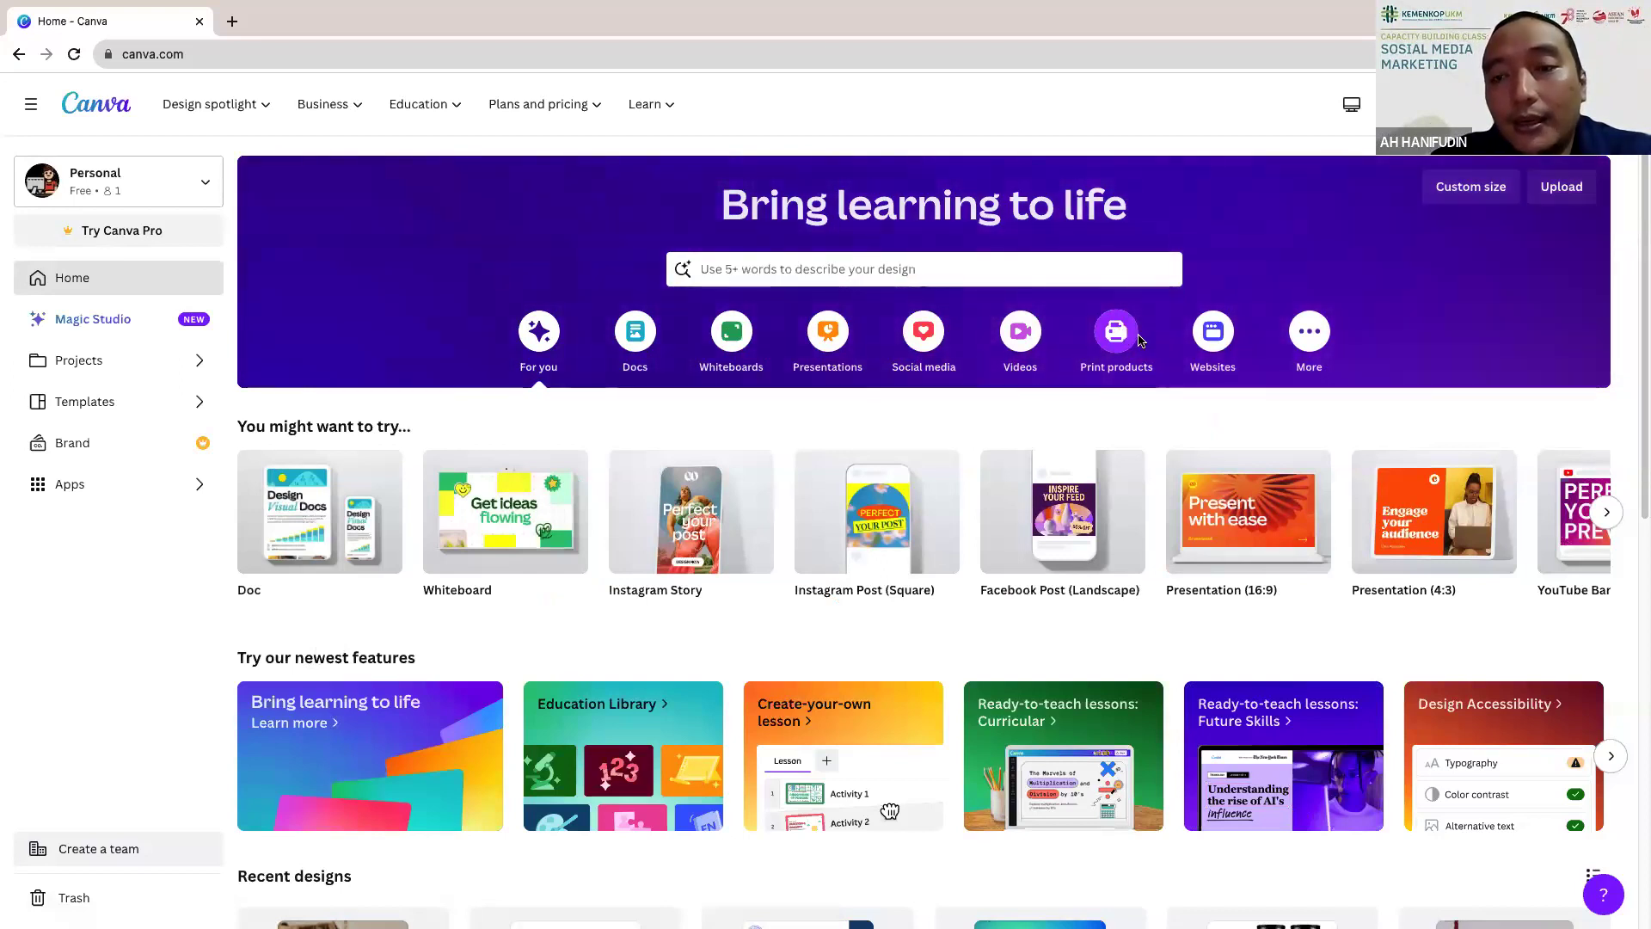
# Step: Examine the additional design types offered under More, such as infographics, calendars, planners, invoices and flyers, along with their template suggestions
pyautogui.click(1314, 345)
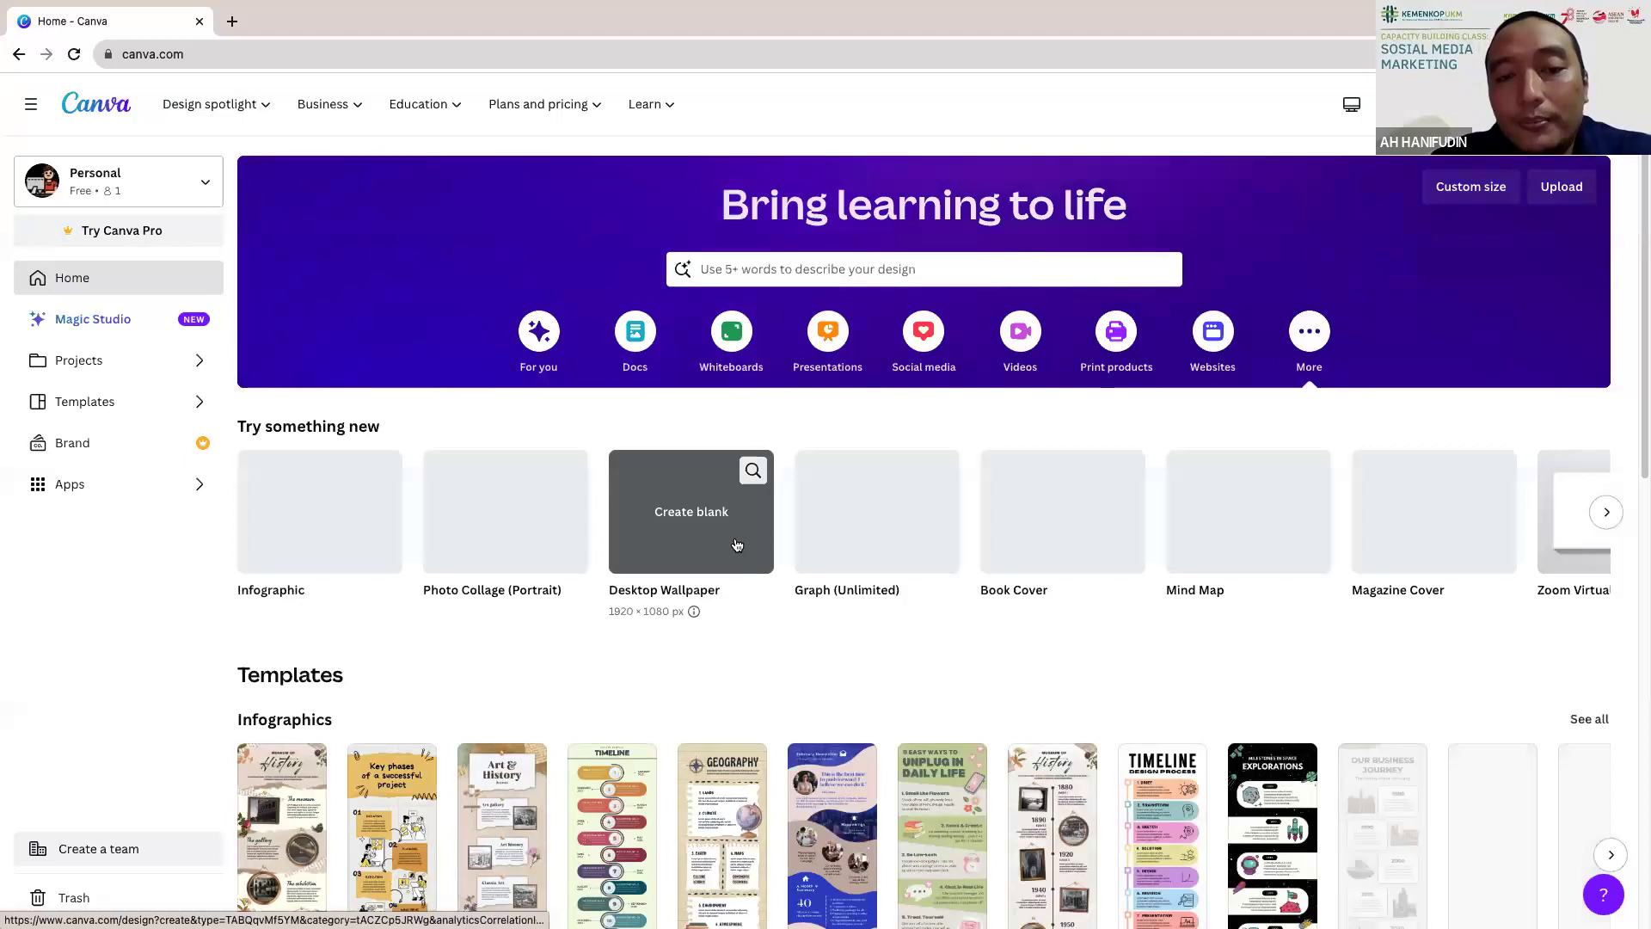
pyautogui.scroll(-1, 1084, 526)
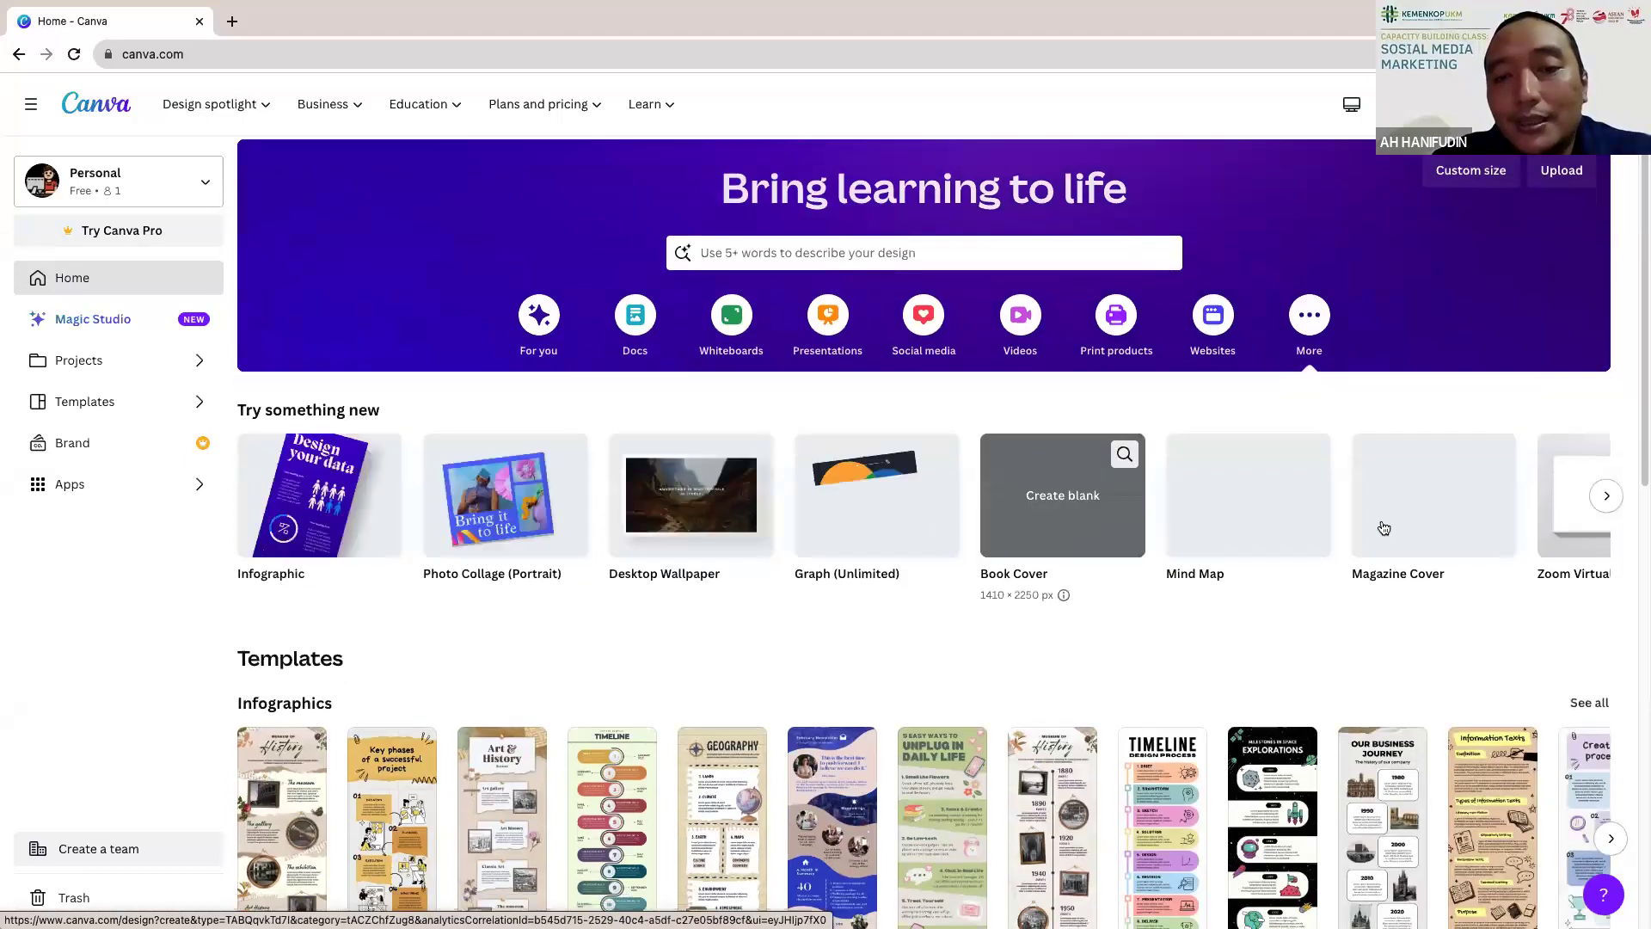
pyautogui.click(1606, 497)
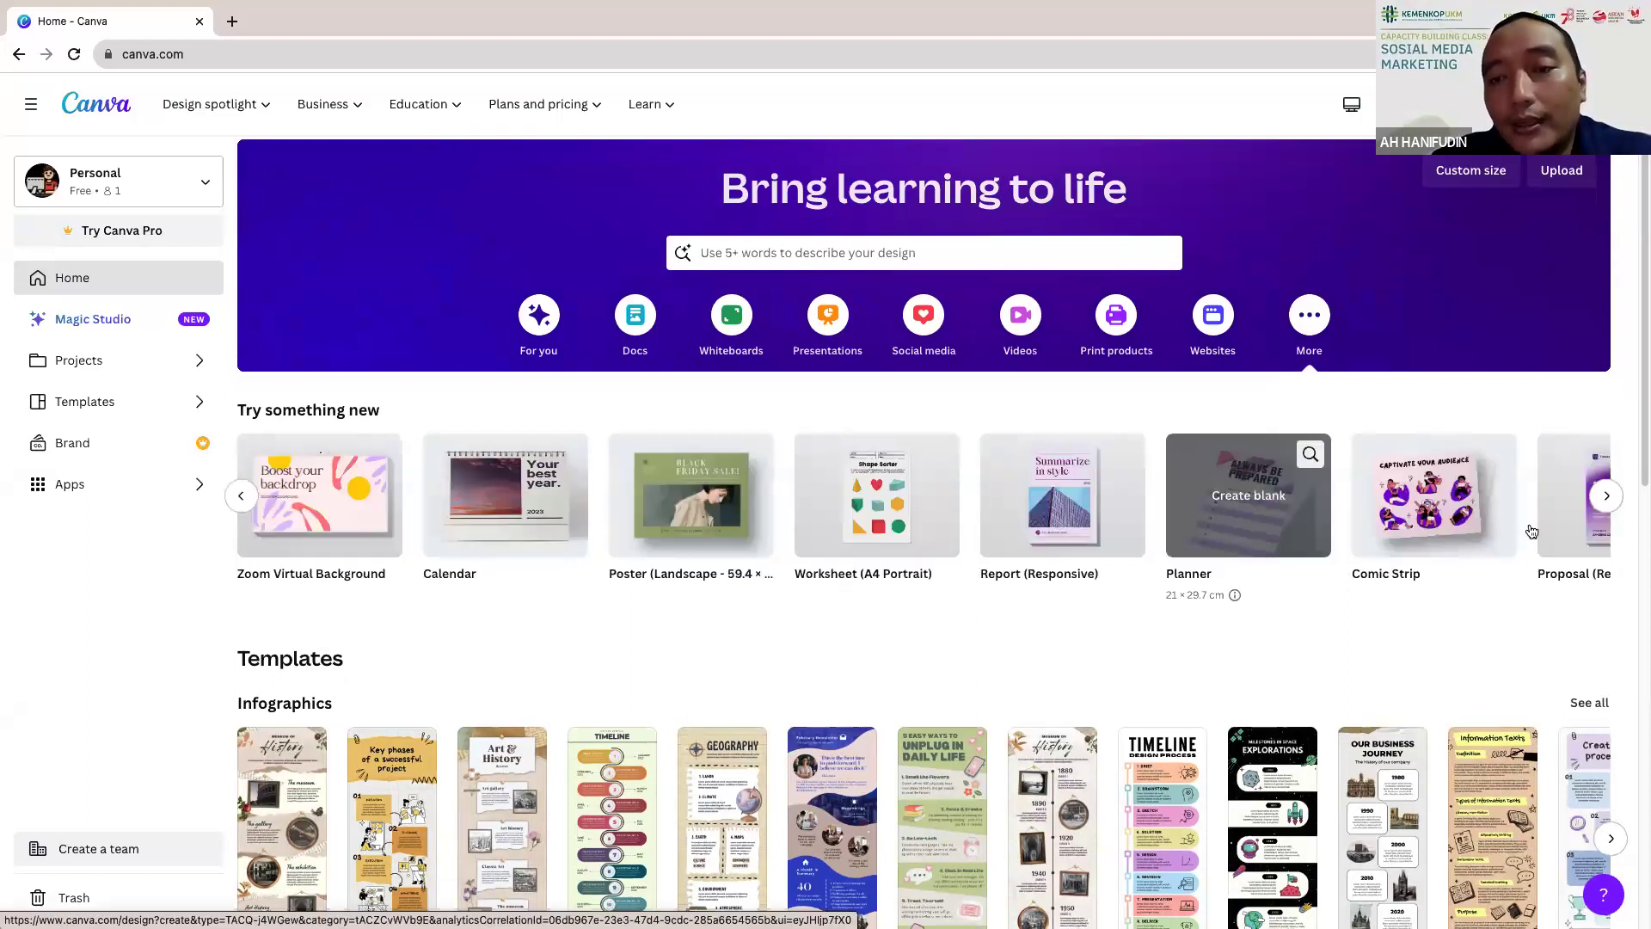
pyautogui.click(1606, 496)
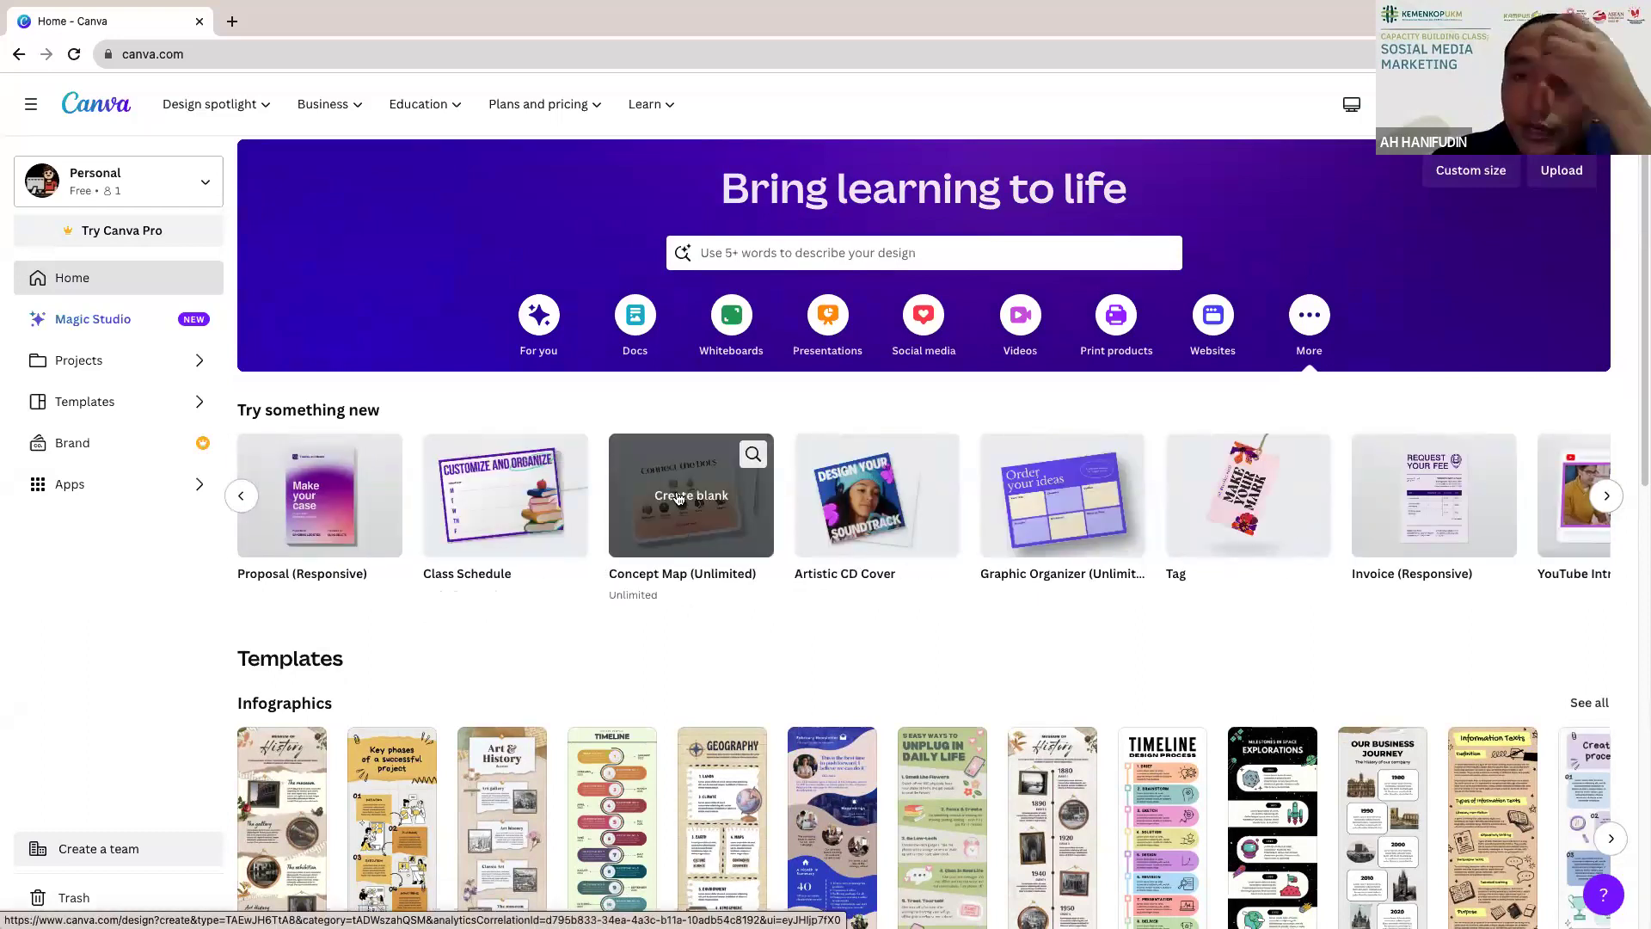
pyautogui.scroll(1, 728, 627)
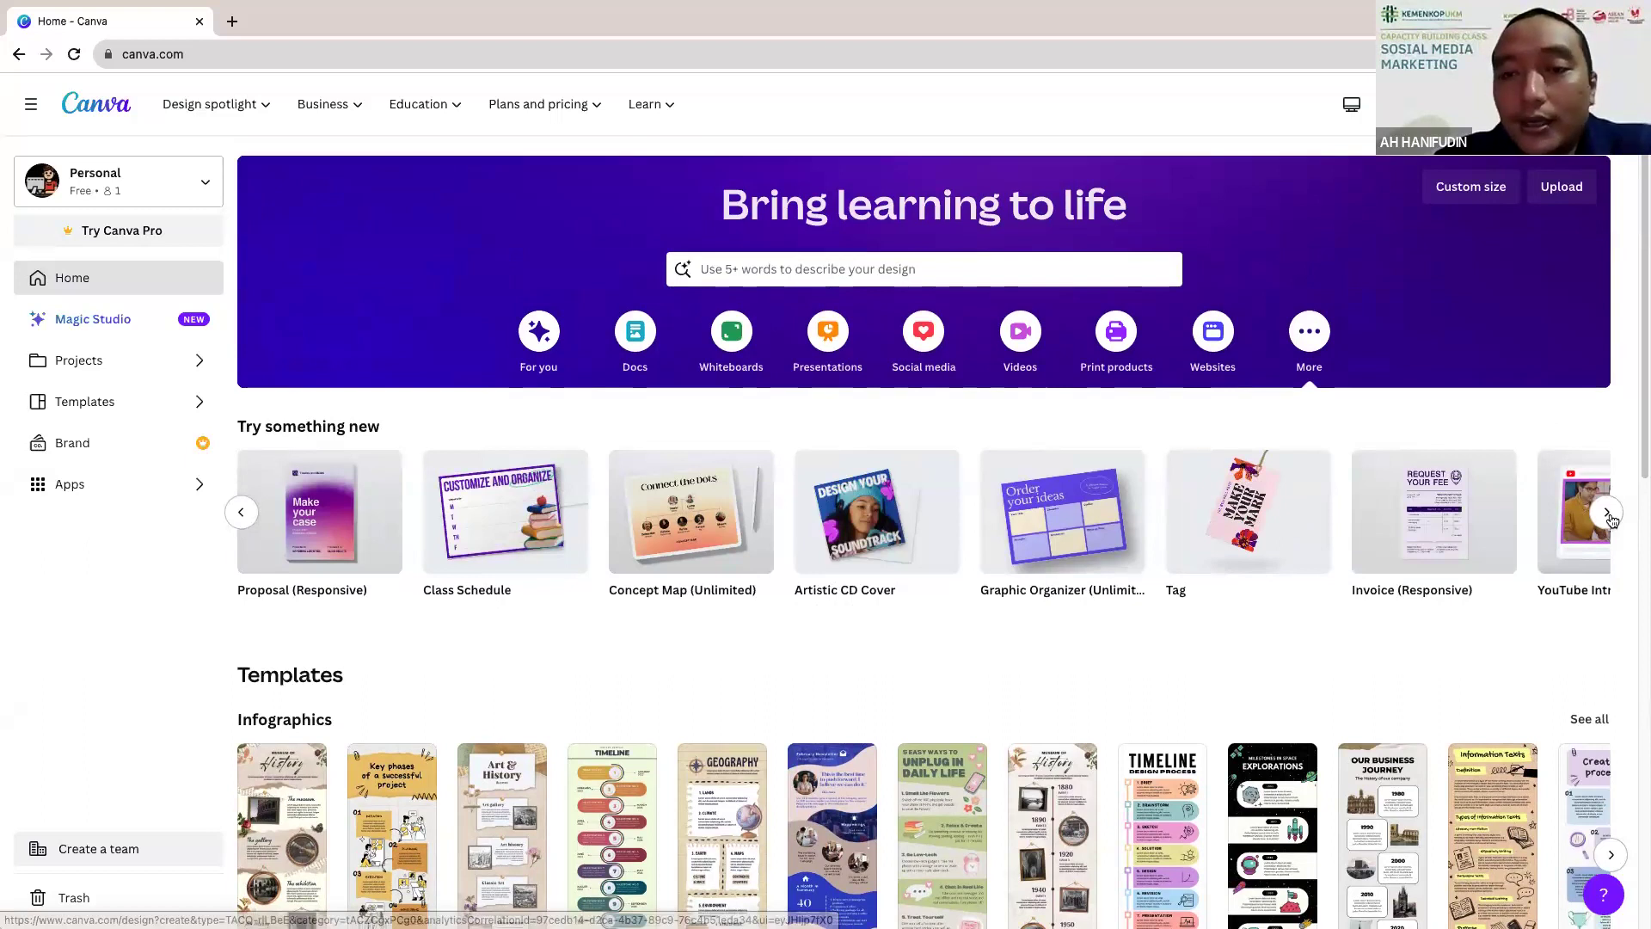
pyautogui.scroll(-5, 1608, 516)
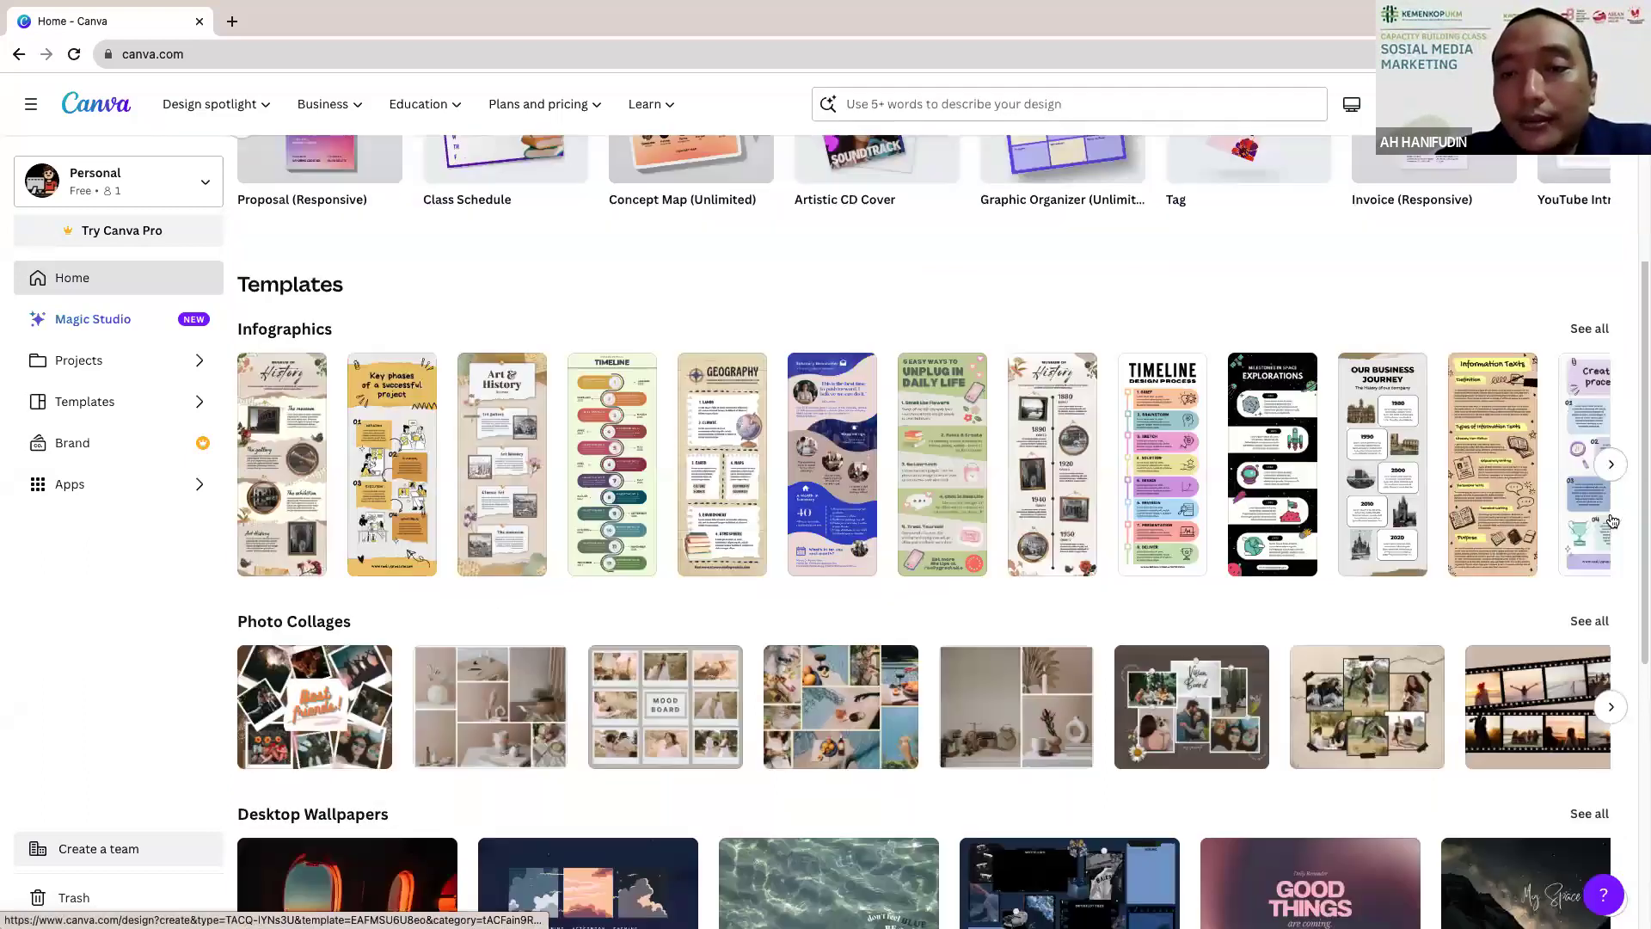
pyautogui.scroll(5, 1607, 516)
pyautogui.click(1607, 514)
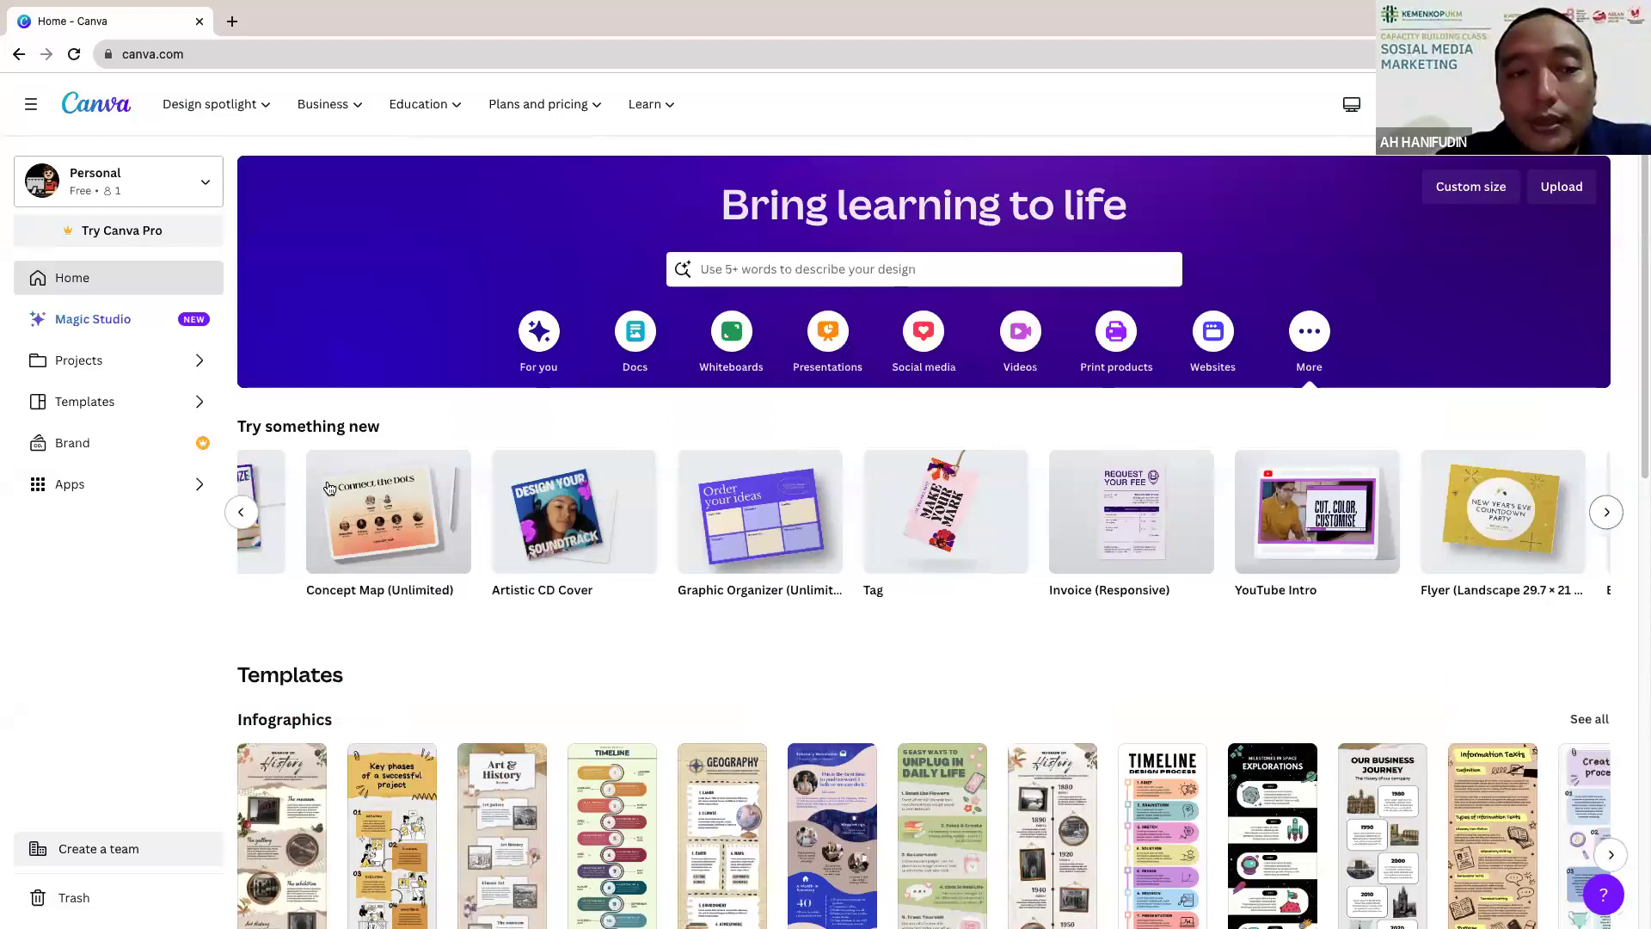
pyautogui.hscroll(5, 246, 513)
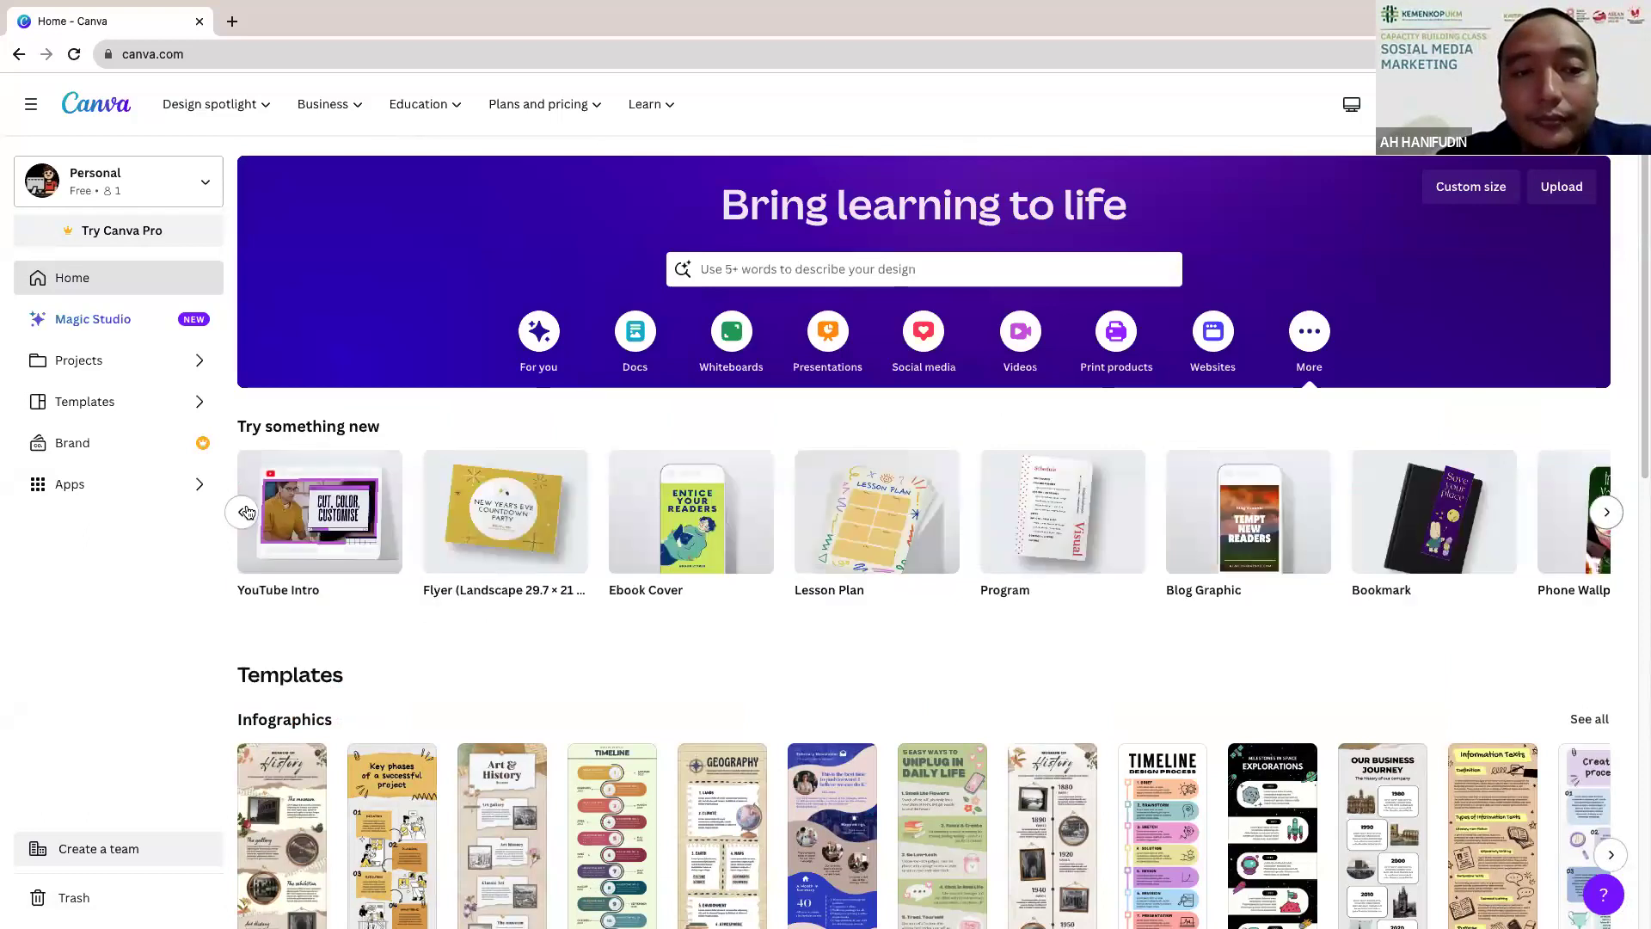
pyautogui.hscroll(1, 247, 513)
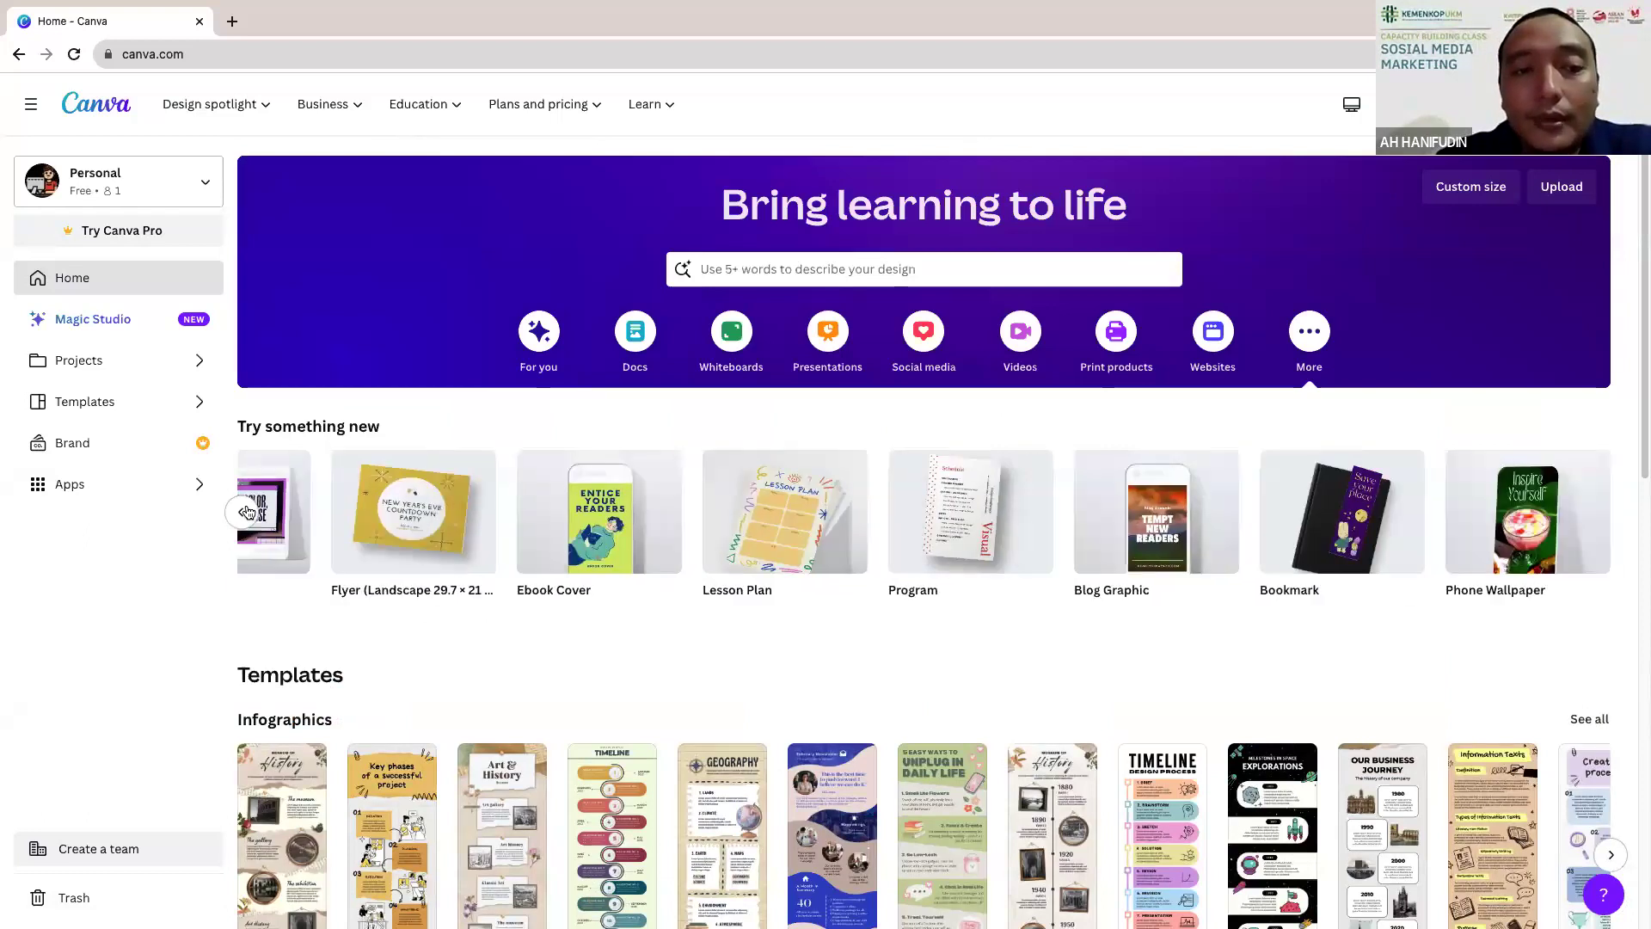
pyautogui.hscroll(-10, 247, 512)
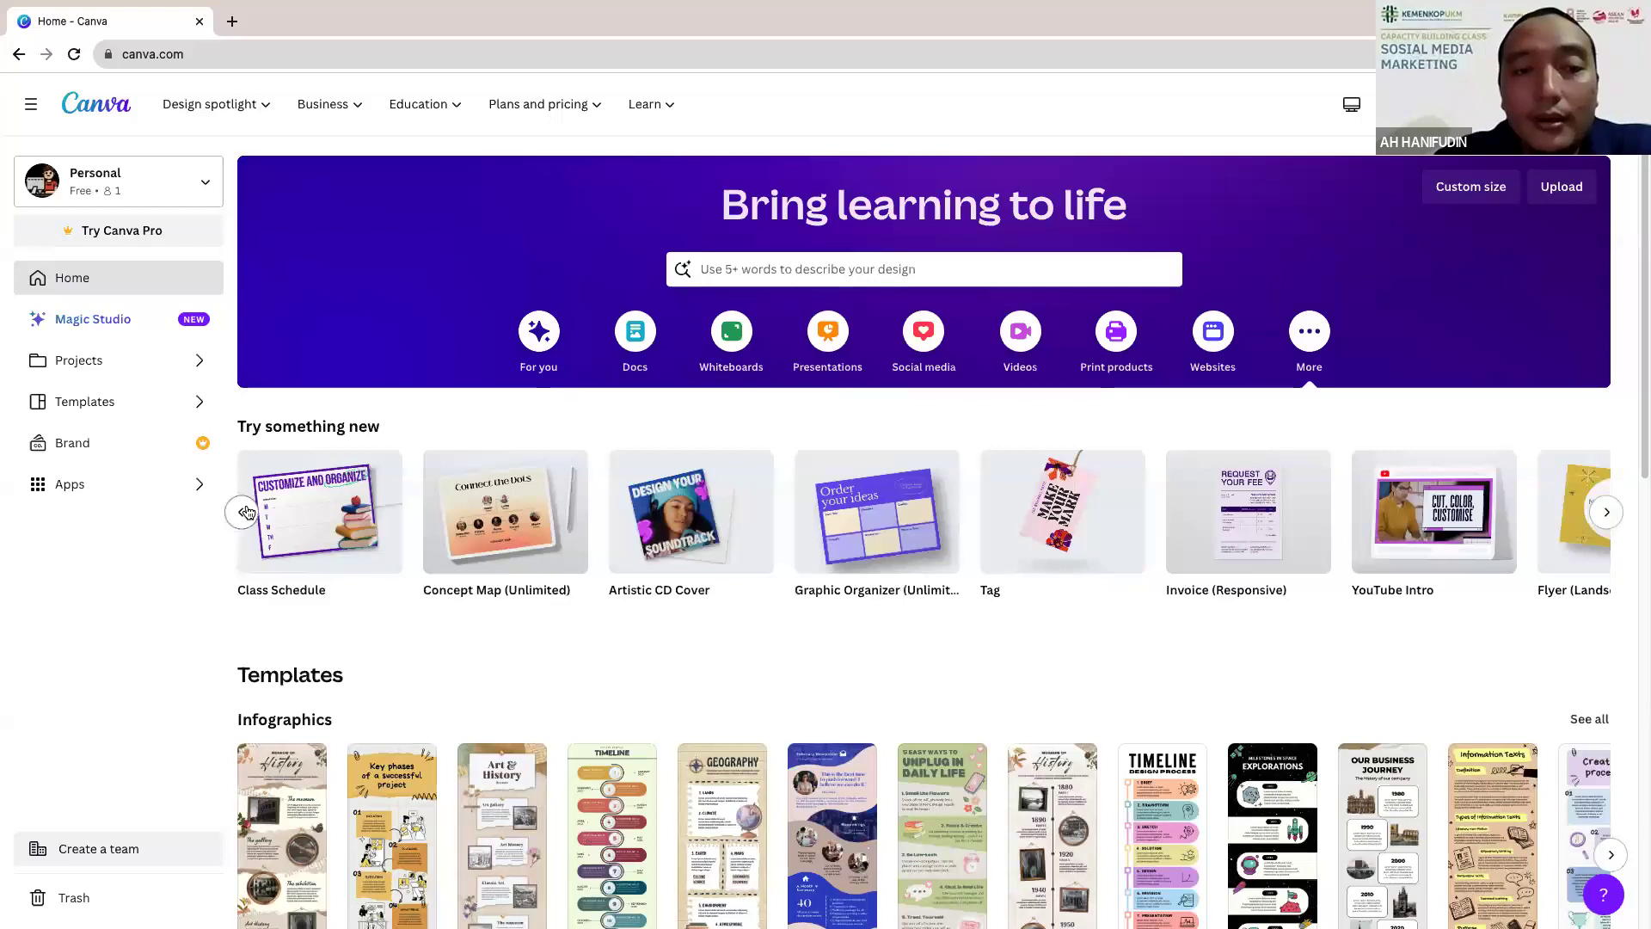
pyautogui.hscroll(-10, 311, 551)
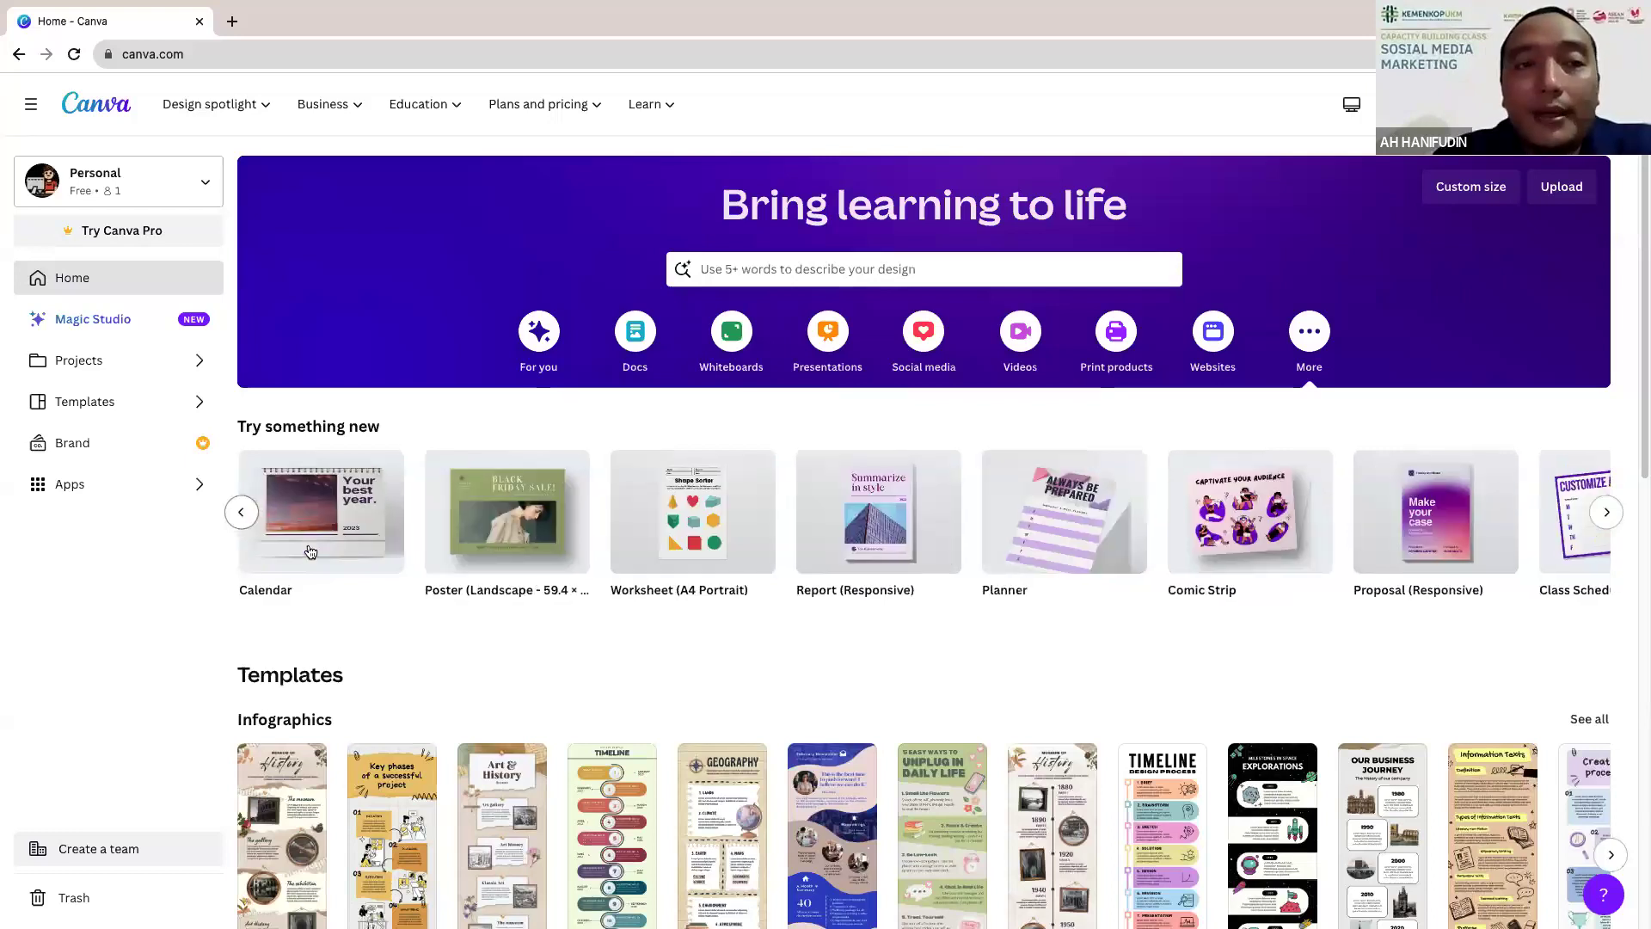
pyautogui.hscroll(-4, 310, 551)
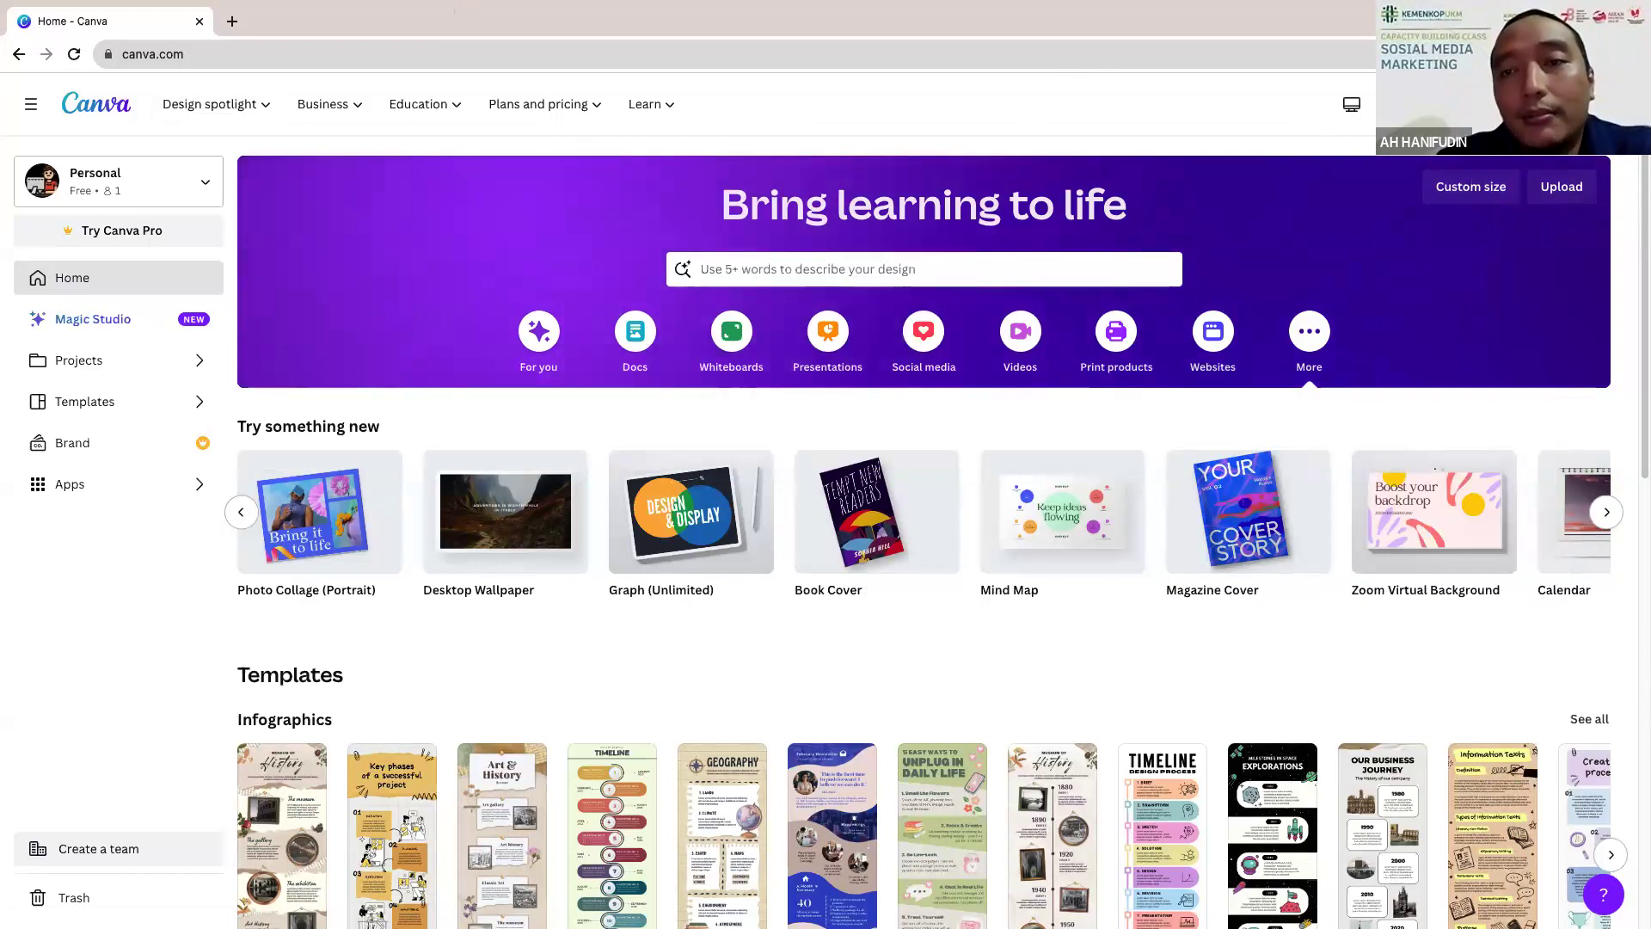
# Step: Review the suggested formats for a new design and create a blank Instagram Post (Square)
pyautogui.click(1513, 104)
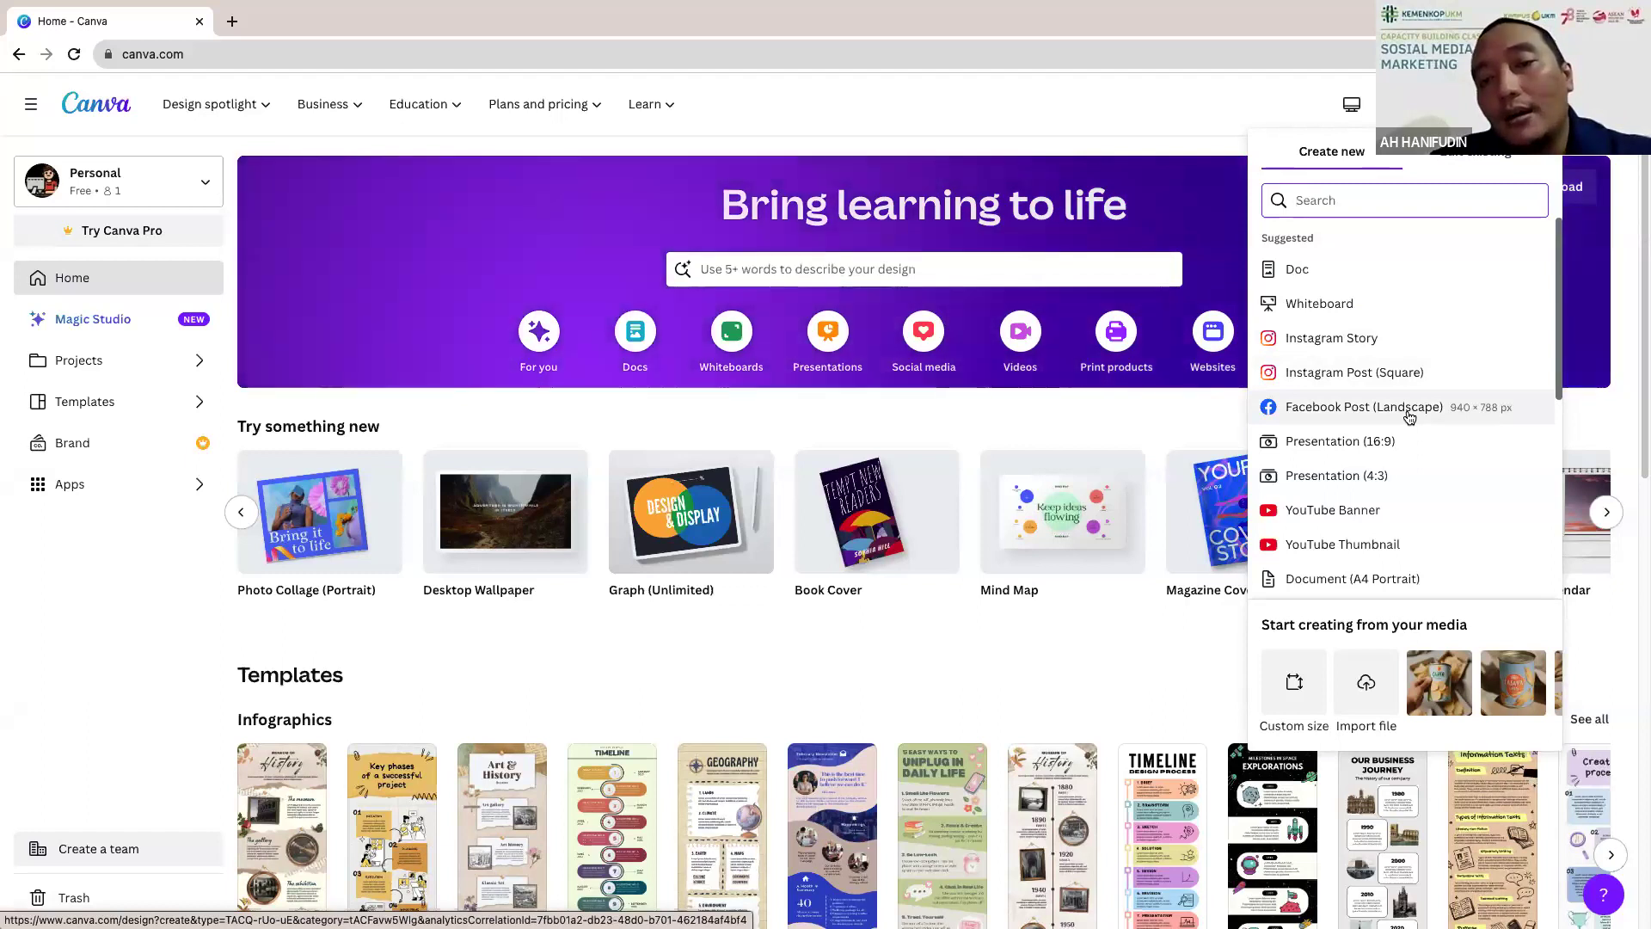
pyautogui.scroll(-1, 1410, 455)
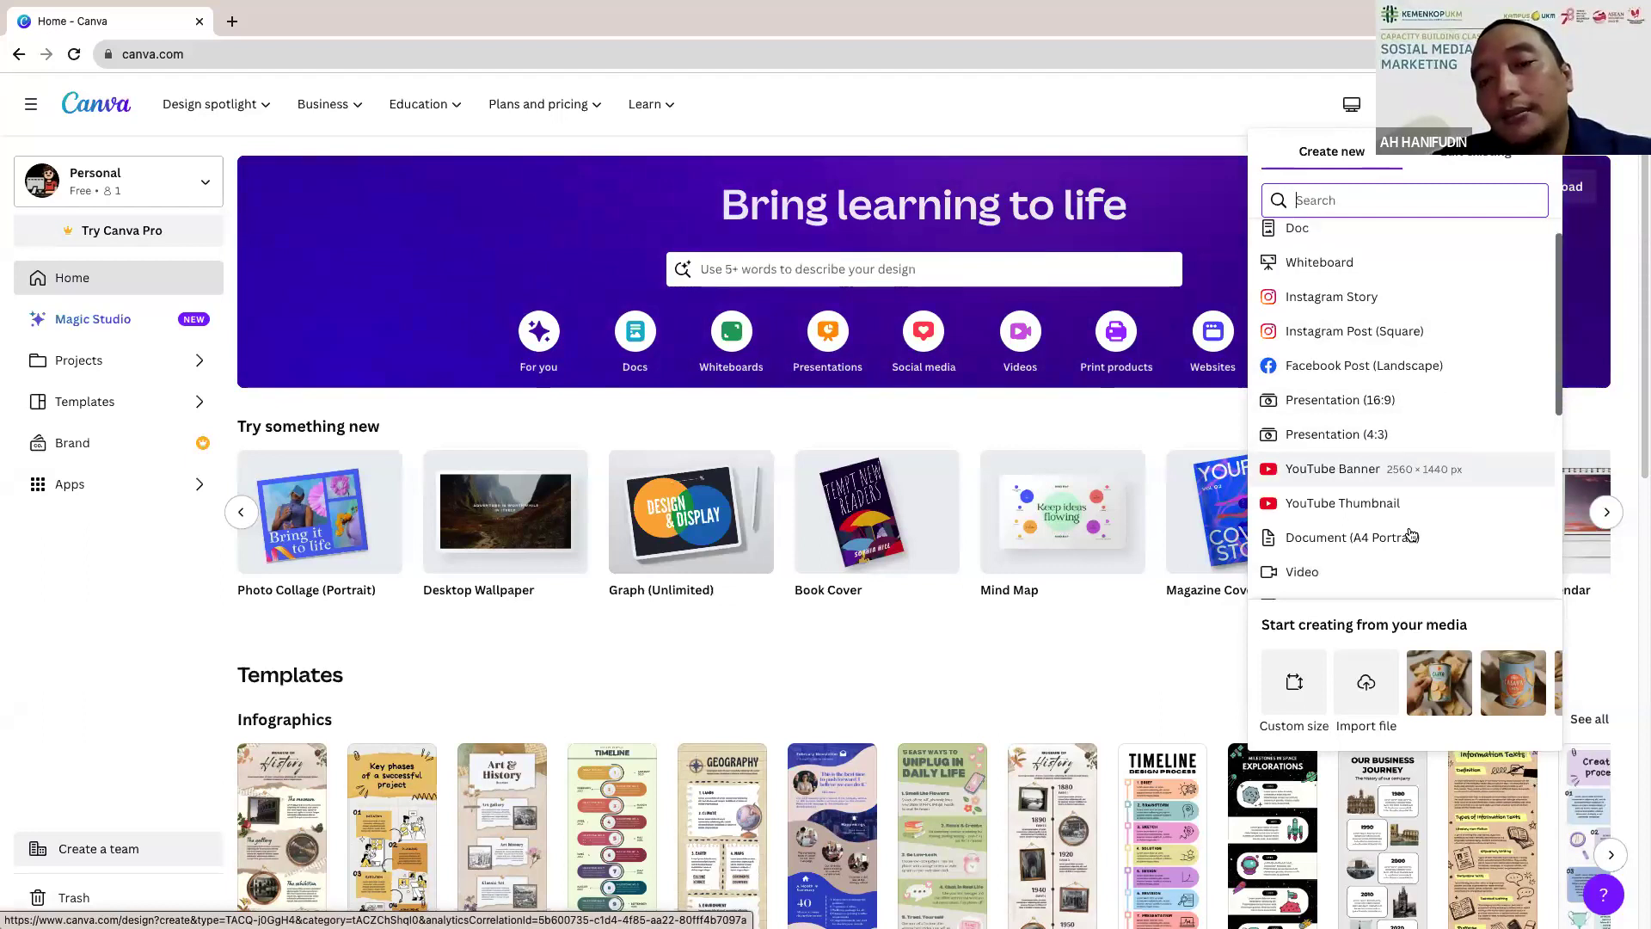
pyautogui.scroll(-1, 1369, 548)
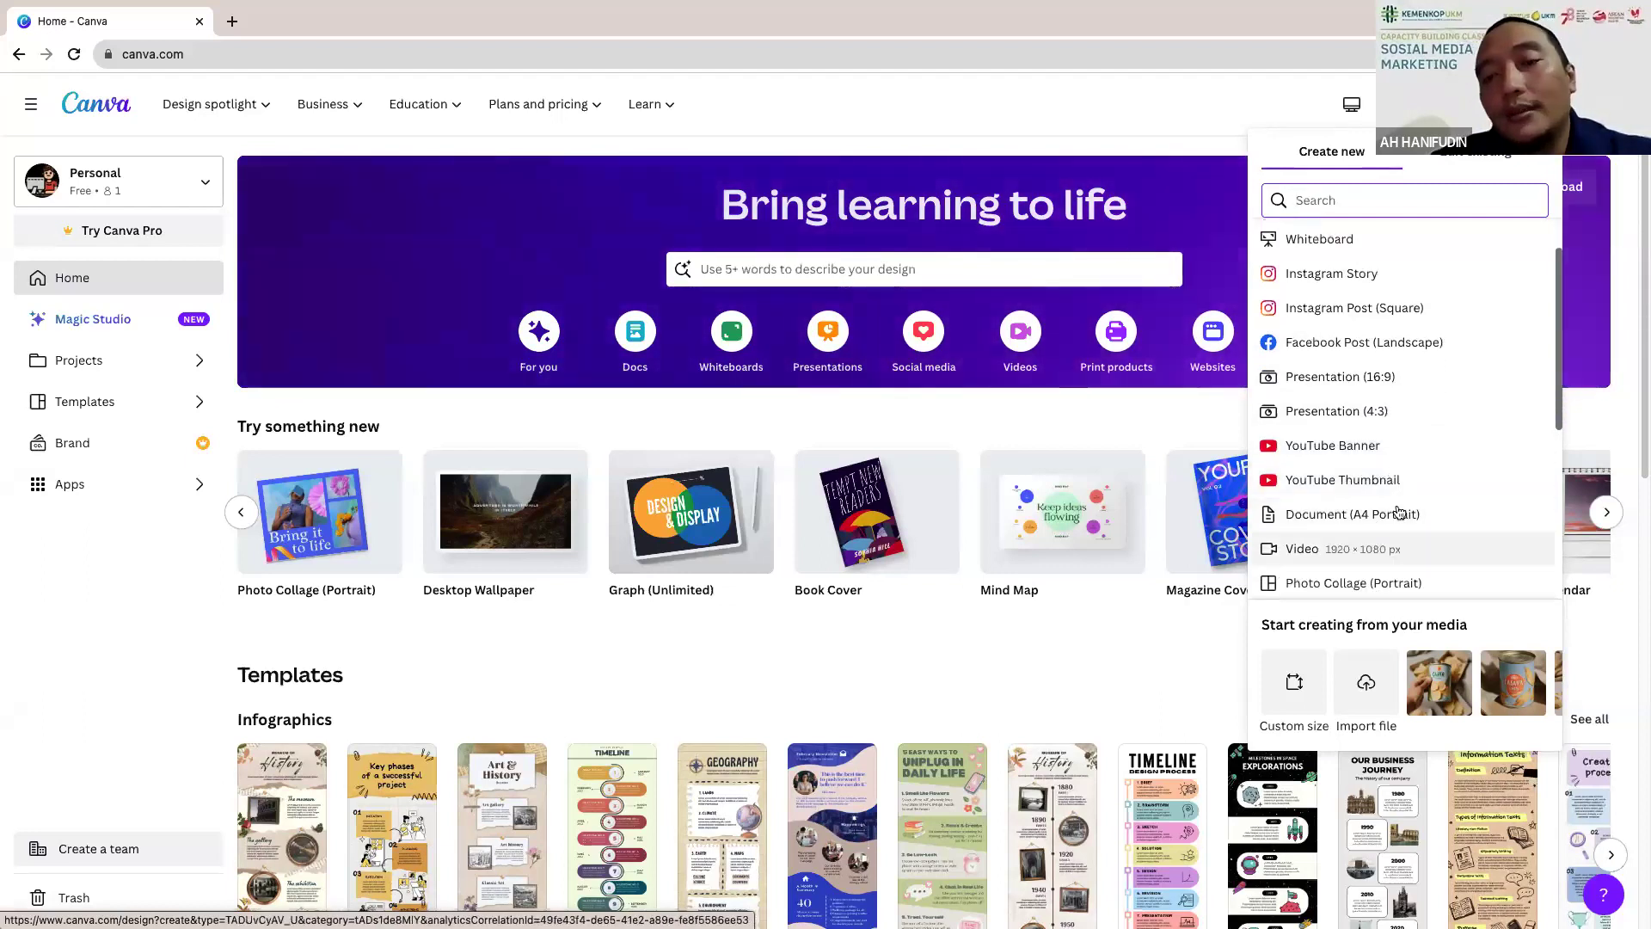
pyautogui.scroll(-3, 1393, 542)
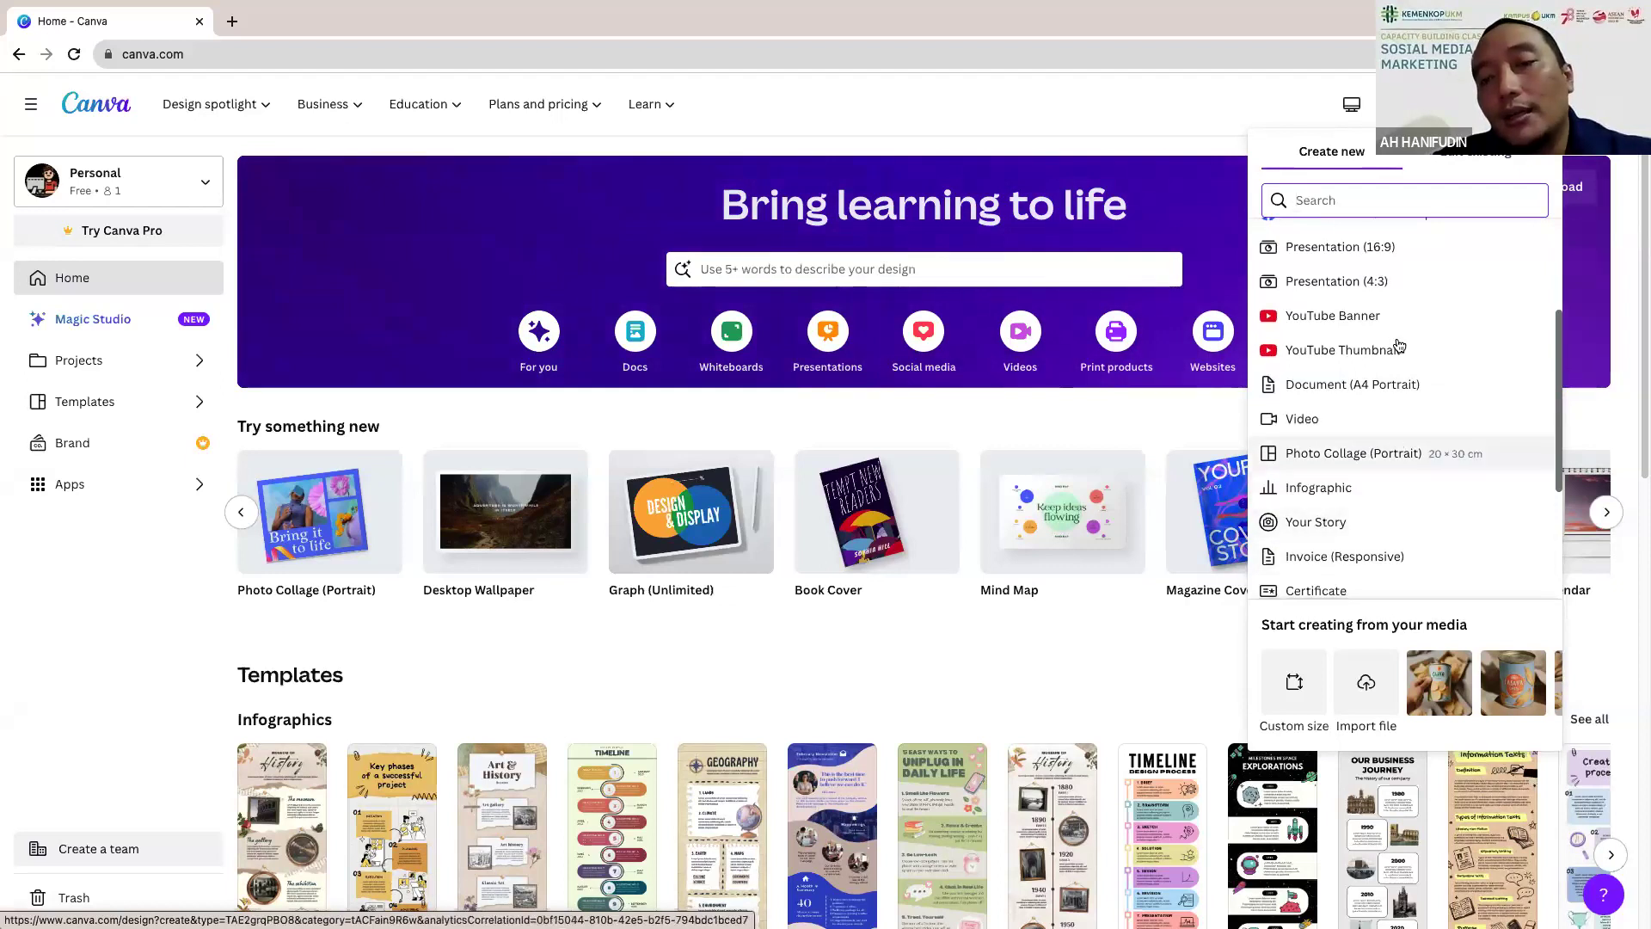
pyautogui.scroll(-5, 1399, 344)
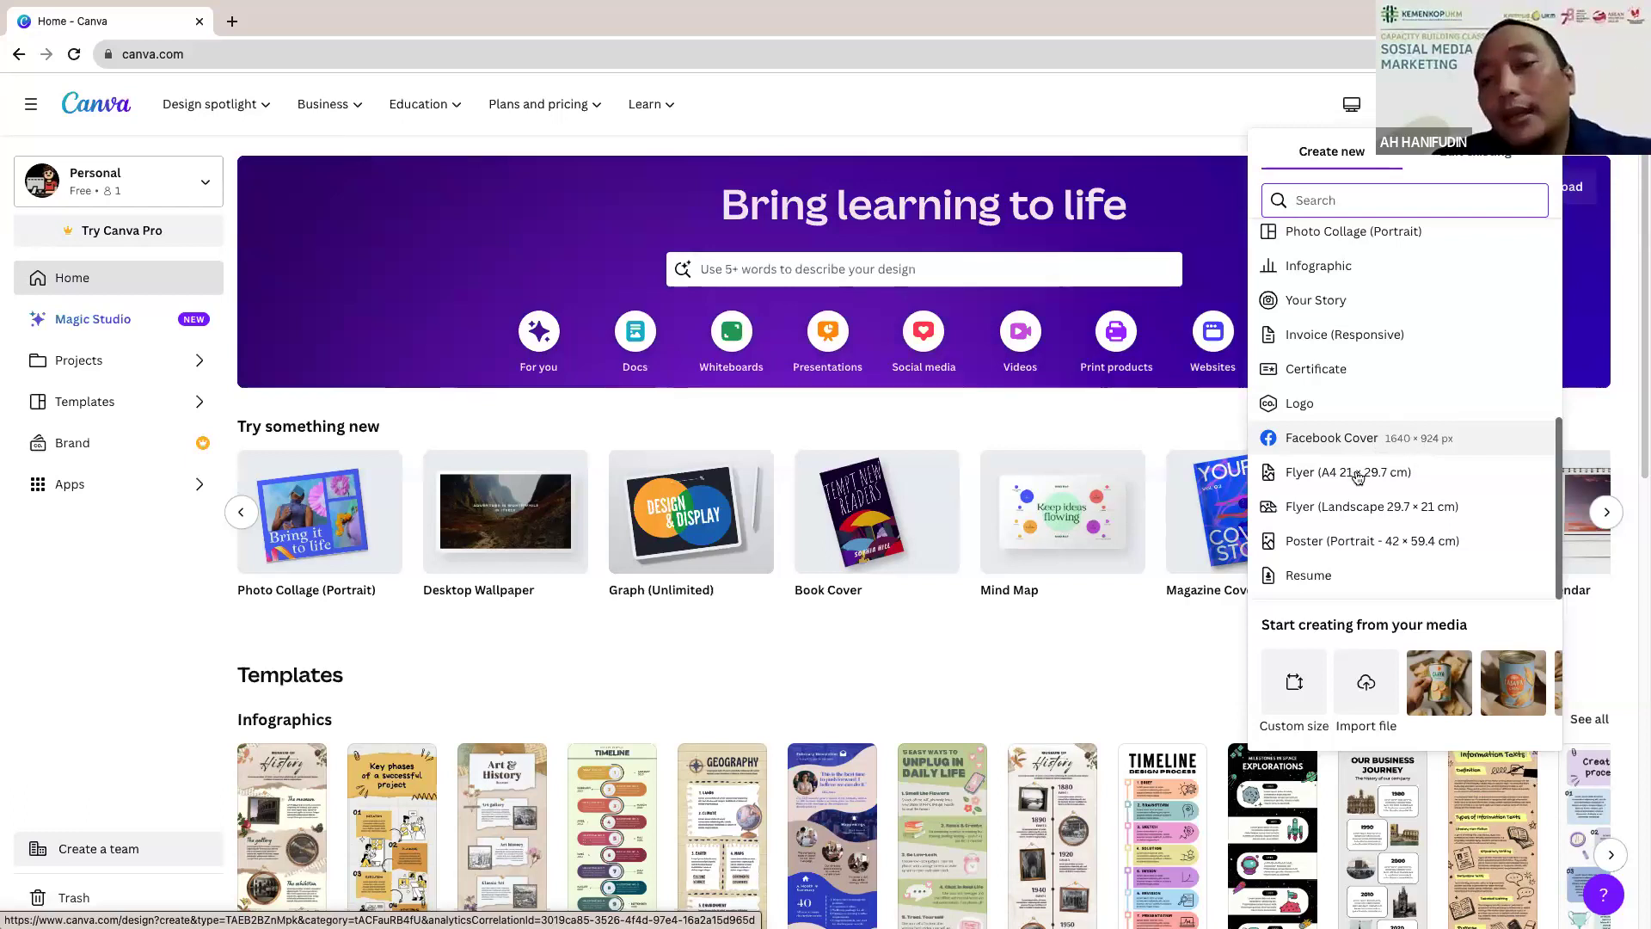
pyautogui.scroll(-1, 1384, 481)
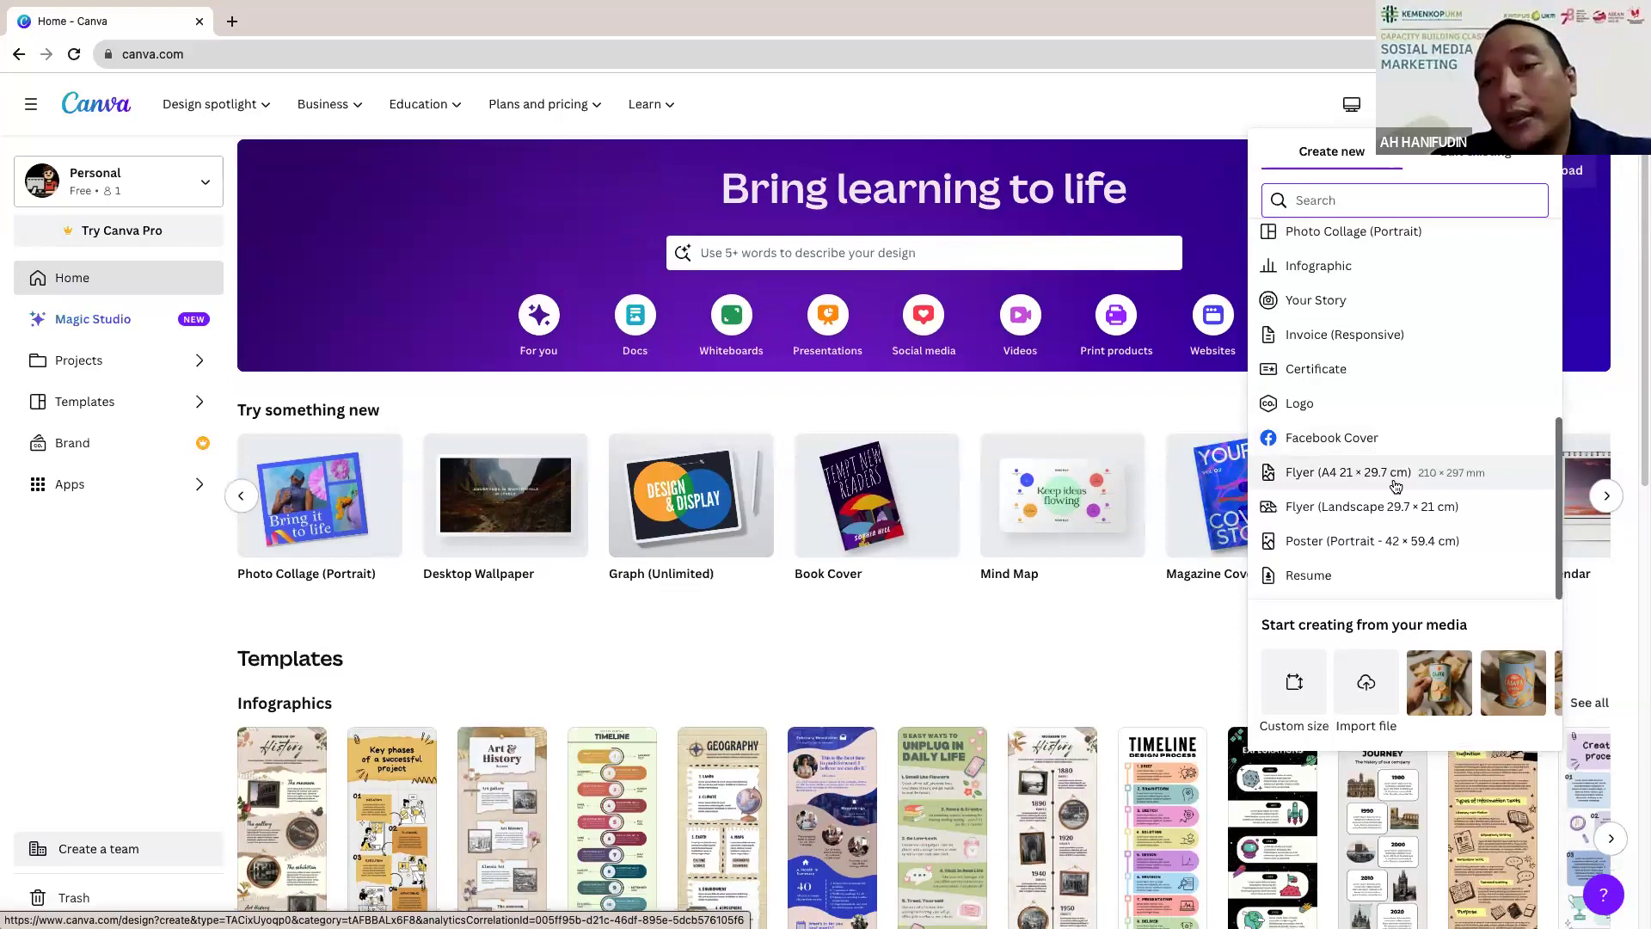
pyautogui.scroll(5, 1407, 426)
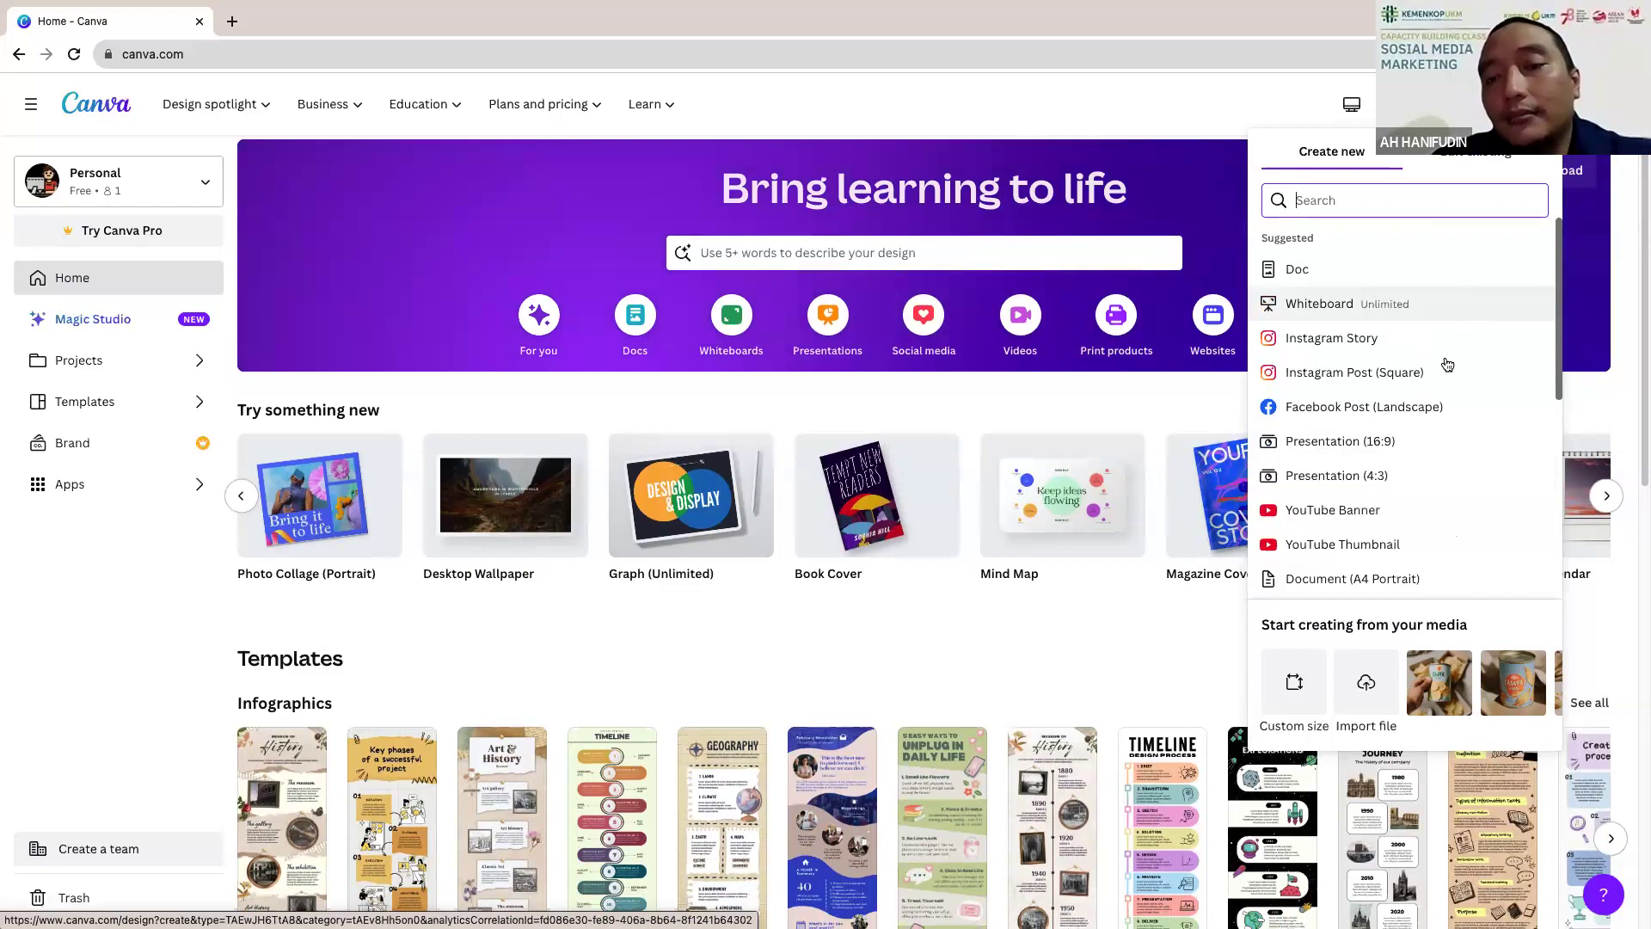
pyautogui.scroll(-1, 1459, 490)
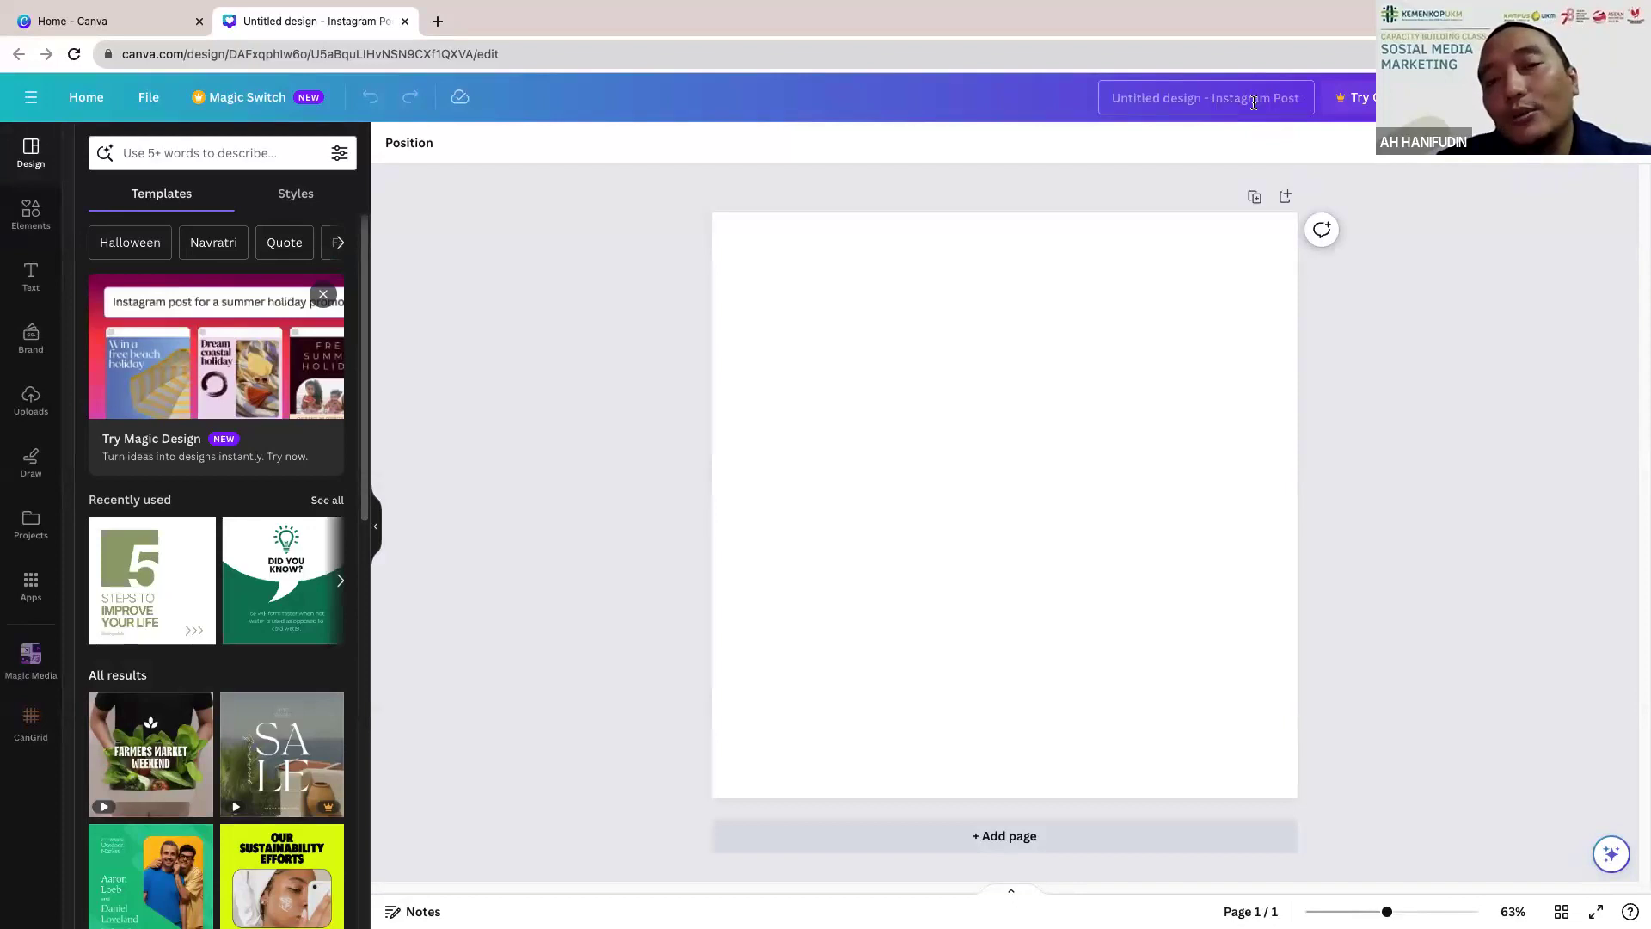
# Step: Rename the untitled Instagram post design as "Contoh Desain Canva Post IG"
pyautogui.click(1264, 103)
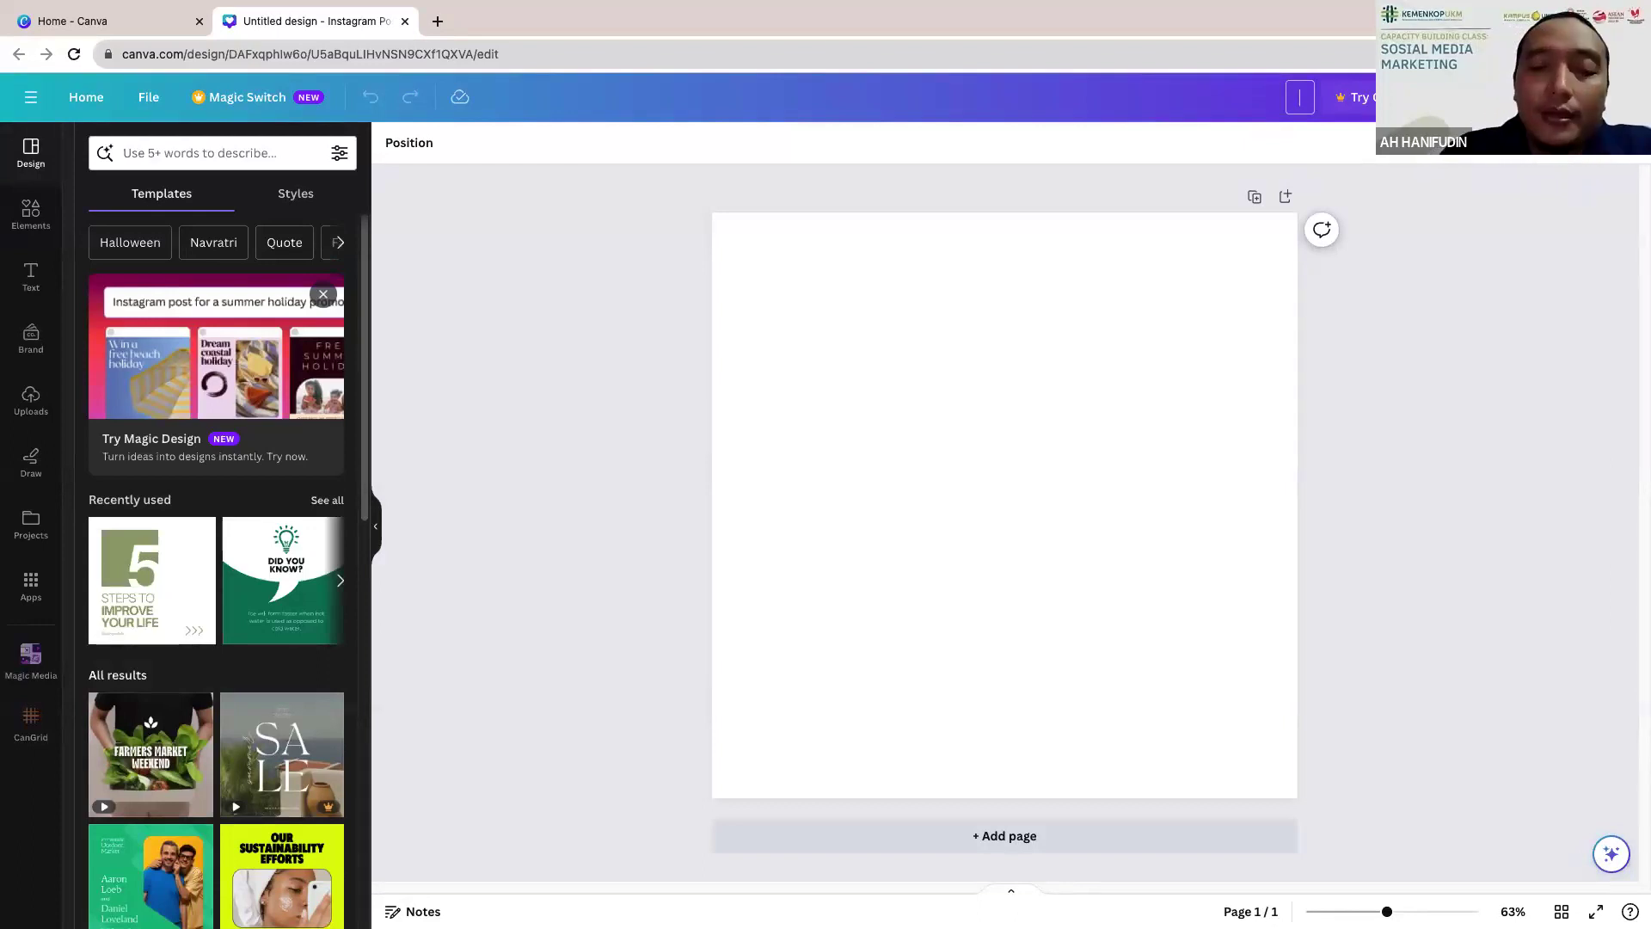
pyautogui.write('c')
pyautogui.write('nt')
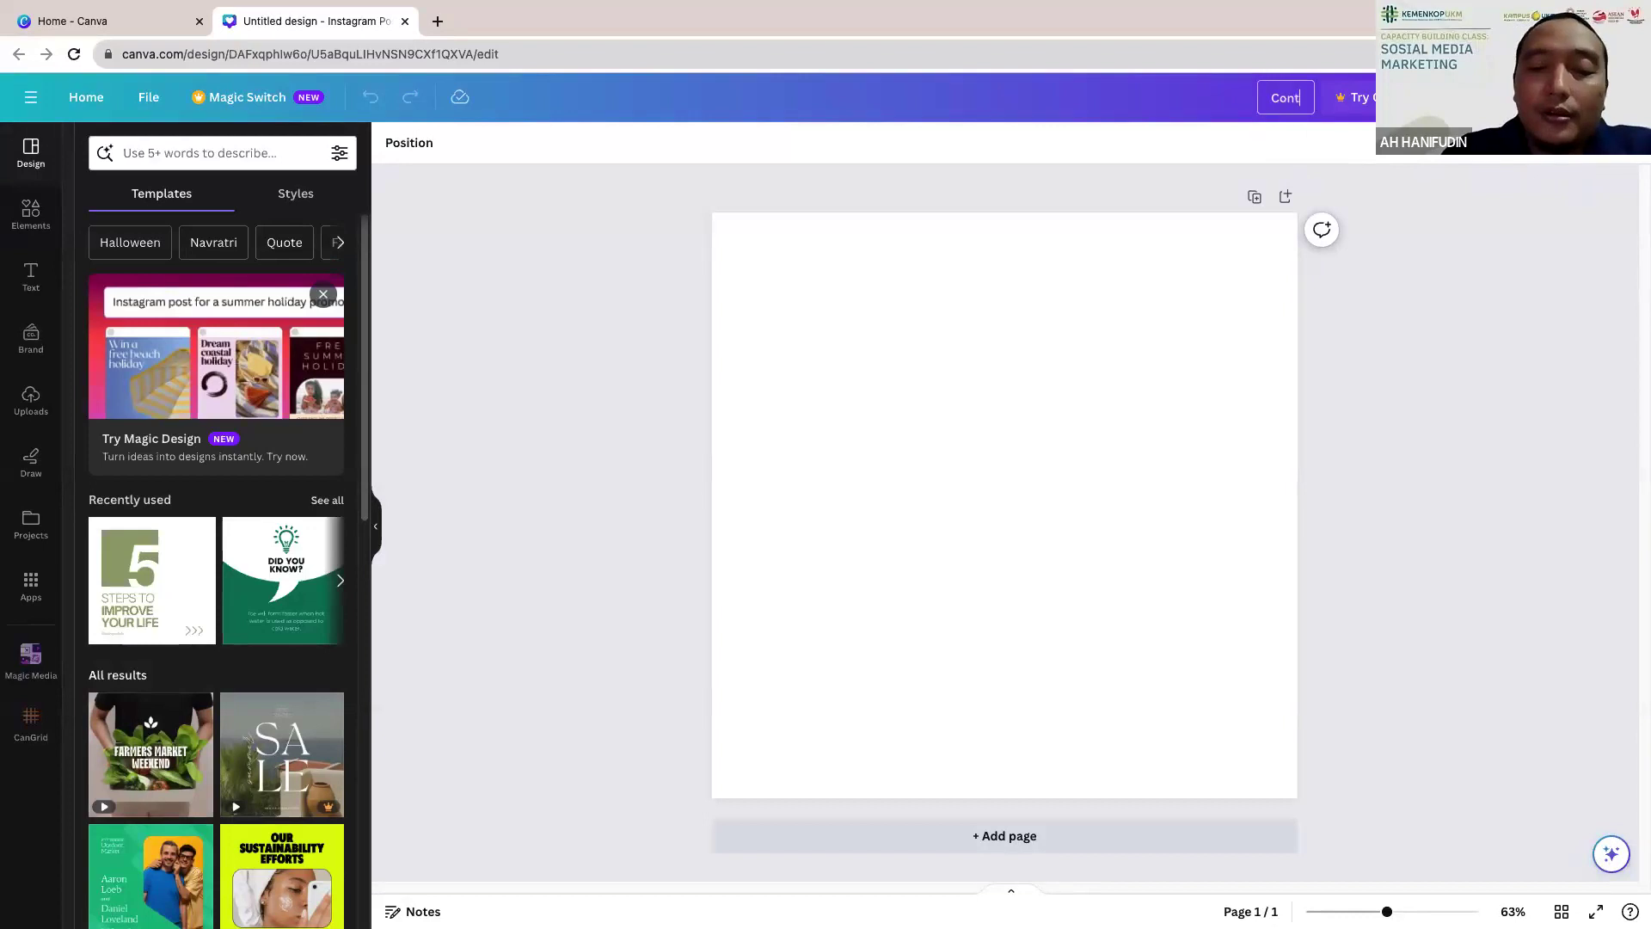
pyautogui.write('oh Dsa')
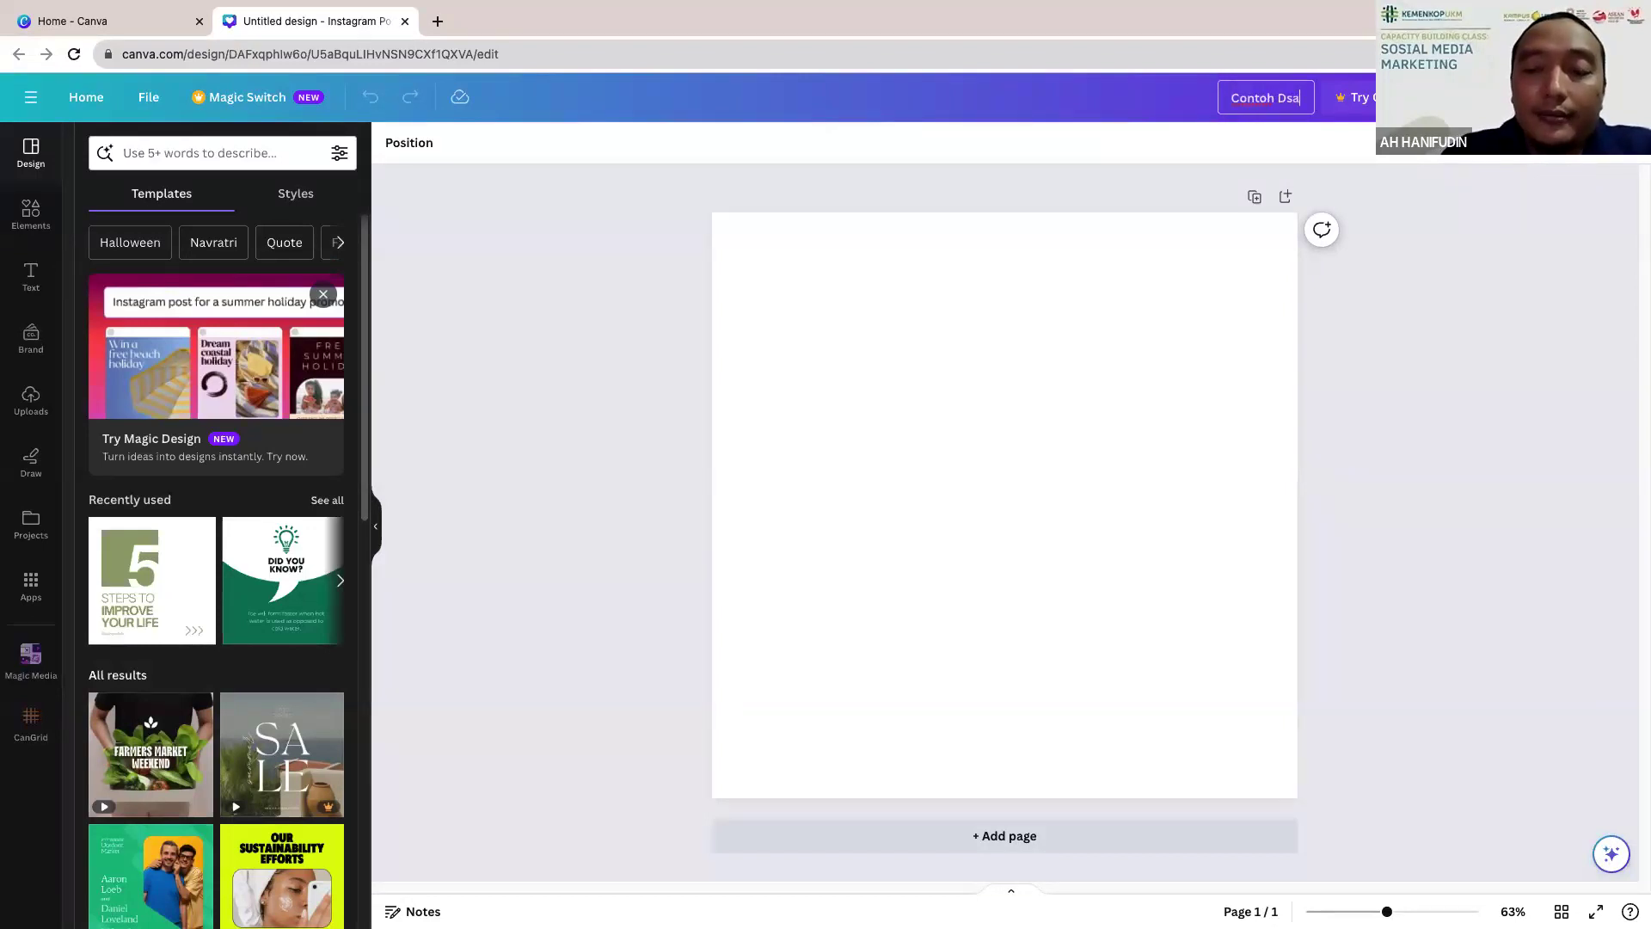
pyautogui.press('BackSpace')
pyautogui.press('BackSpace')
pyautogui.write('ain')
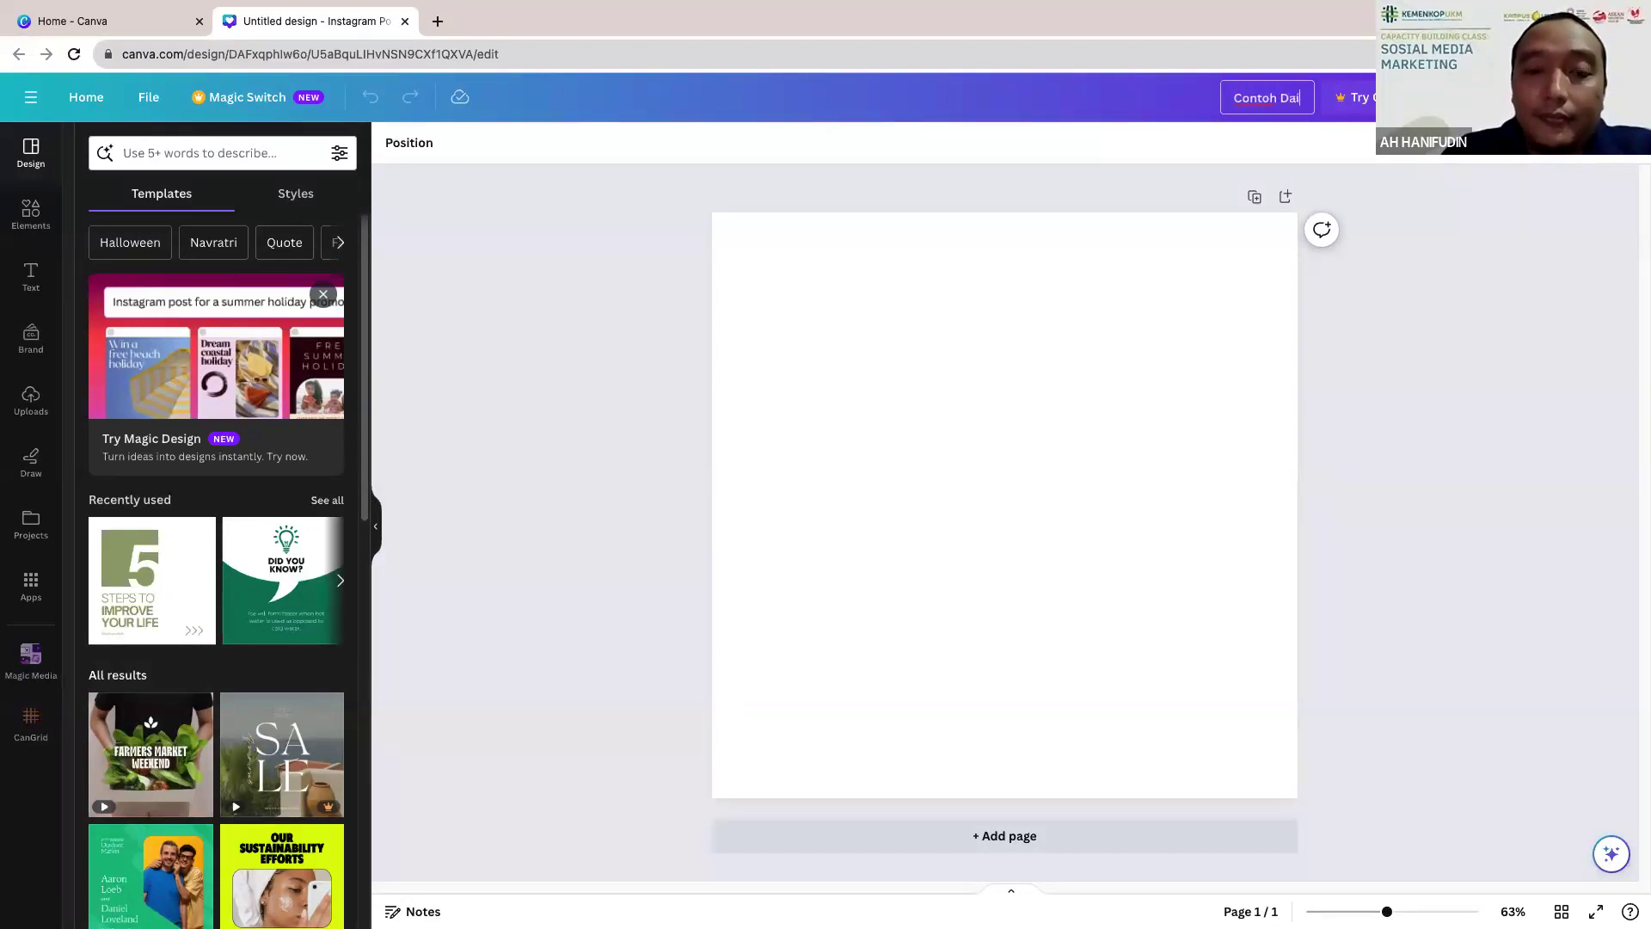
pyautogui.press('BackSpace')
pyautogui.press('BackSpace')
pyautogui.press('BackSpace')
pyautogui.write('esain')
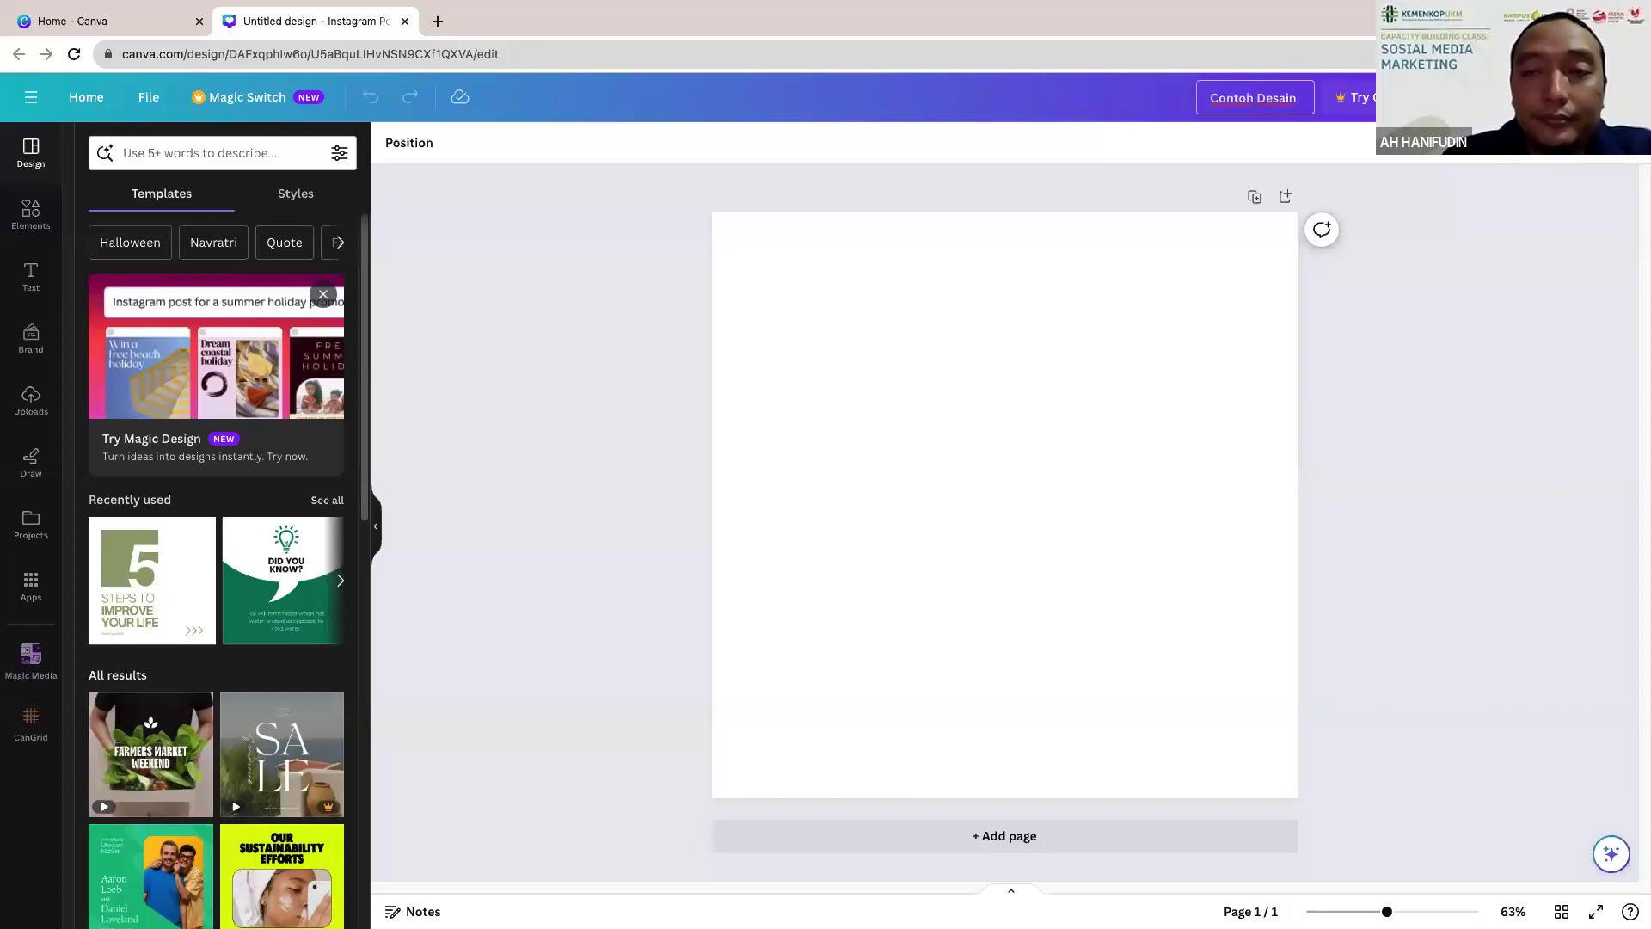
pyautogui.write(' Canva')
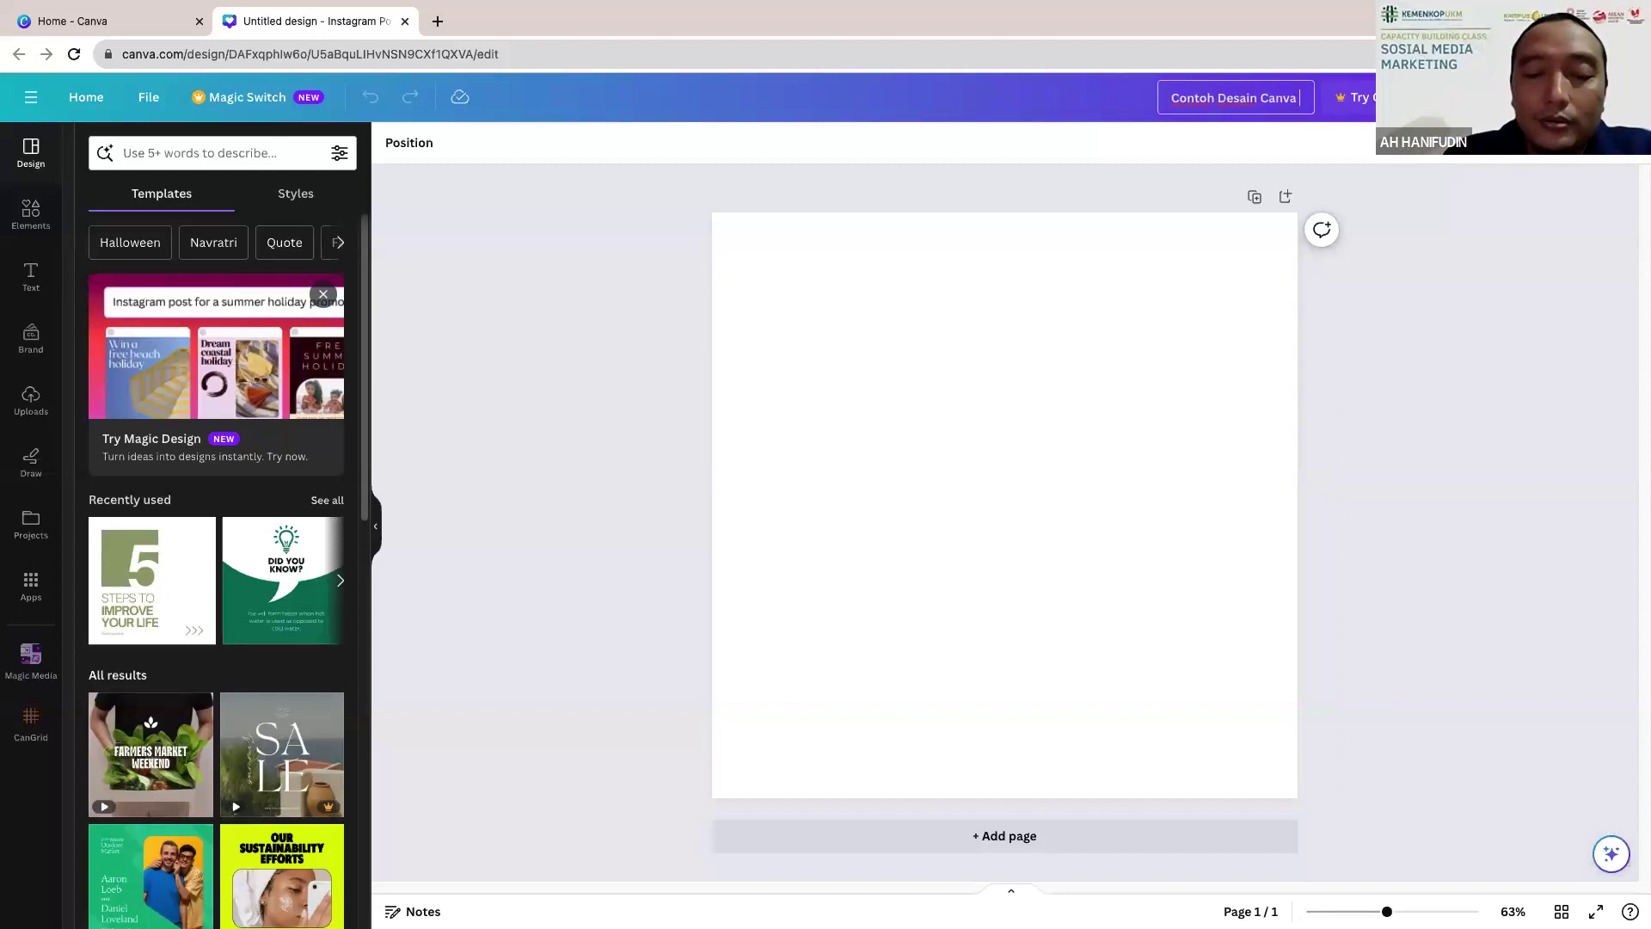
pyautogui.write(' Post')
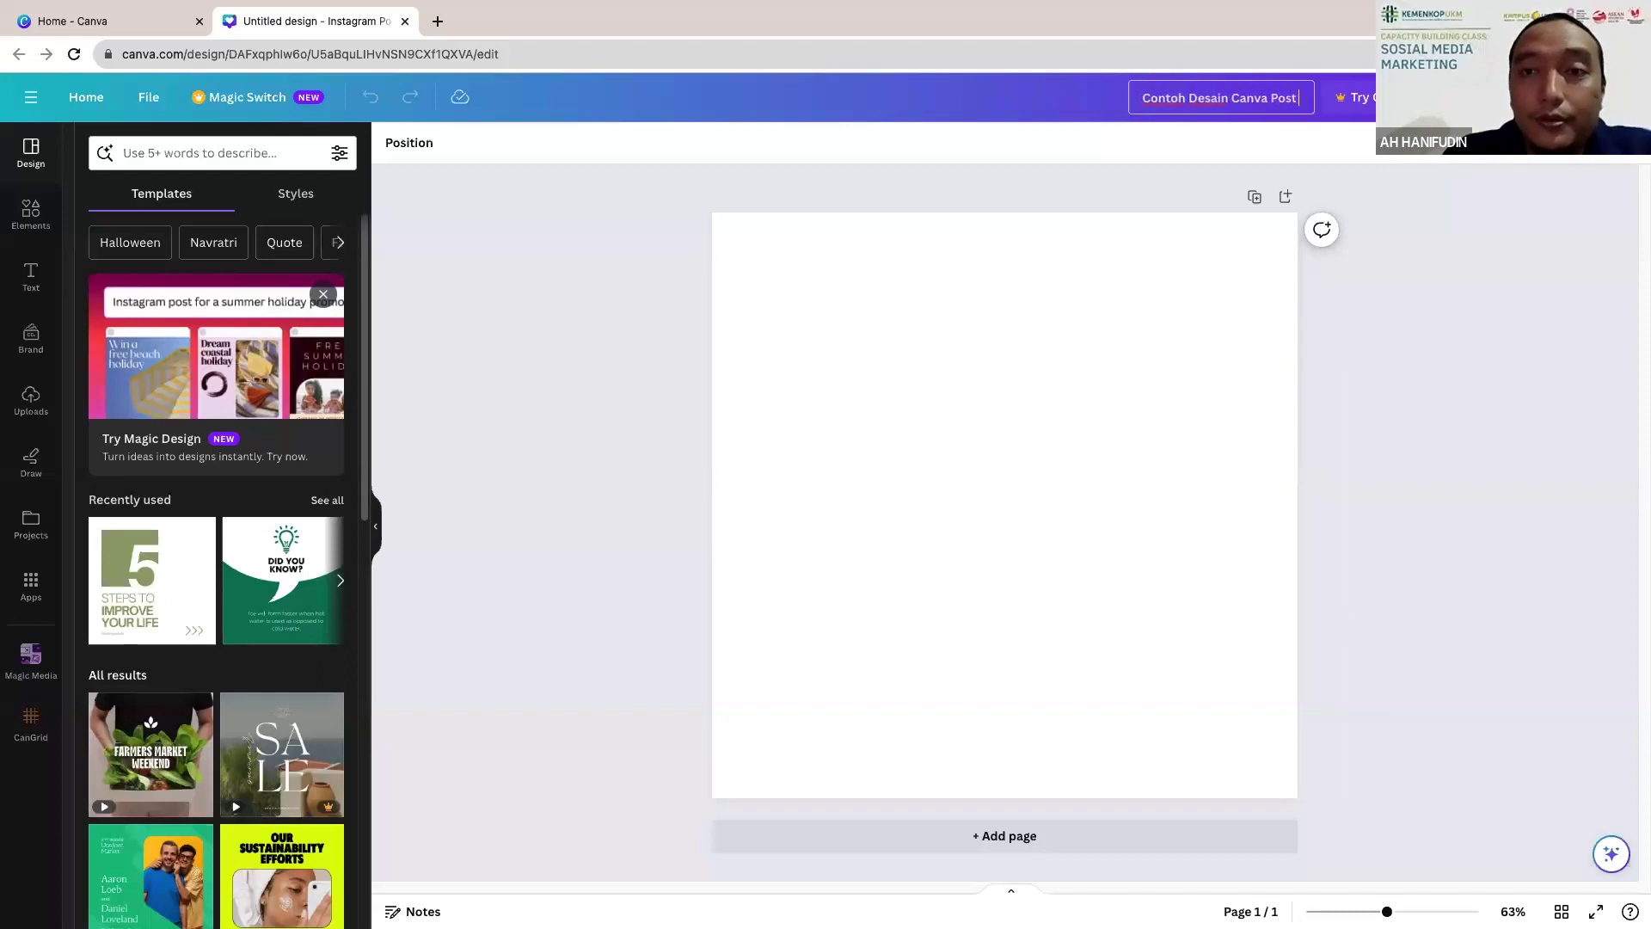
pyautogui.write(' IG')
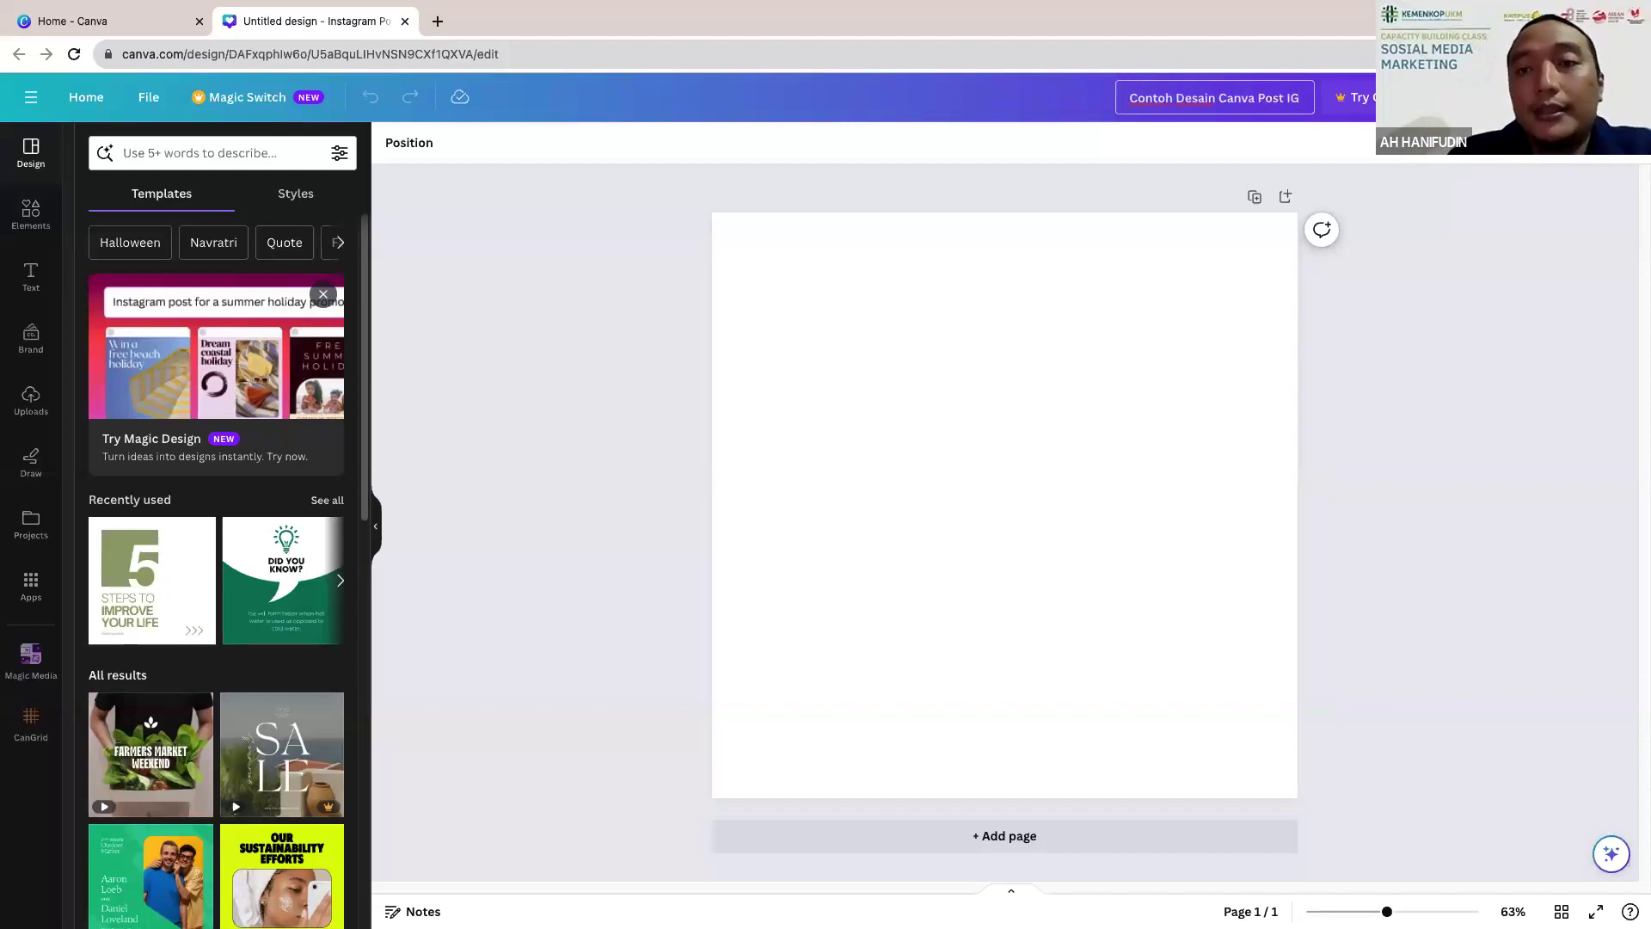
pyautogui.press('Return')
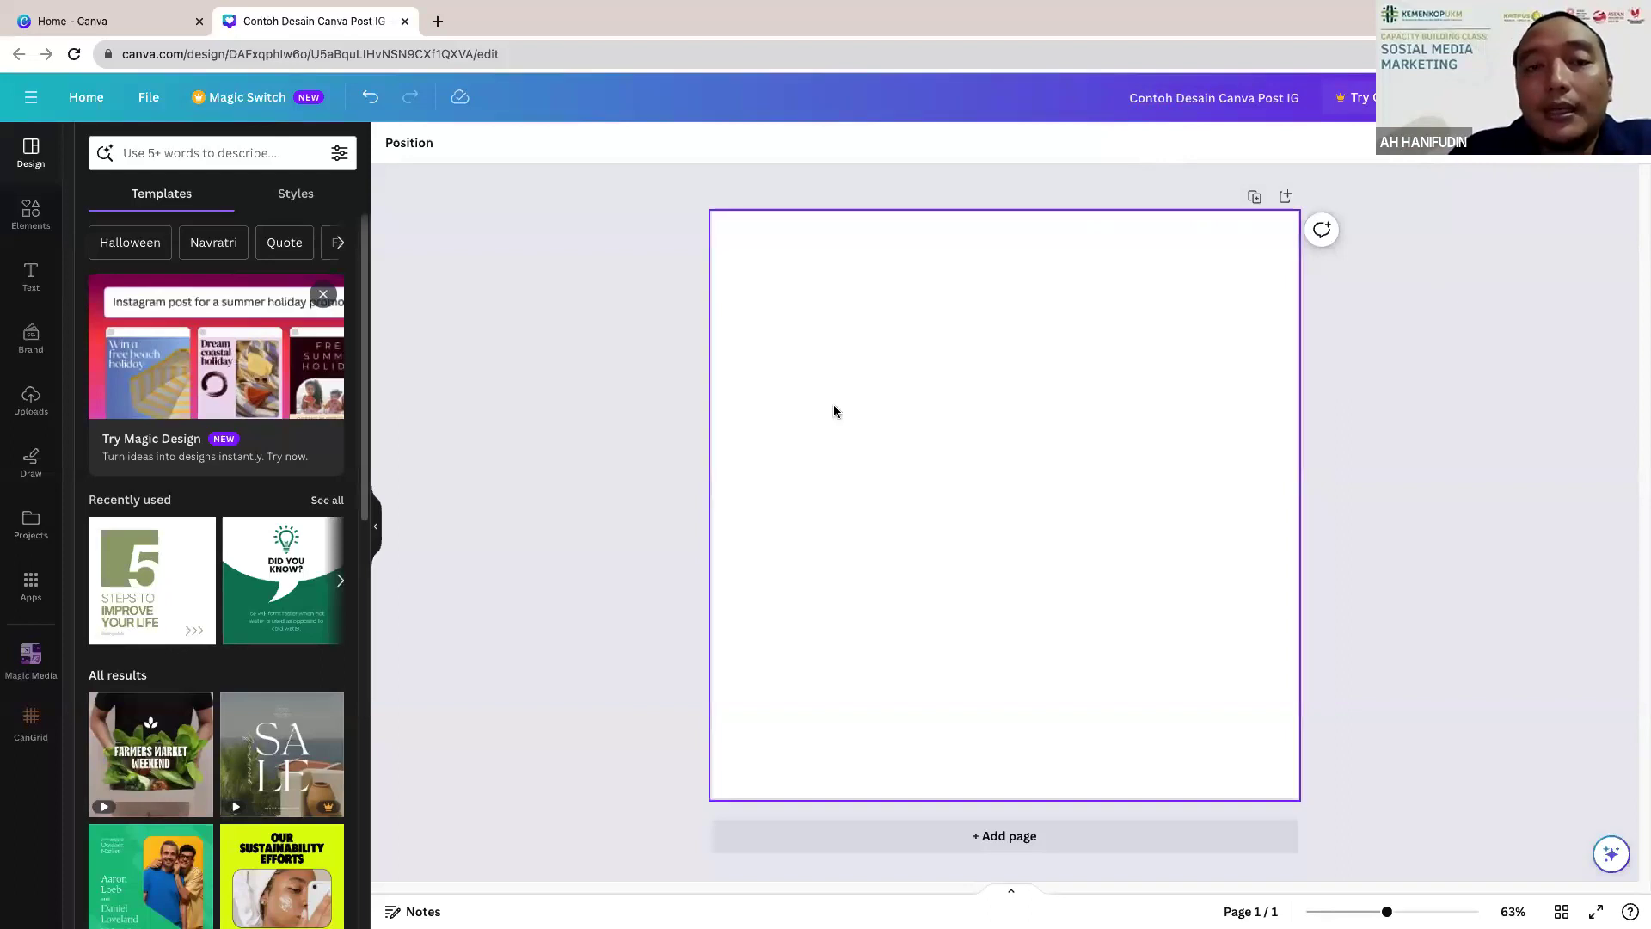
# Step: Browse the Instagram post templates, try to apply the Pro summer SALE video template, and dismiss the upgrade offer
pyautogui.click(799, 245)
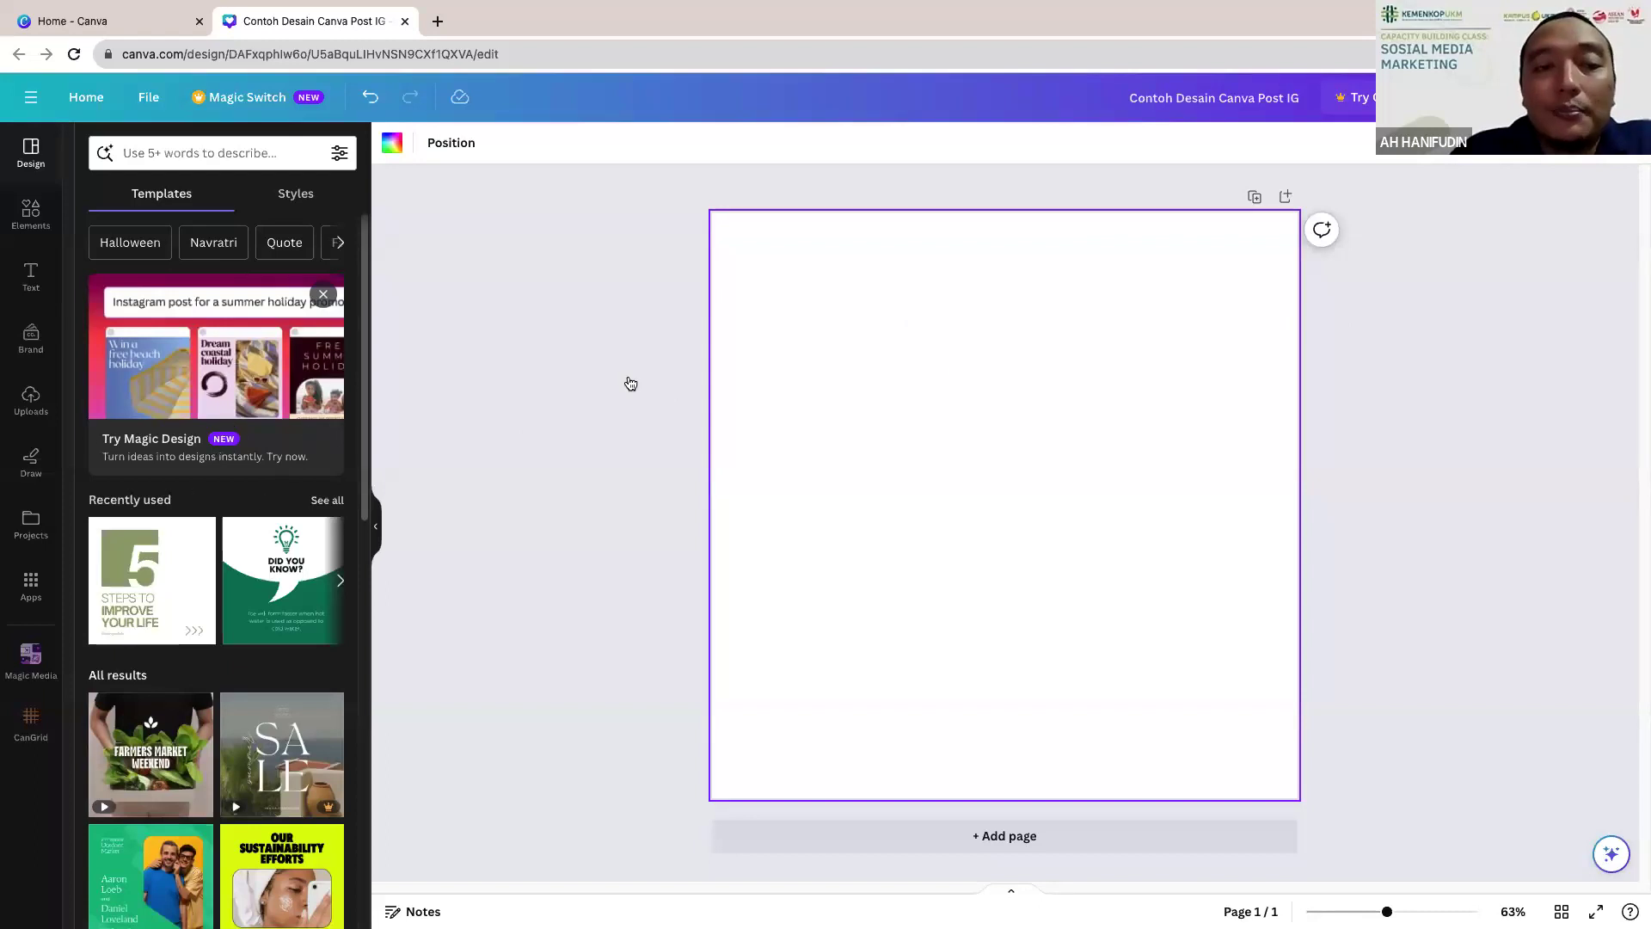
pyautogui.scroll(-2, 193, 389)
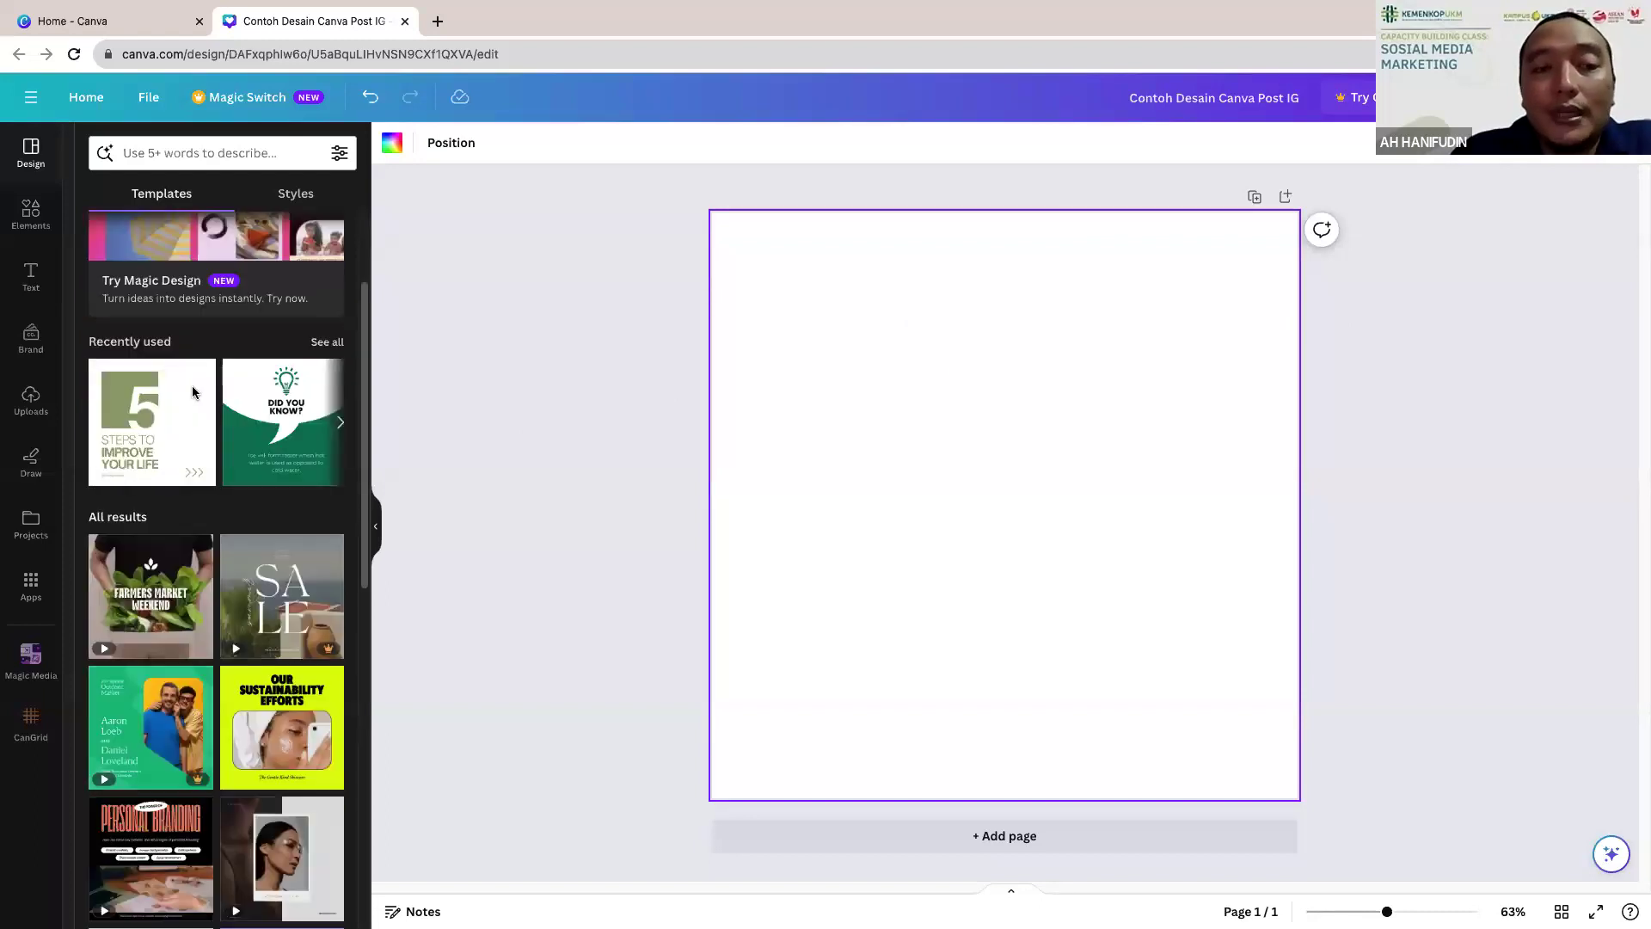
pyautogui.scroll(-1, 266, 422)
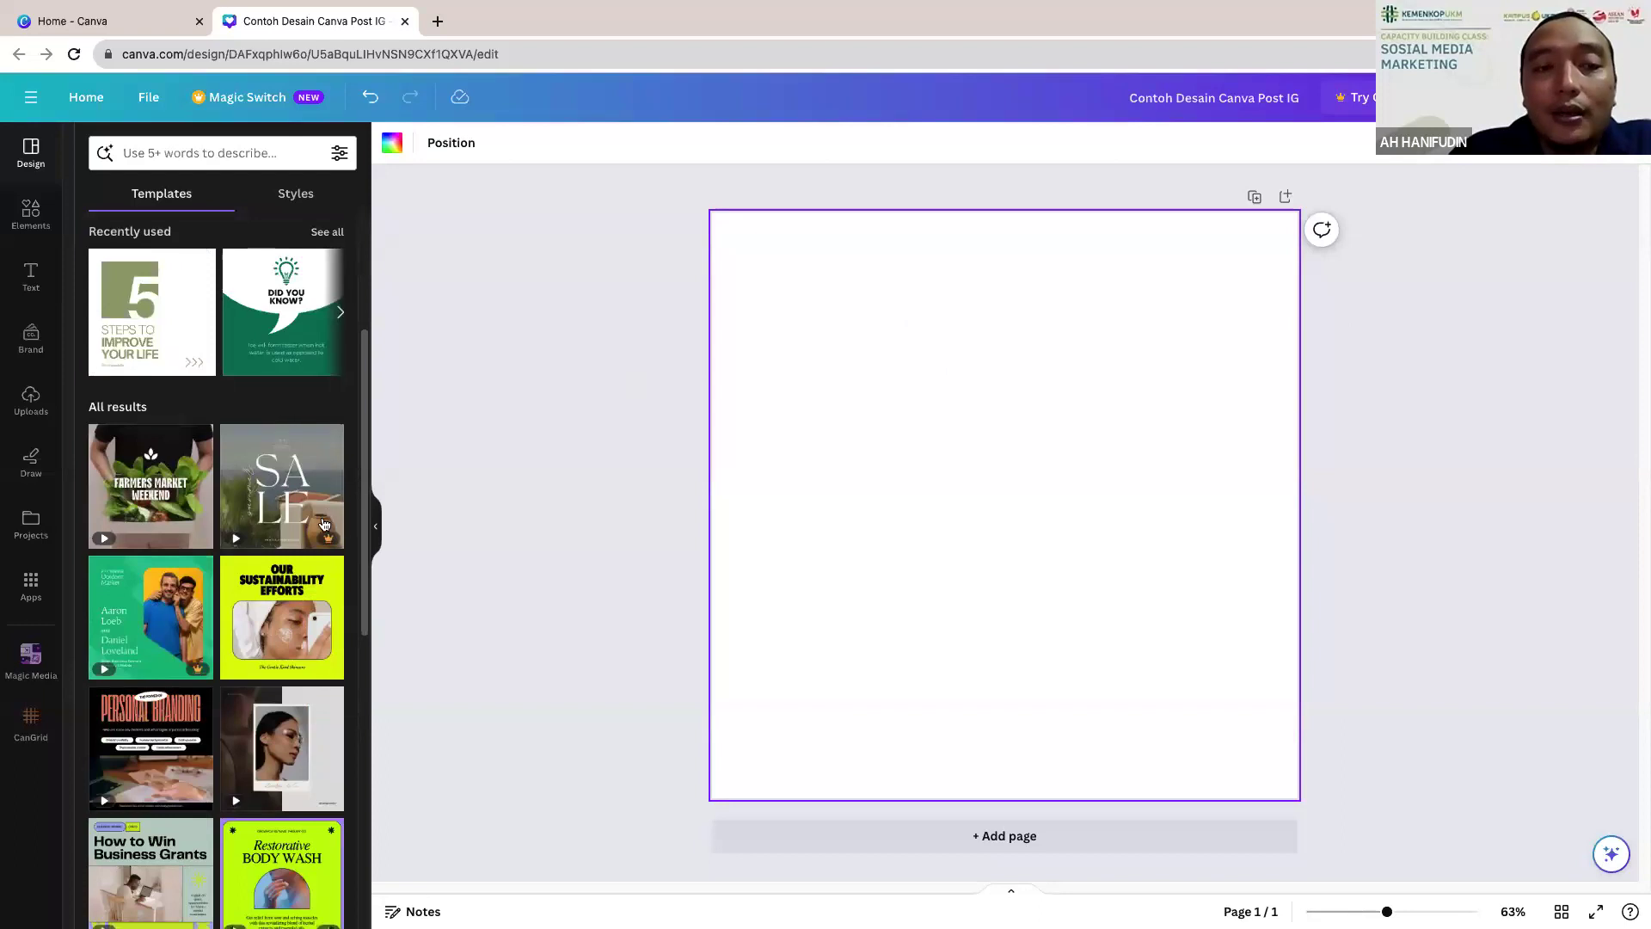
pyautogui.scroll(-1, 292, 482)
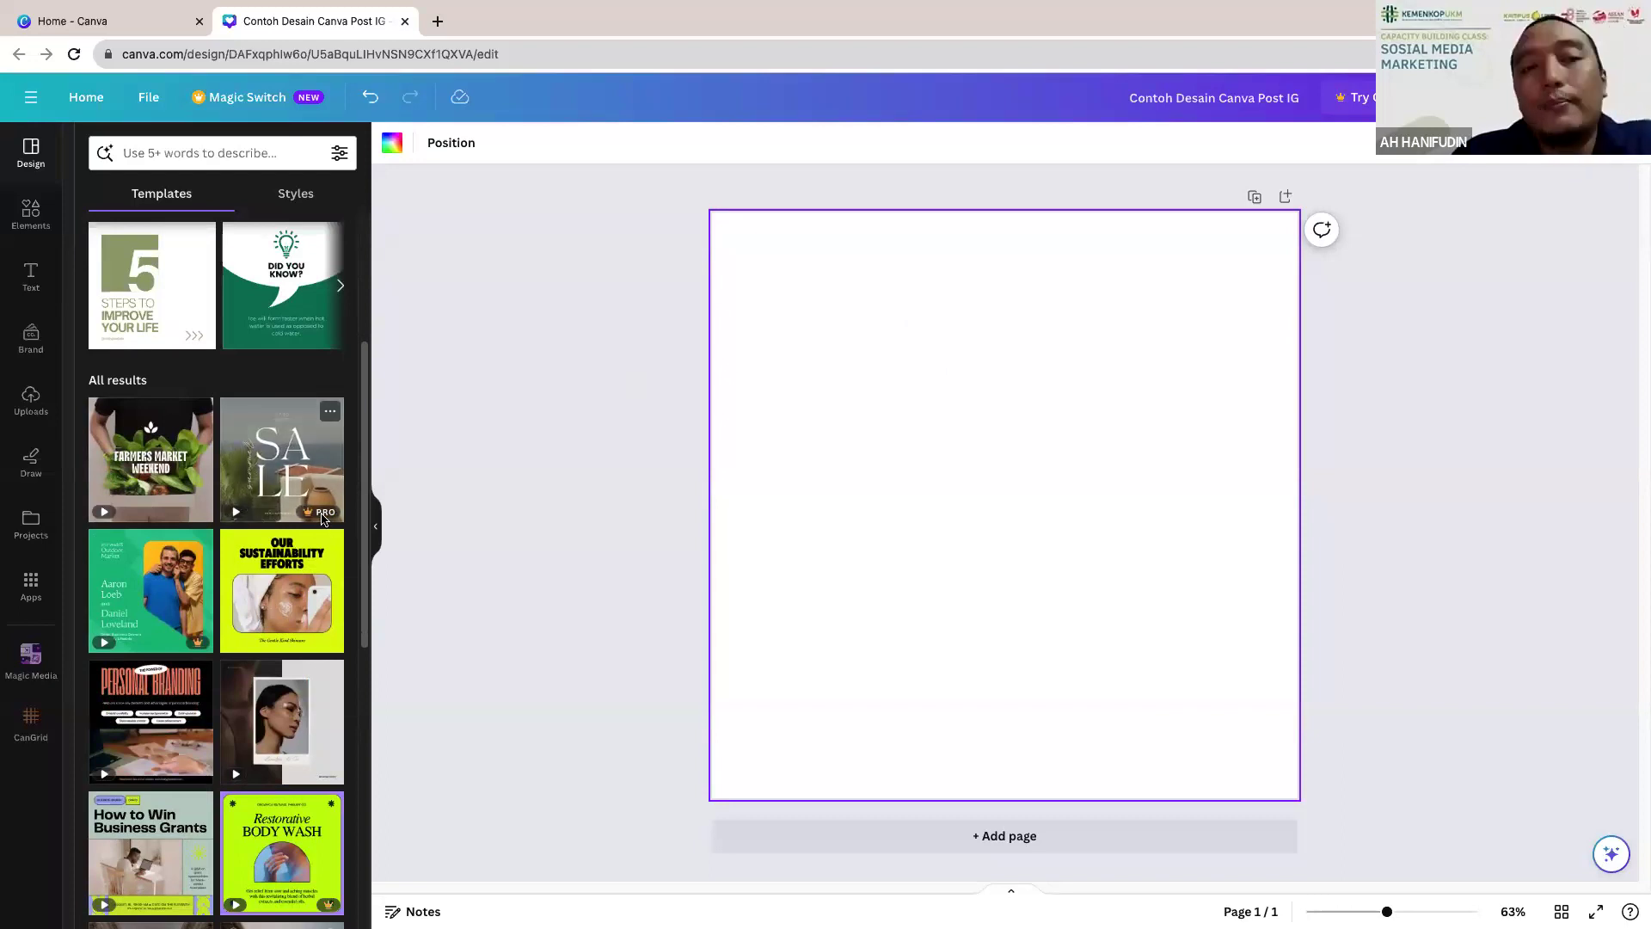
pyautogui.click(270, 455)
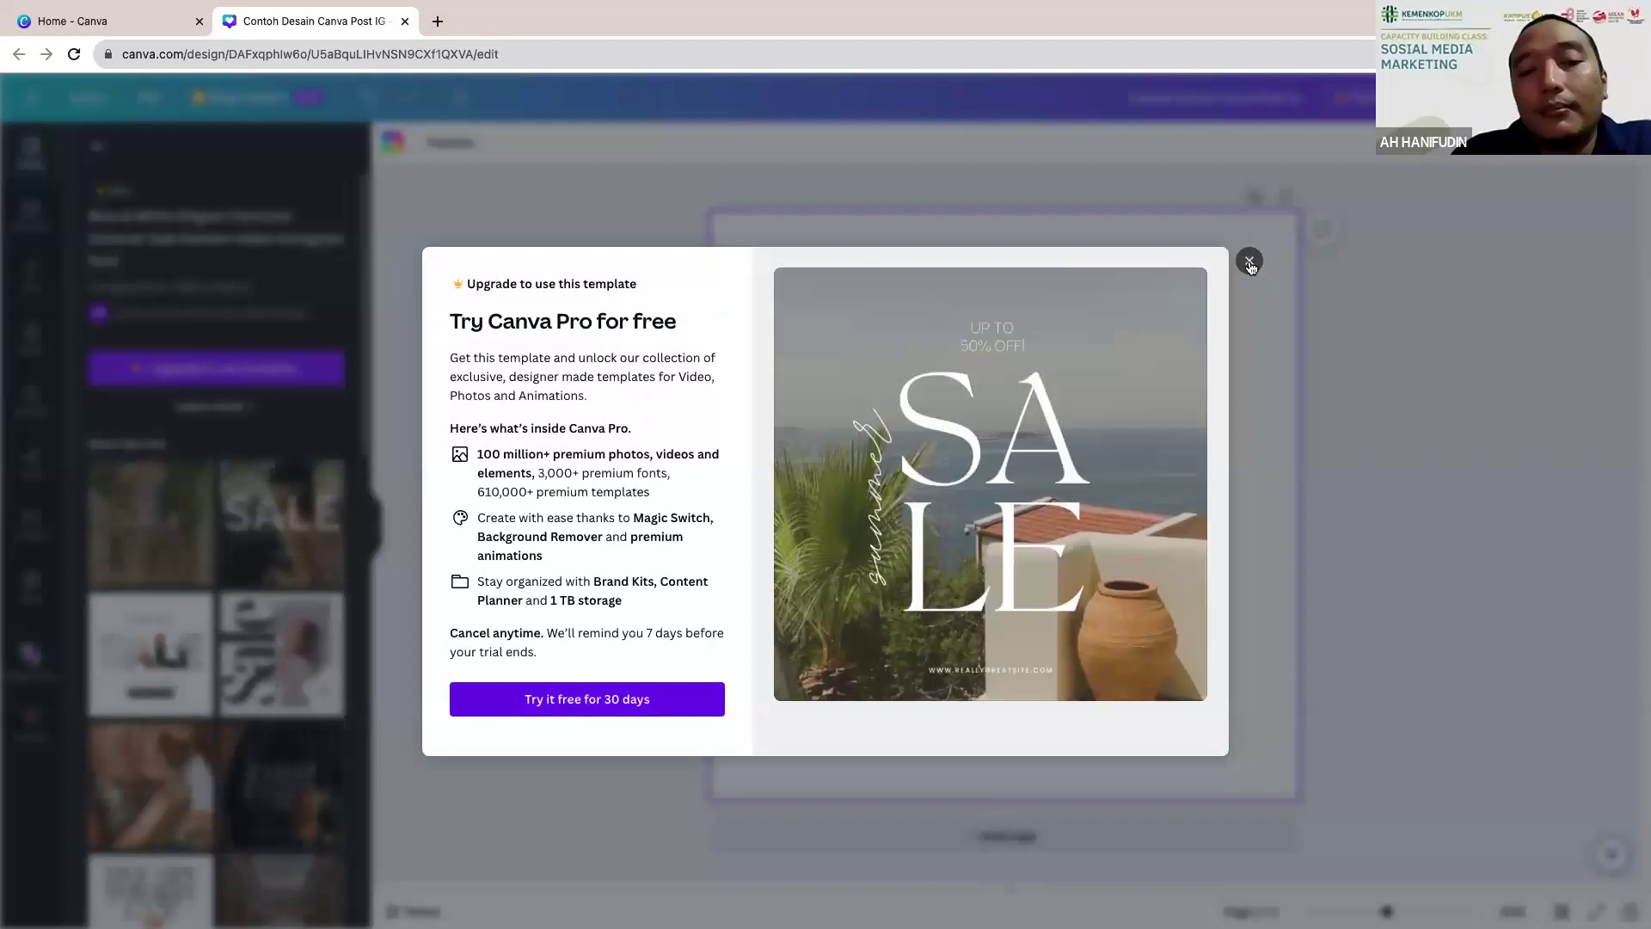
pyautogui.click(172, 612)
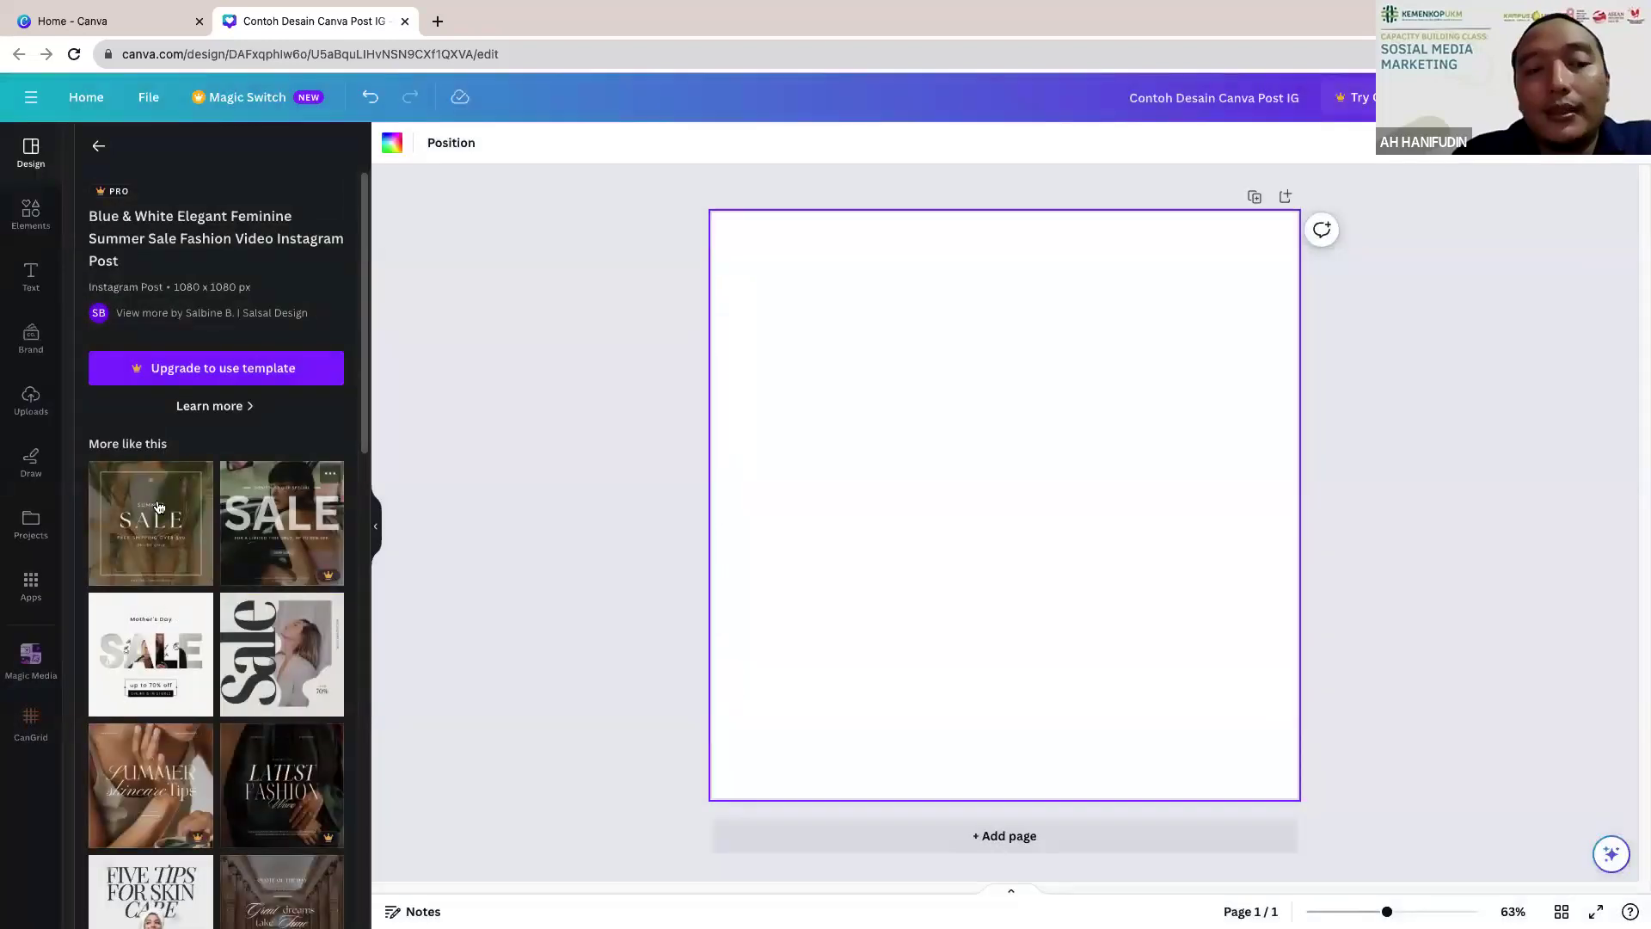
# Step: Look through the templates similar to the Blue & White Elegant Feminine Summer Sale Fashion Video template
pyautogui.scroll(-1, 160, 510)
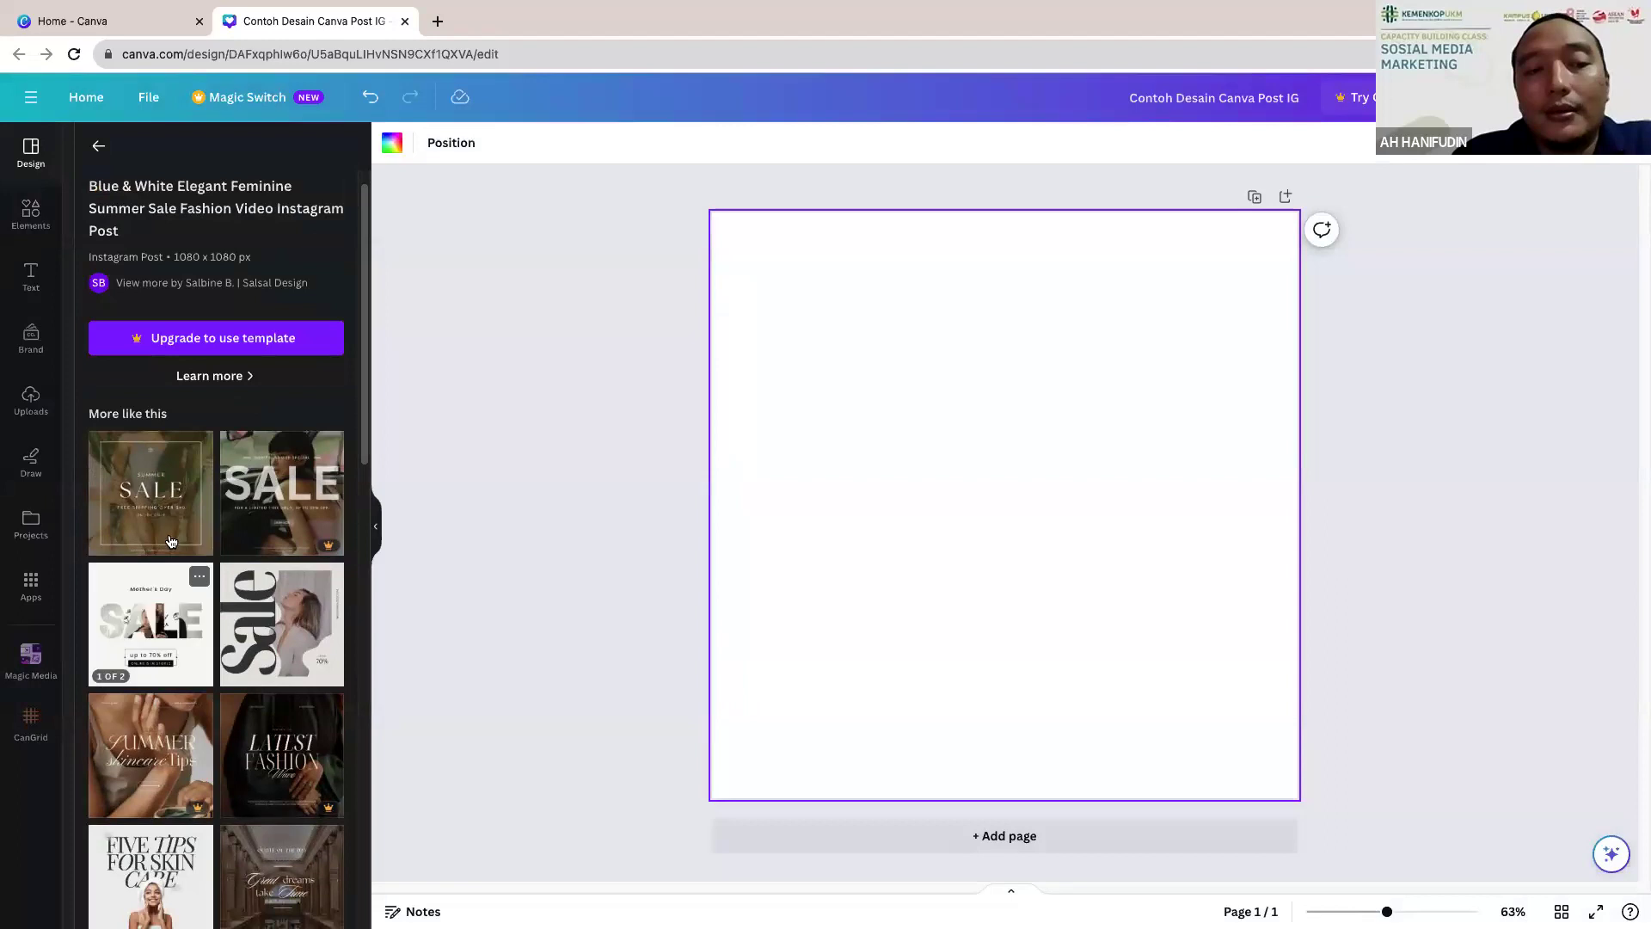
pyautogui.scroll(-4, 163, 515)
pyautogui.scroll(-6, 210, 537)
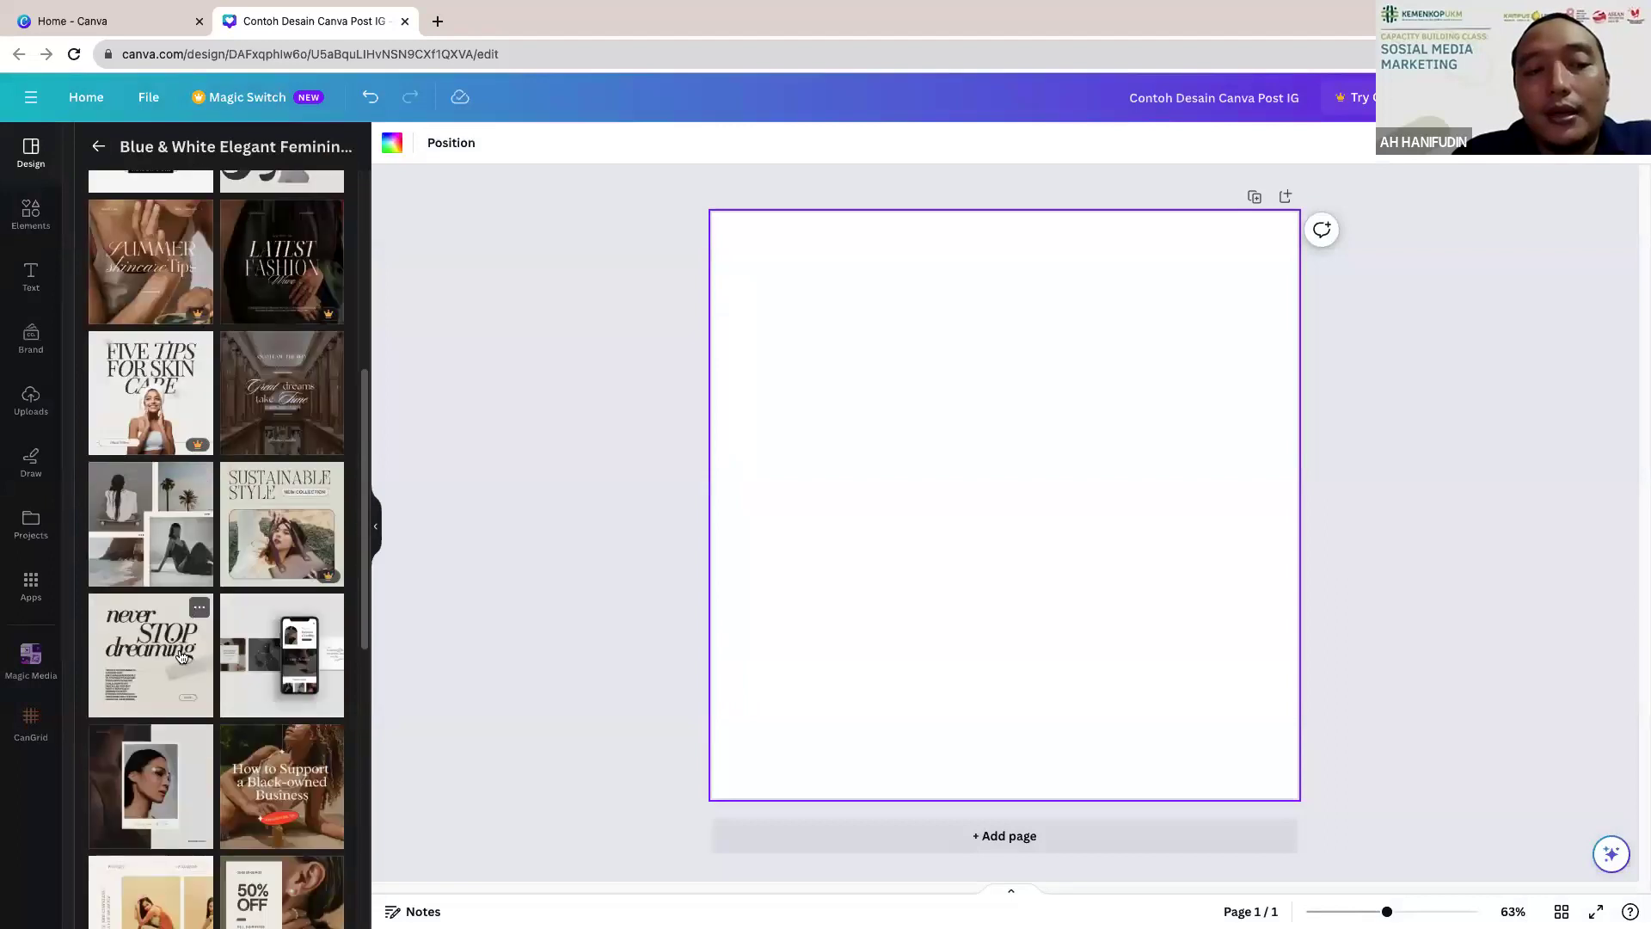
pyautogui.scroll(-6, 181, 654)
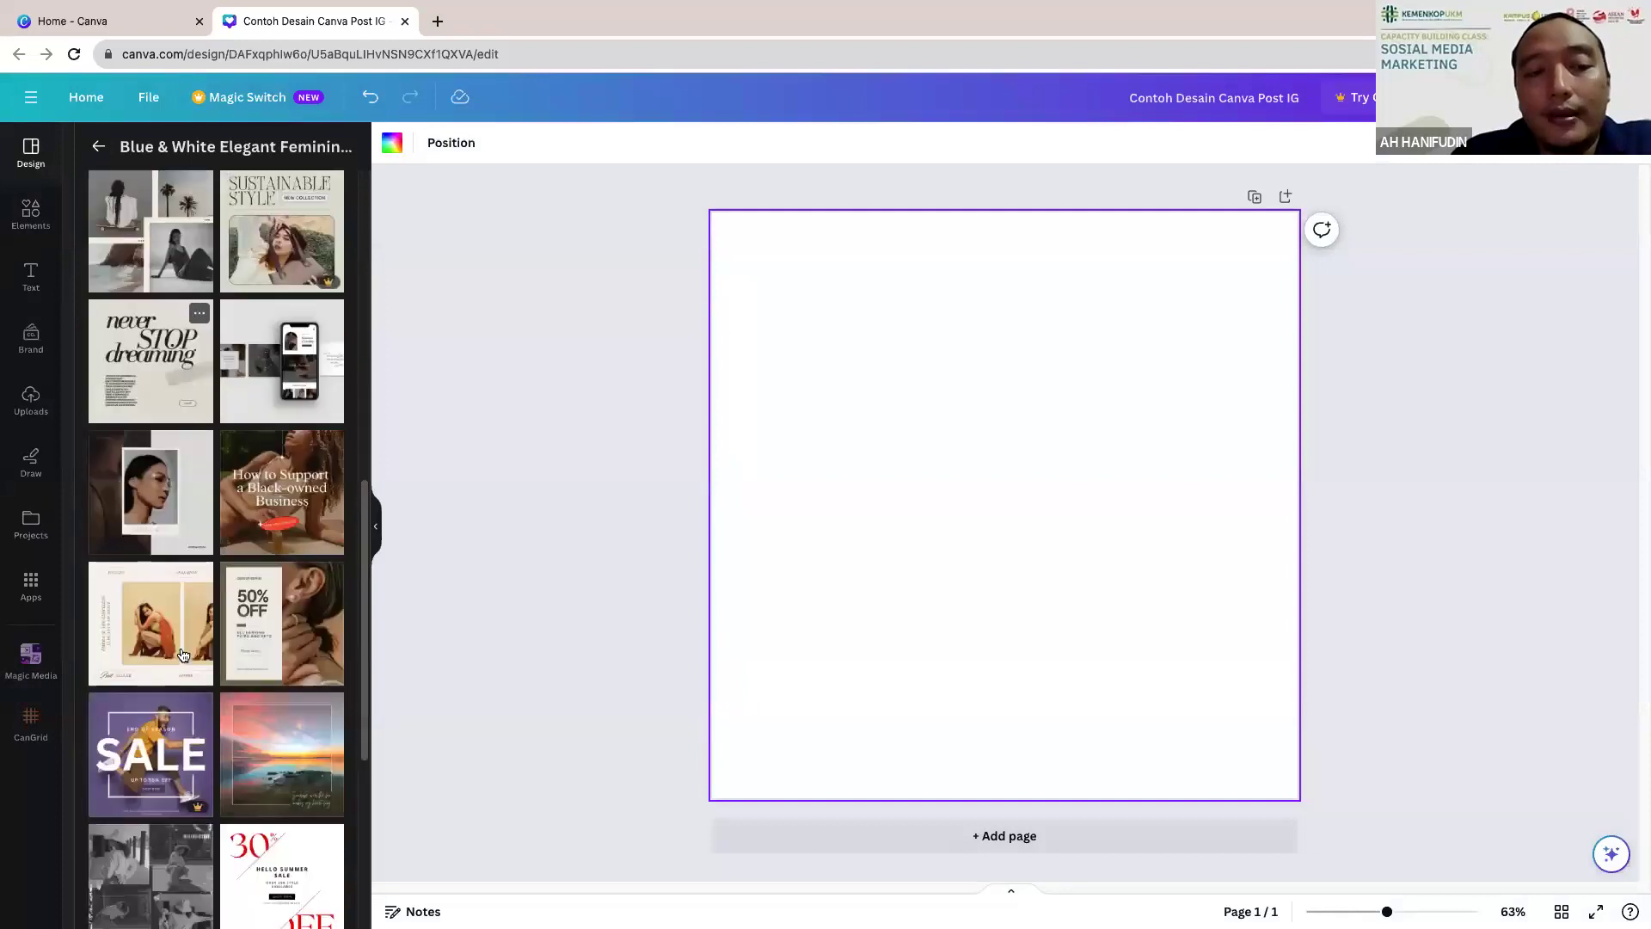
pyautogui.scroll(5, 178, 647)
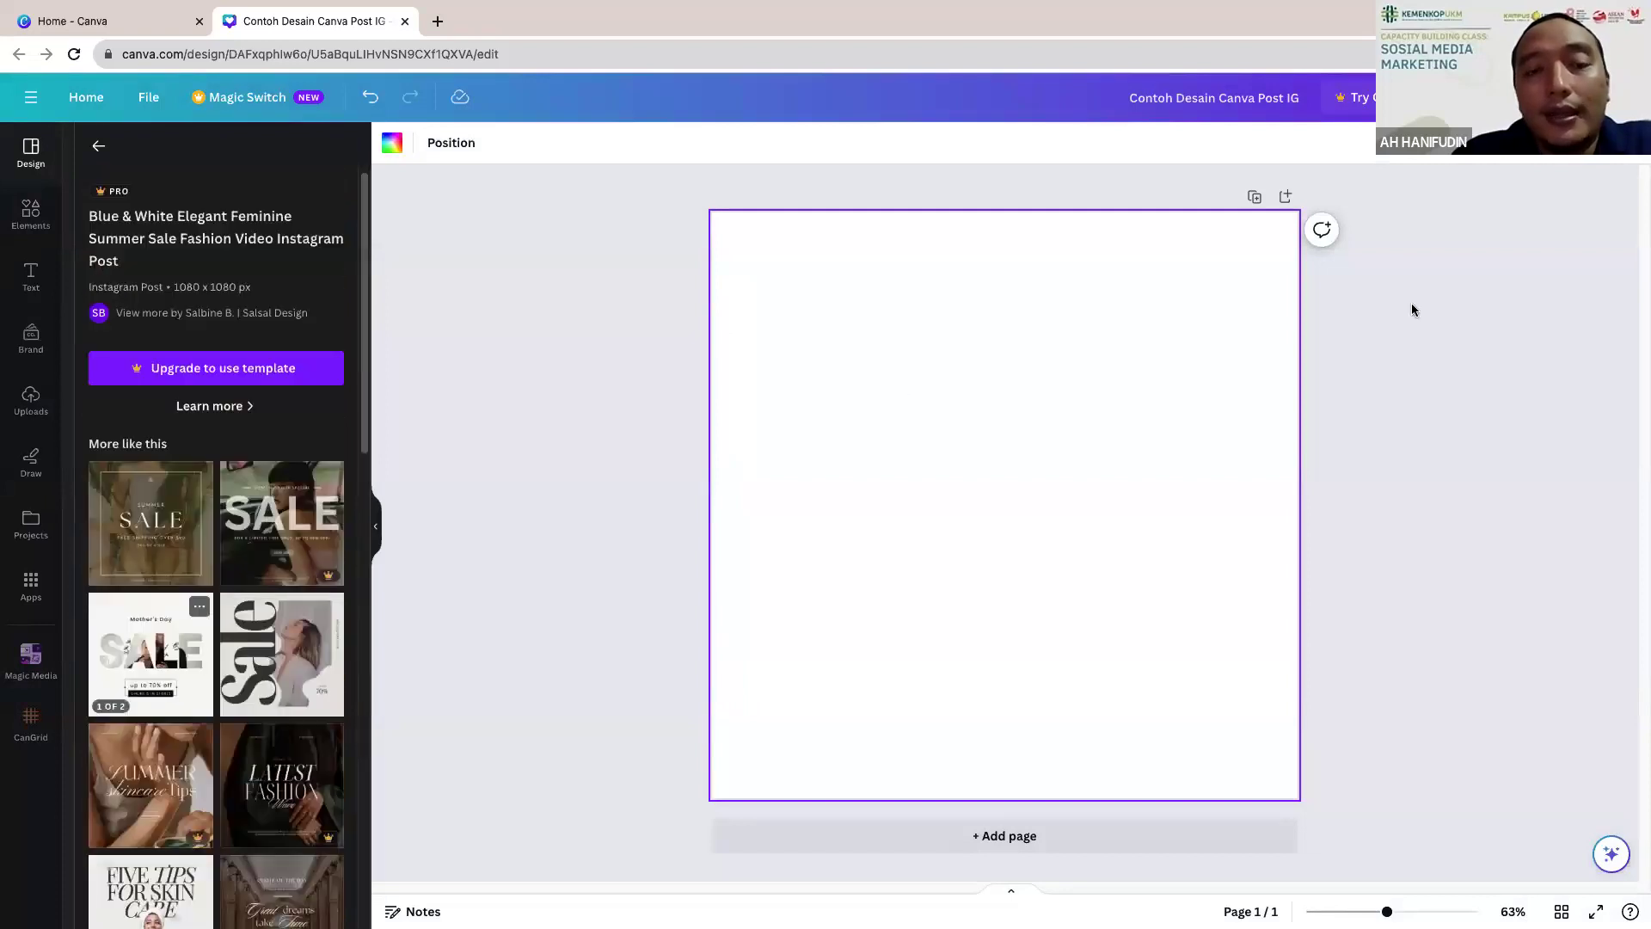
# Step: Leave the template details and fill the page background with the default violet-to-turquoise gradient
pyautogui.click(1411, 304)
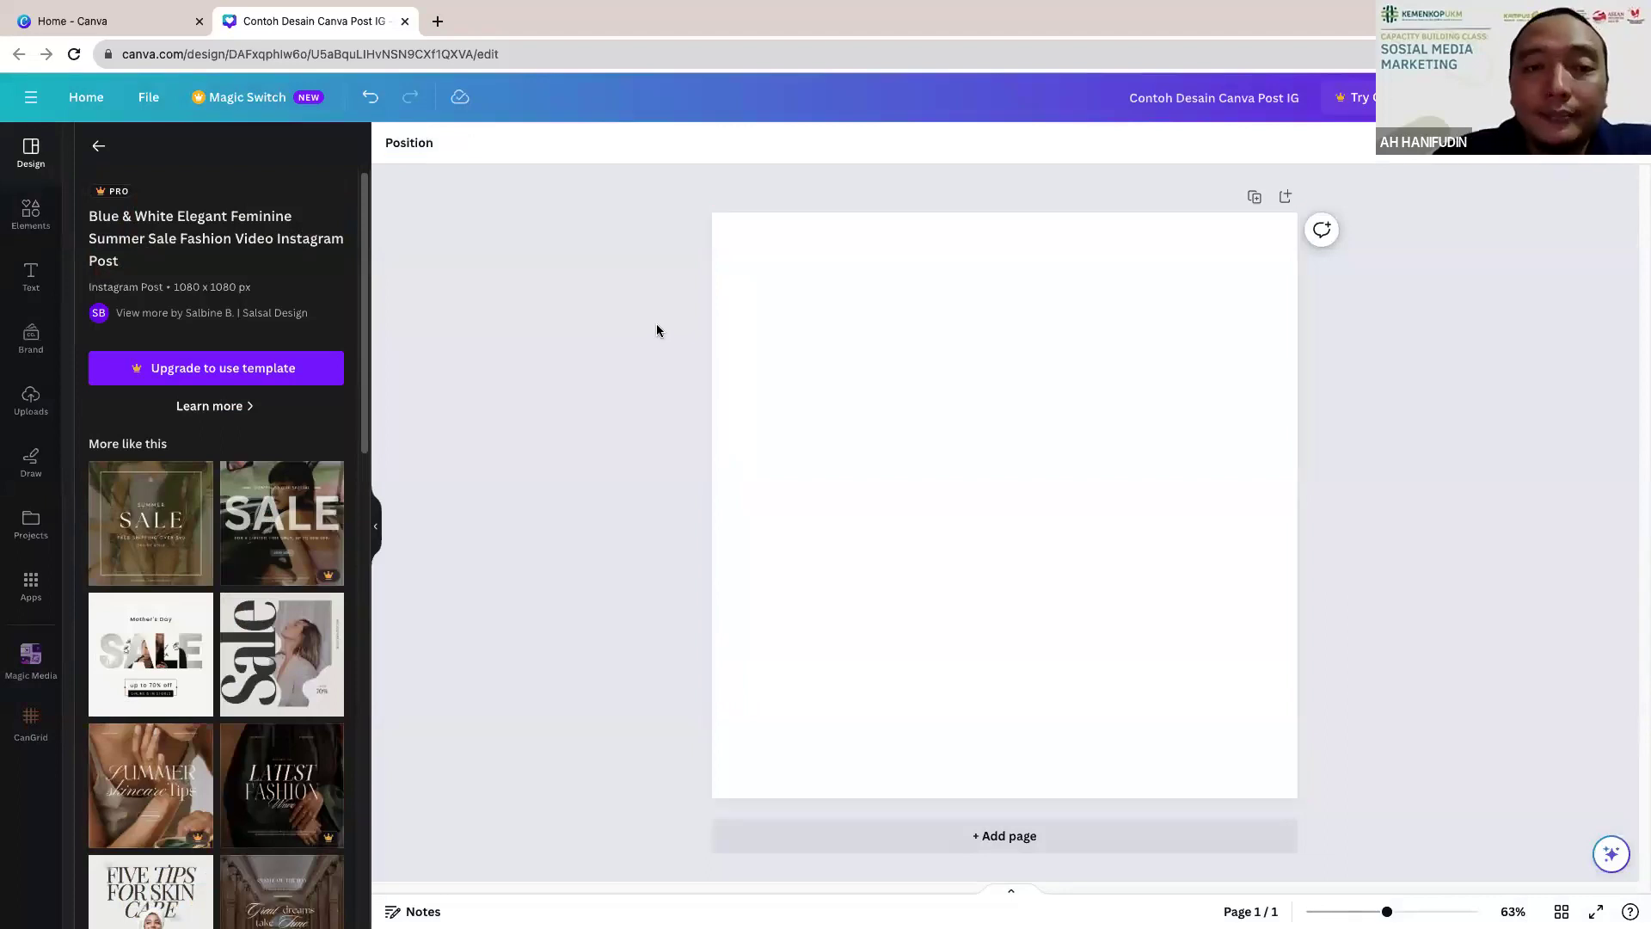
pyautogui.click(99, 146)
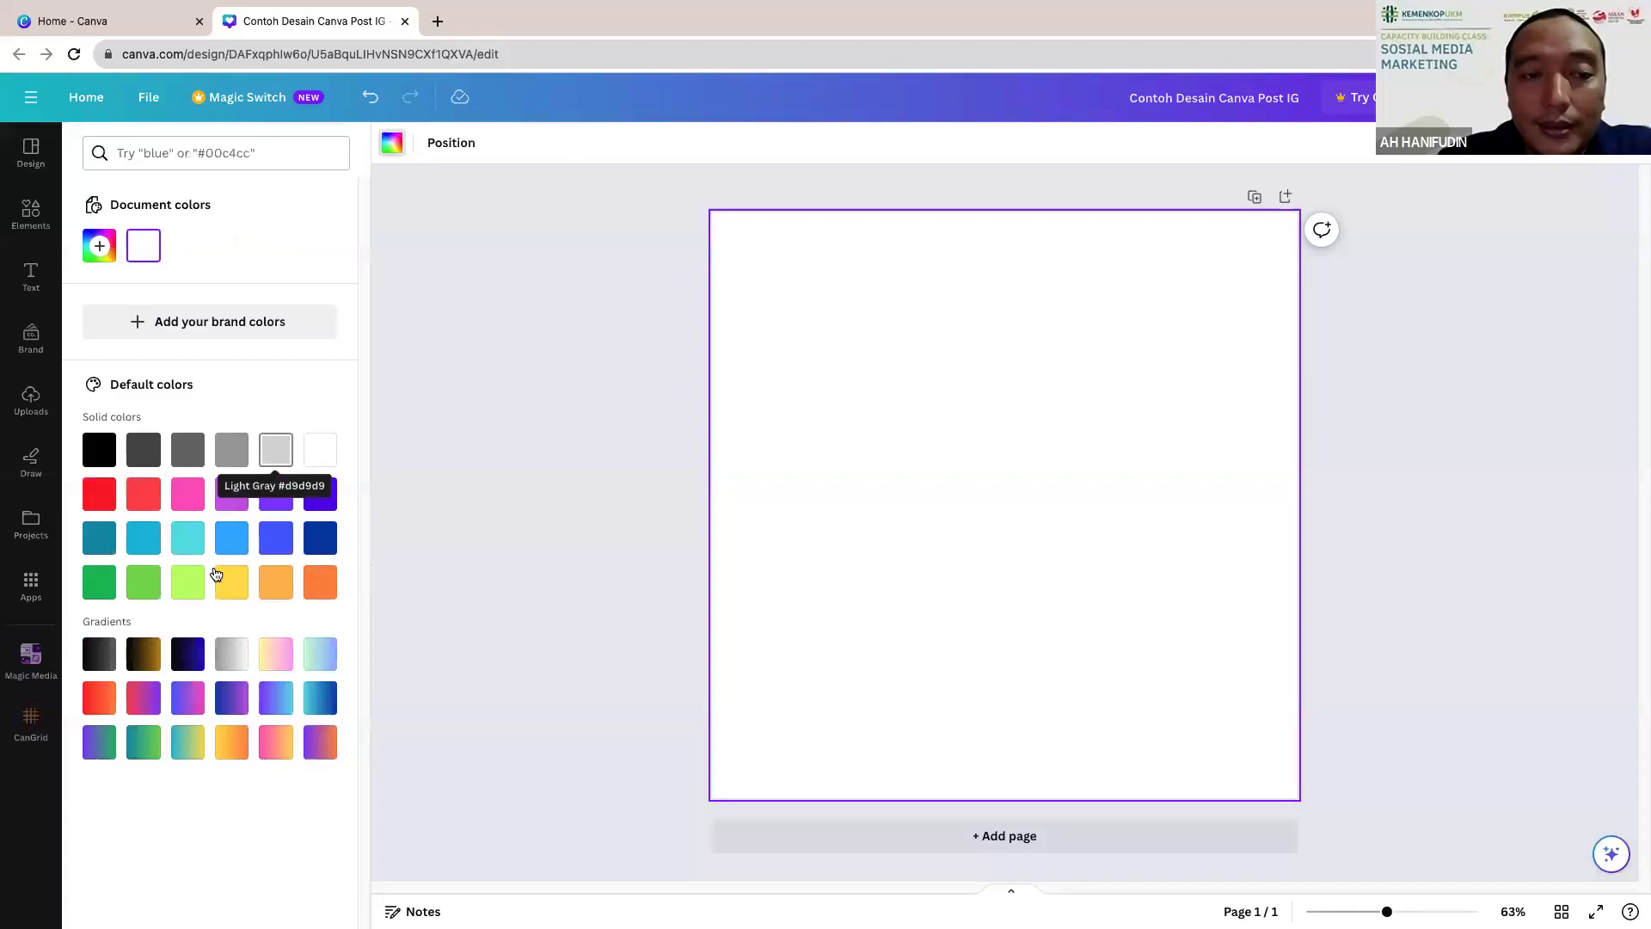
pyautogui.click(275, 697)
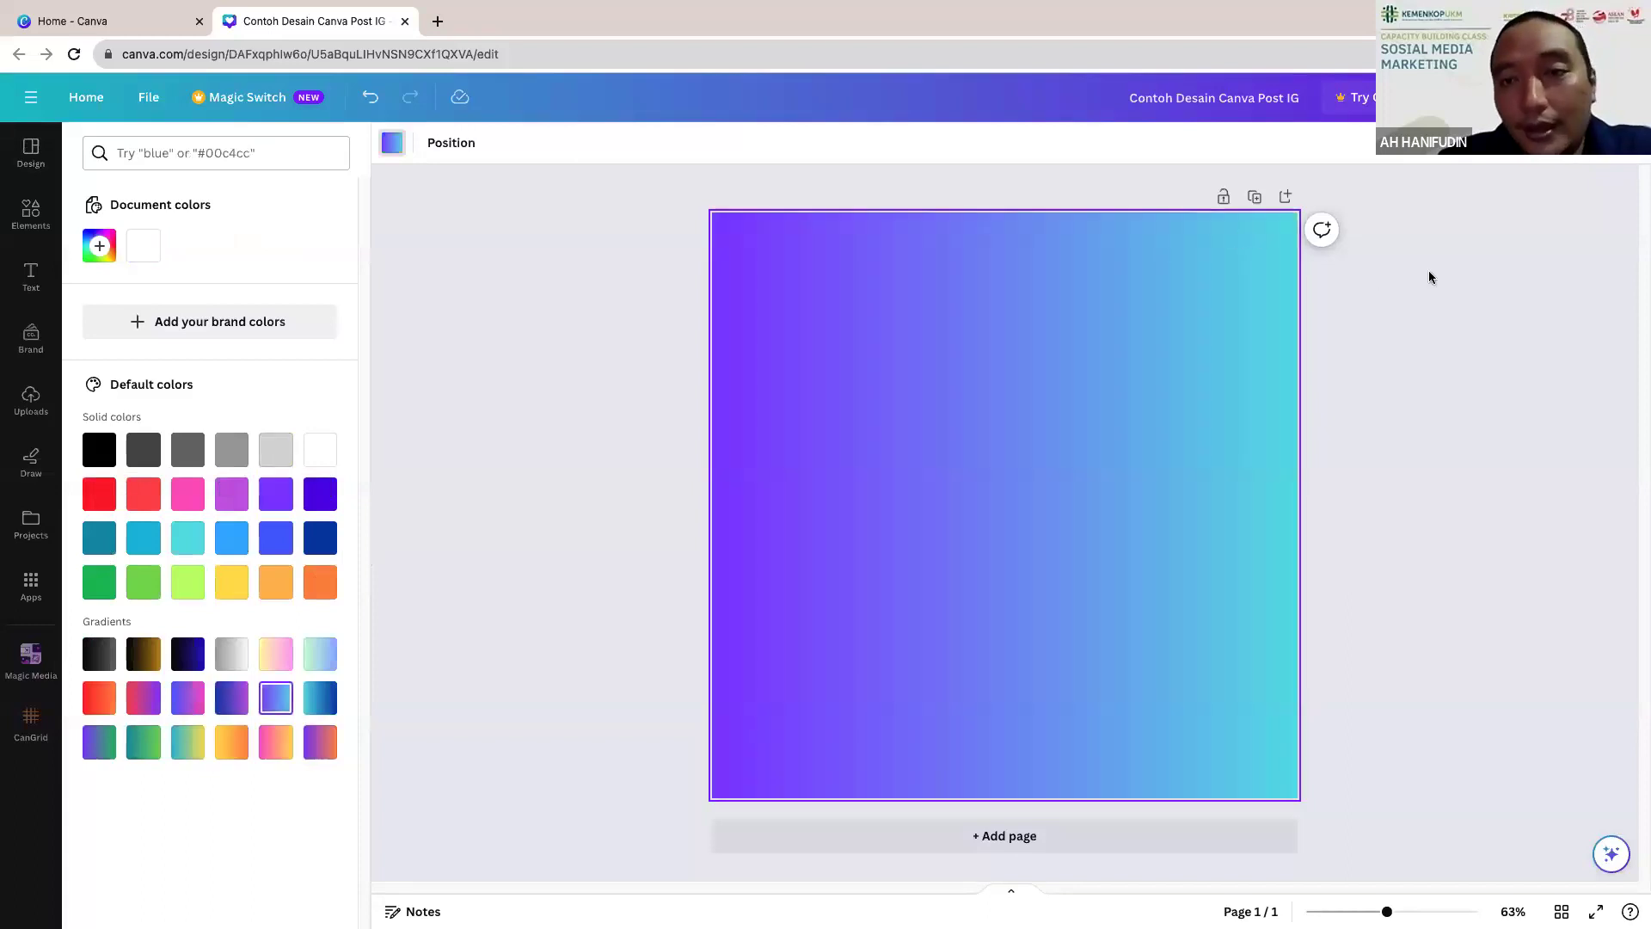
pyautogui.click(949, 345)
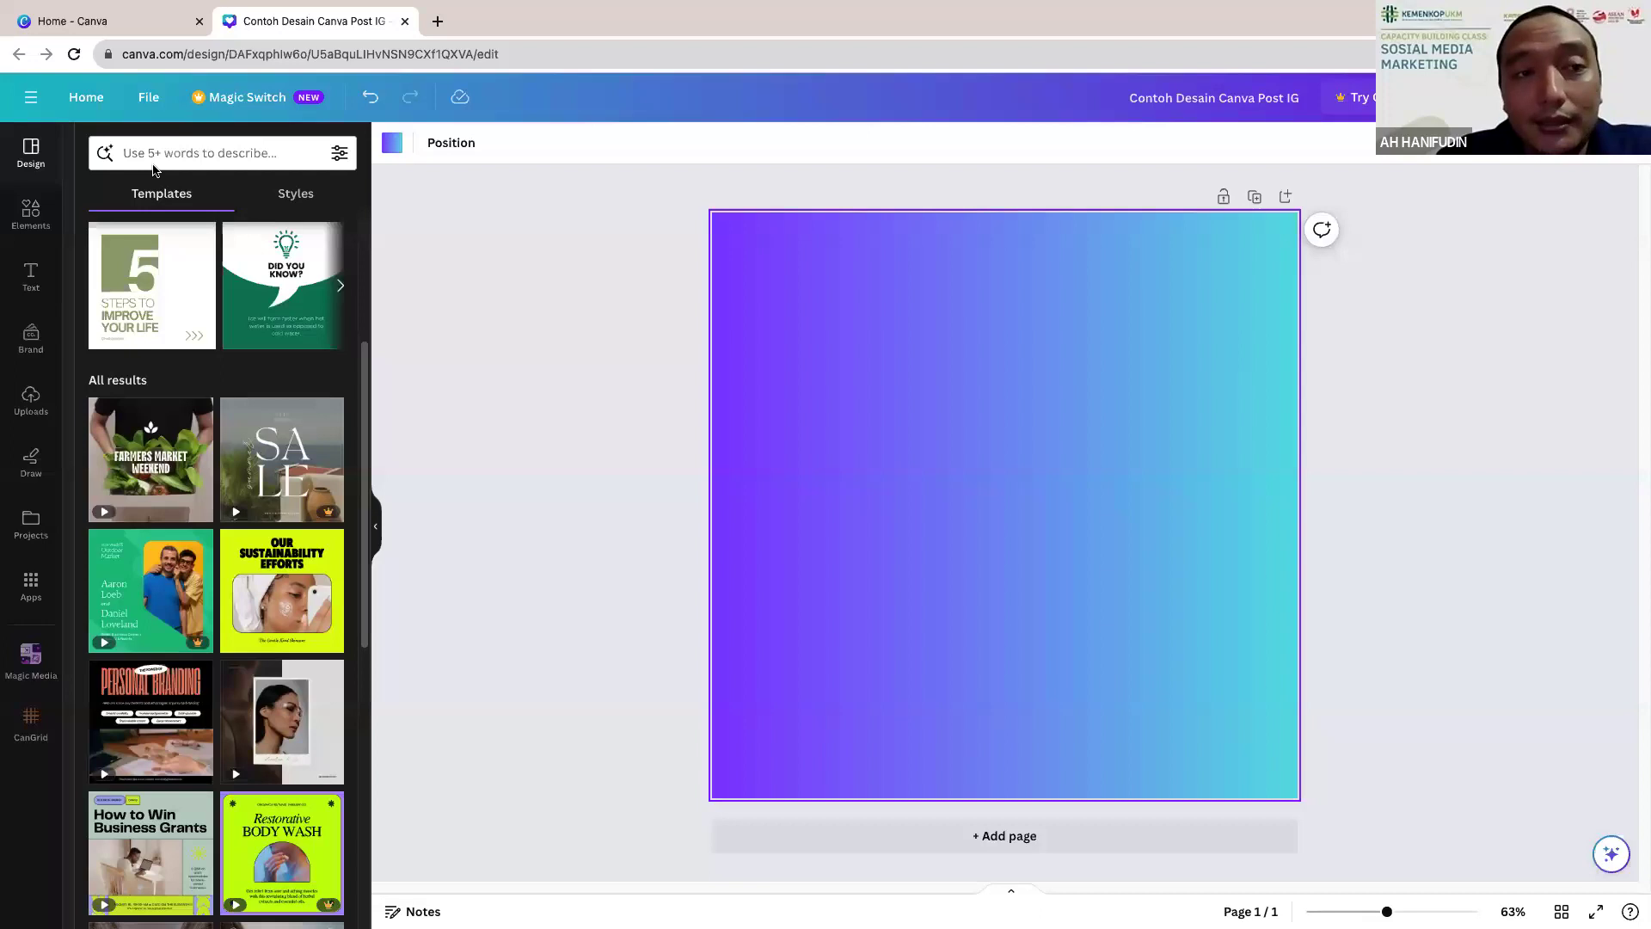
pyautogui.click(479, 277)
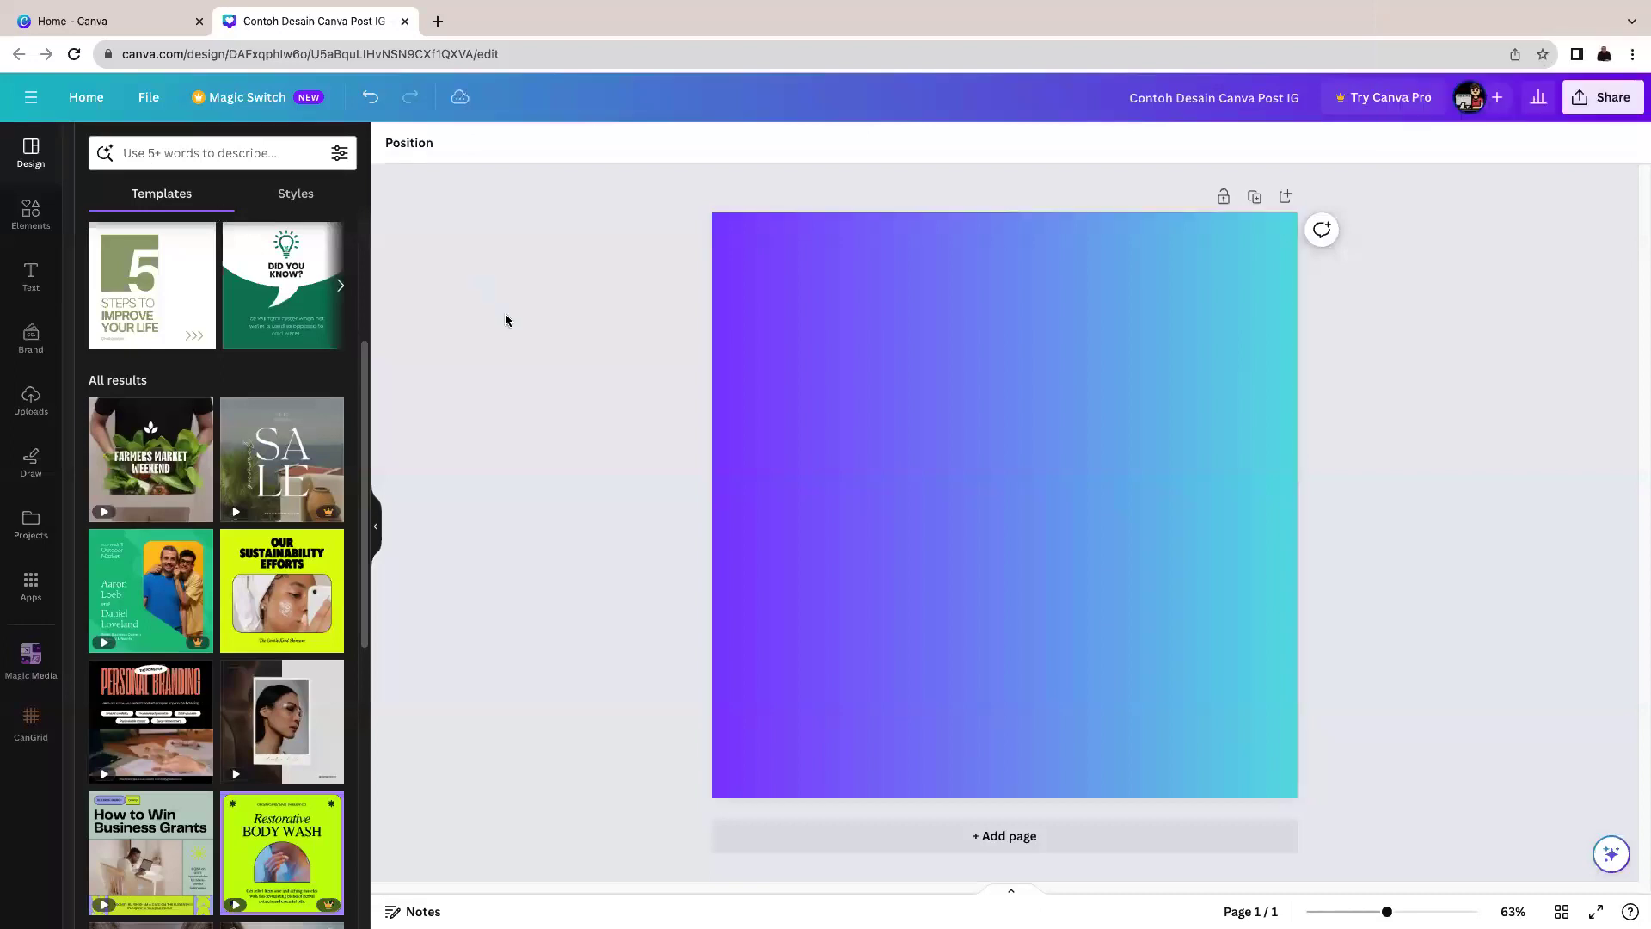
pyautogui.click(872, 335)
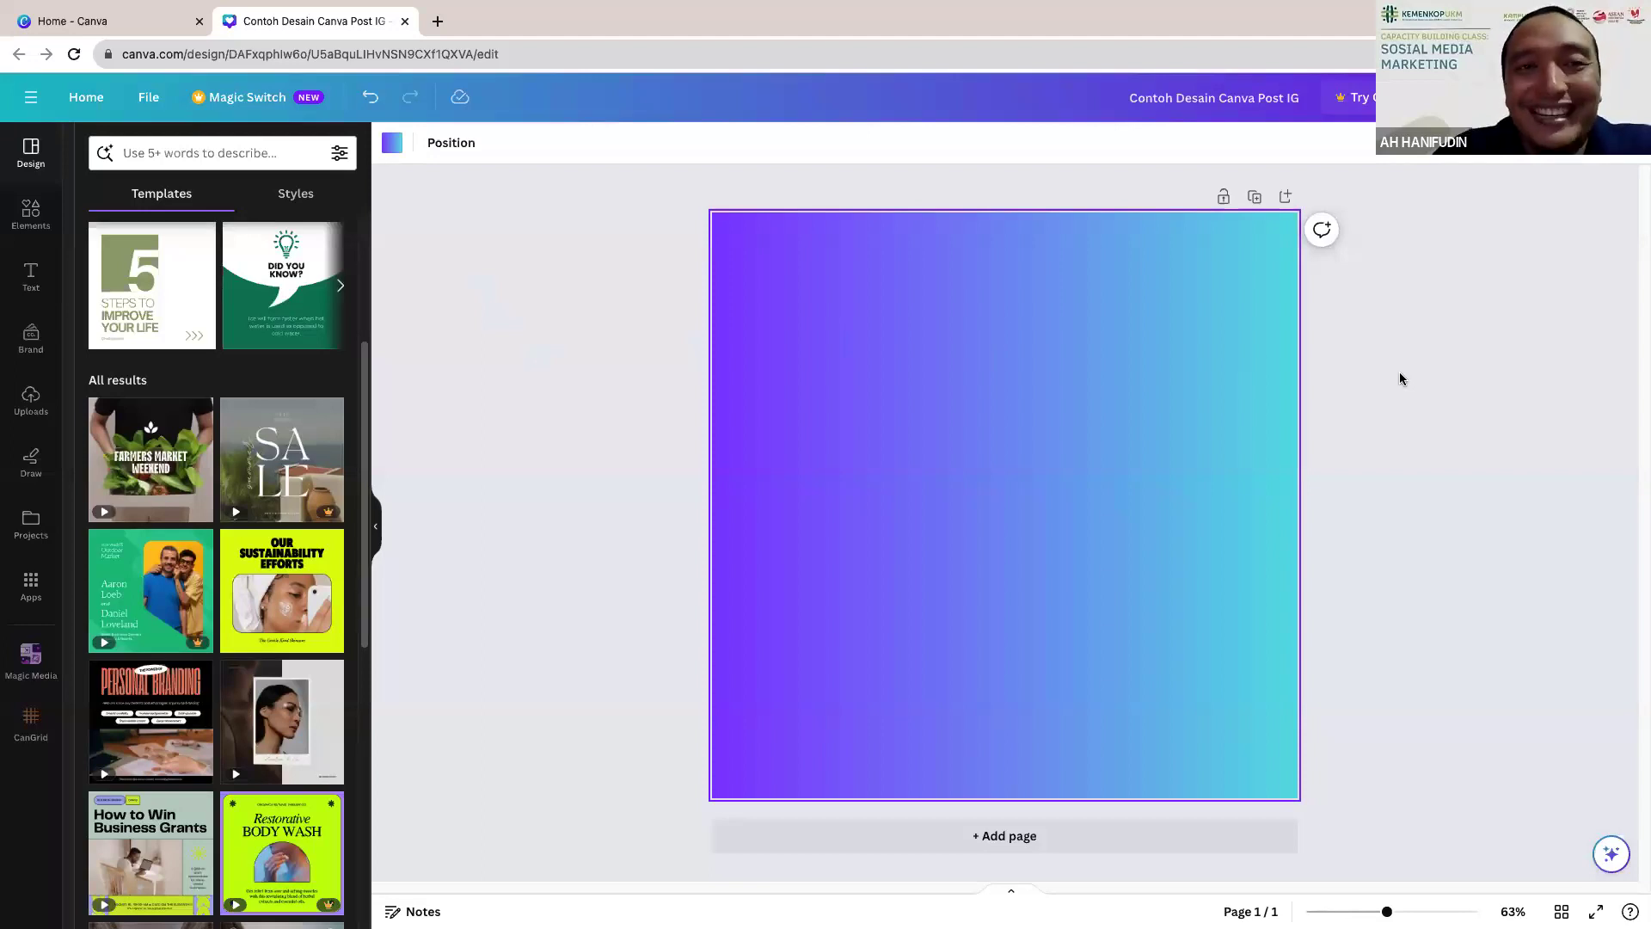
pyautogui.click(523, 442)
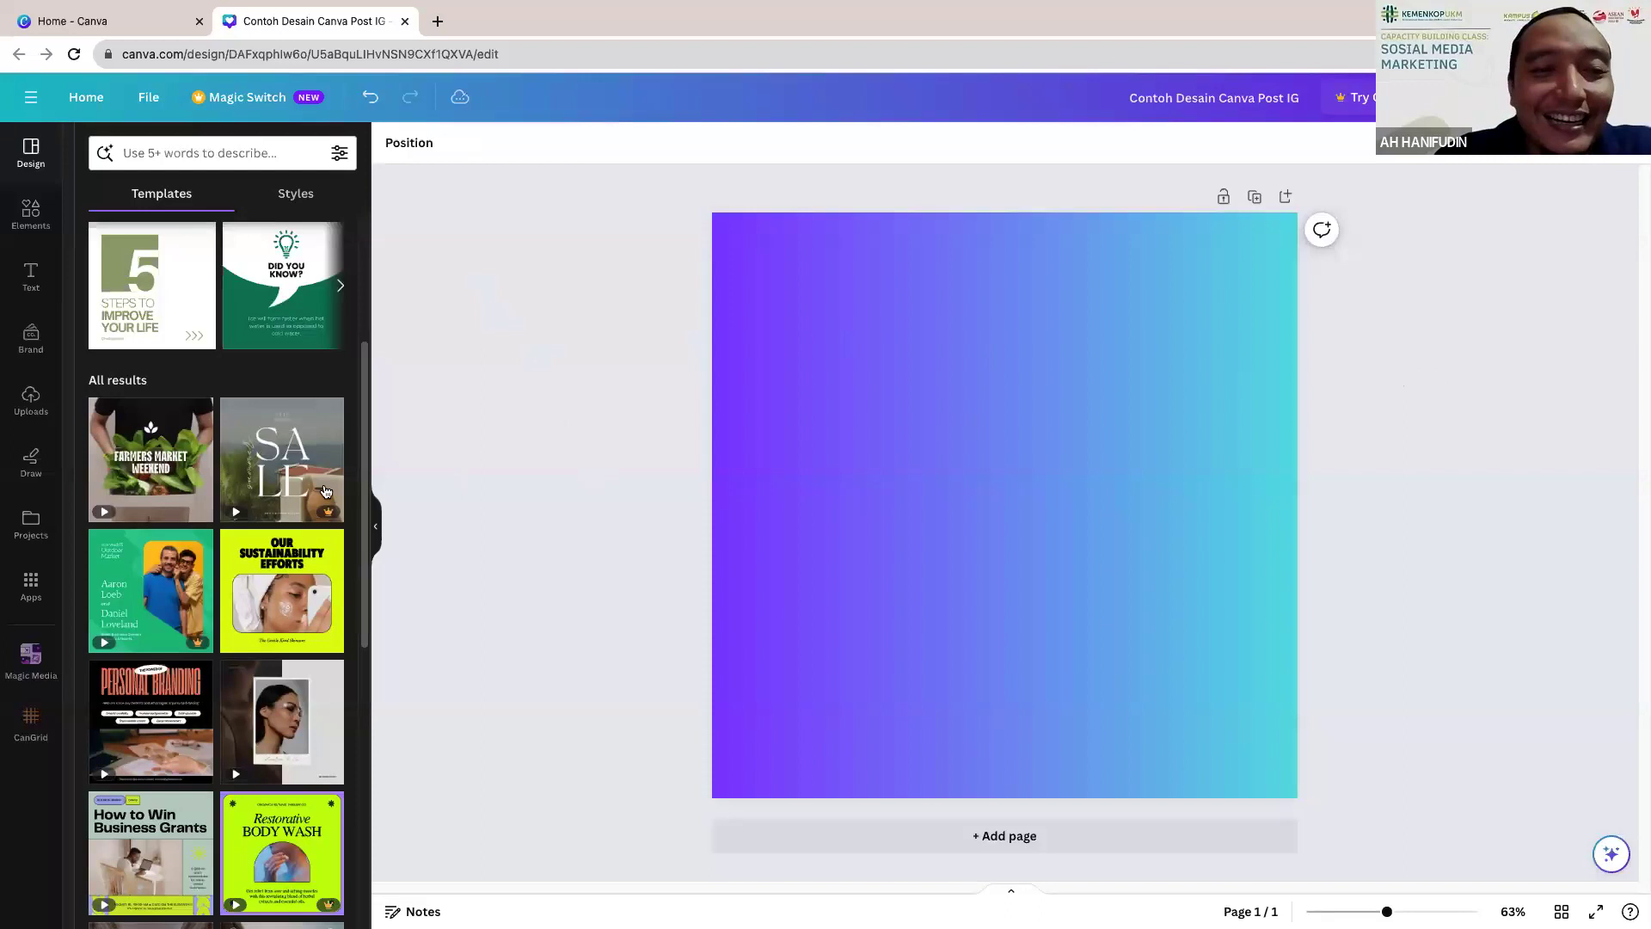
pyautogui.scroll(2, 247, 506)
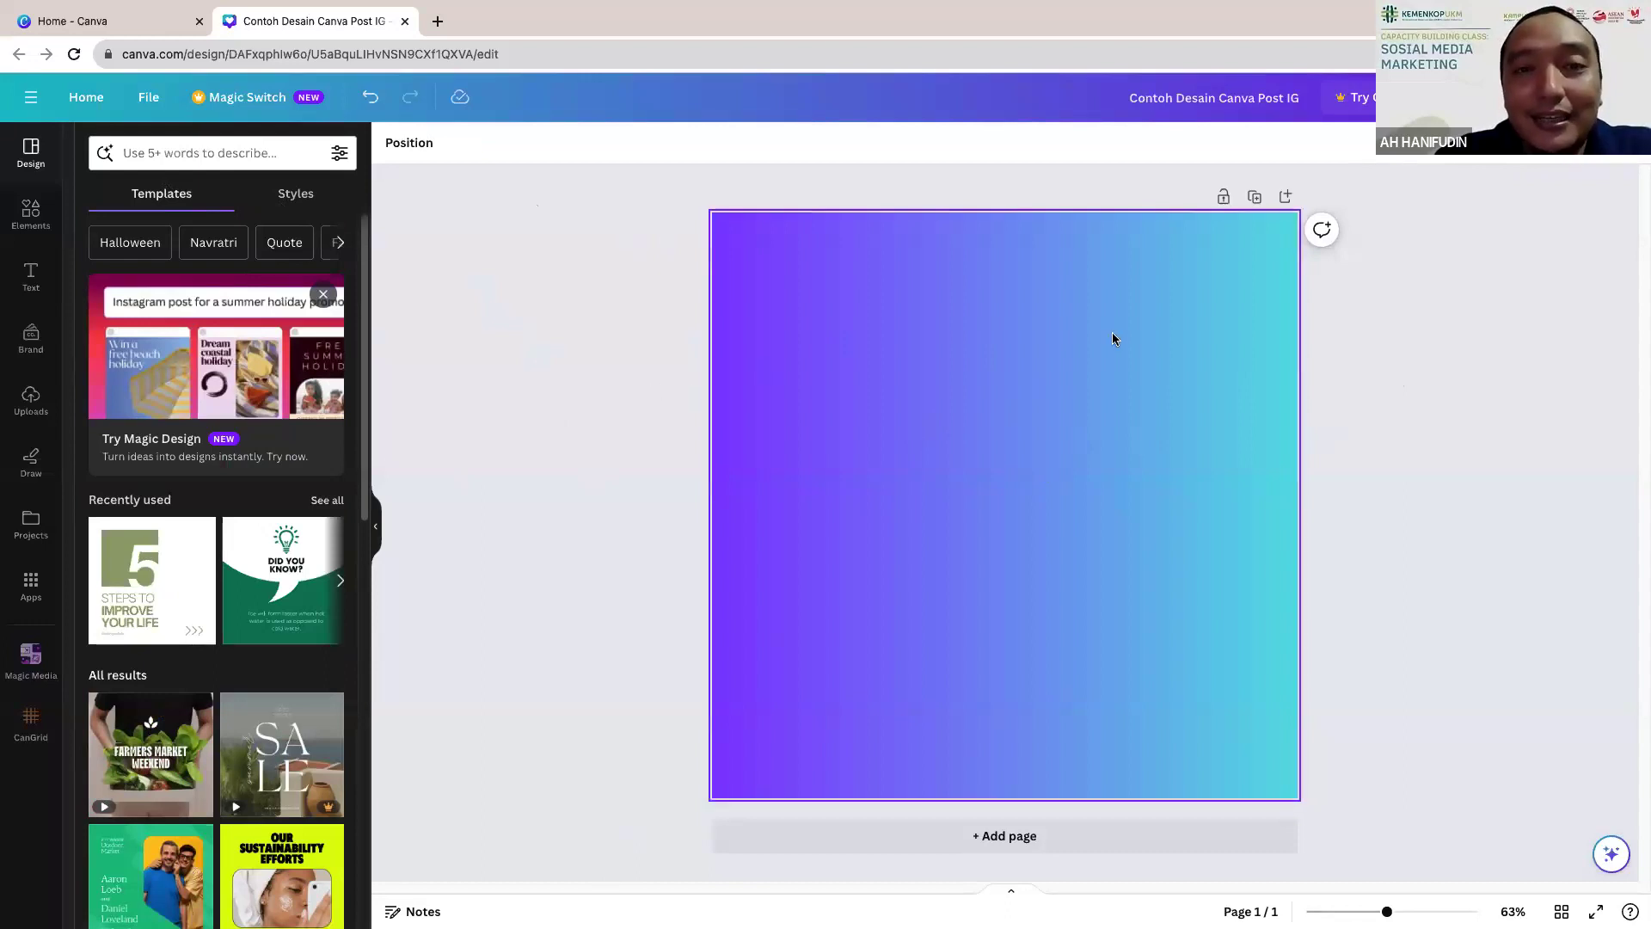
pyautogui.click(1158, 372)
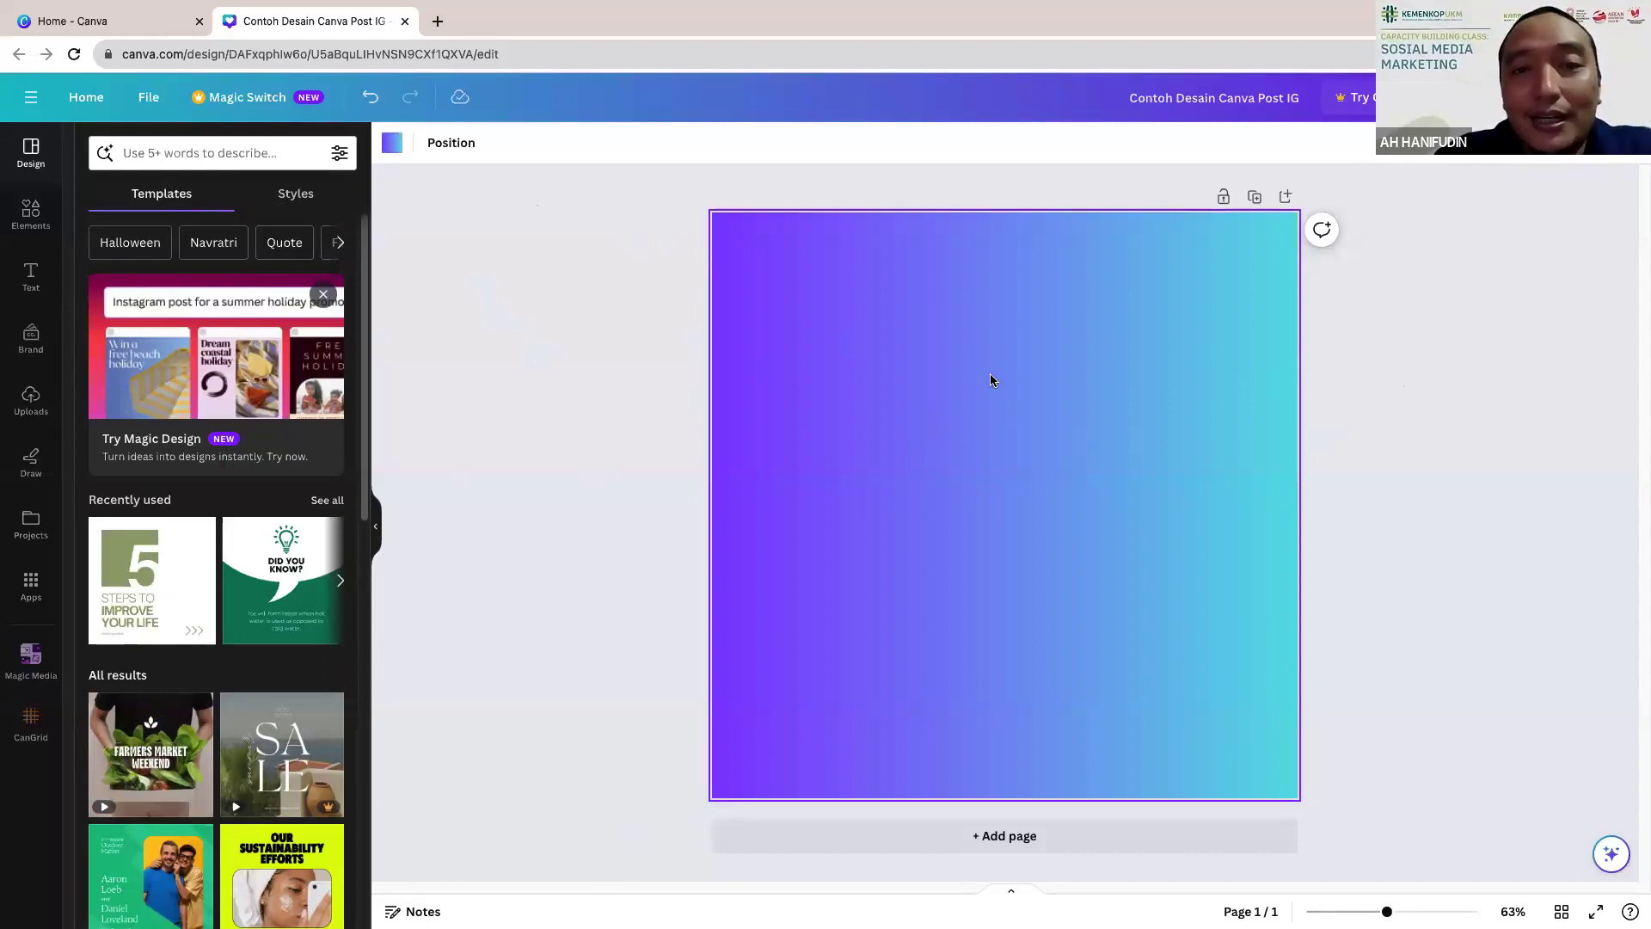
pyautogui.click(392, 144)
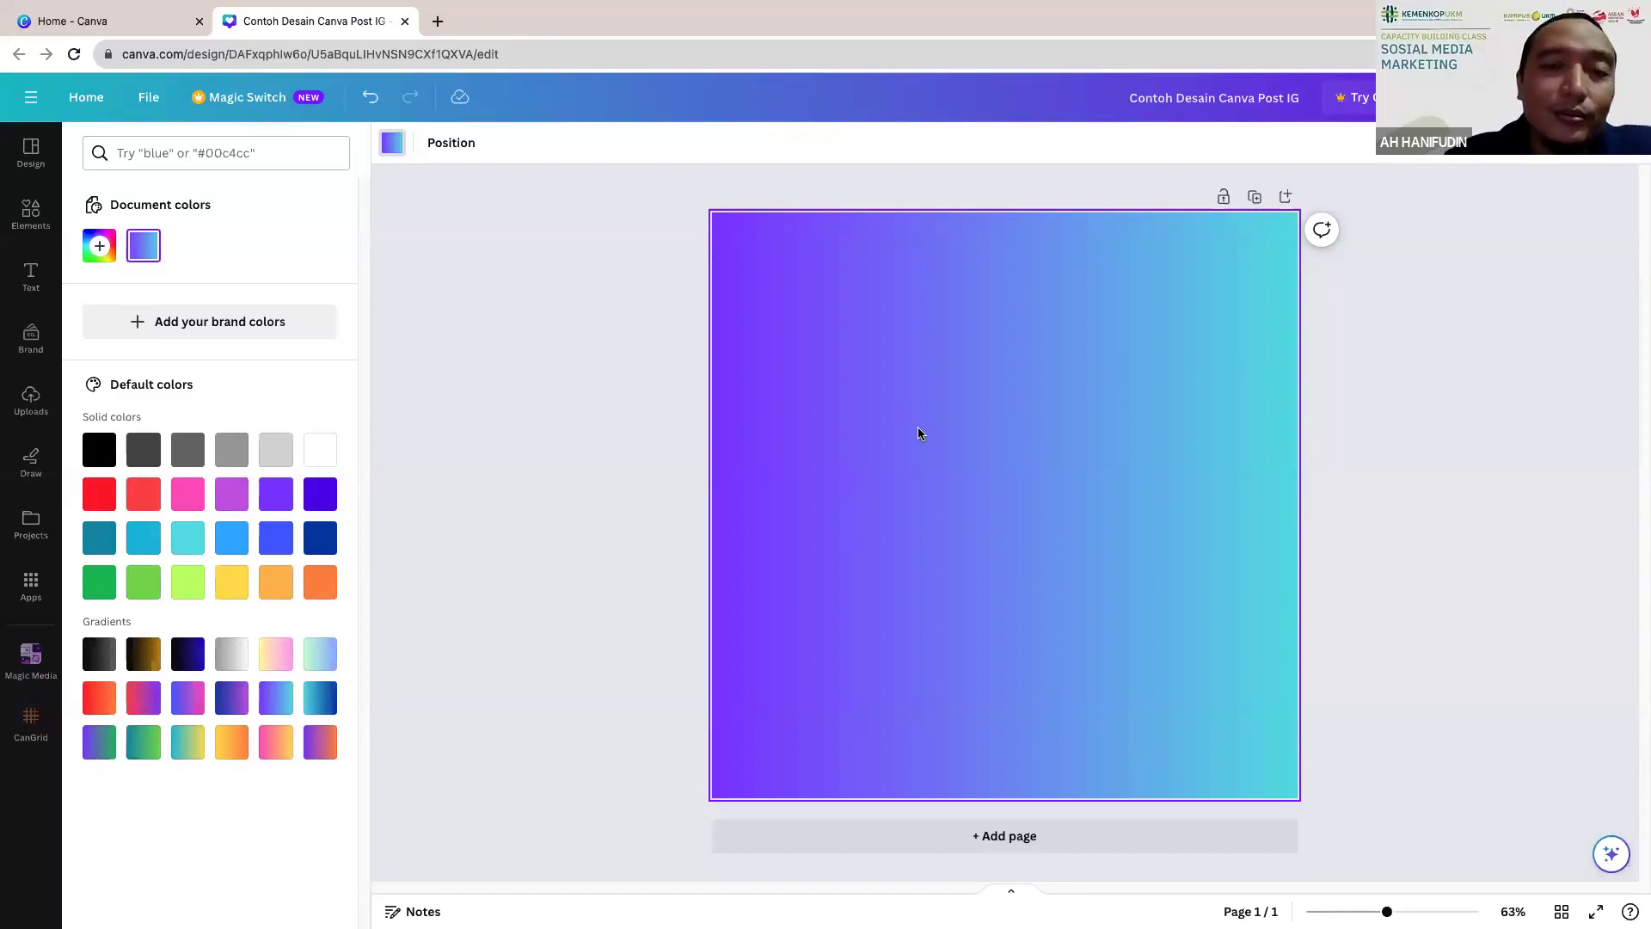
pyautogui.click(472, 269)
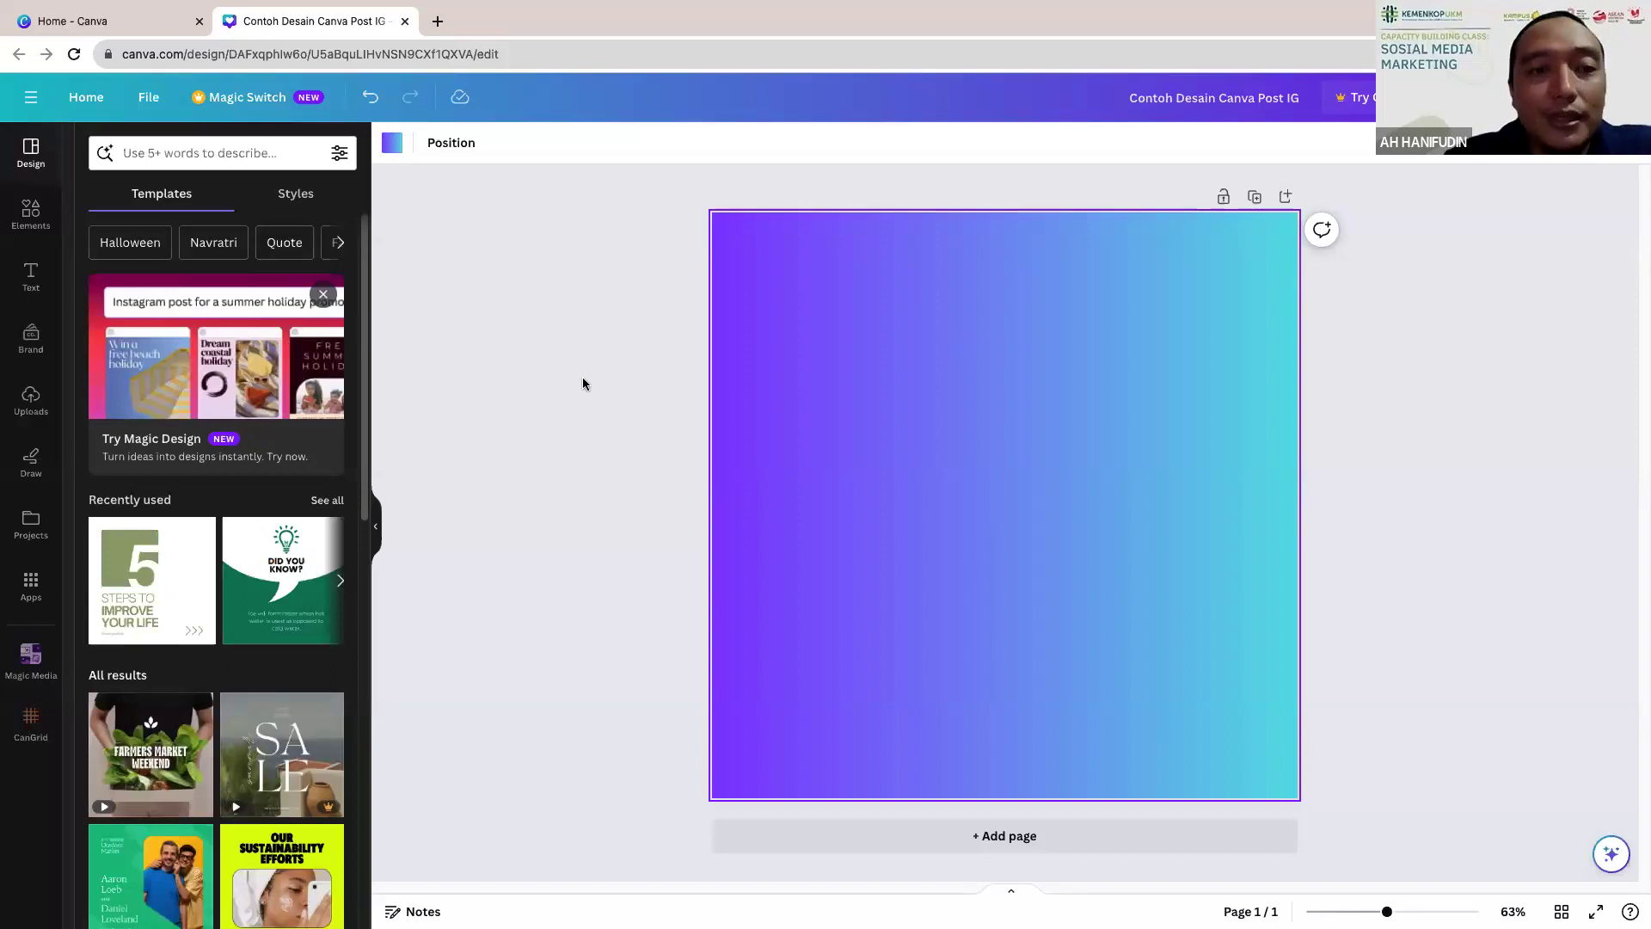
pyautogui.click(583, 383)
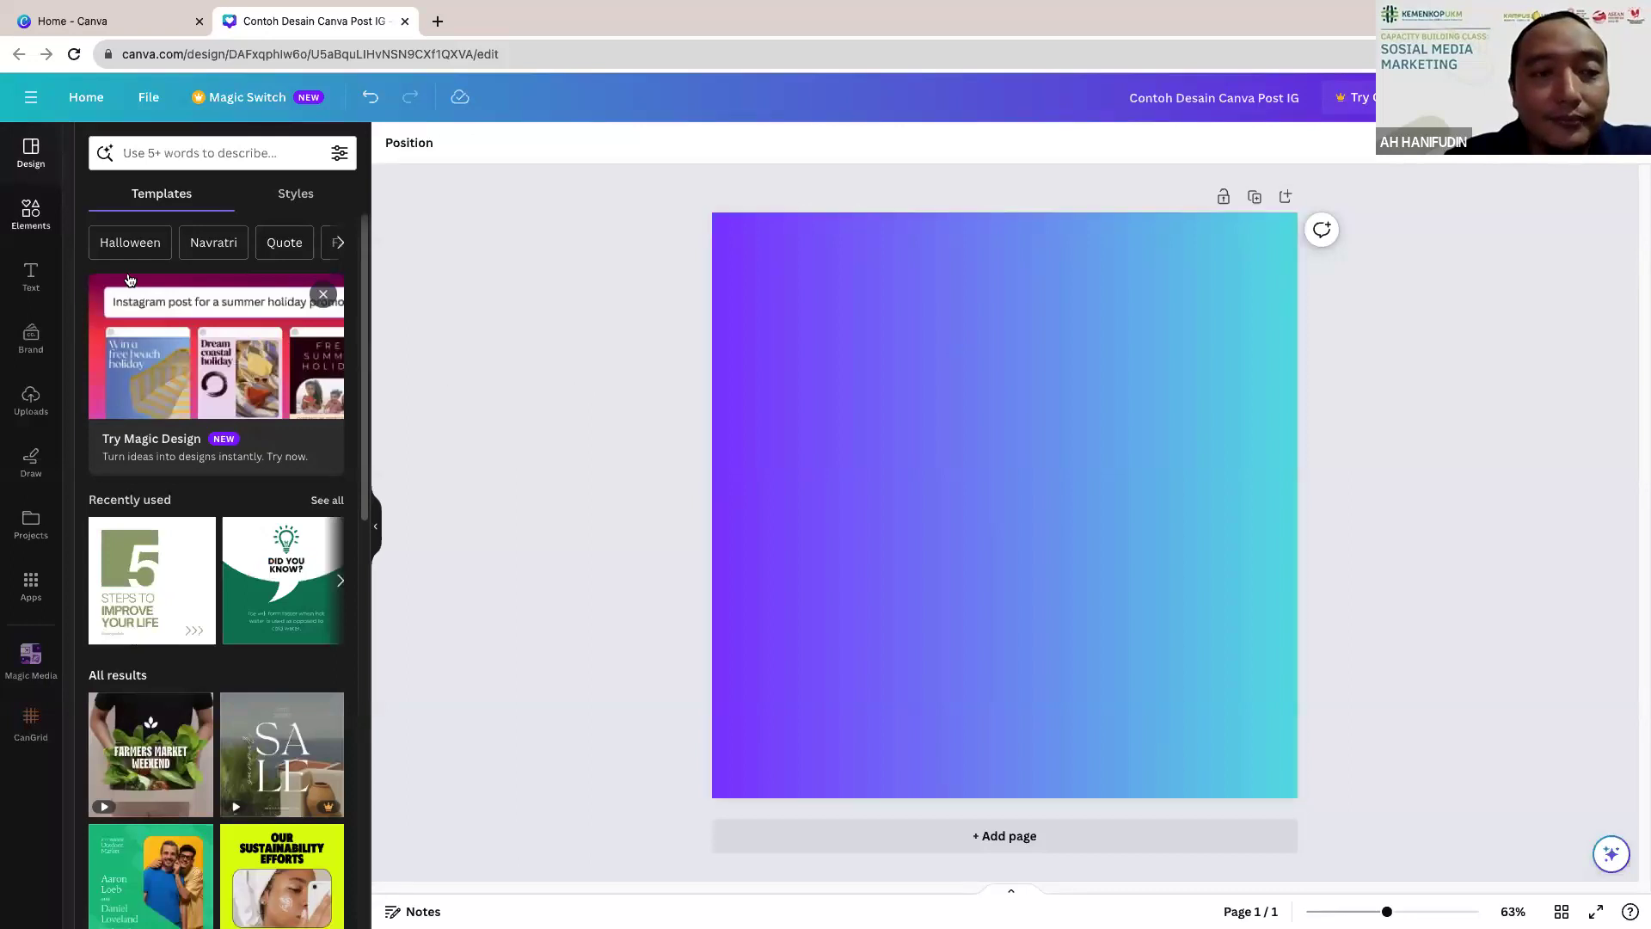
# Step: Insert the uploaded photo of a hand holding a phone onto the page and open its photo editing options
pyautogui.click(31, 405)
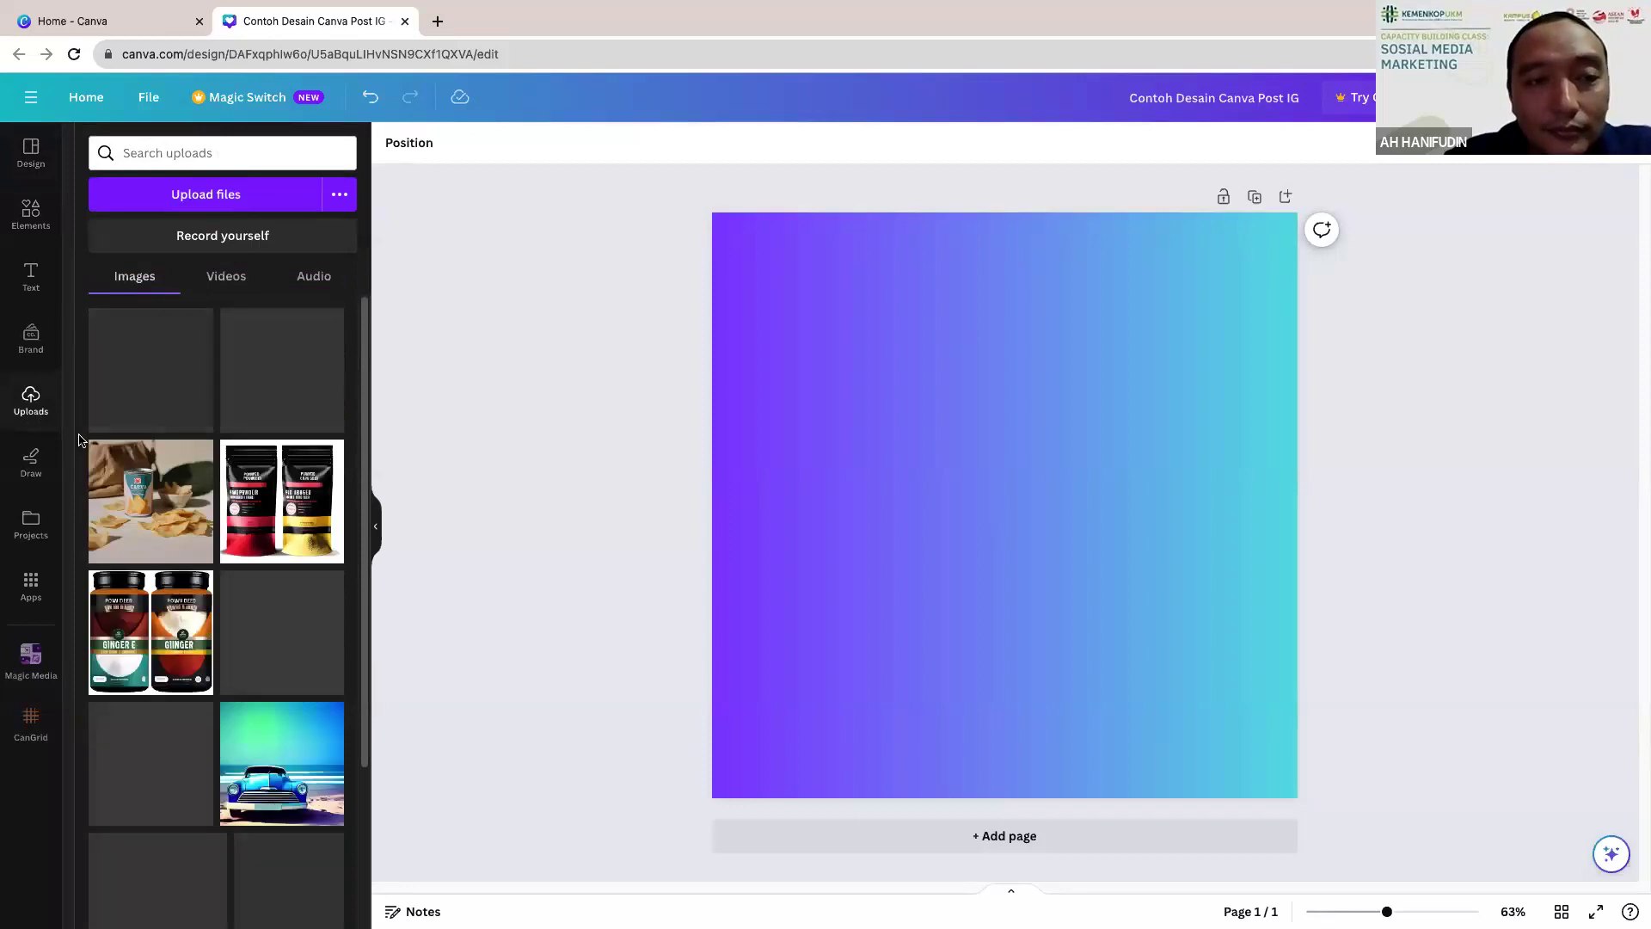
pyautogui.scroll(-3, 272, 491)
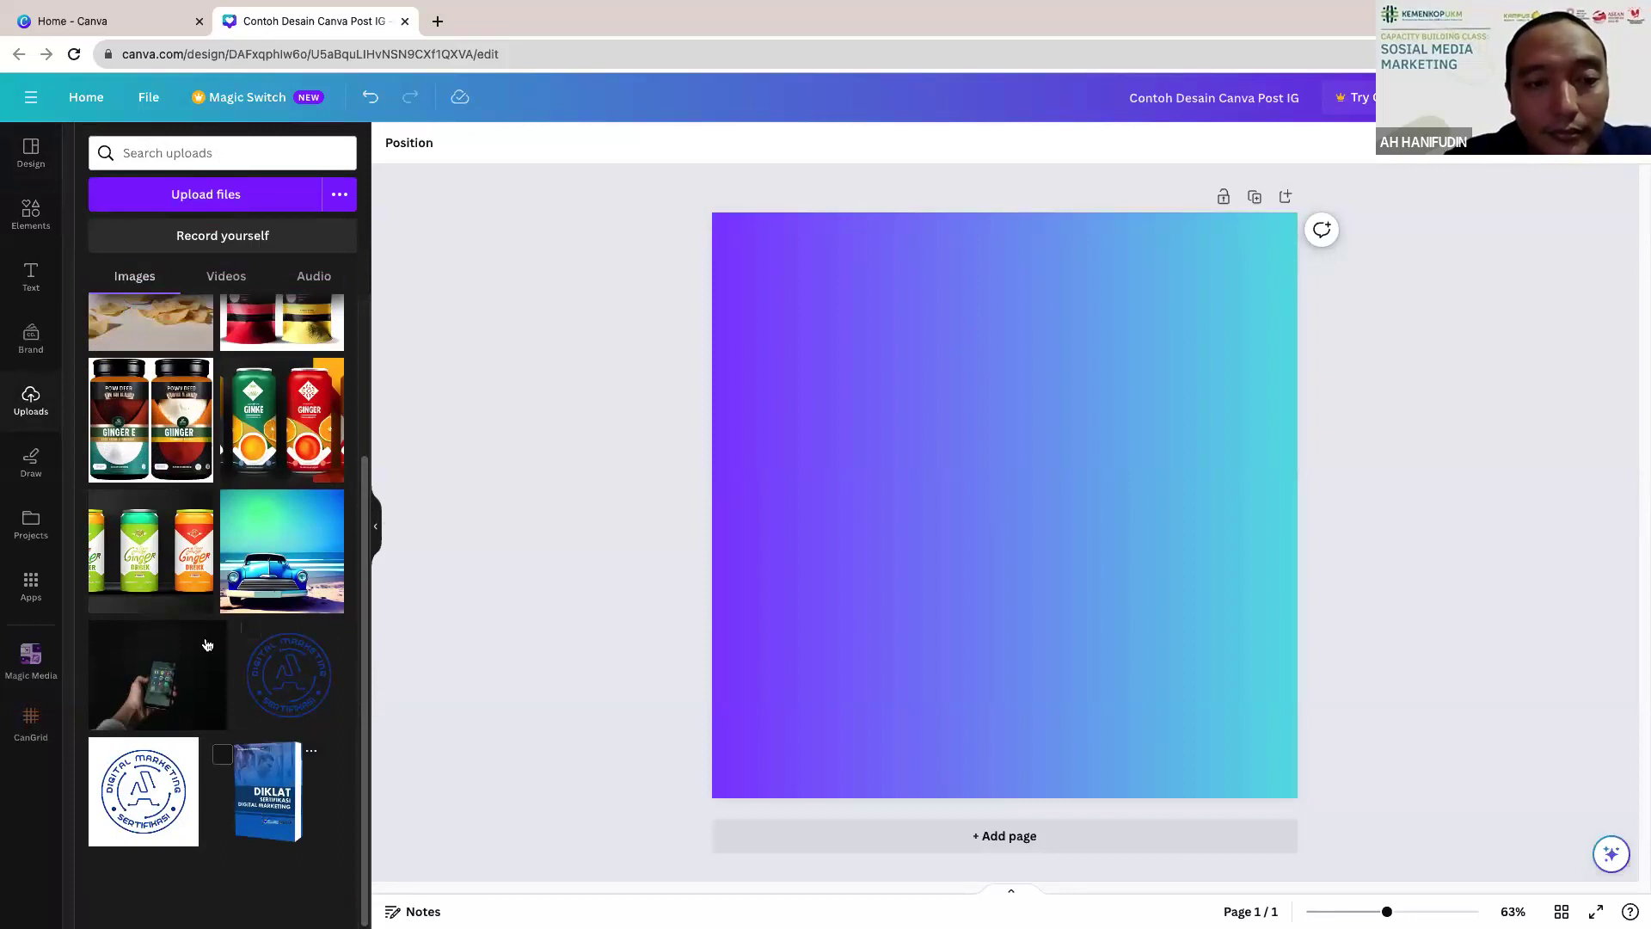
pyautogui.click(147, 663)
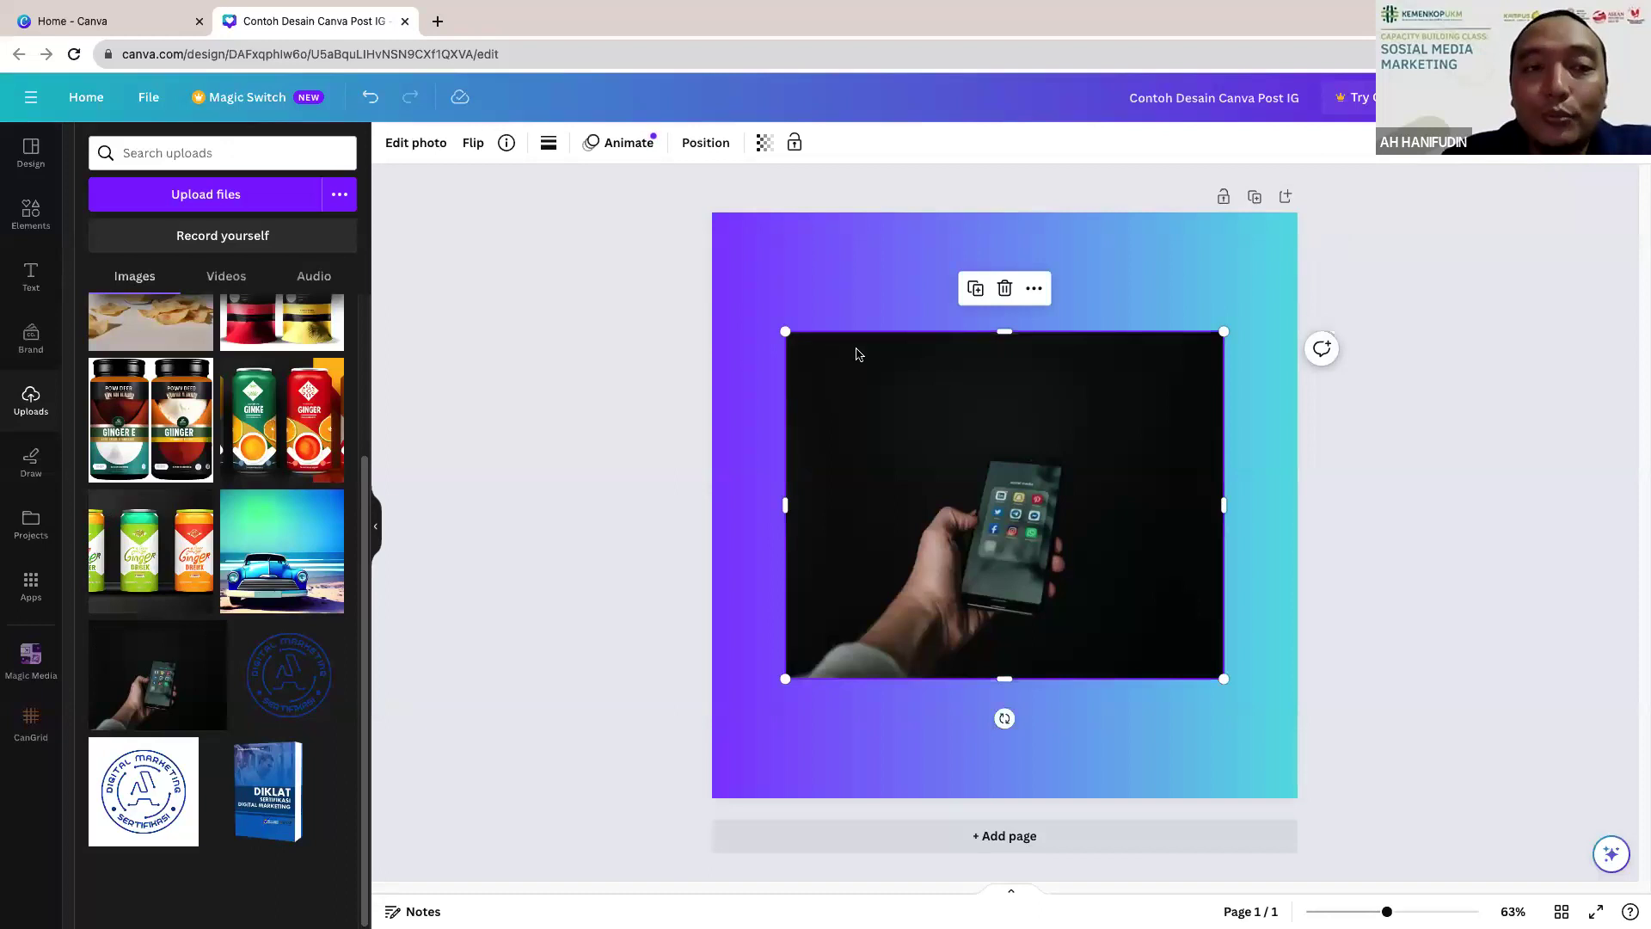
pyautogui.click(413, 144)
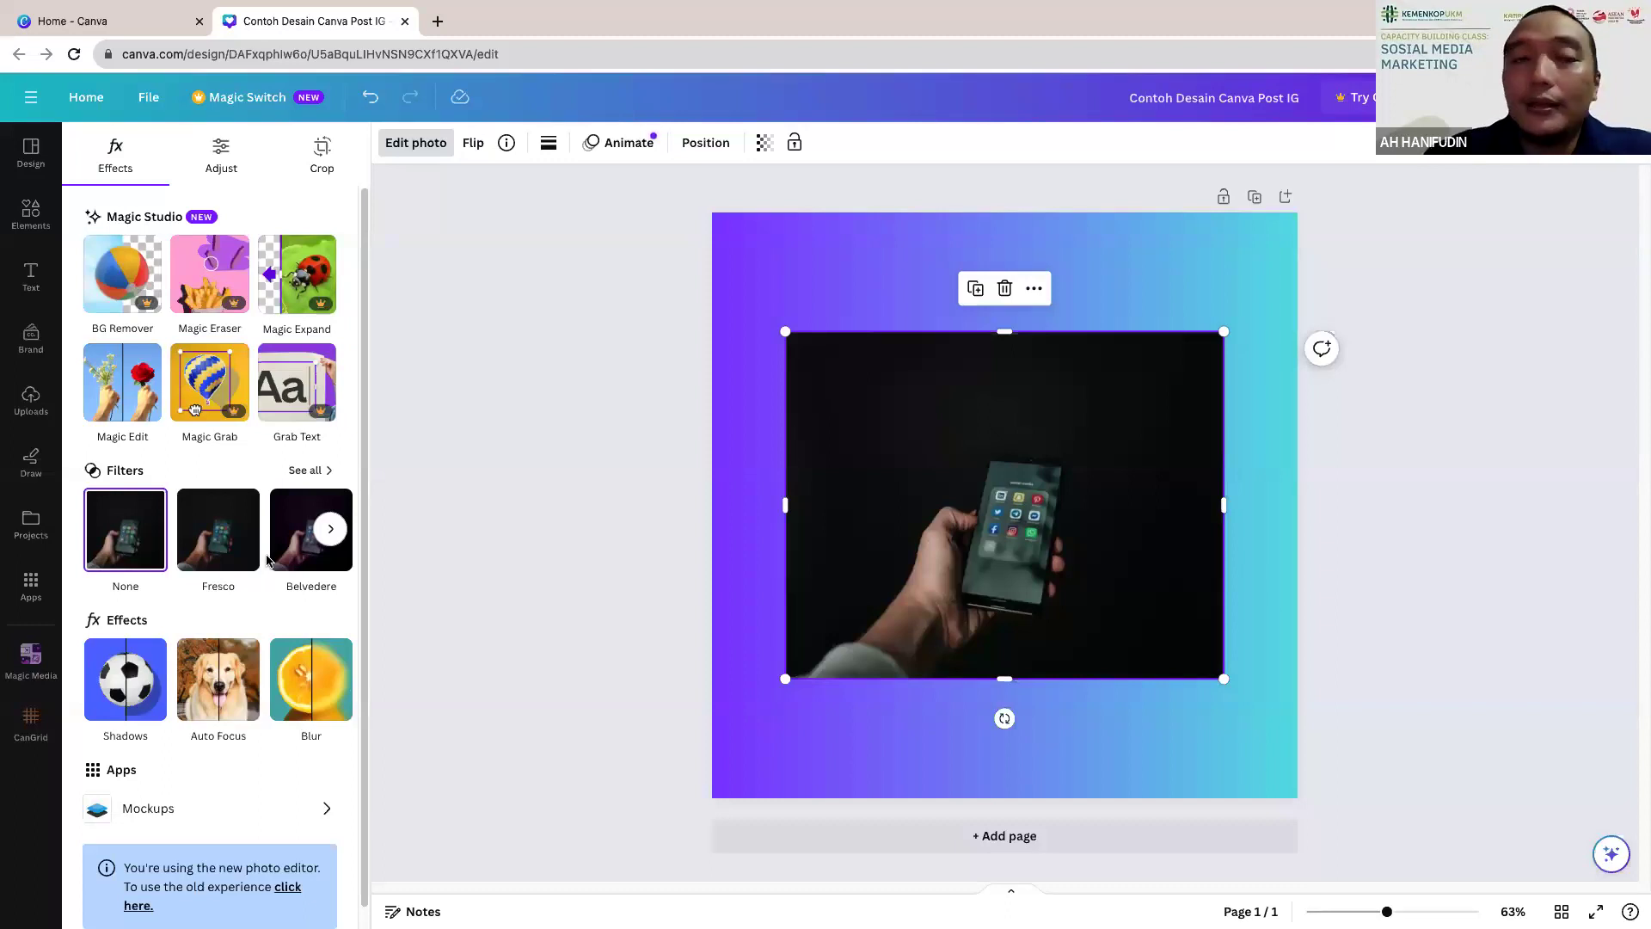
# Step: Search Google for "edit photo online free" in a new browser tab and look through the online photo editors listed
pyautogui.click(436, 23)
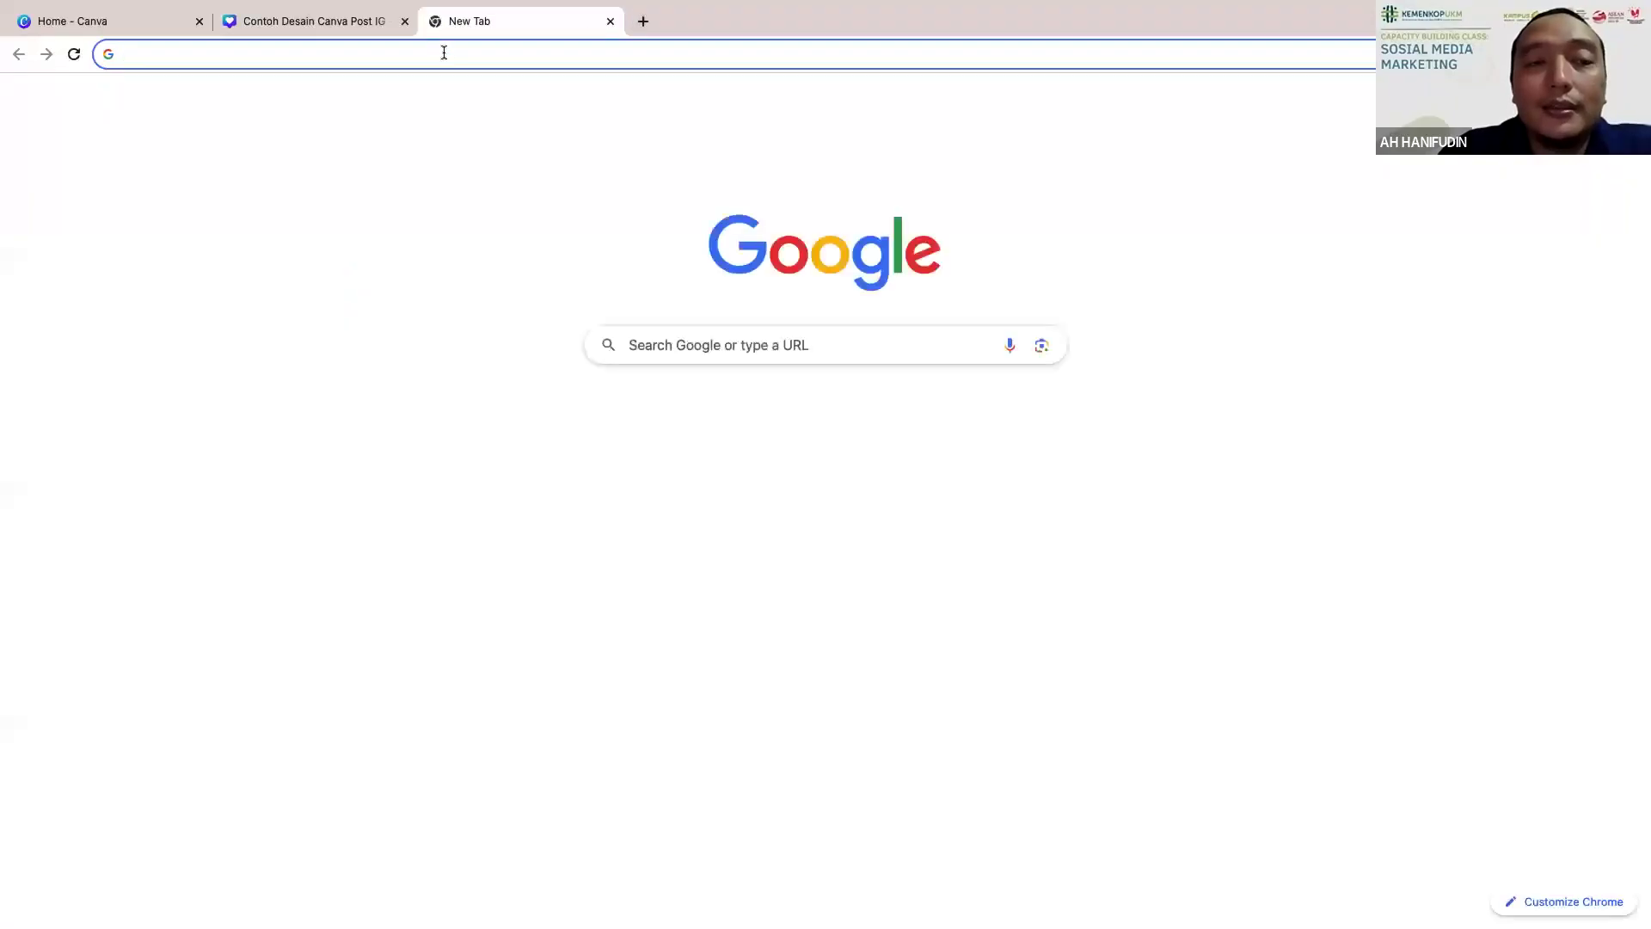
pyautogui.click(445, 55)
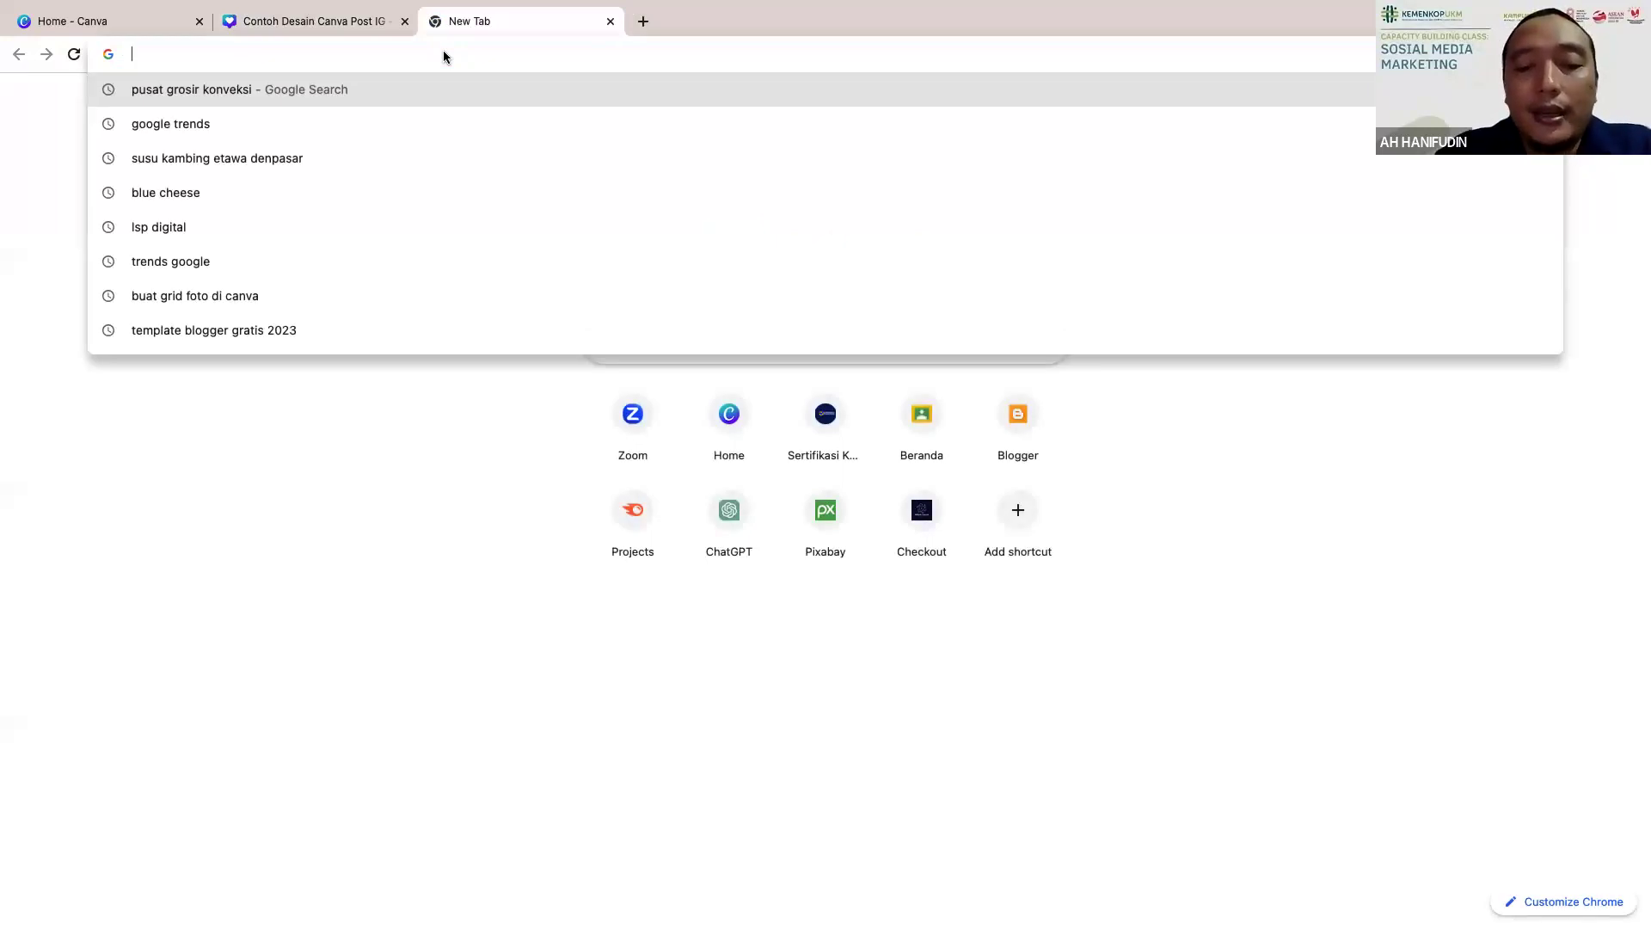
pyautogui.write('edit')
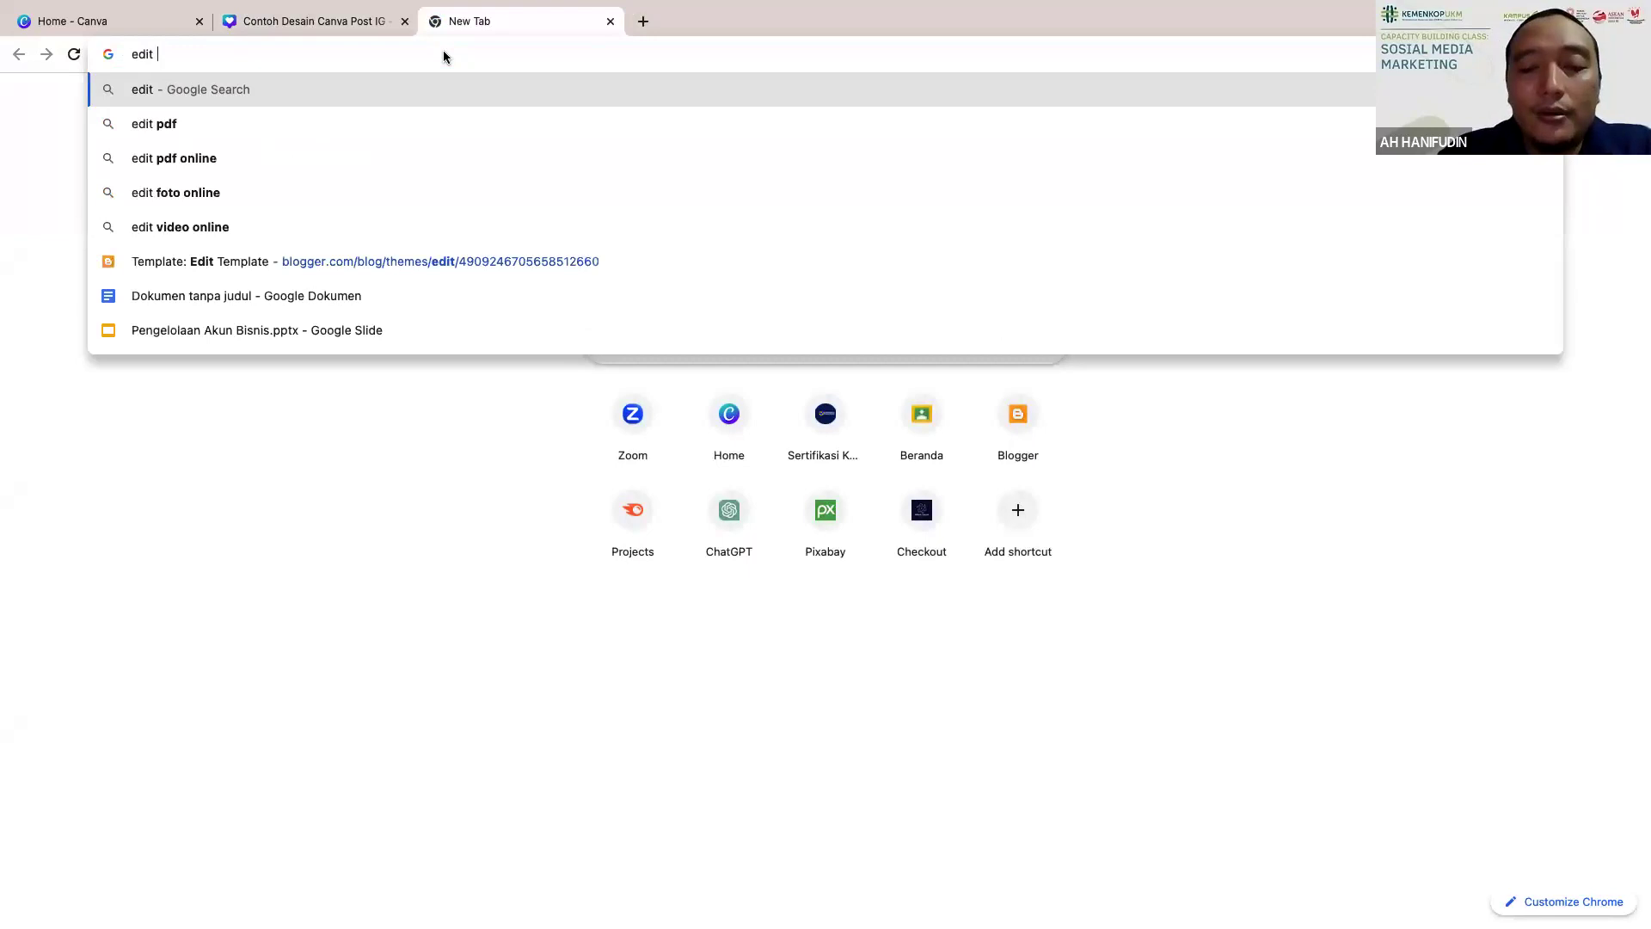
pyautogui.write(' photo')
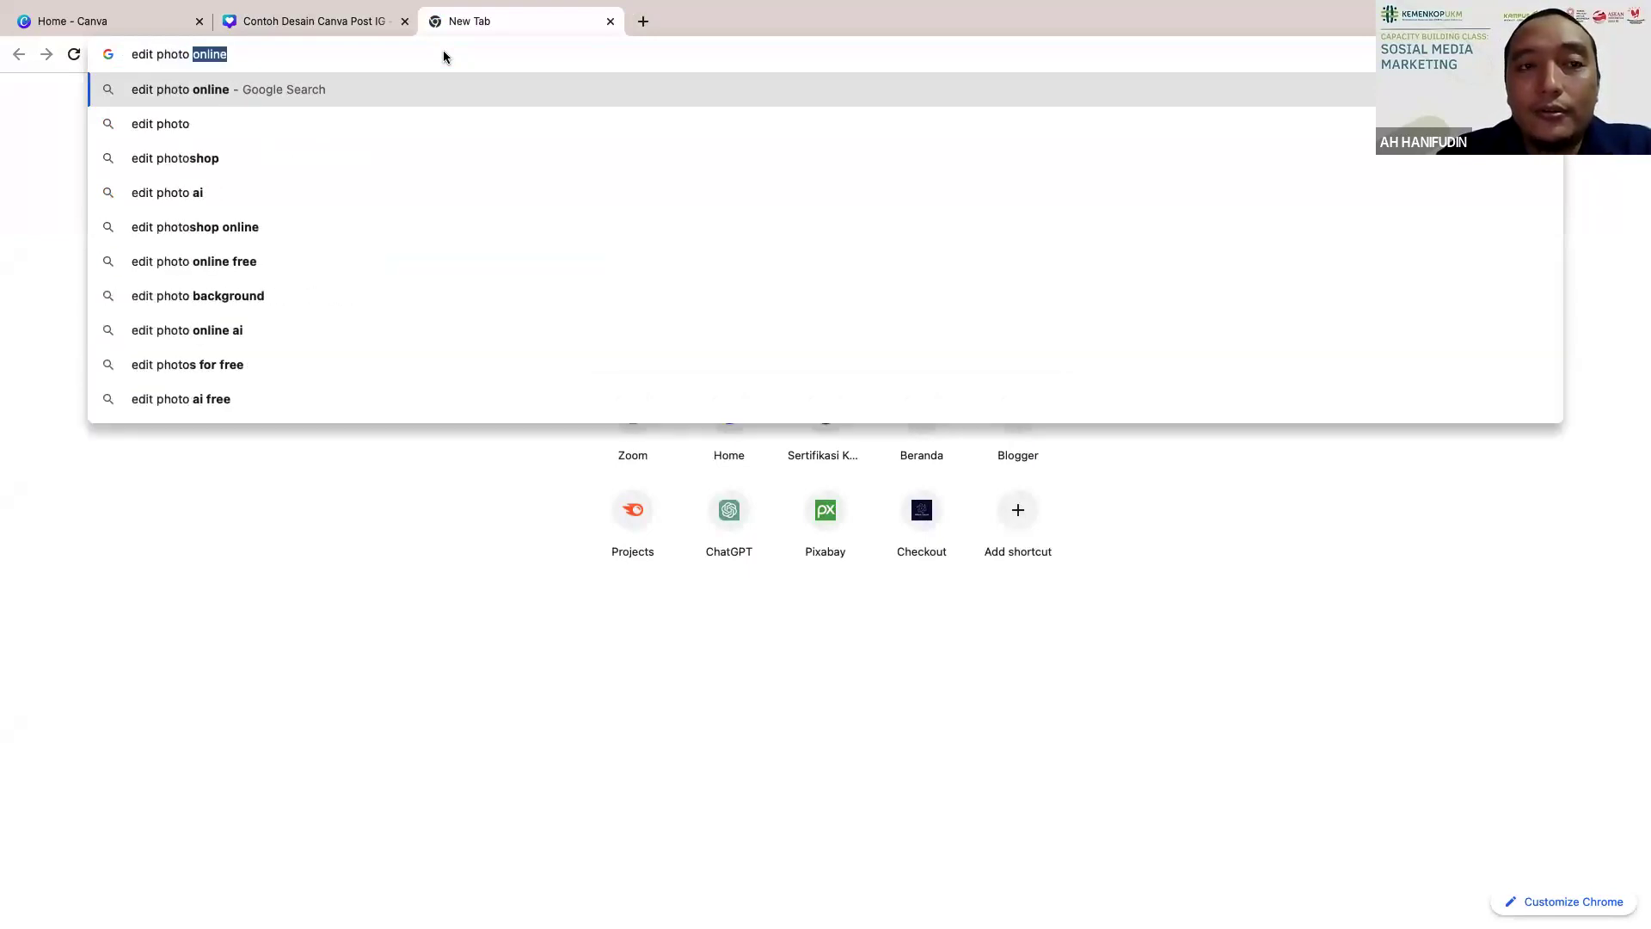
pyautogui.press('BackSpace')
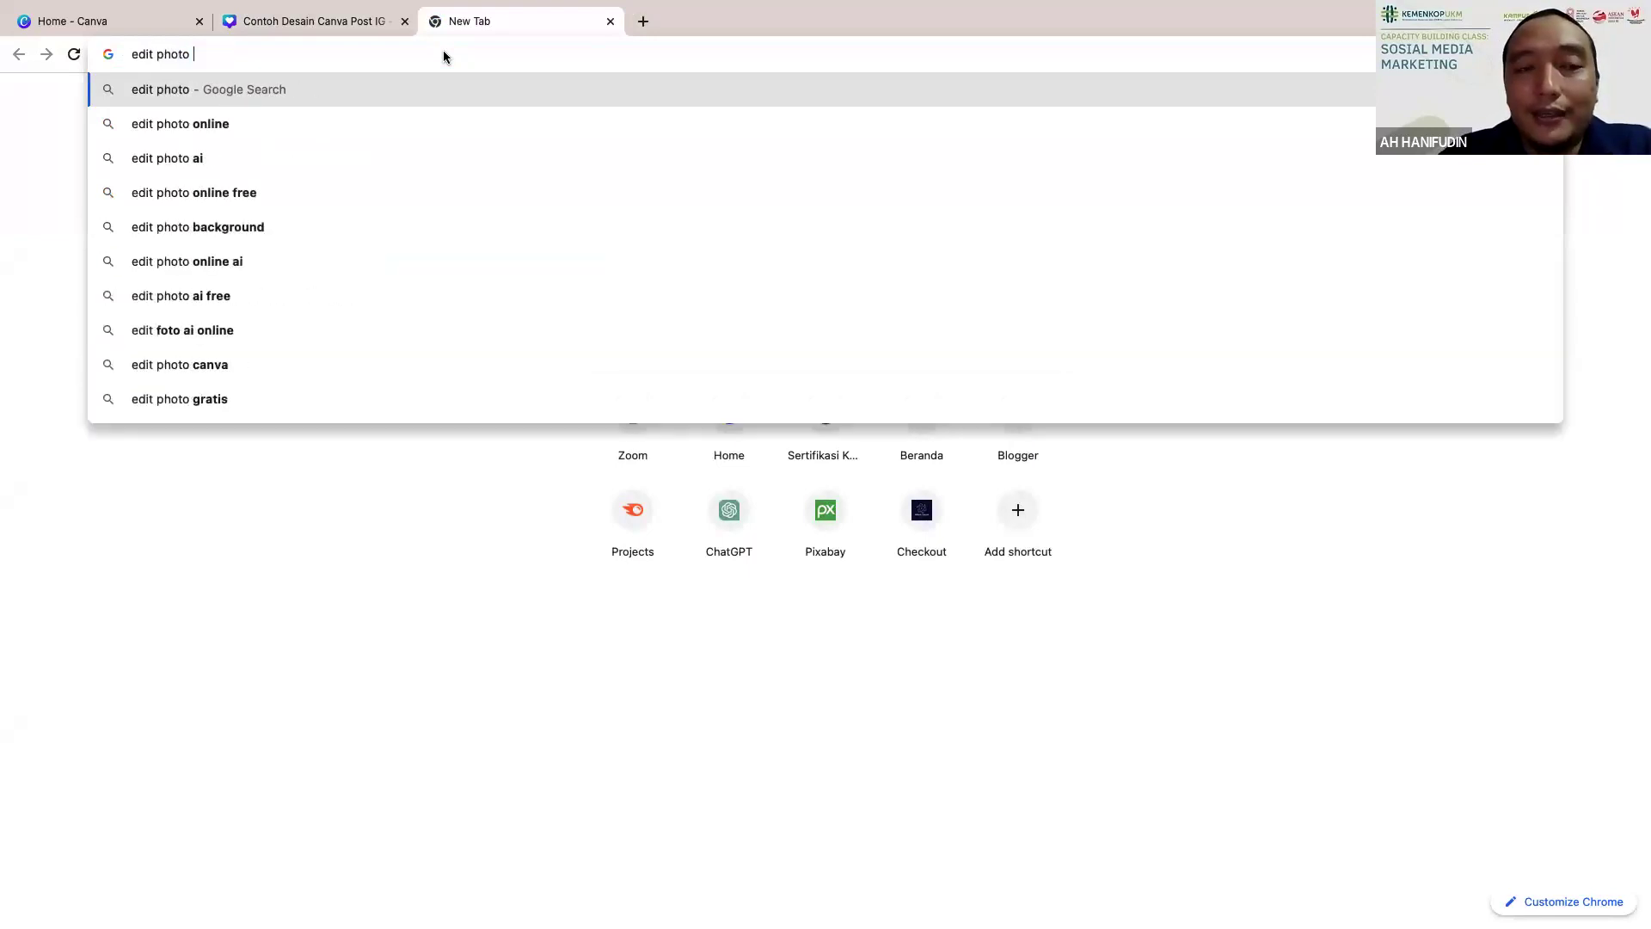
pyautogui.click(308, 205)
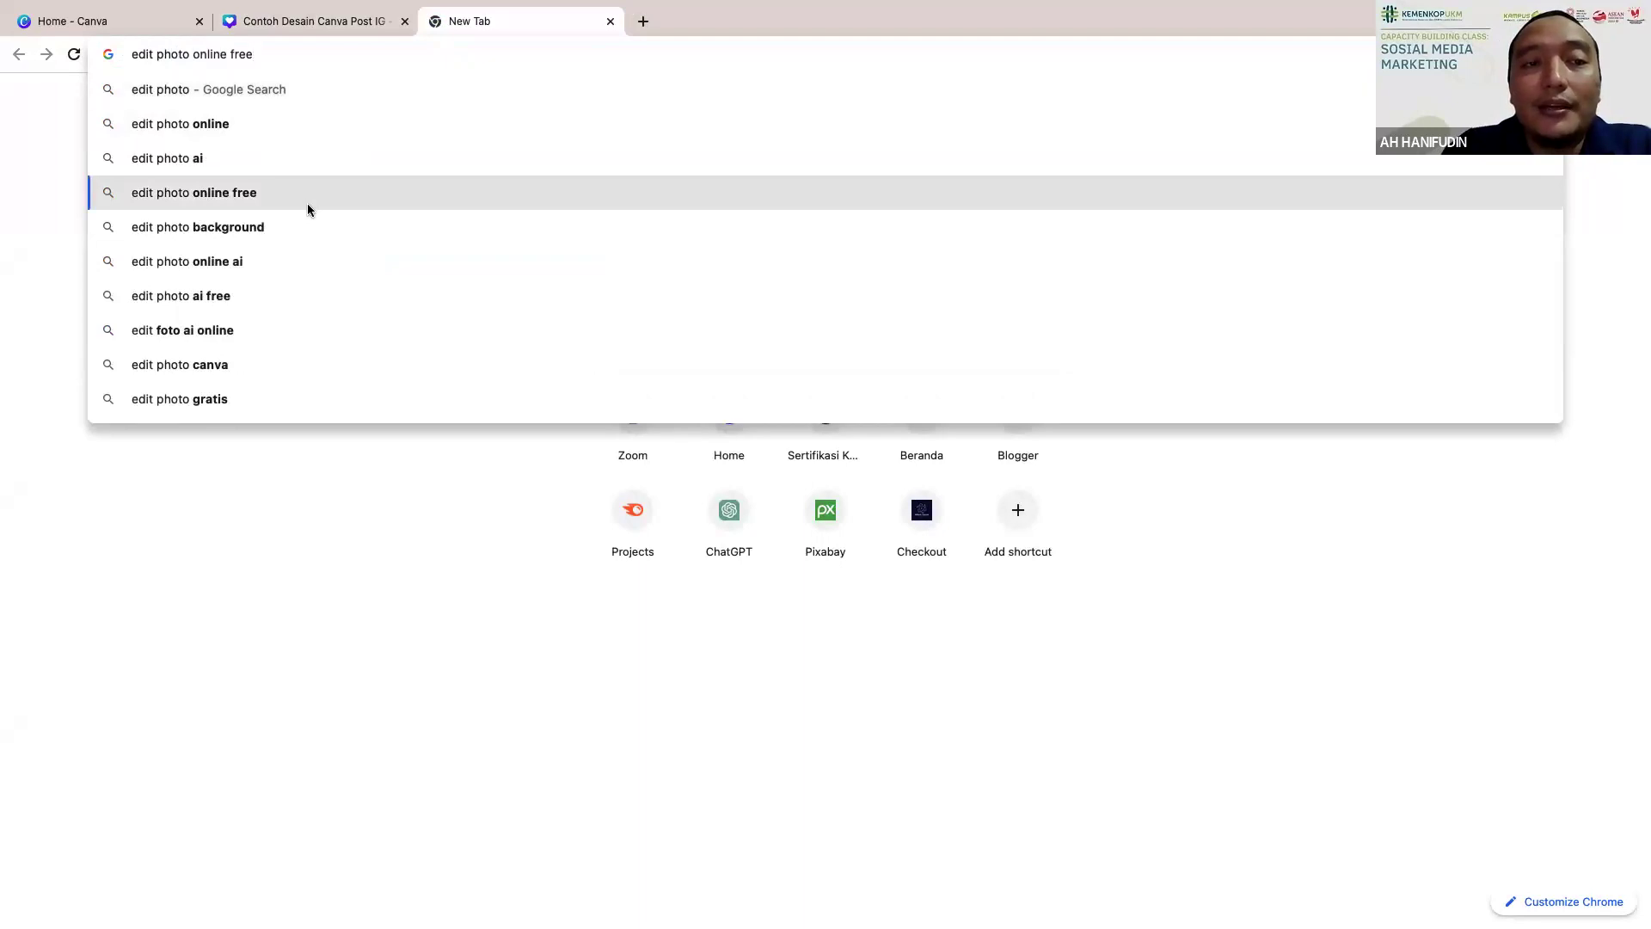
pyautogui.click(308, 205)
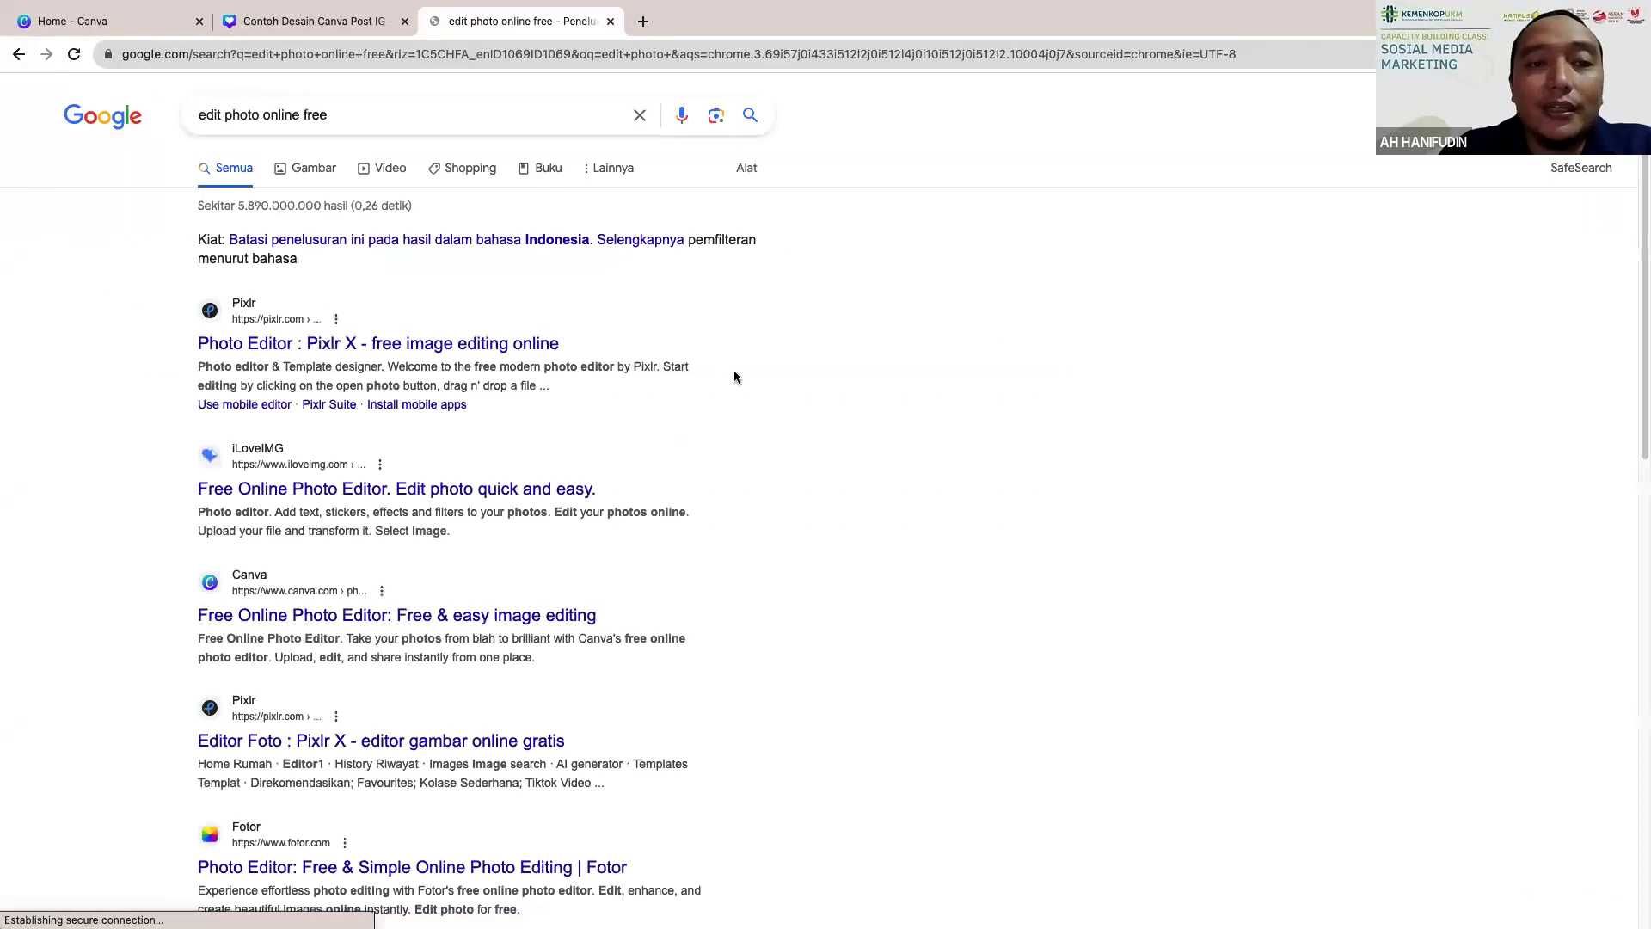
pyautogui.scroll(-3, 734, 370)
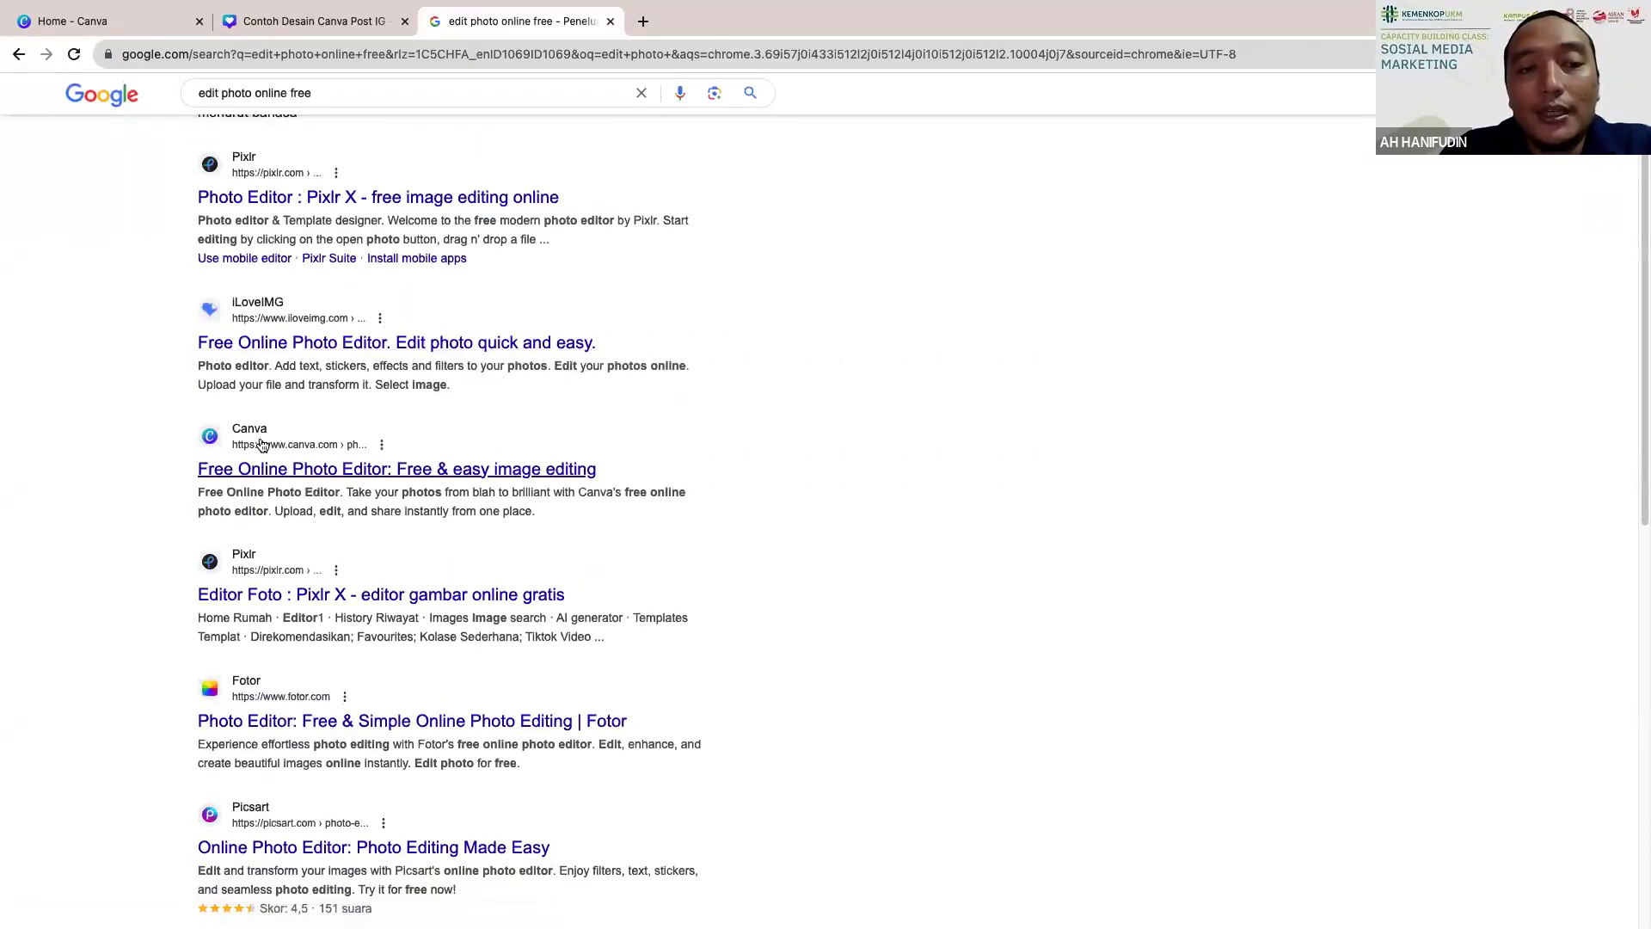
pyautogui.scroll(-3, 354, 417)
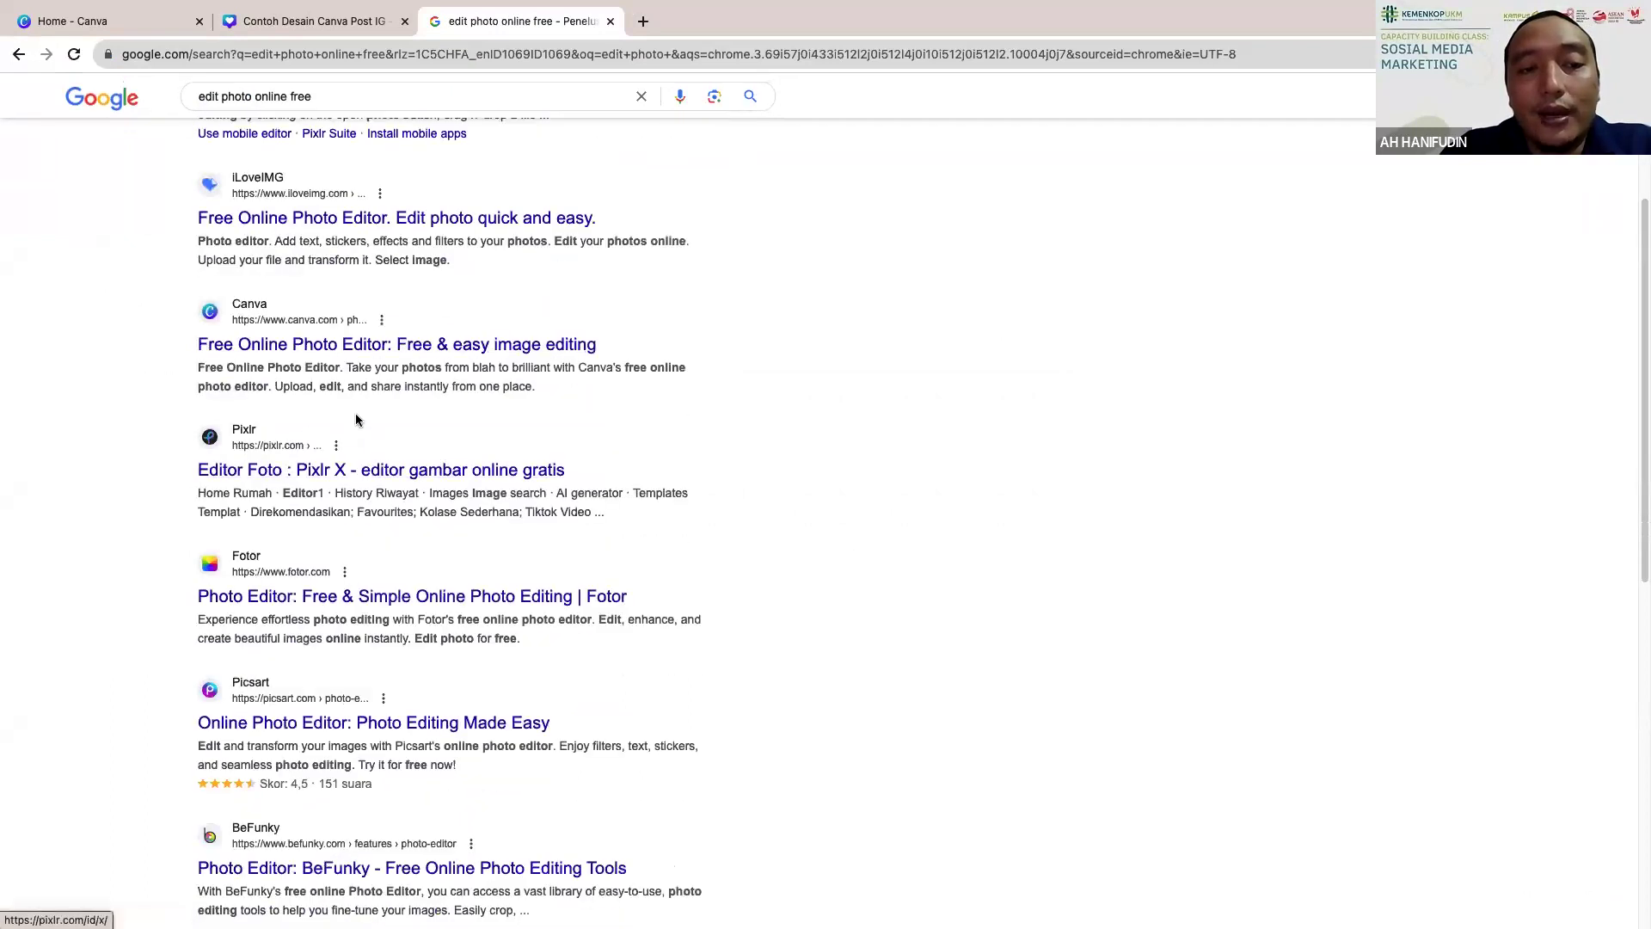
pyautogui.scroll(-3, 357, 420)
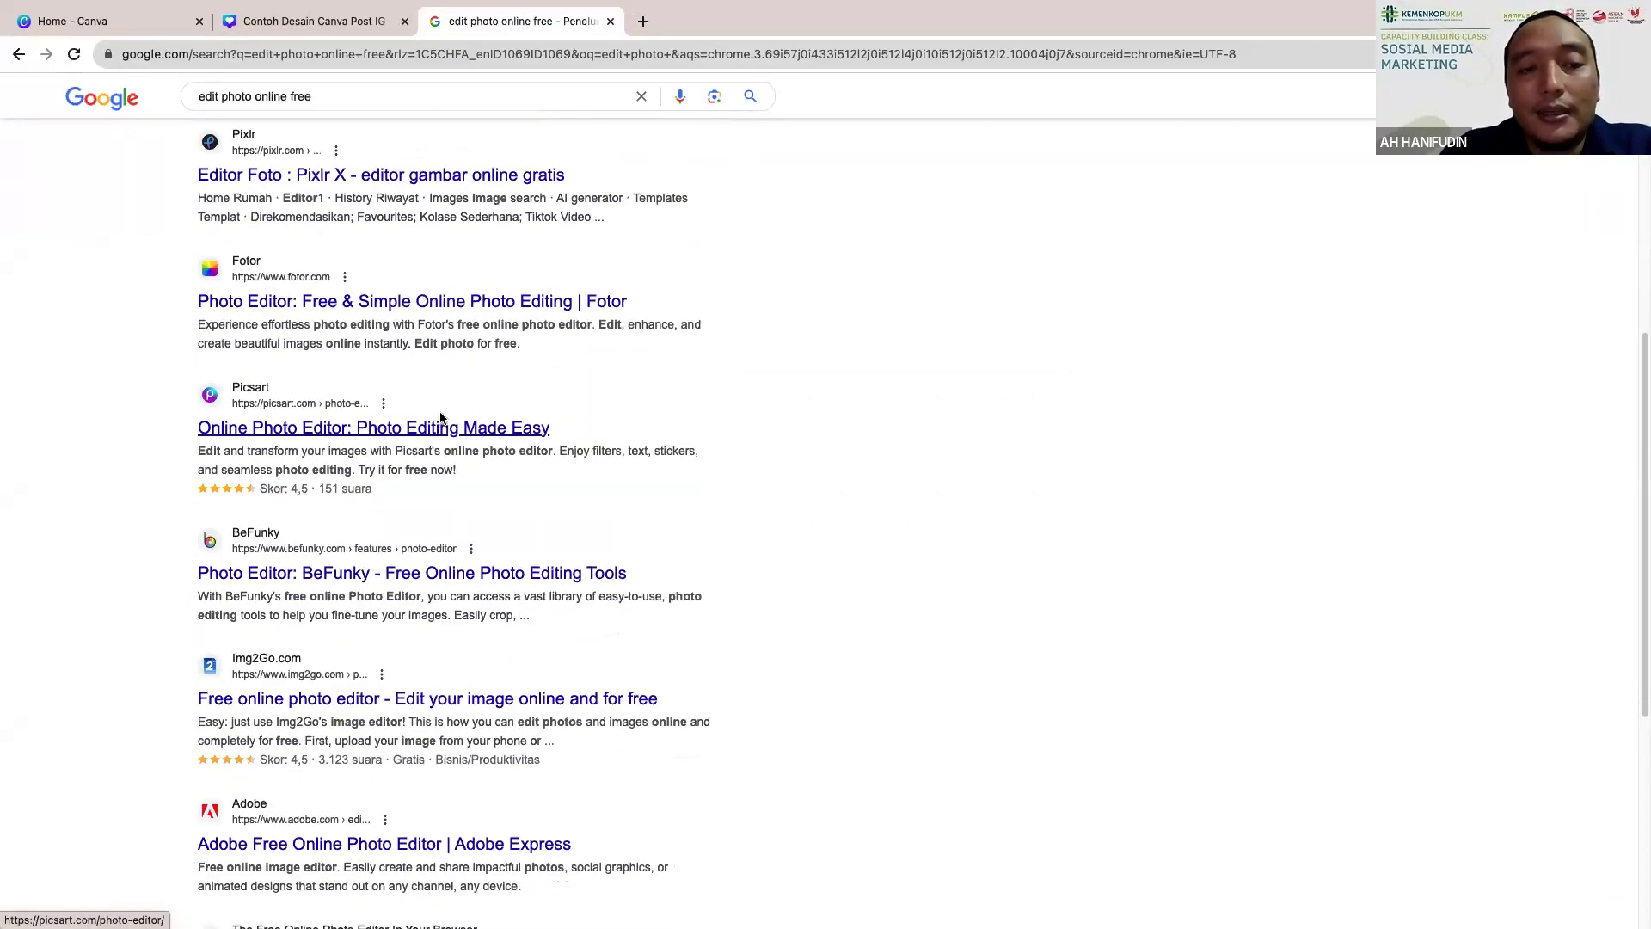
pyautogui.scroll(-4, 439, 419)
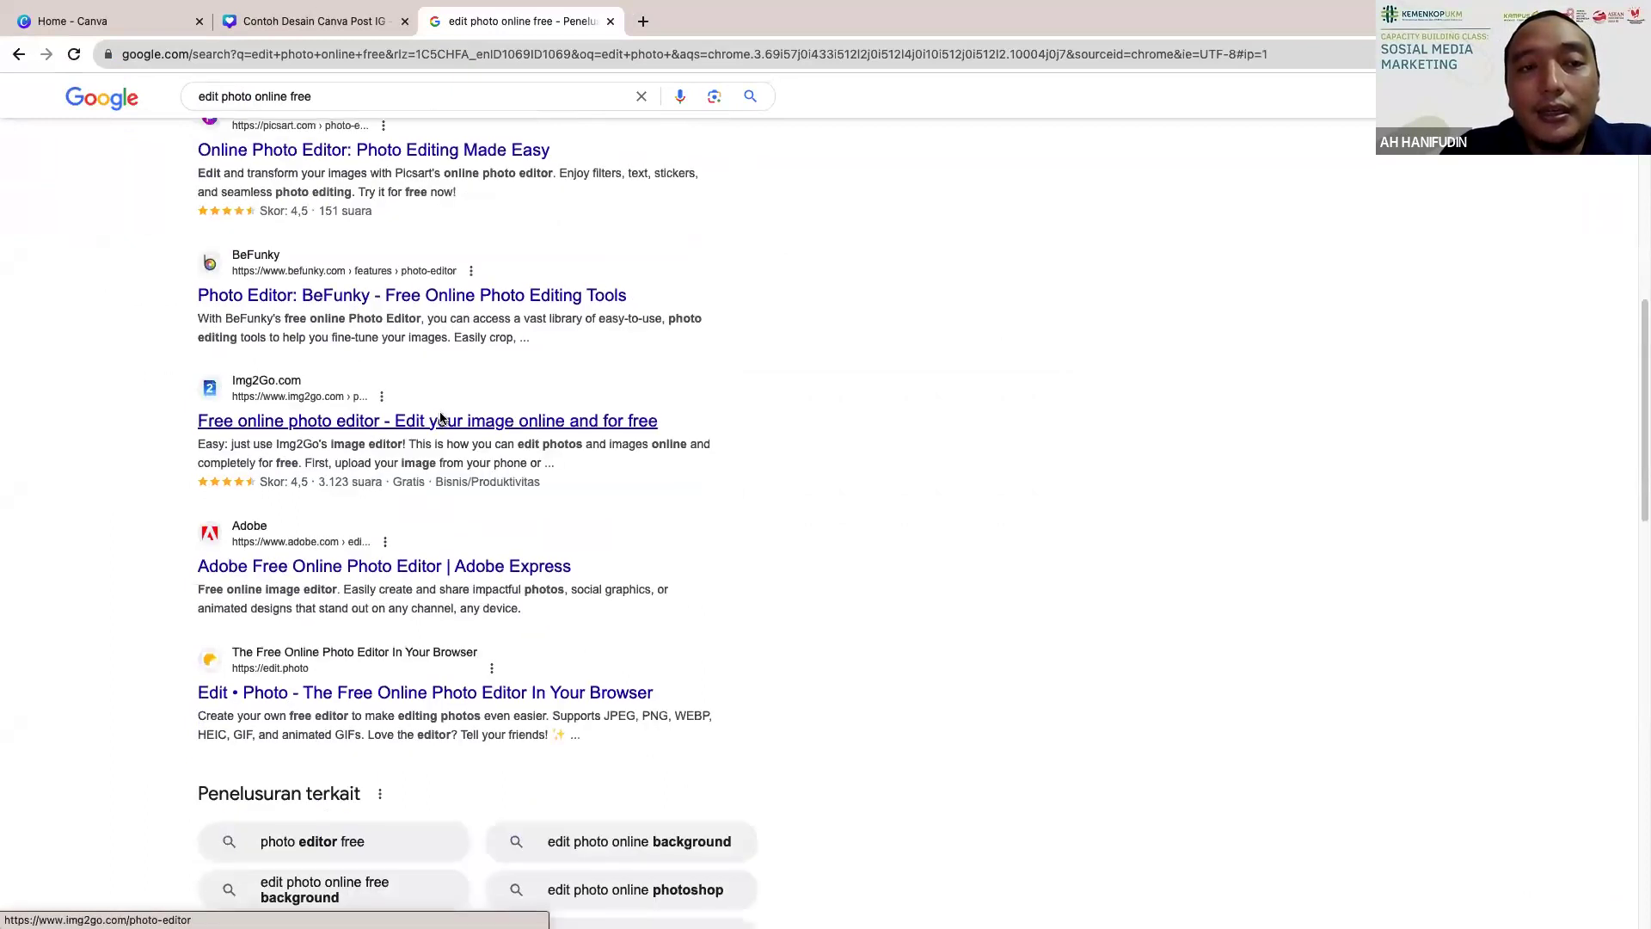
pyautogui.scroll(12, 438, 420)
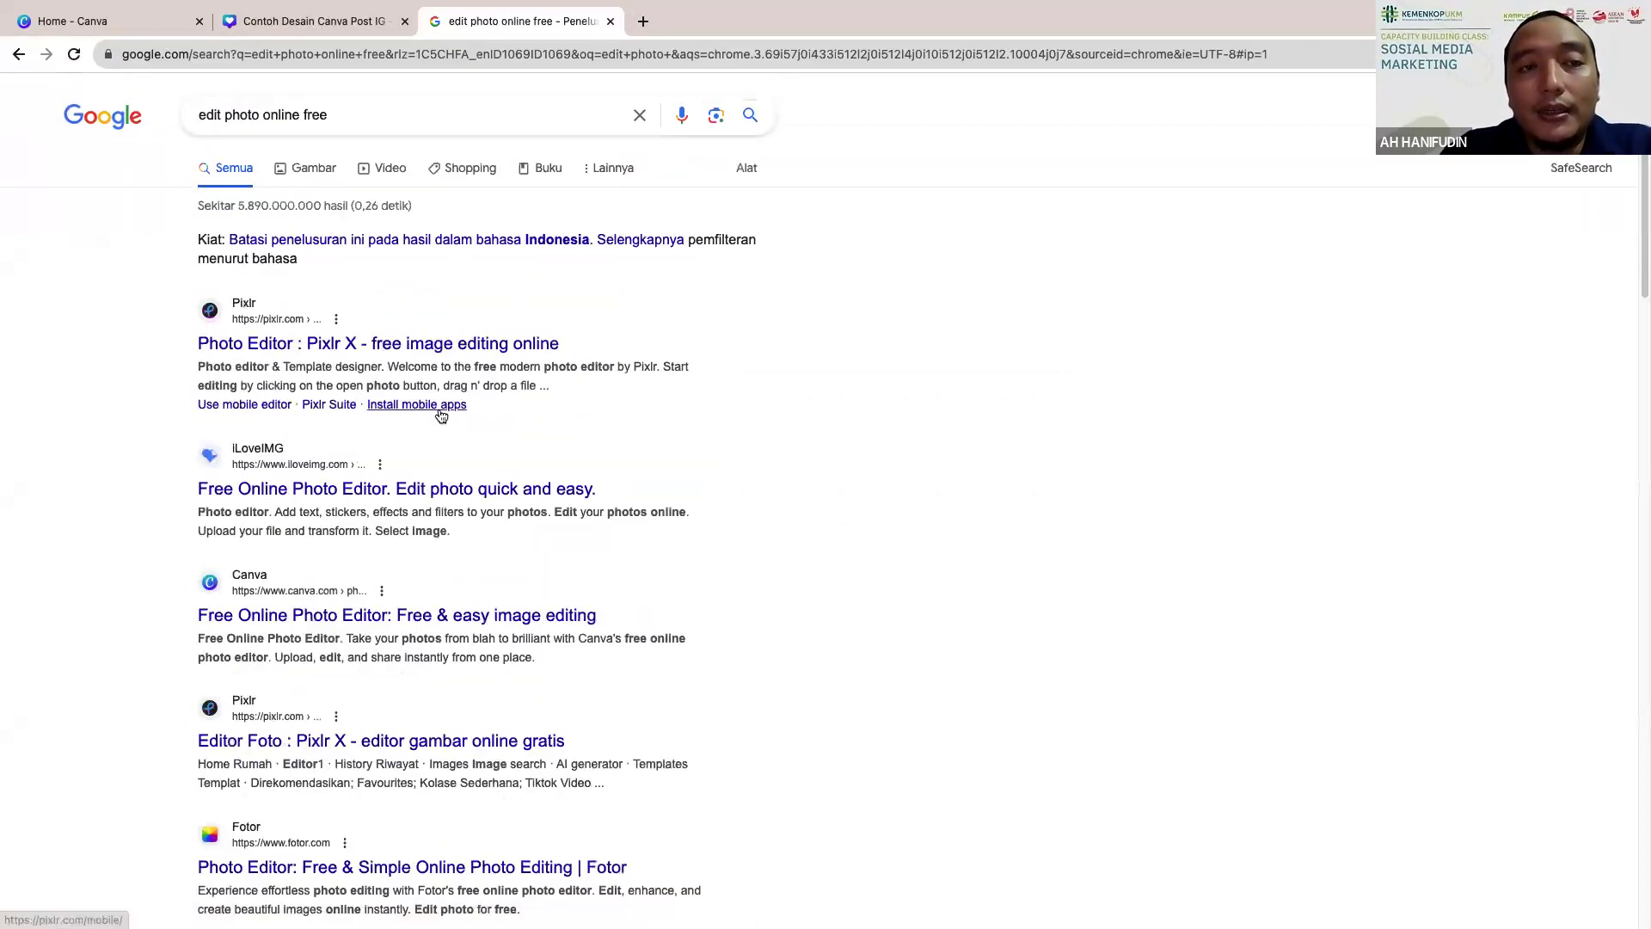
# Step: Search Google for "edit photo online background" using the suggested query and look through the background changing tools
pyautogui.click(353, 116)
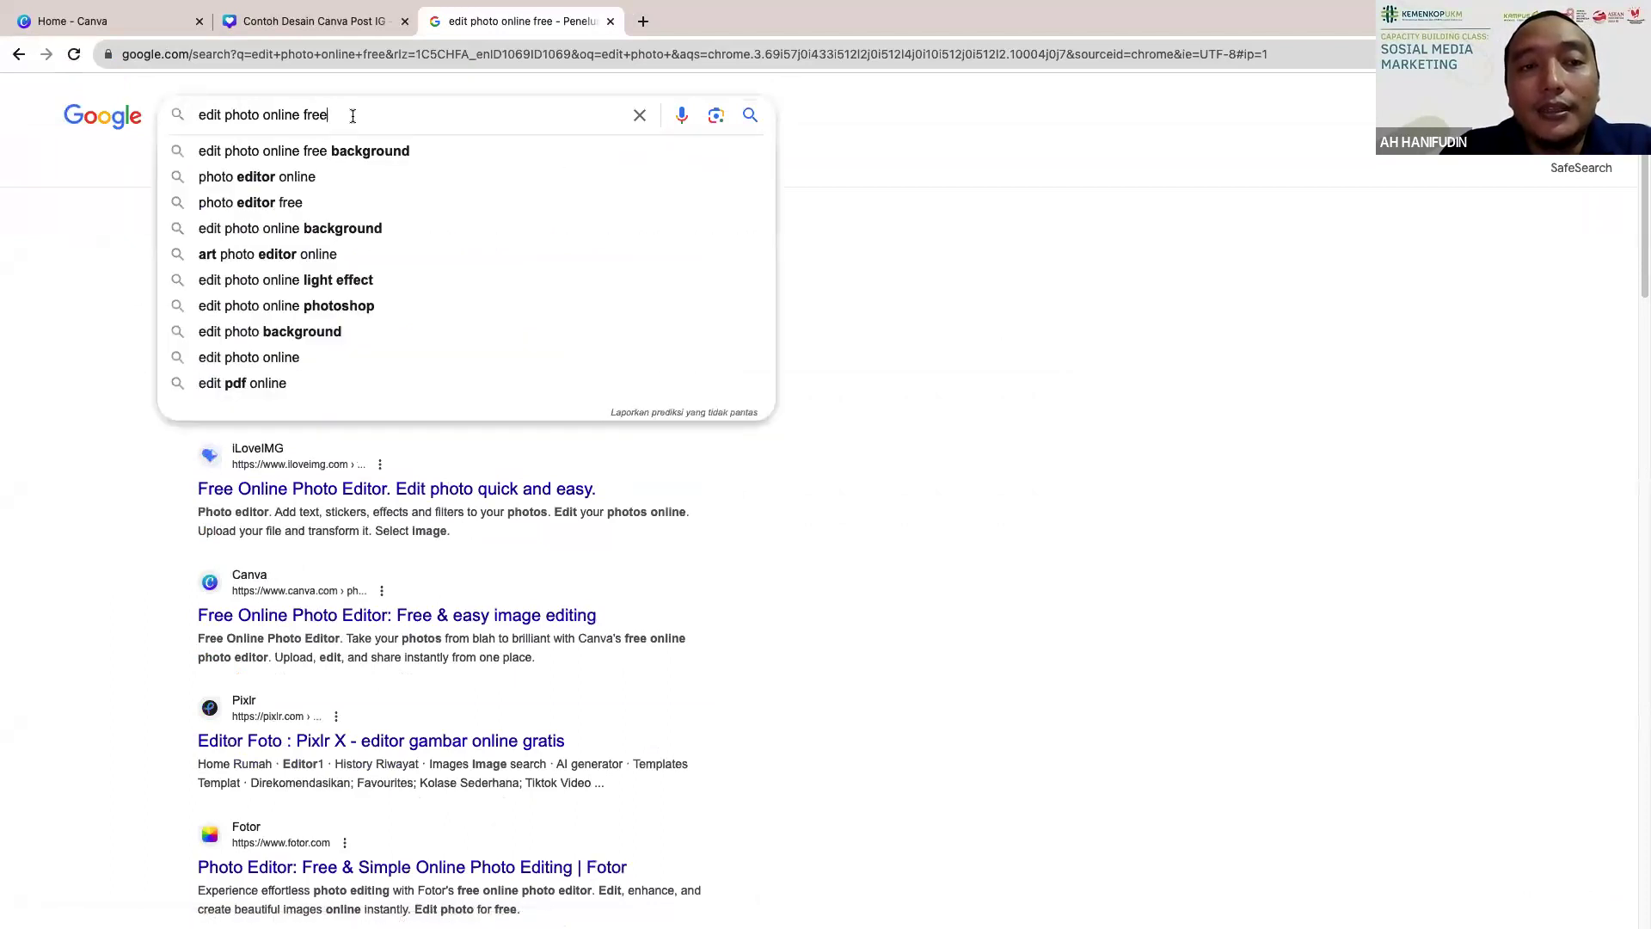
pyautogui.click(356, 238)
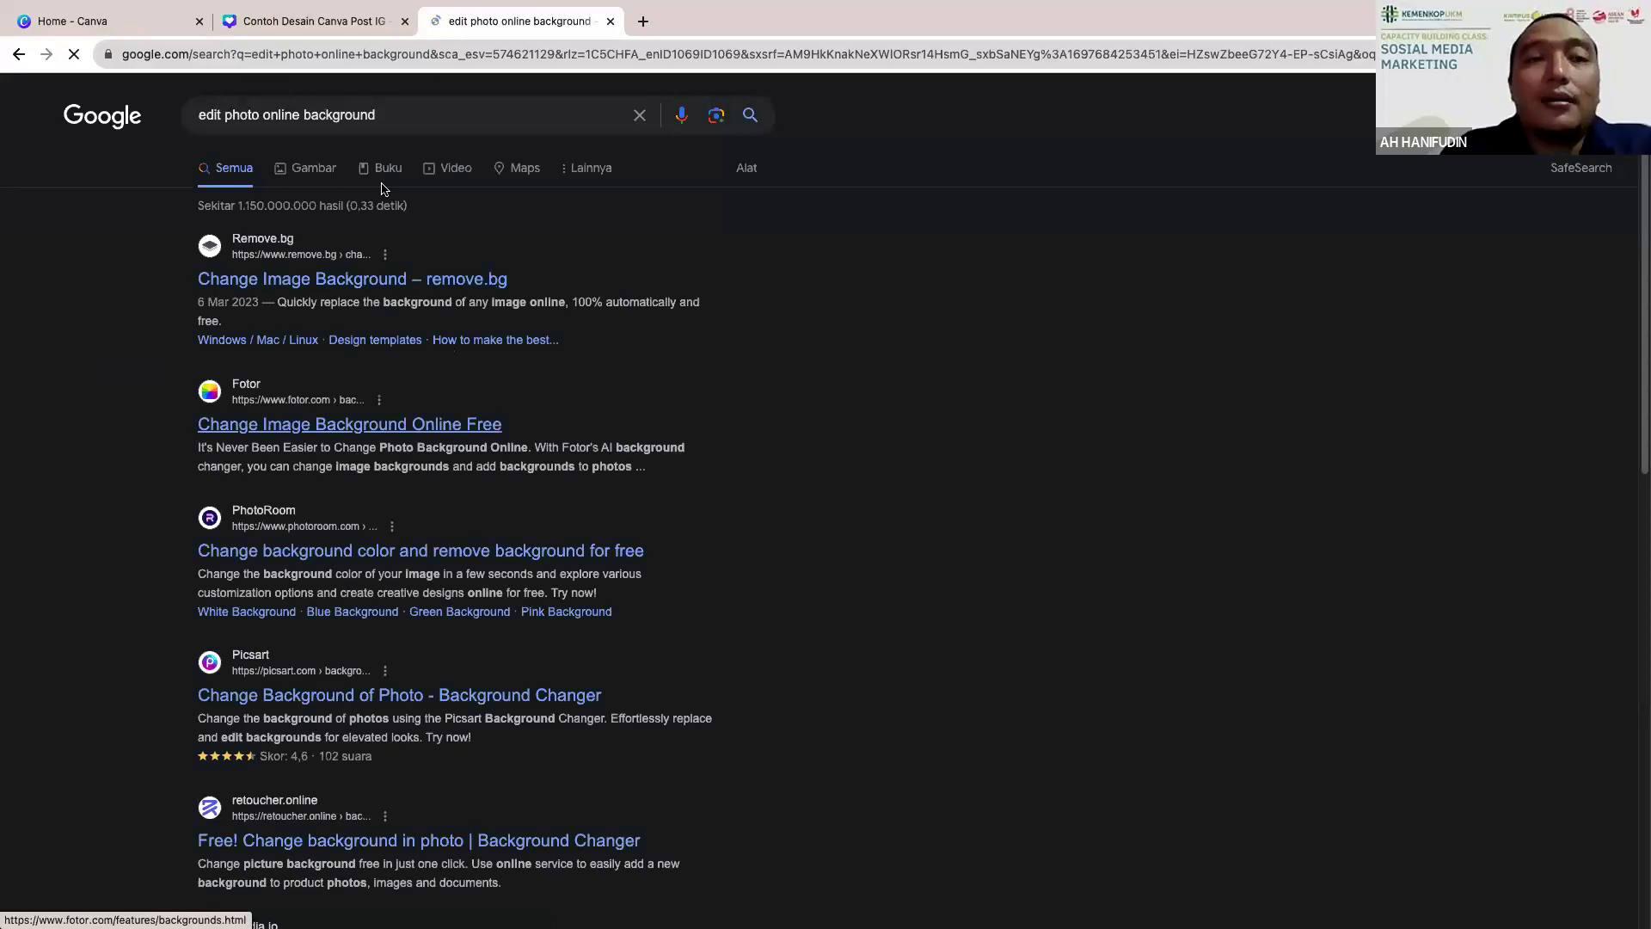
pyautogui.scroll(-3, 382, 188)
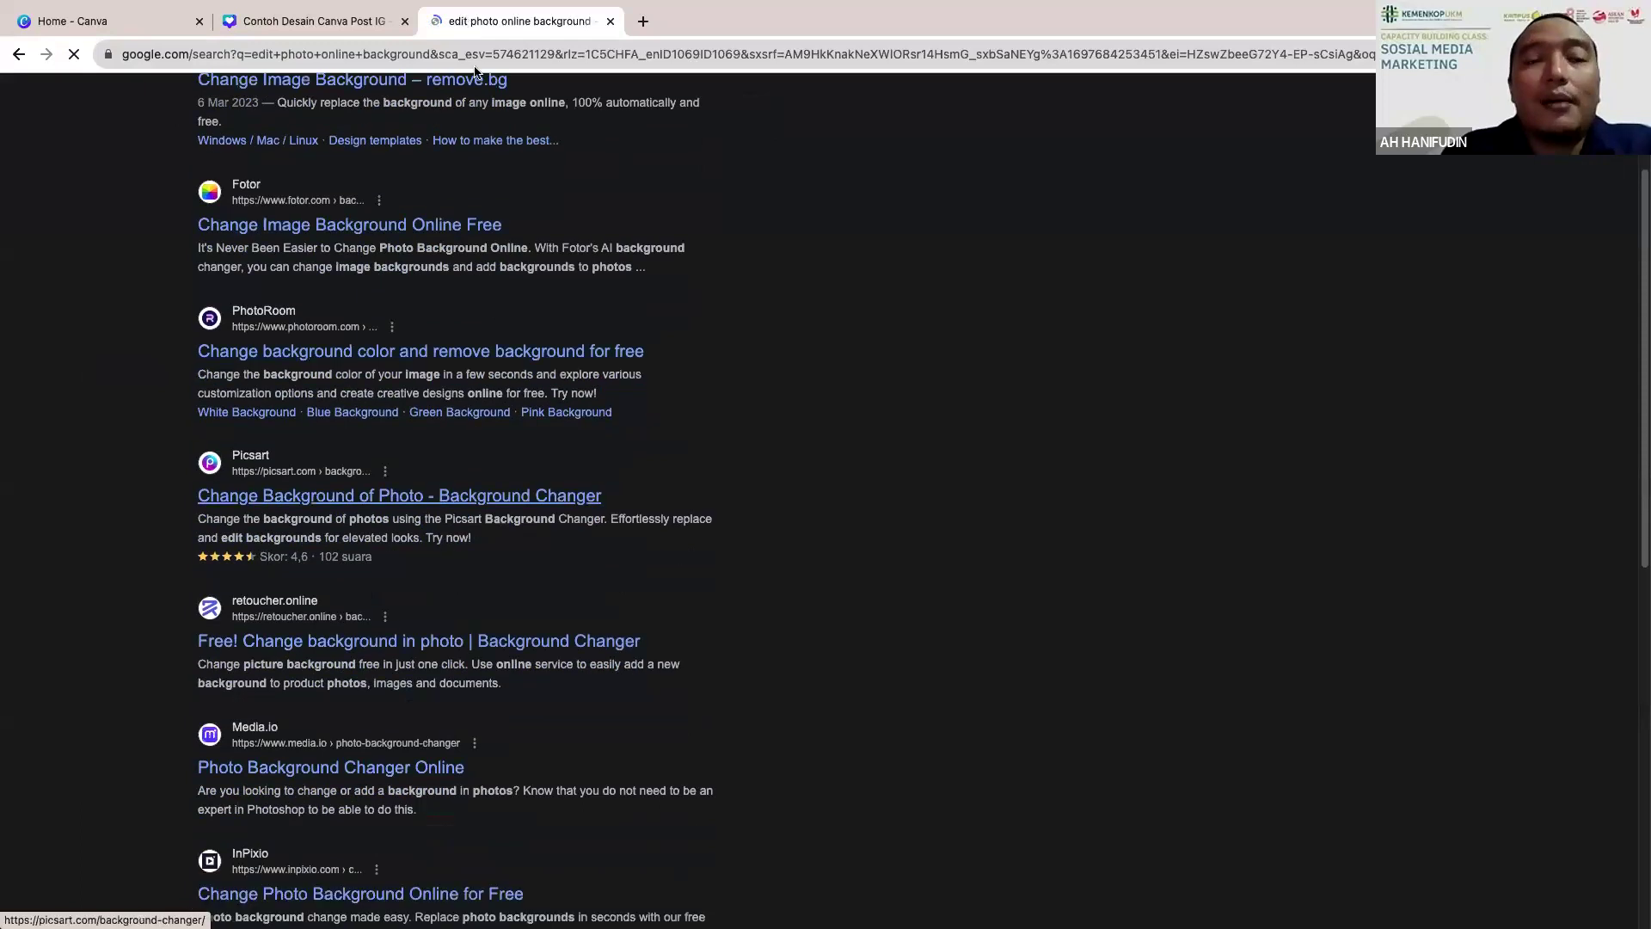
# Step: Look further down the Google results for other online photo background changers
pyautogui.scroll(-3, 475, 73)
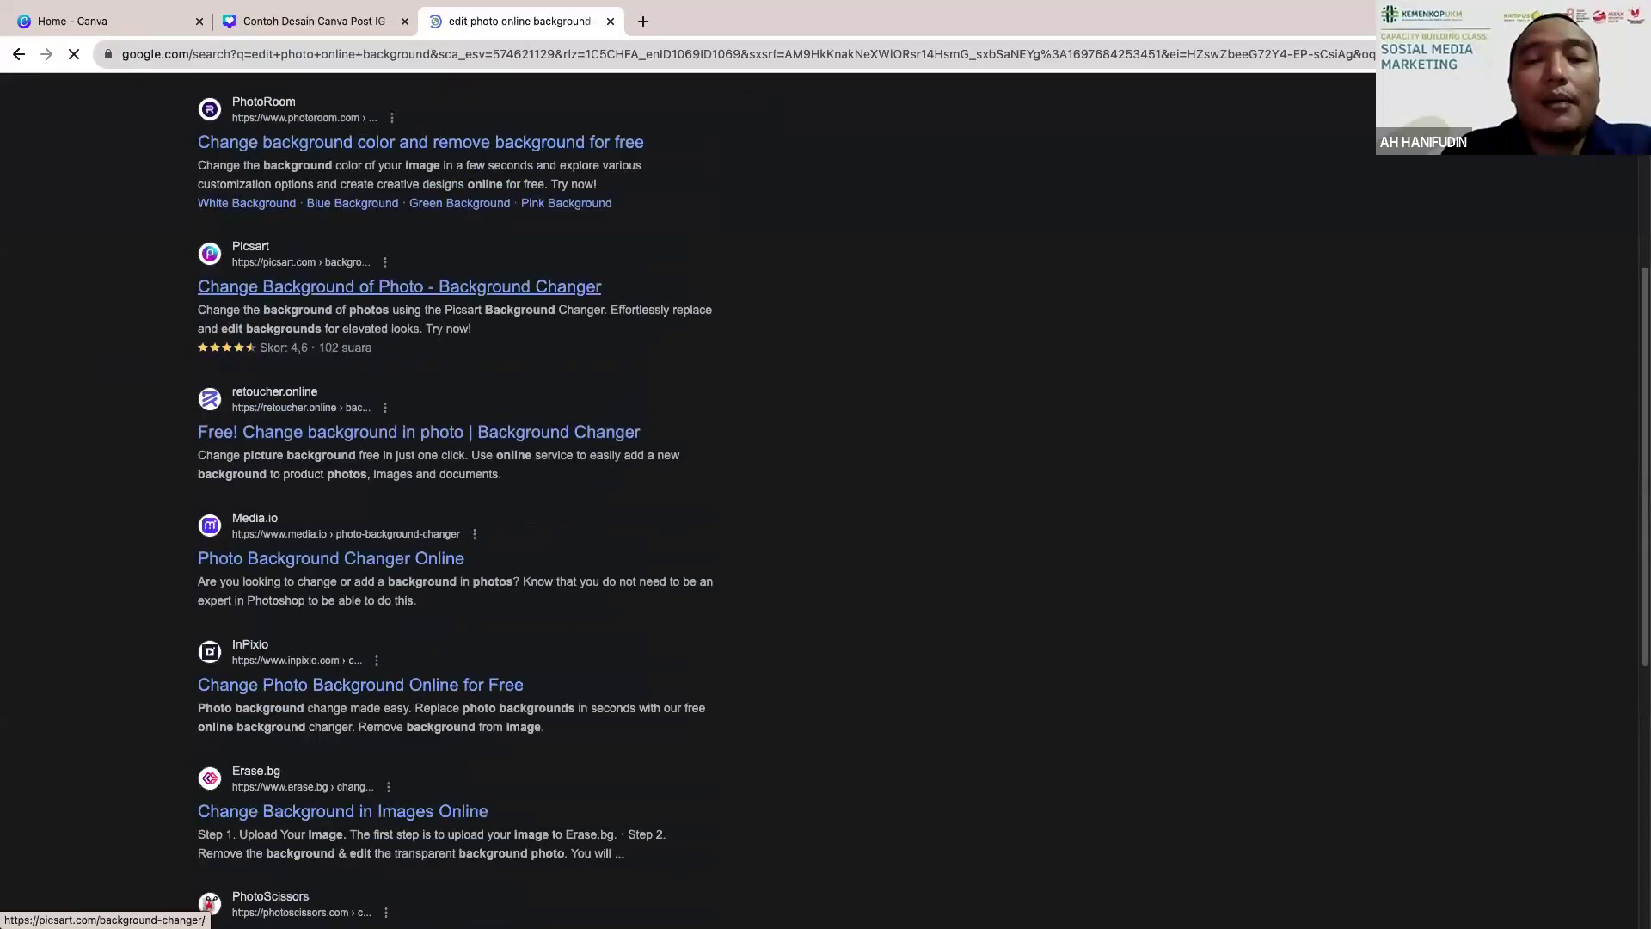
pyautogui.scroll(-2, 606, 895)
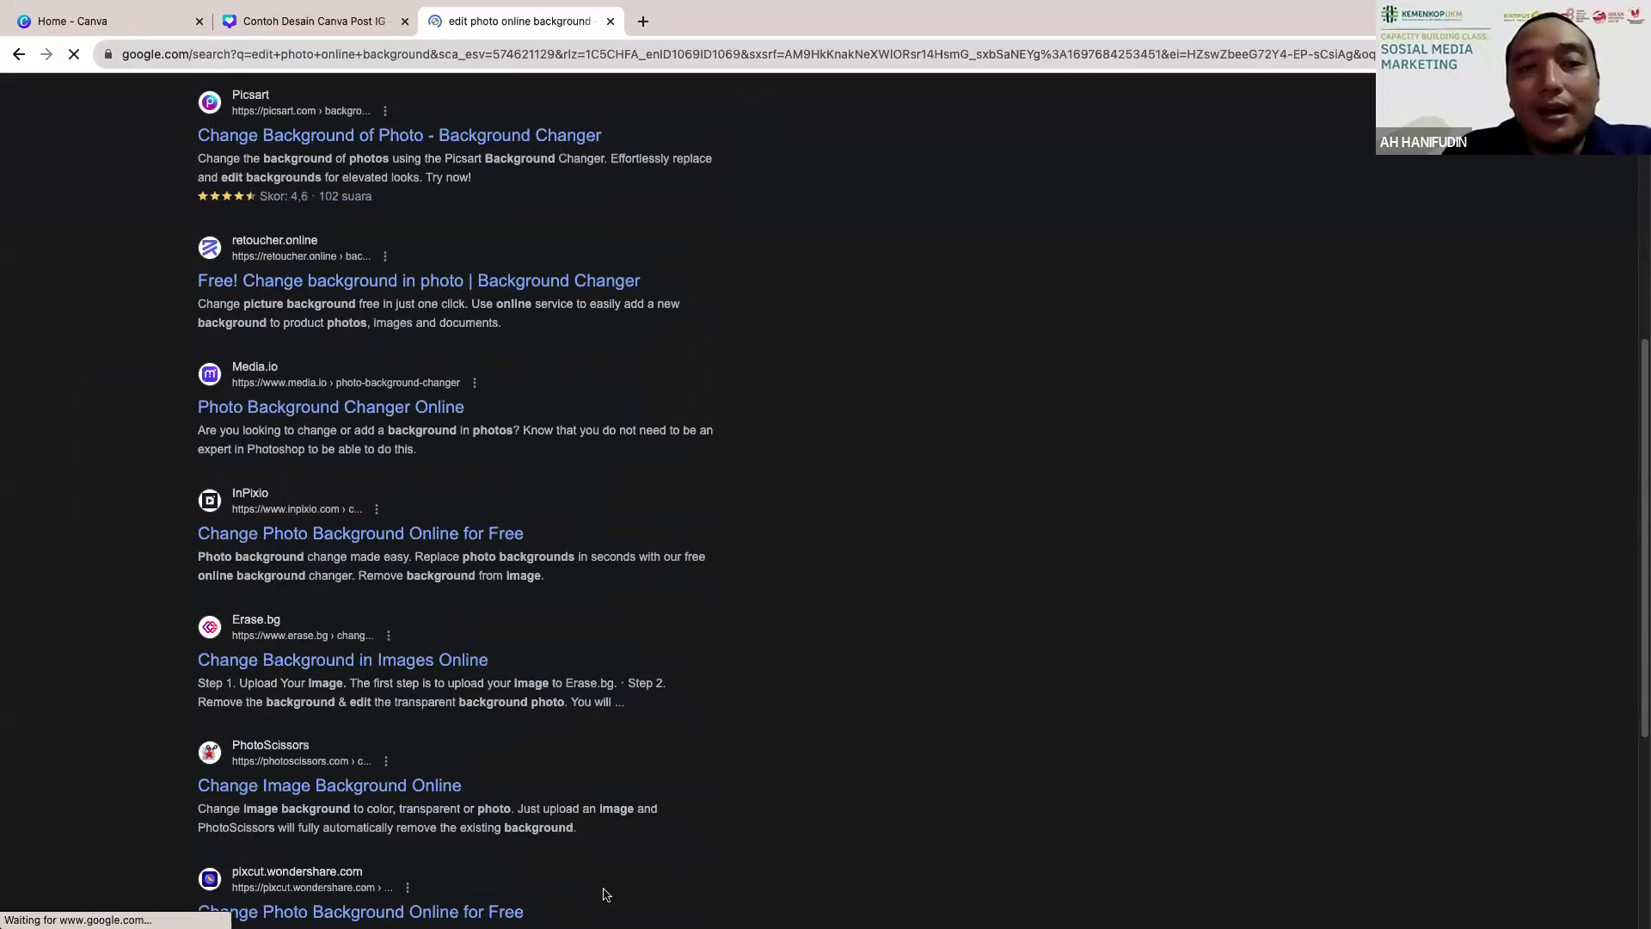
pyautogui.scroll(6, 675, 707)
# Step: Return to the Canva design, show the design elements and delete the photo of the hand holding a phone
pyautogui.hotkey('ctrl', 'shift', 'Tab')
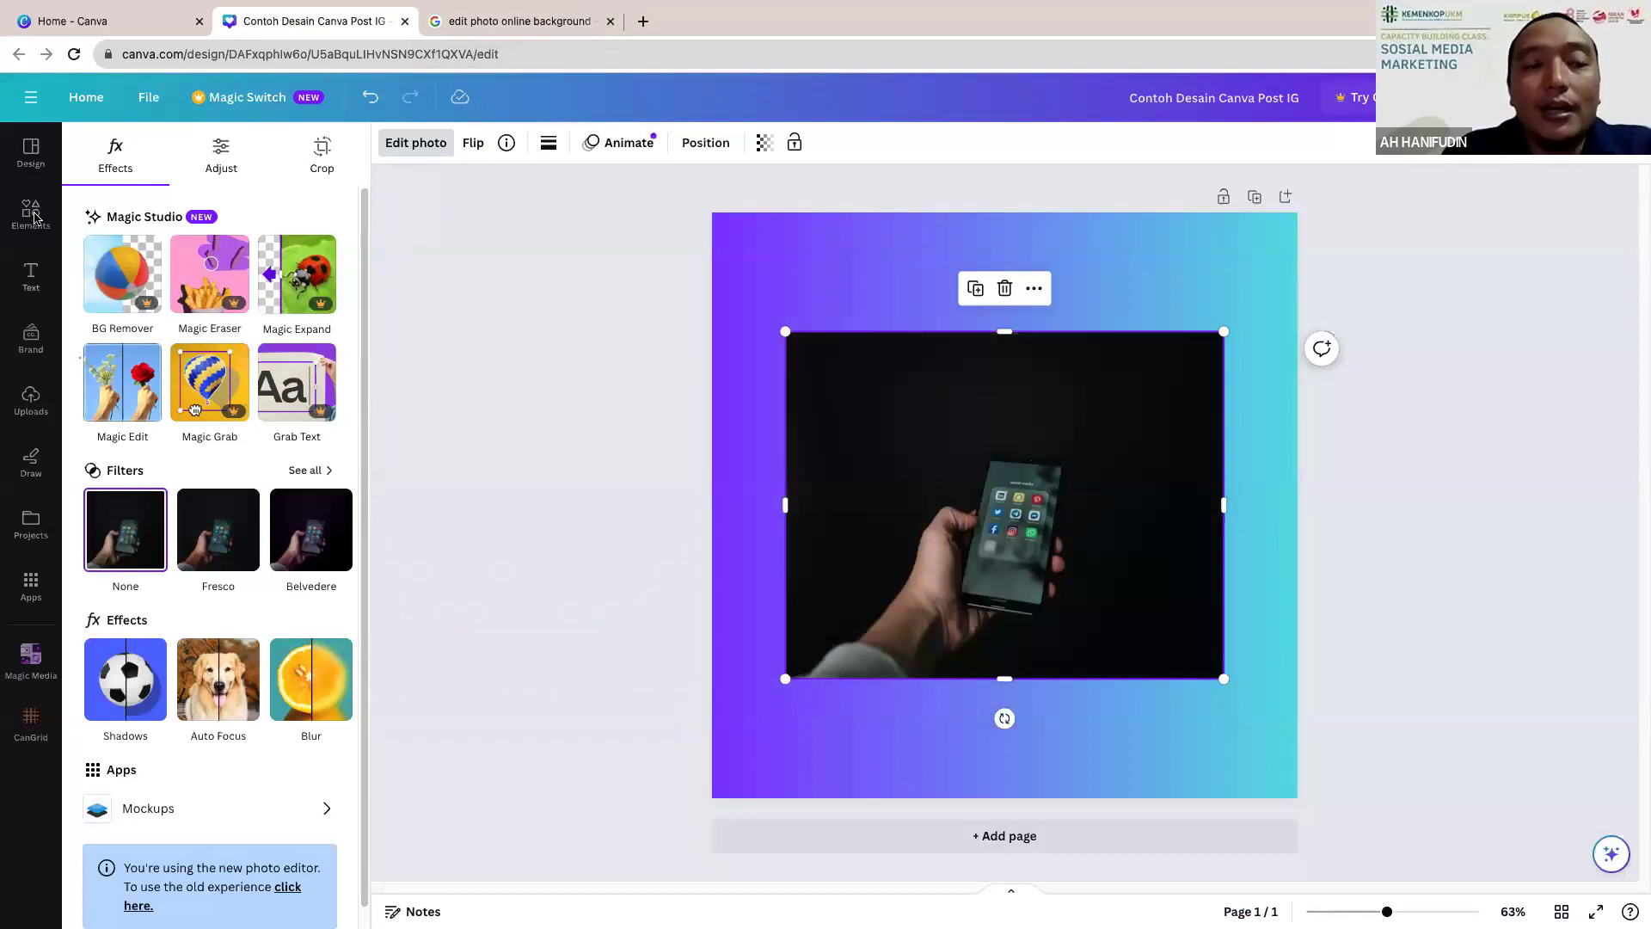
pyautogui.click(31, 400)
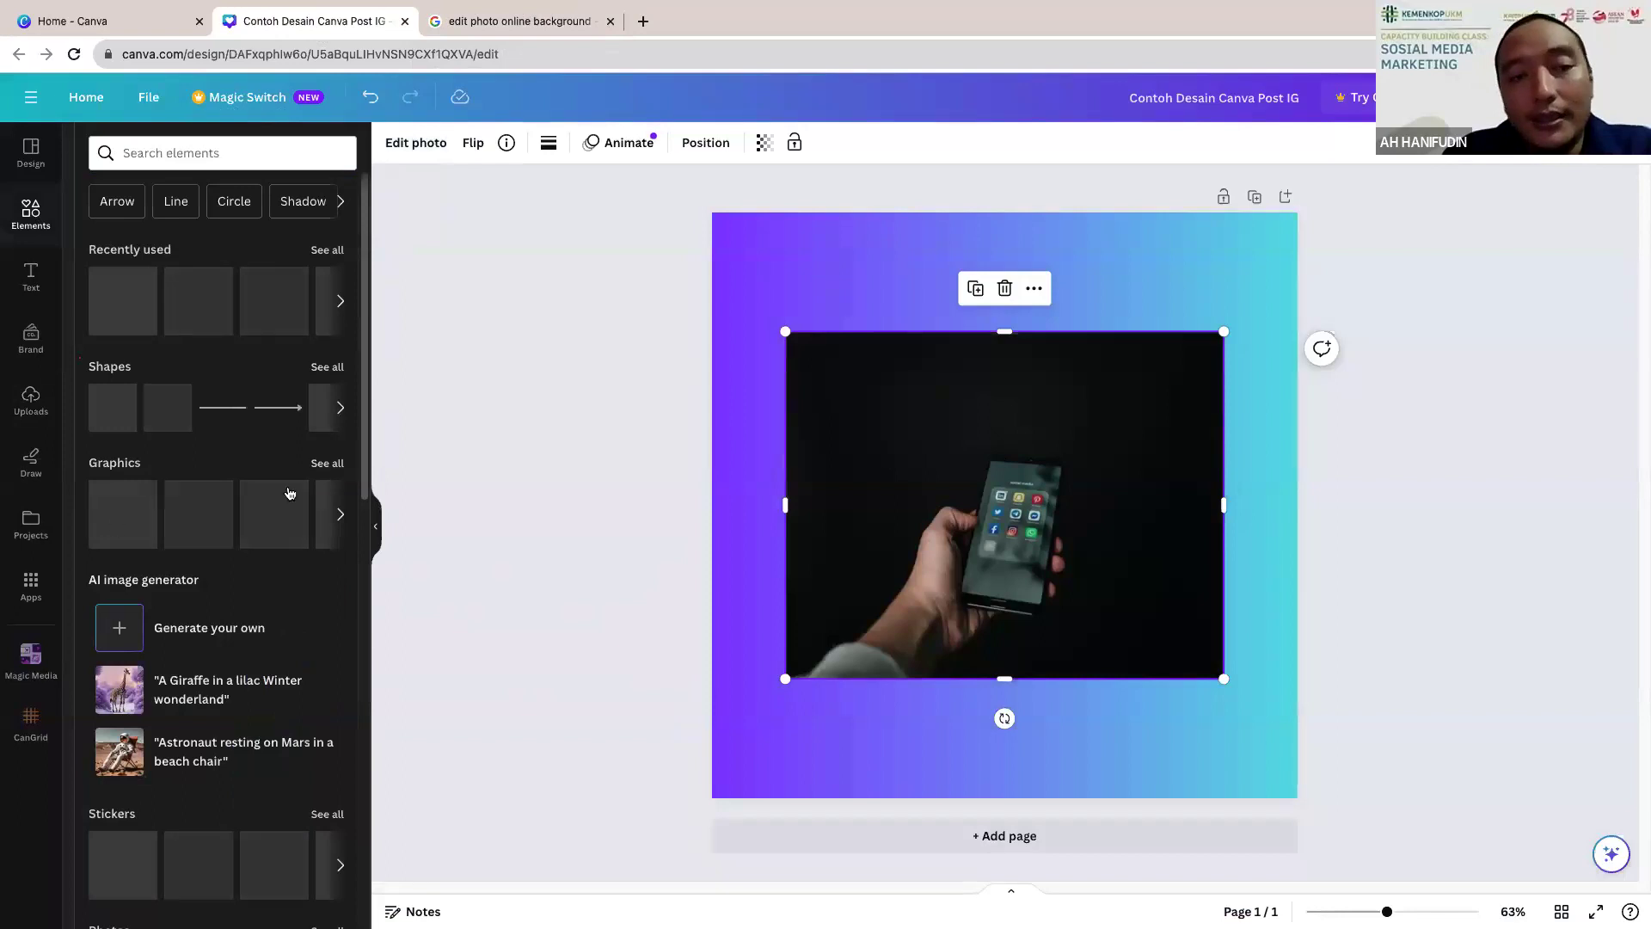
pyautogui.press('Delete')
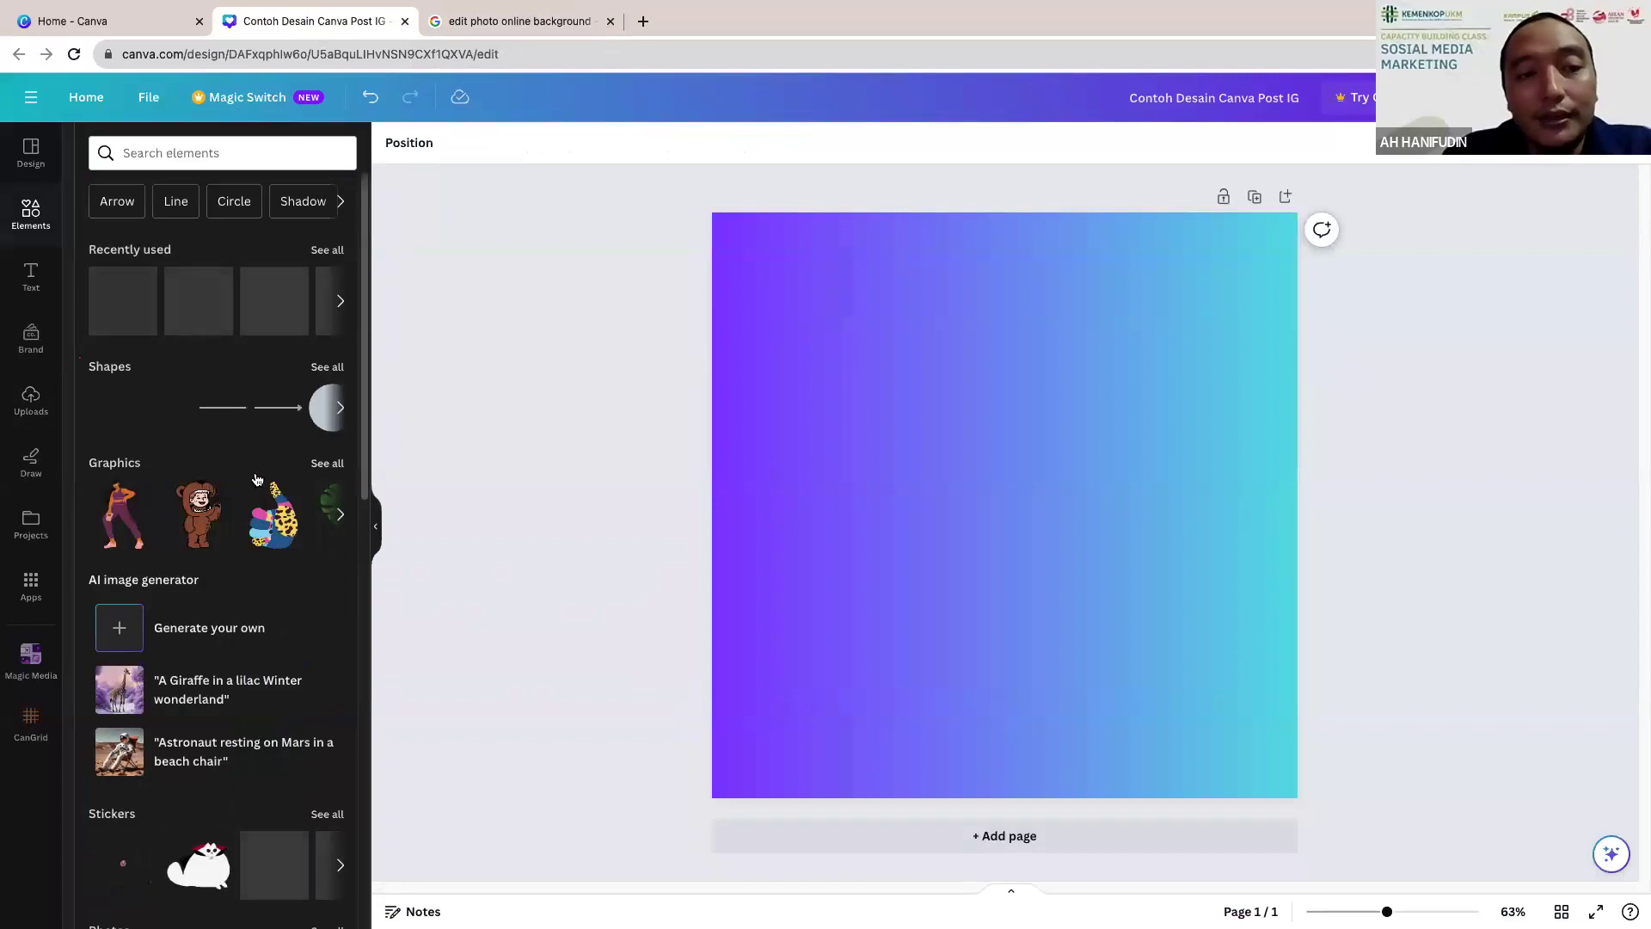
# Step: Insert the recently used white speech bubble graphic and enlarge it across the upper-left part of the page
pyautogui.scroll(-1, 154, 576)
pyautogui.scroll(-3, 154, 577)
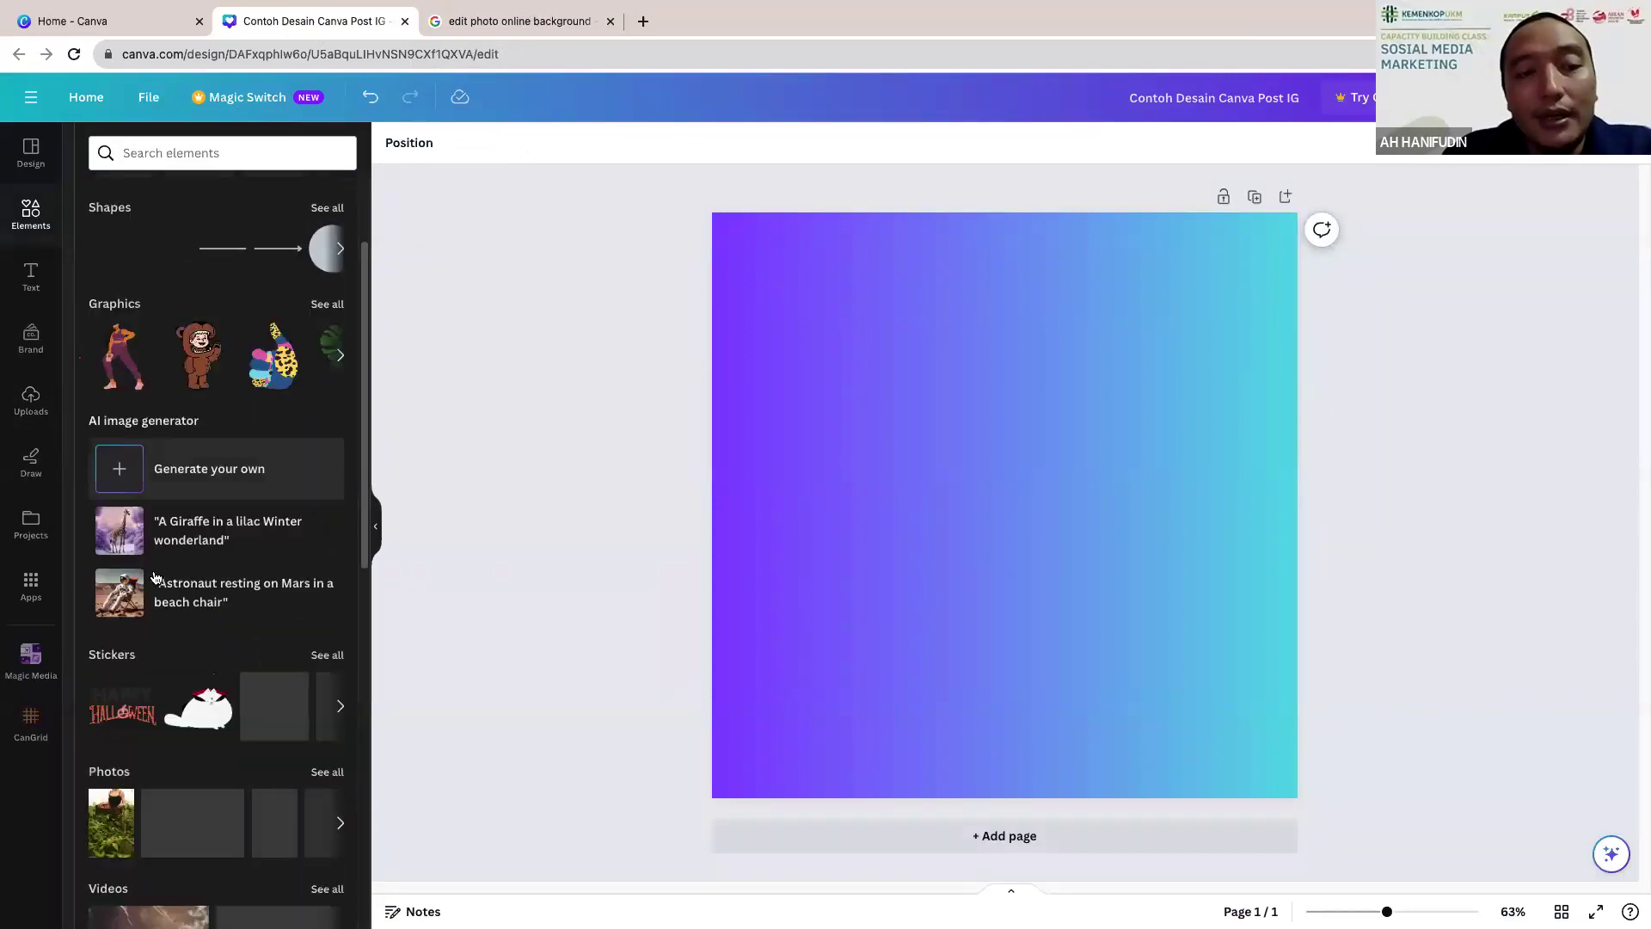
pyautogui.scroll(4, 159, 516)
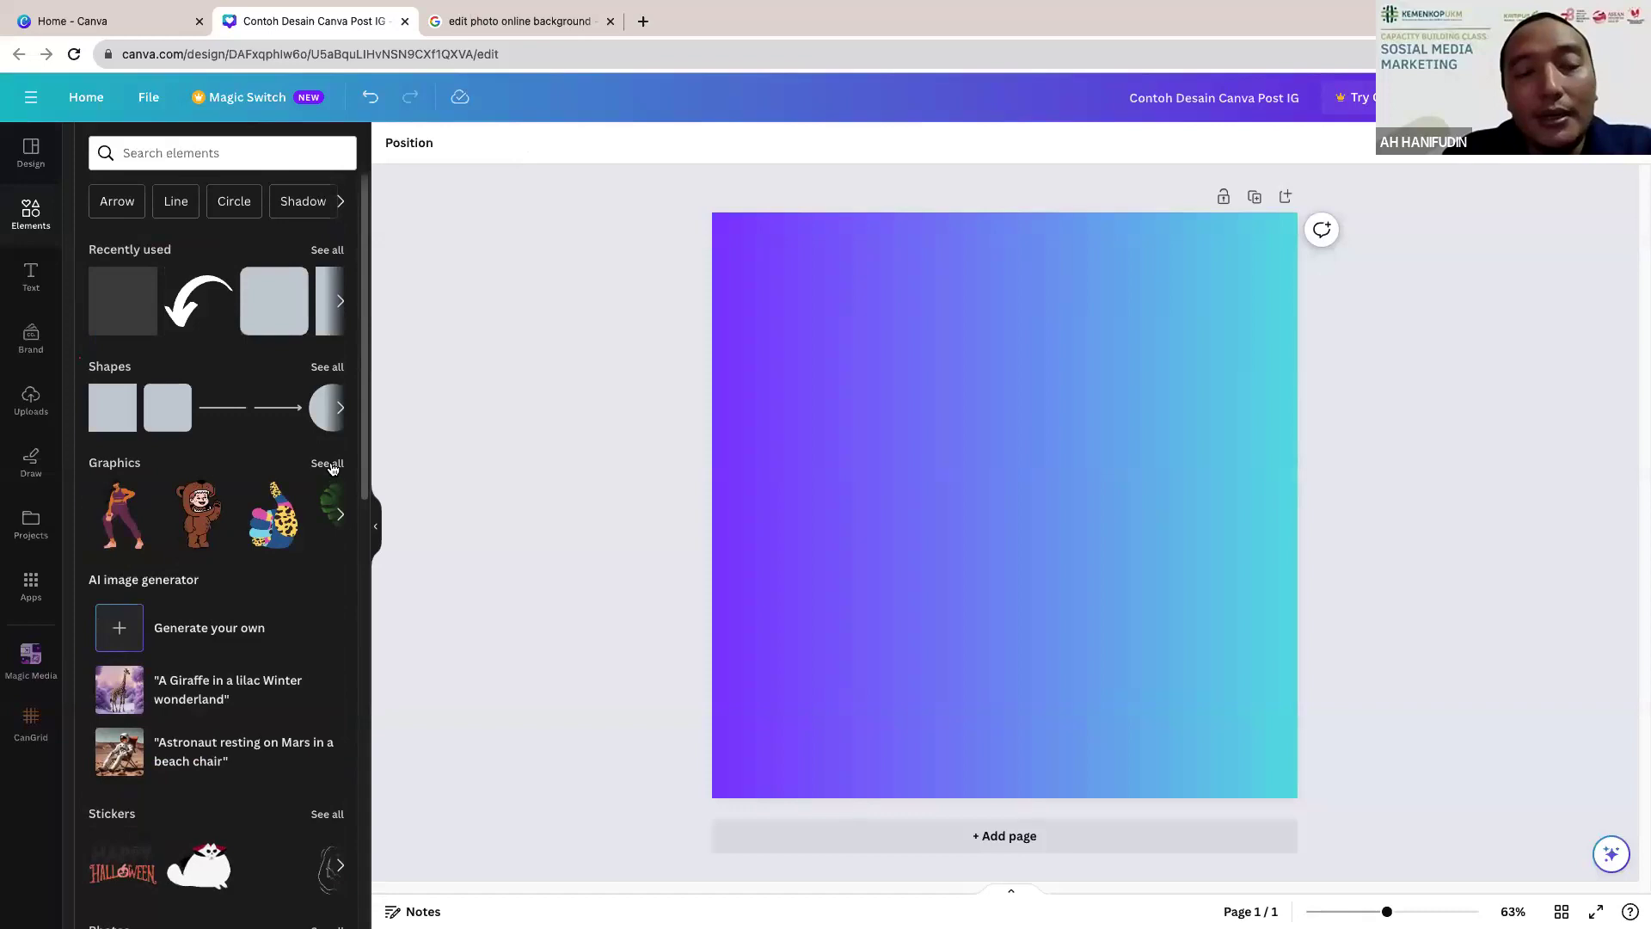
pyautogui.click(330, 466)
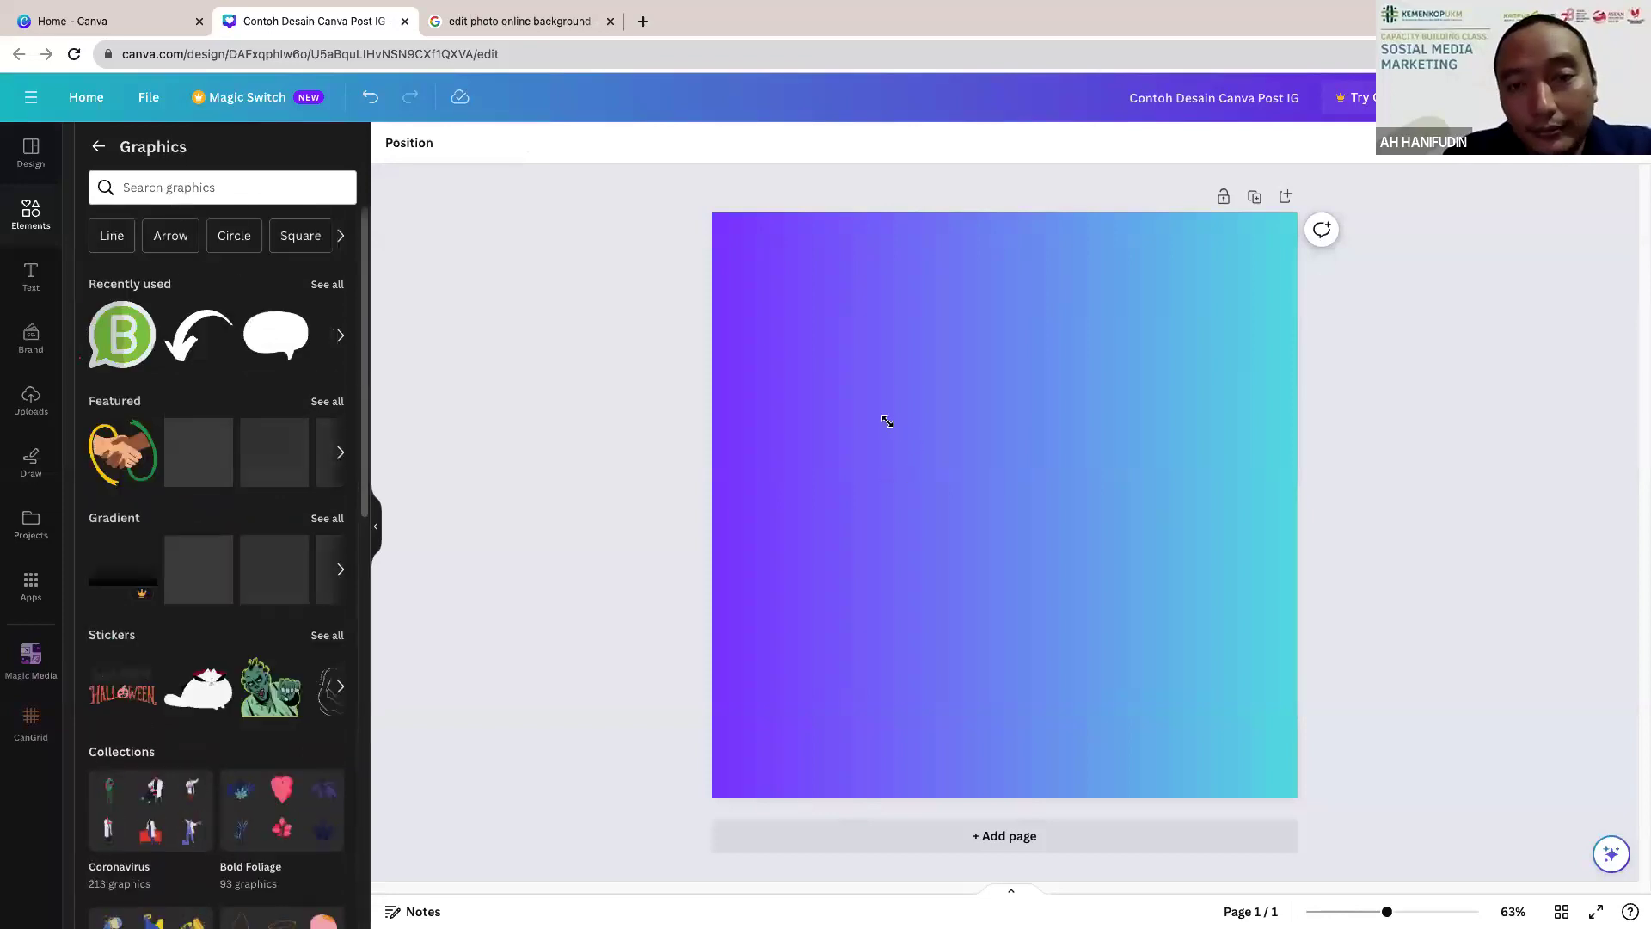
pyautogui.hotkey('ctrl', 'v')
pyautogui.moveTo(696, 344); pyautogui.dragTo(675, 335)
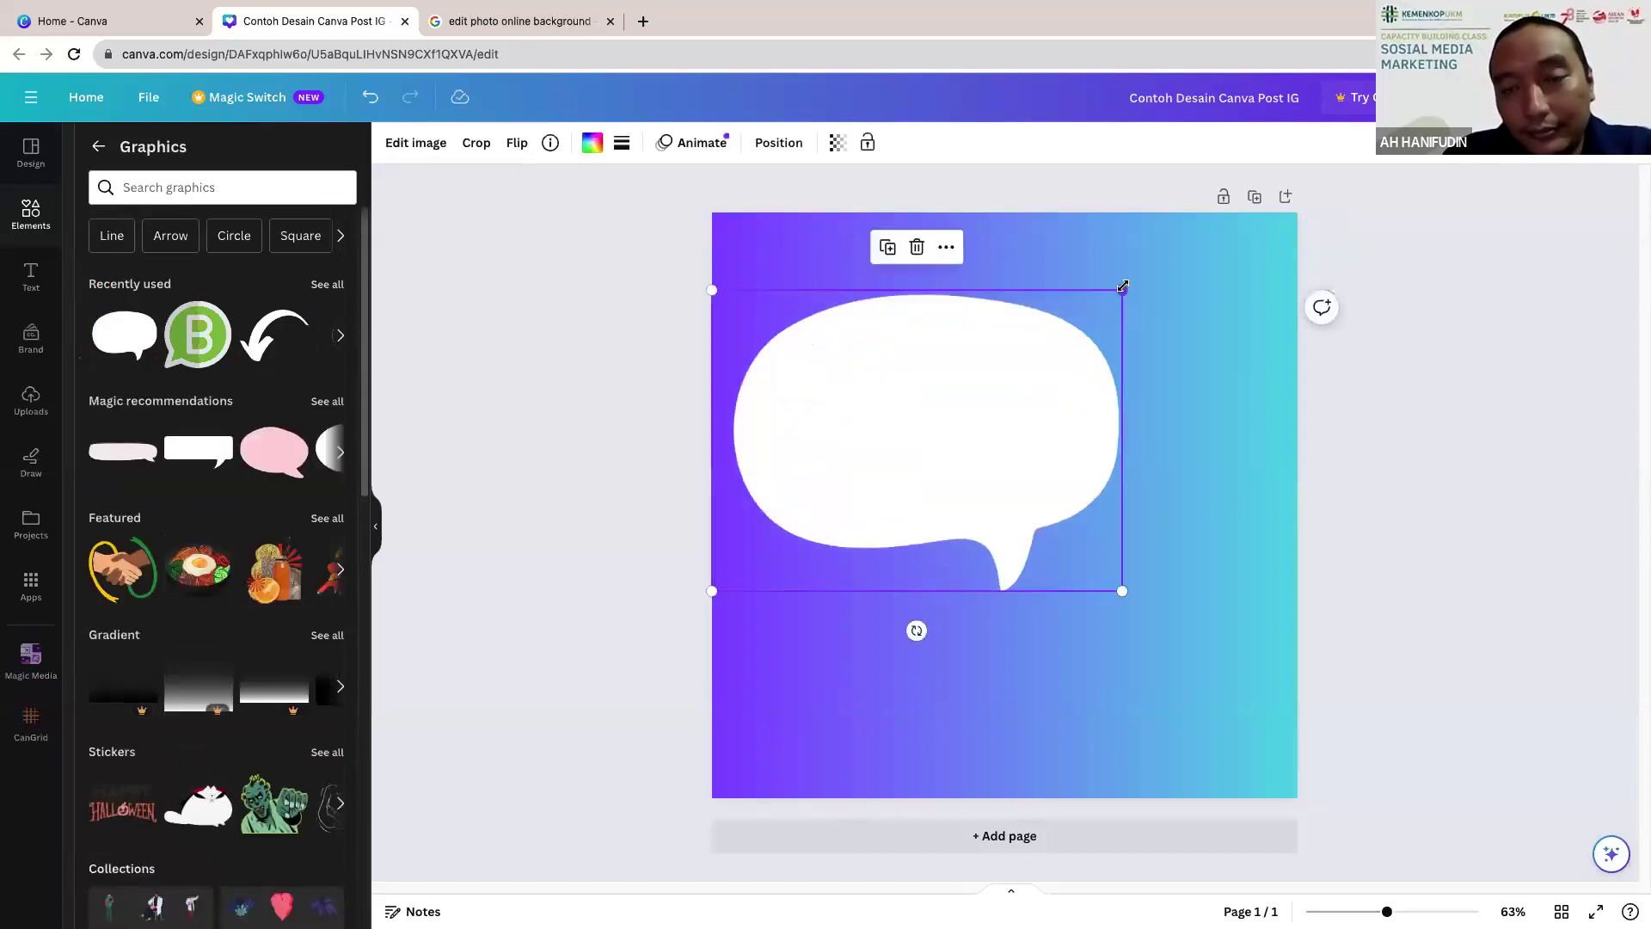
pyautogui.moveTo(1200, 257); pyautogui.dragTo(1186, 244)
pyautogui.moveTo(1035, 398); pyautogui.dragTo(1040, 411)
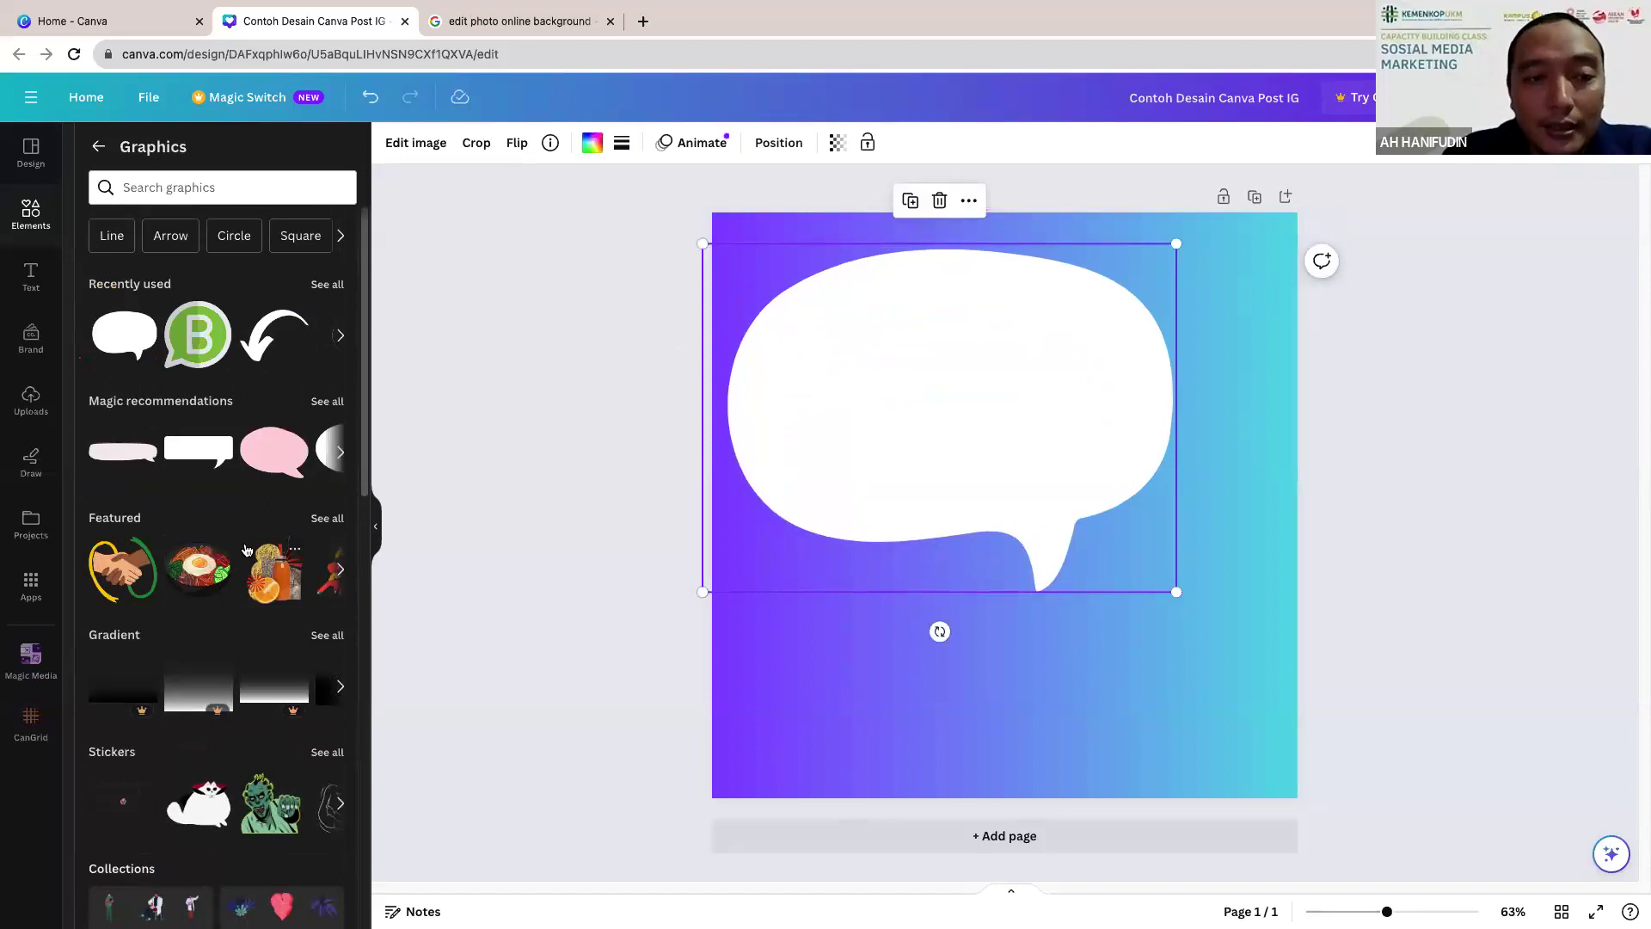
# Step: Look through the graphics categories and collections for a suitable illustration
pyautogui.scroll(-2, 245, 550)
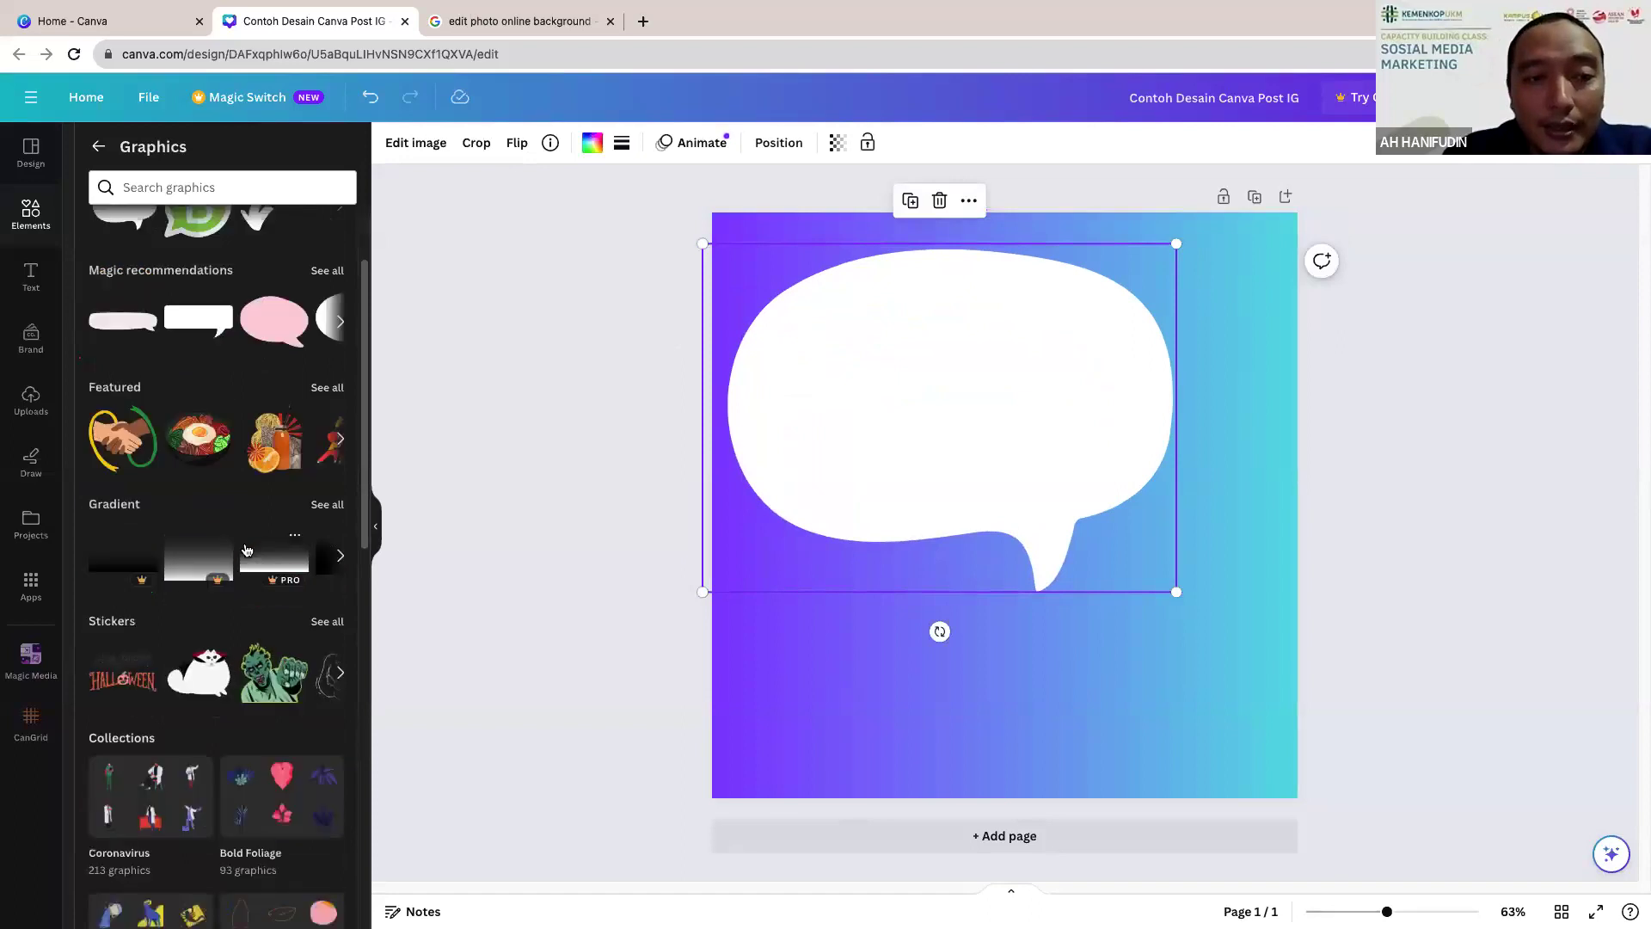
pyautogui.scroll(-1, 248, 643)
pyautogui.scroll(-2, 248, 644)
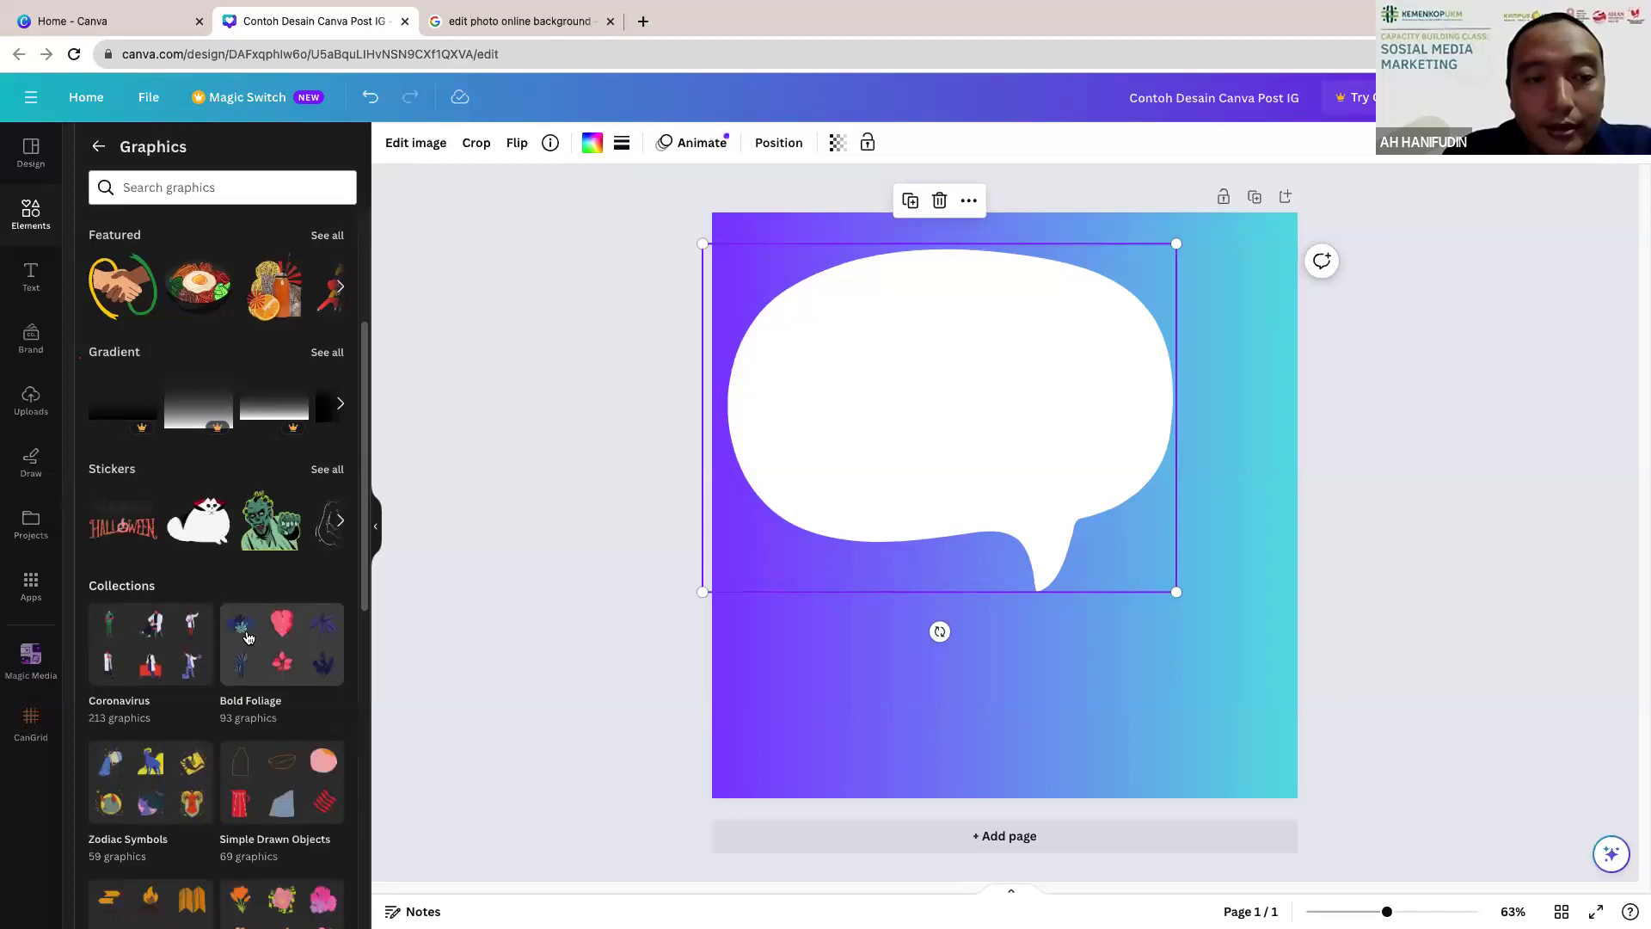
pyautogui.scroll(-2, 249, 636)
pyautogui.scroll(-10, 249, 636)
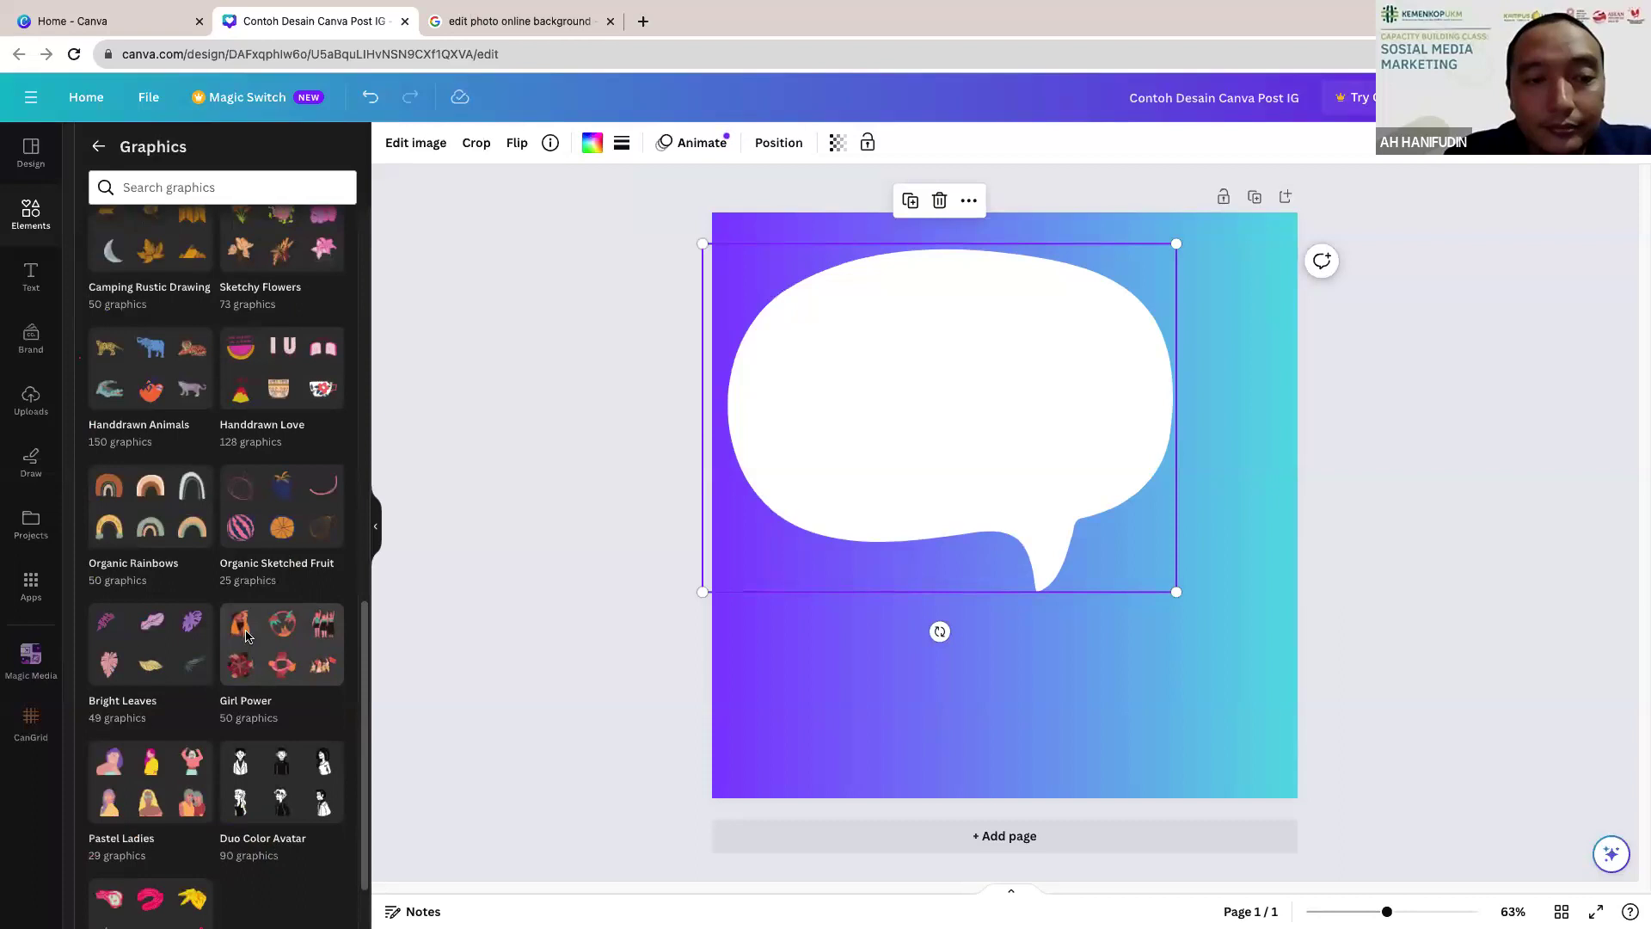
pyautogui.scroll(12, 327, 357)
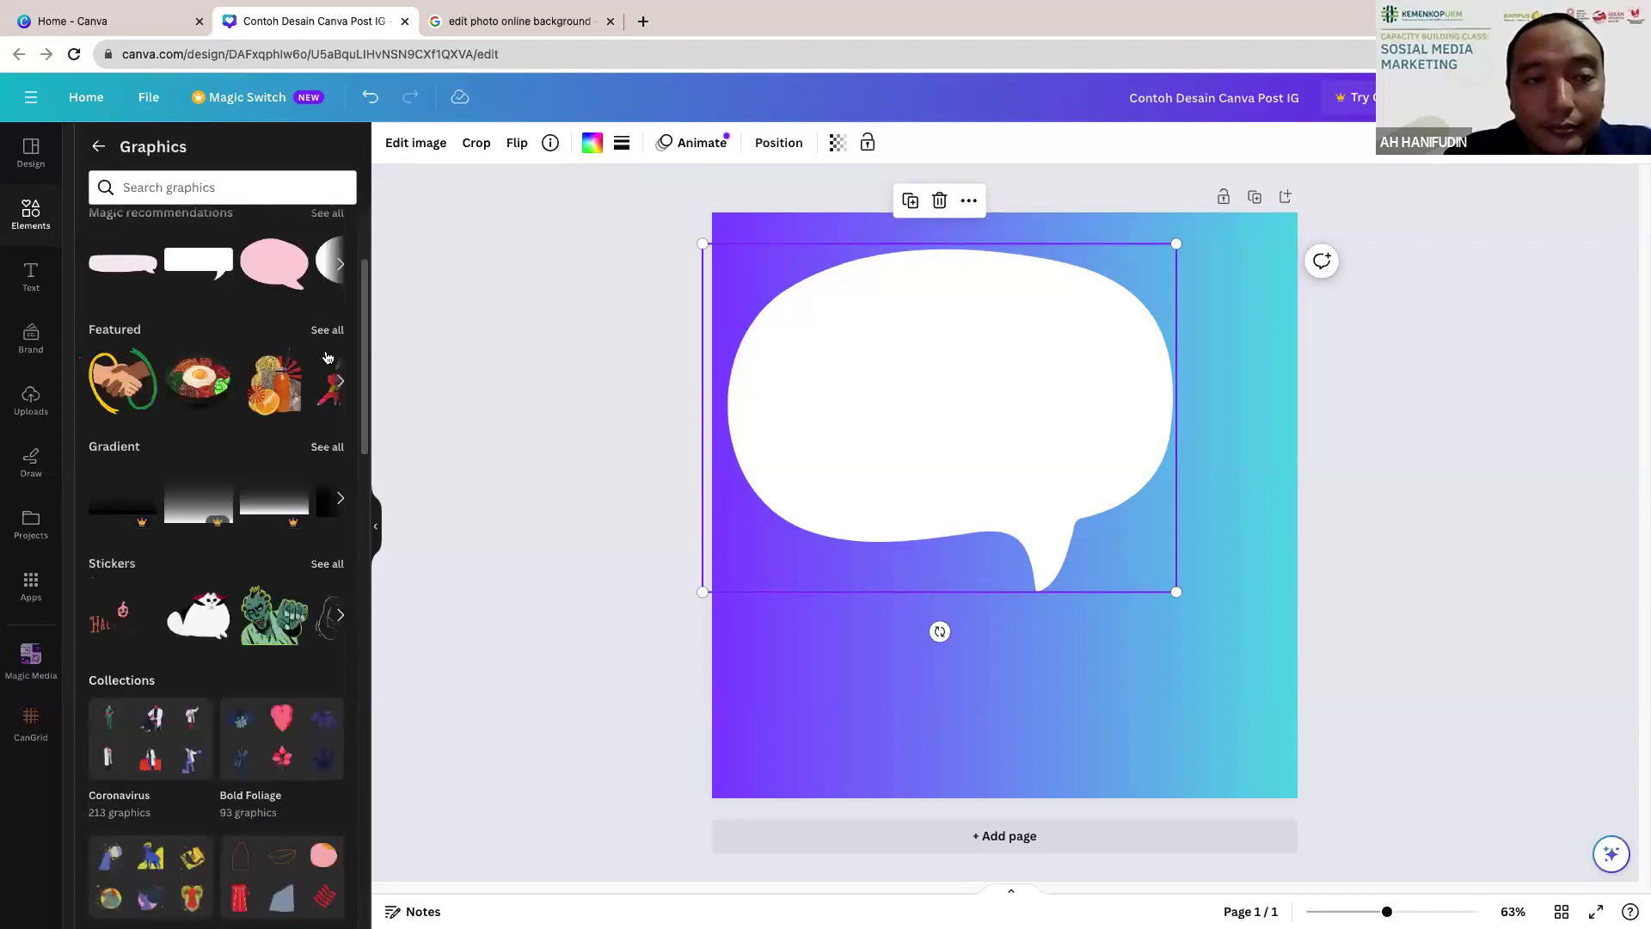
# Step: Insert the featured graphic of two men with a clipboard and place it at the page's lower right below the speech bubble
pyautogui.scroll(1, 326, 356)
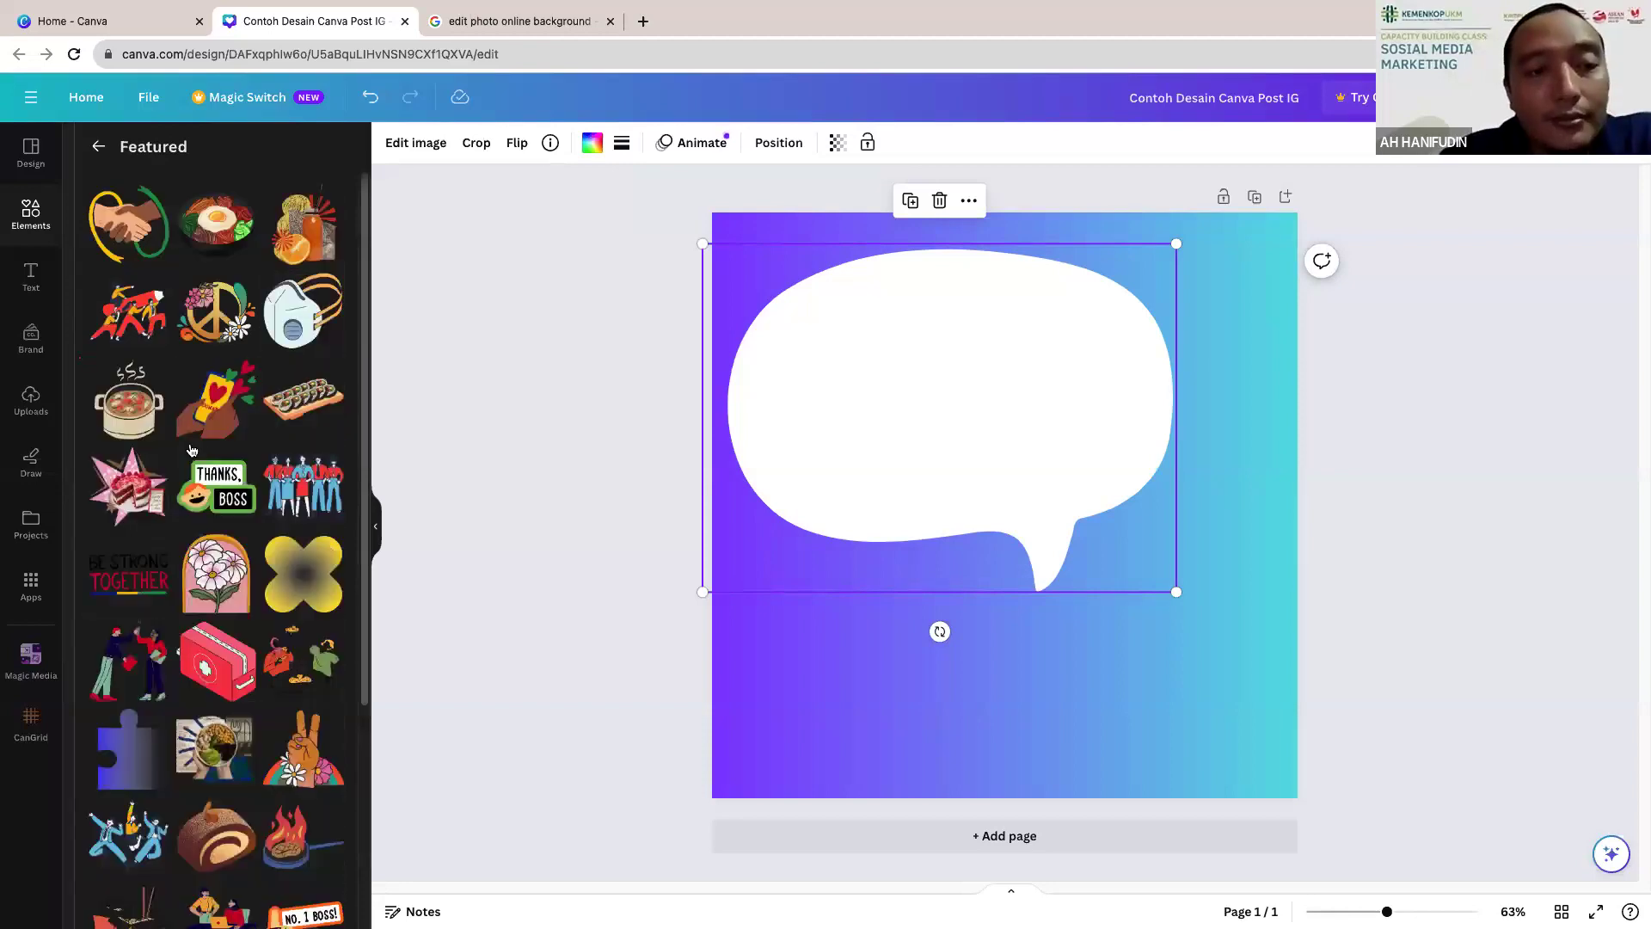
pyautogui.scroll(-3, 191, 451)
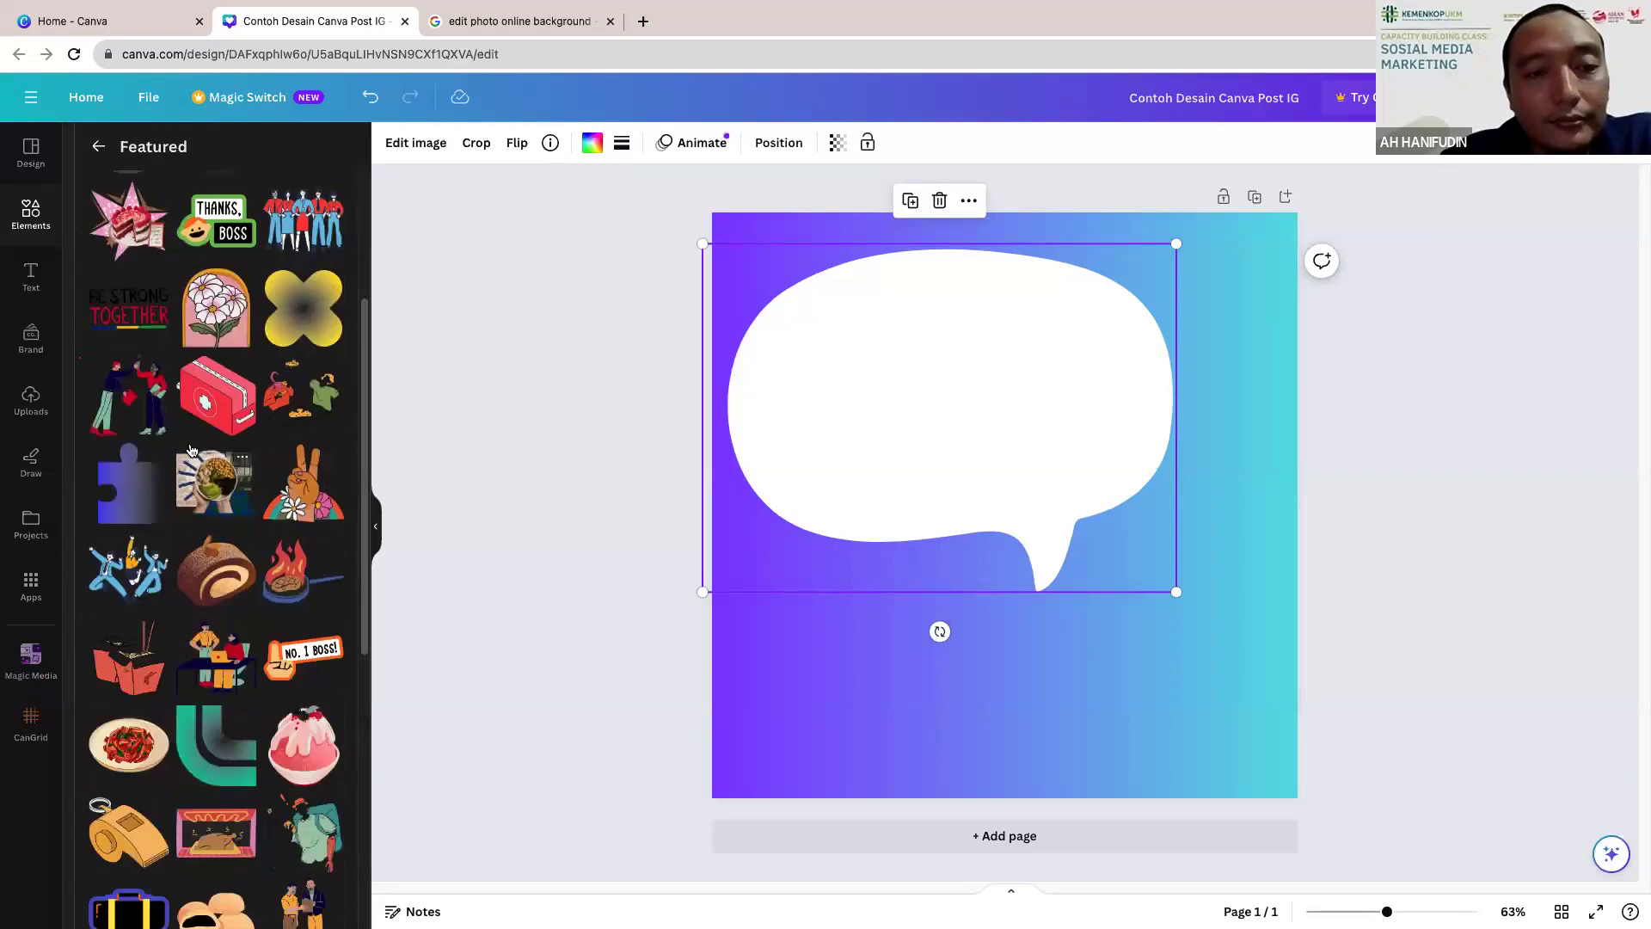
pyautogui.scroll(-5, 191, 451)
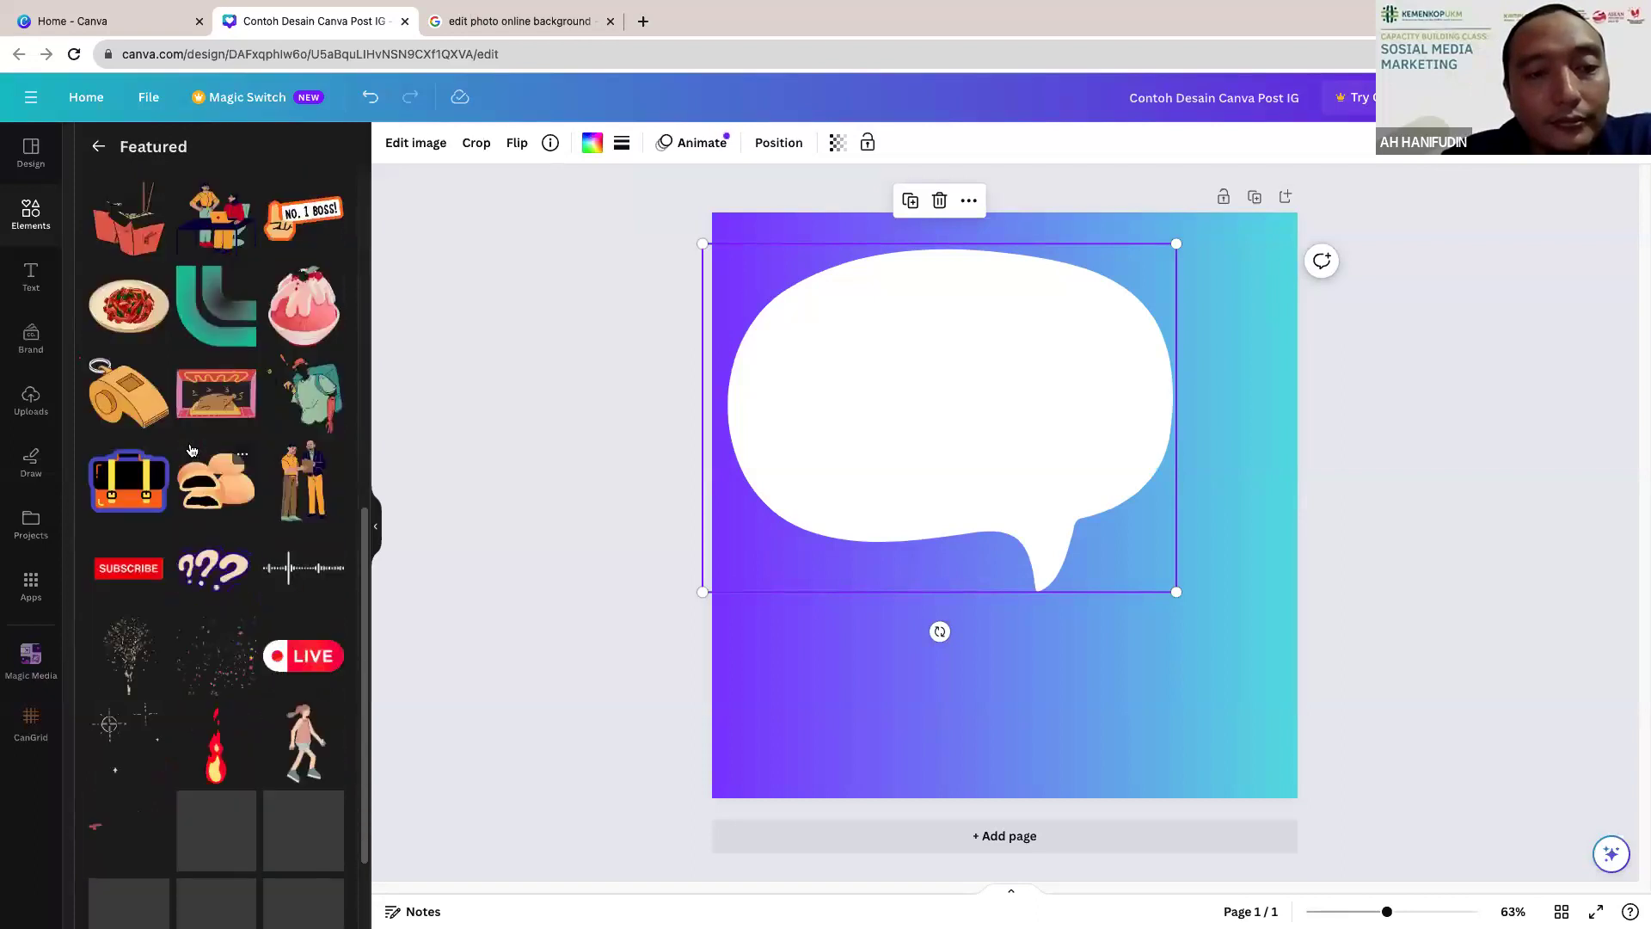
pyautogui.scroll(1, 191, 451)
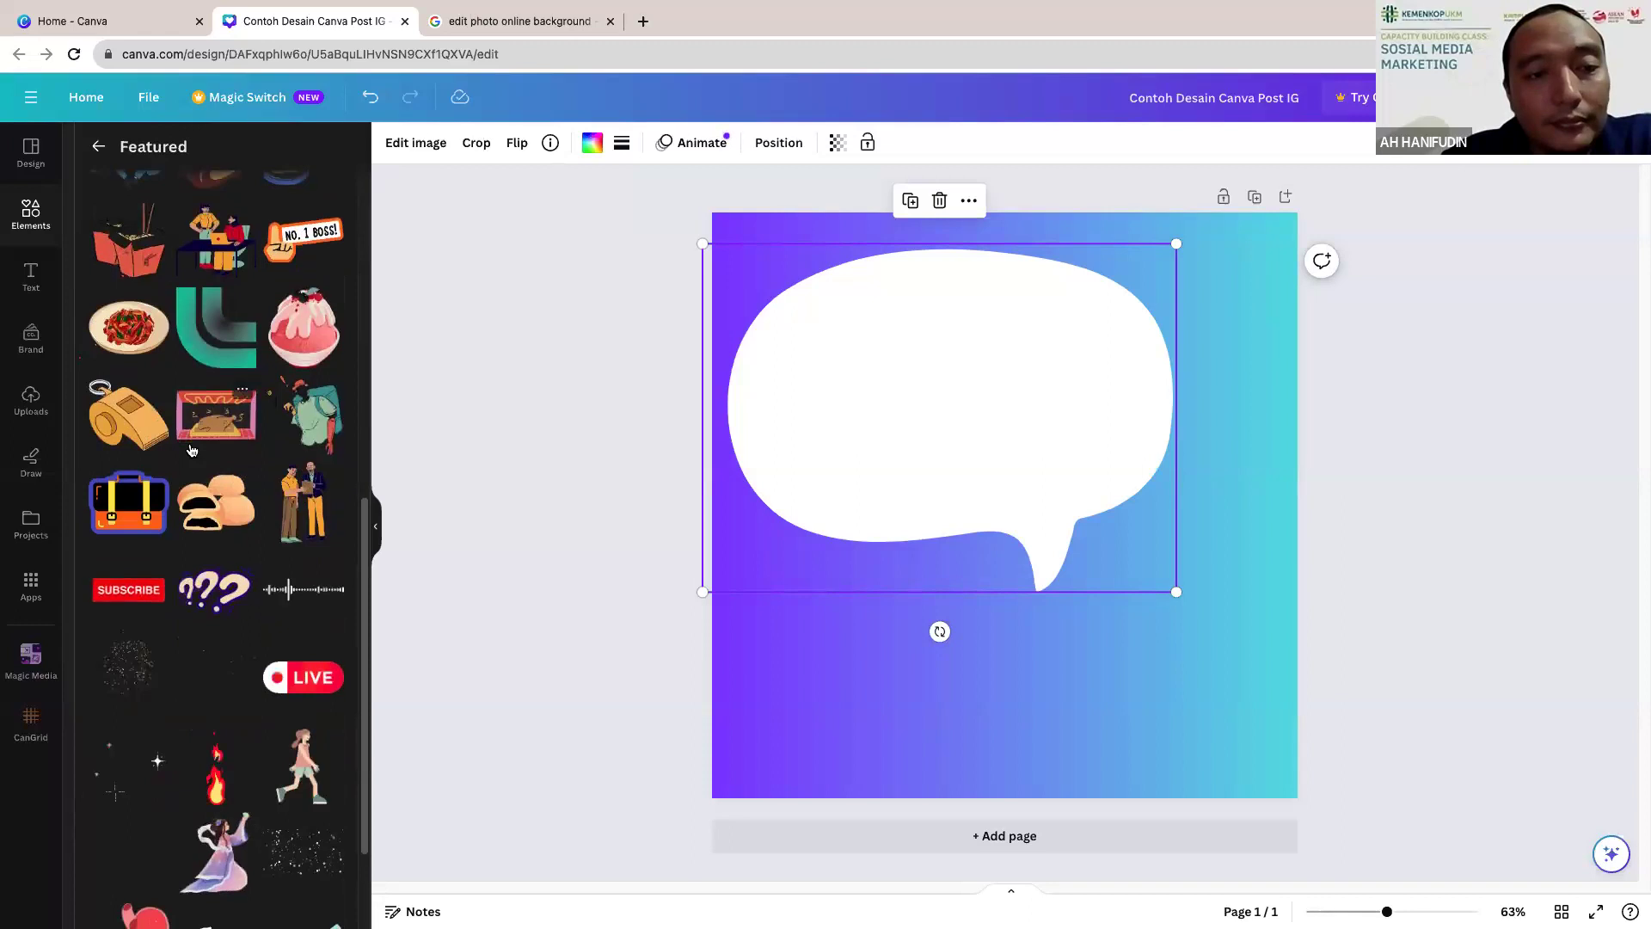
pyautogui.scroll(-2, 191, 451)
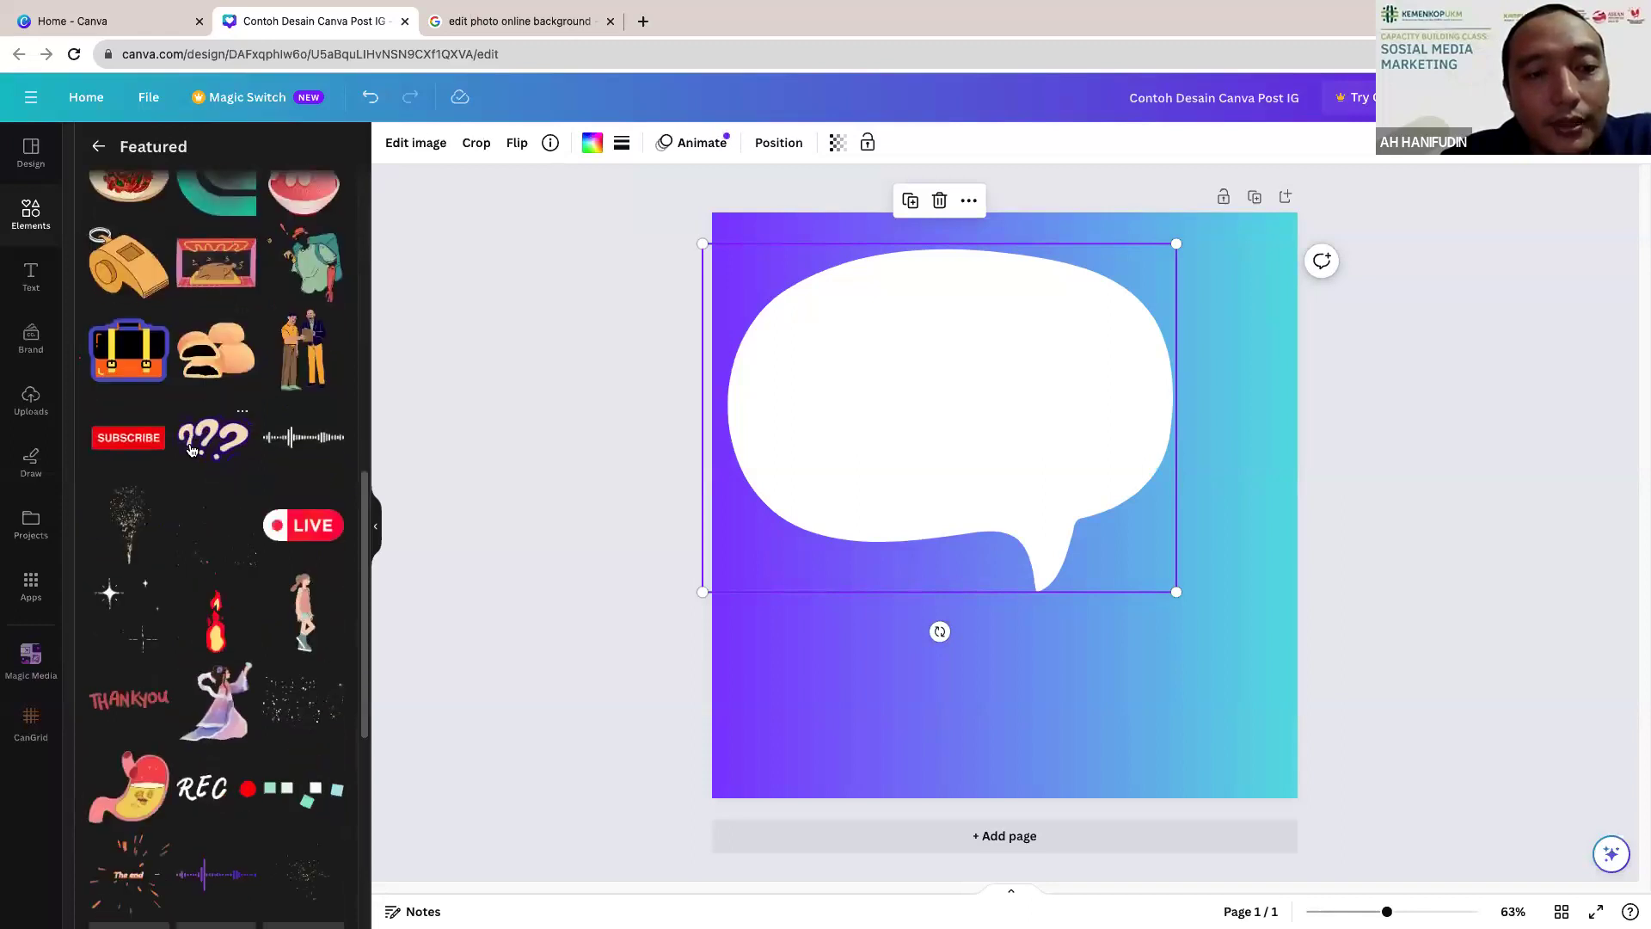
pyautogui.scroll(-2, 191, 451)
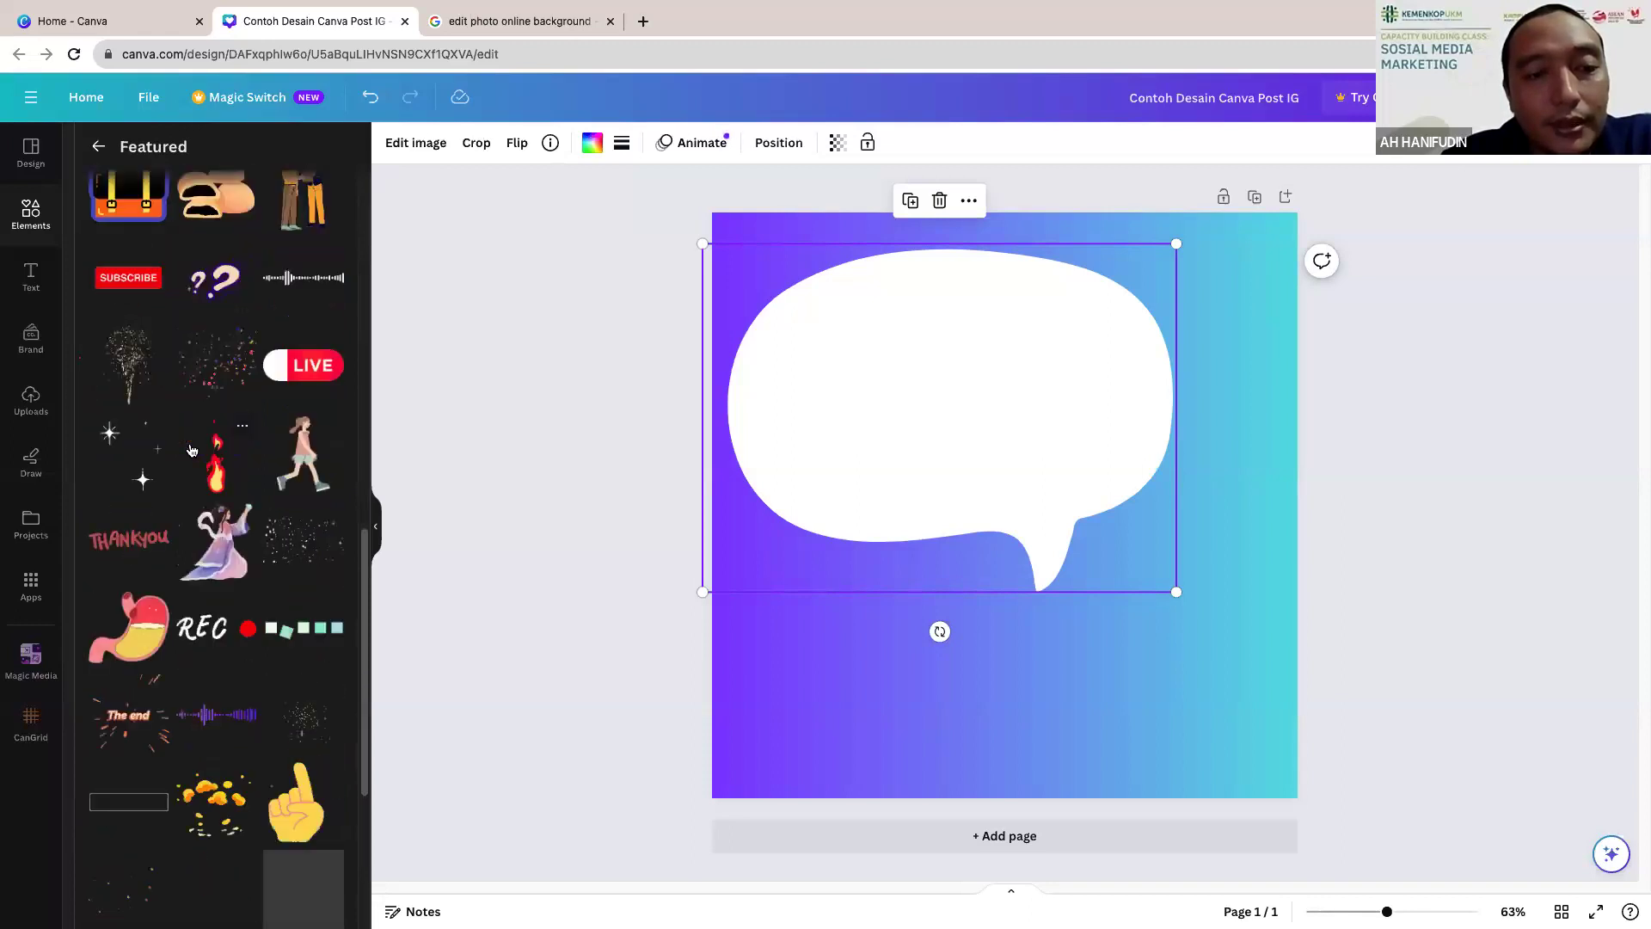
pyautogui.scroll(-2, 191, 451)
pyautogui.scroll(-2, 191, 451)
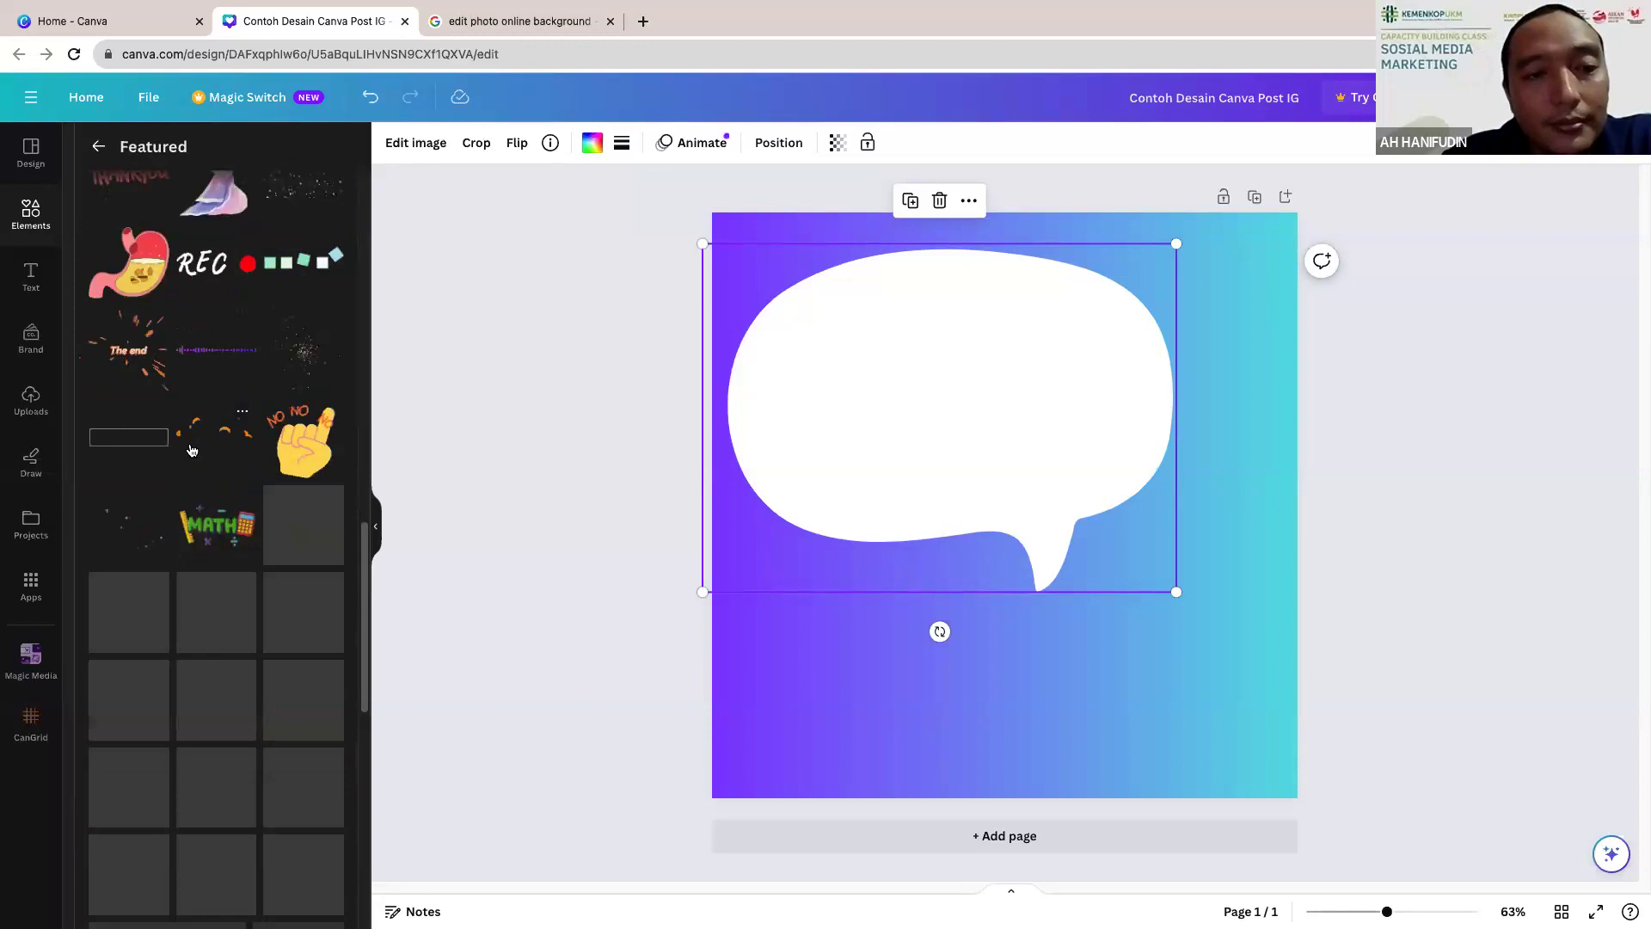
pyautogui.scroll(4, 191, 451)
pyautogui.scroll(4, 191, 451)
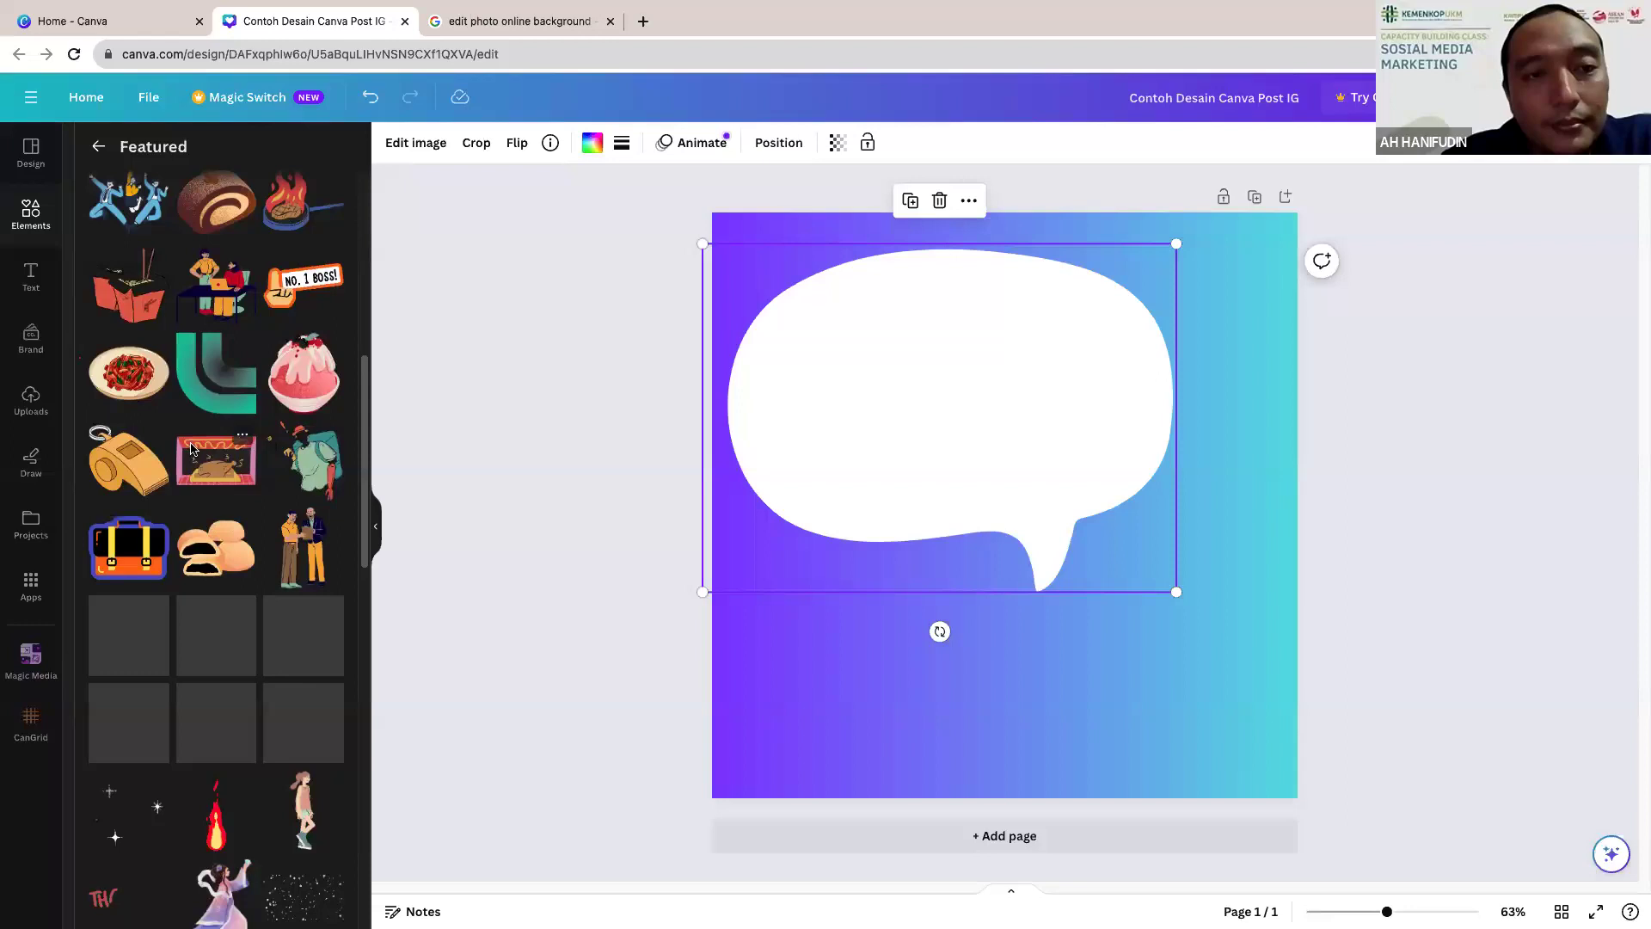
pyautogui.scroll(2, 280, 465)
pyautogui.scroll(-4, 279, 465)
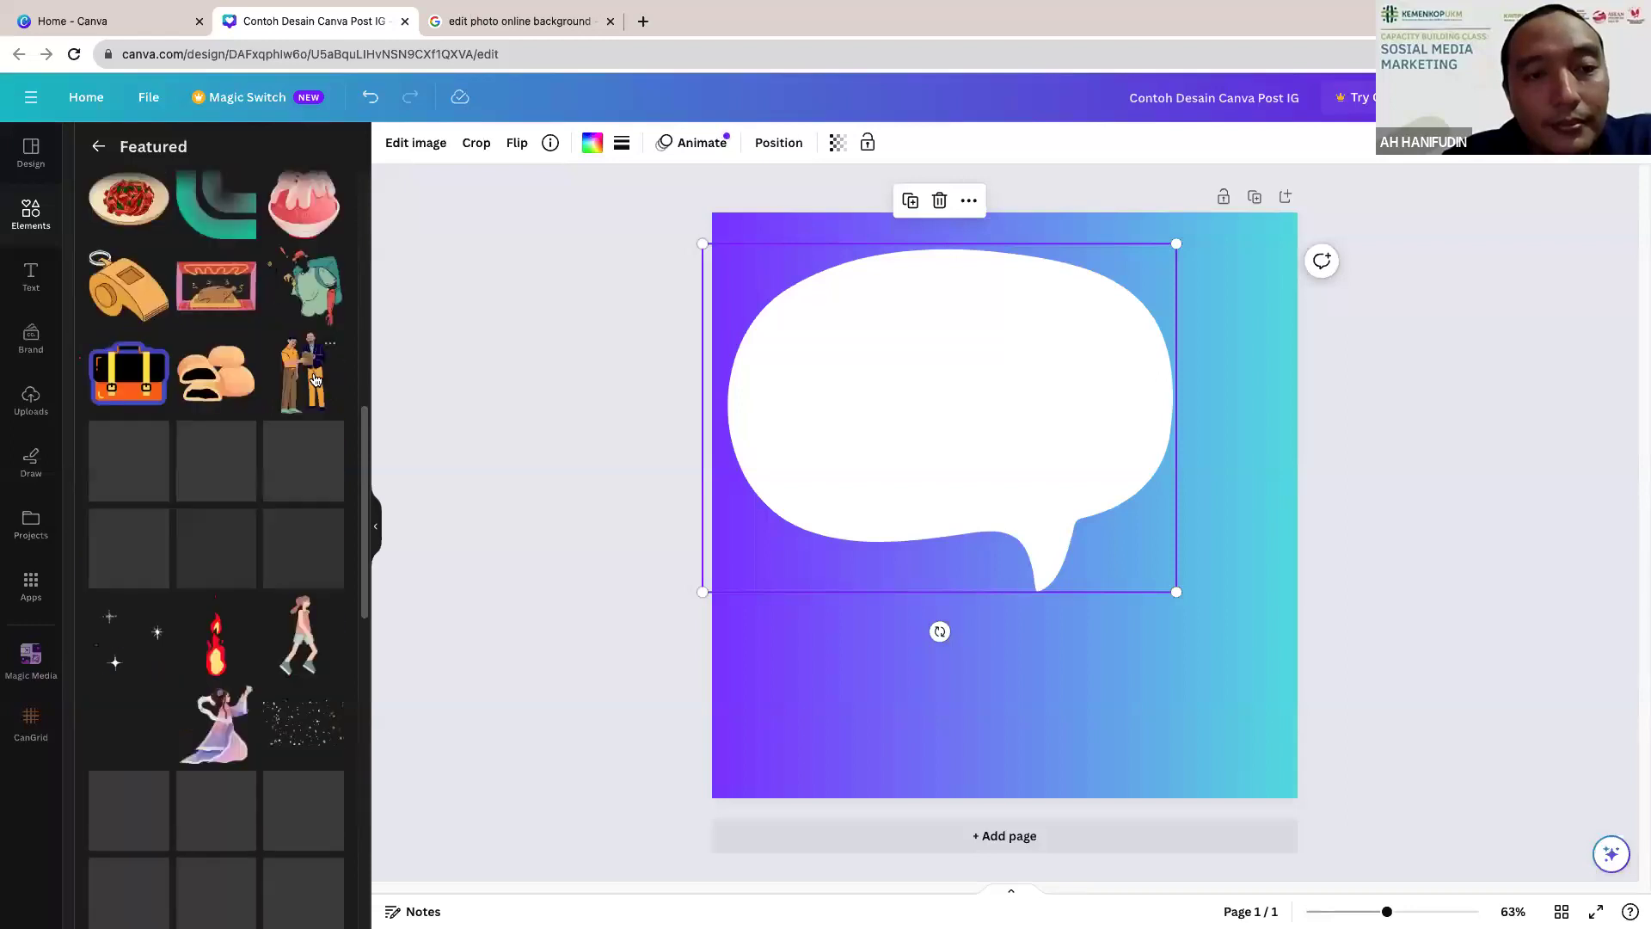
pyautogui.click(303, 371)
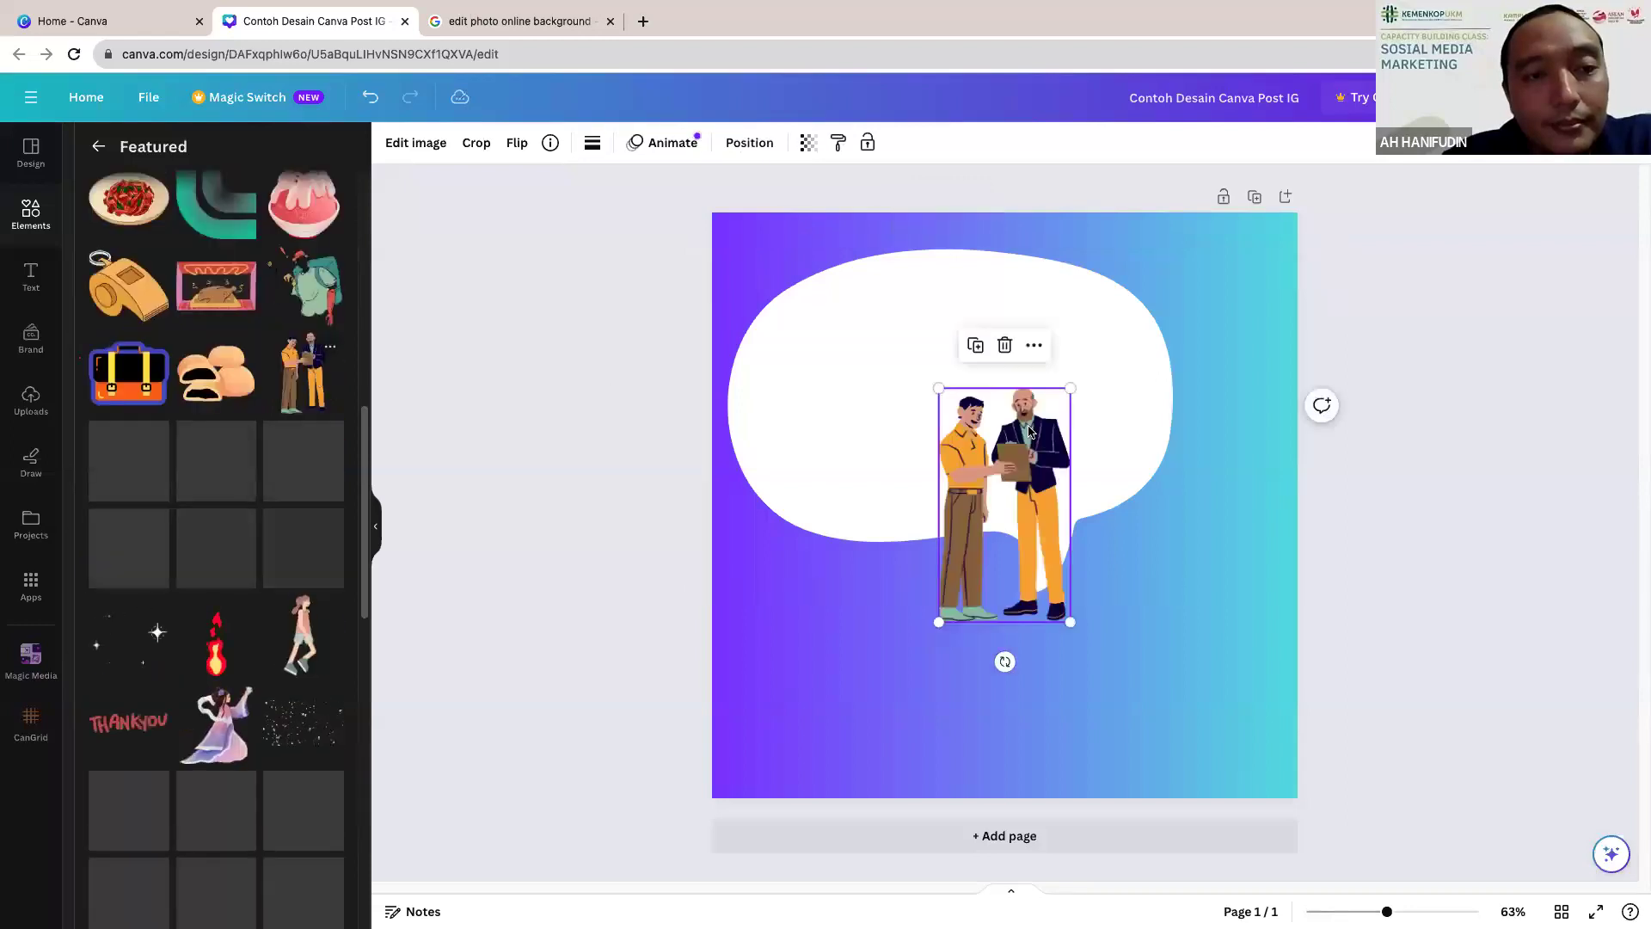
pyautogui.moveTo(1003, 462); pyautogui.dragTo(1135, 614)
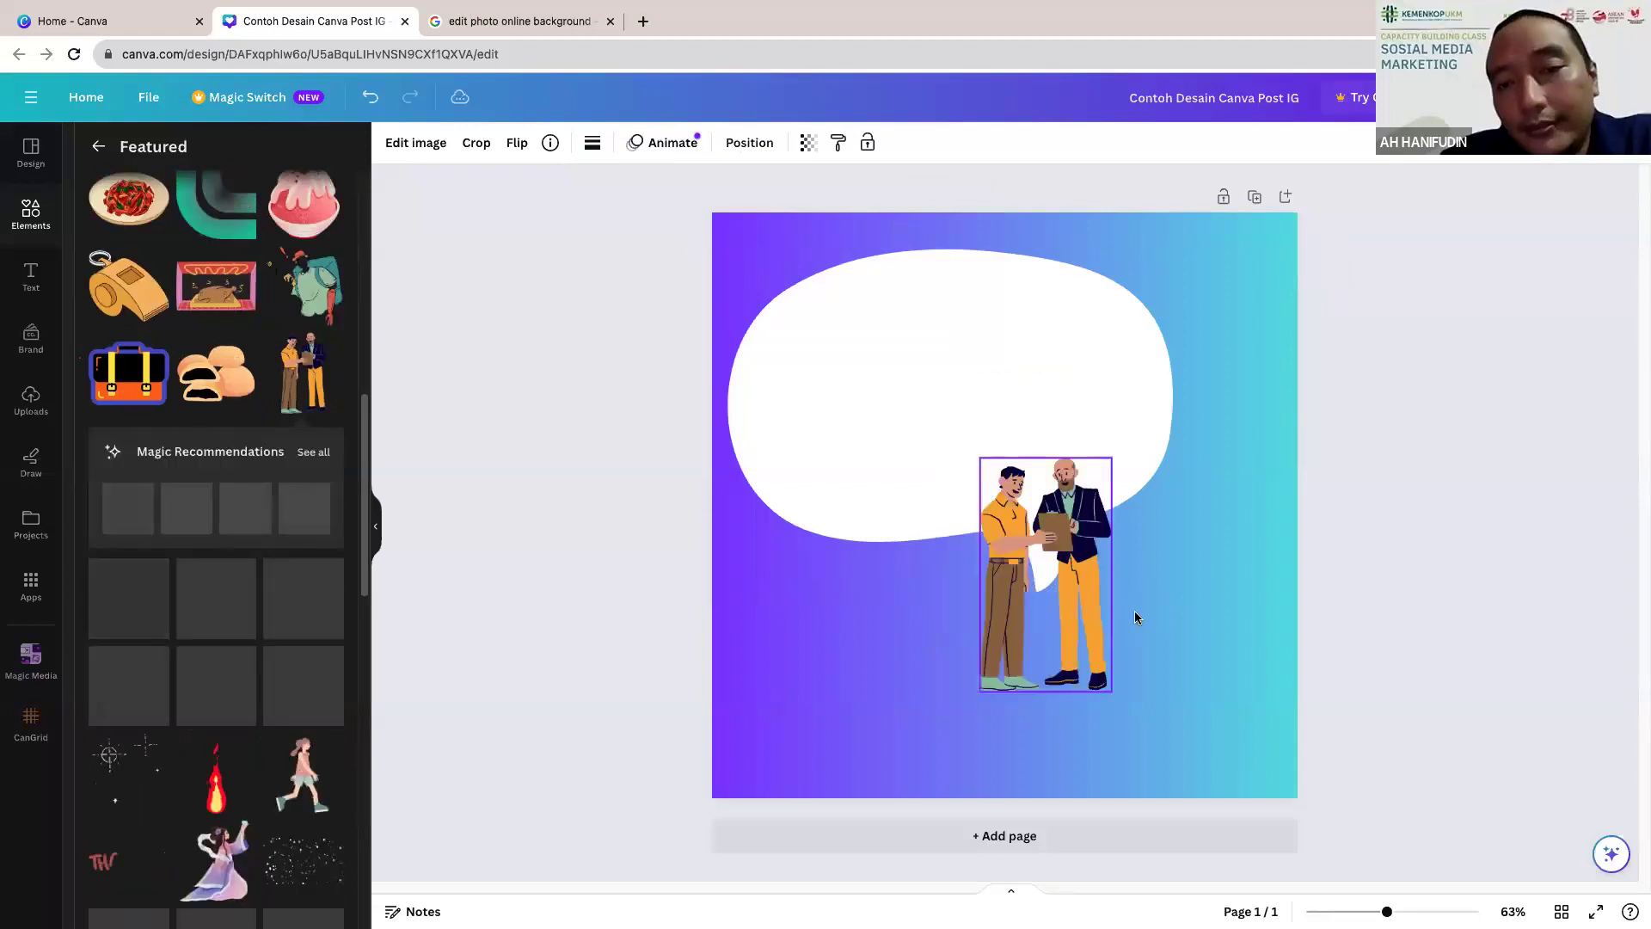
pyautogui.moveTo(1075, 619); pyautogui.dragTo(1161, 701)
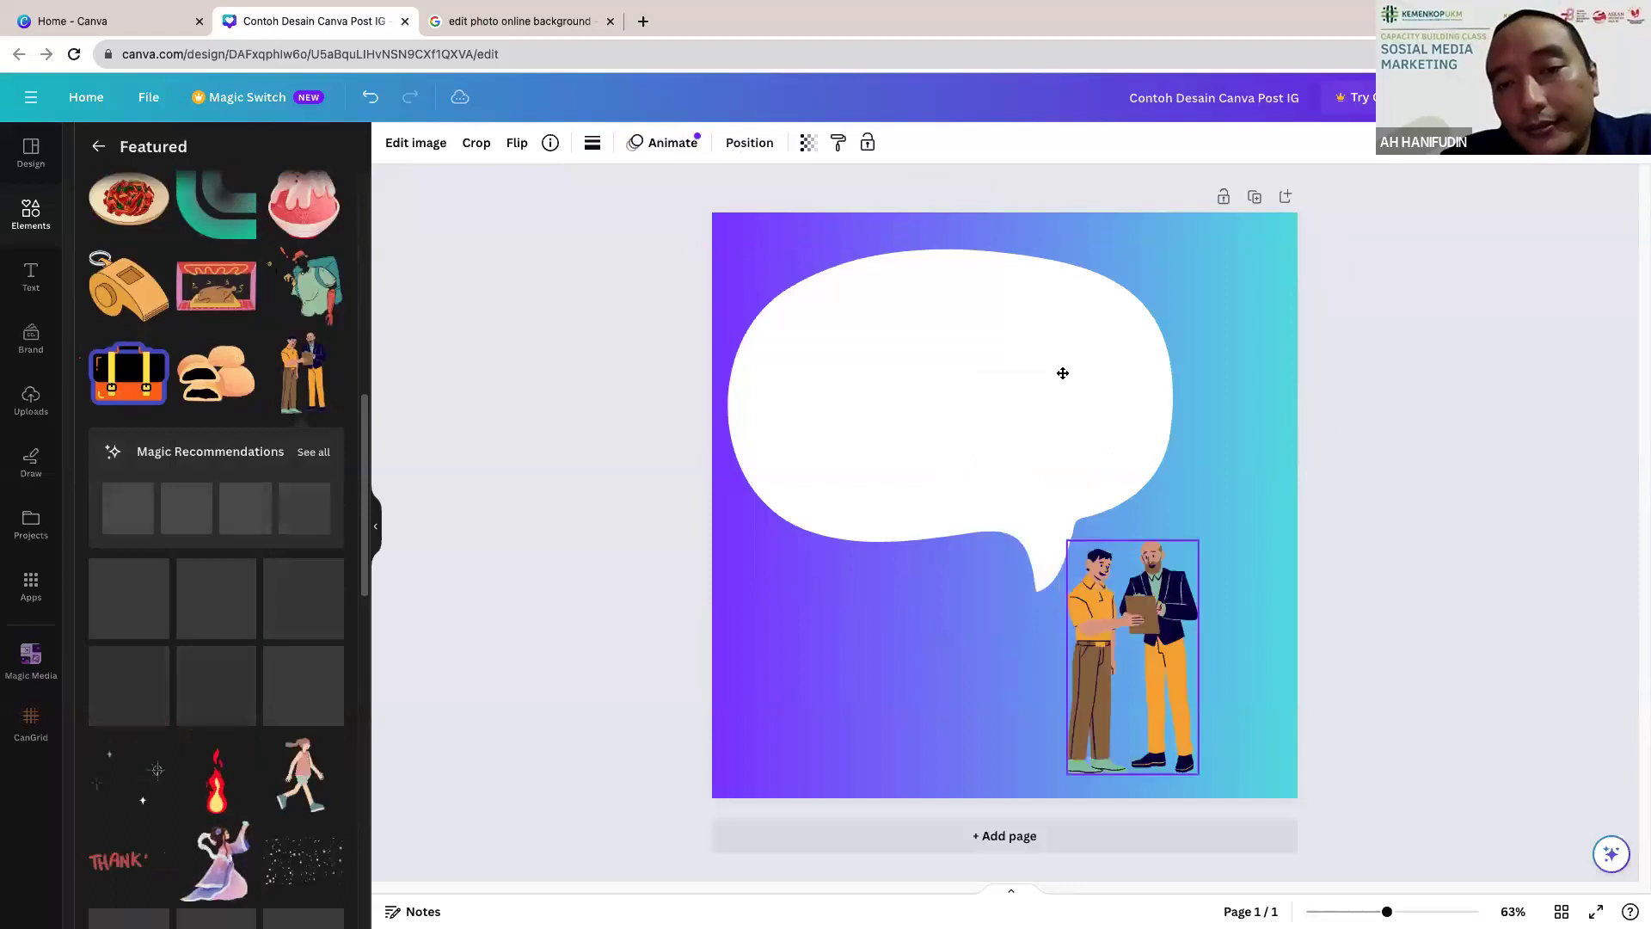
# Step: Move the speech bubble so its tail points at the two men, and shrink it slightly to fit within the page
pyautogui.moveTo(1079, 361); pyautogui.dragTo(962, 291)
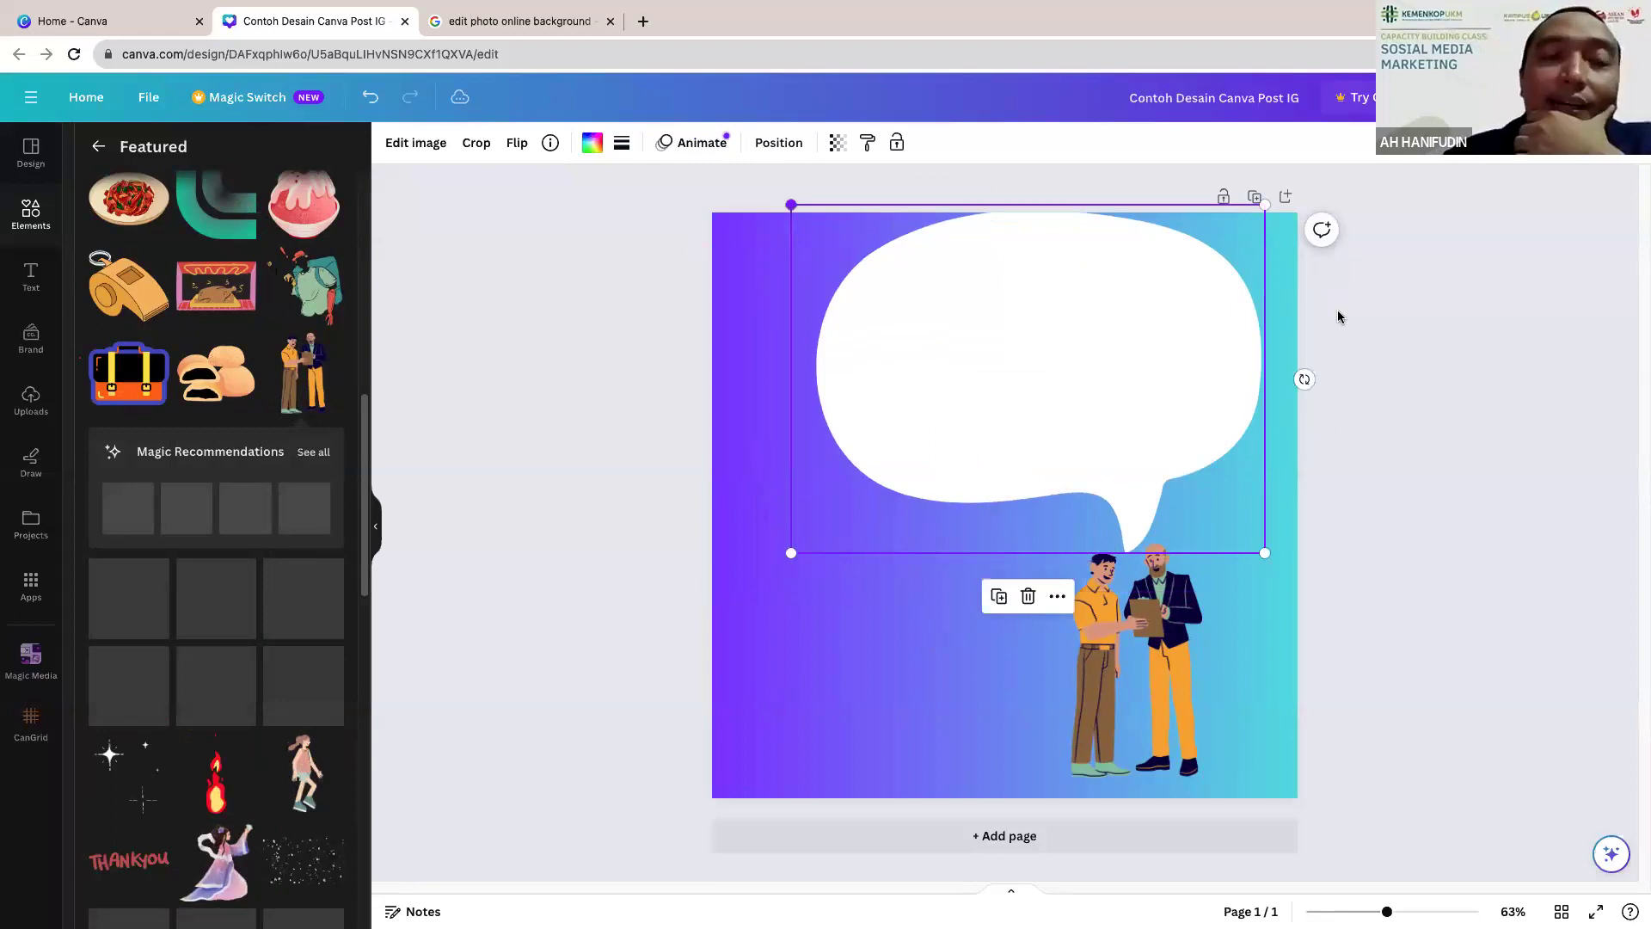
pyautogui.hotkey('ctrl', 'z')
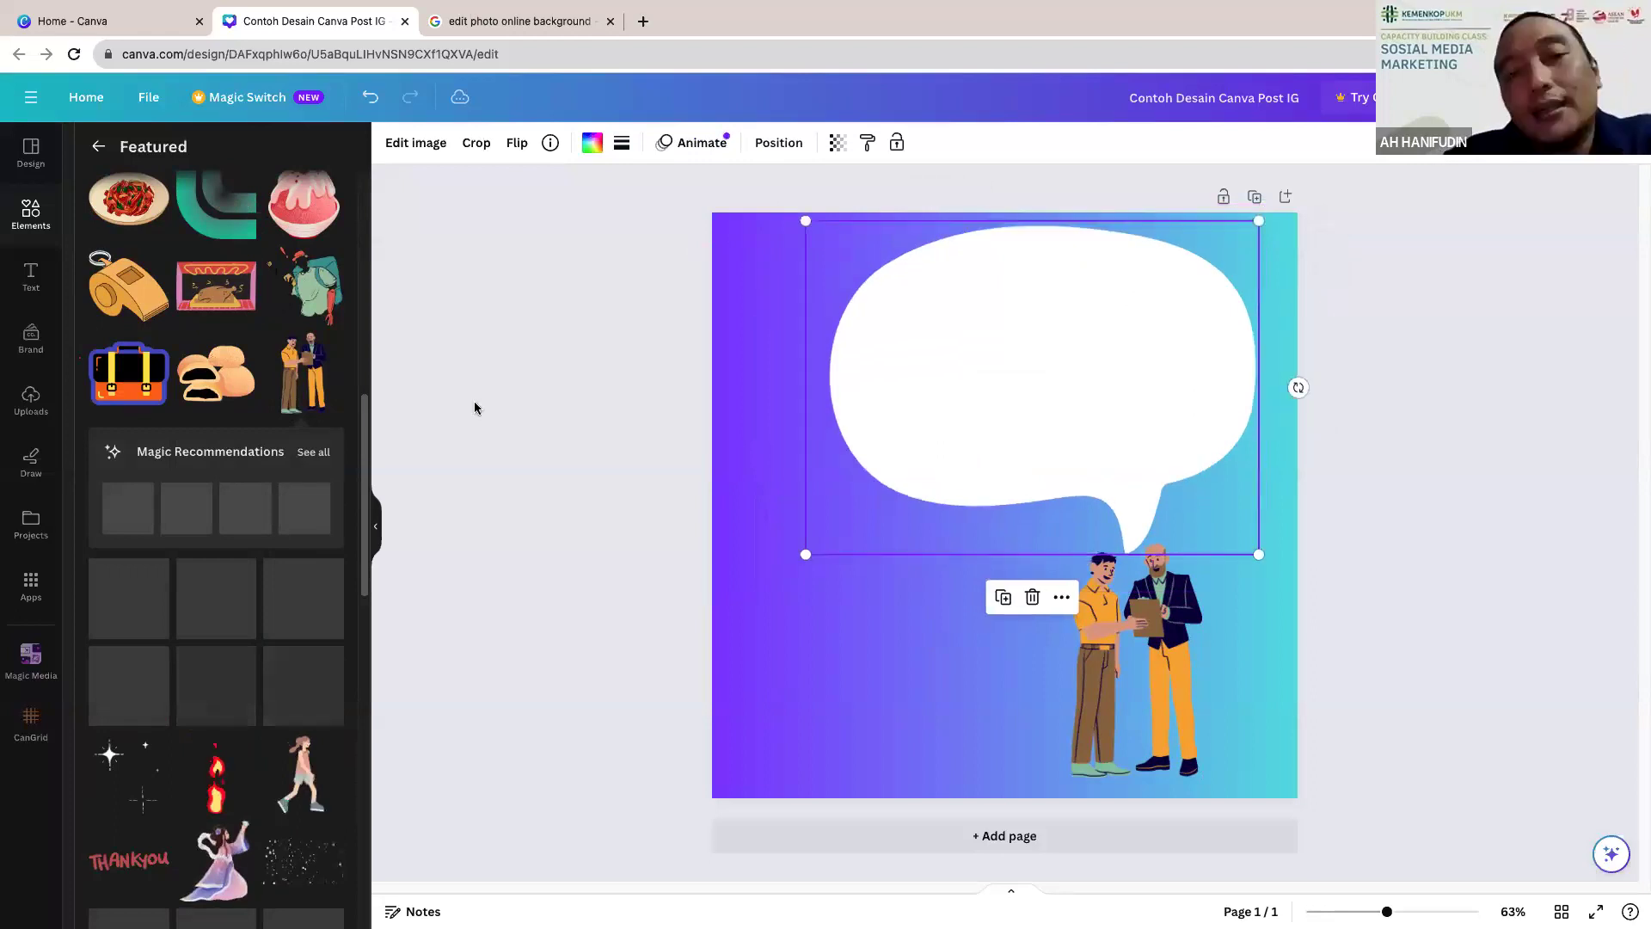
pyautogui.click(478, 407)
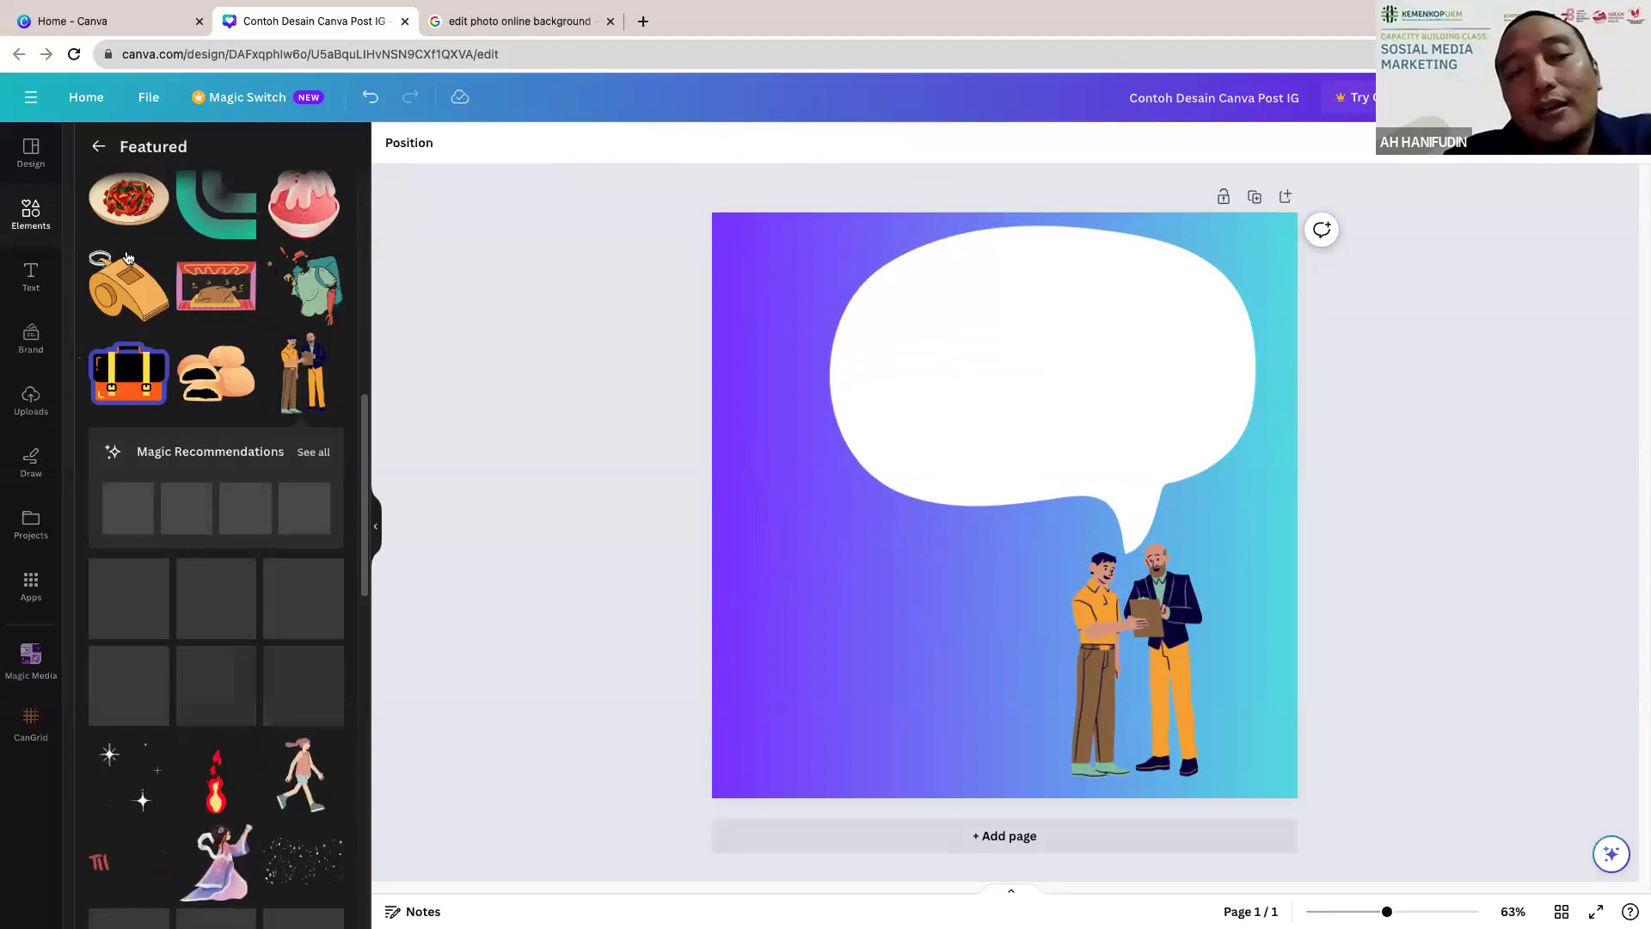
# Step: Add a heading to the page reading "Bingung Ingin Mulai Usaha?"
pyautogui.click(31, 277)
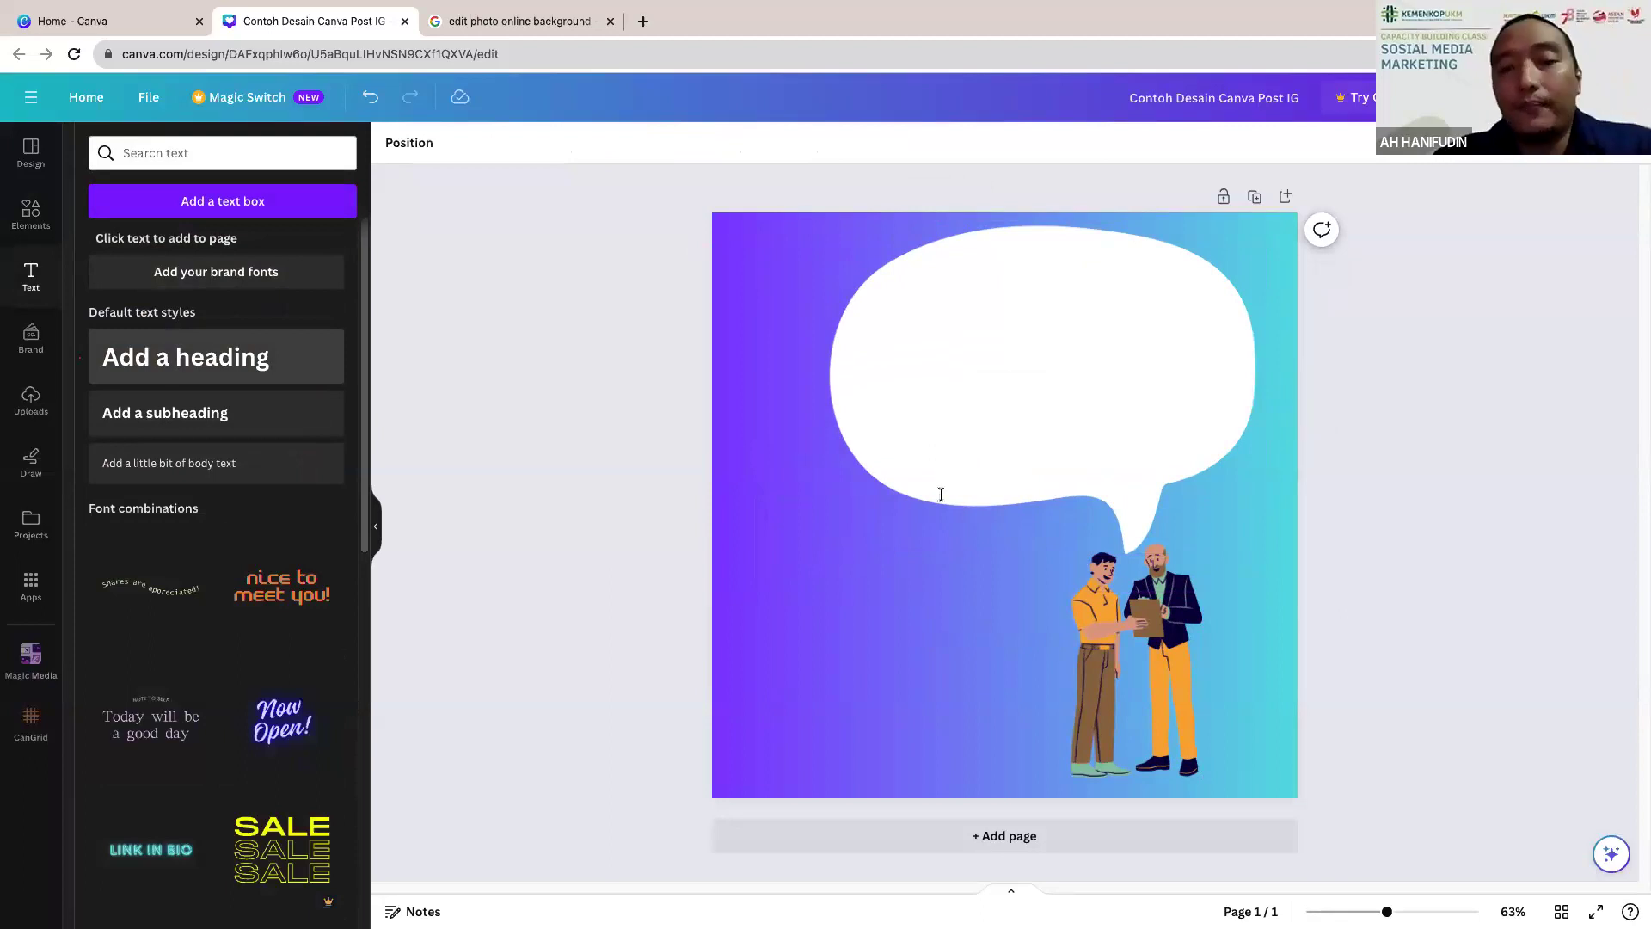
pyautogui.write('t')
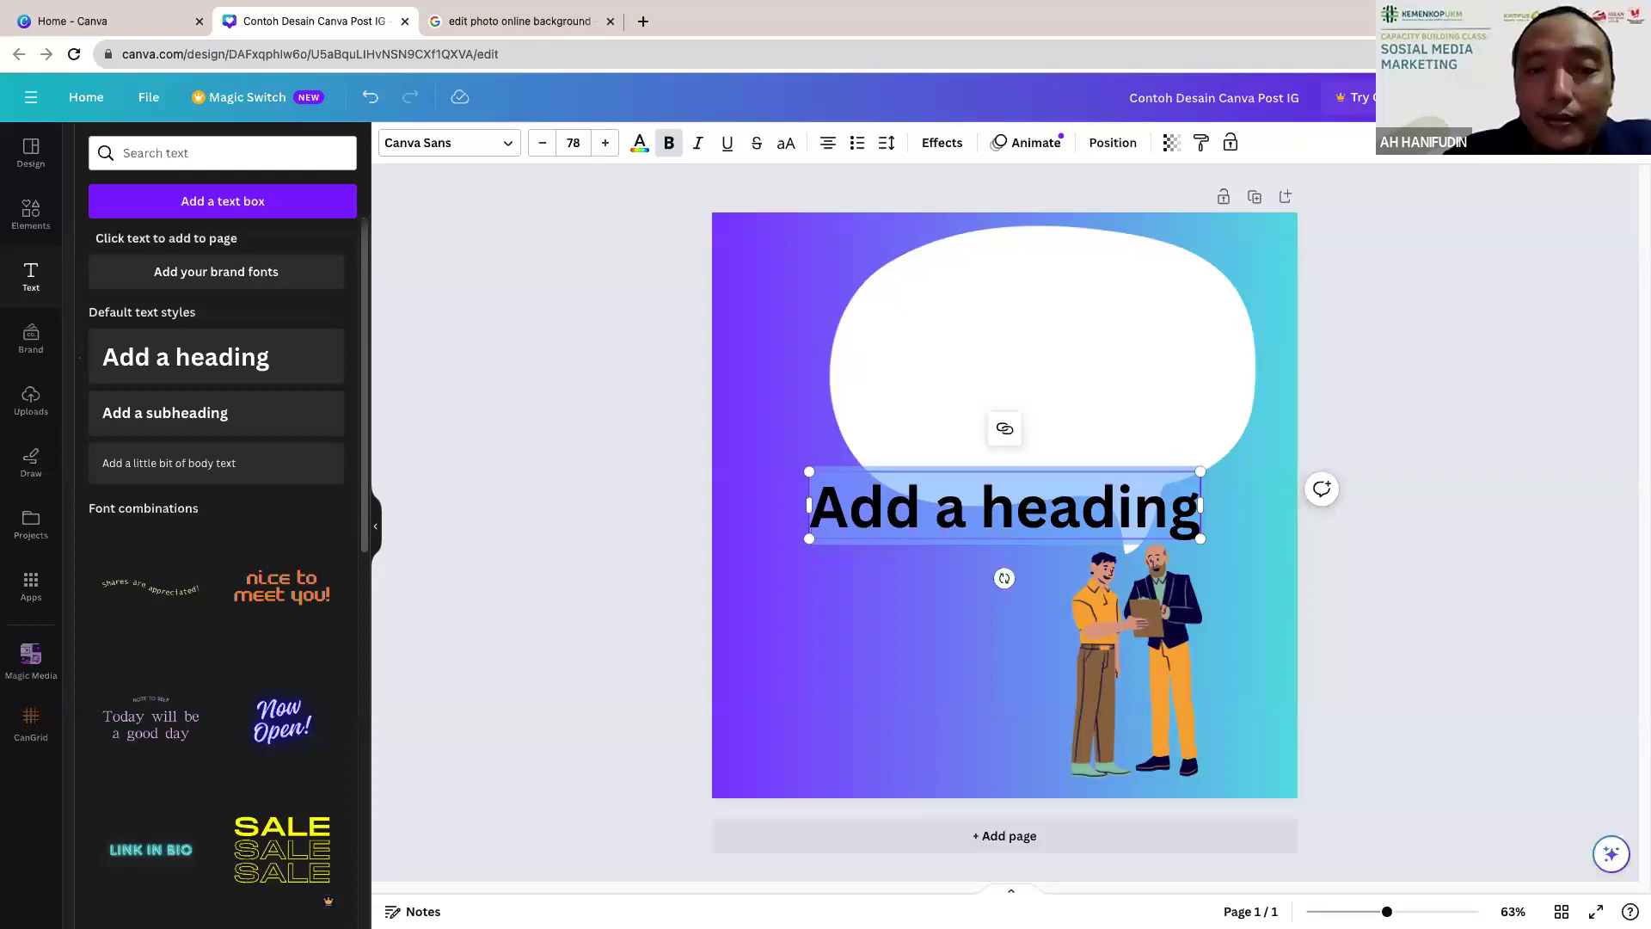
pyautogui.write('Bin')
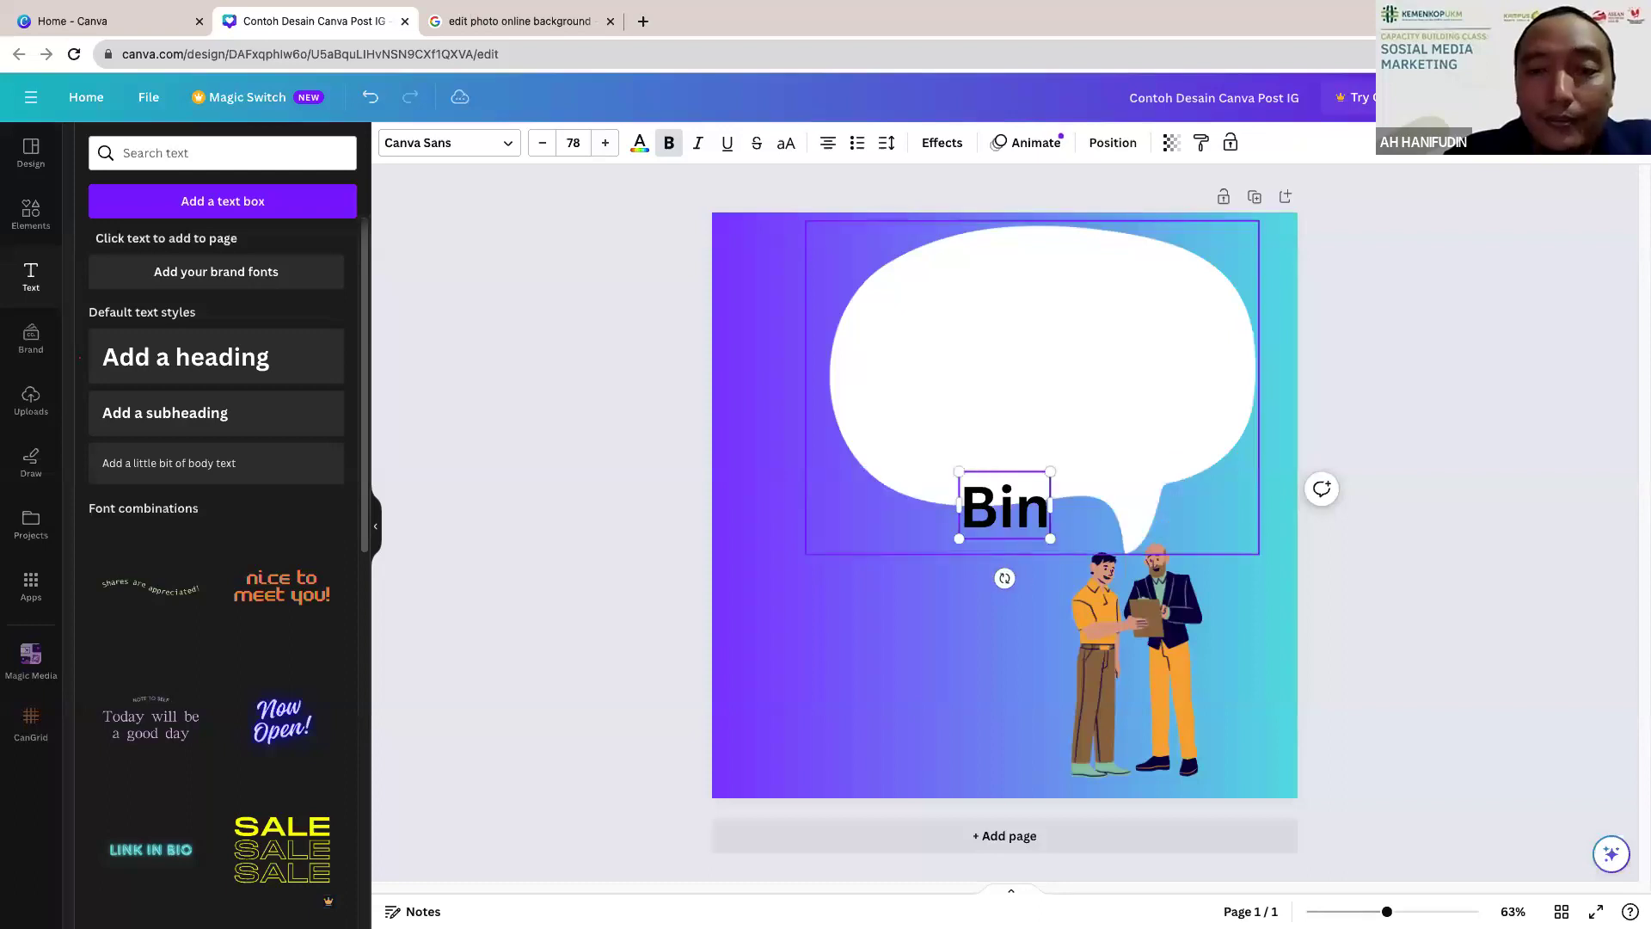
pyautogui.write('gung I')
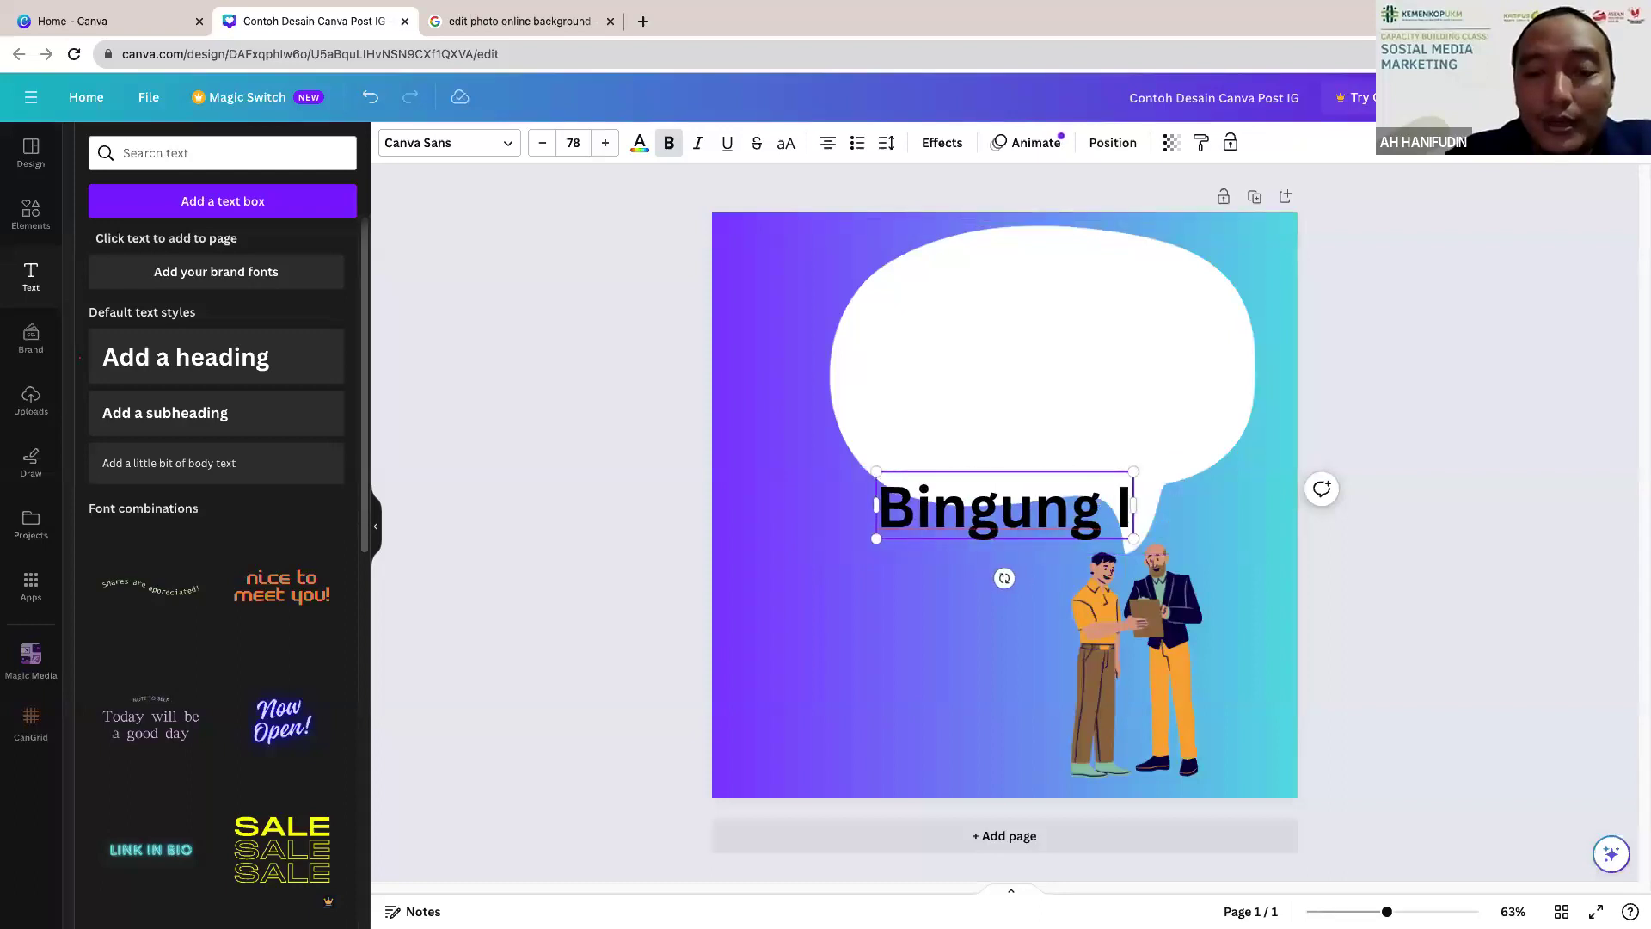
pyautogui.write('ngin')
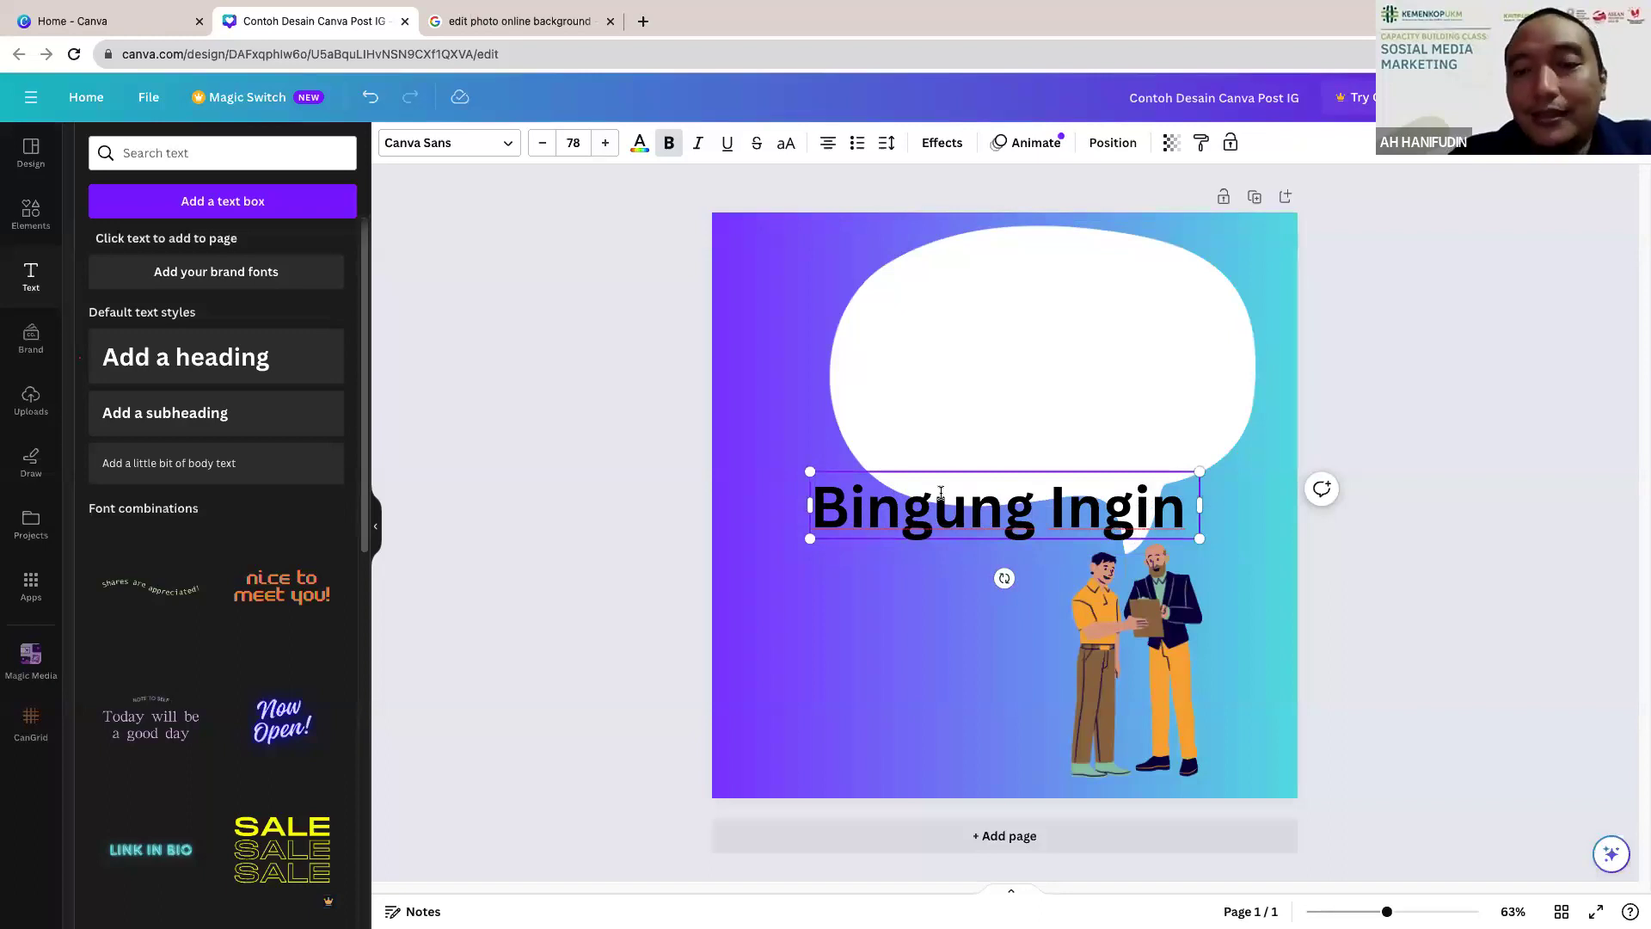
pyautogui.write('Mulai Usaha?')
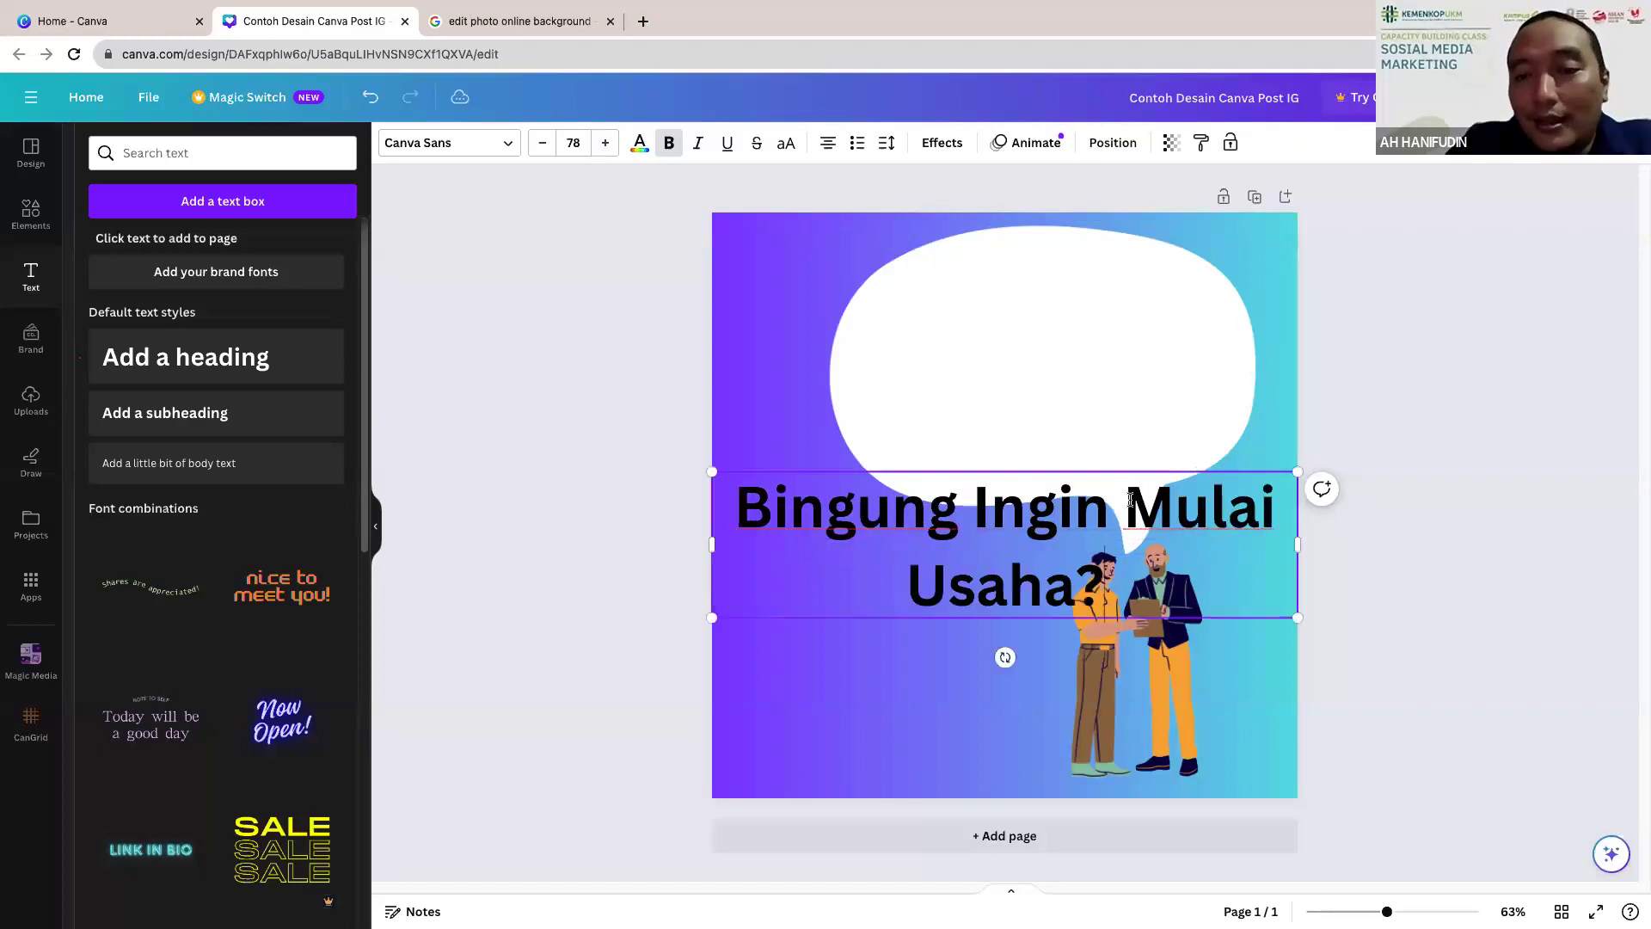
# Step: Break the heading onto a second line before "Mulai" and move it into the middle of the white speech bubble
pyautogui.click(1128, 506)
pyautogui.press('Return')
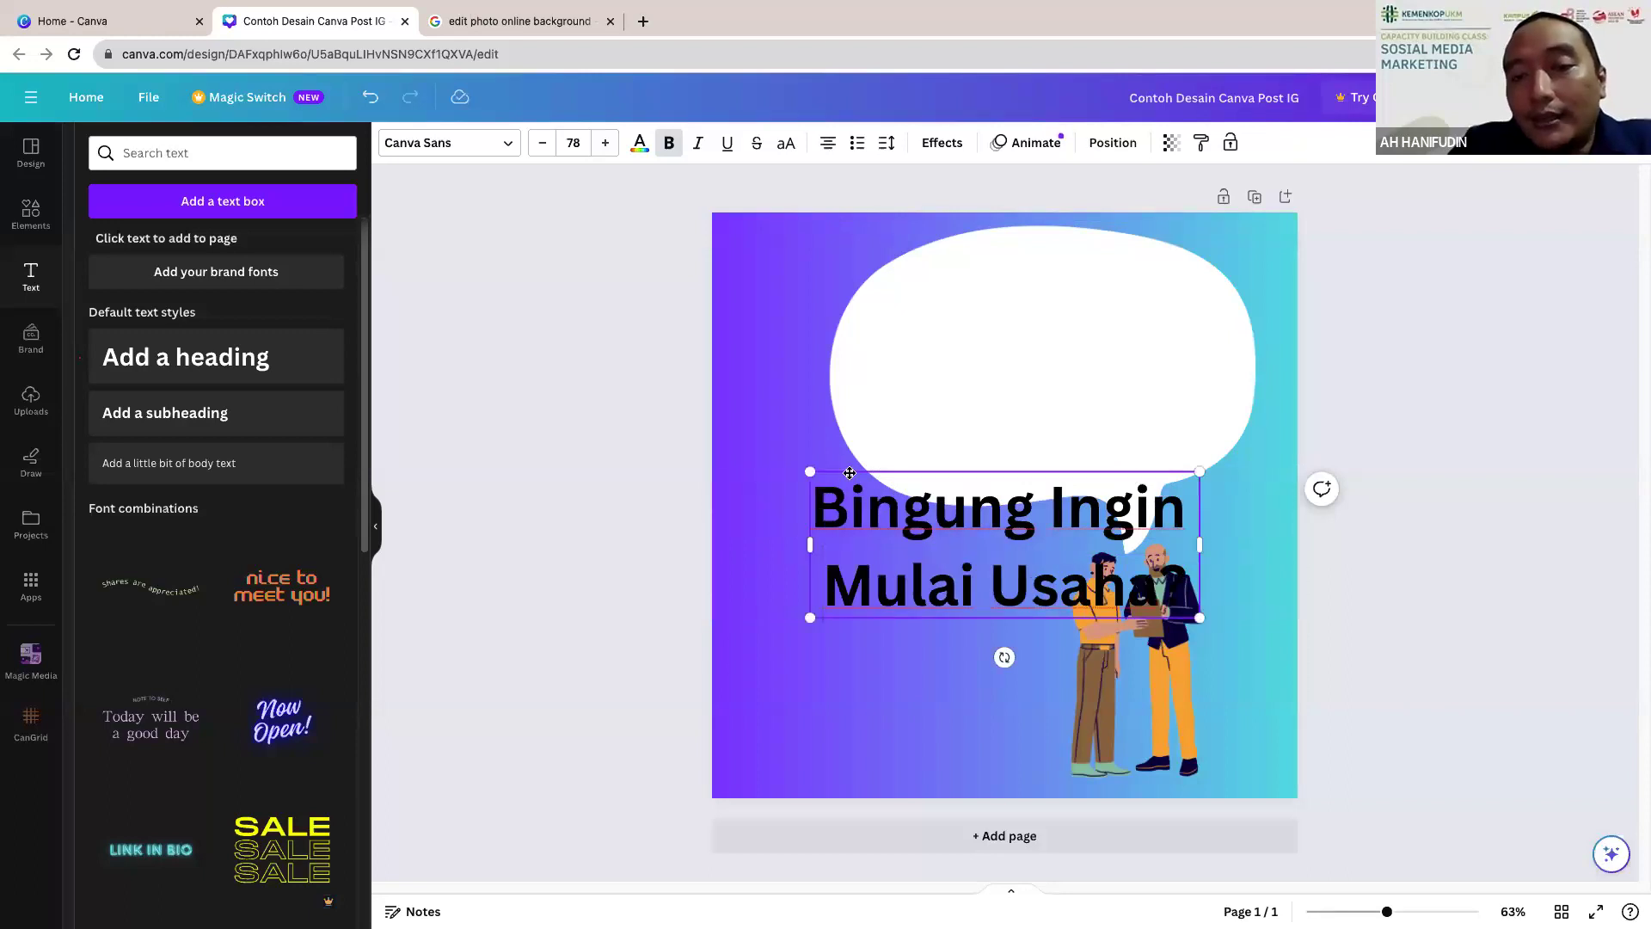
pyautogui.moveTo(998, 542); pyautogui.dragTo(1155, 386)
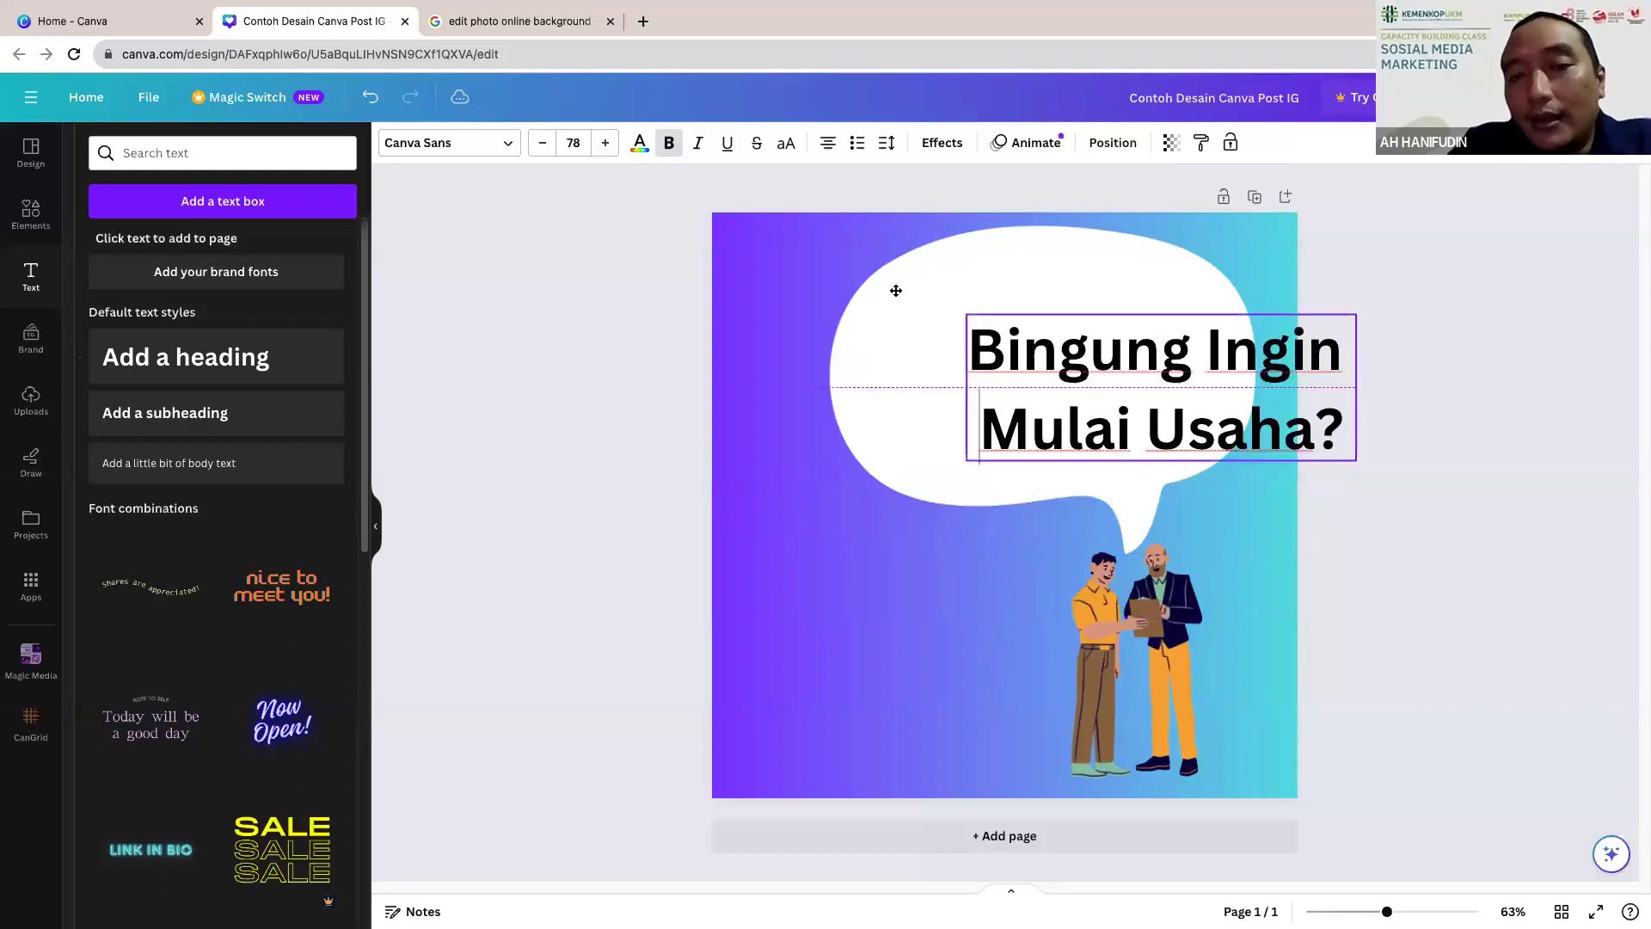
pyautogui.moveTo(896, 291); pyautogui.dragTo(978, 248)
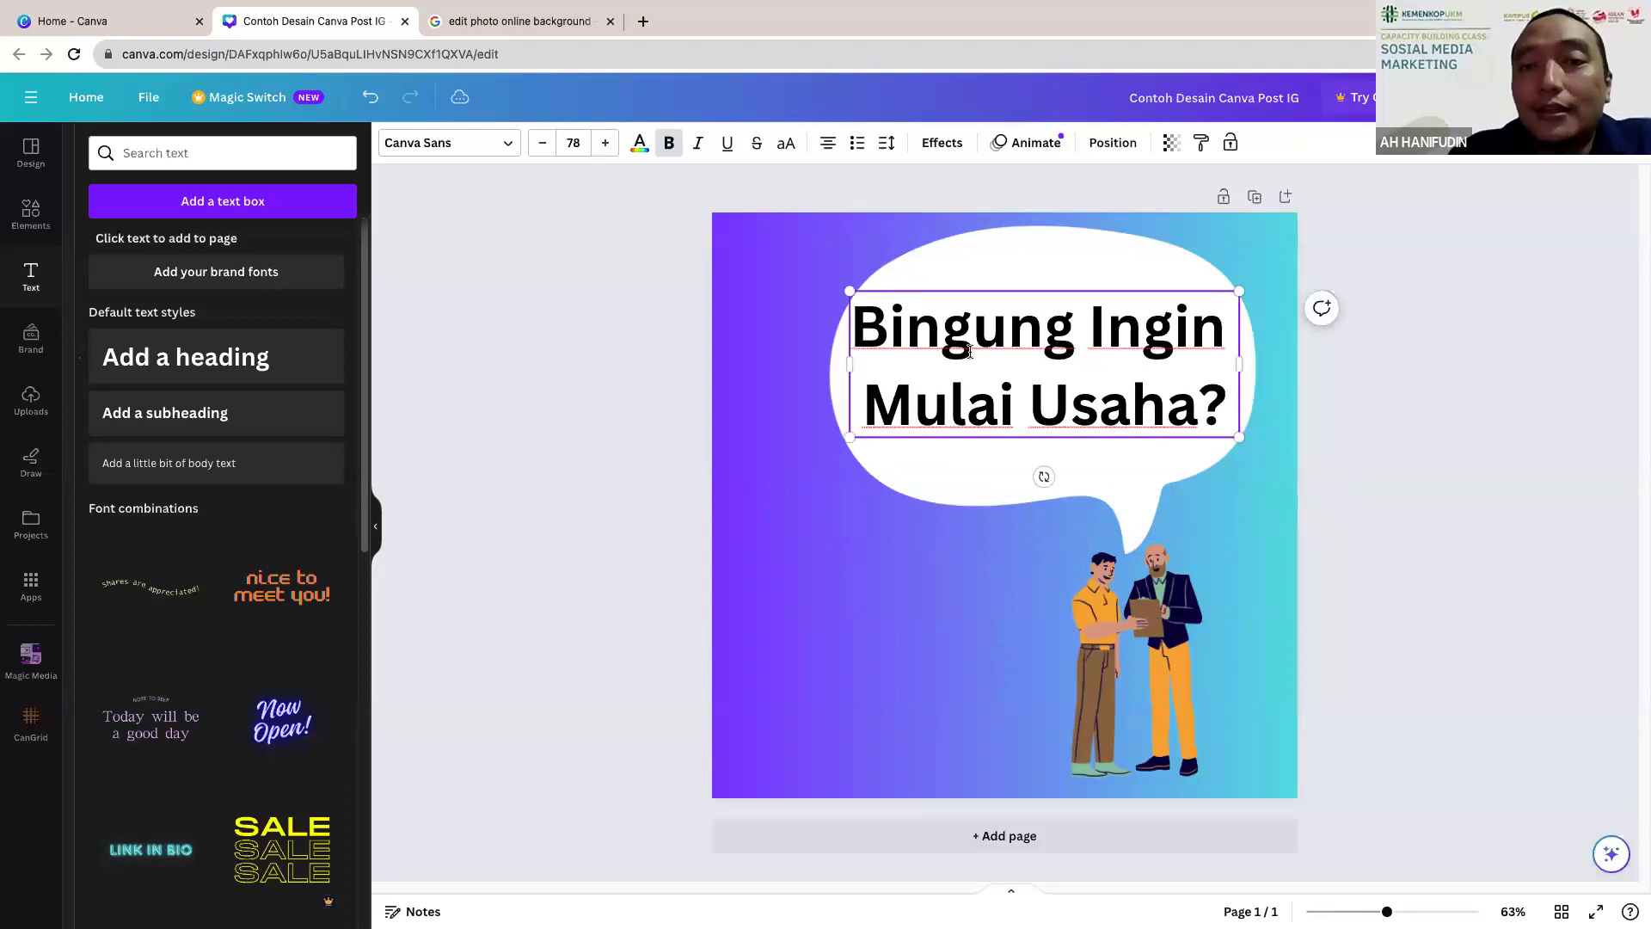
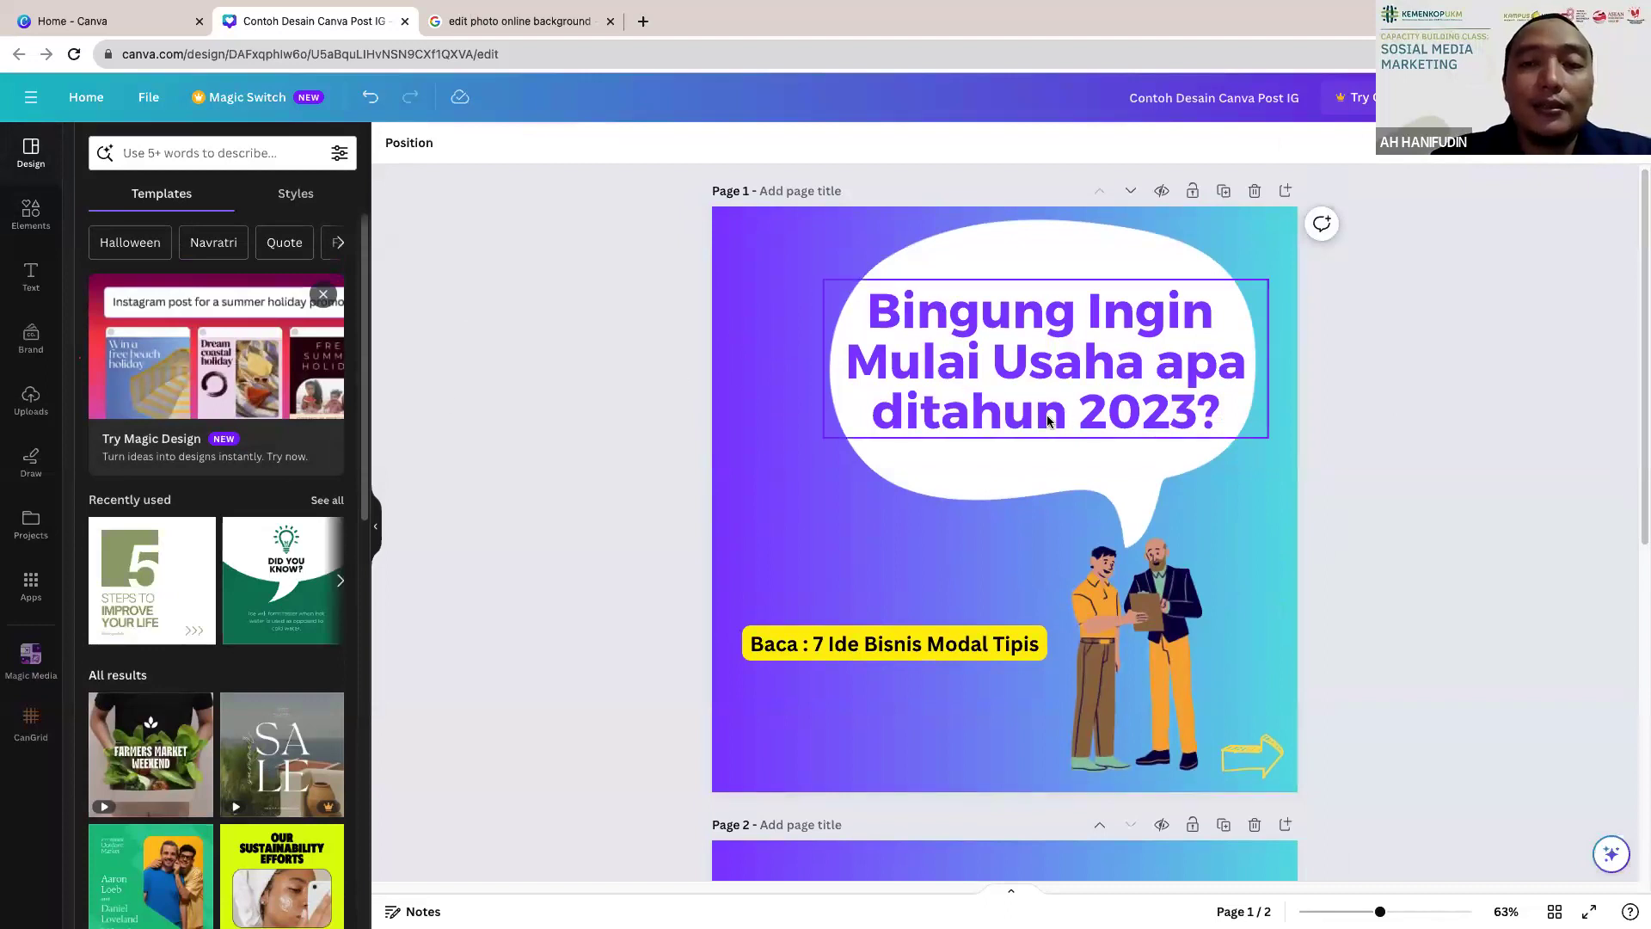
pyautogui.scroll(-8, 1045, 421)
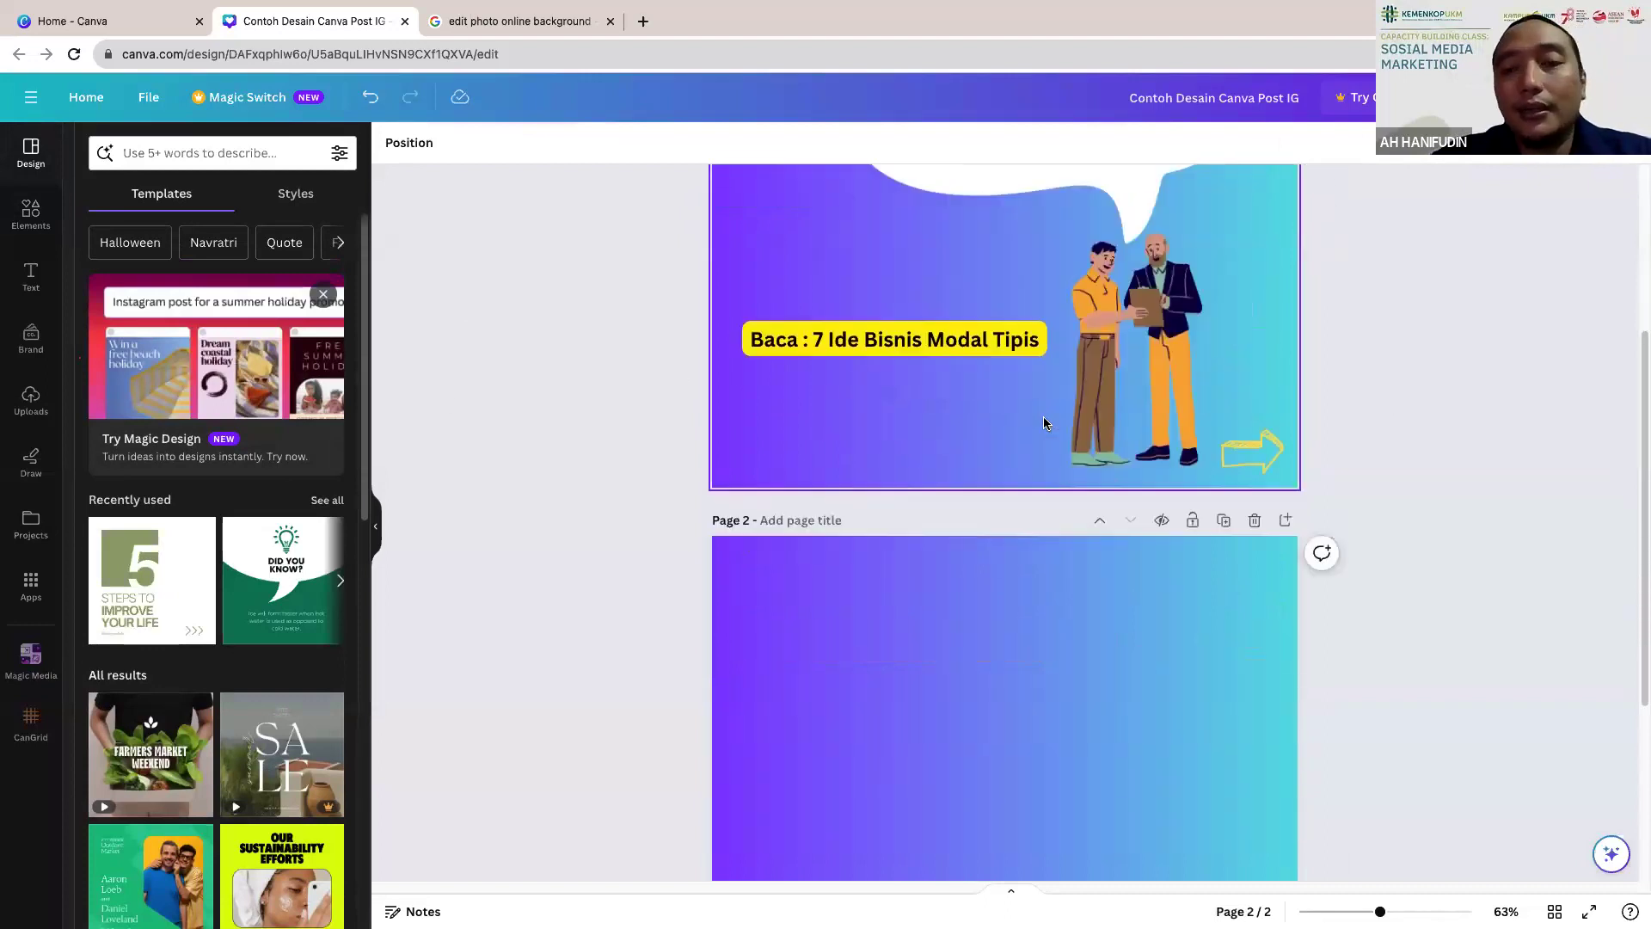
pyautogui.scroll(8, 1044, 421)
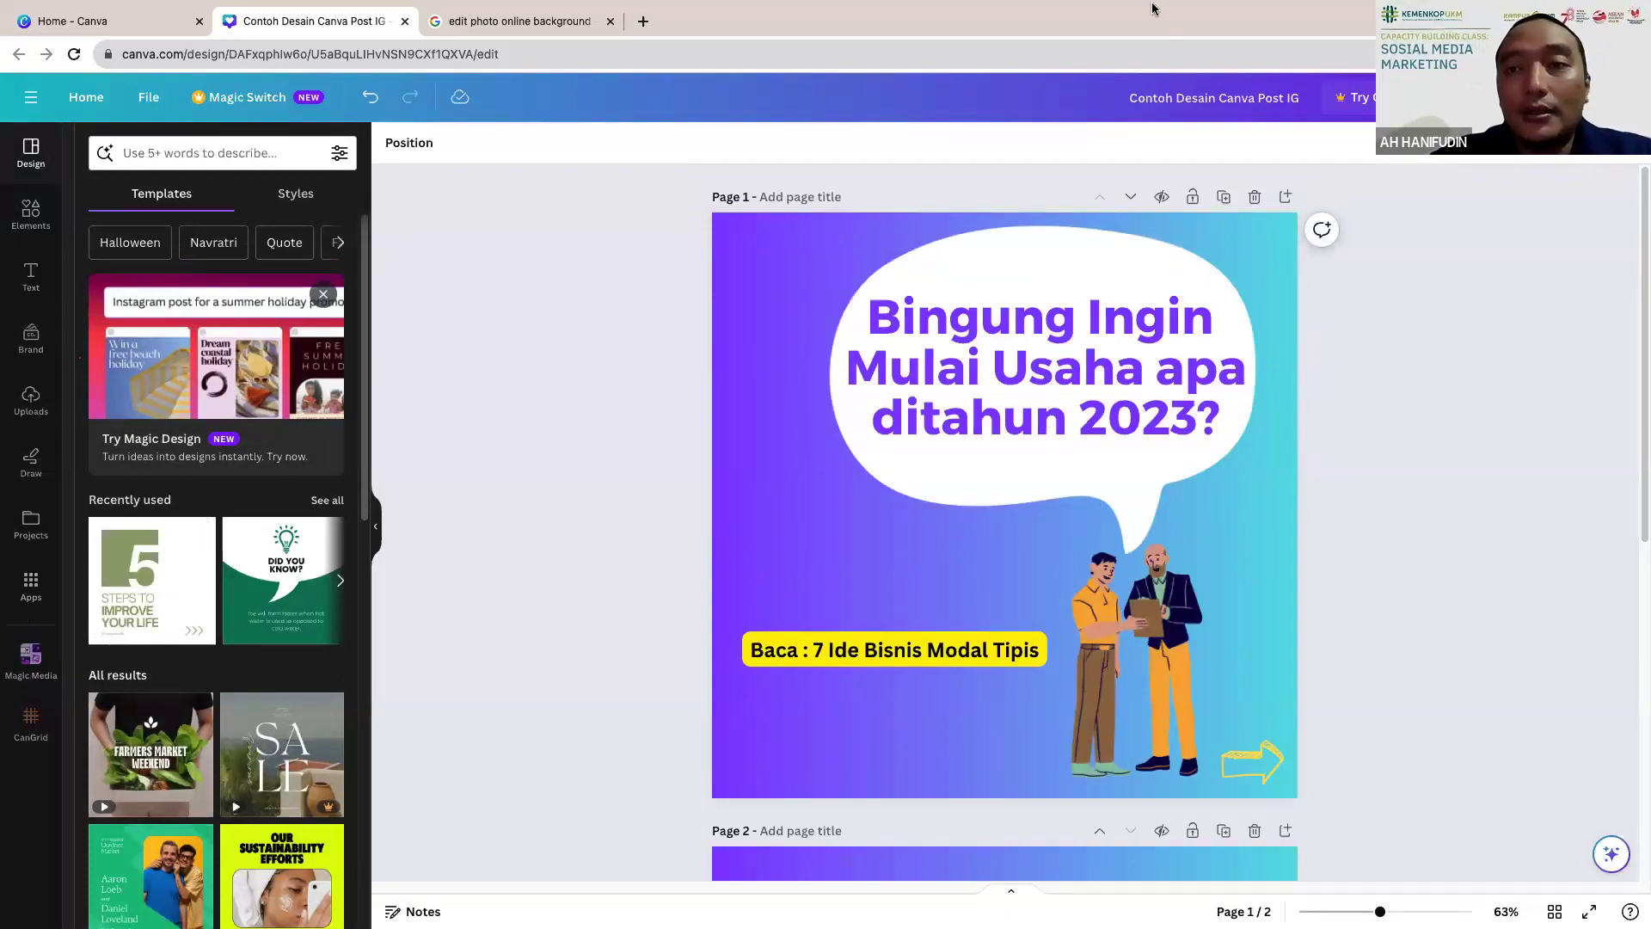
pyautogui.moveTo(1152, 9)
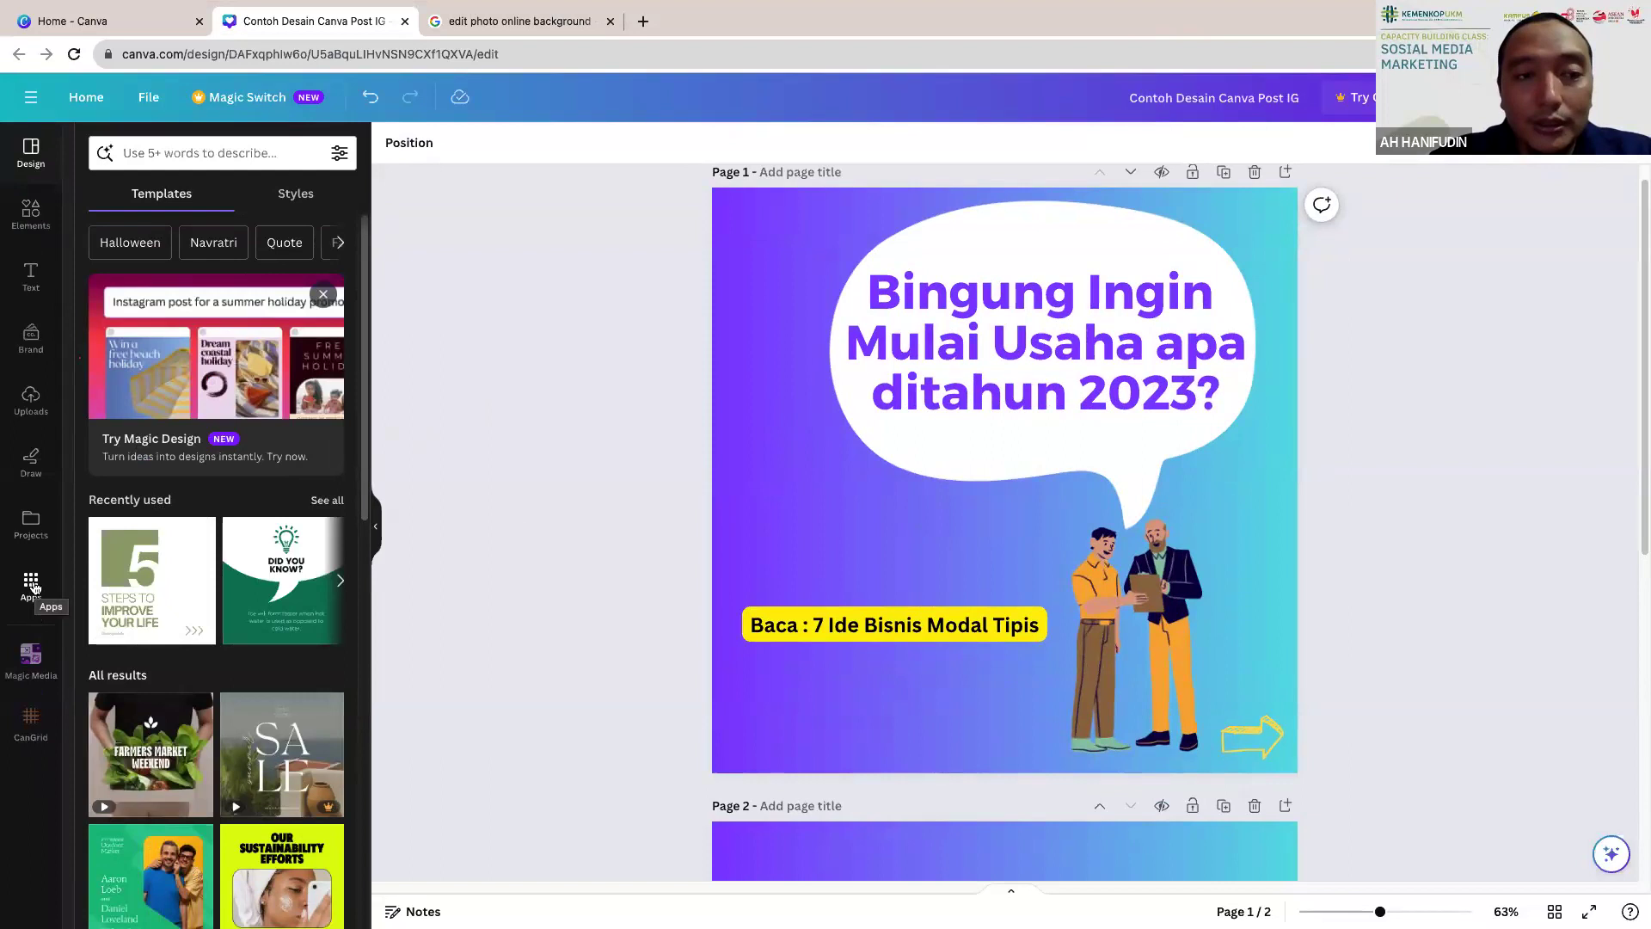
# Step: Select the empty gradient background of page 2 and open the Magic Media text-to-image generator
pyautogui.scroll(-5, 670, 688)
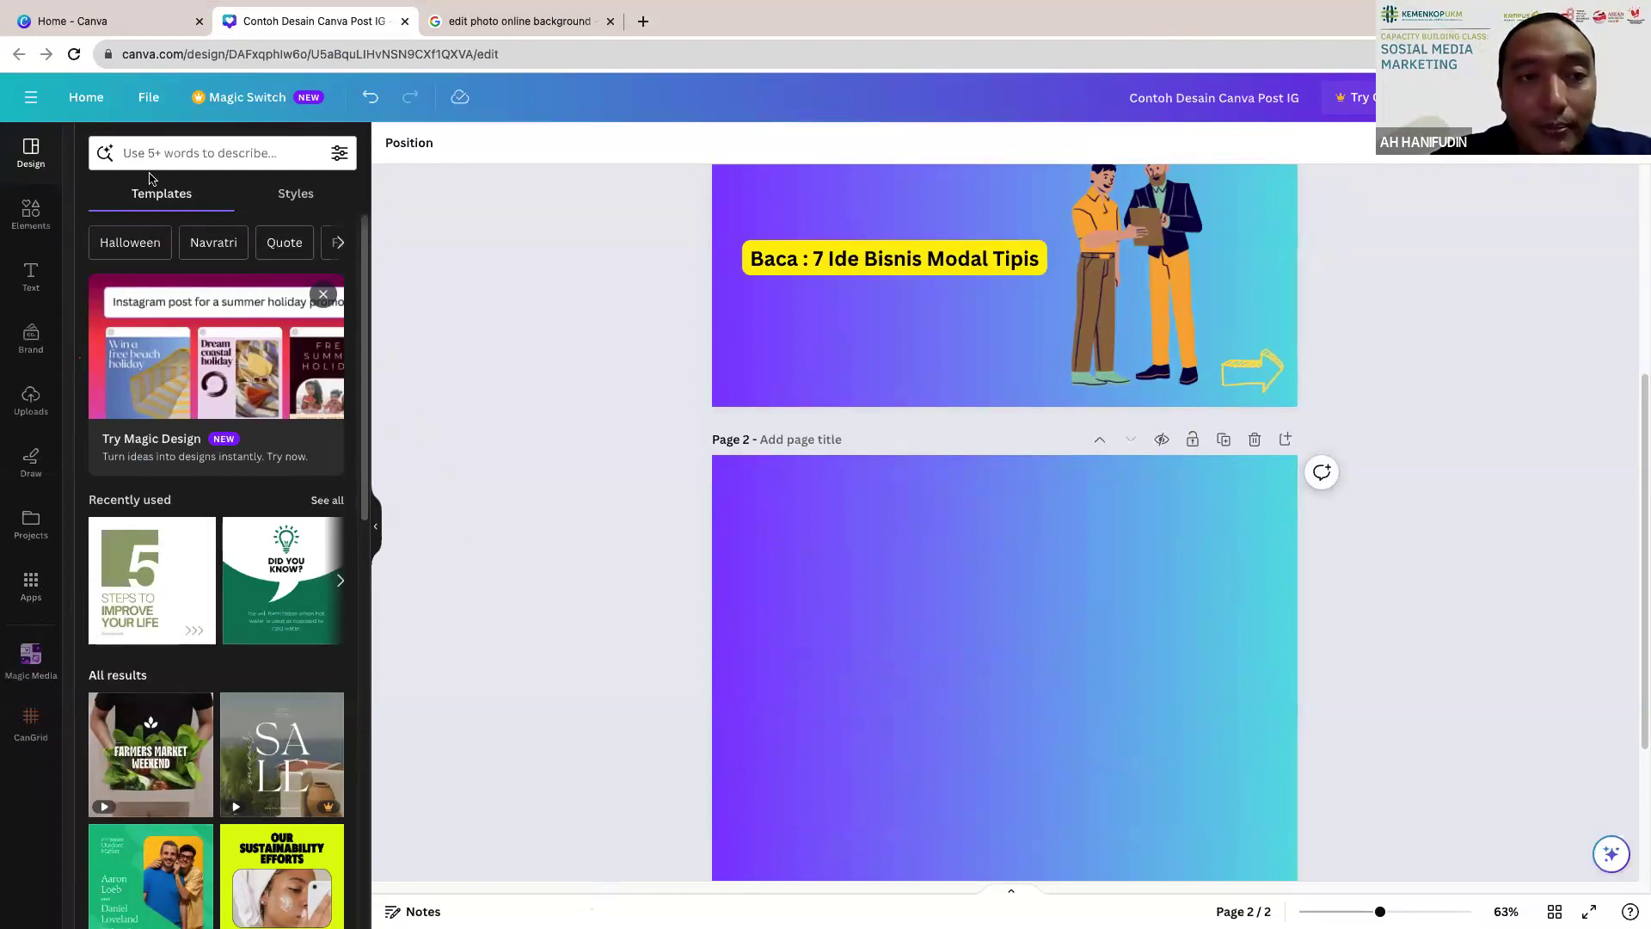
pyautogui.click(896, 608)
pyautogui.click(31, 584)
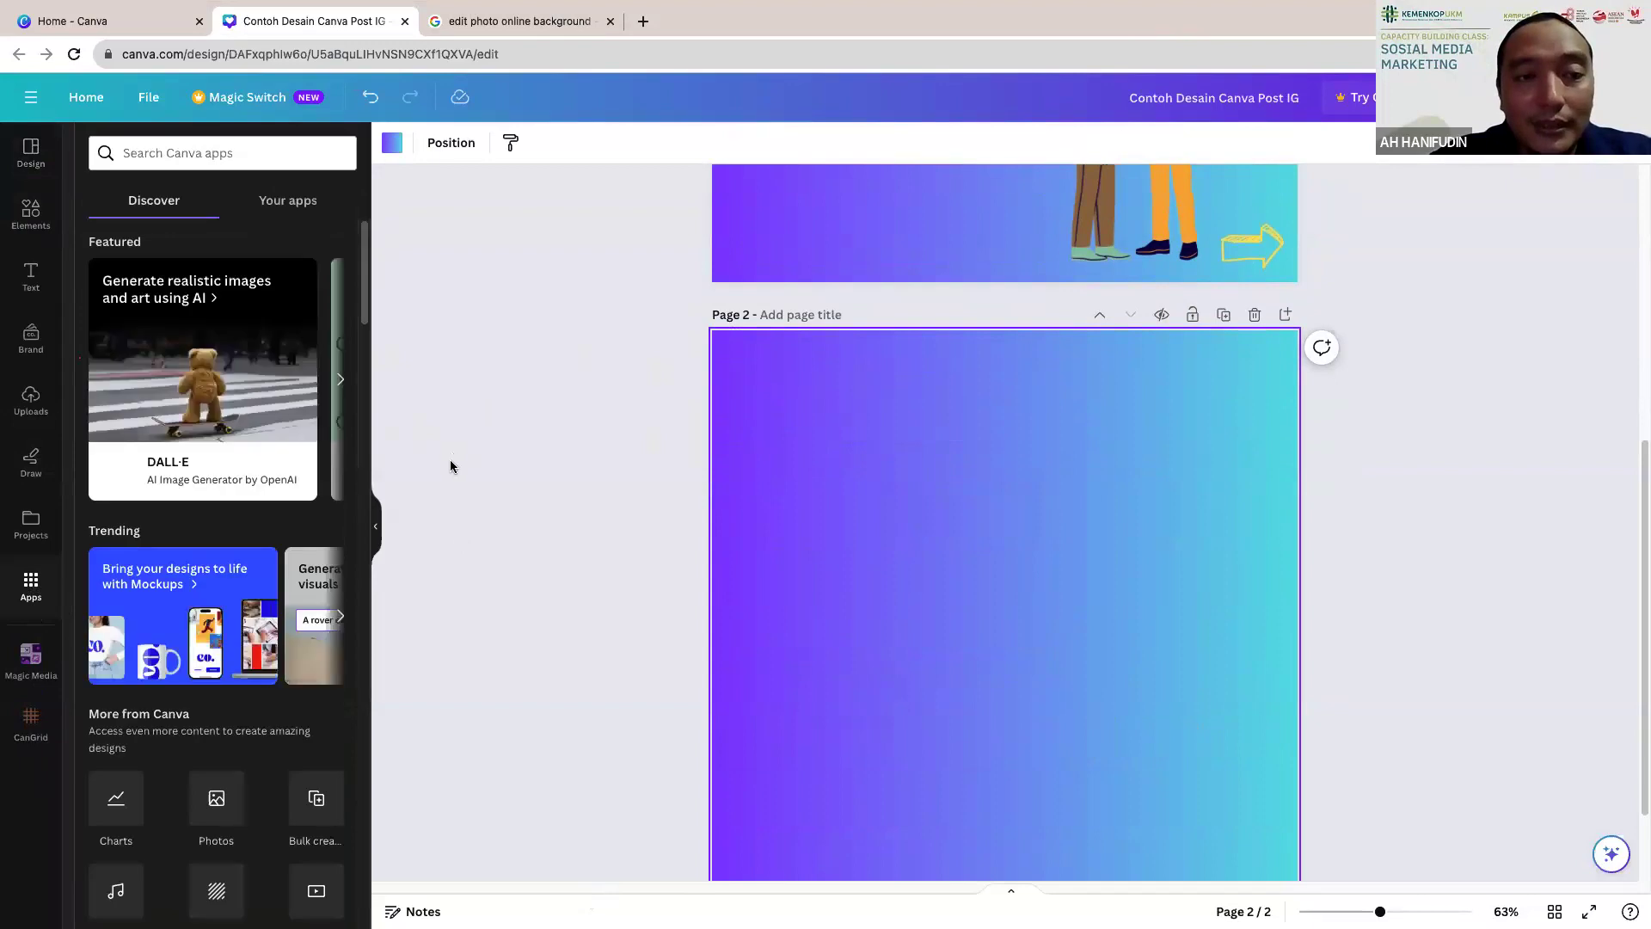
pyautogui.scroll(-2, 291, 527)
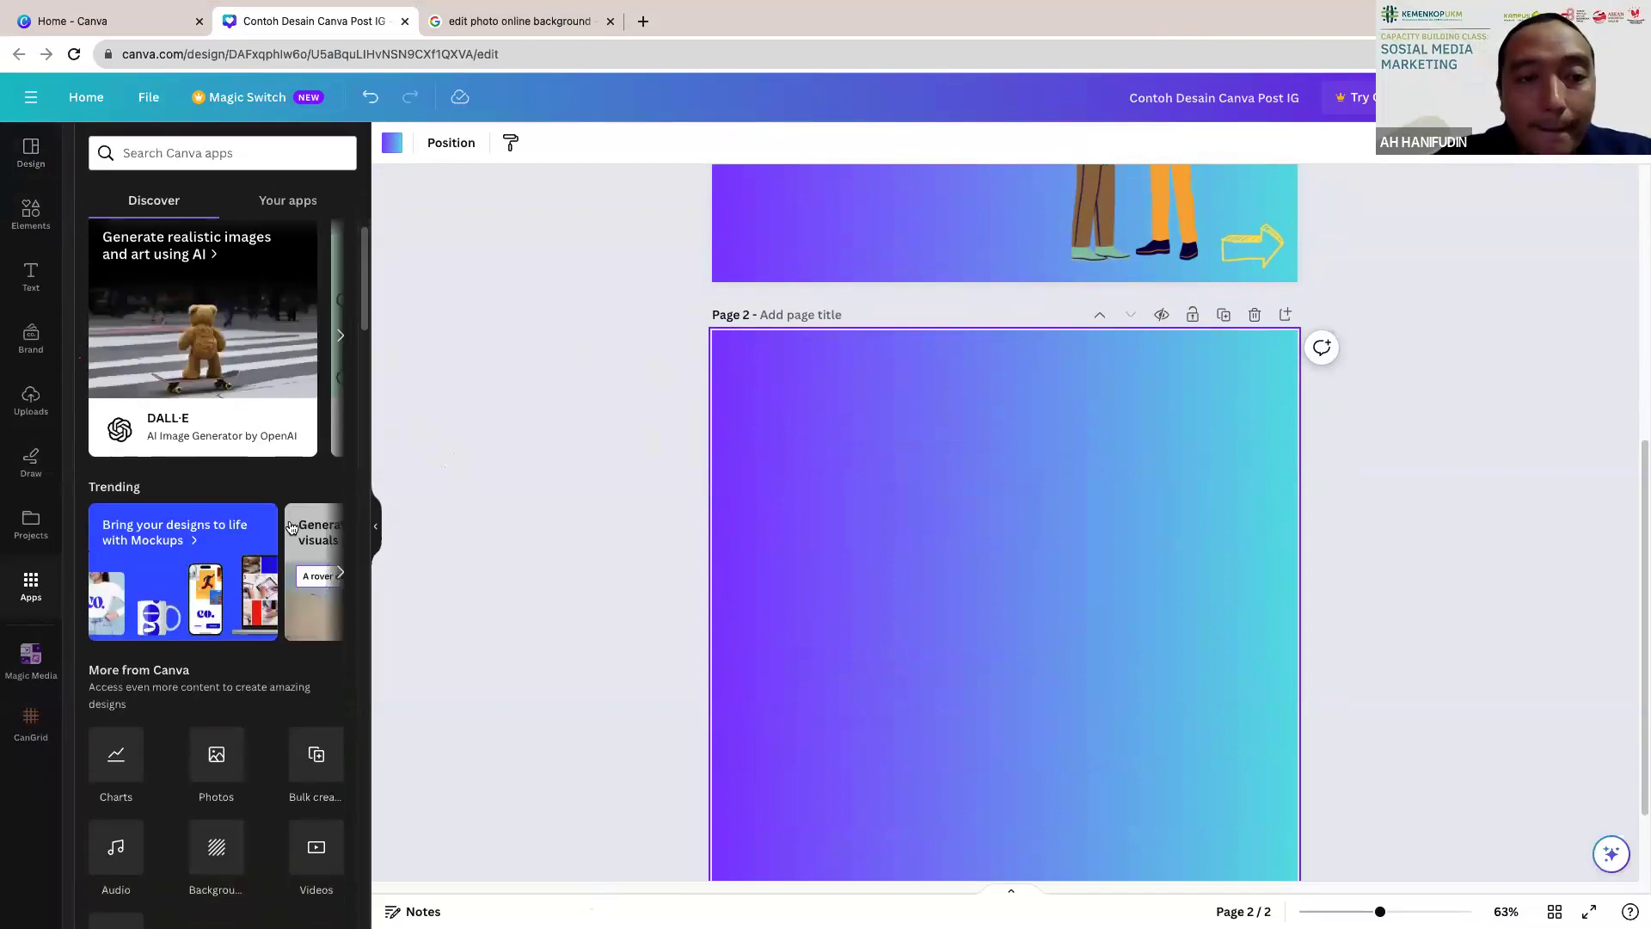
pyautogui.scroll(2, 291, 526)
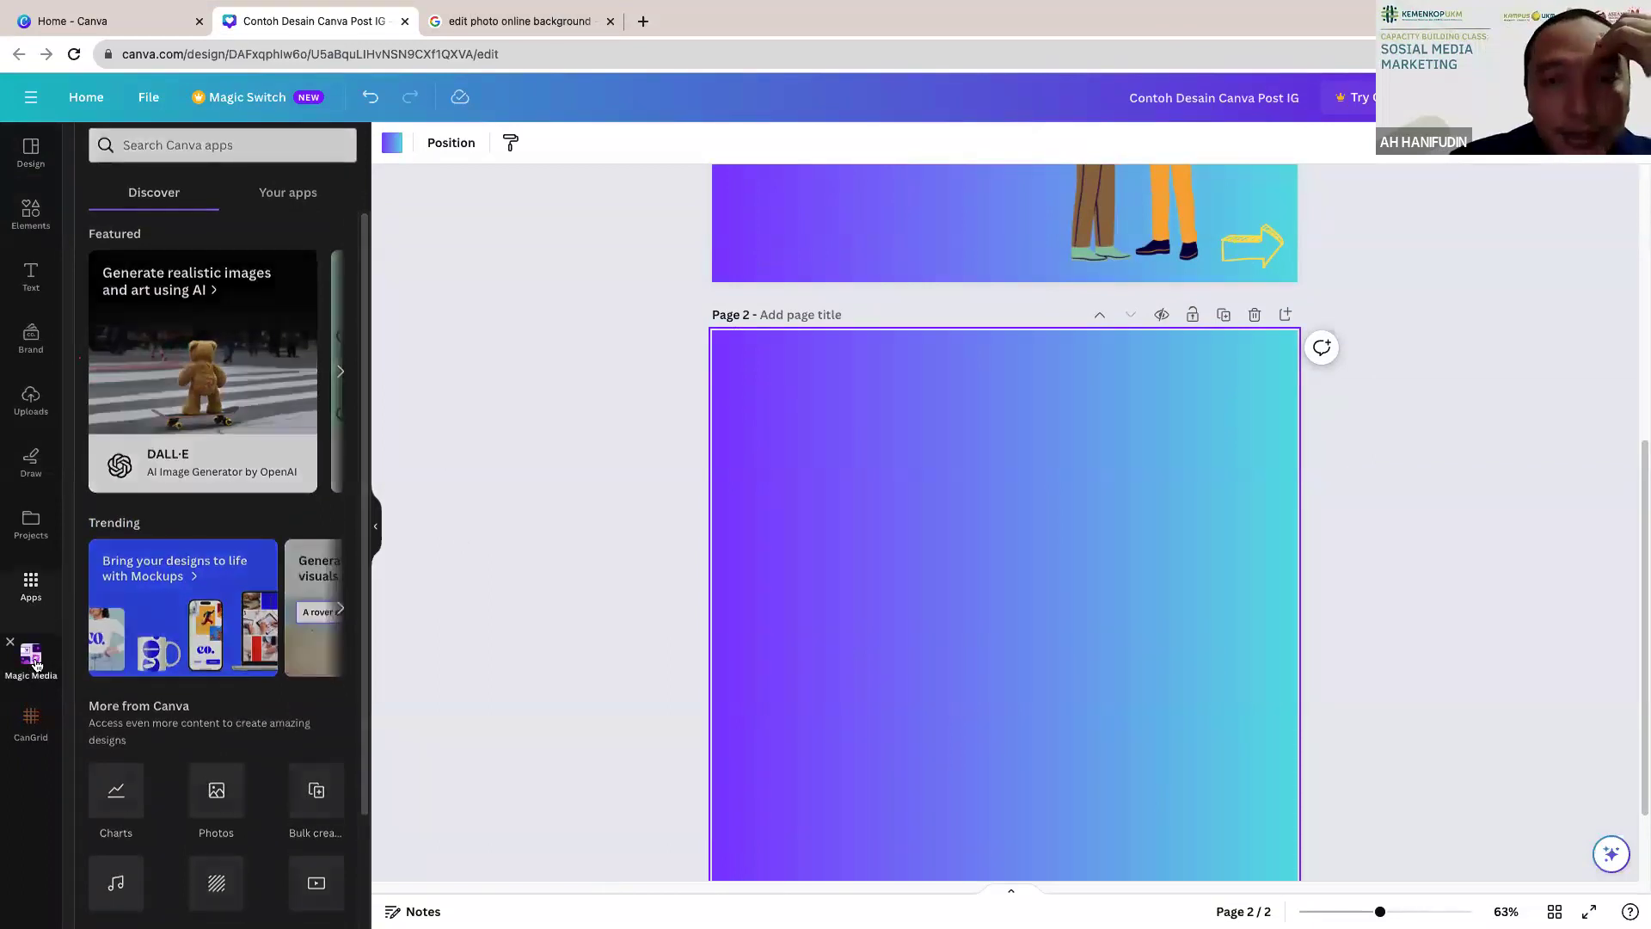
pyautogui.click(35, 658)
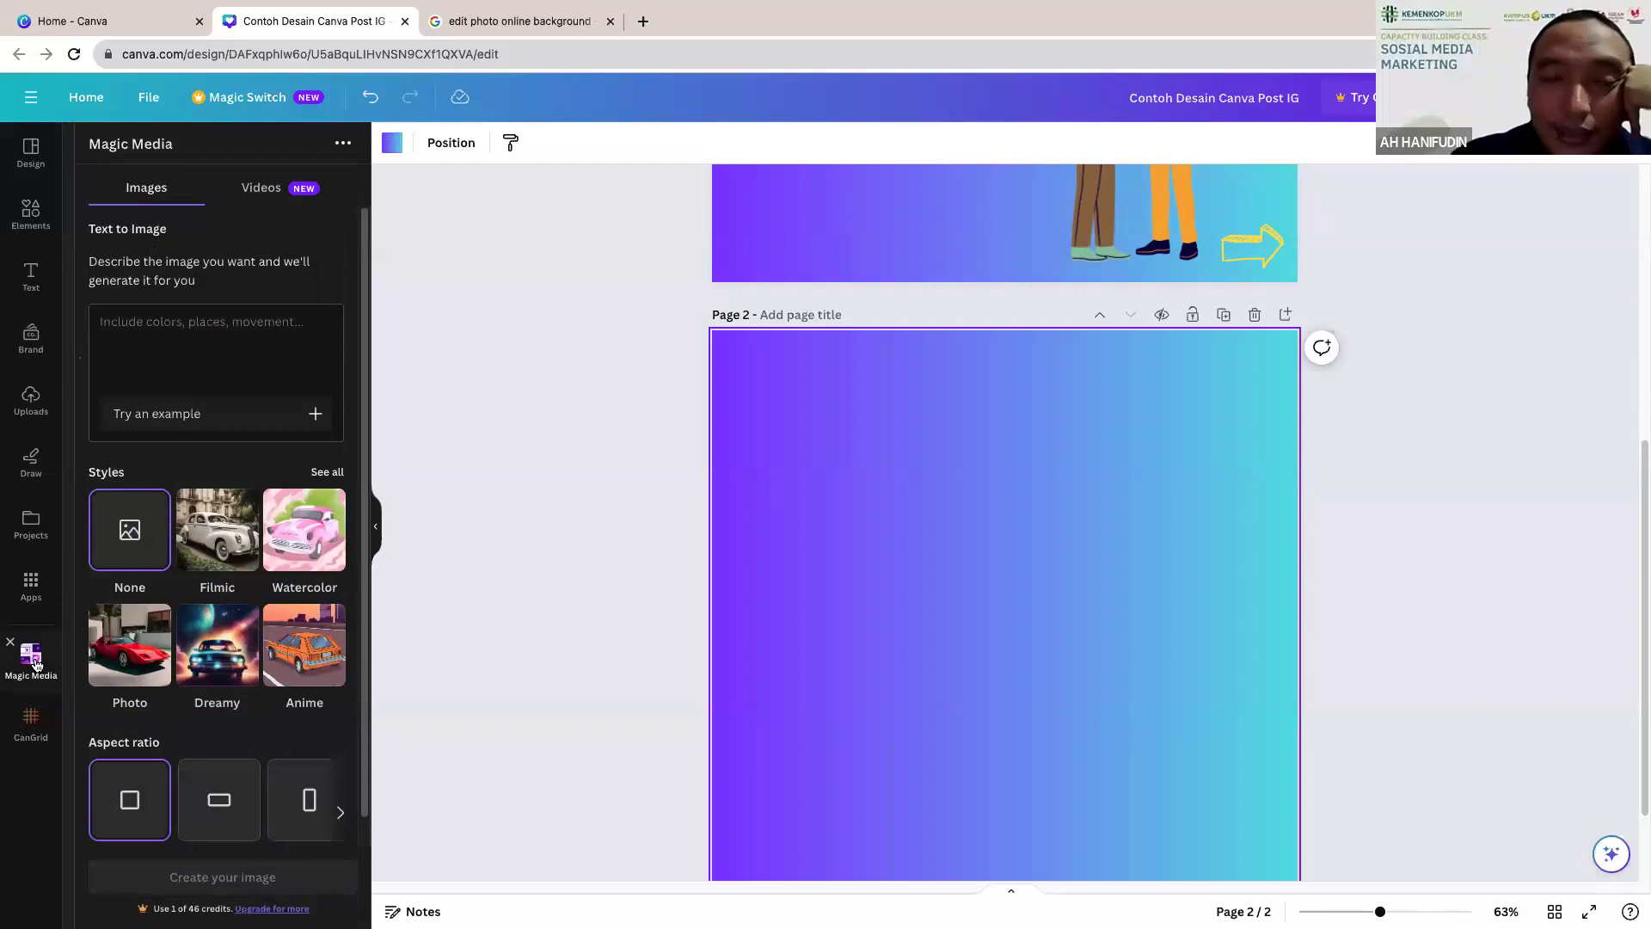
# Step: Generate square images without a style from the prompt "buah mangga yang sudah di kupas ada di atas piring"
pyautogui.click(161, 346)
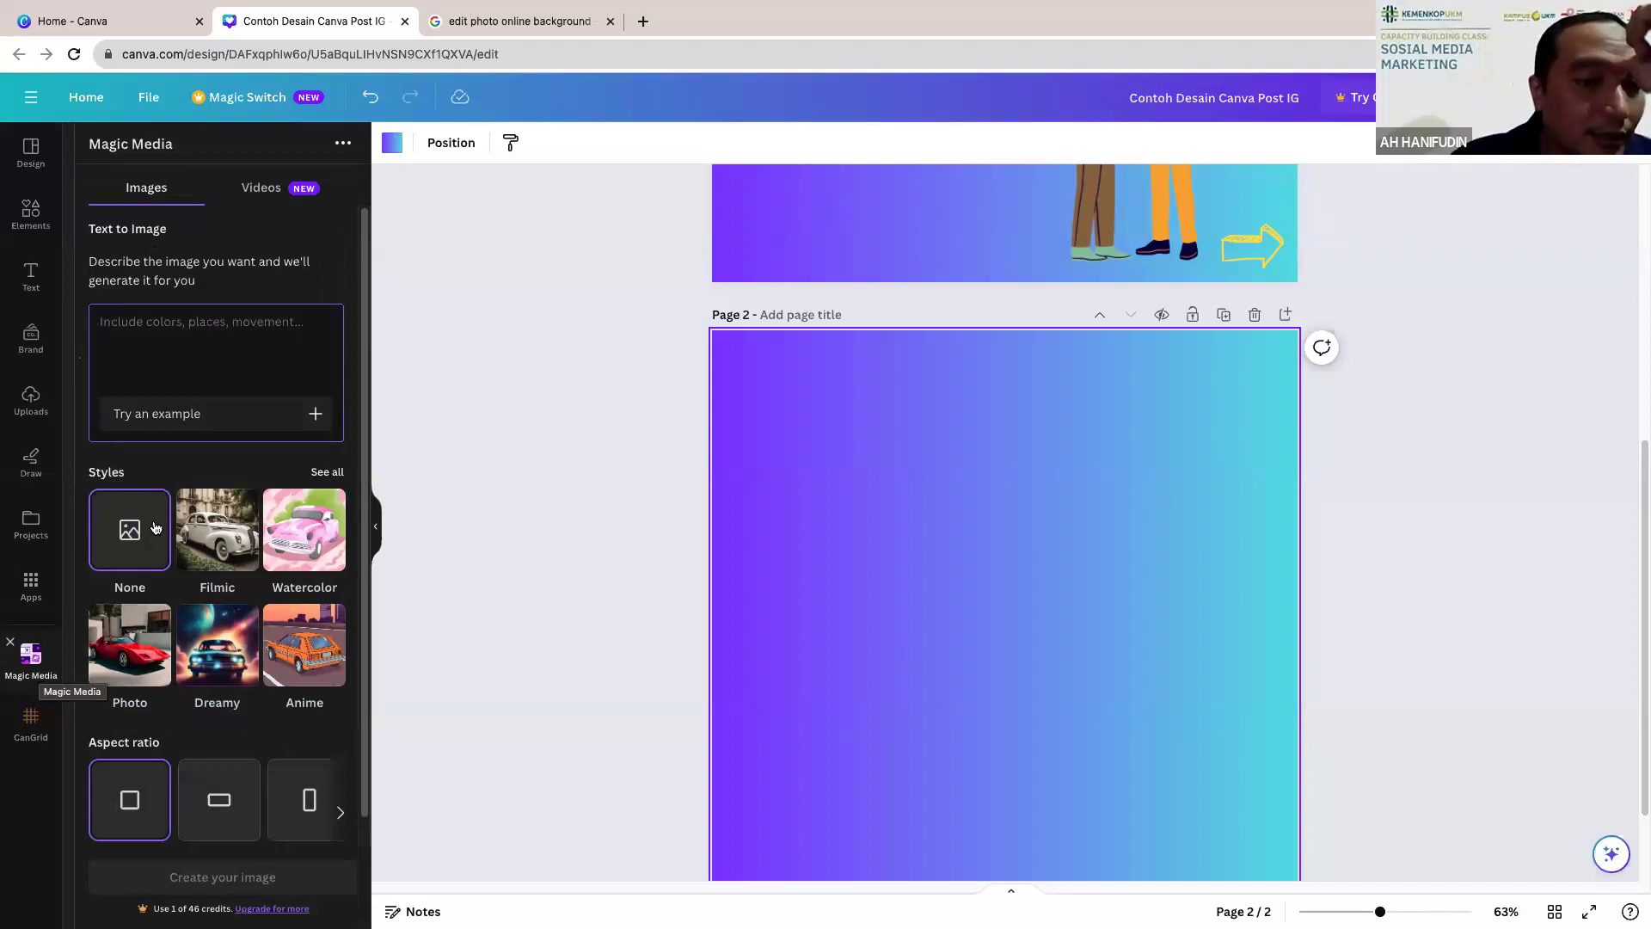
pyautogui.click(193, 352)
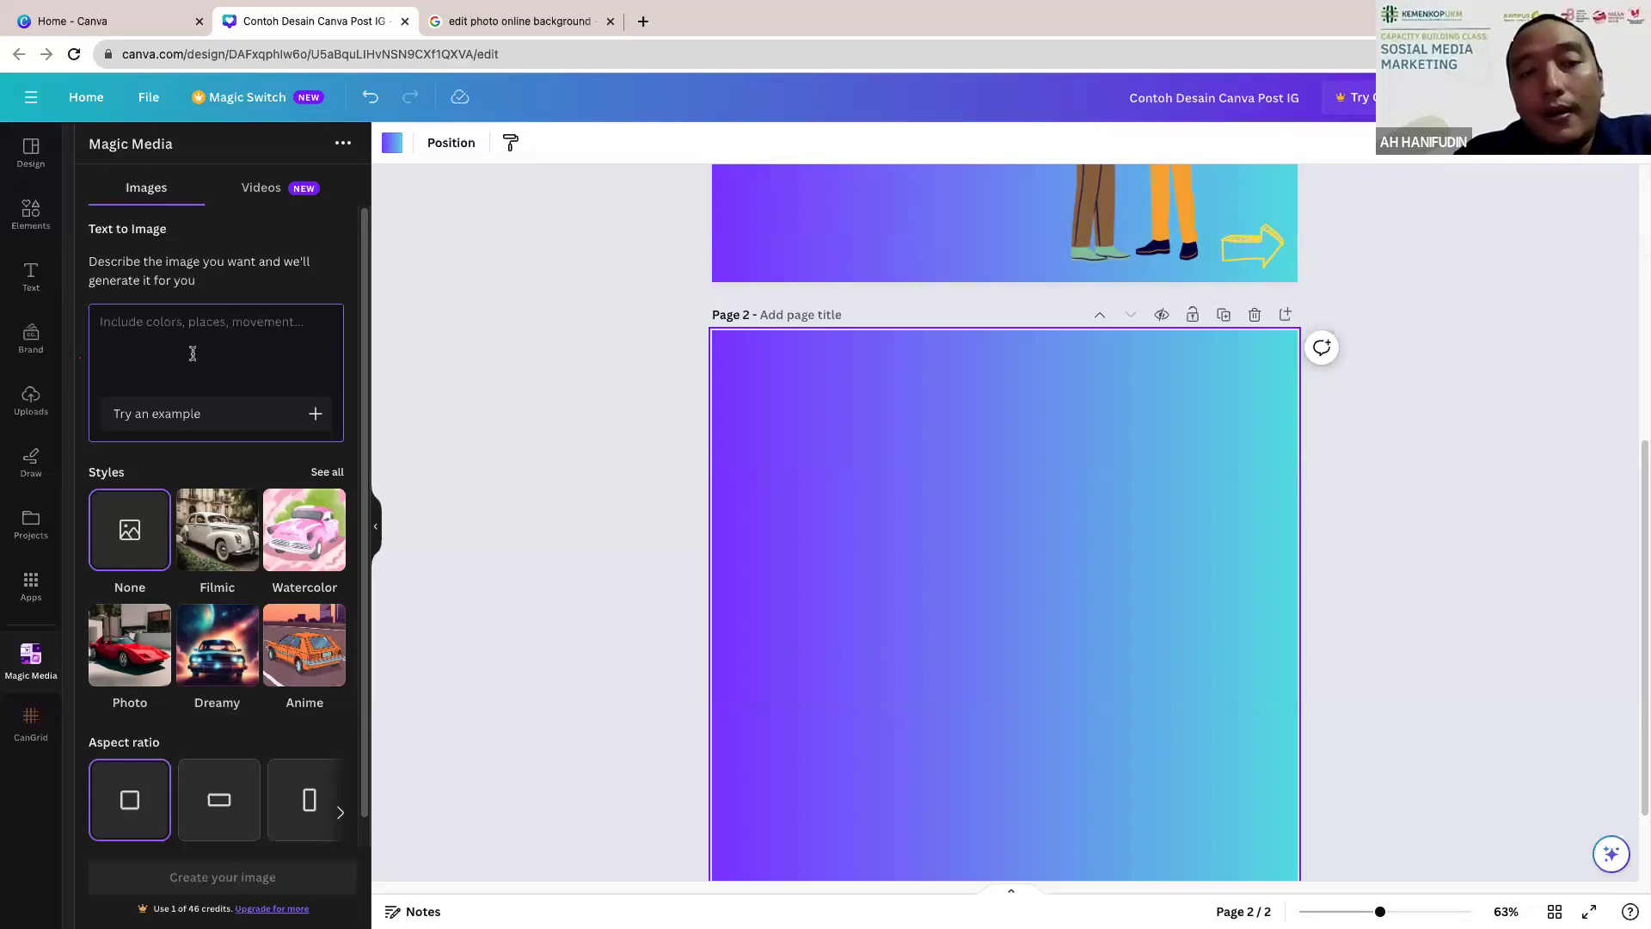
pyautogui.write('b')
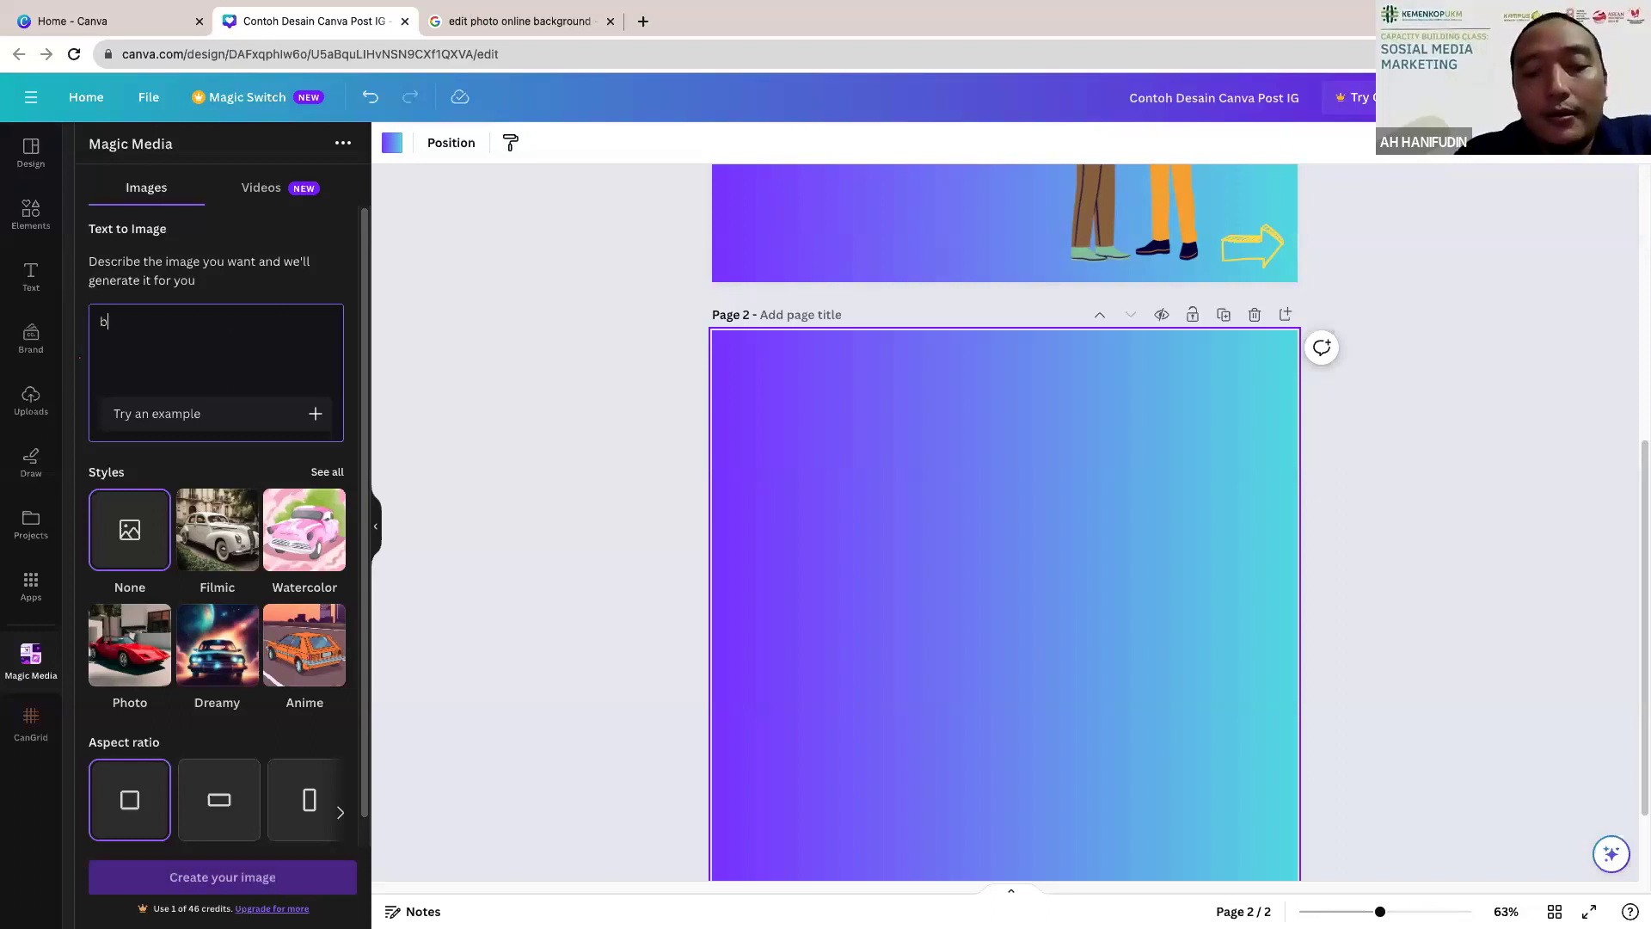
pyautogui.write('uah mangga')
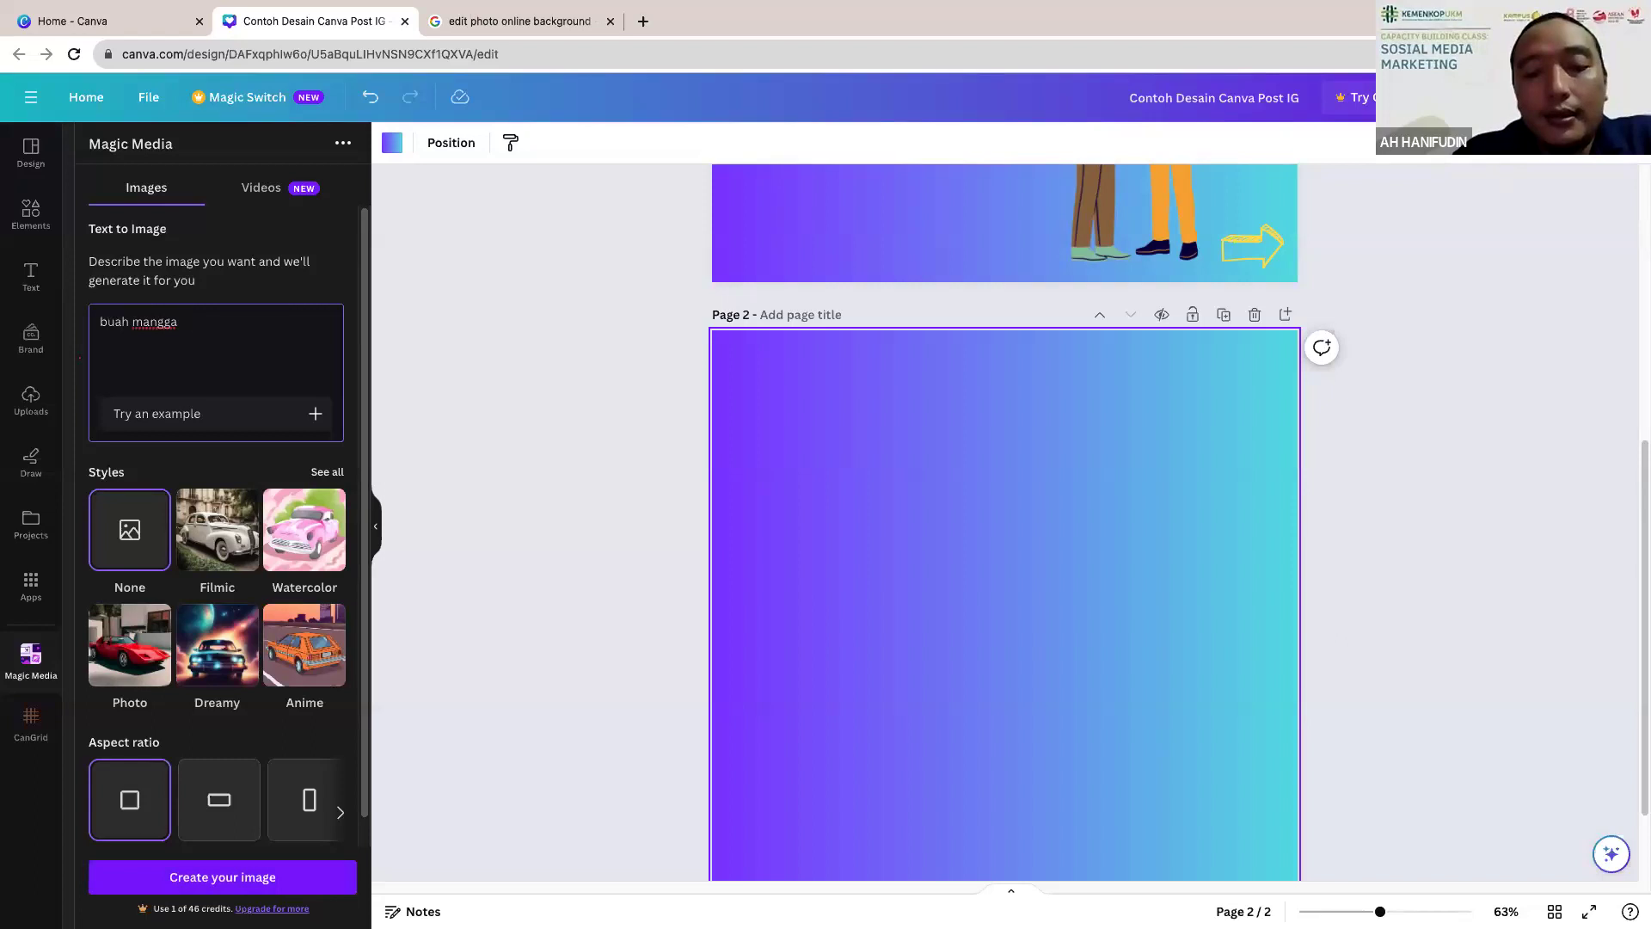
pyautogui.write(' yang')
pyautogui.write(' sudah')
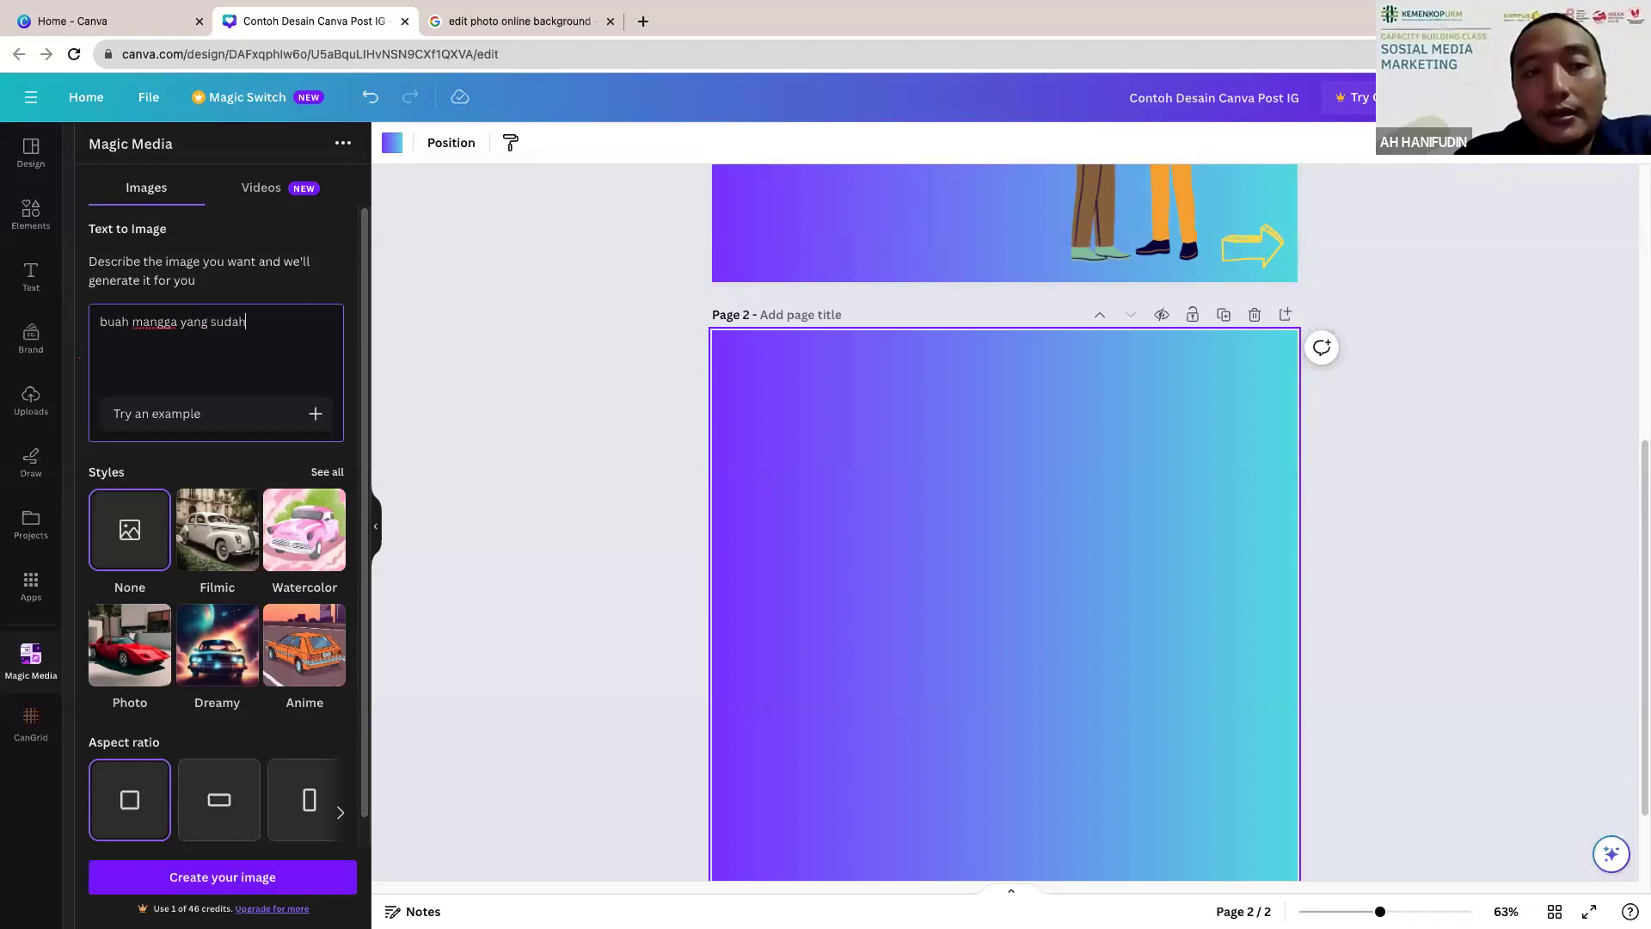
pyautogui.write(' di kupa')
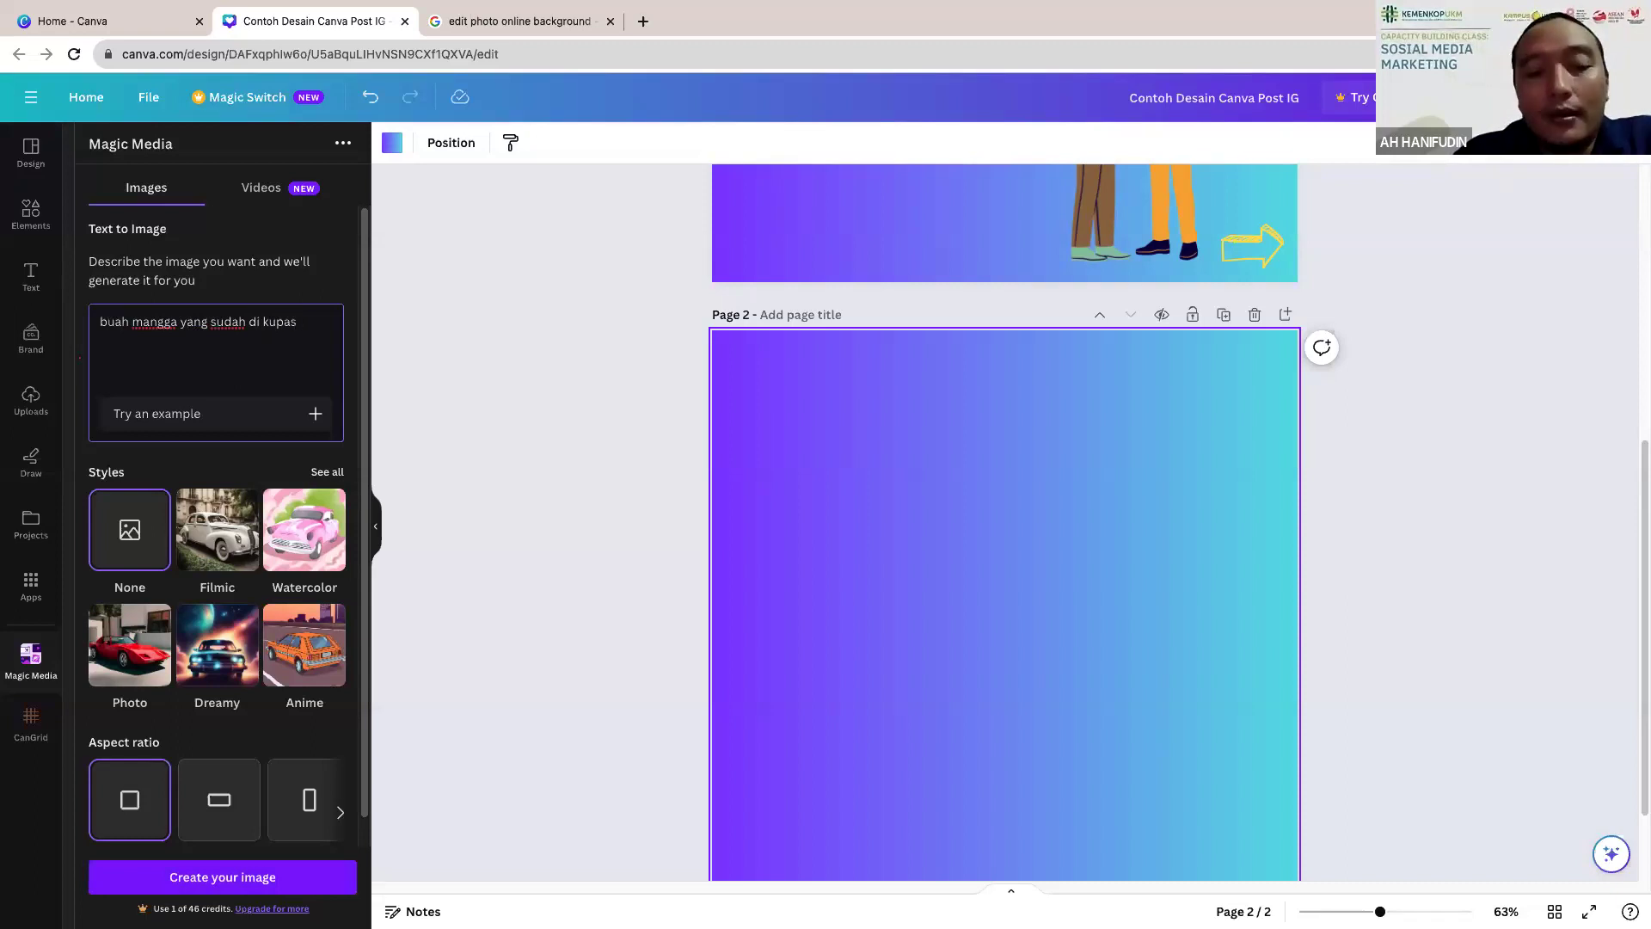
pyautogui.write('s ad')
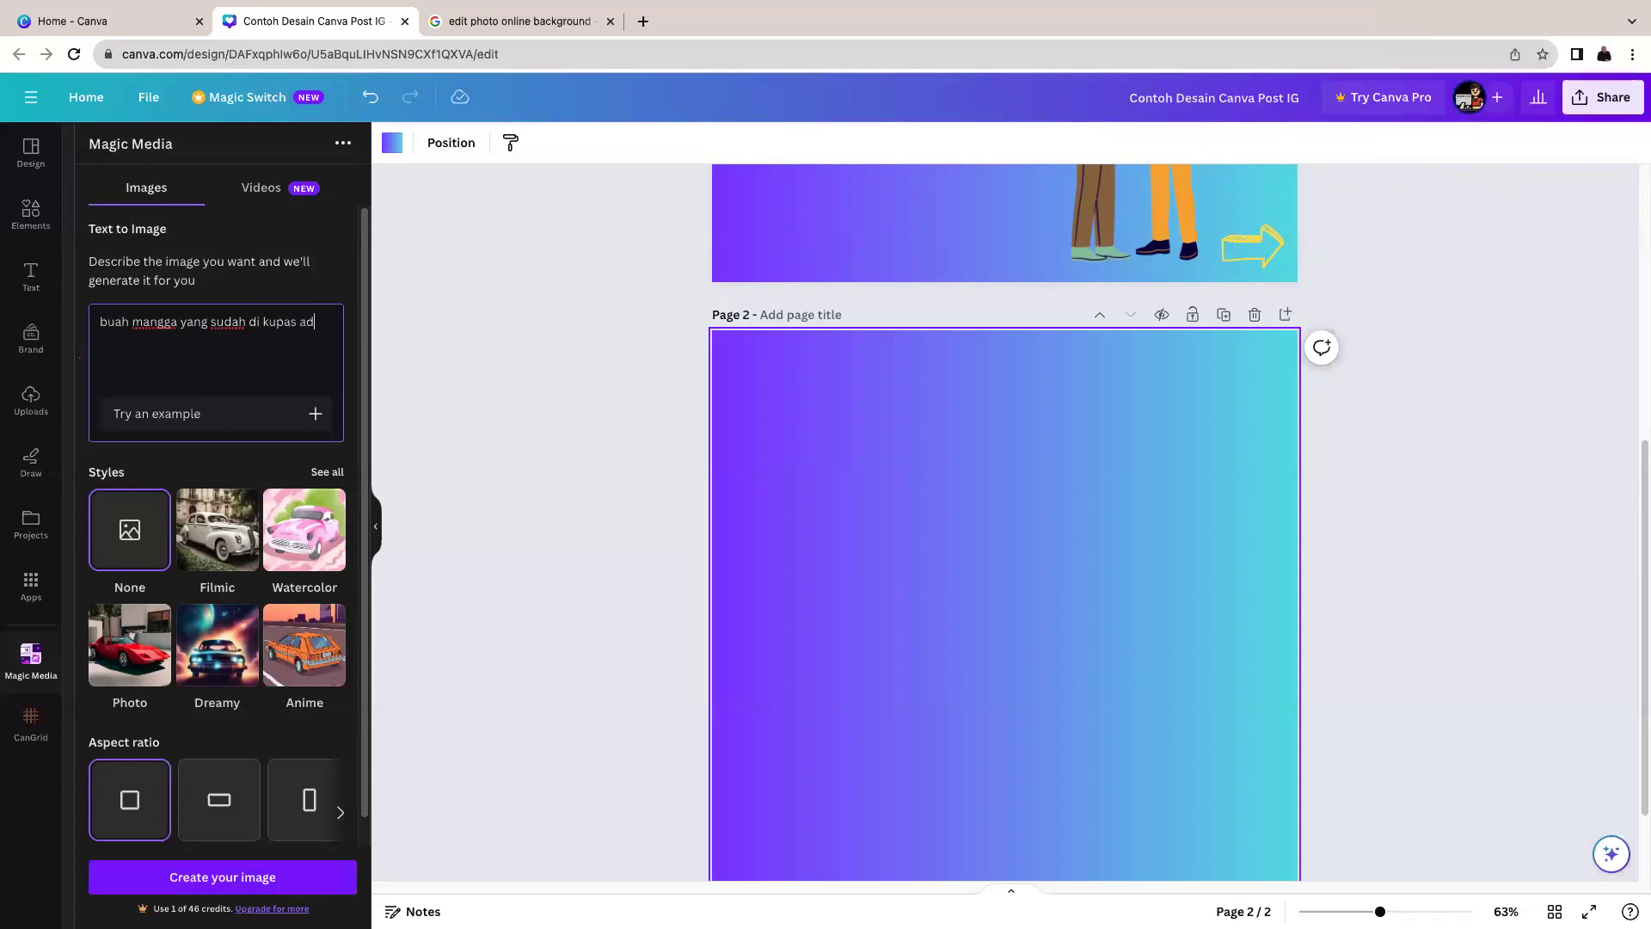
pyautogui.write('a di atas p')
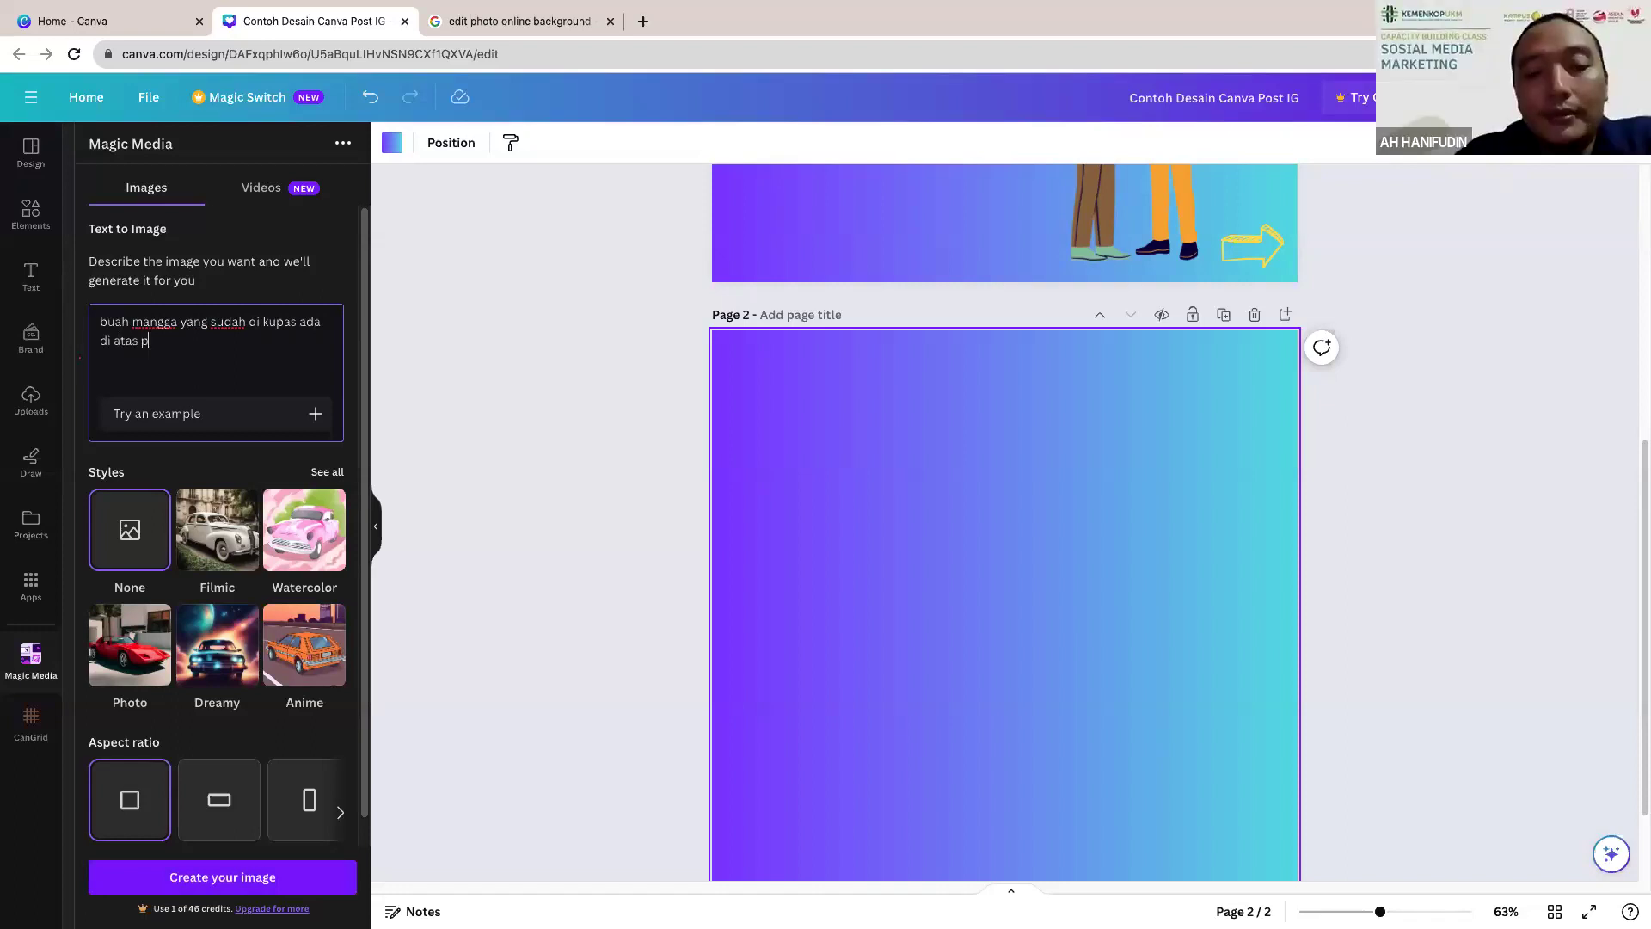
pyautogui.write('iring')
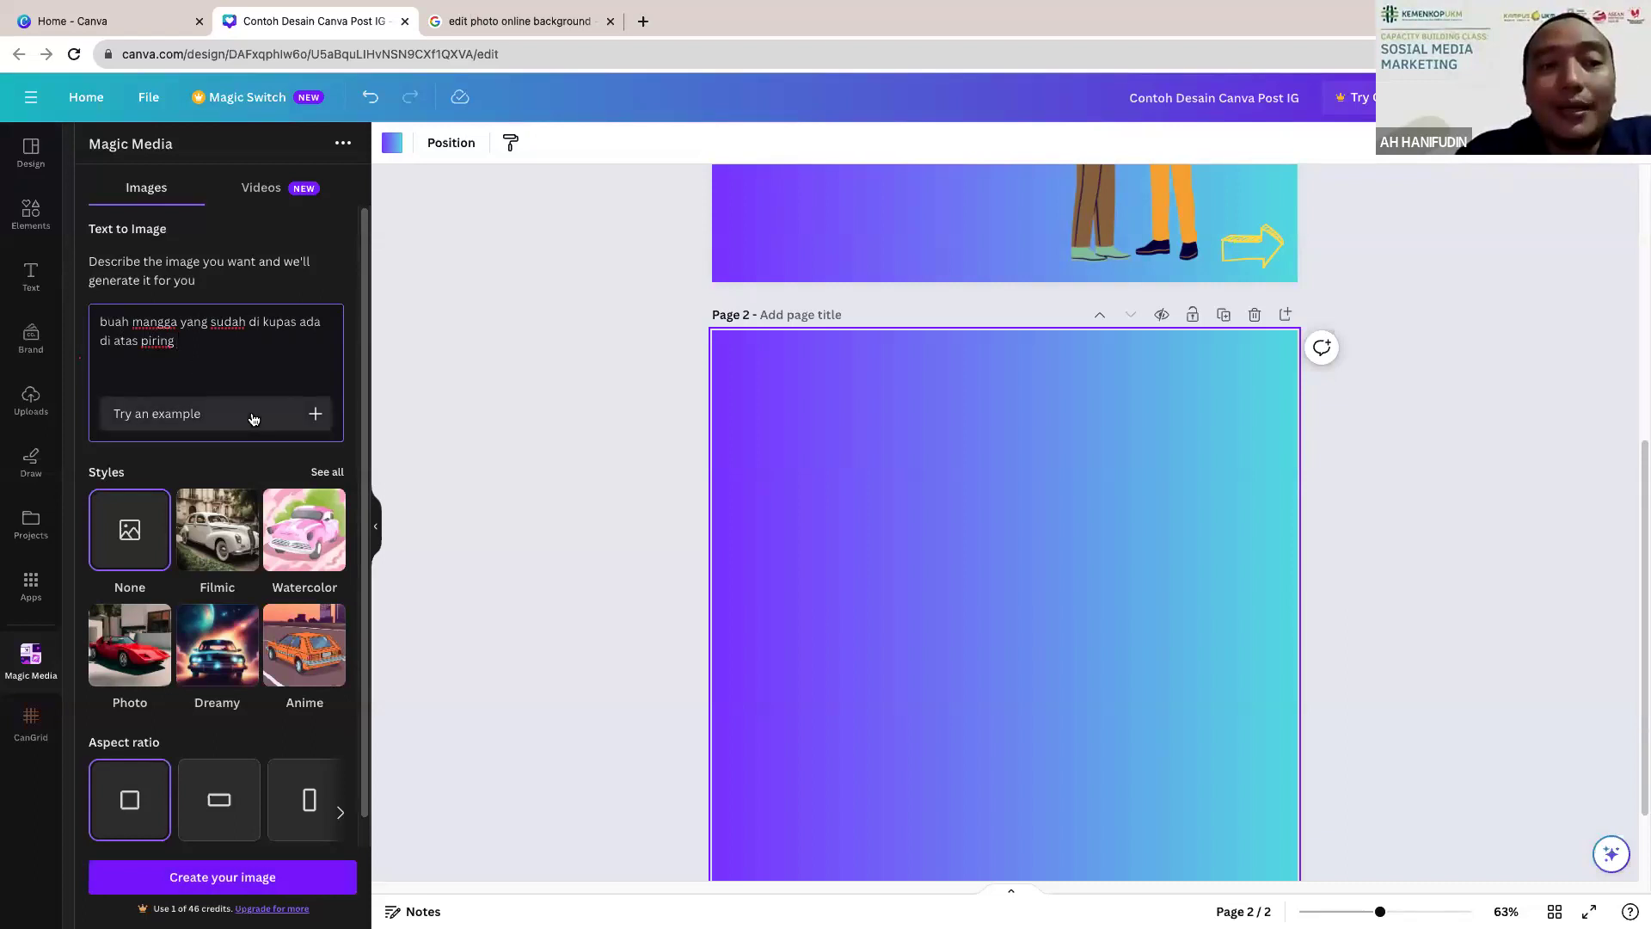
pyautogui.scroll(-1, 245, 550)
pyautogui.scroll(-1, 241, 854)
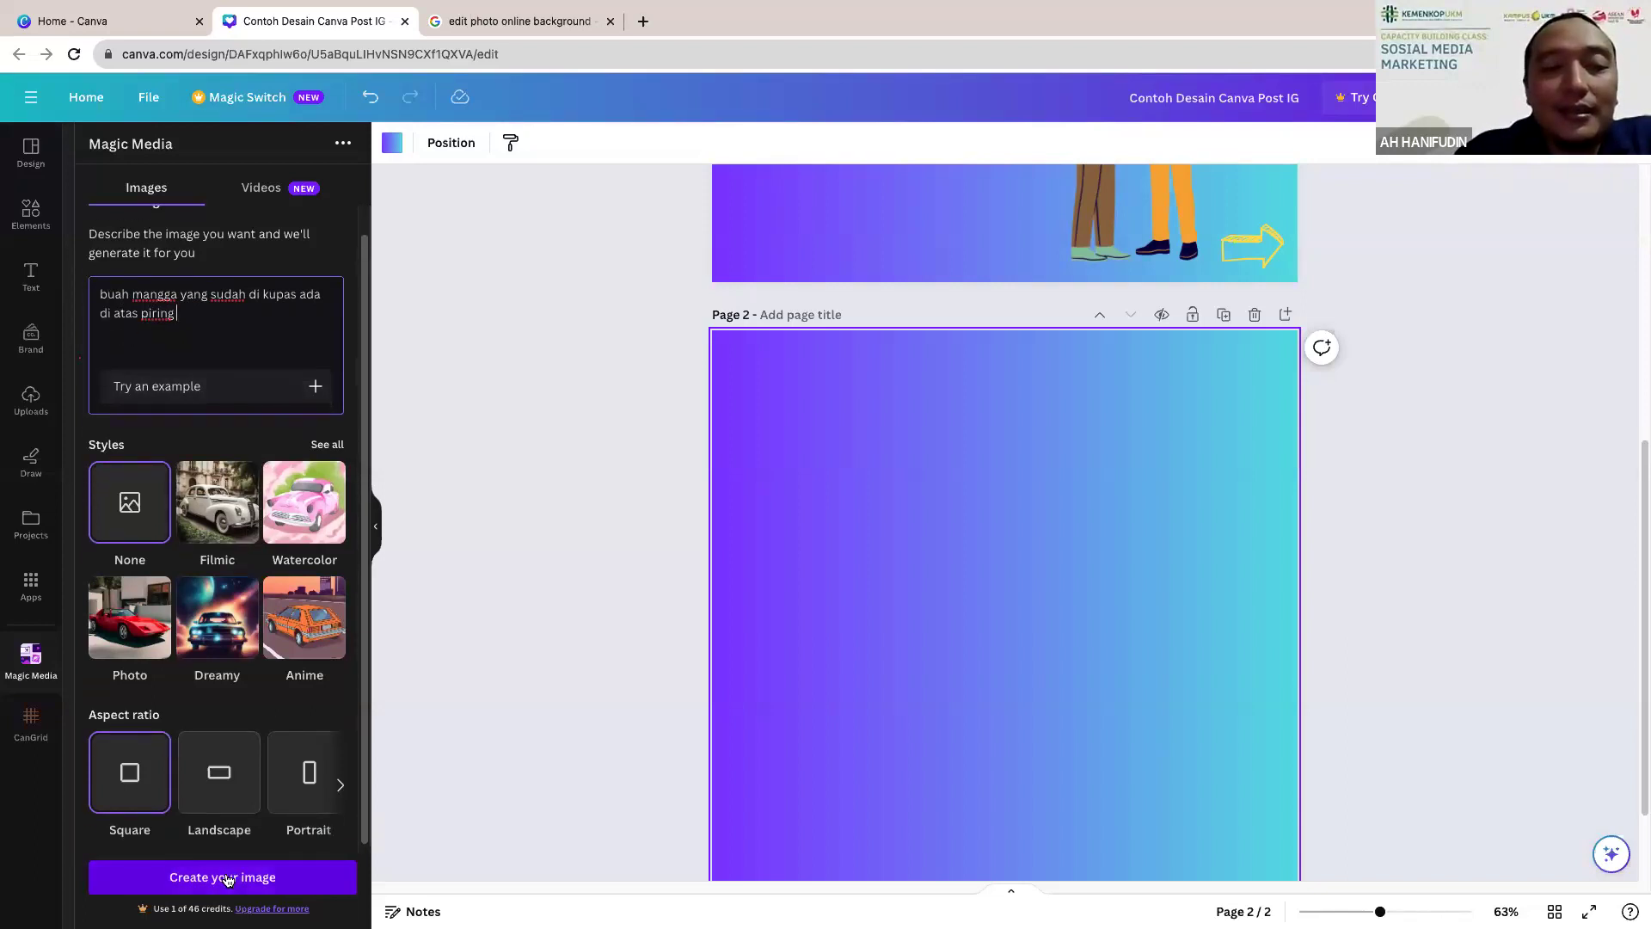
pyautogui.click(227, 877)
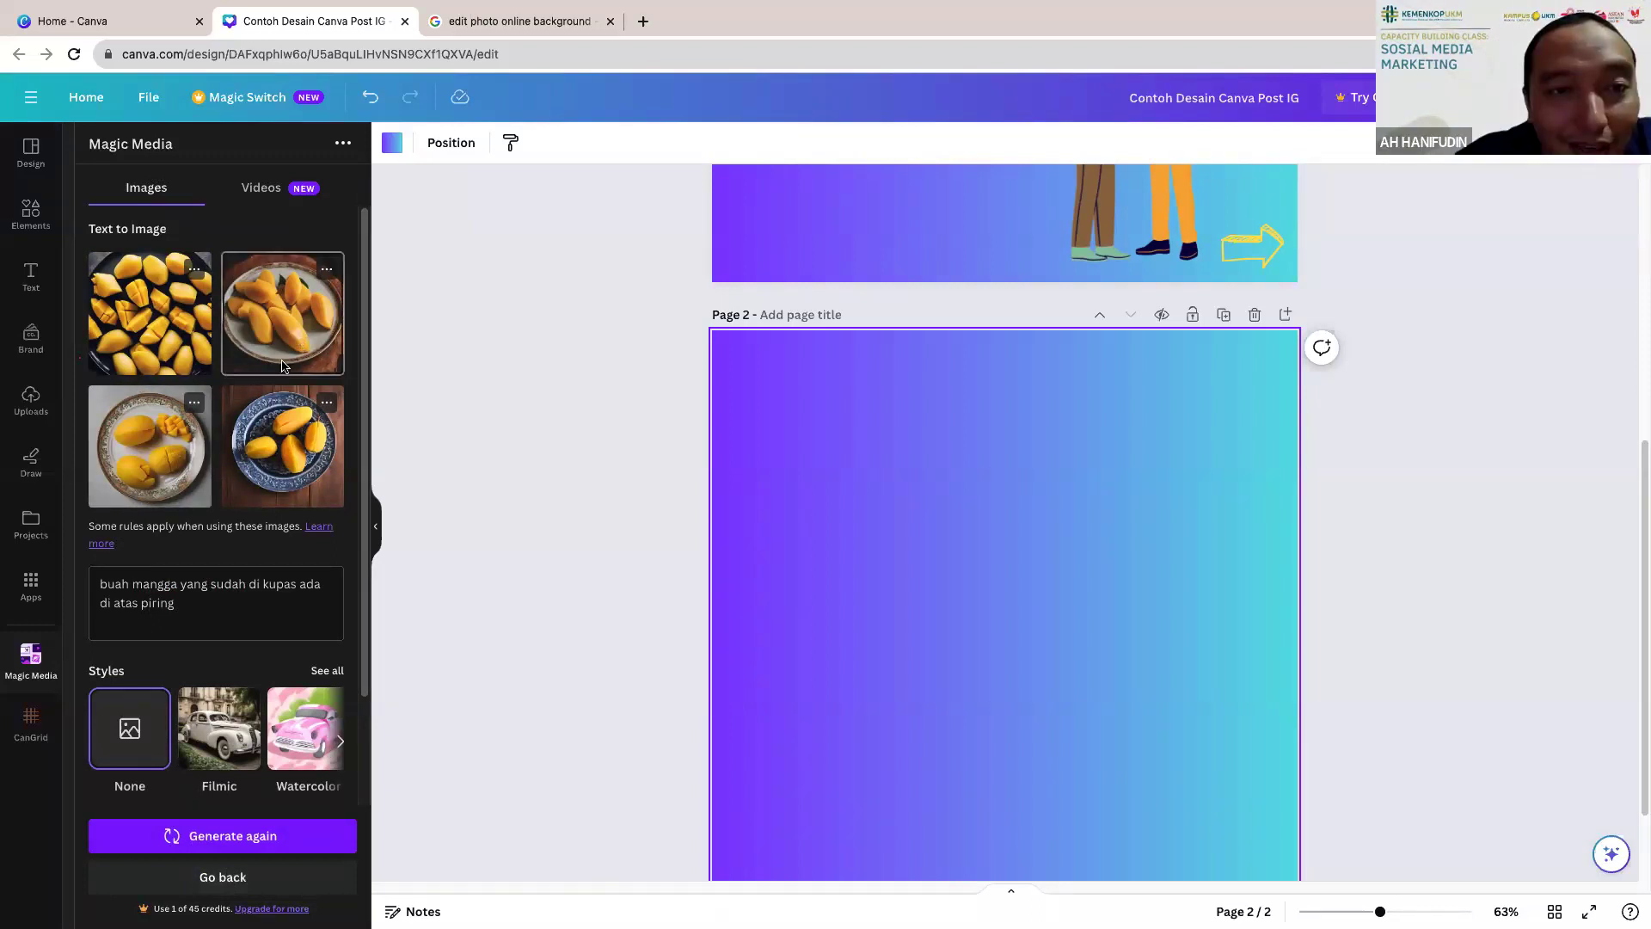
# Step: Insert the generated image of mangoes on a grey plate on brown wood into page 2, enlarge it to nearly page width and centre it horizontally
pyautogui.click(275, 324)
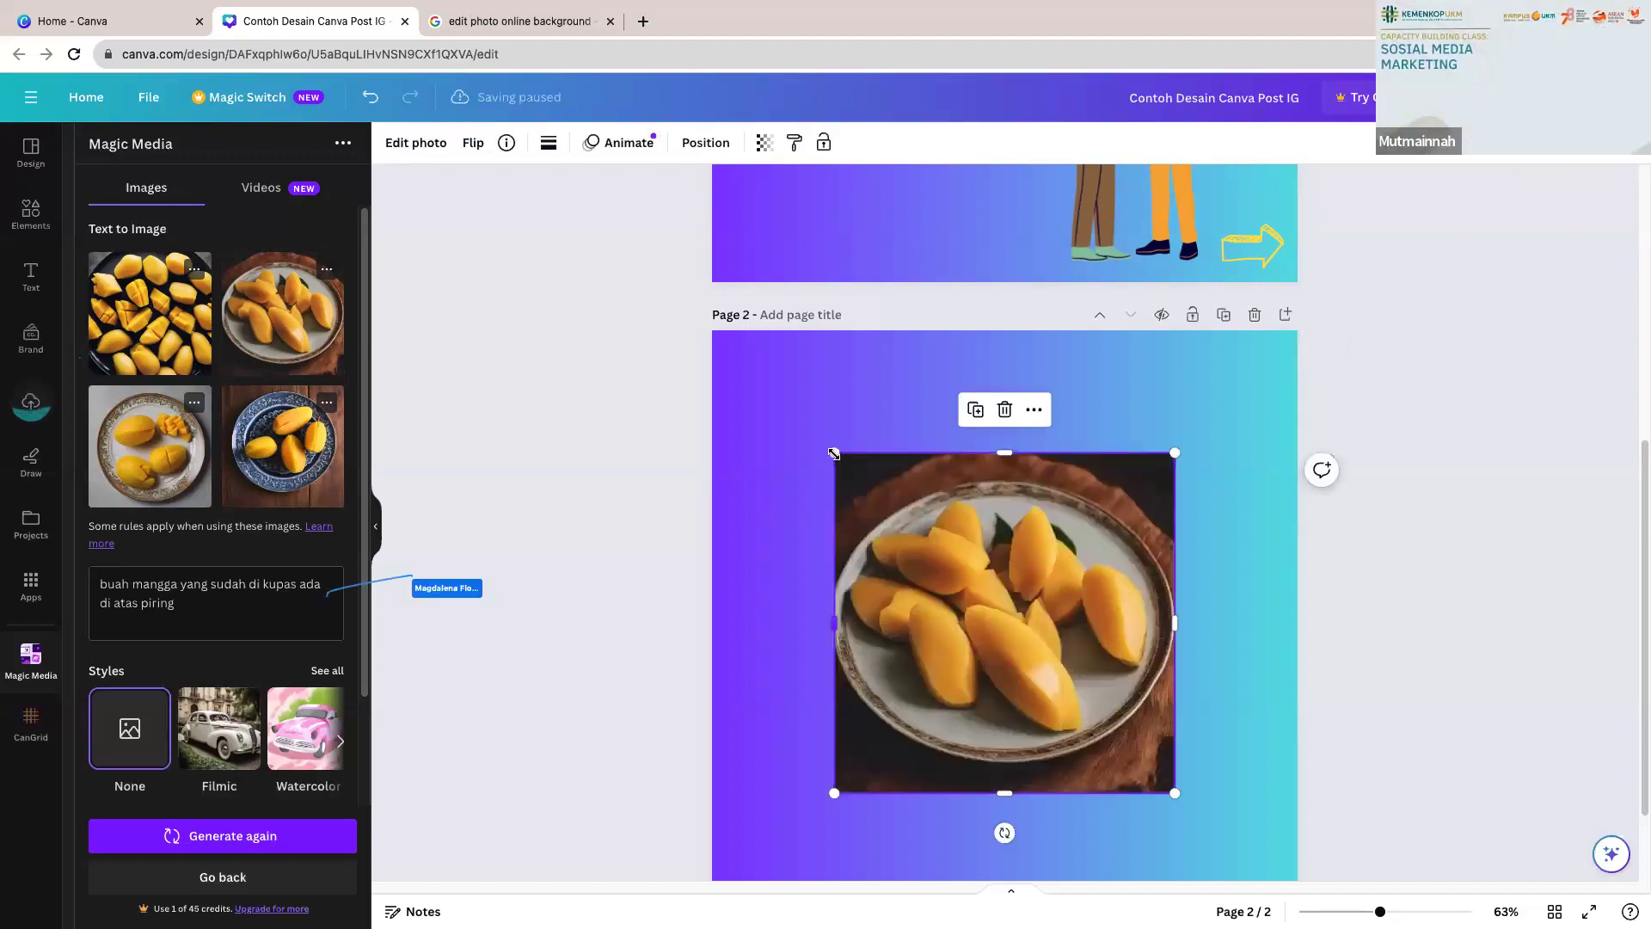
pyautogui.moveTo(809, 444); pyautogui.dragTo(693, 348)
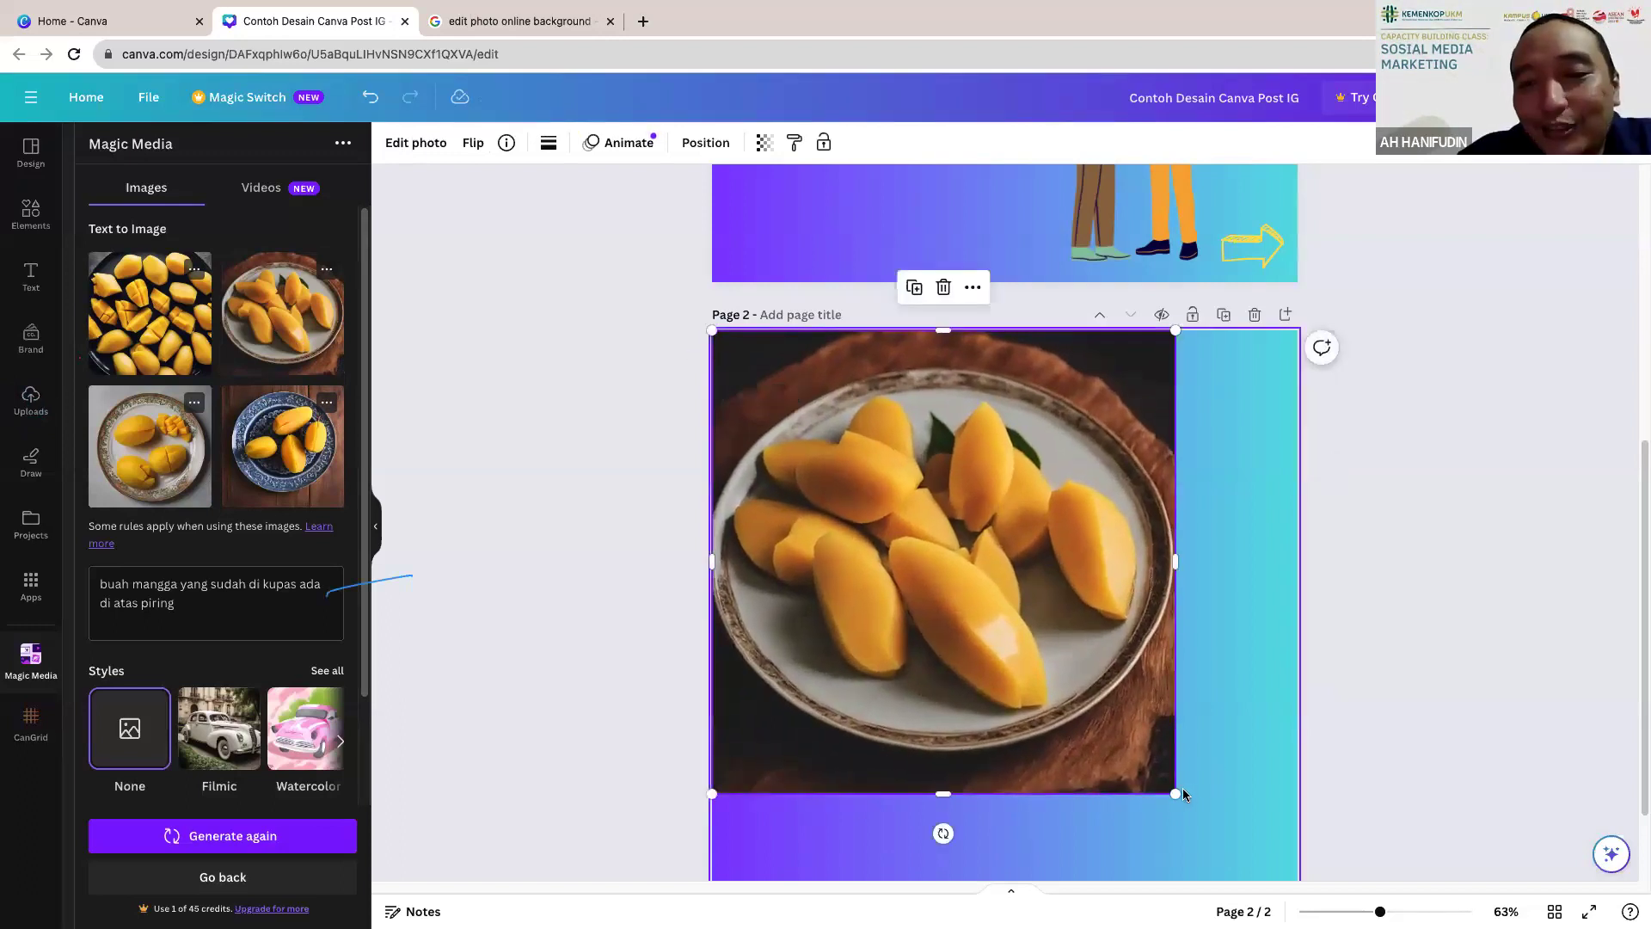
pyautogui.moveTo(1172, 793); pyautogui.dragTo(1238, 858)
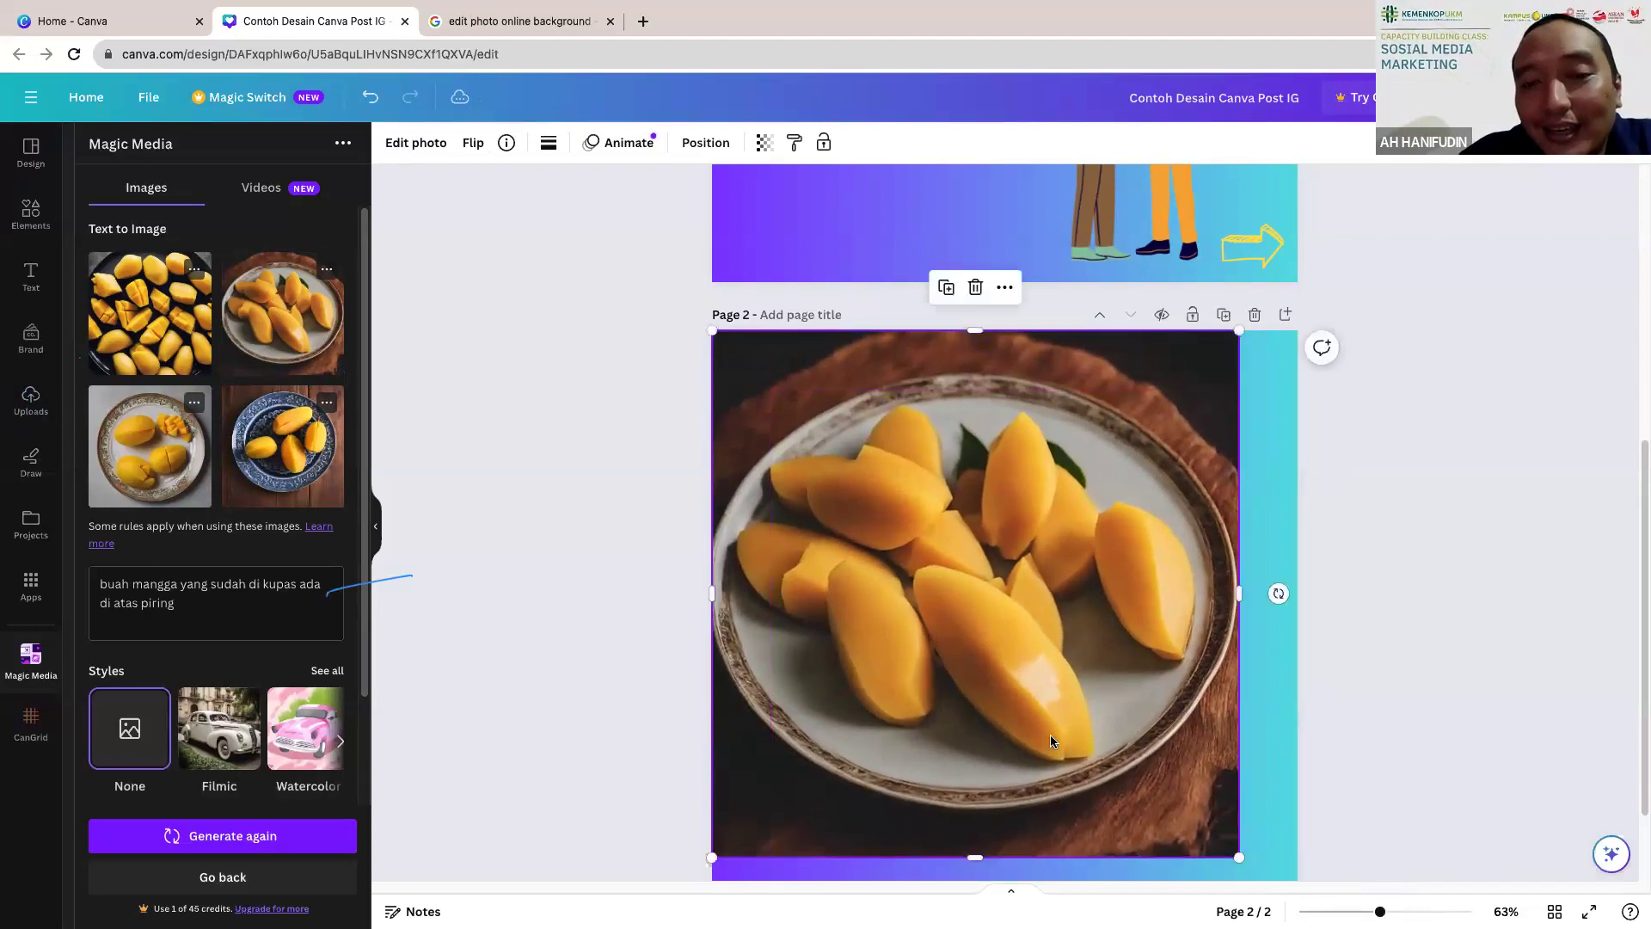
pyautogui.moveTo(1067, 738); pyautogui.dragTo(1108, 728)
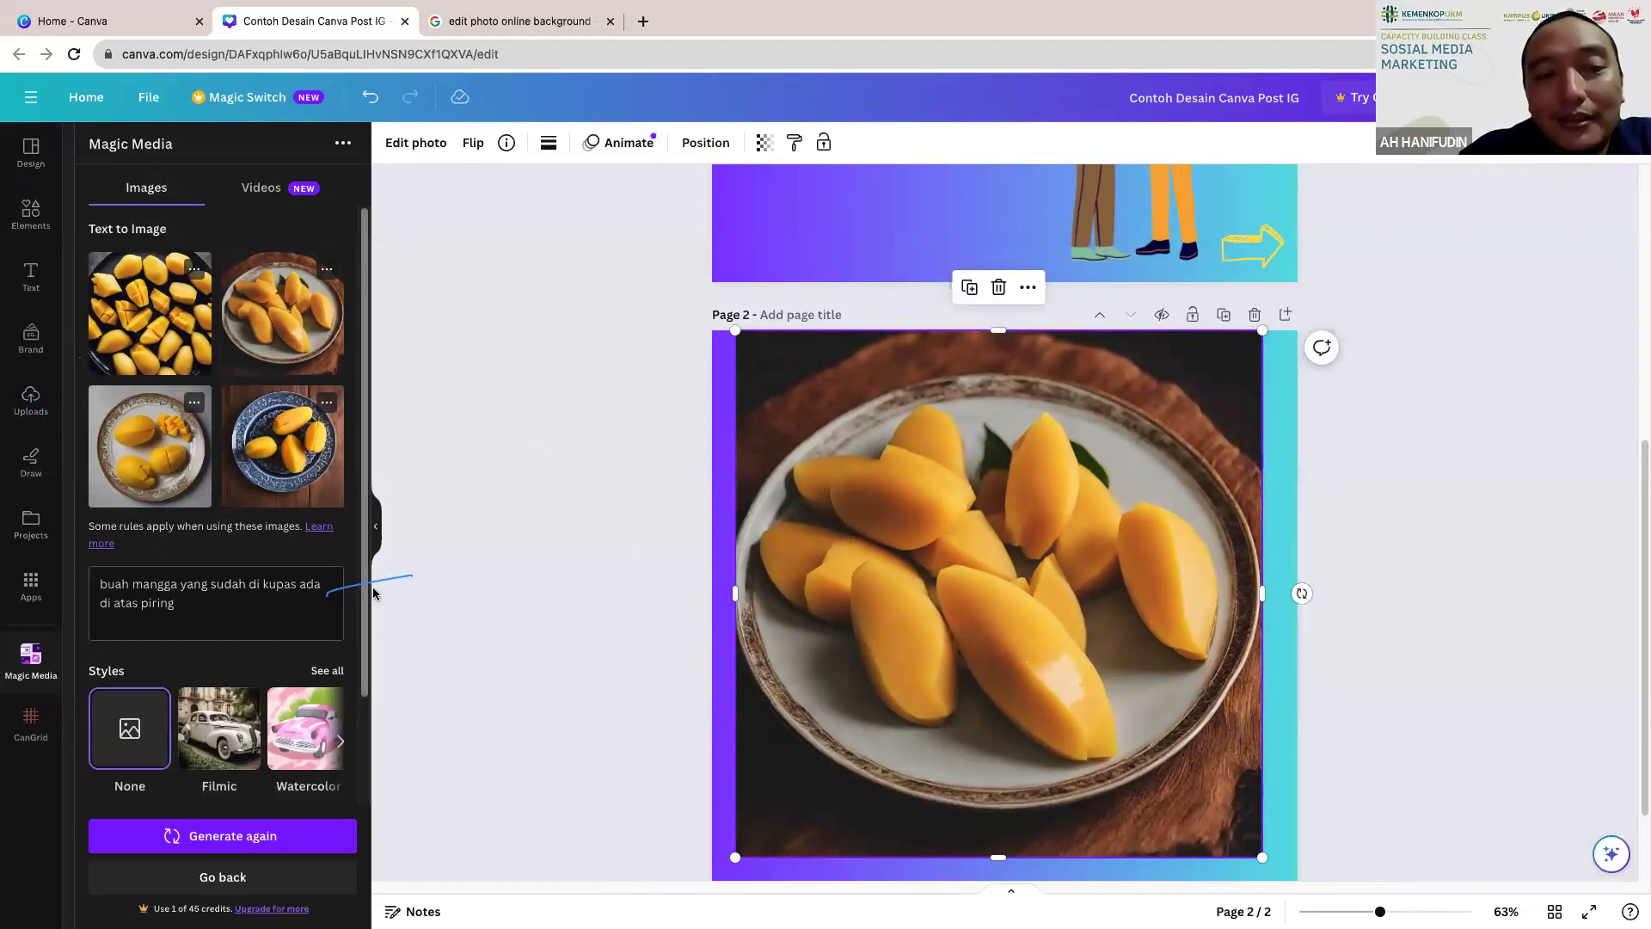
pyautogui.scroll(-3, 343, 585)
pyautogui.moveTo(444, 579); pyautogui.dragTo(454, 628)
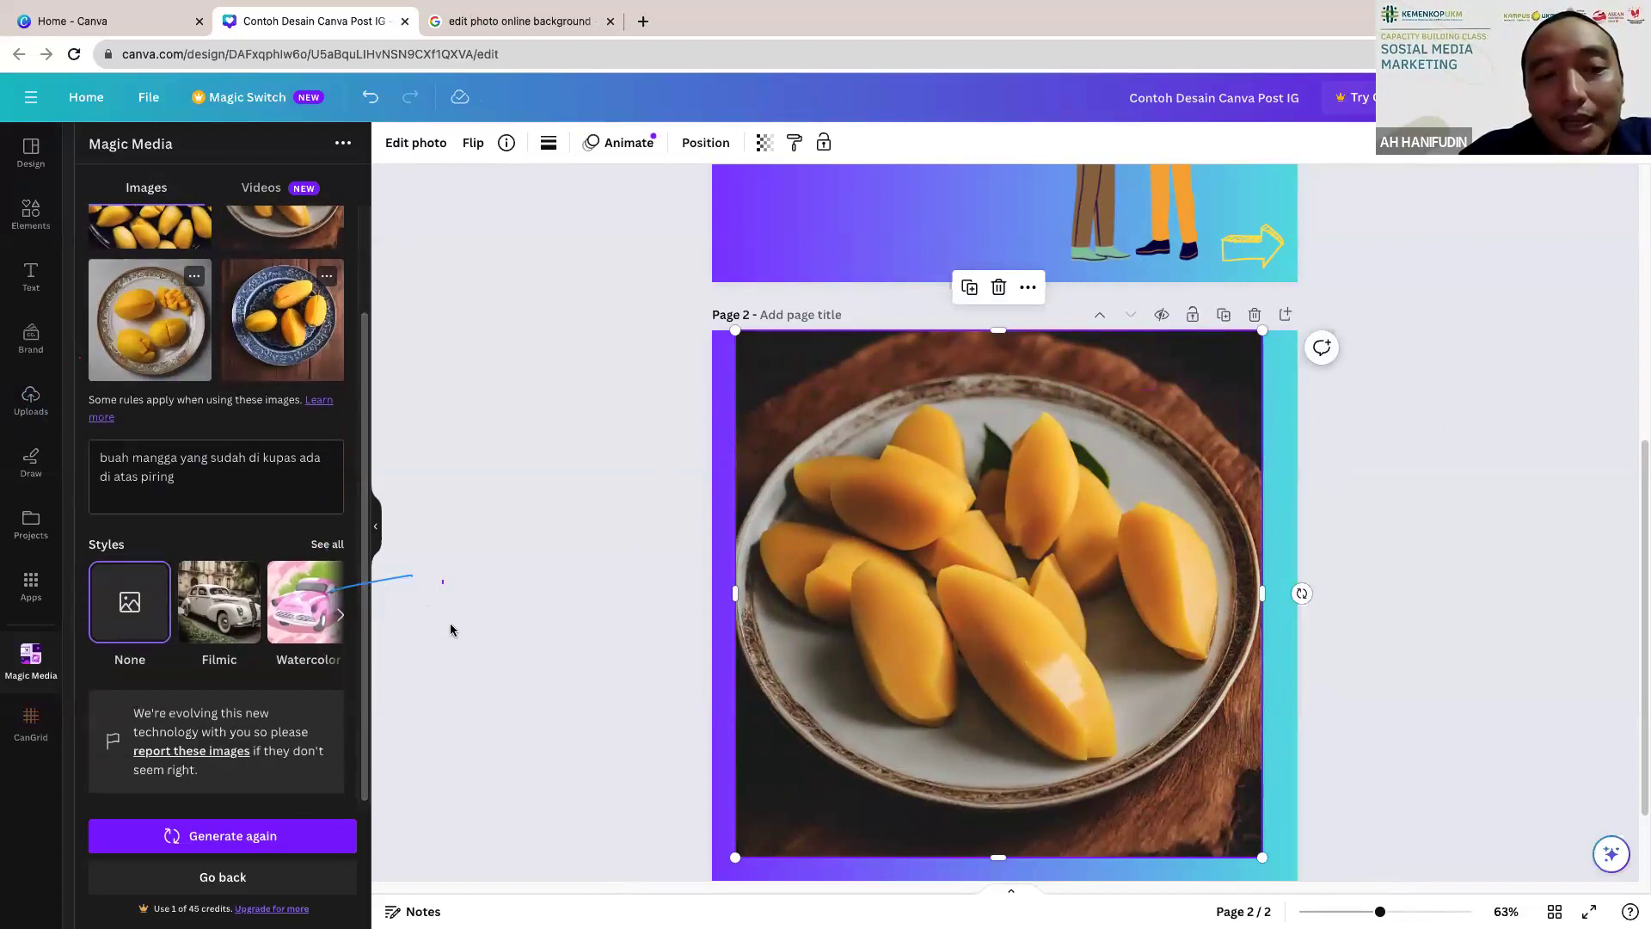
pyautogui.click(510, 619)
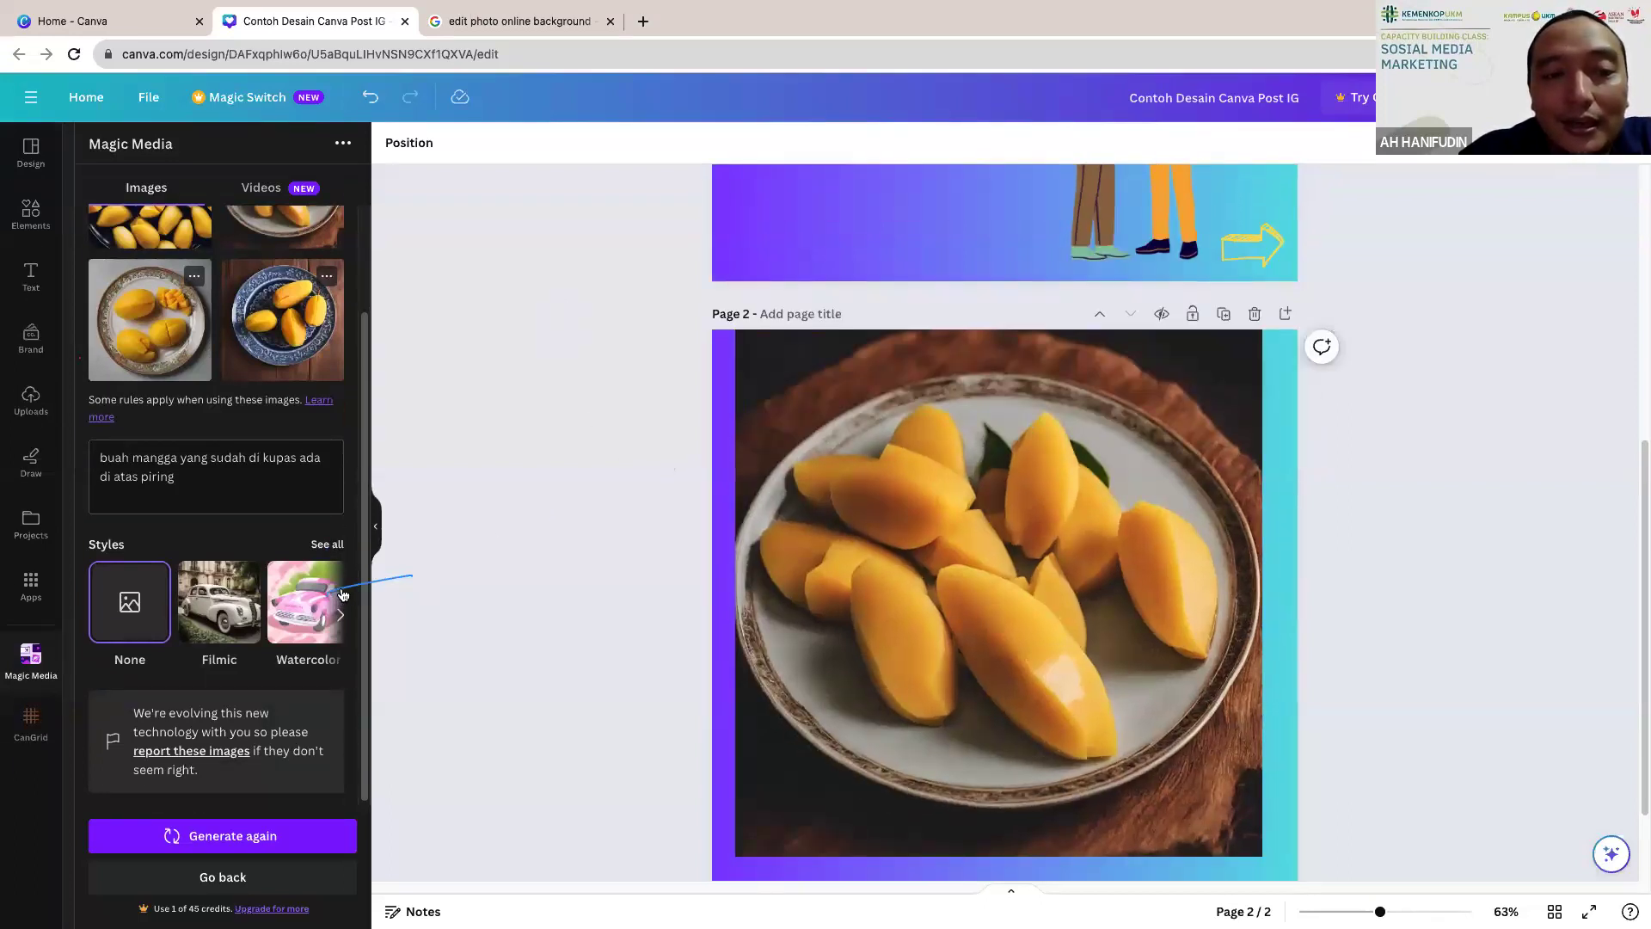
pyautogui.scroll(2, 222, 551)
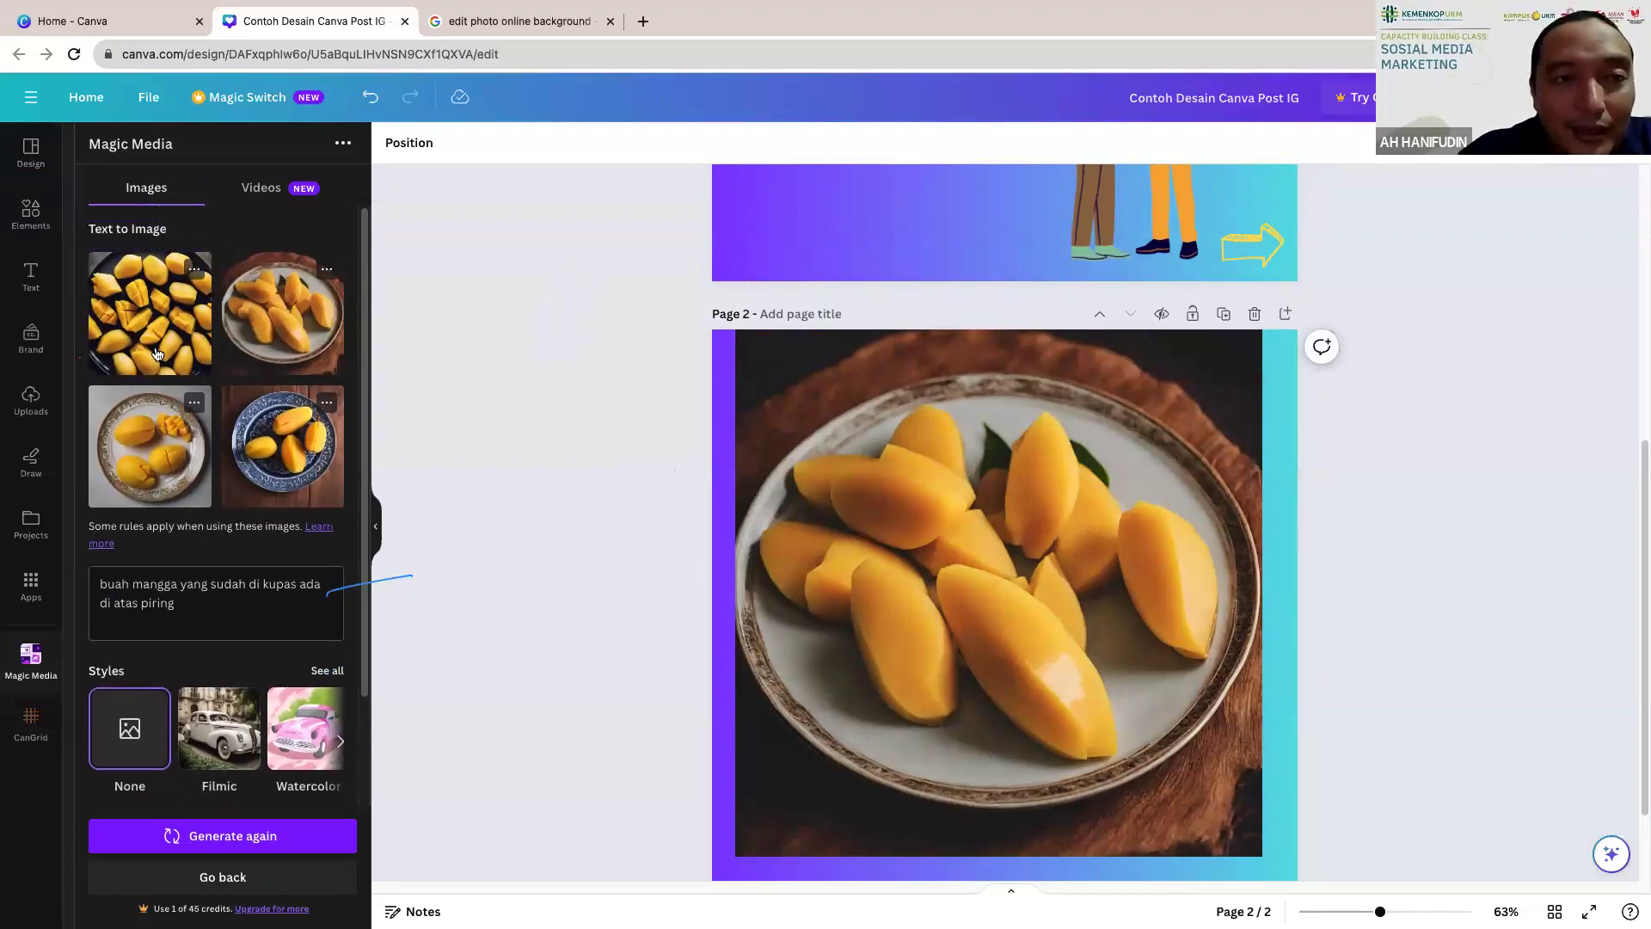
# Step: Generate a Magic Media video from the text prompt "buah mangga jatuh ke lantai"
pyautogui.click(258, 191)
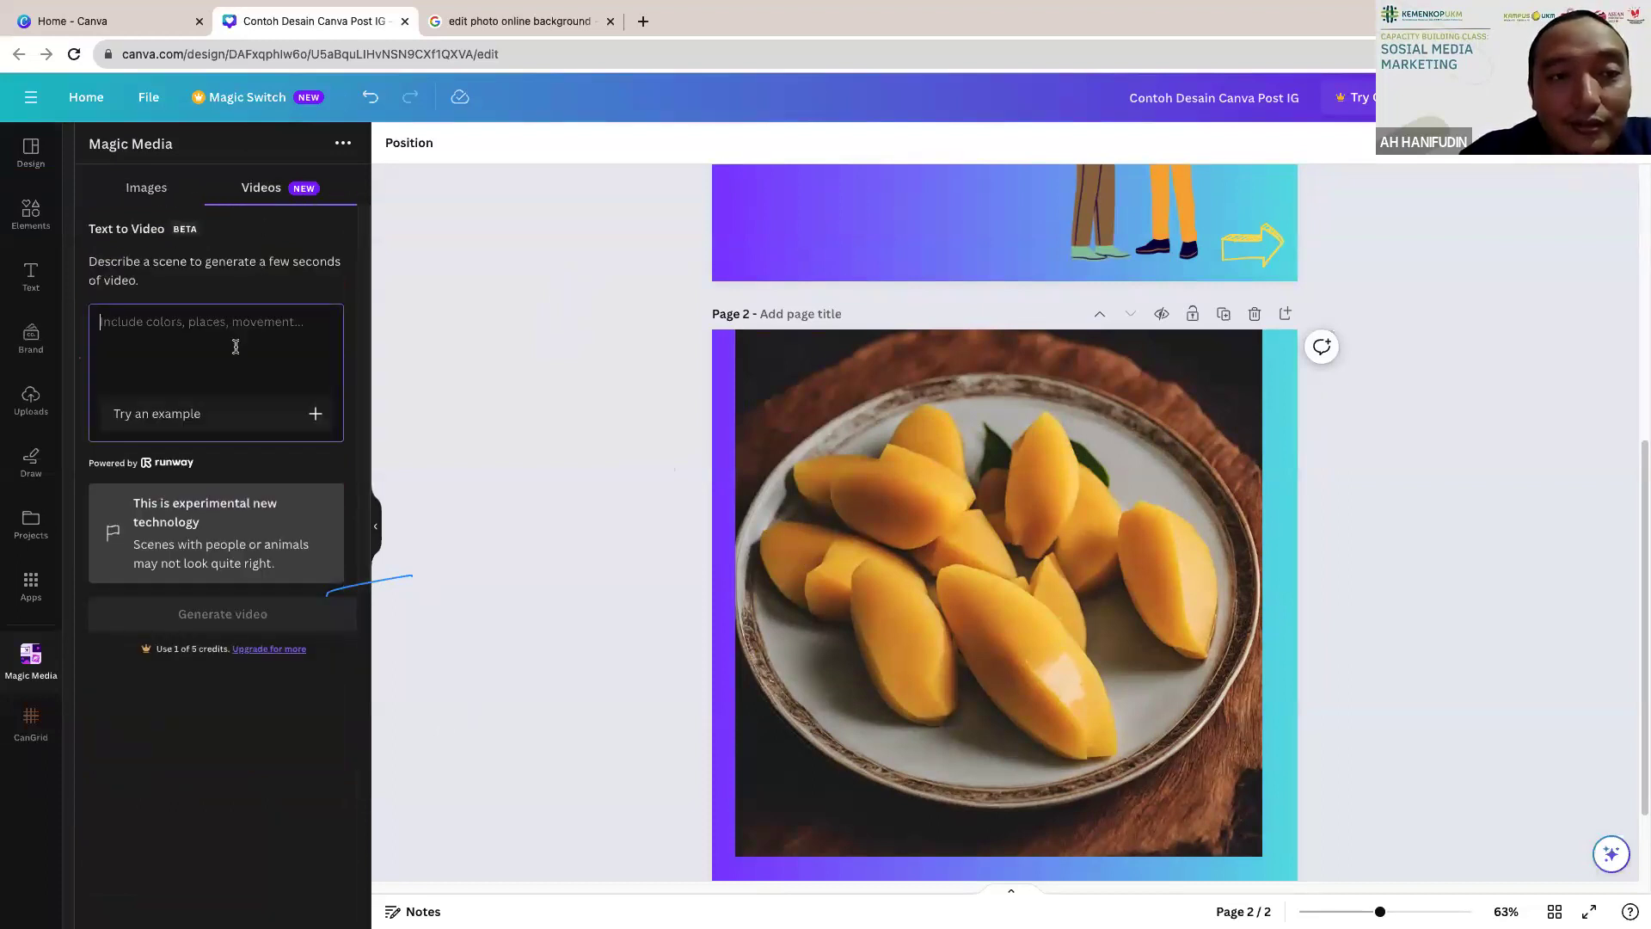
pyautogui.click(153, 331)
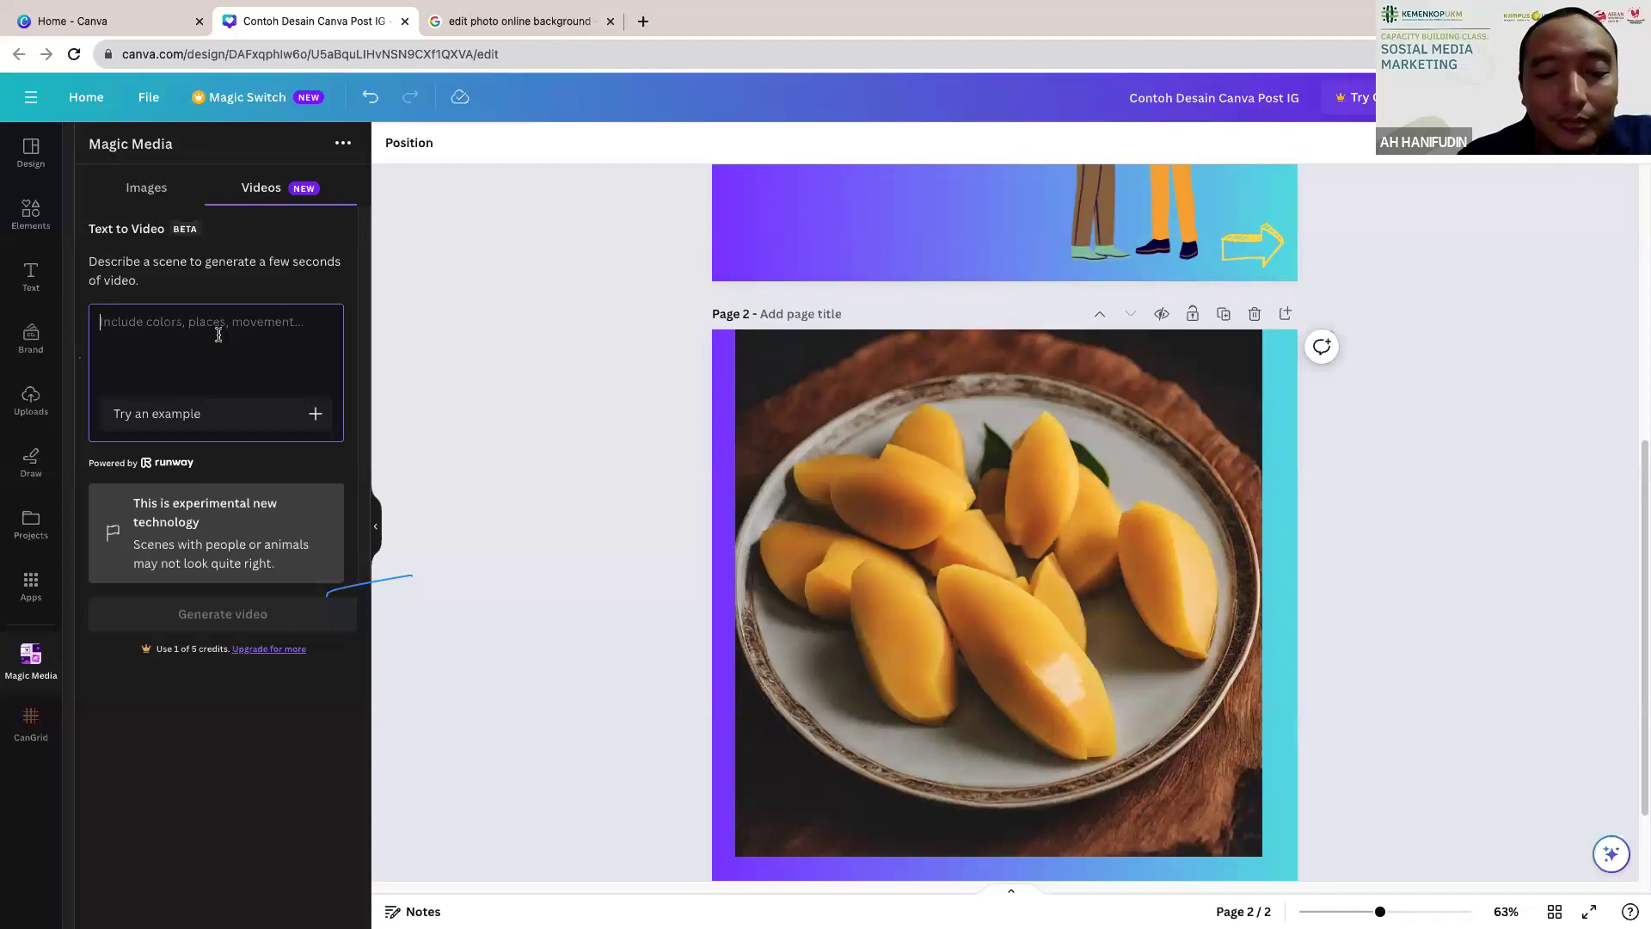
pyautogui.write('bau')
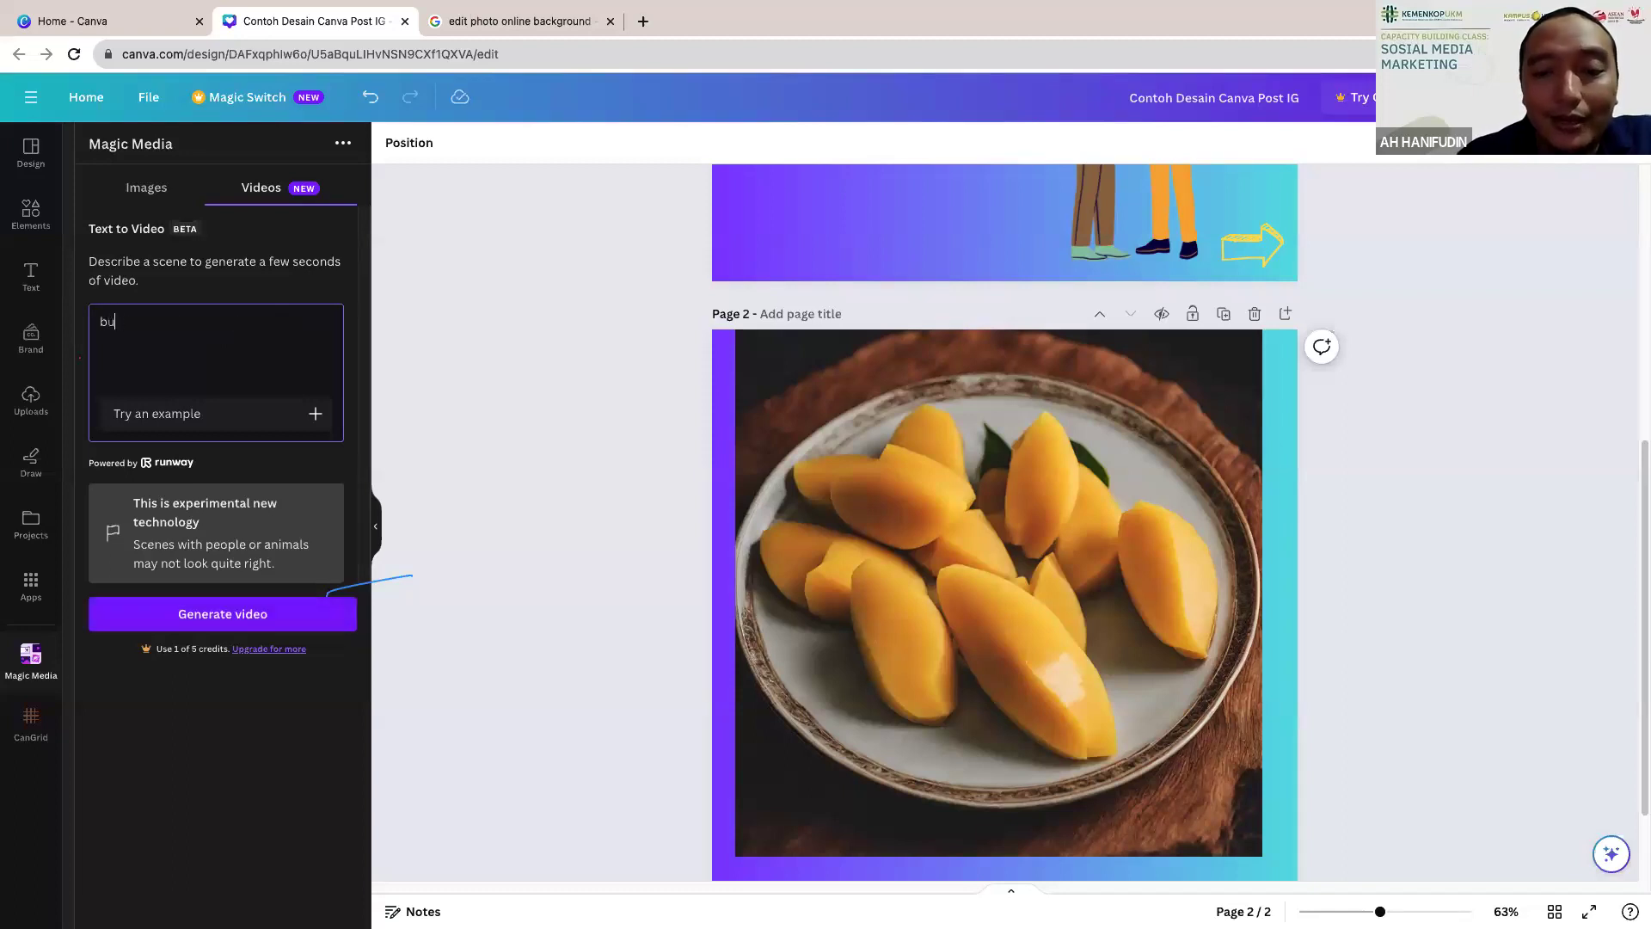
pyautogui.write('ah mangga ')
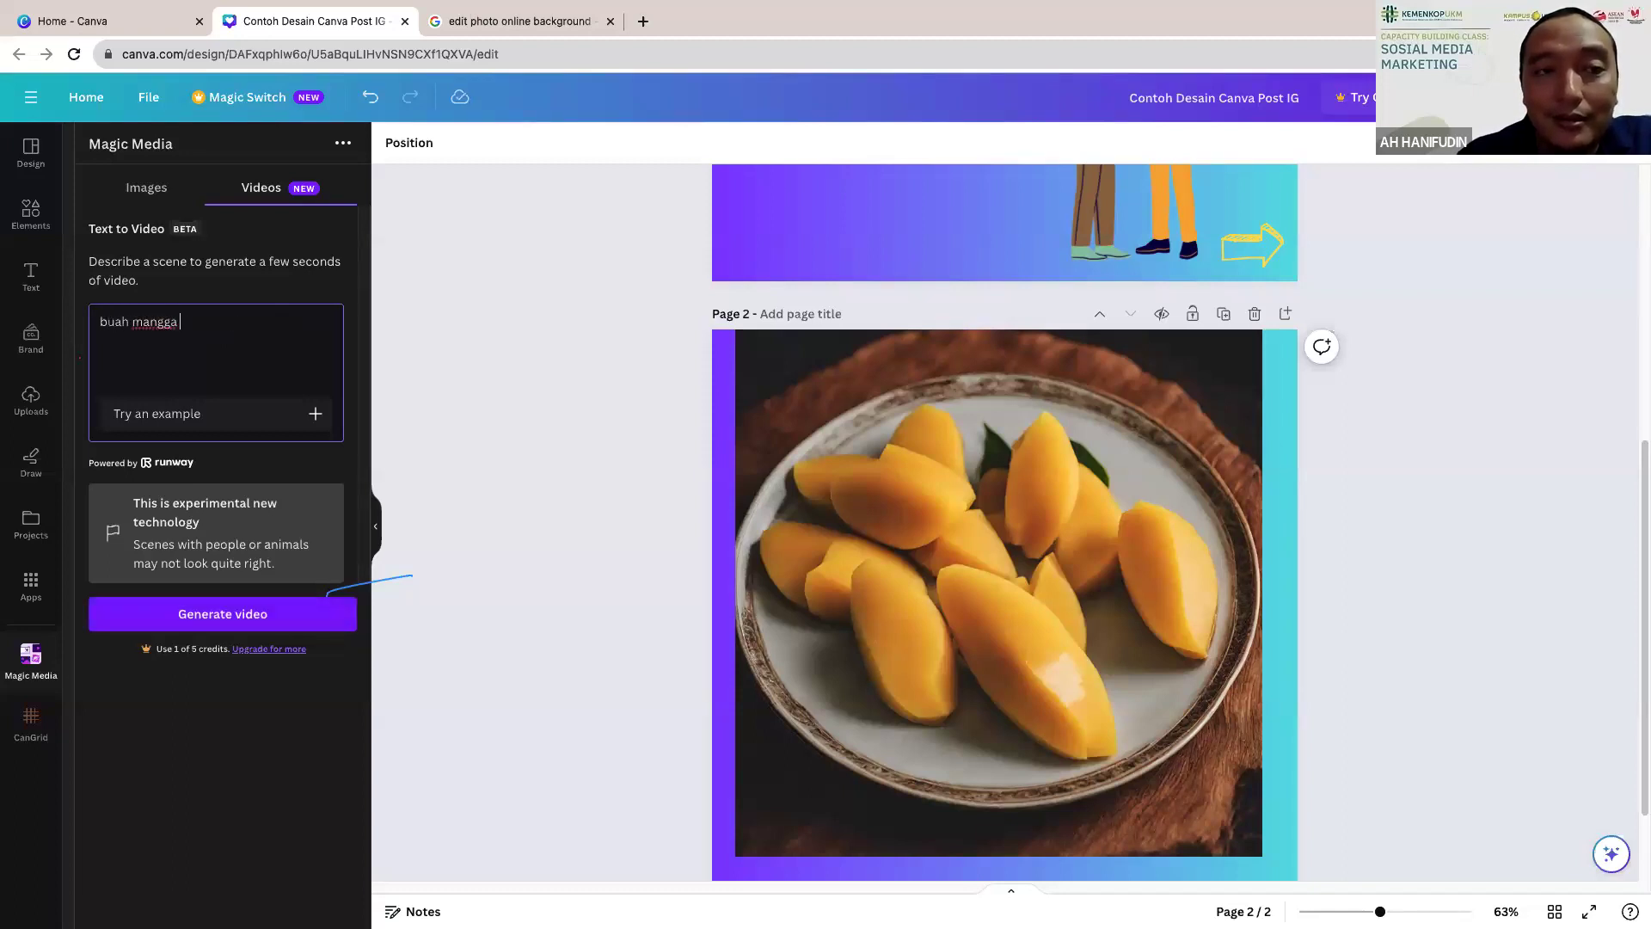
pyautogui.write('jatuh')
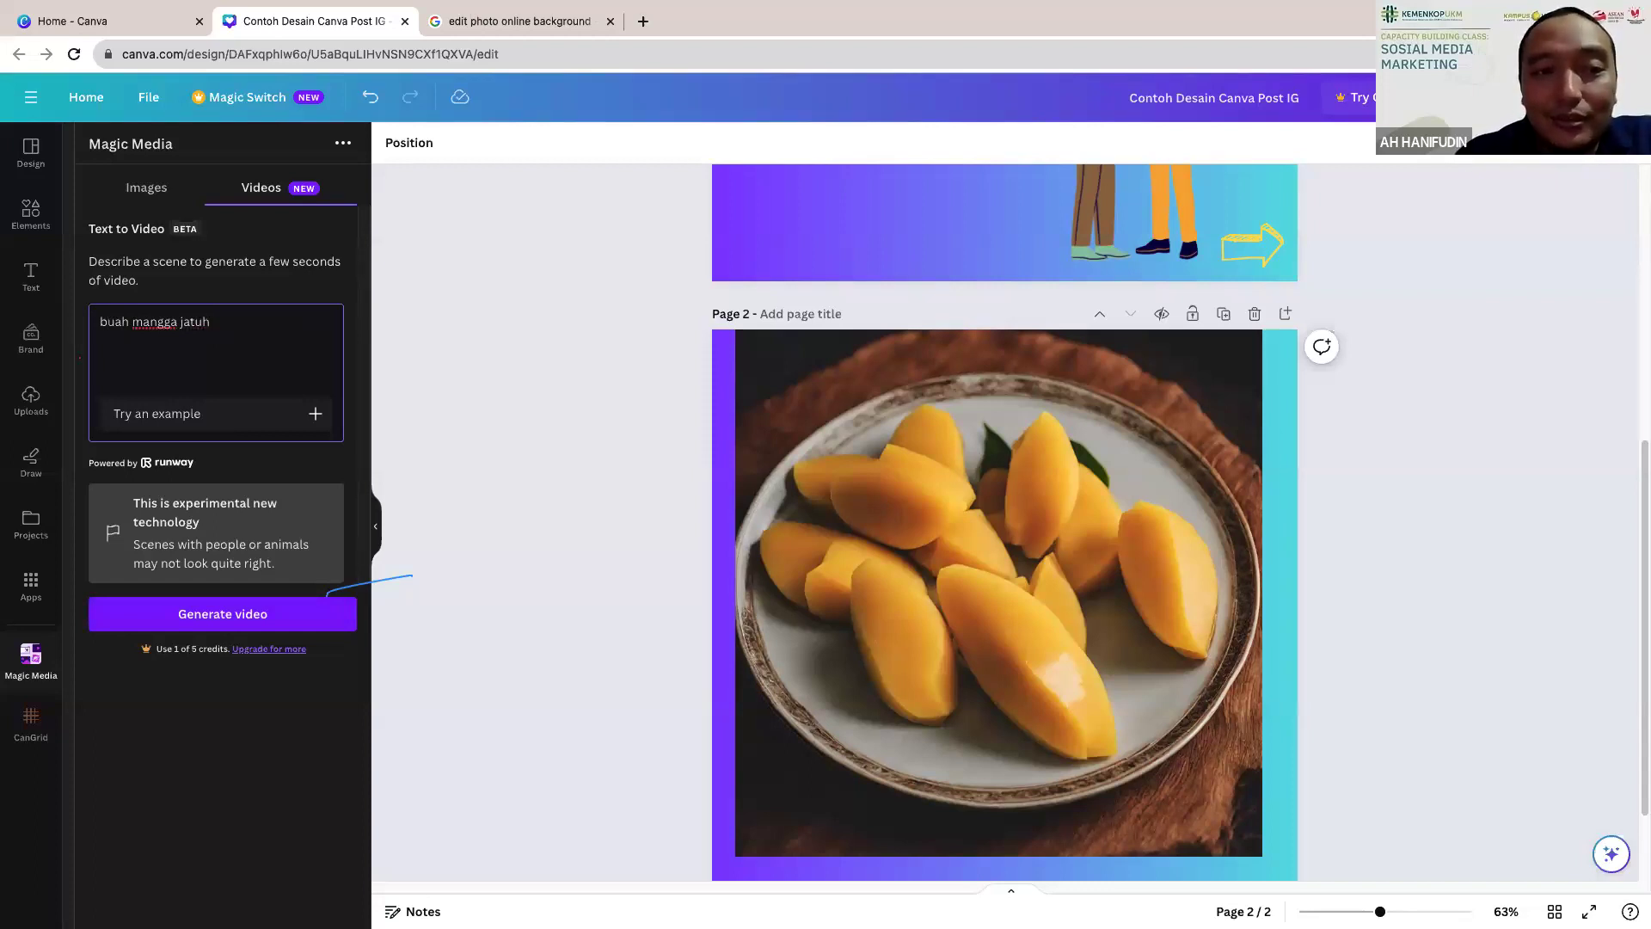
pyautogui.write(' ke ')
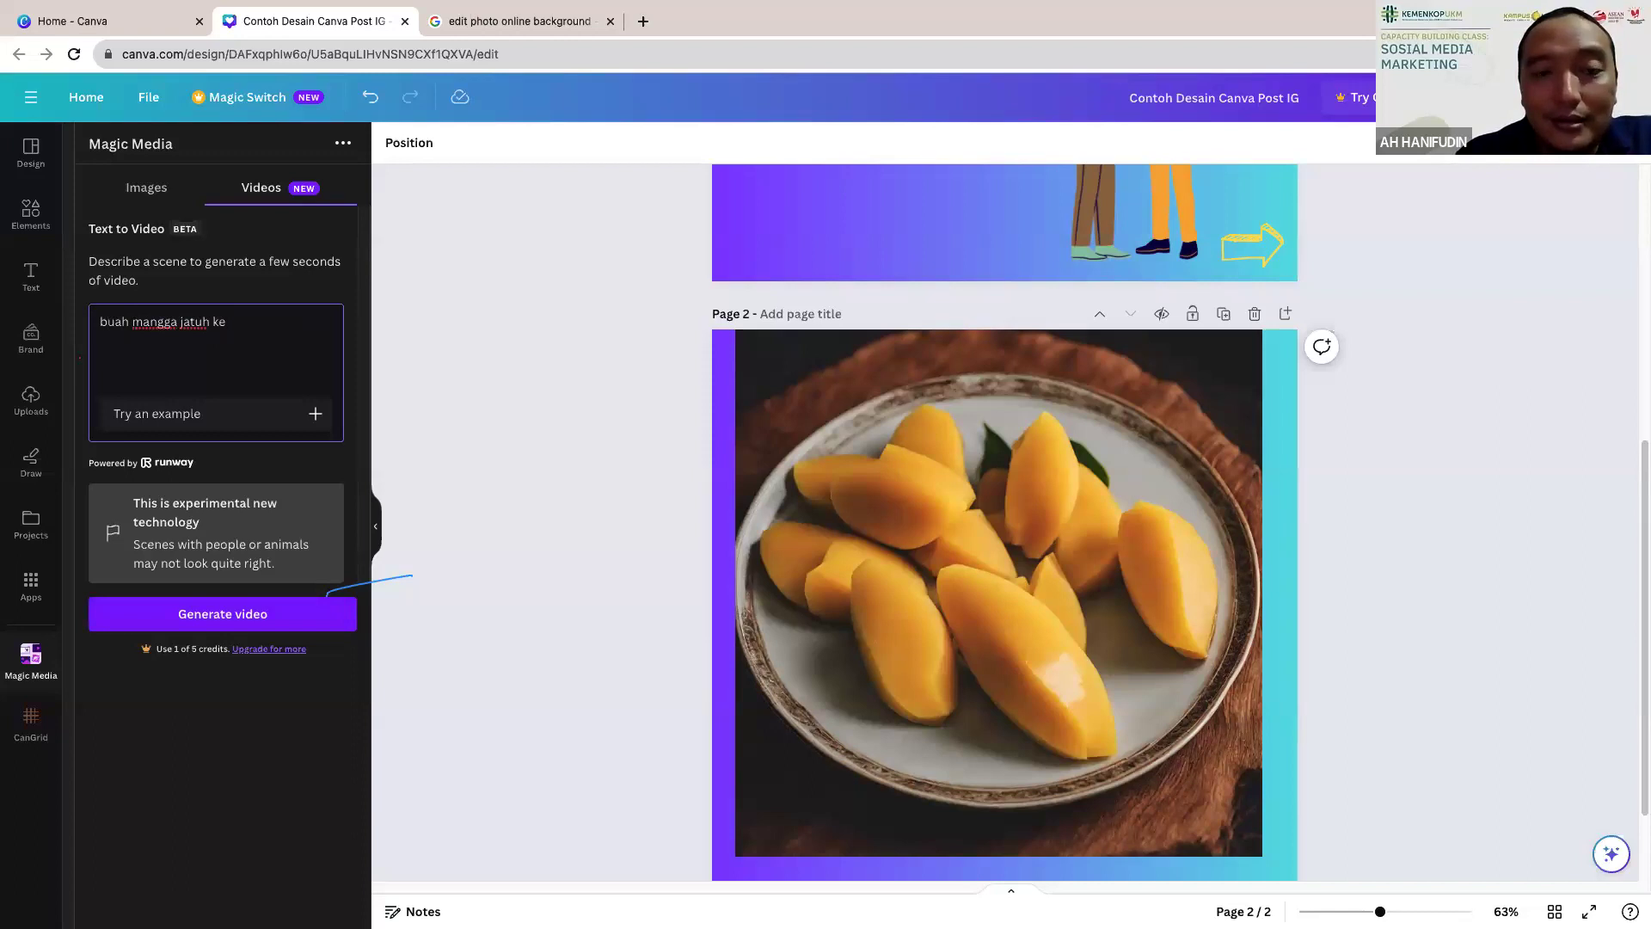
pyautogui.write('lantai')
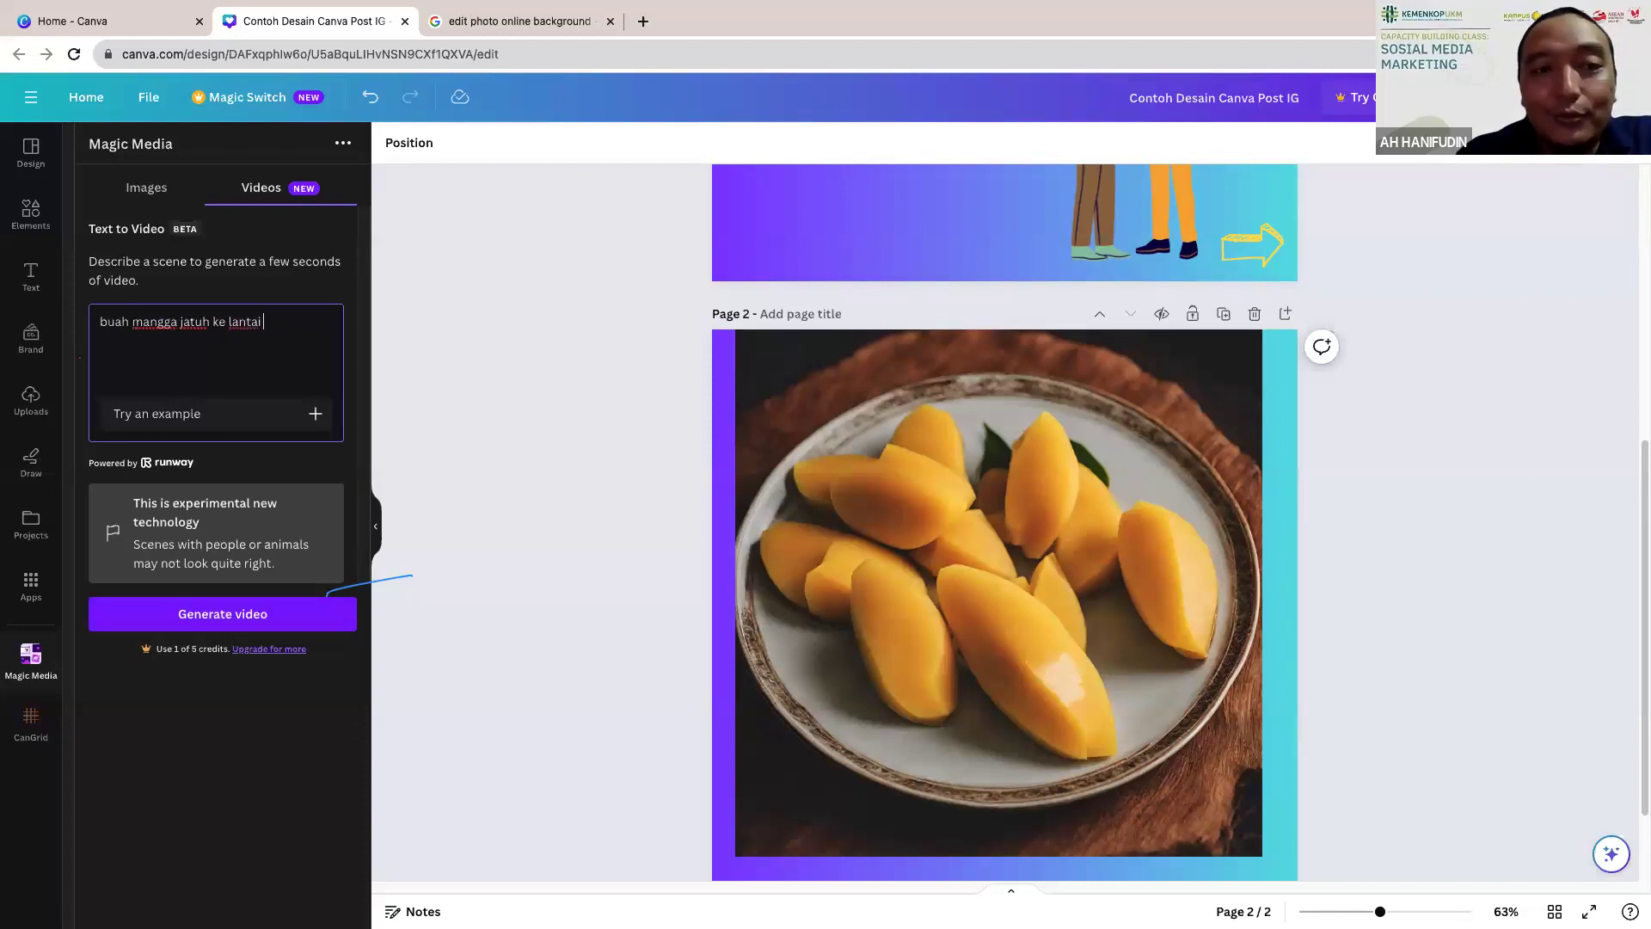
pyautogui.click(221, 615)
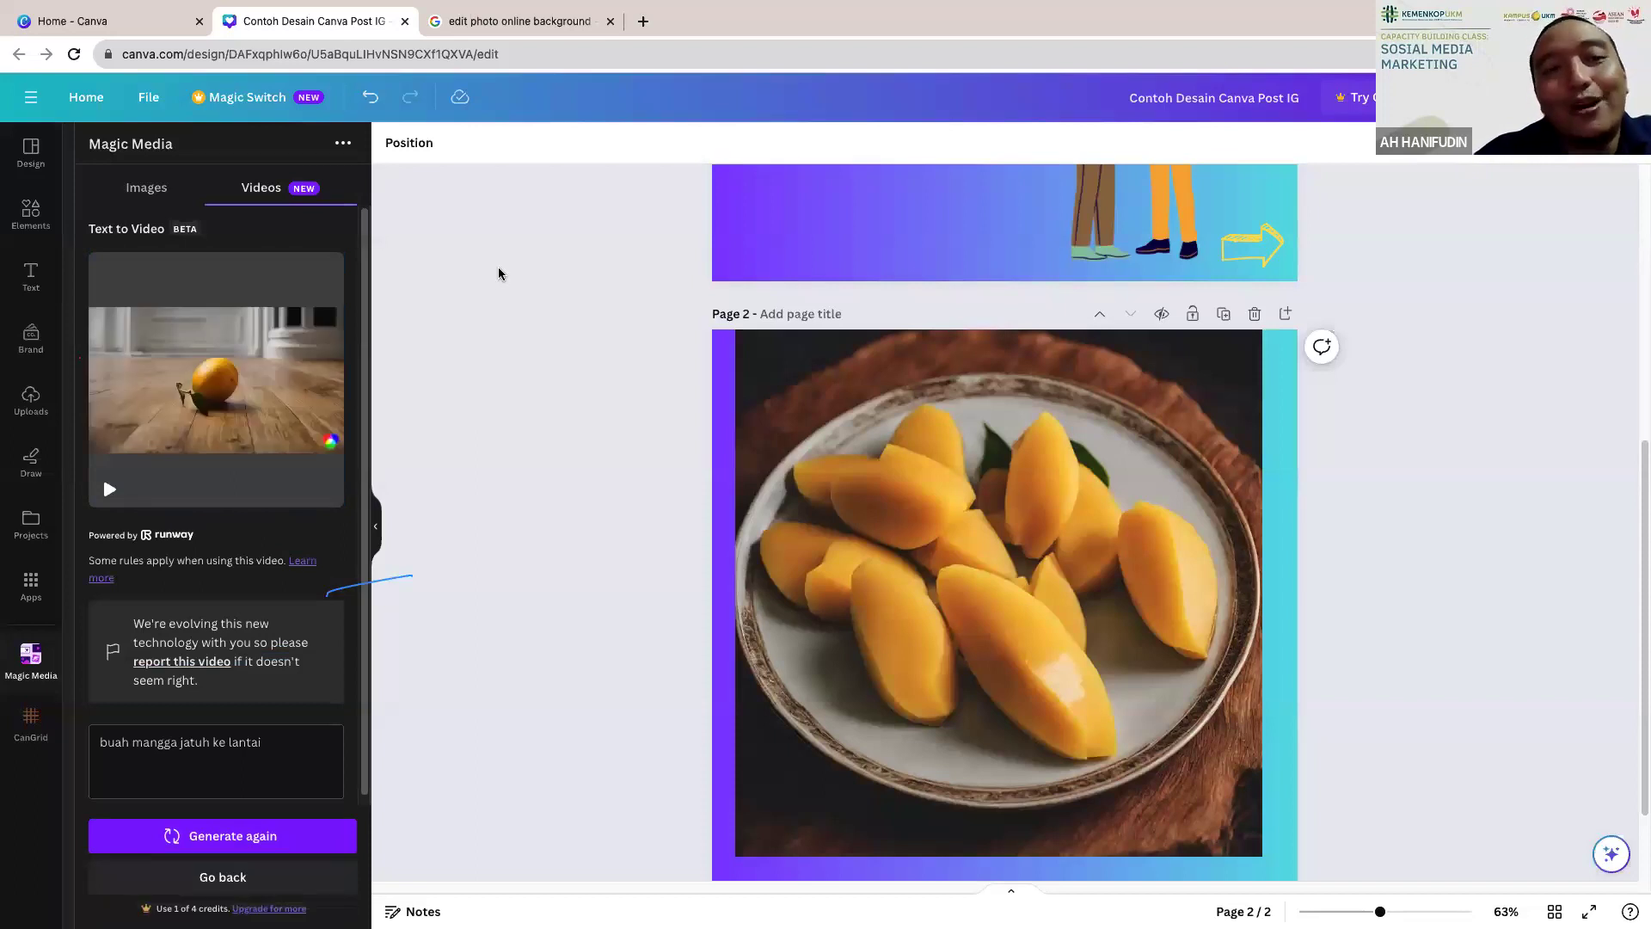
# Step: Preview the generated mango video, insert it over the mango image on page 2 and play it there
pyautogui.click(159, 478)
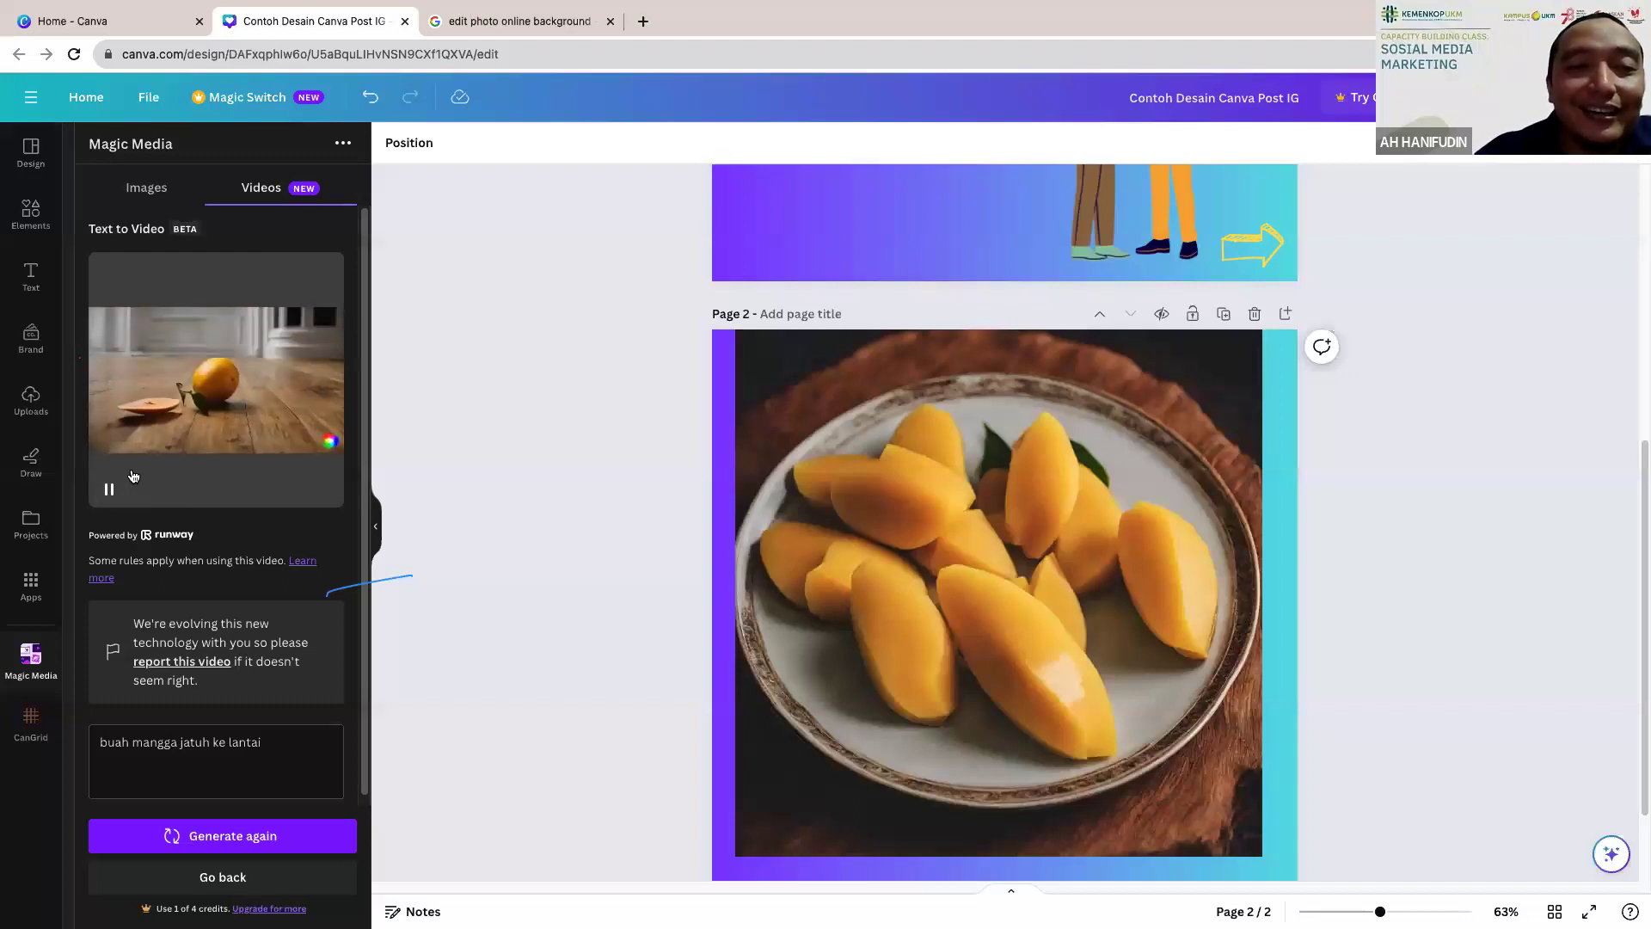
pyautogui.click(163, 432)
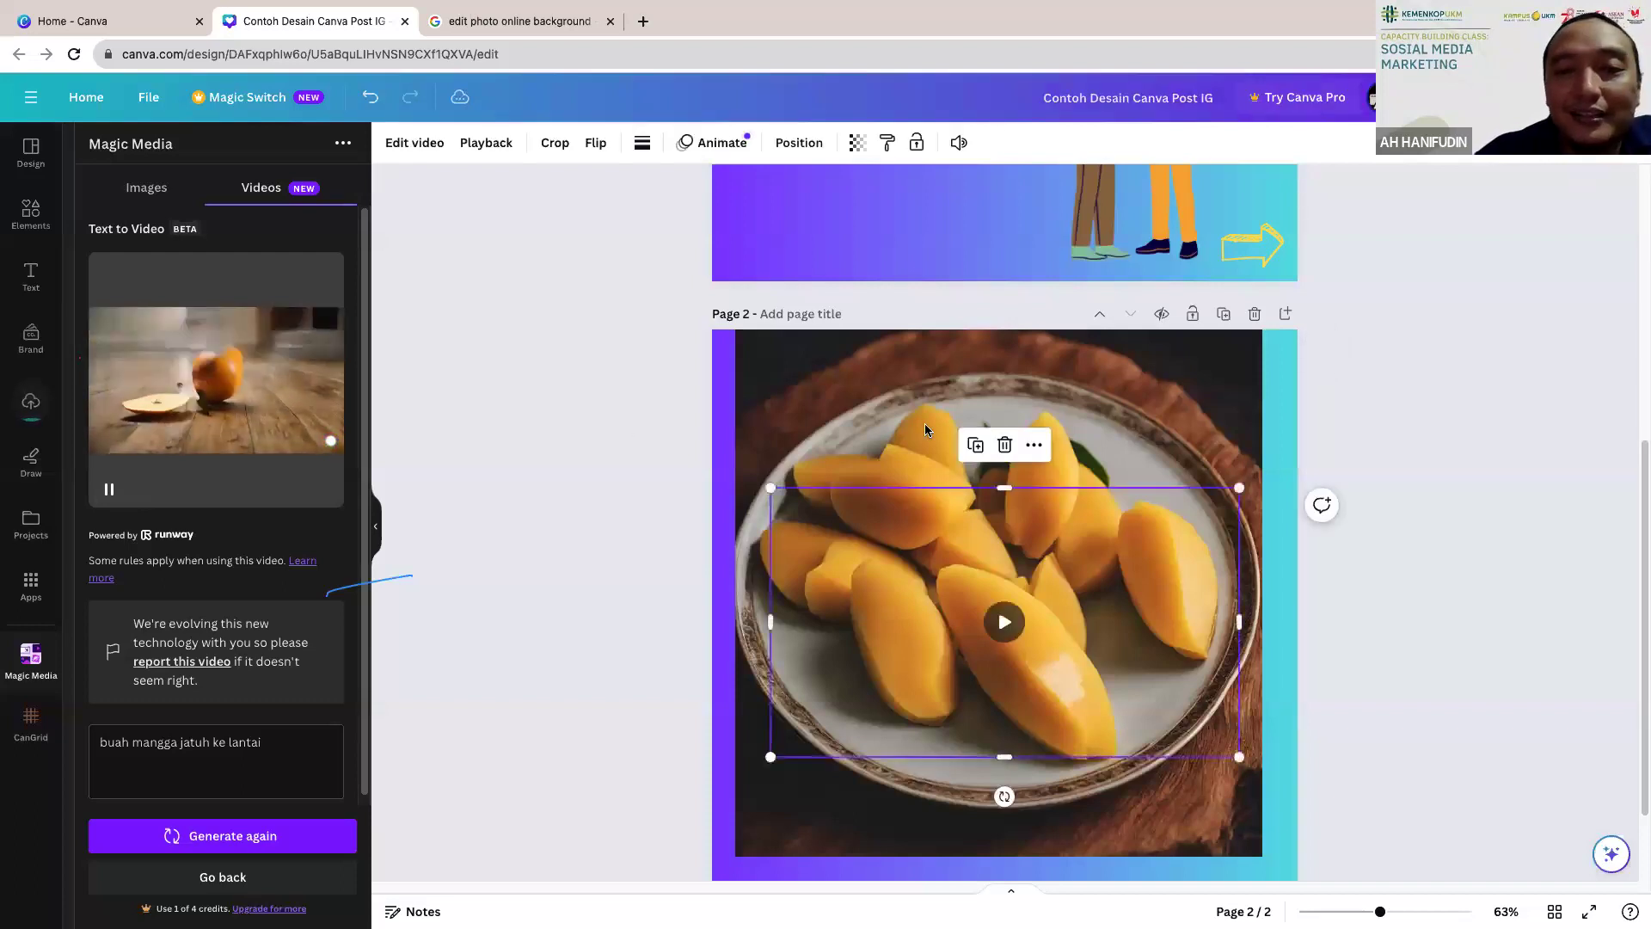
pyautogui.click(1006, 633)
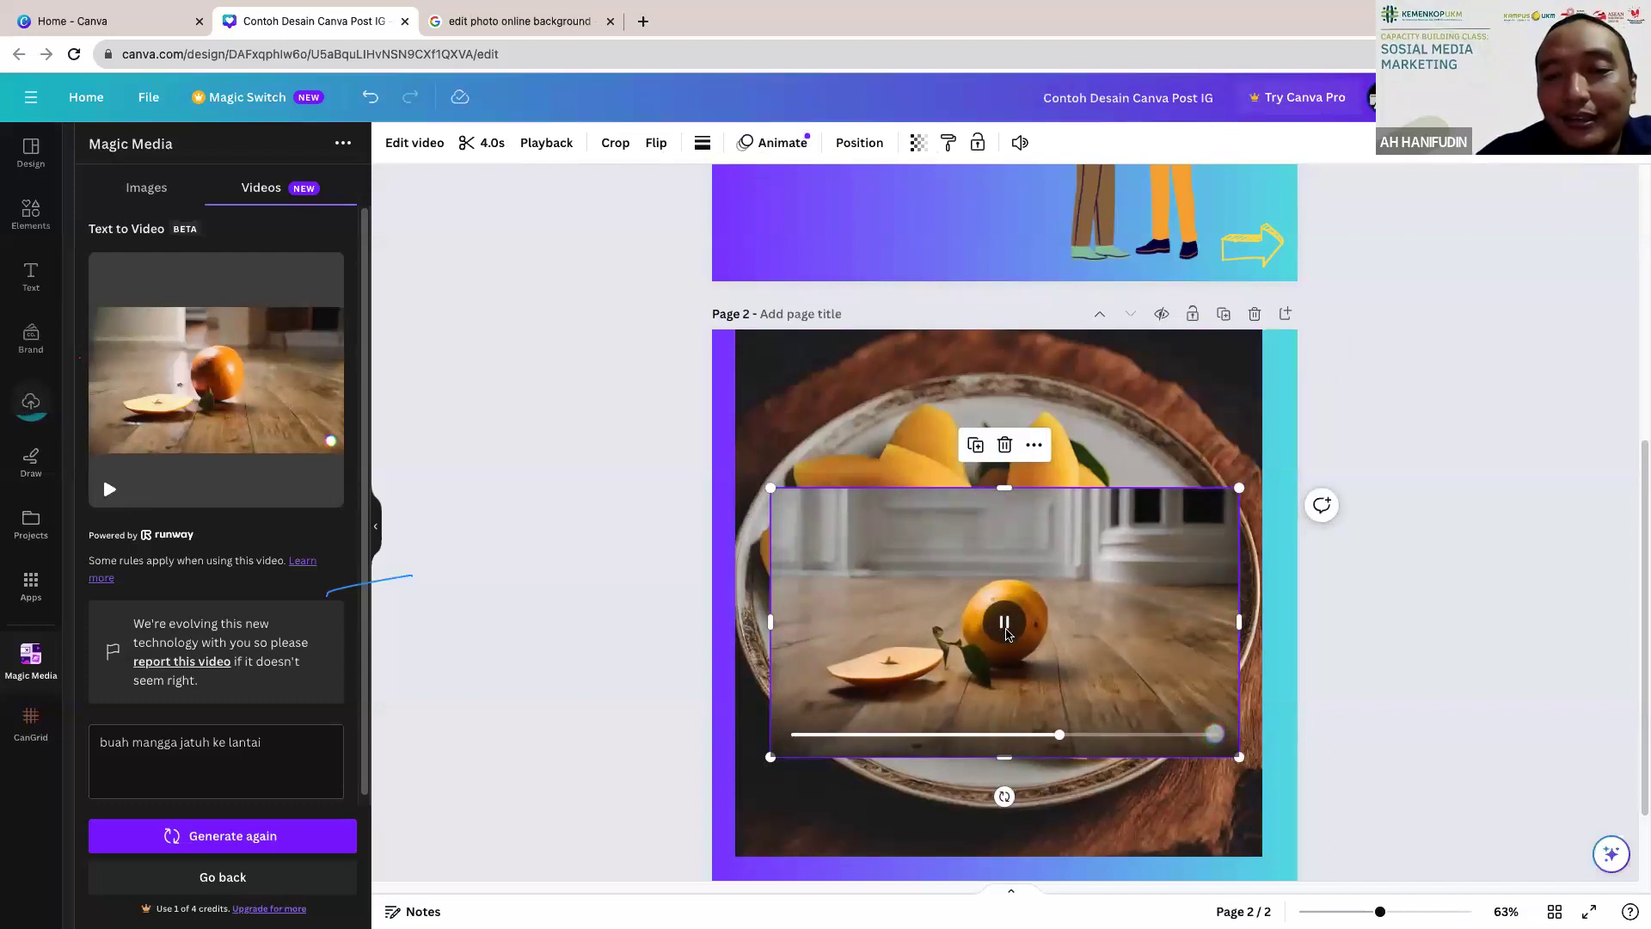
pyautogui.click(1006, 633)
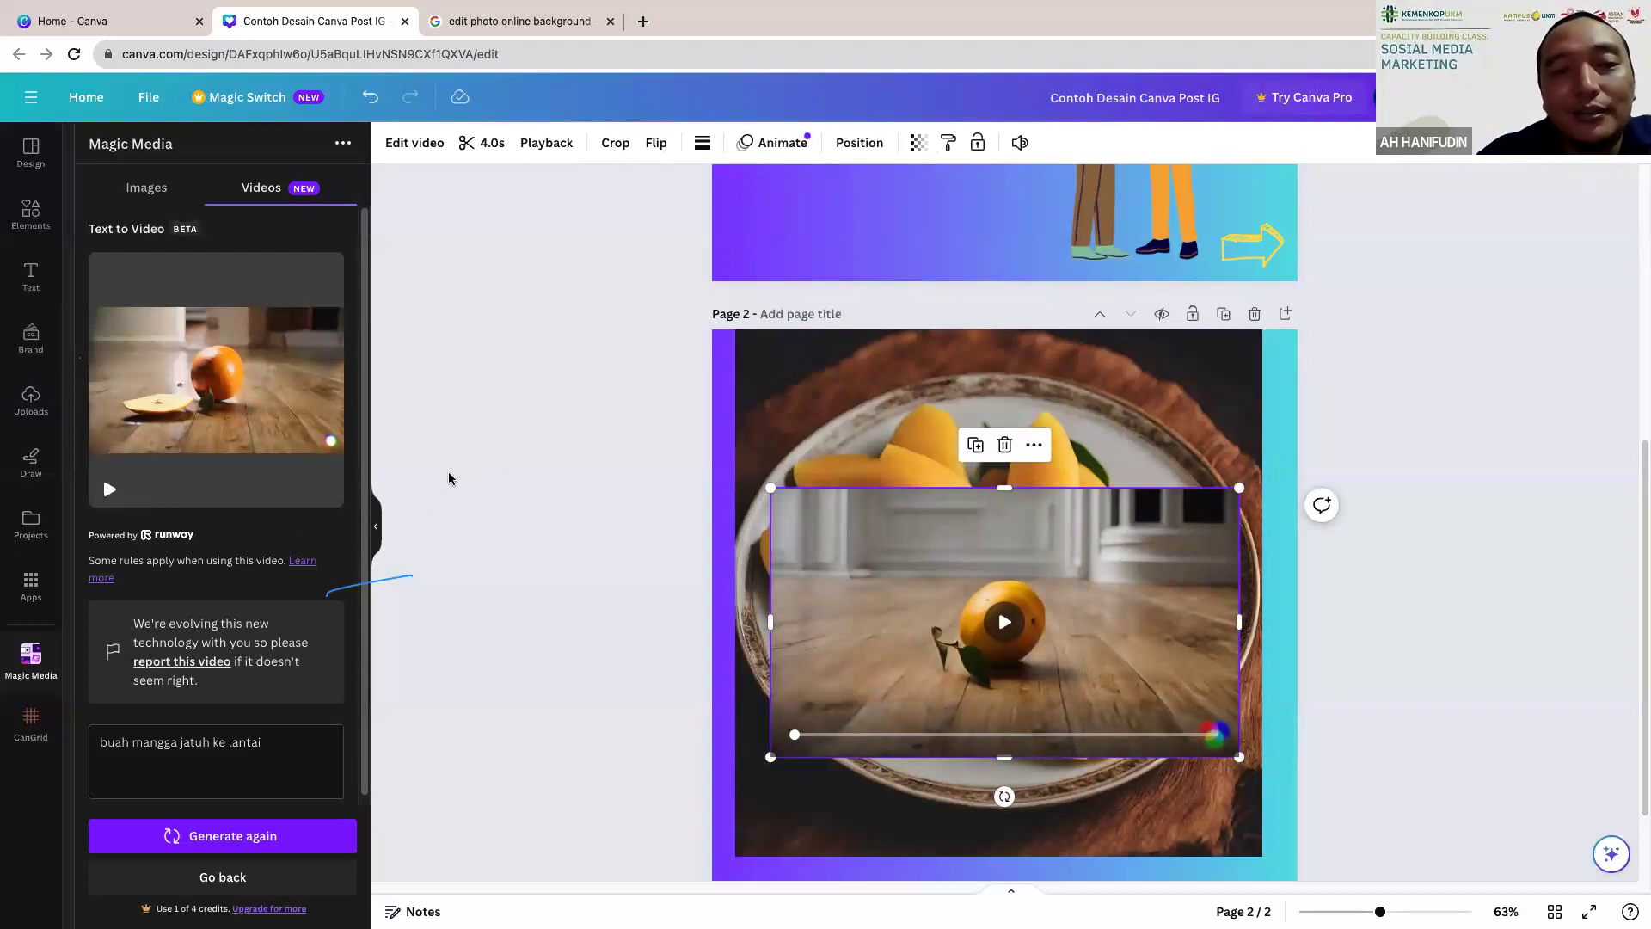
pyautogui.click(282, 479)
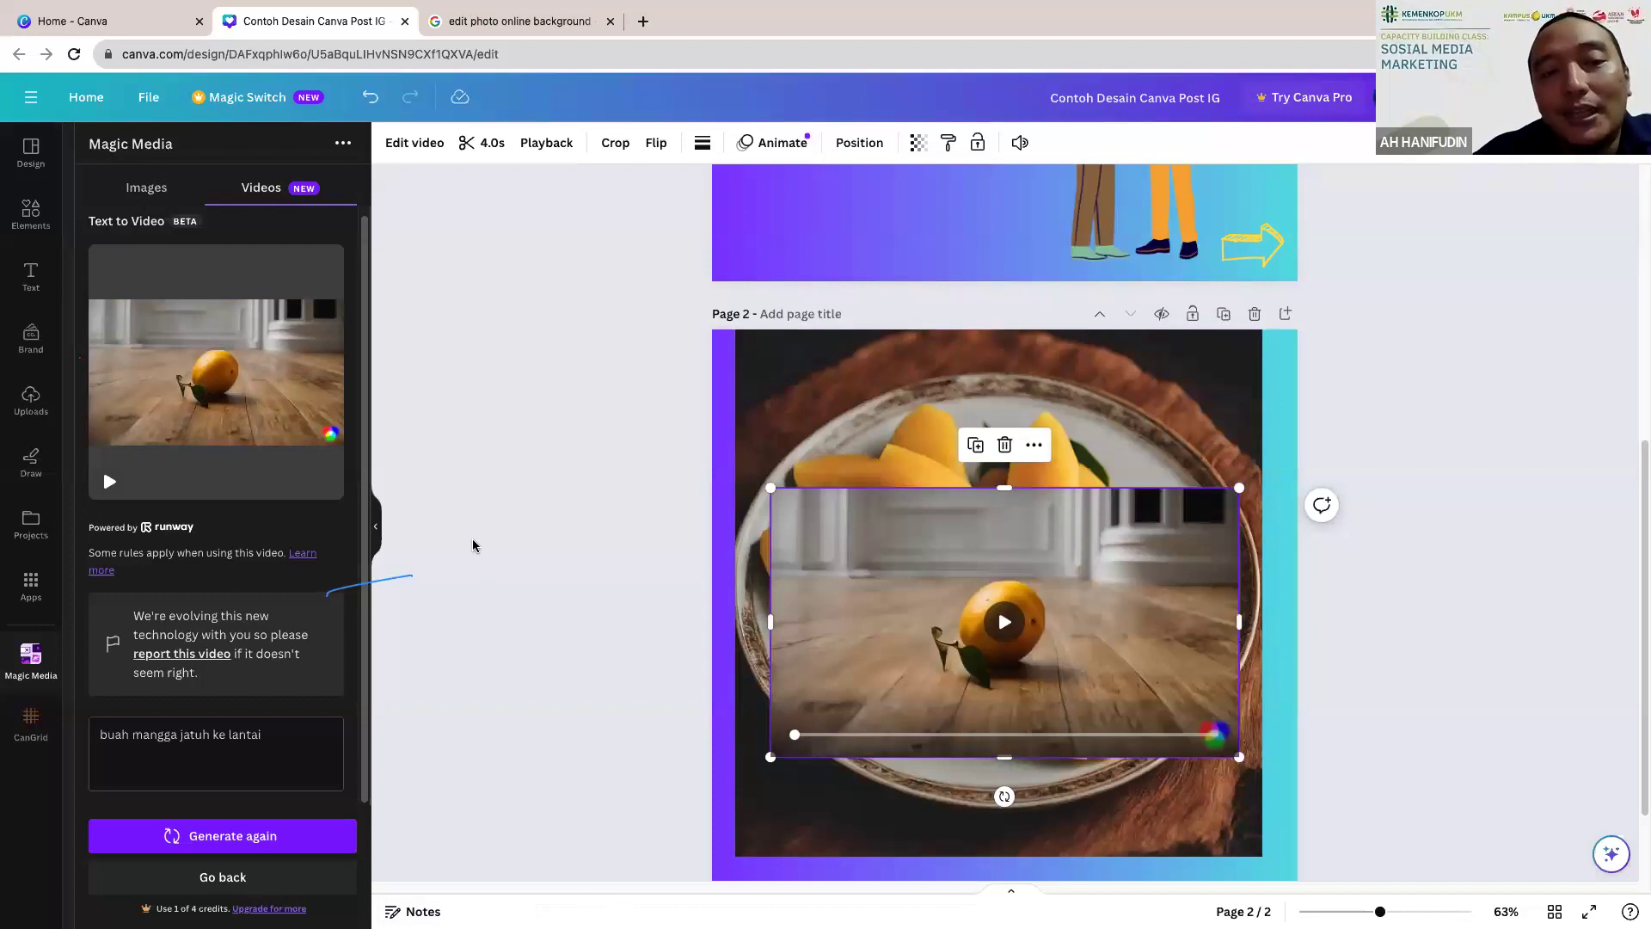
# Step: Open a new browser tab, ready for entering a web search
pyautogui.scroll(6, 472, 545)
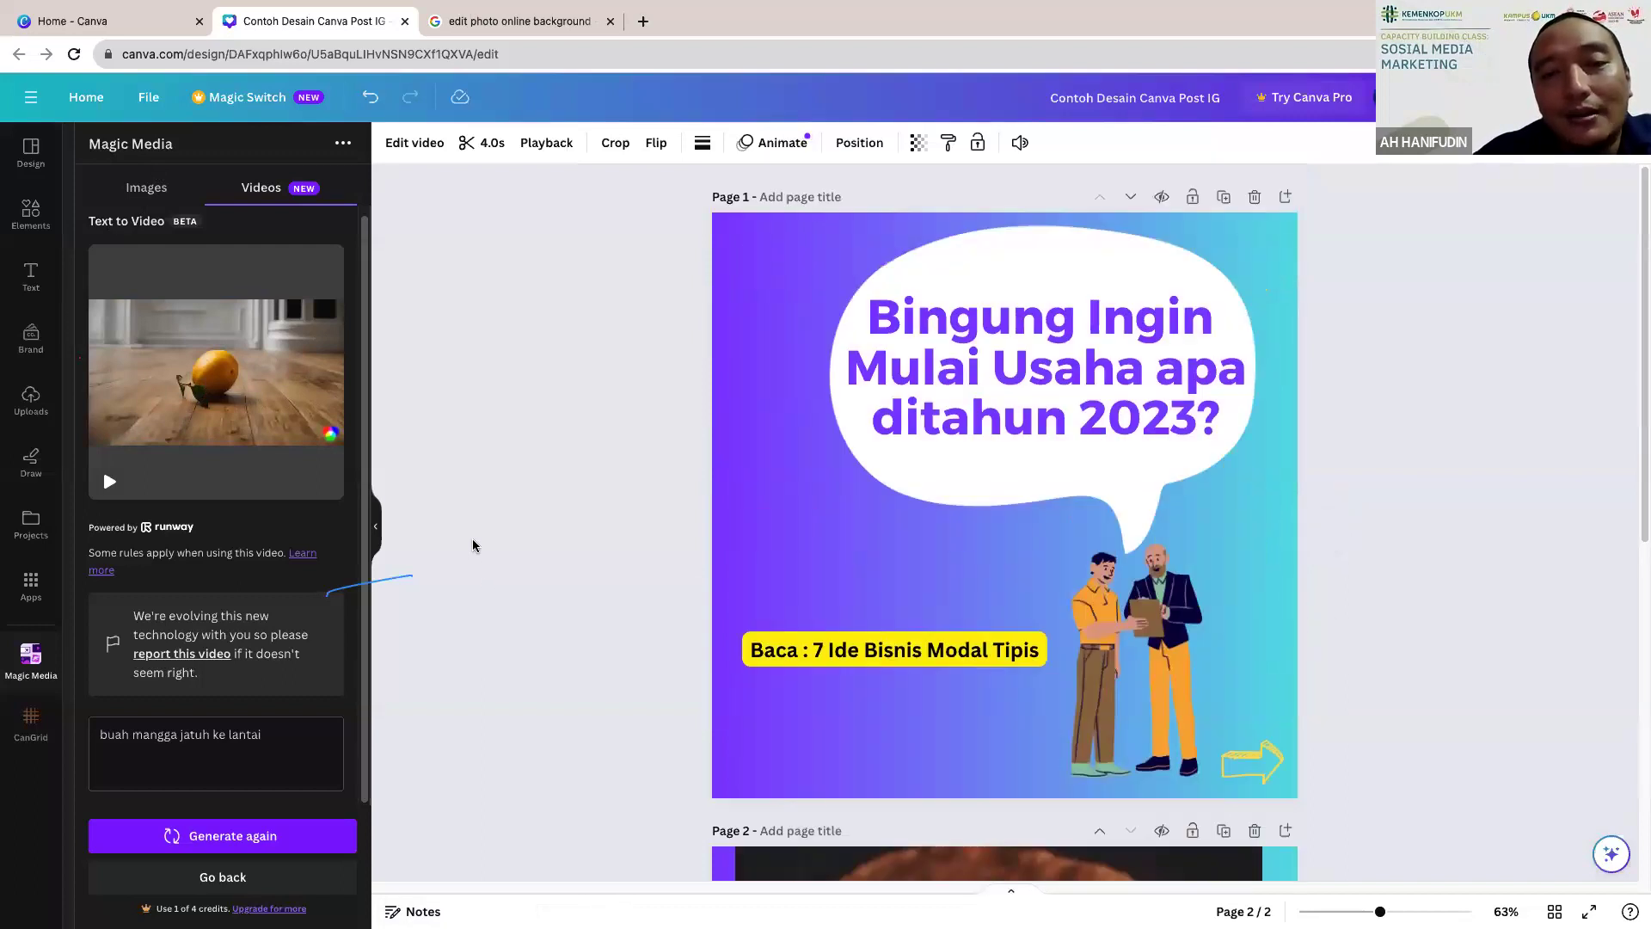
pyautogui.click(643, 22)
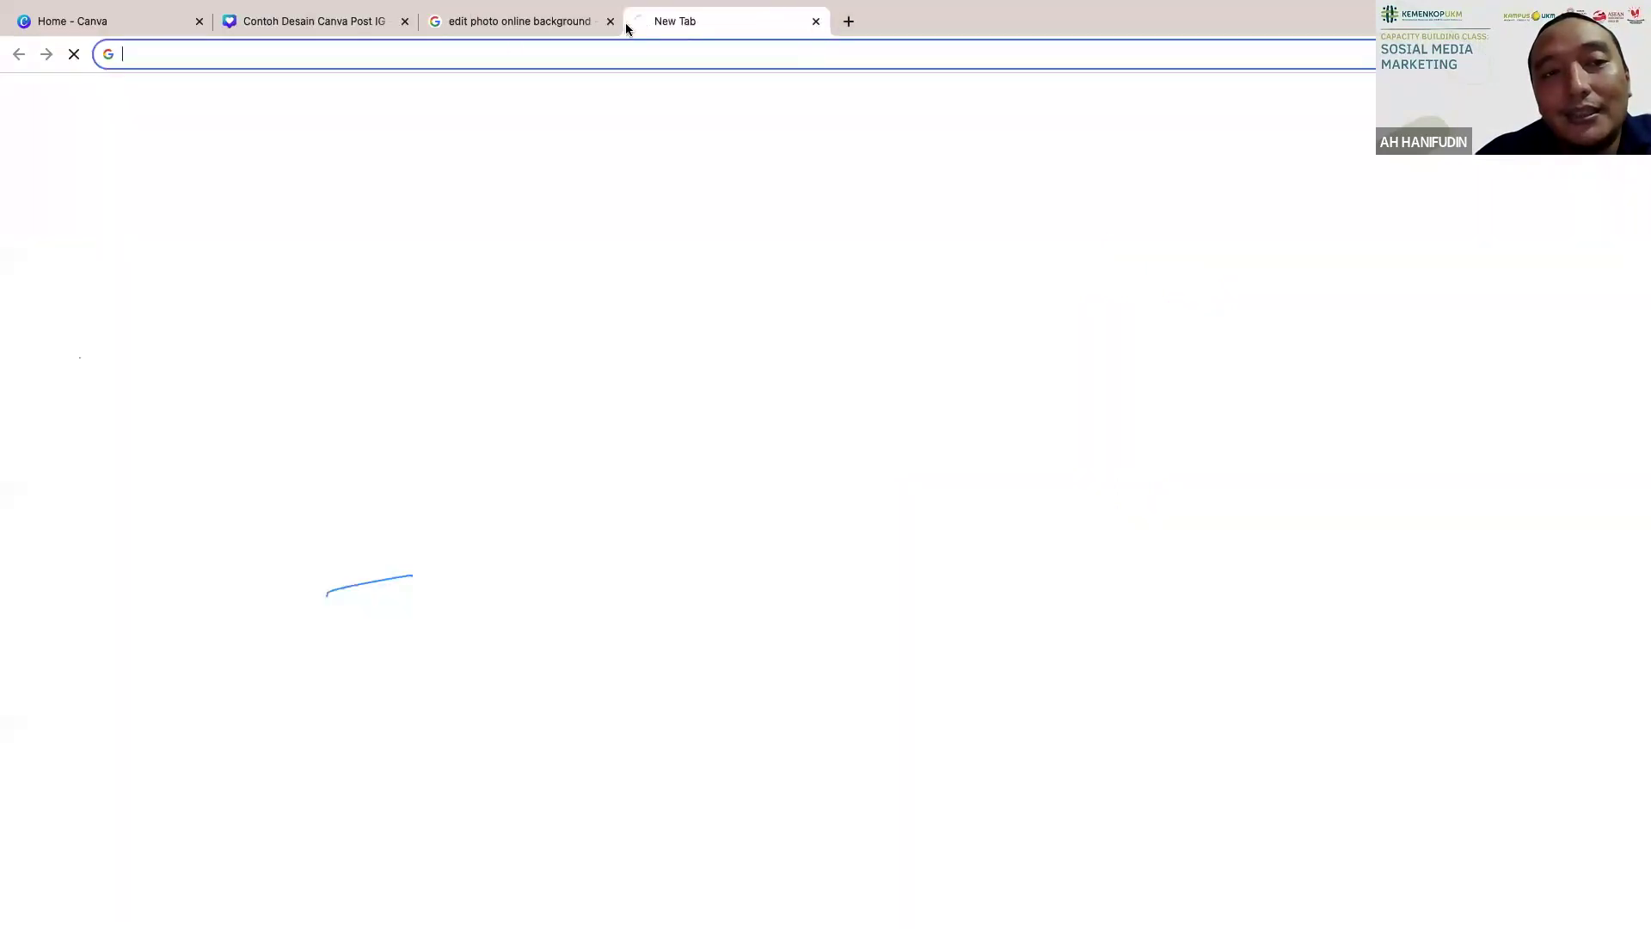
pyautogui.click(511, 53)
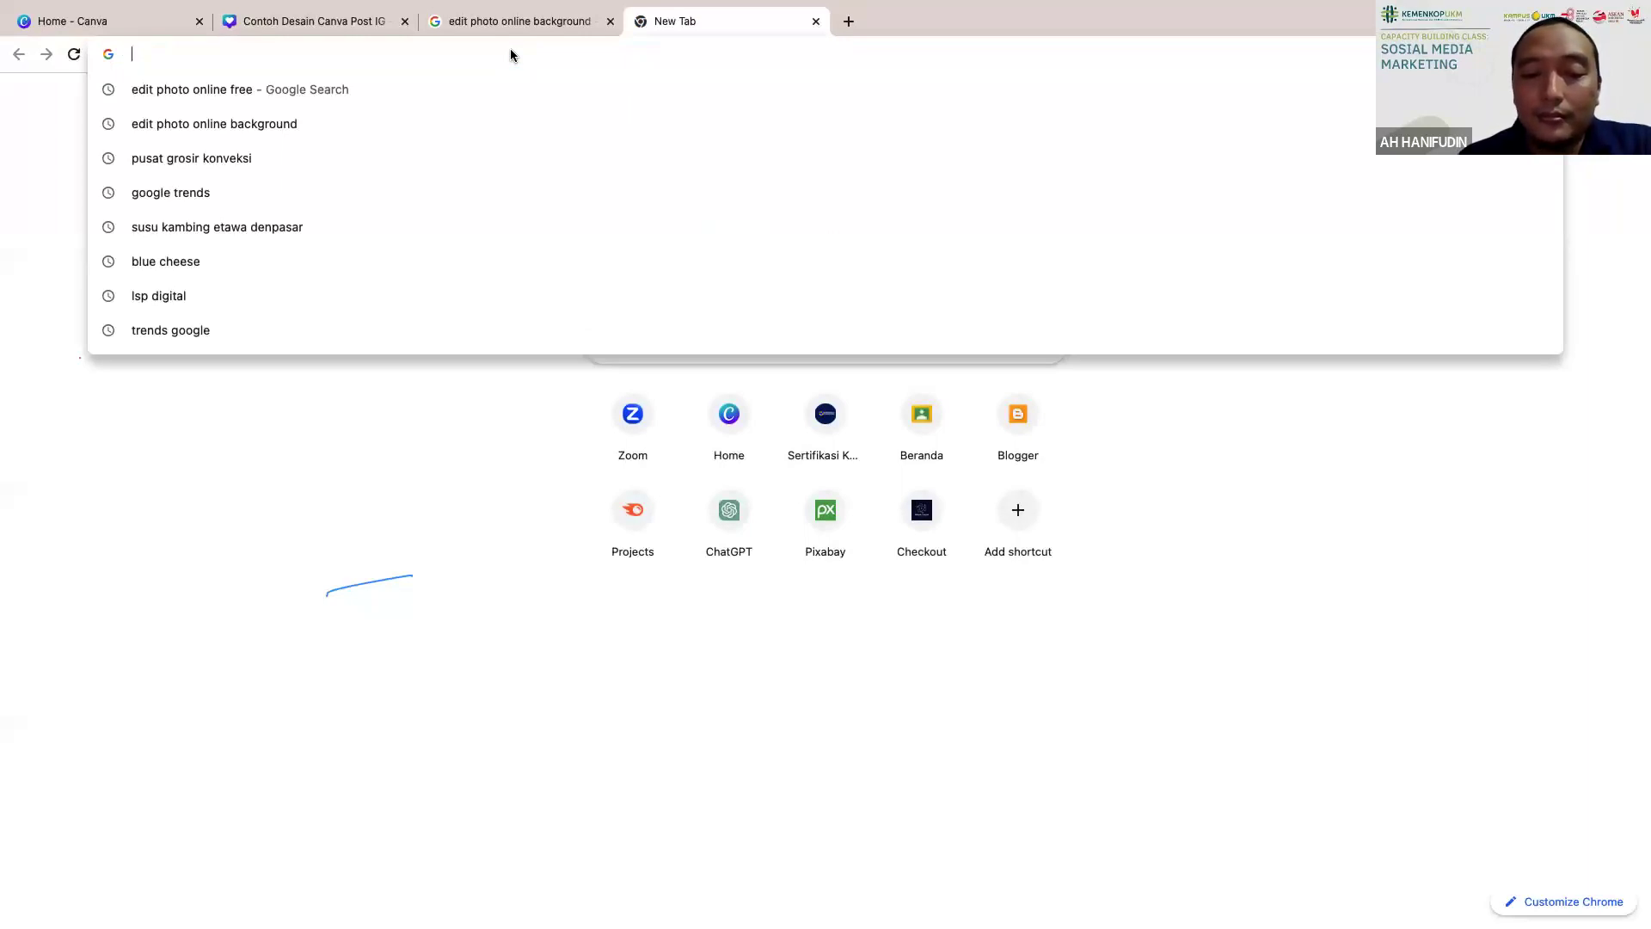
pyautogui.write('pe')
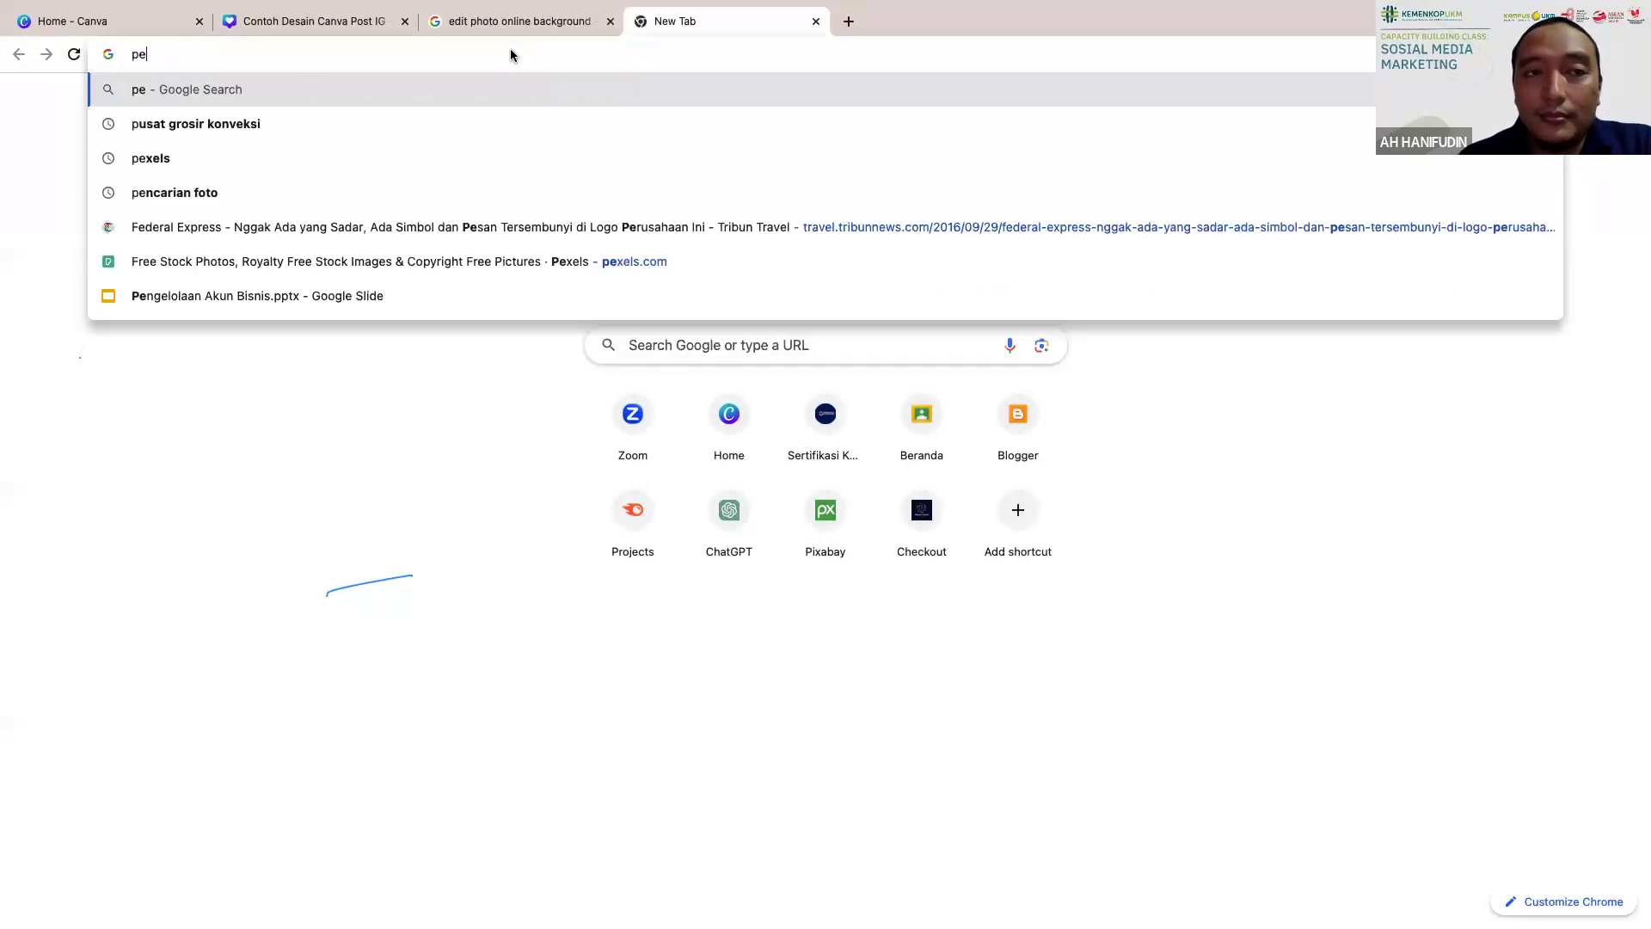
pyautogui.write('ngol')
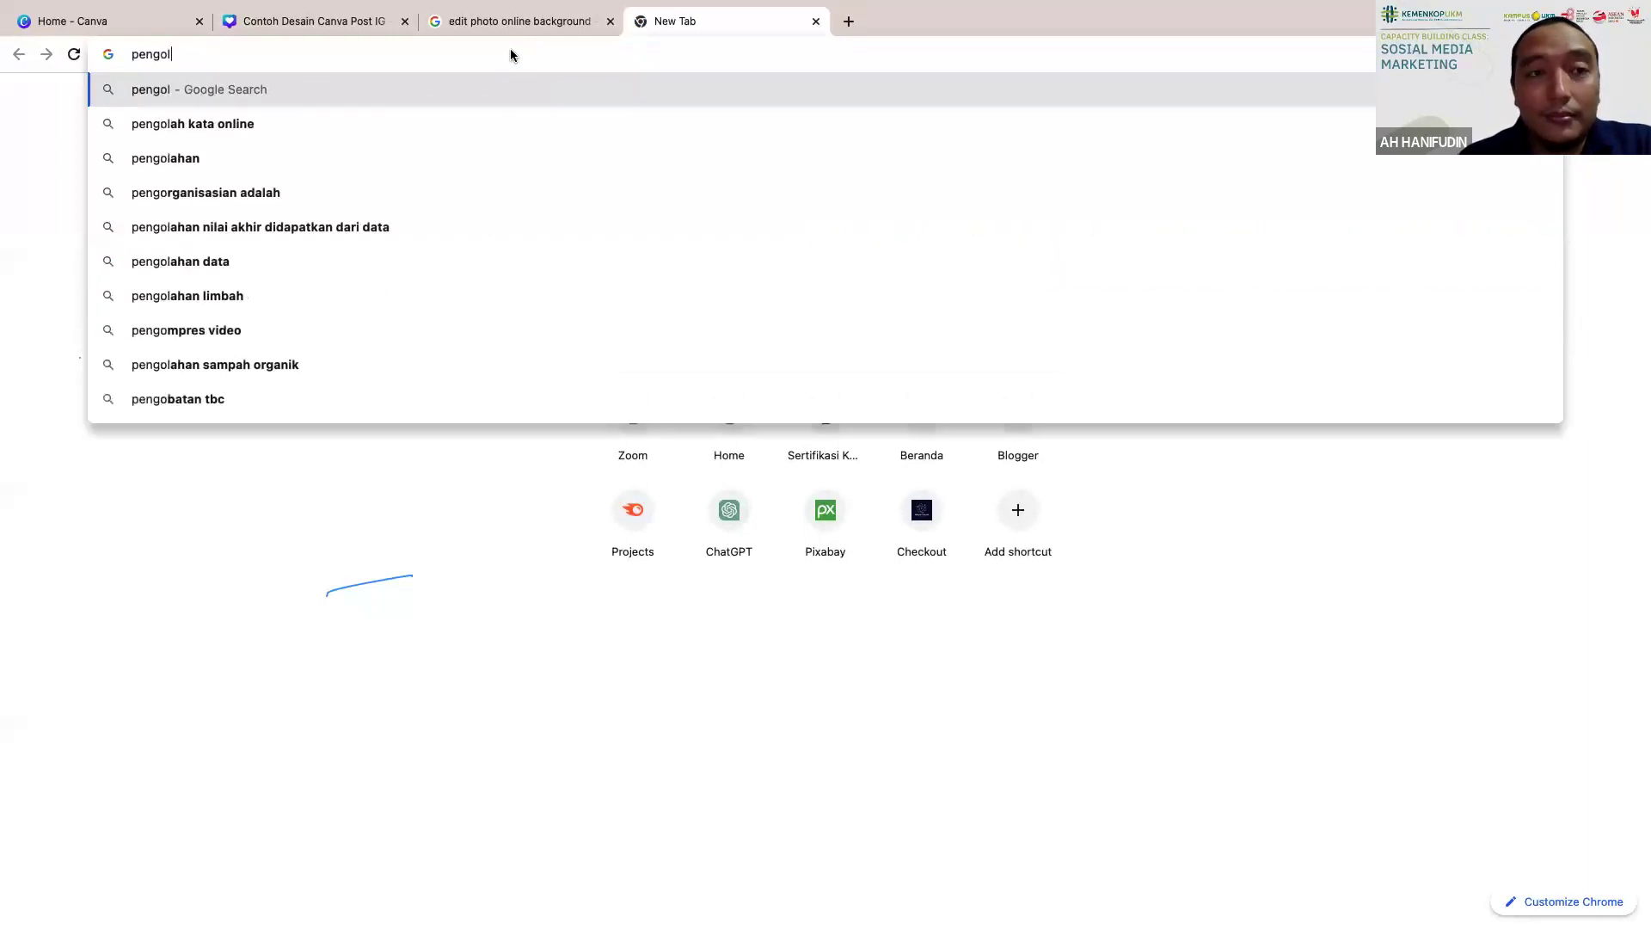
pyautogui.write('ah ga')
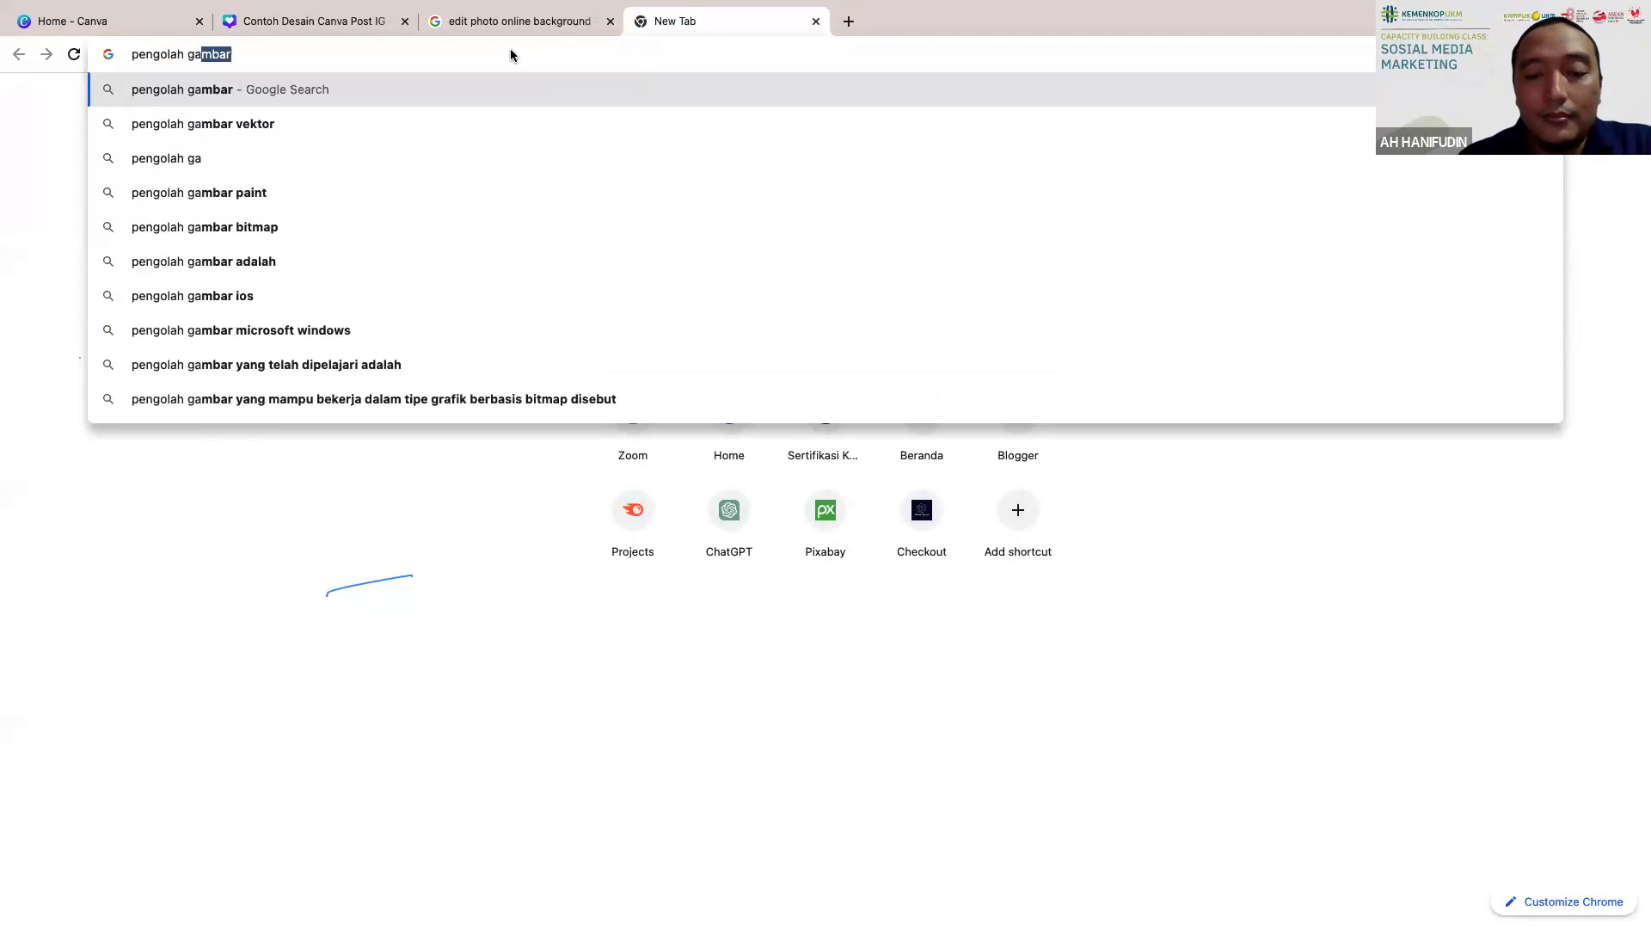
pyautogui.write('mb')
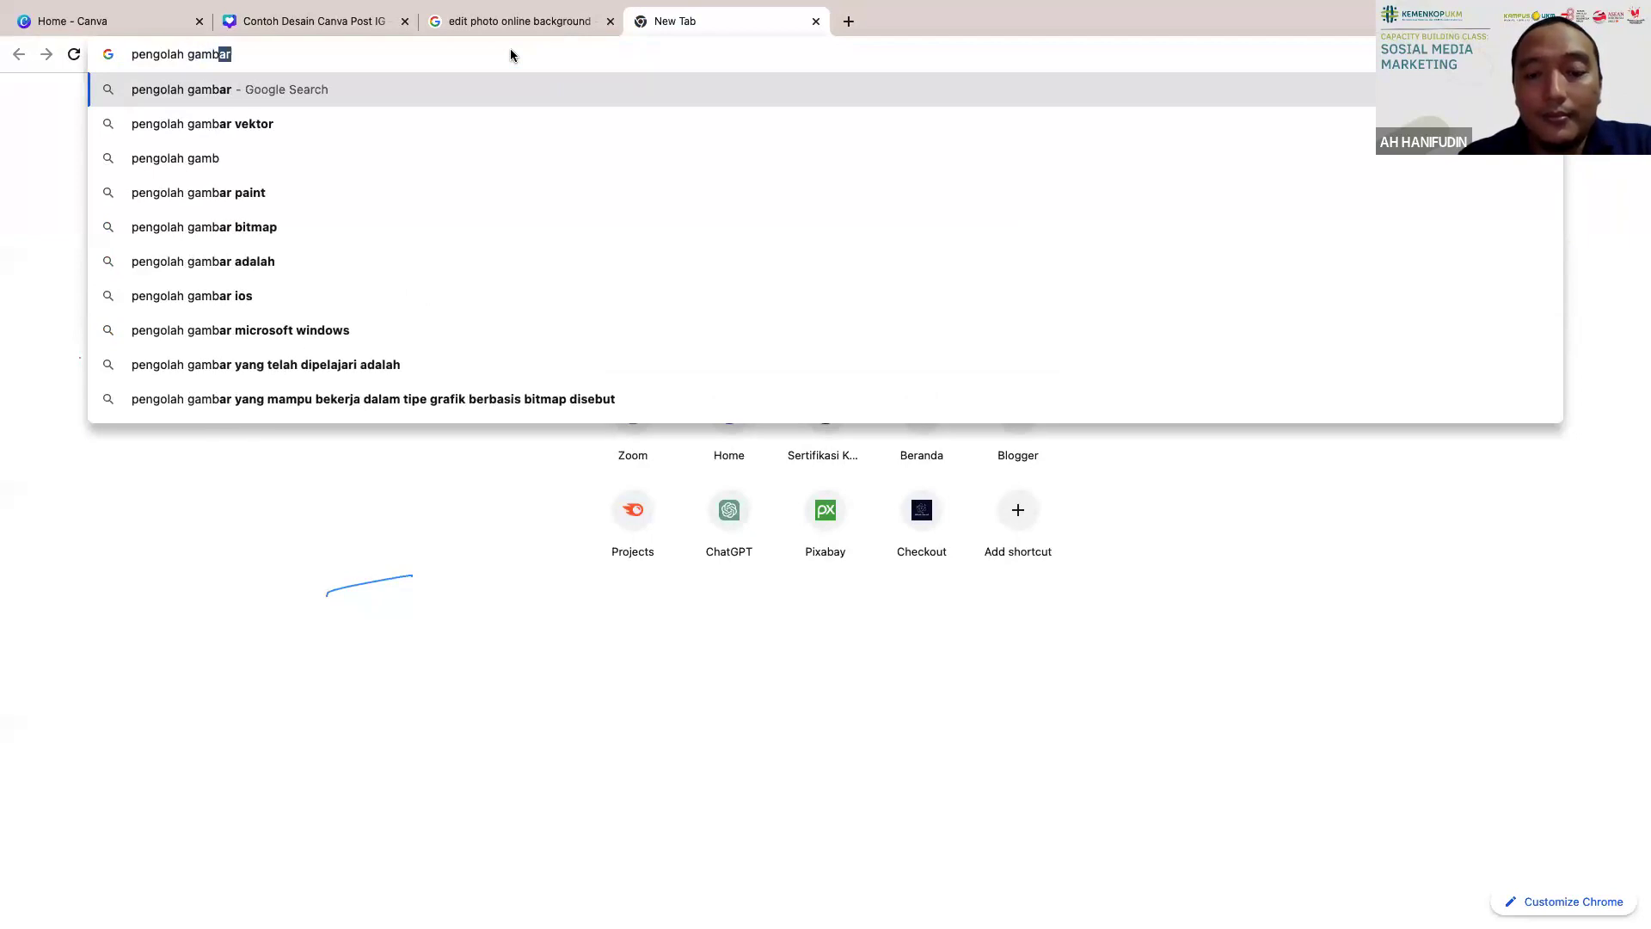
pyautogui.write('ar ai')
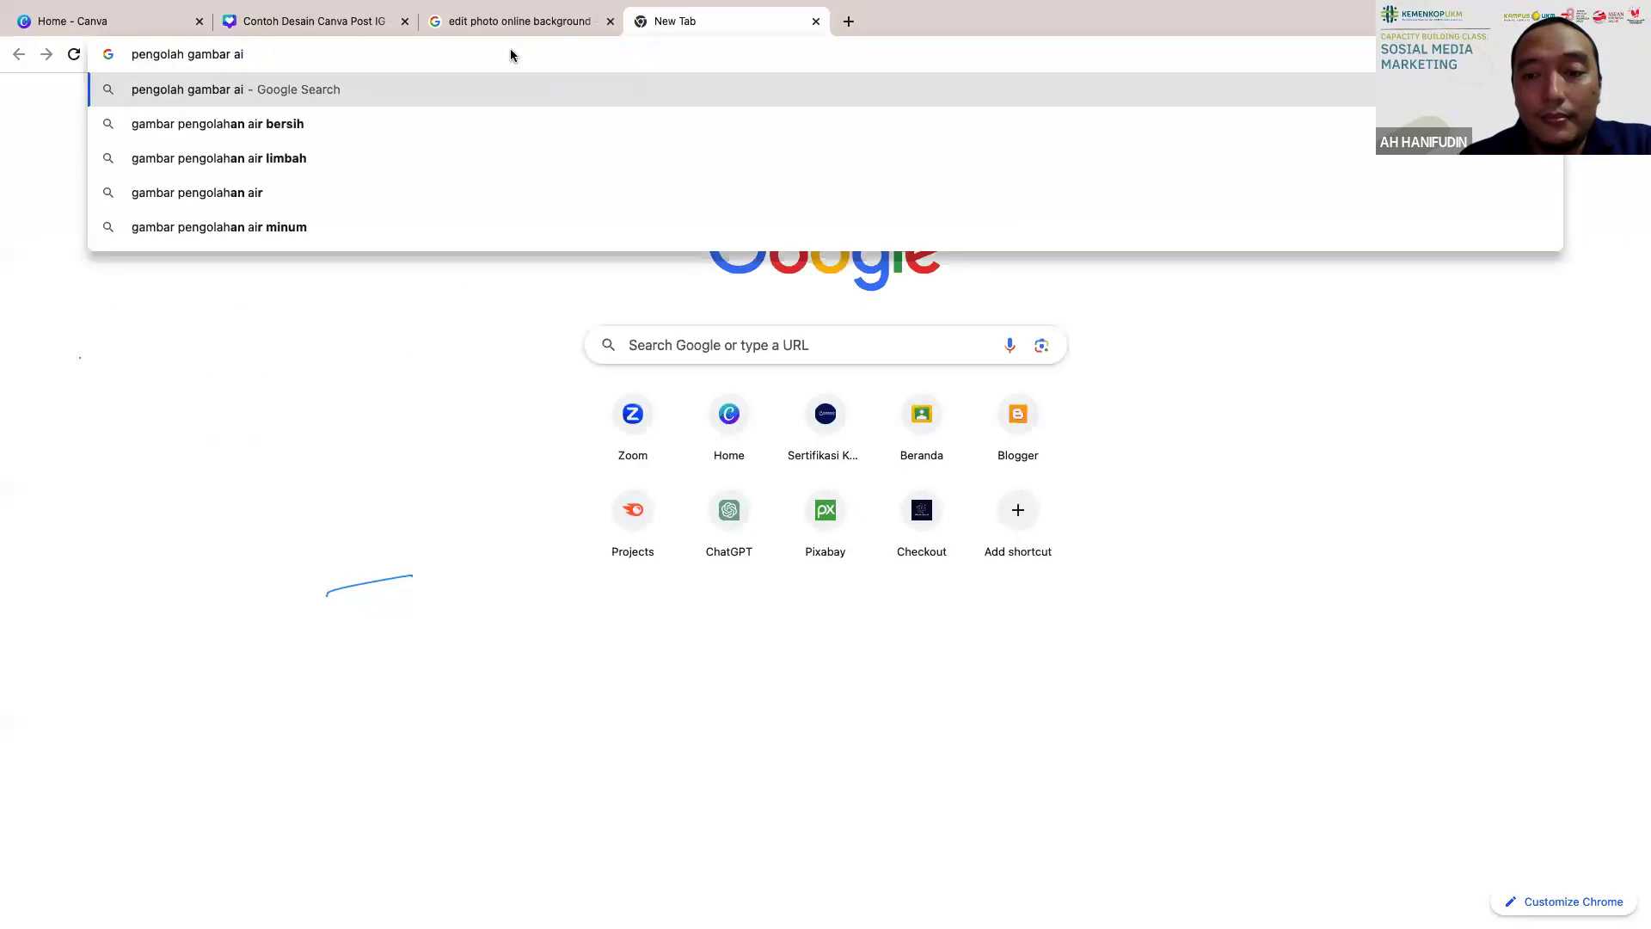
pyautogui.press('BackSpace')
pyautogui.press('BackSpace')
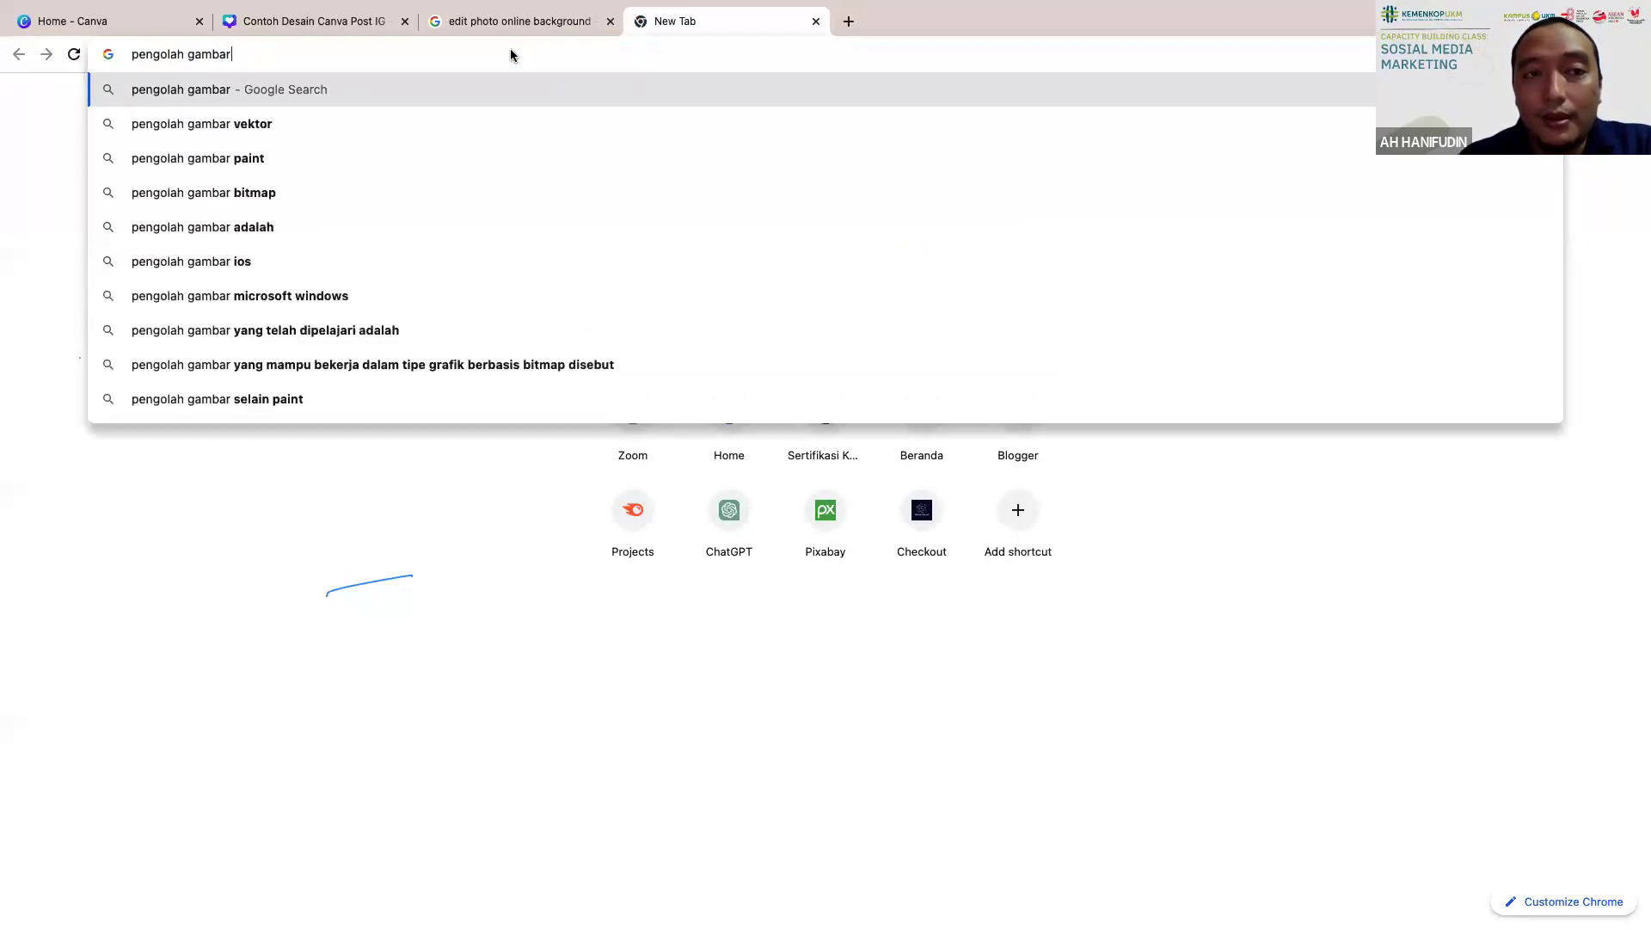
pyautogui.press('BackSpace')
pyautogui.press('BackSpace')
pyautogui.press('BackSpace')
pyautogui.press('BackSpace')
pyautogui.press('BackSpace')
pyautogui.press('BackSpace')
pyautogui.press('BackSpace')
pyautogui.press('BackSpace')
pyautogui.press('BackSpace')
pyautogui.press('BackSpace')
pyautogui.press('BackSpace')
pyautogui.press('BackSpace')
pyautogui.press('BackSpace')
pyautogui.press('BackSpace')
pyautogui.press('BackSpace')
# Step: Search Google for "desain gambar ai"
pyautogui.write('desain')
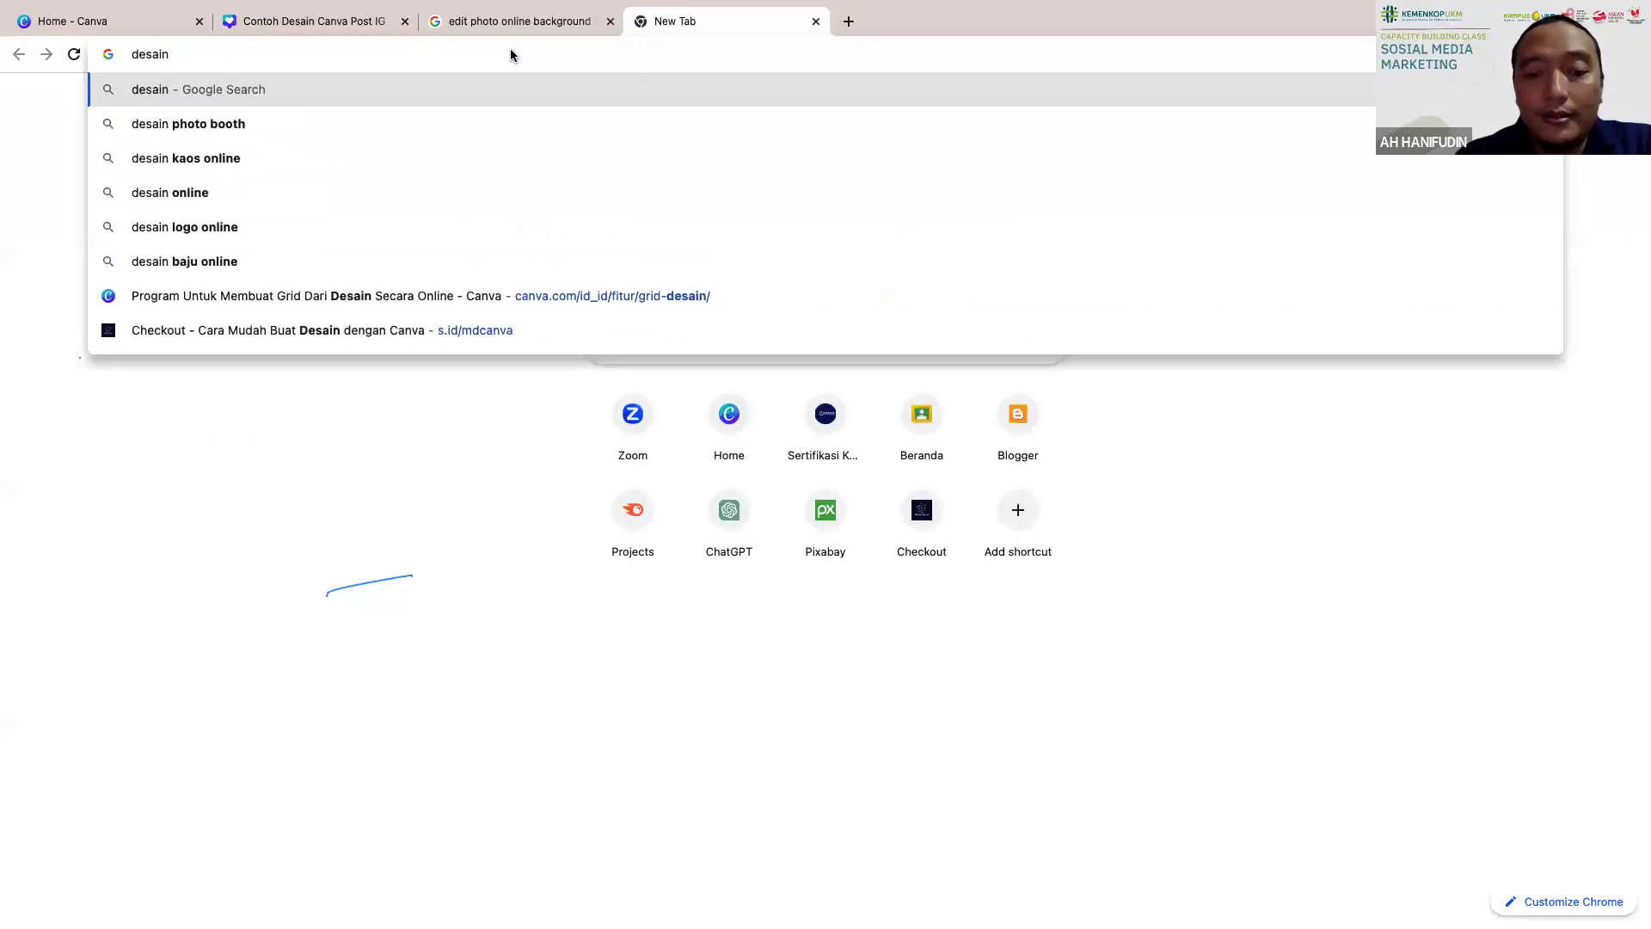
pyautogui.write(' gambar ')
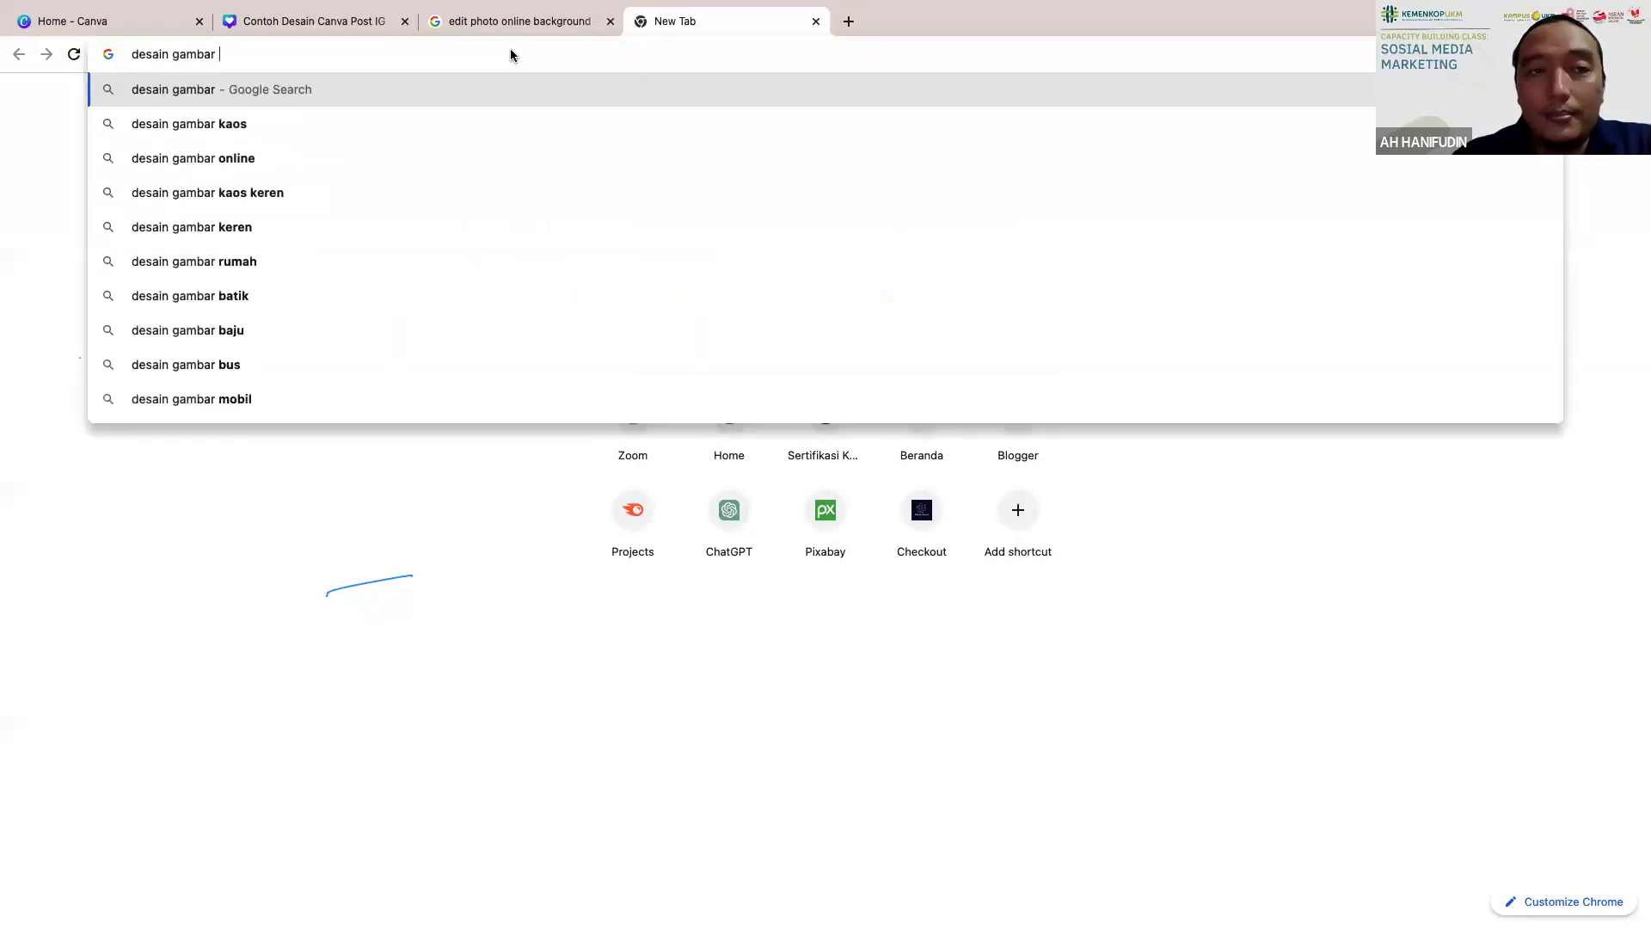
pyautogui.write('ai')
pyautogui.press('Return')
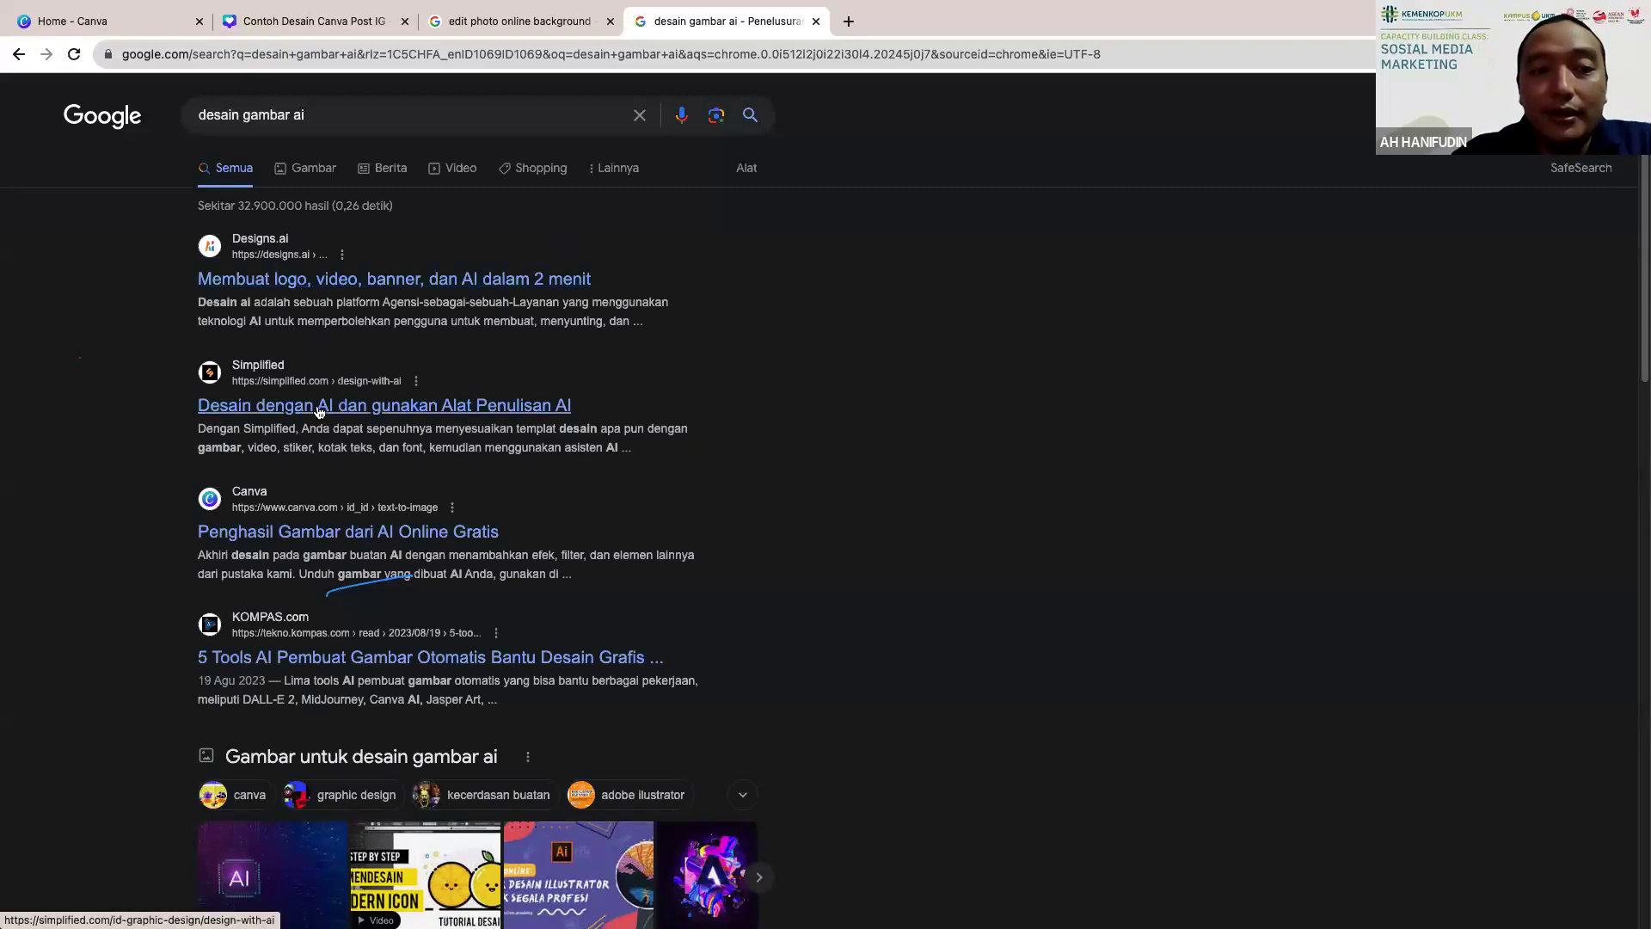
# Step: Look through the search results for AI image design tools and return to the "Contoh Desain Canva Post IG" design
pyautogui.scroll(-1, 318, 412)
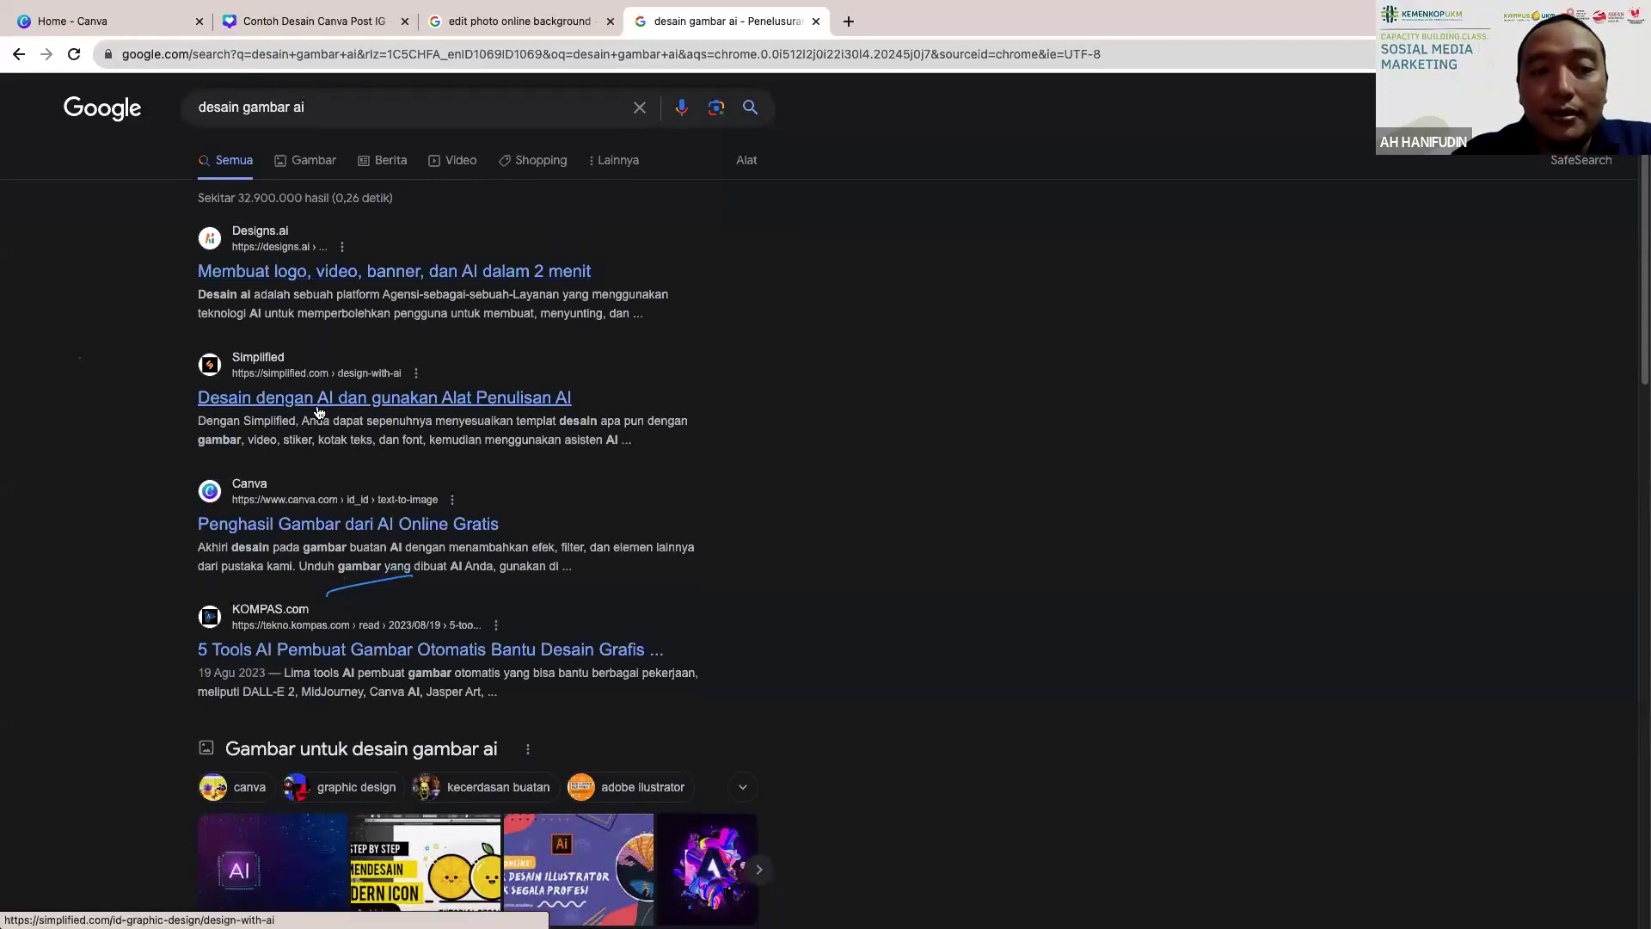
pyautogui.scroll(-4, 318, 412)
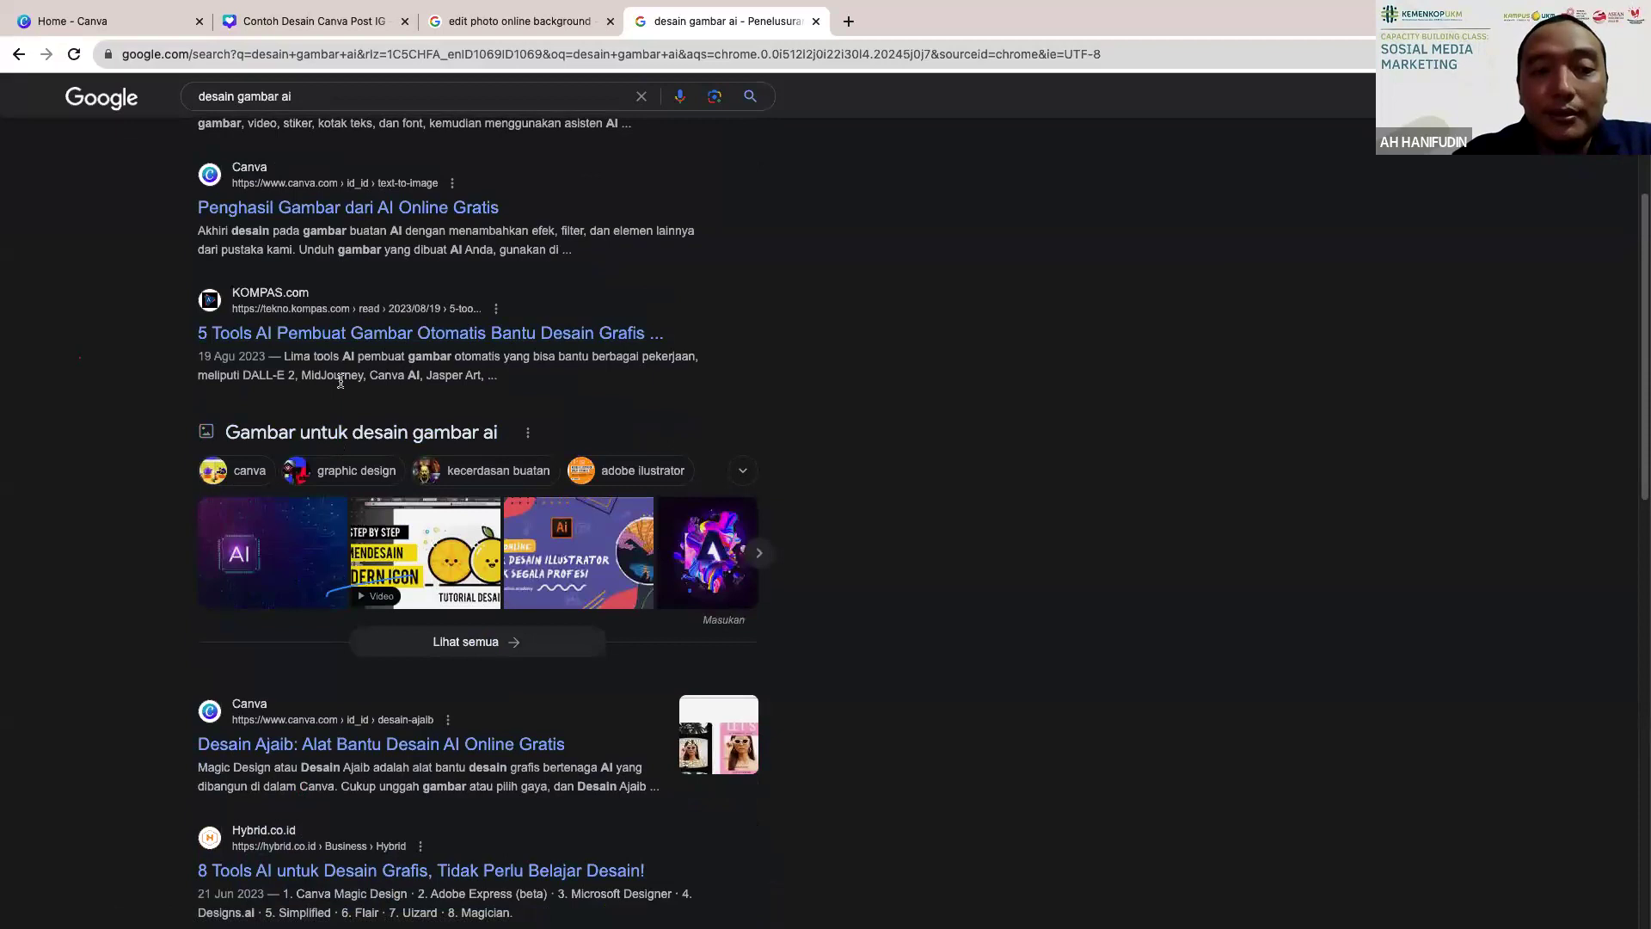
pyautogui.scroll(-4, 340, 381)
pyautogui.scroll(-6, 421, 381)
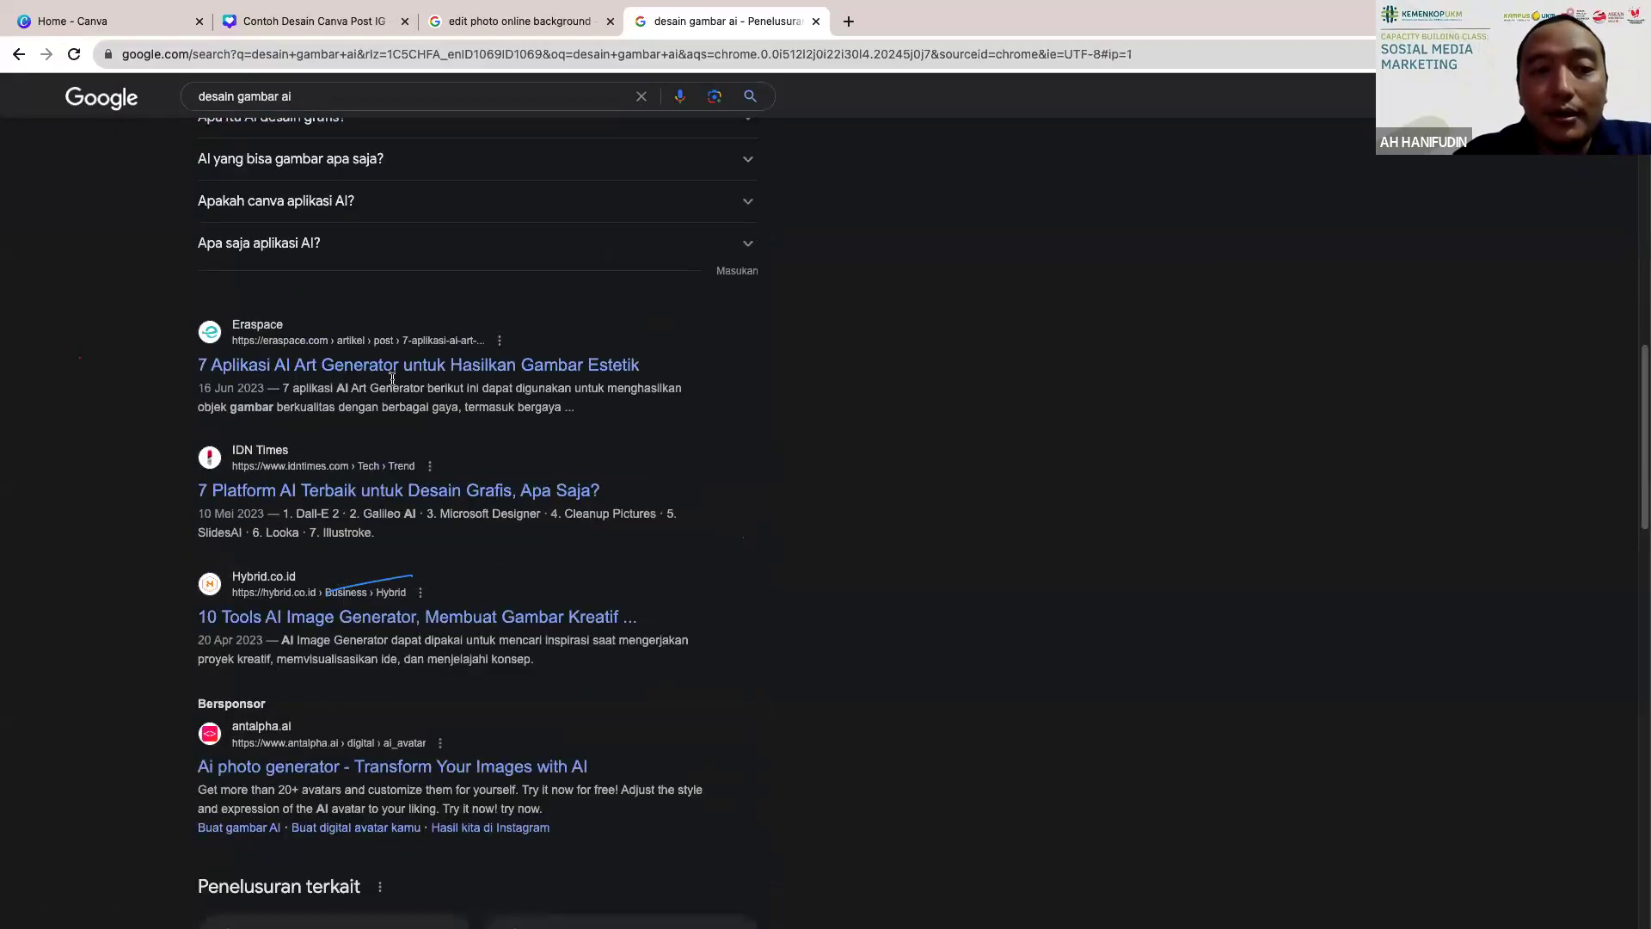
pyautogui.scroll(-4, 392, 379)
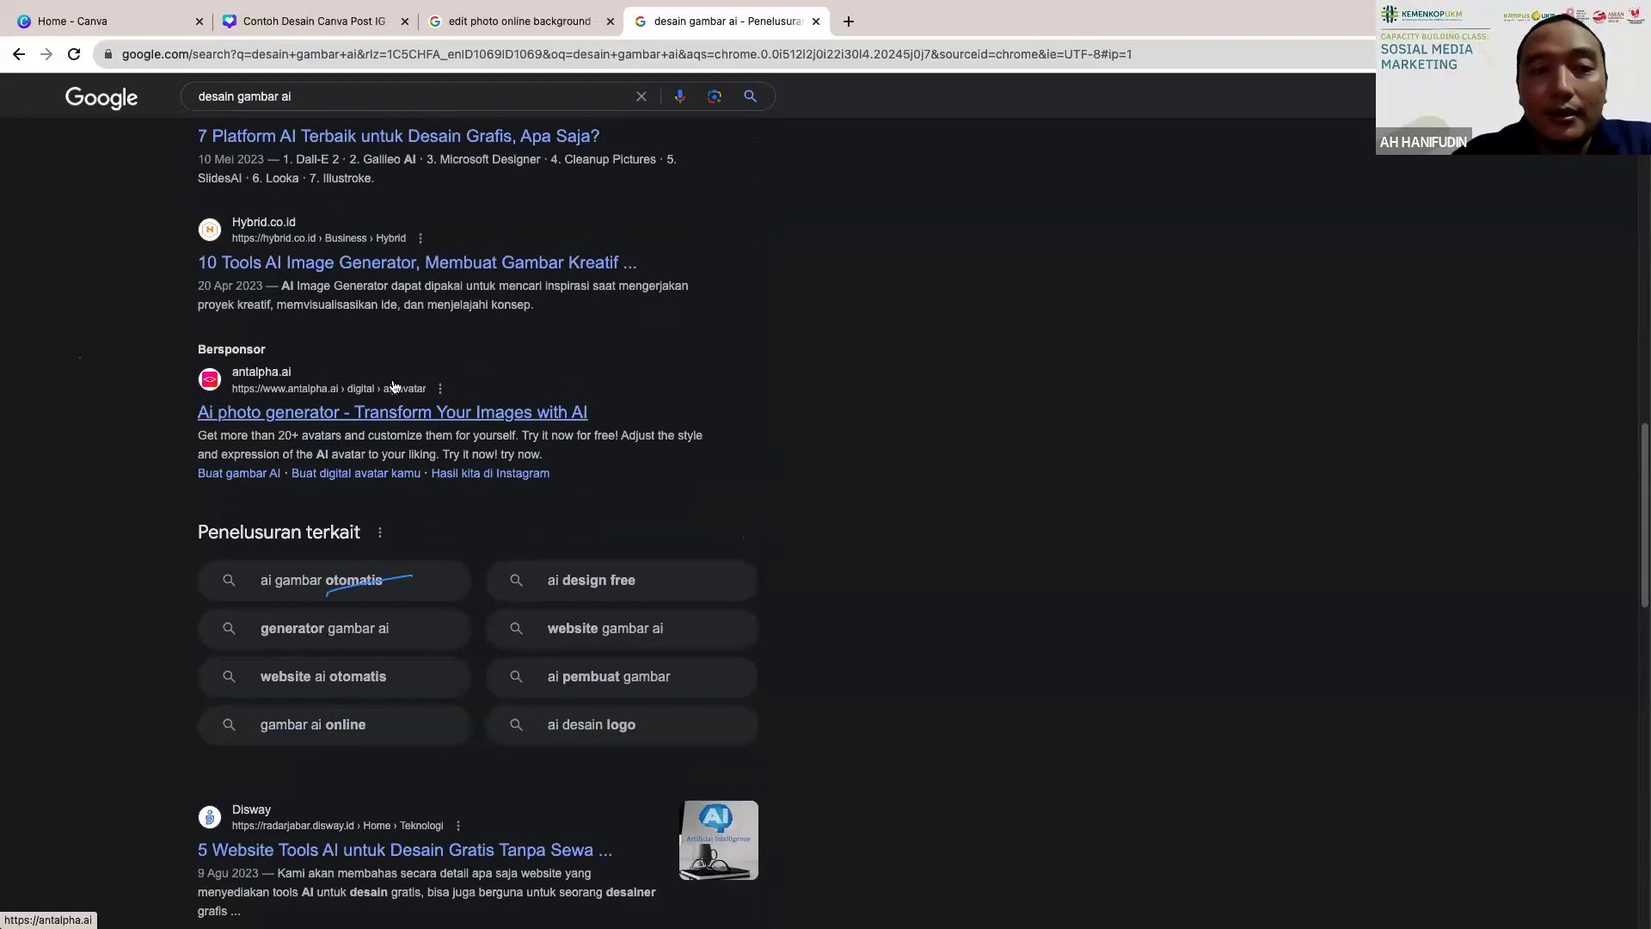
pyautogui.scroll(14, 393, 386)
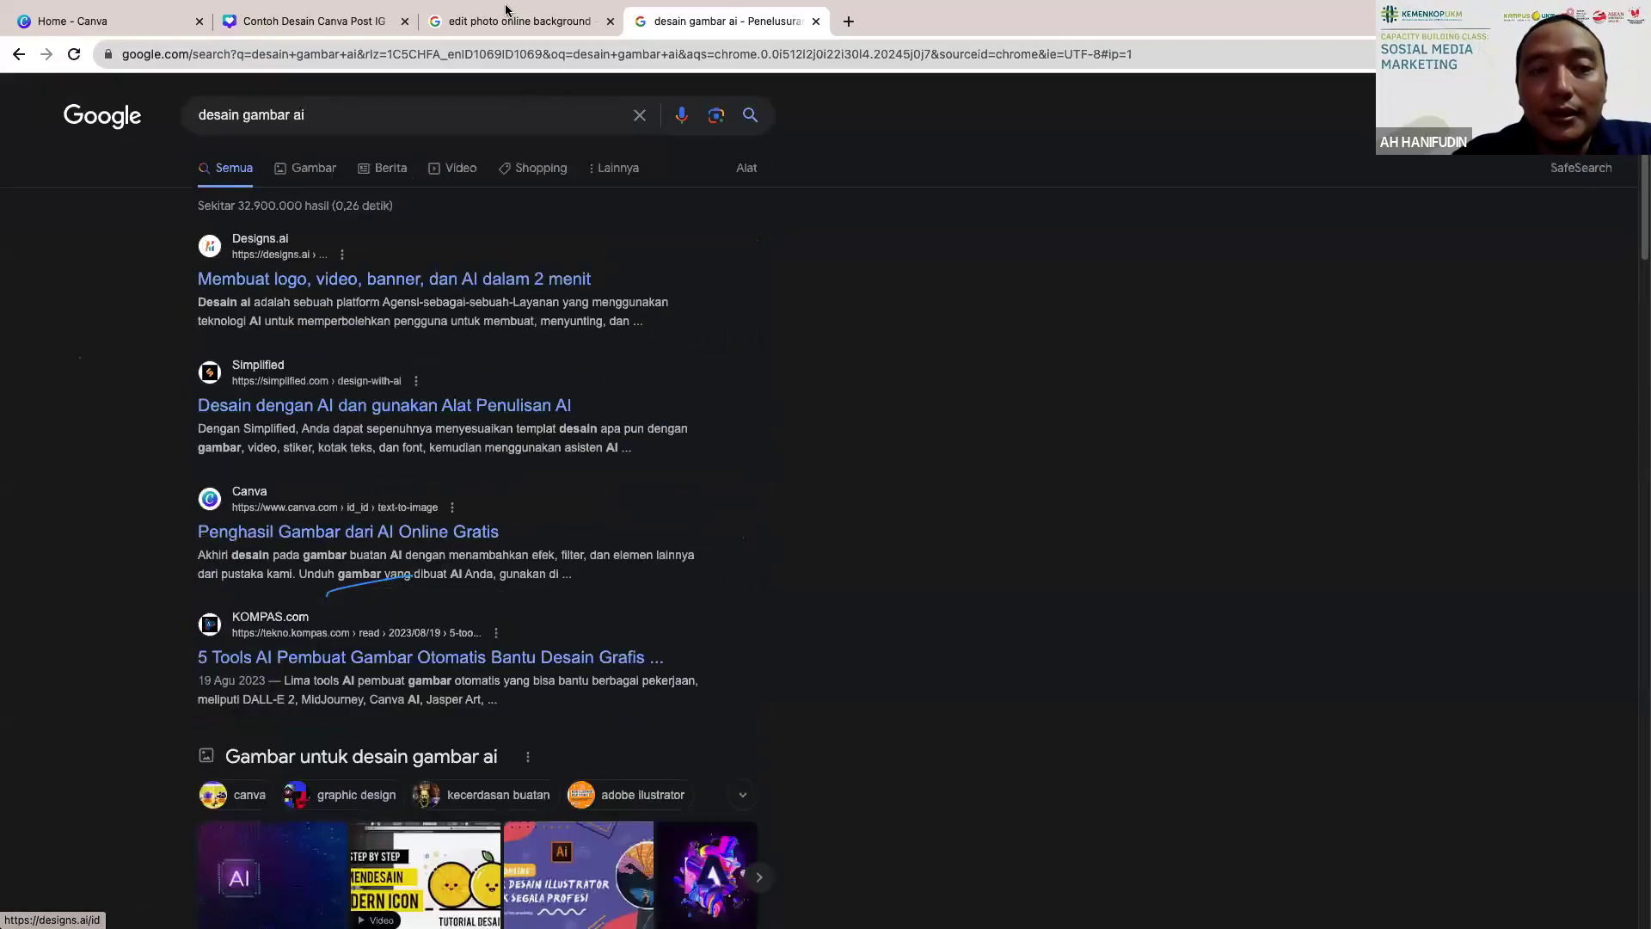
pyautogui.click(507, 19)
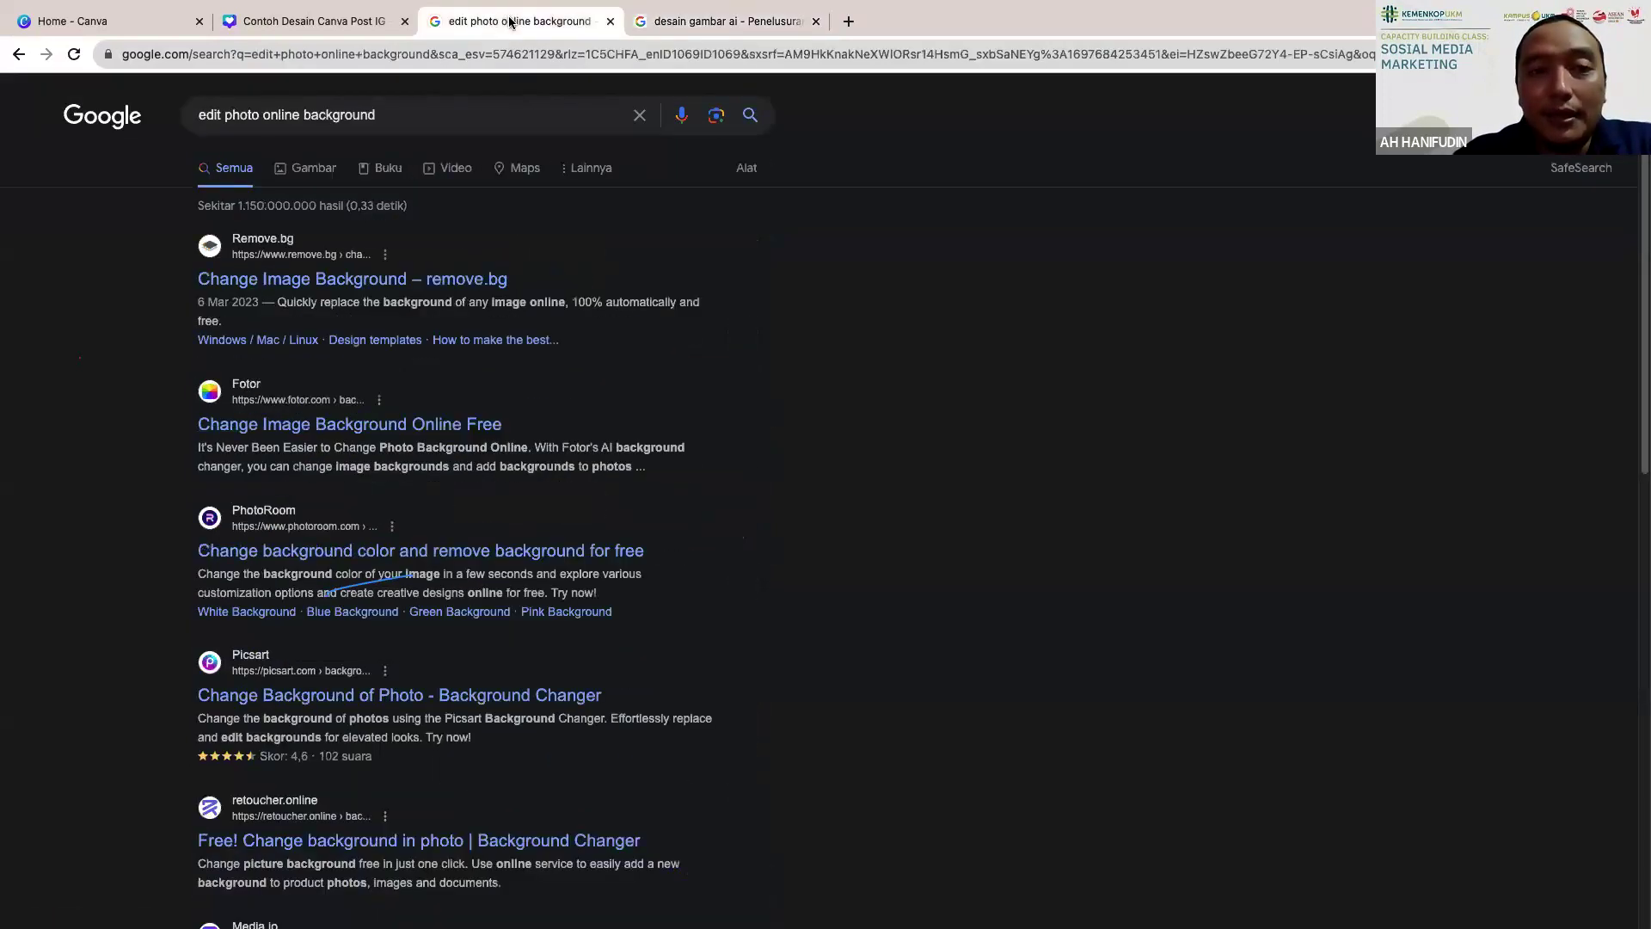
pyautogui.click(303, 24)
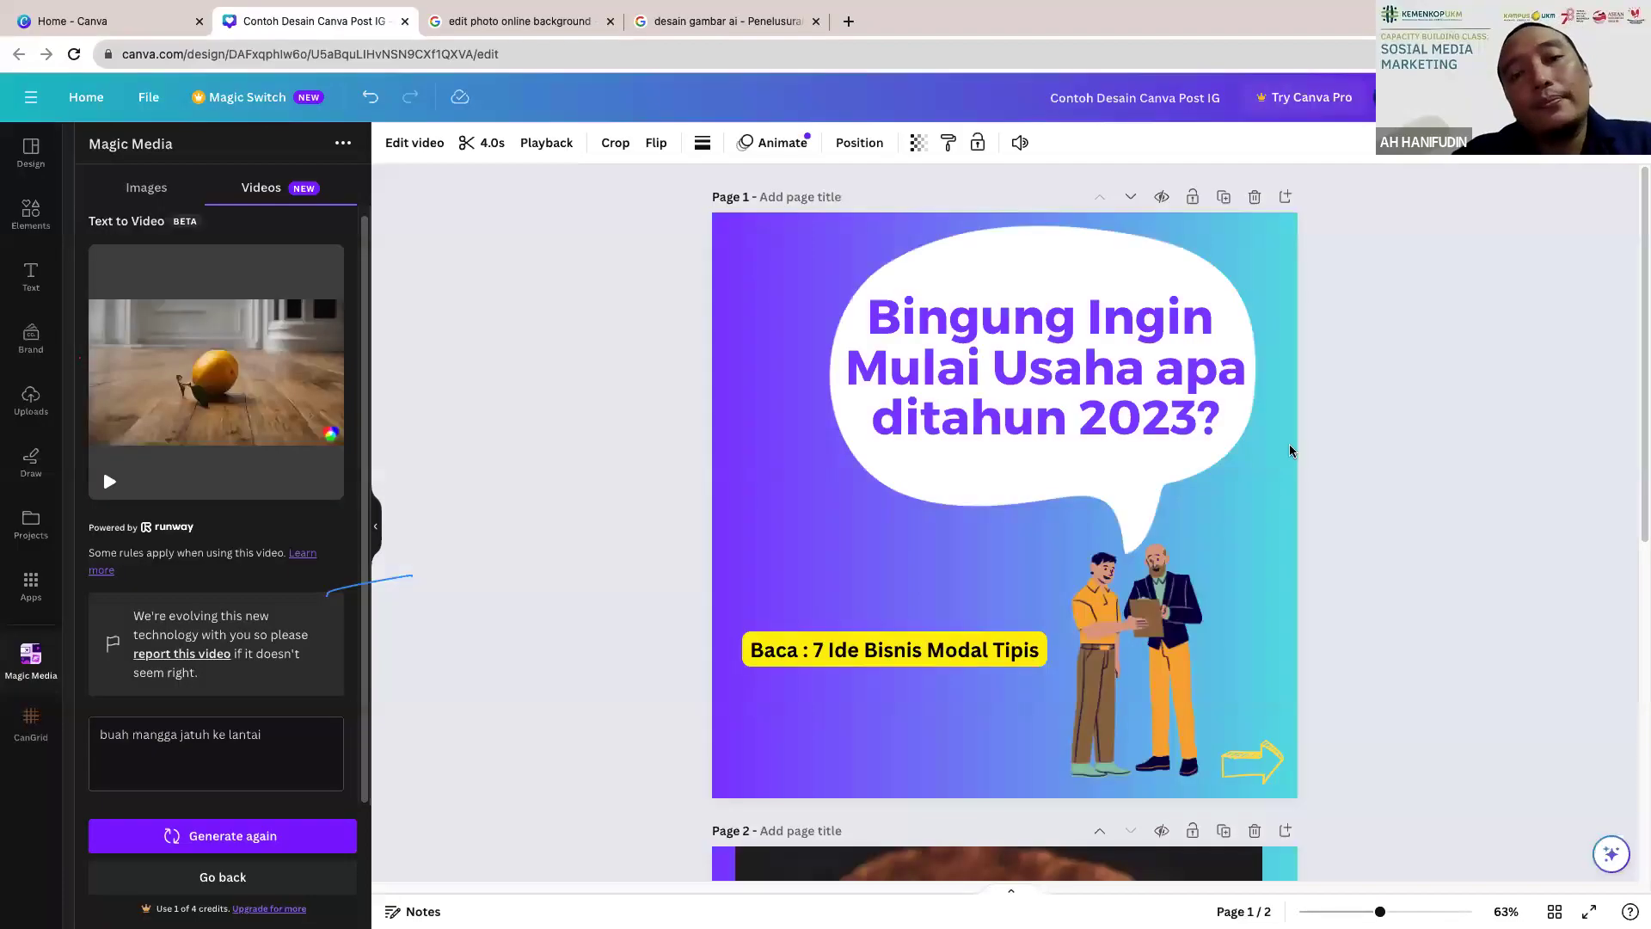
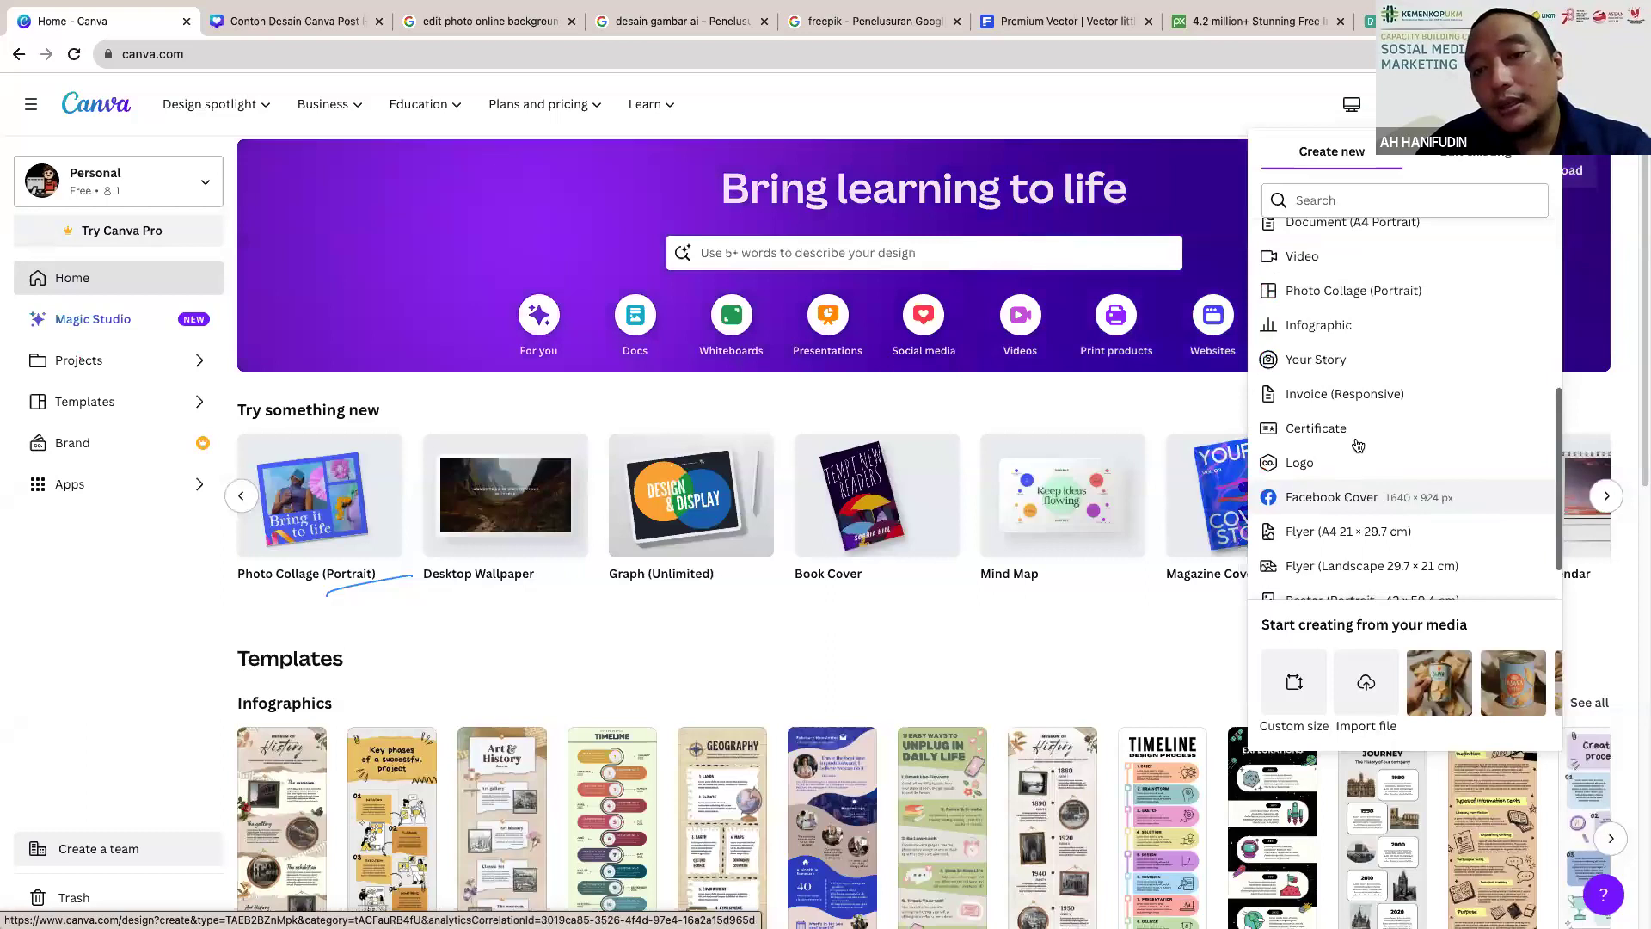
# Step: Create a new blank Logo design from the list of design types on the Canva home page
pyautogui.click(1345, 507)
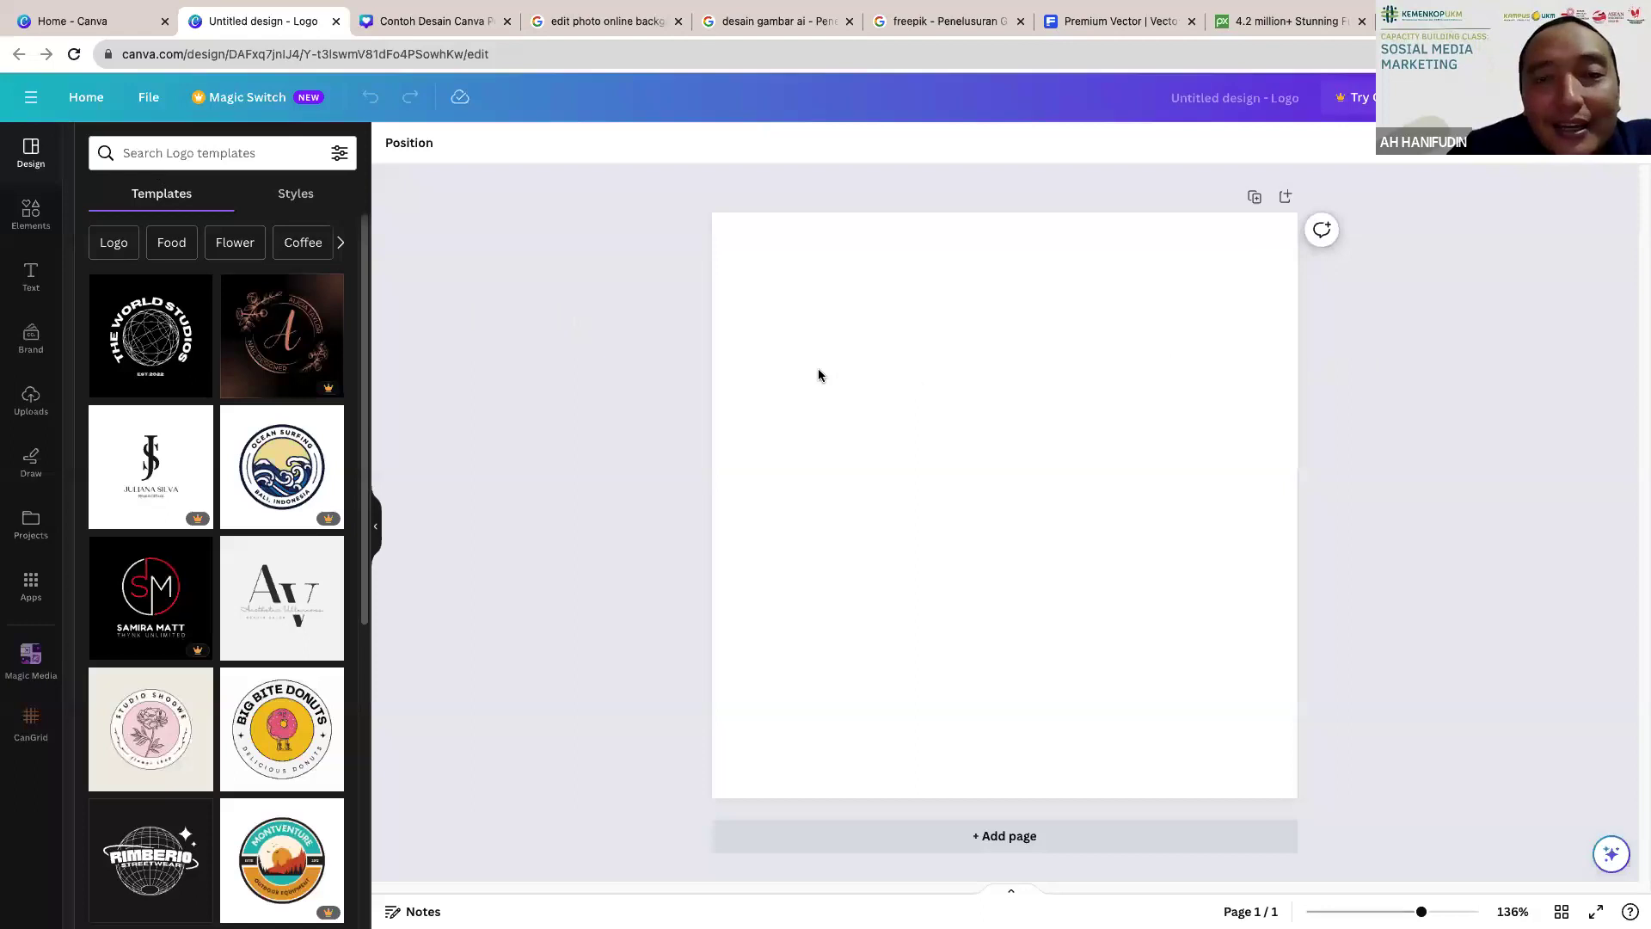
pyautogui.moveTo(210, 480)
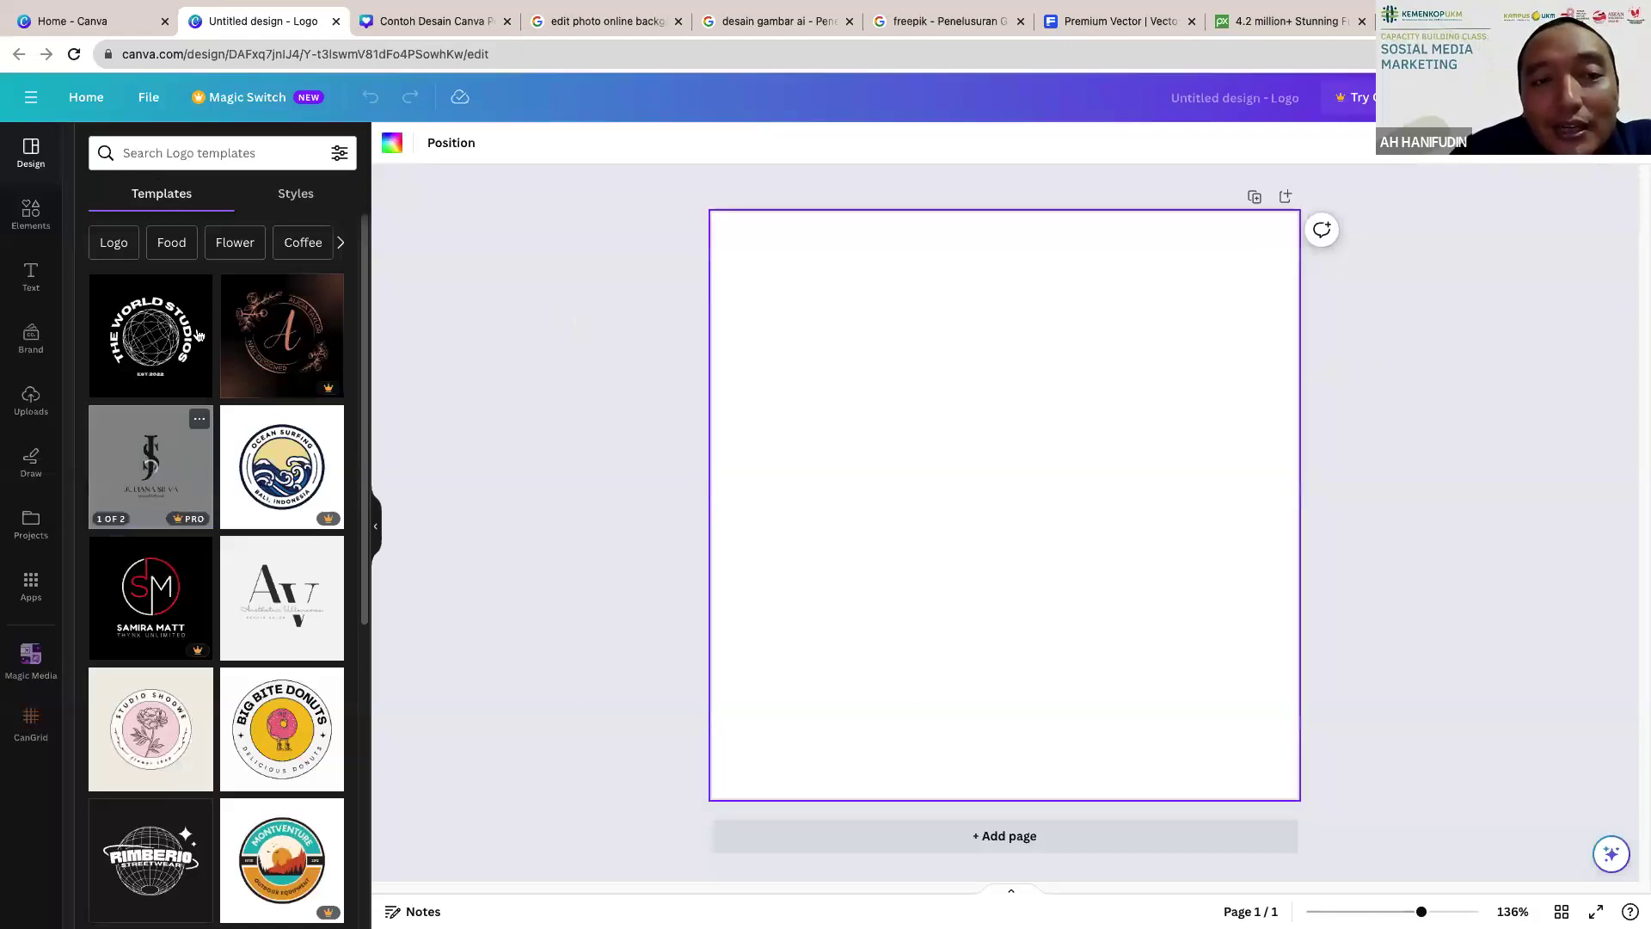
# Step: Browse the logo templates, apply the minimalist typography Coconut Cosmetics logo to page 1, and add a second page
pyautogui.scroll(-2, 199, 336)
pyautogui.scroll(-5, 158, 473)
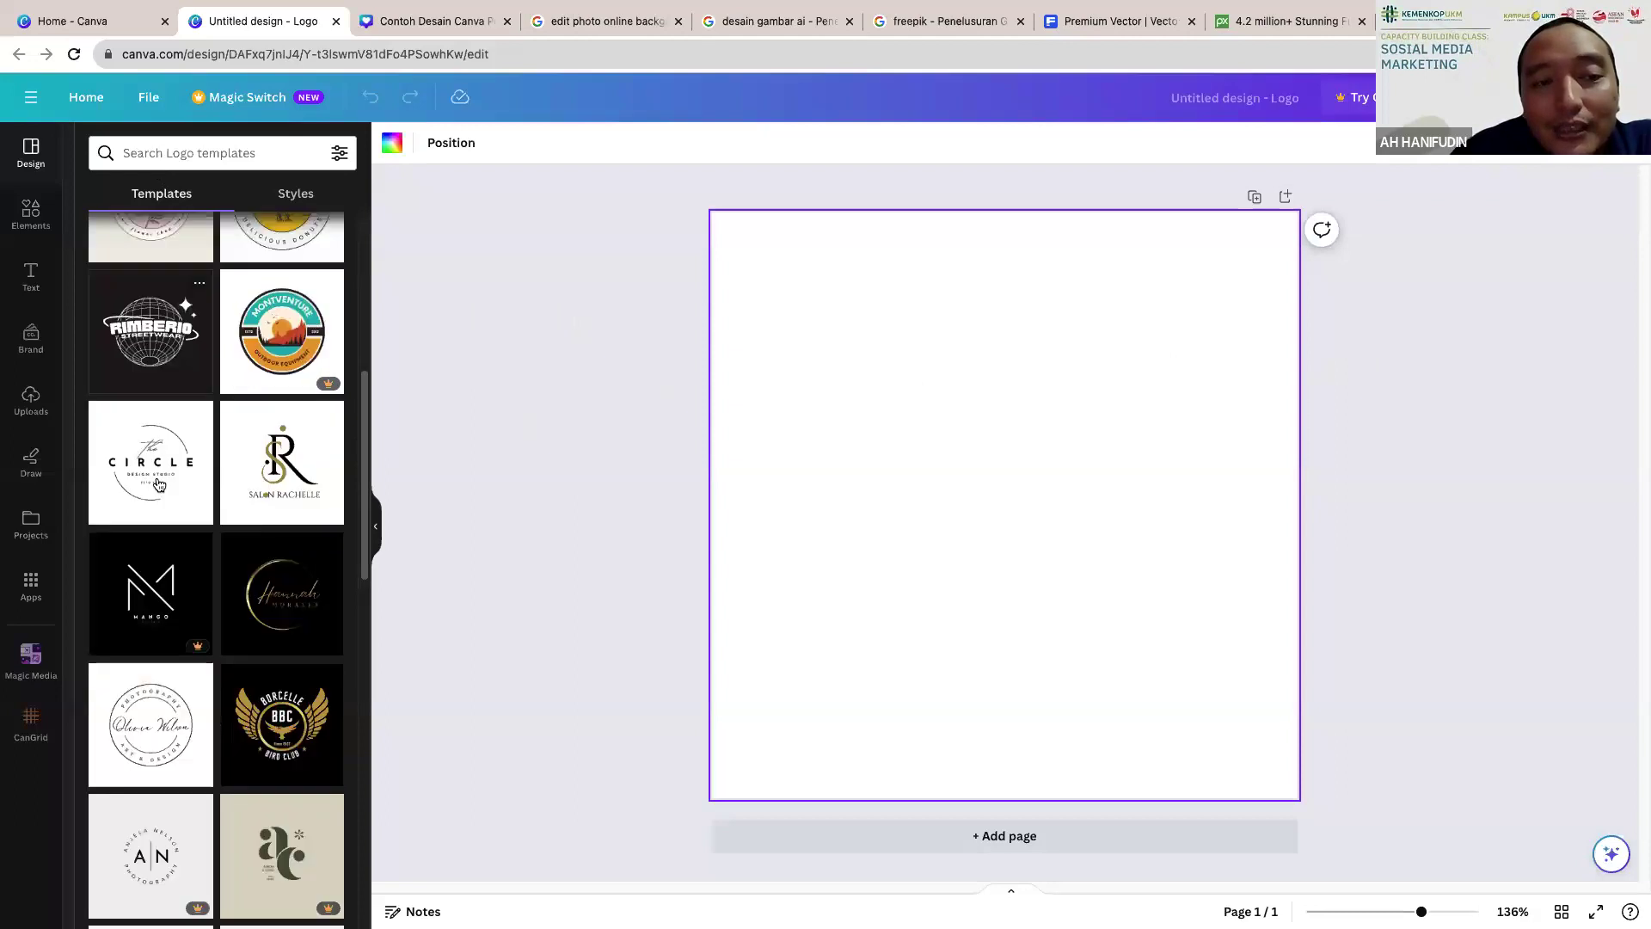
pyautogui.scroll(-4, 249, 494)
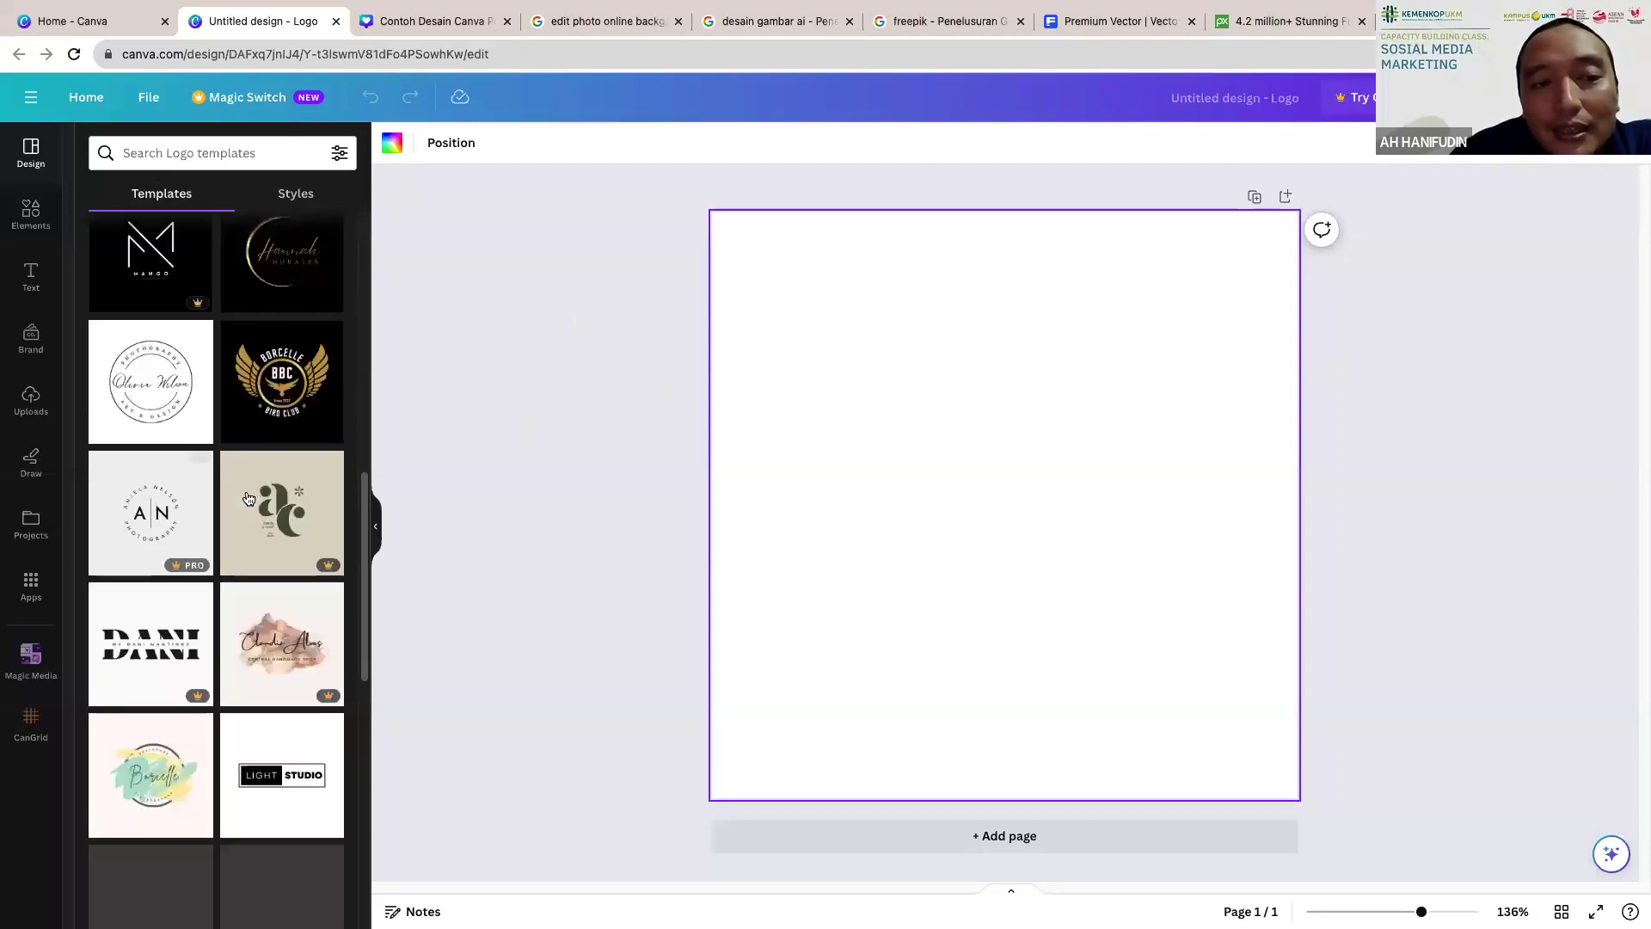
pyautogui.scroll(-5, 148, 485)
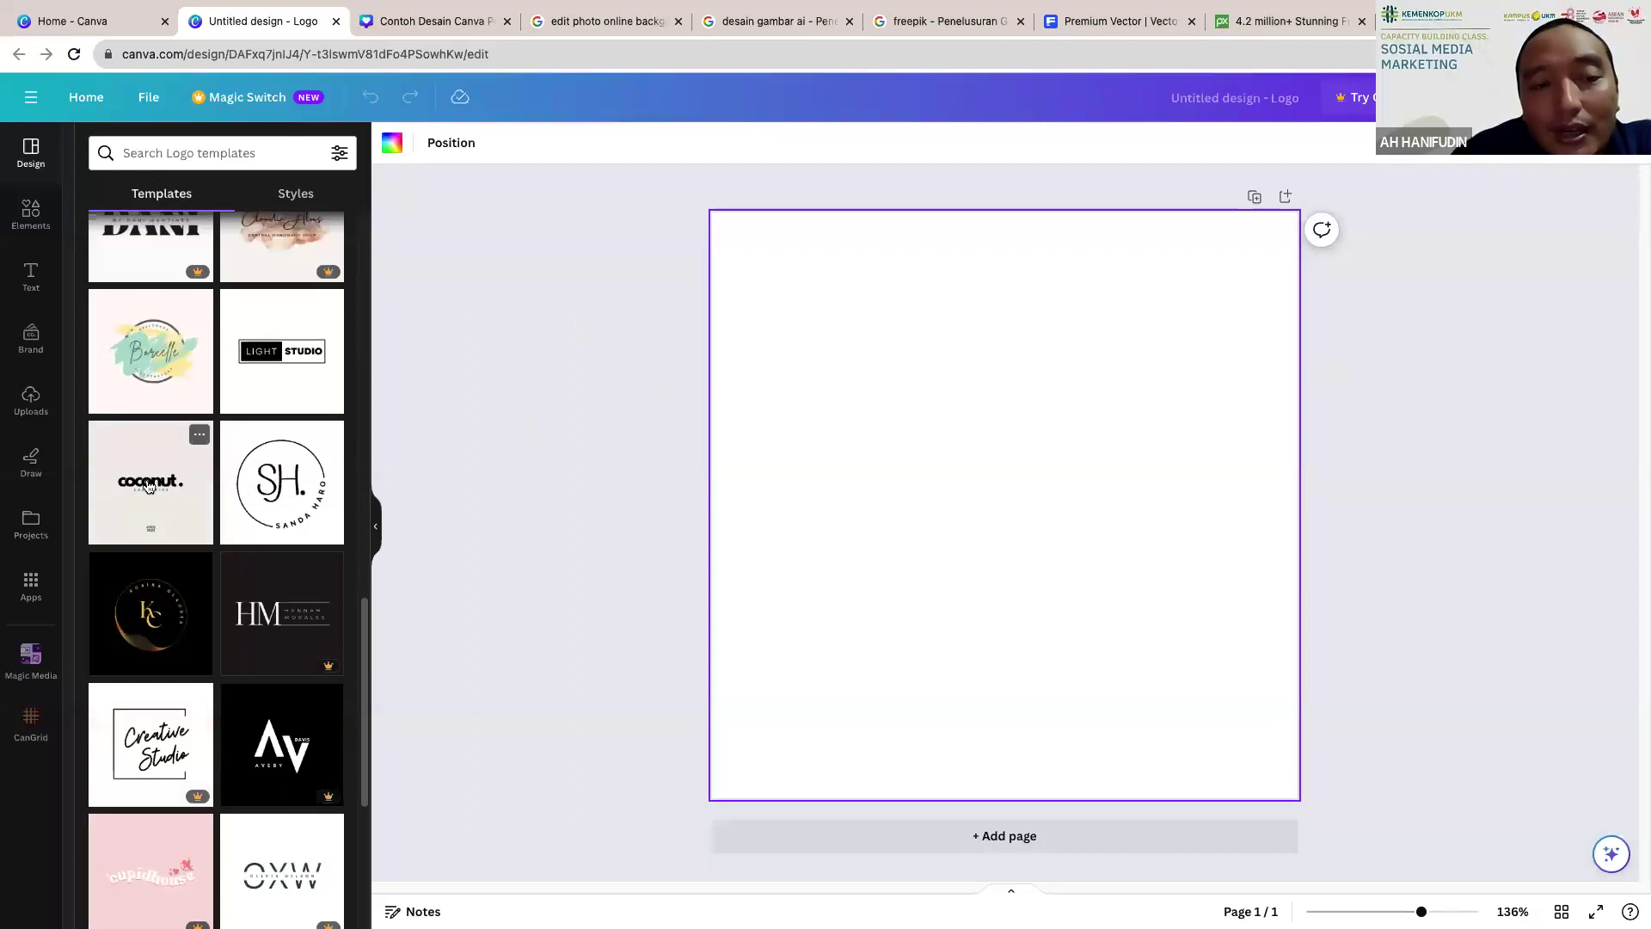
pyautogui.scroll(-7, 147, 486)
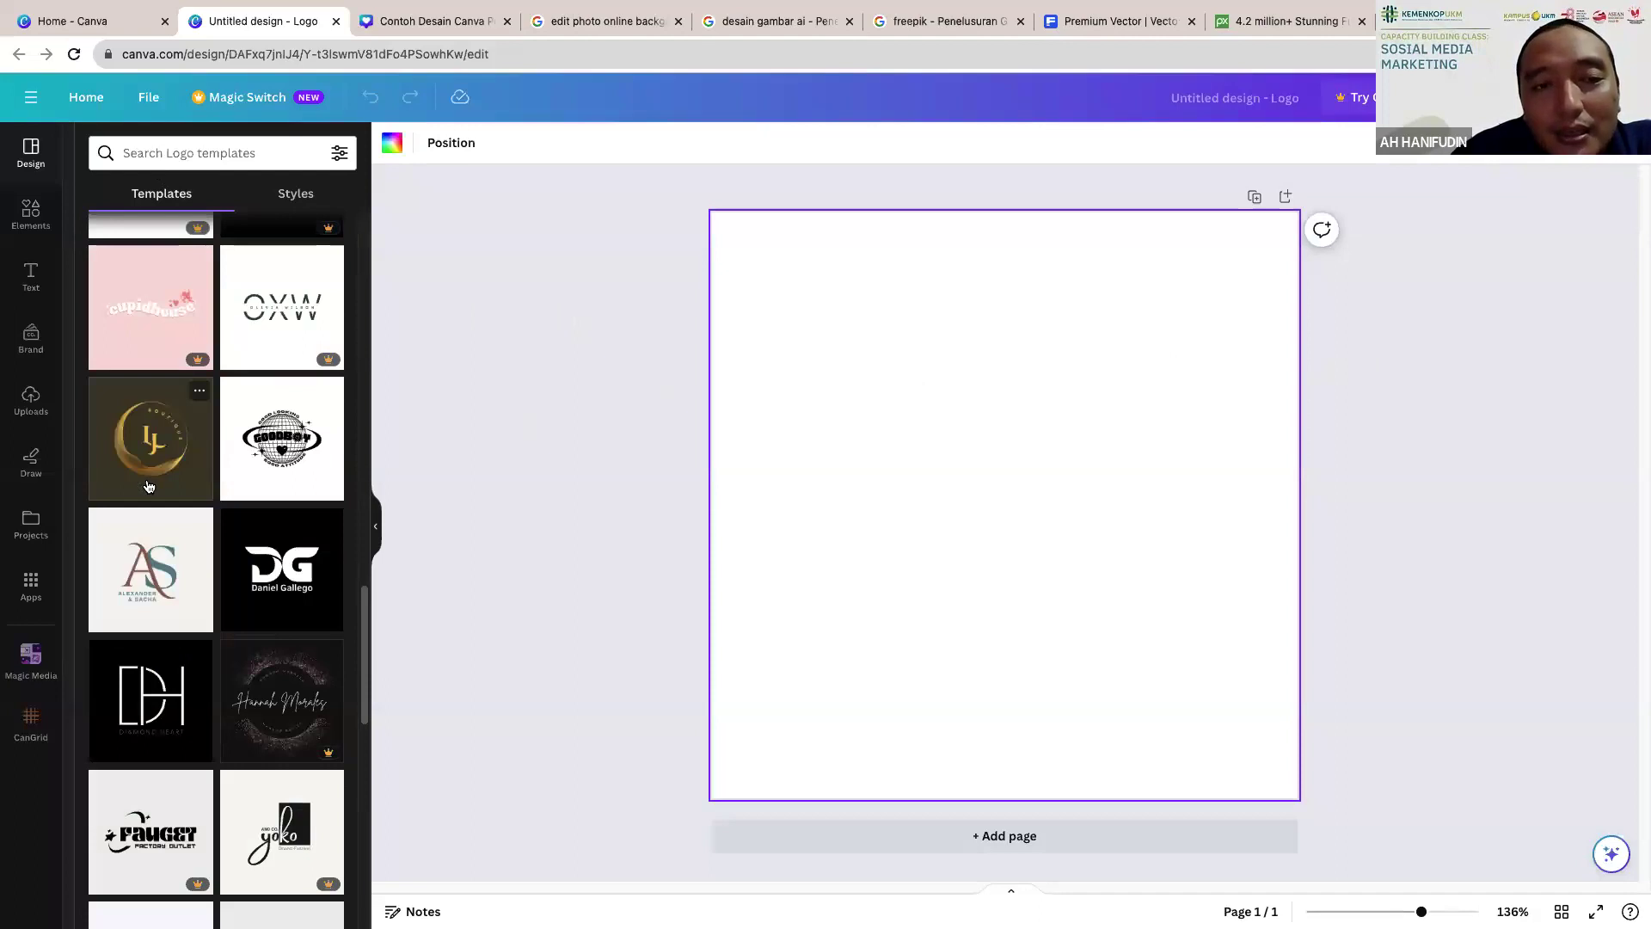
pyautogui.scroll(4, 148, 486)
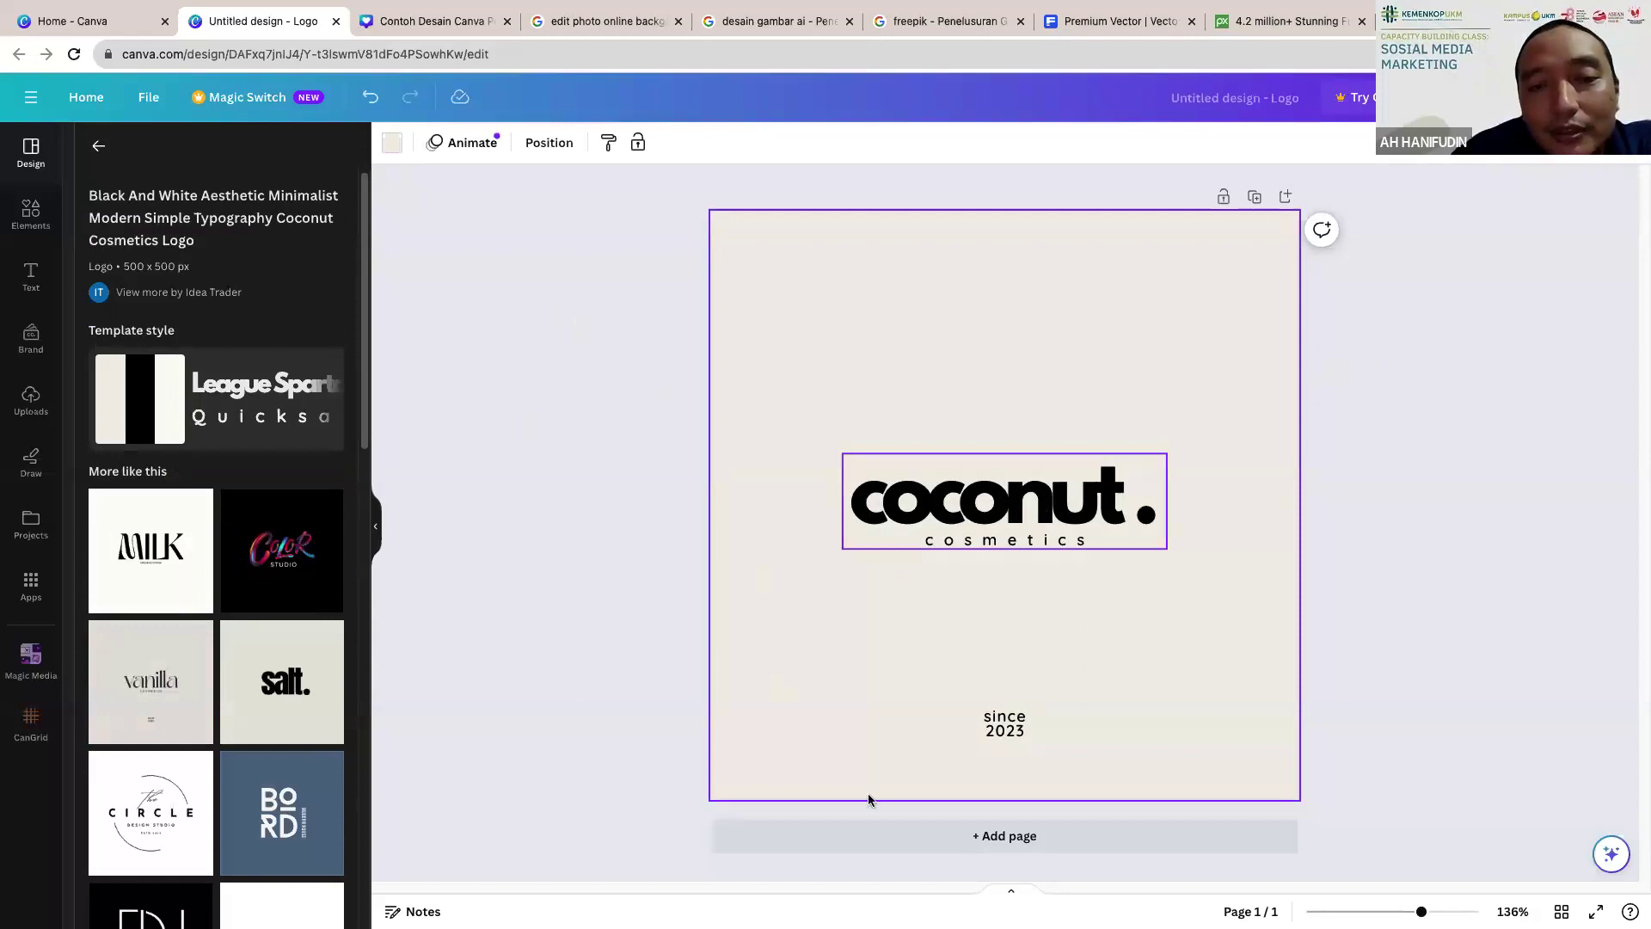
pyautogui.hotkey('ctrl', 'Return')
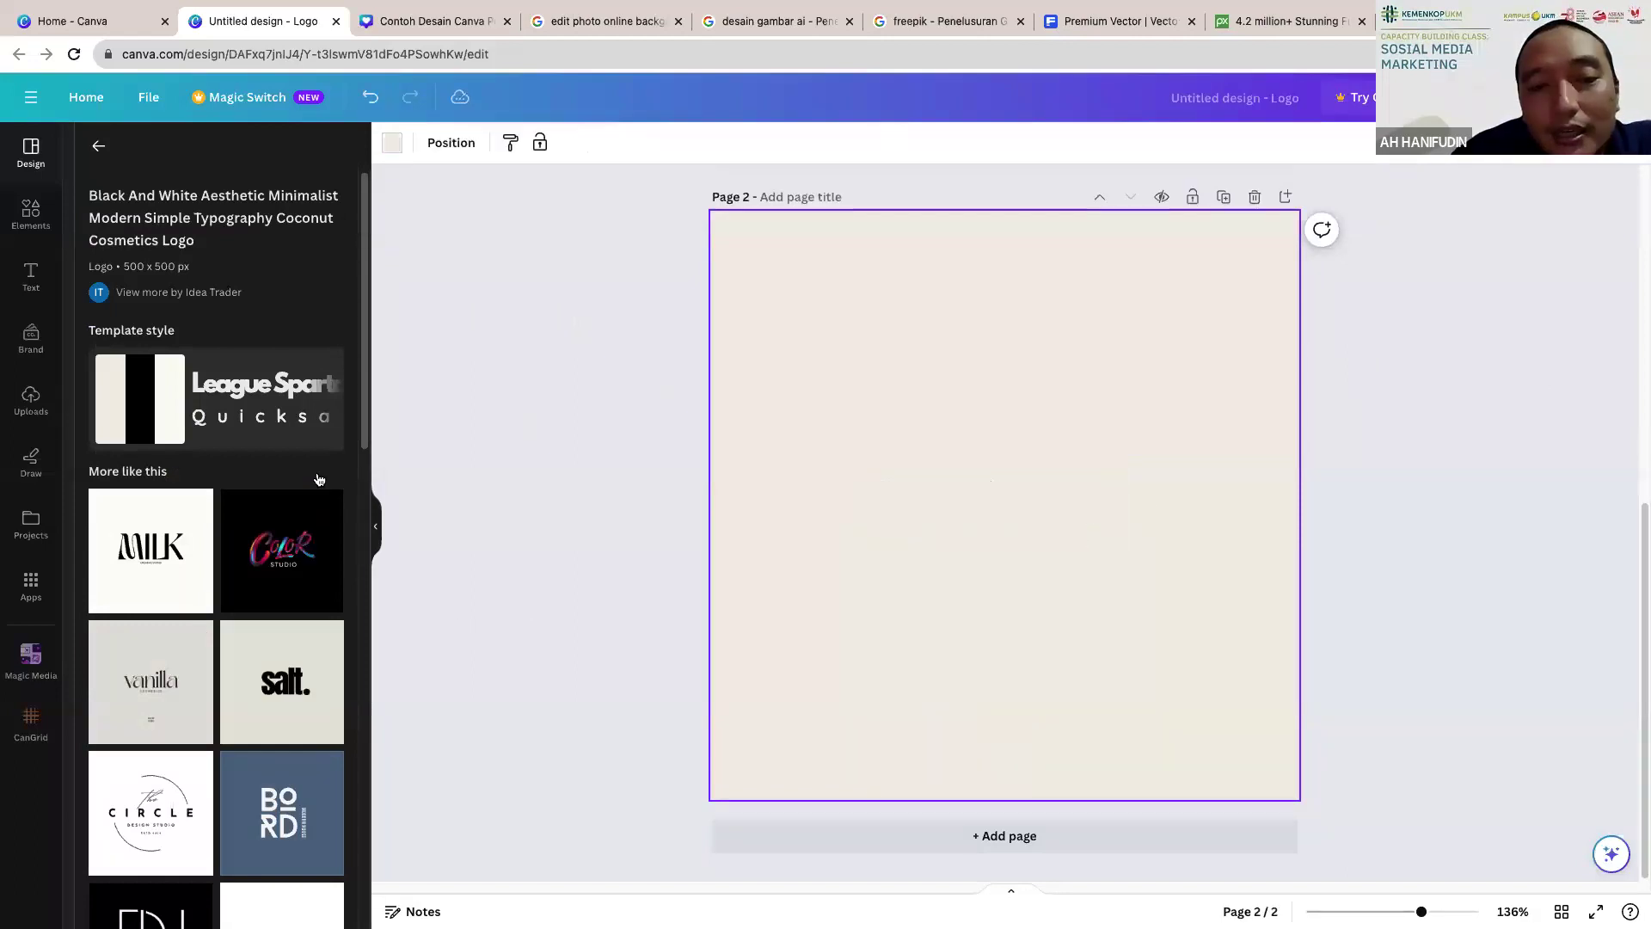
# Step: Try the "Free Simple Modern Circle Design Studio Logo" template on page 2 and undo it
pyautogui.scroll(-2, 260, 526)
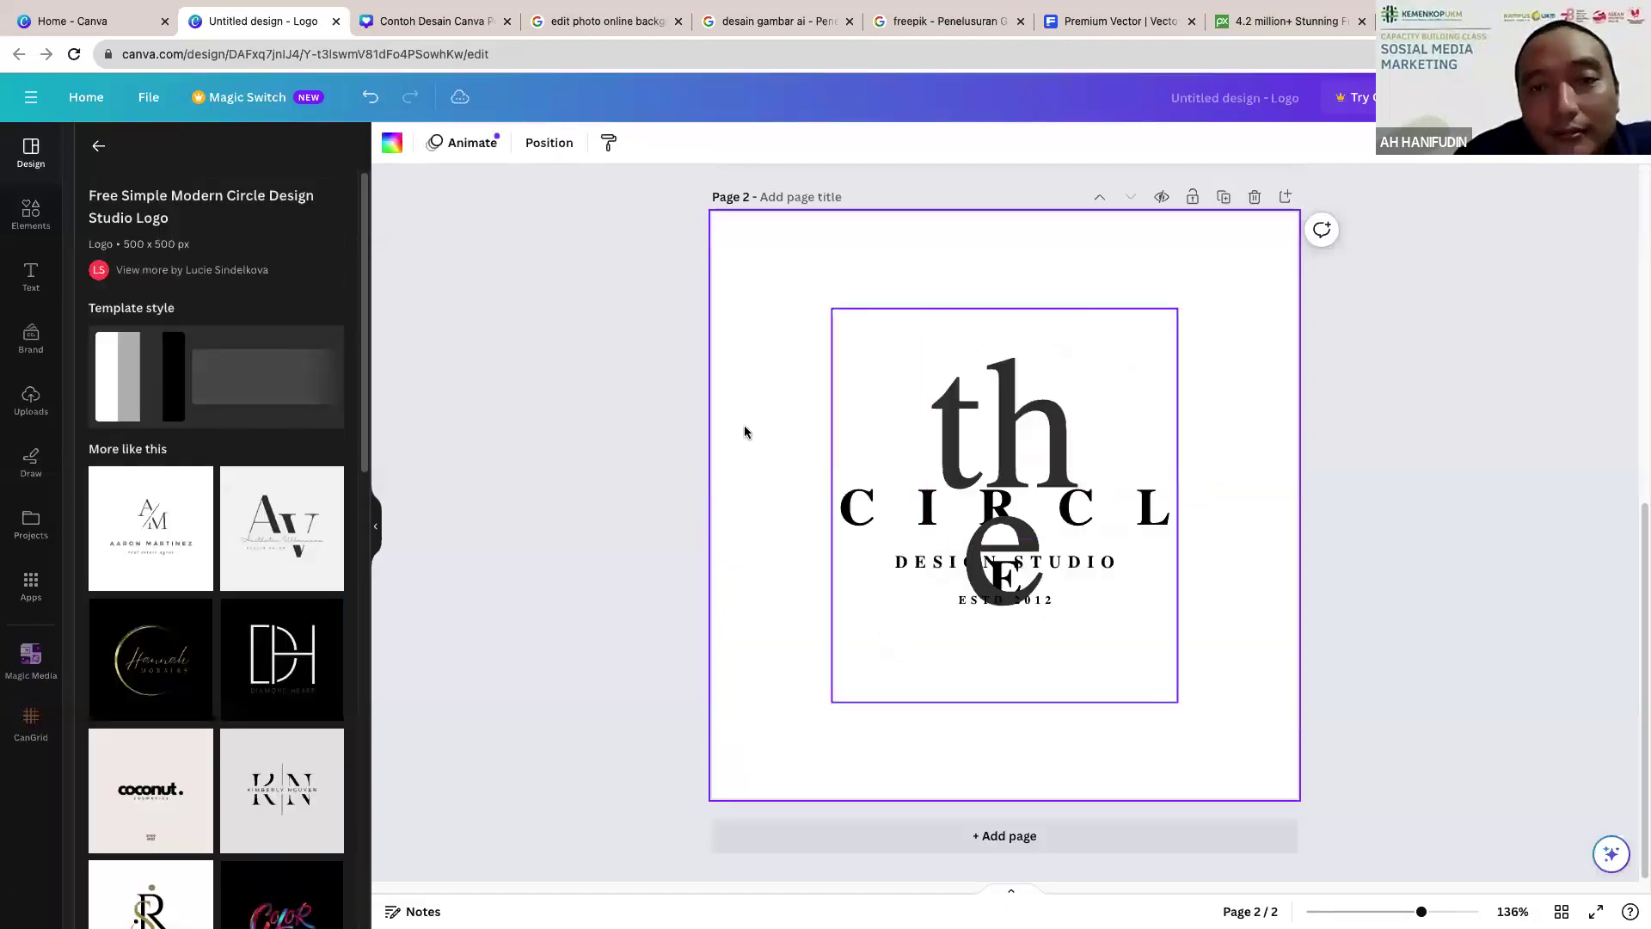
pyautogui.click(1006, 437)
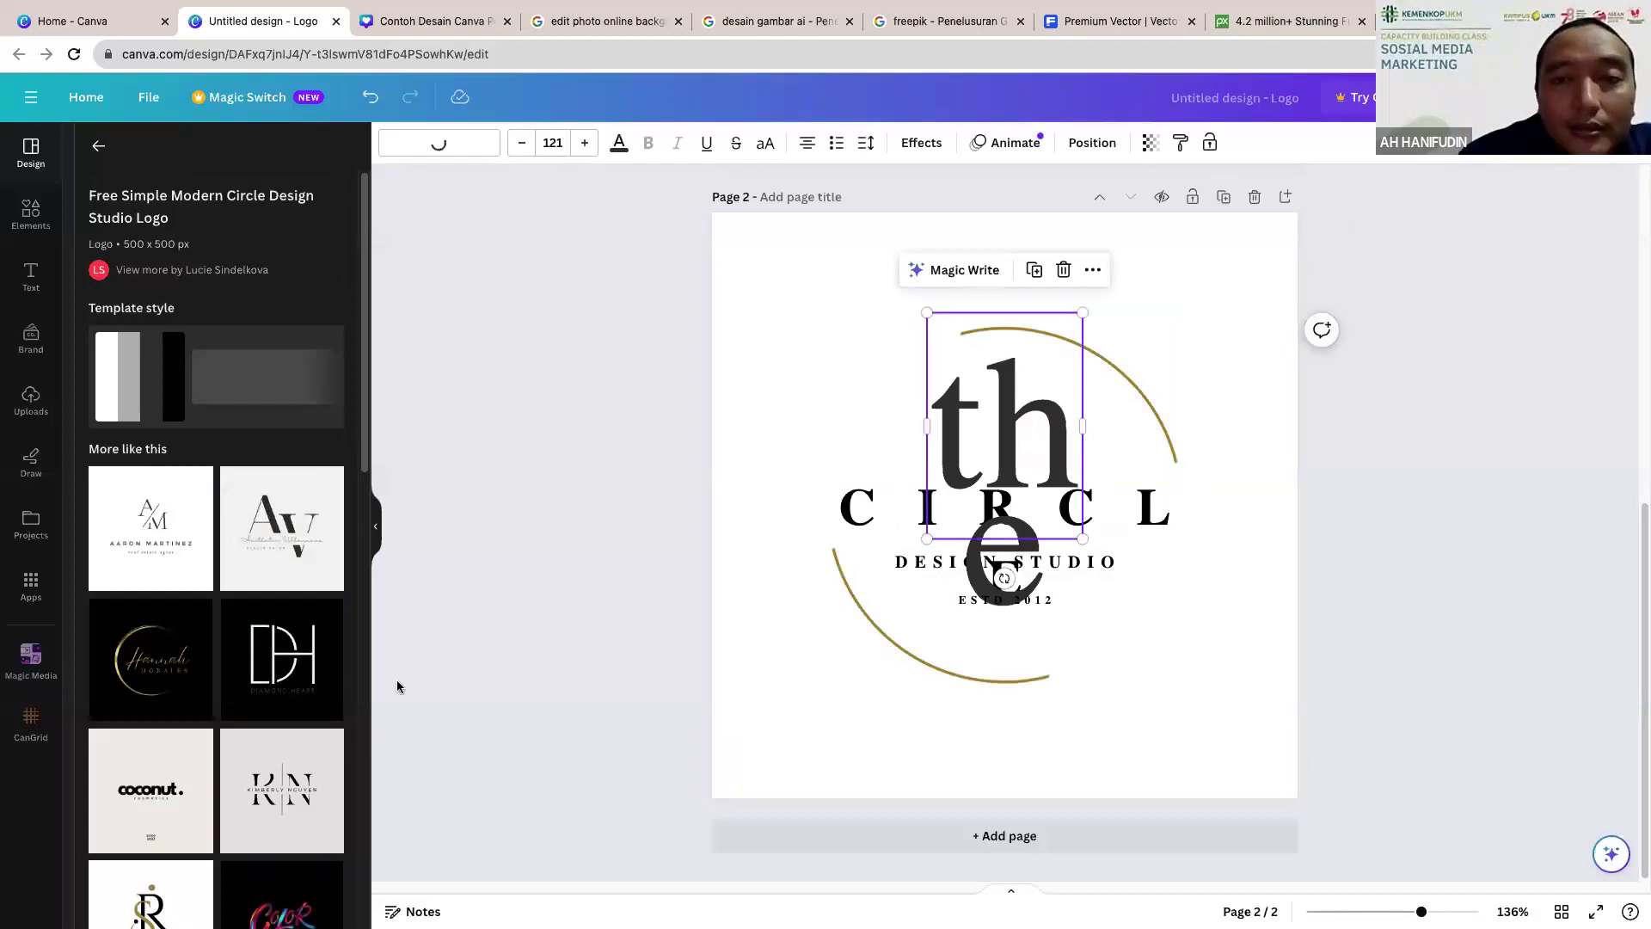
pyautogui.hotkey('ctrl', 'z')
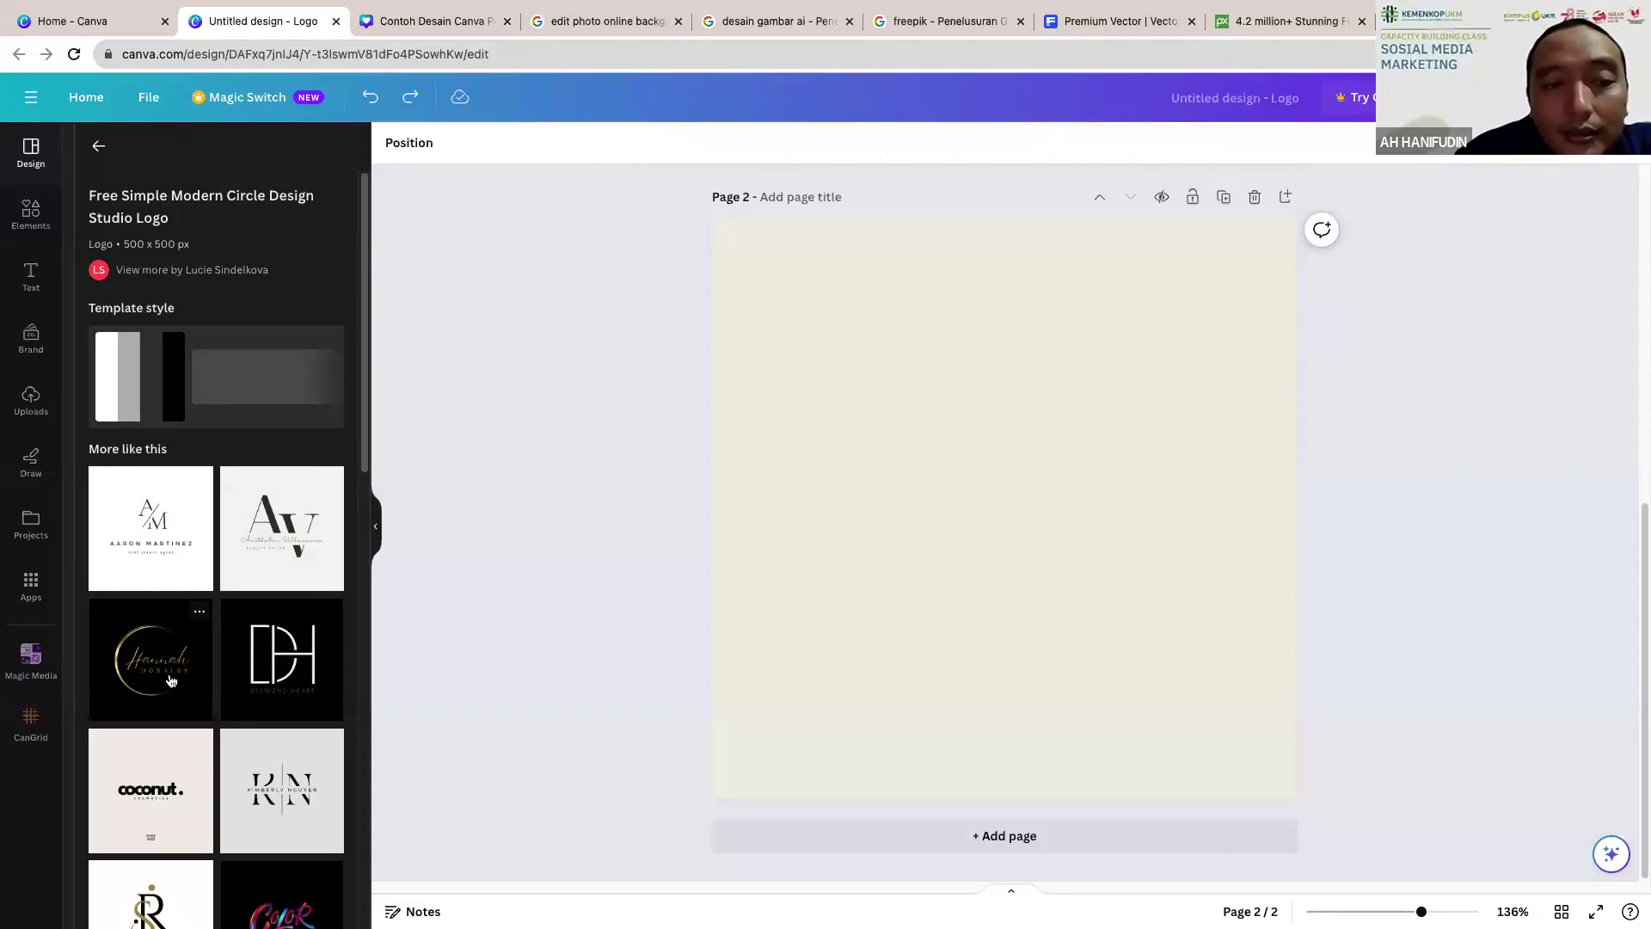
# Step: Find the Vanilla Cosmetics logo among the similar templates, apply it to page 2, and add a third page
pyautogui.scroll(-4, 171, 678)
pyautogui.scroll(-5, 171, 680)
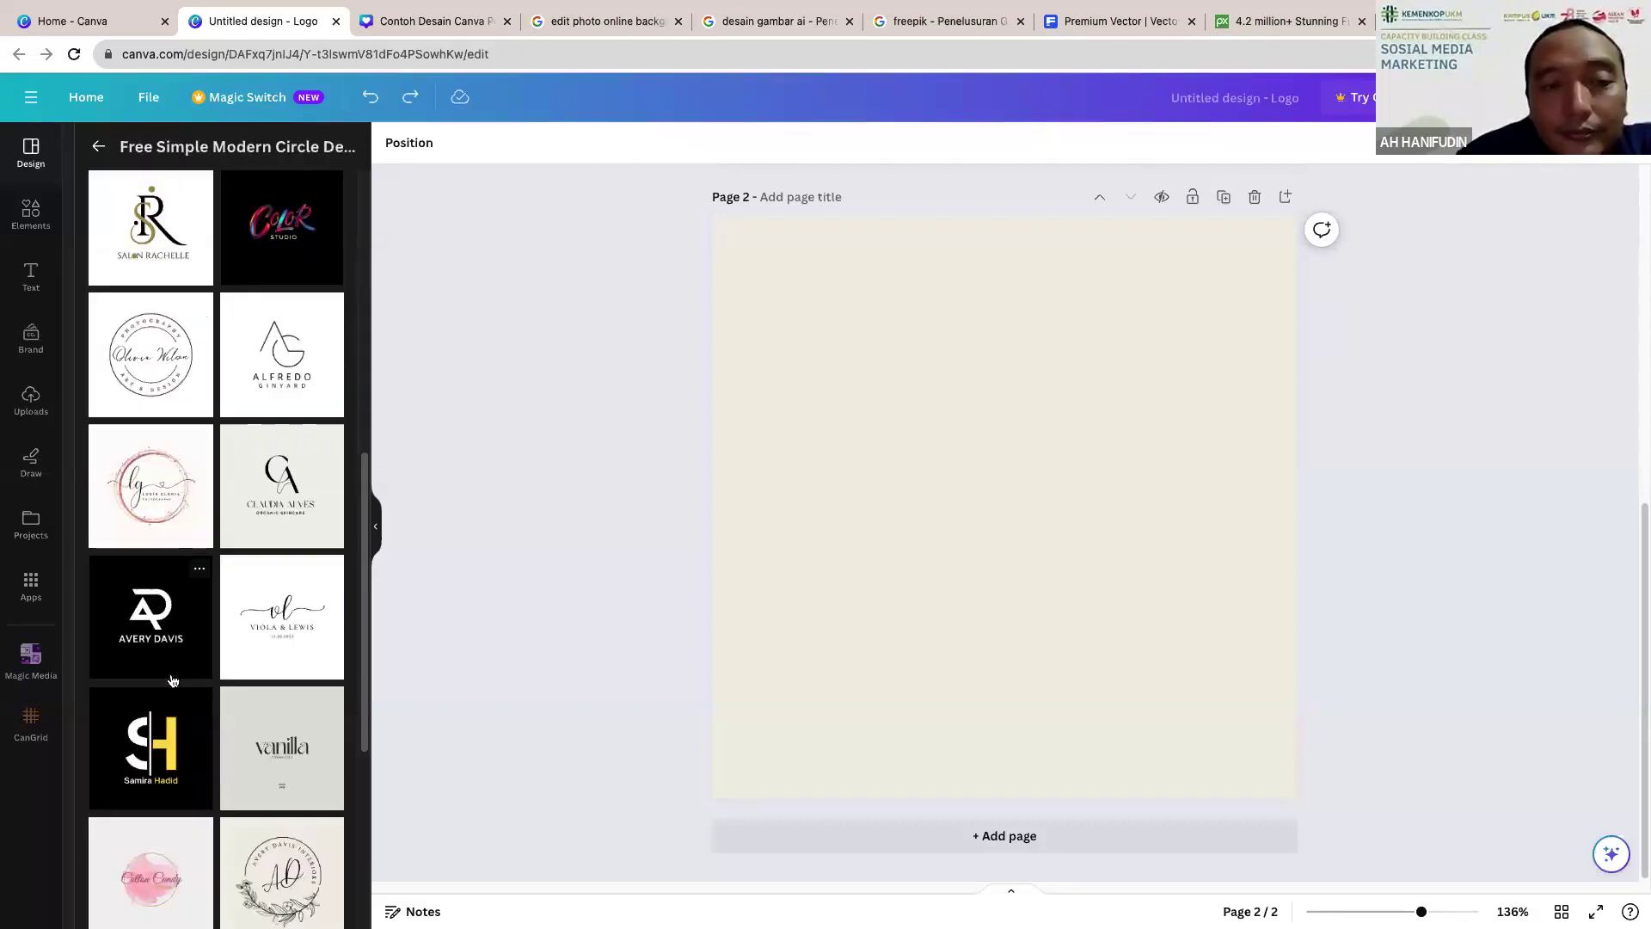
pyautogui.scroll(-1, 171, 680)
pyautogui.scroll(-5, 171, 680)
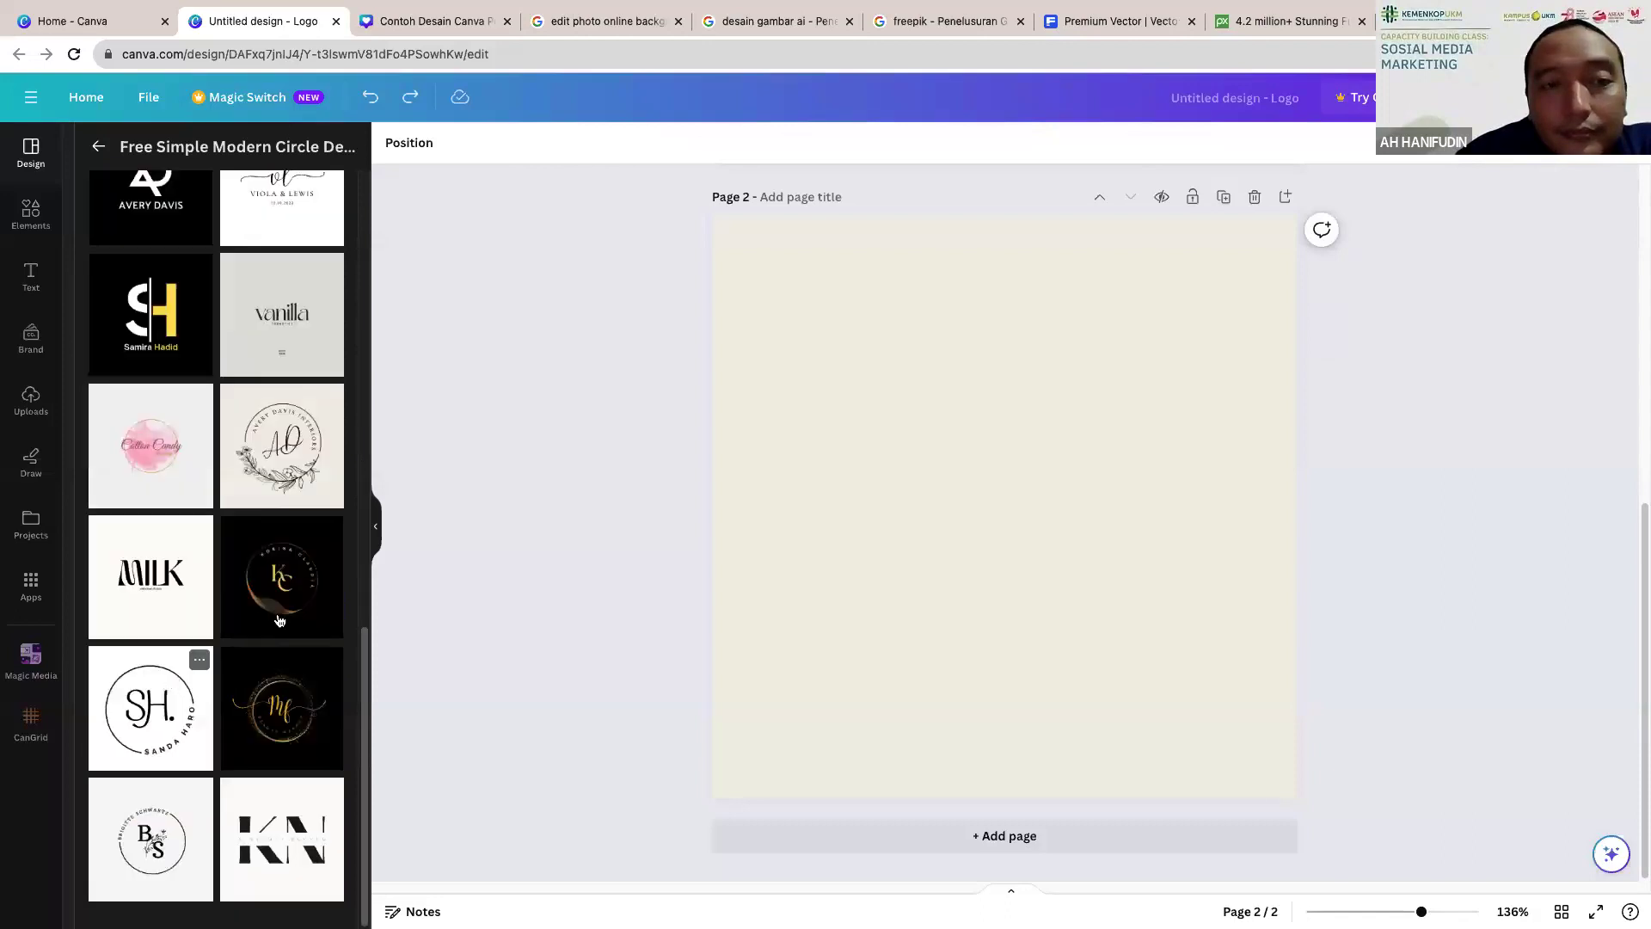
pyautogui.scroll(5, 172, 681)
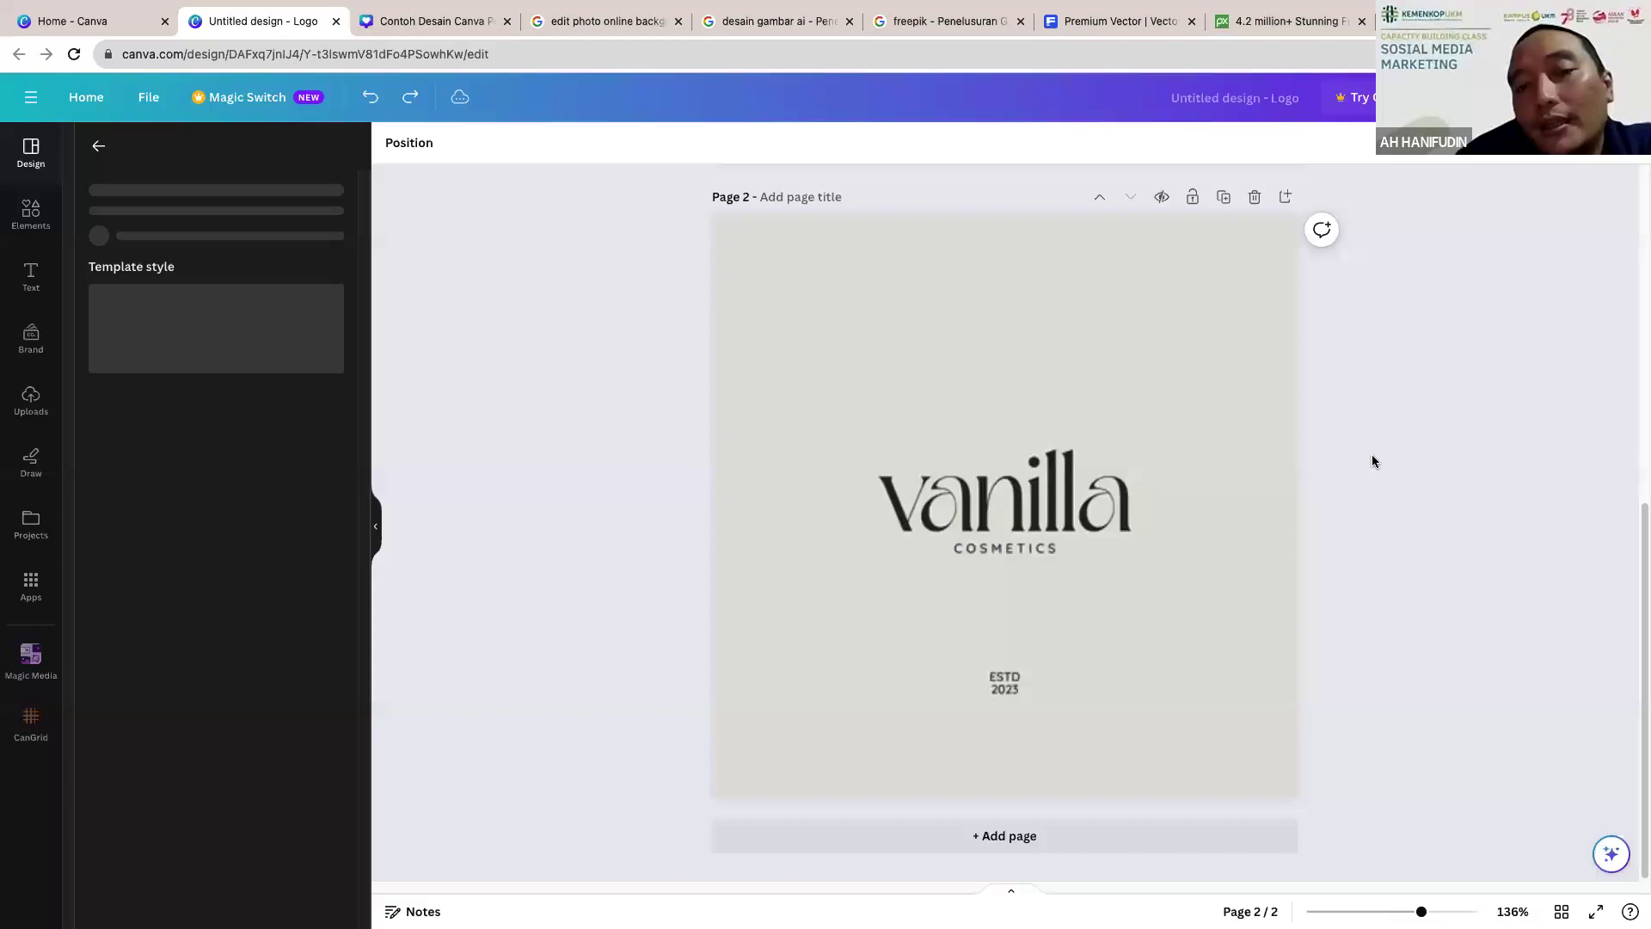
pyautogui.click(1060, 836)
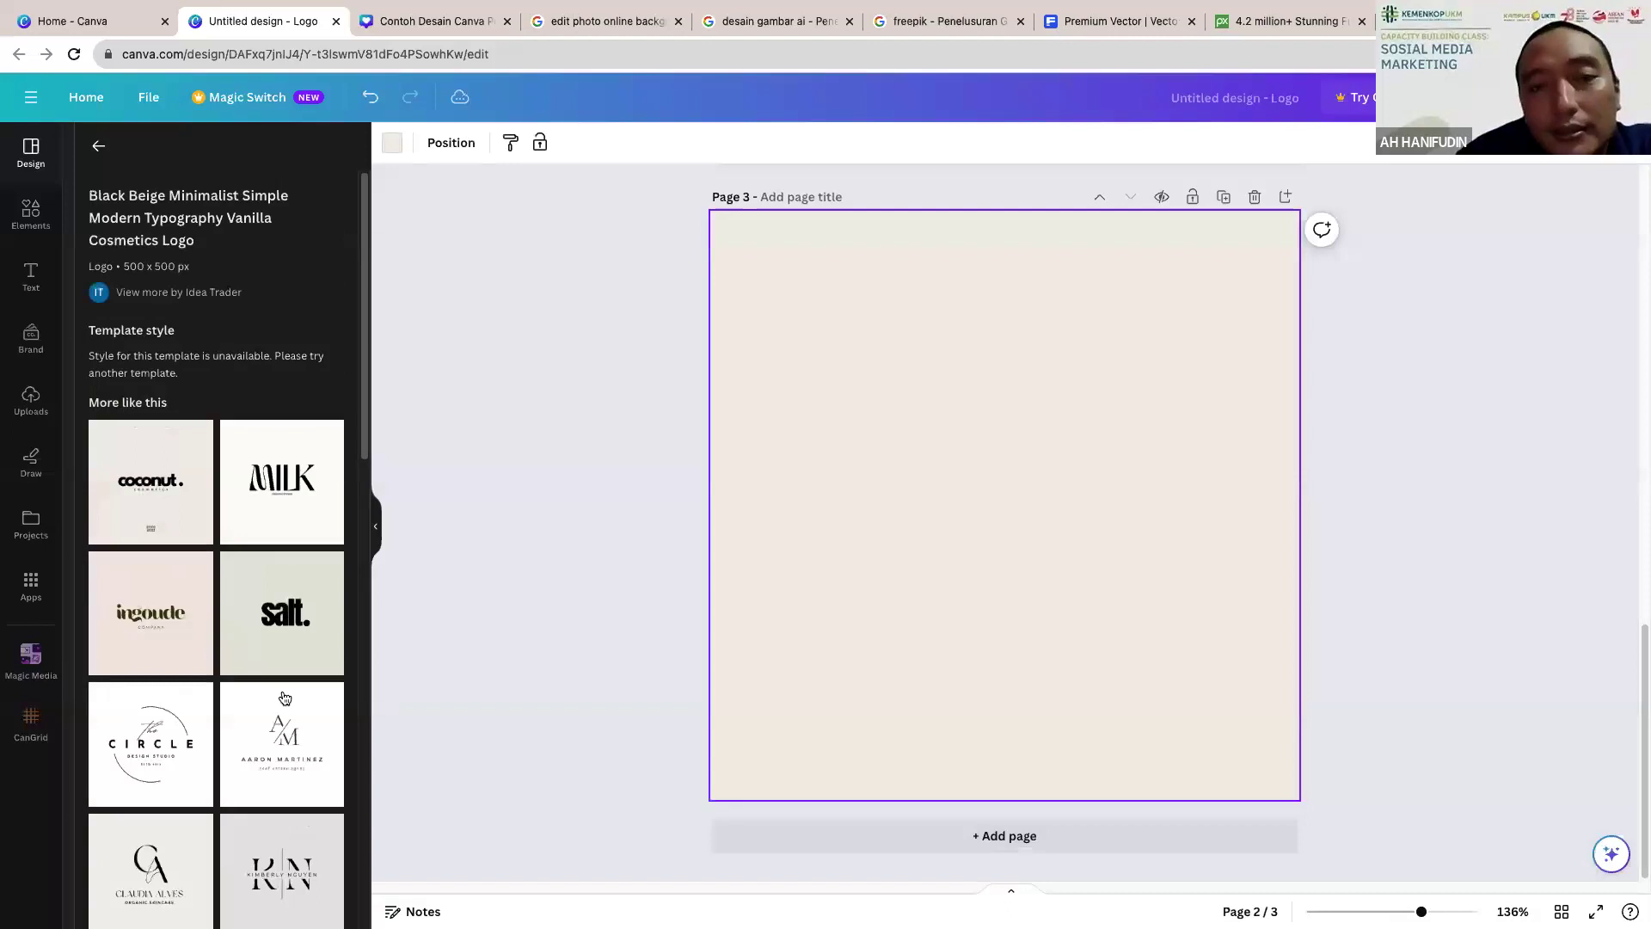
# Step: Return to the full list of logo templates and go back through the pages to the Coconut logo on page 1
pyautogui.click(1401, 442)
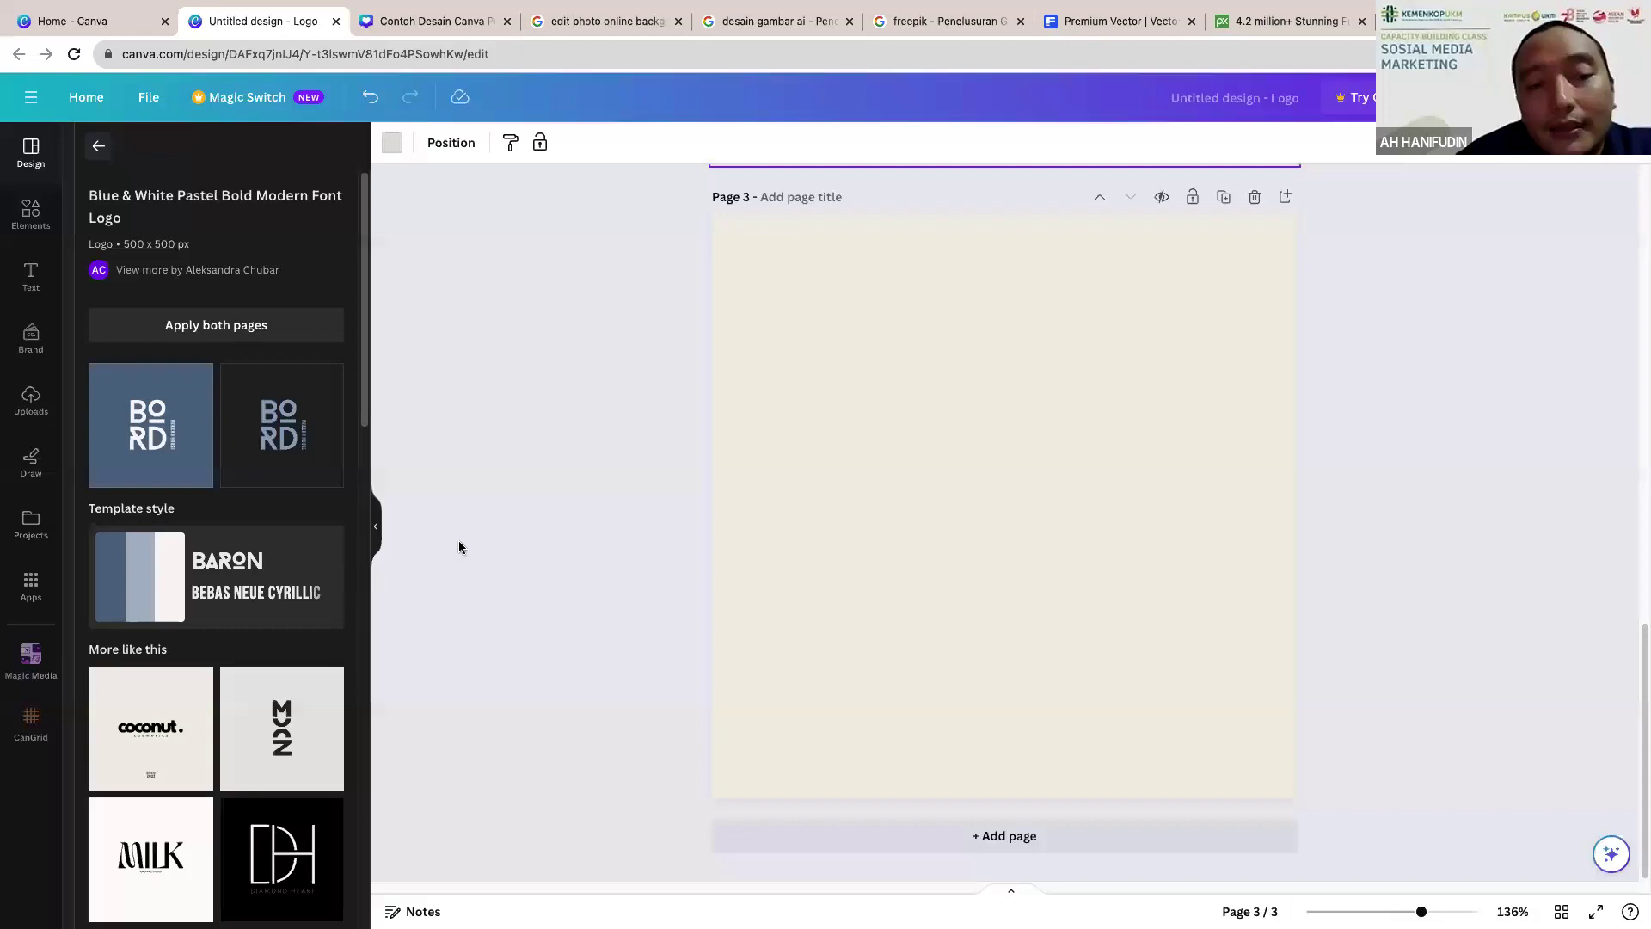
pyautogui.scroll(5, 608, 892)
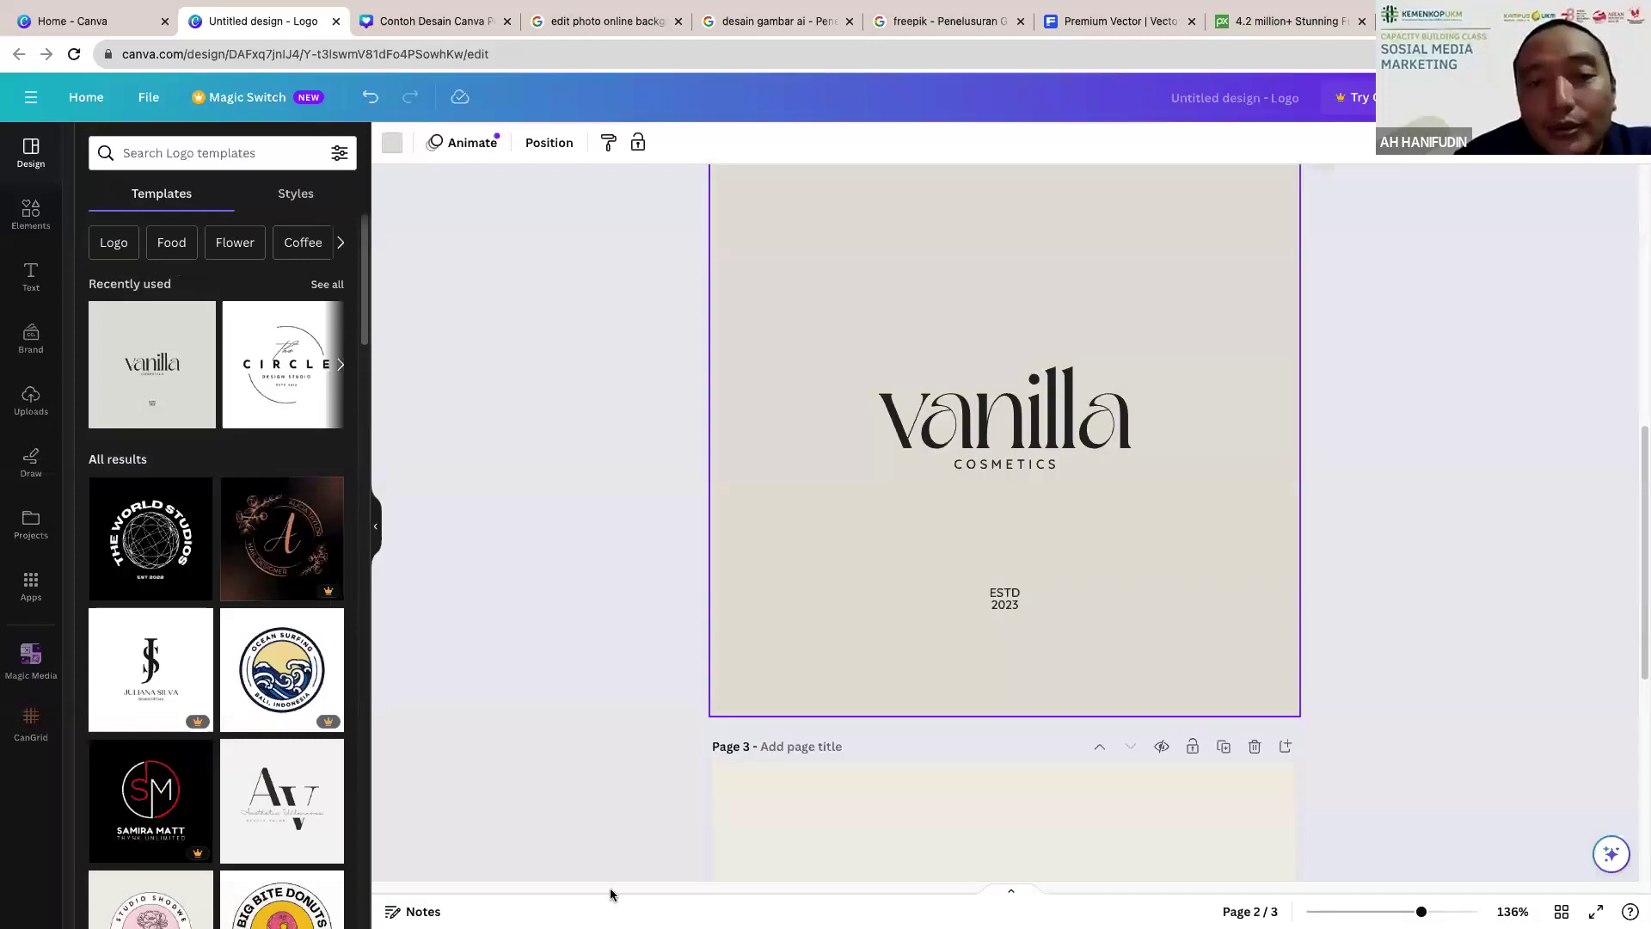
pyautogui.scroll(5, 611, 895)
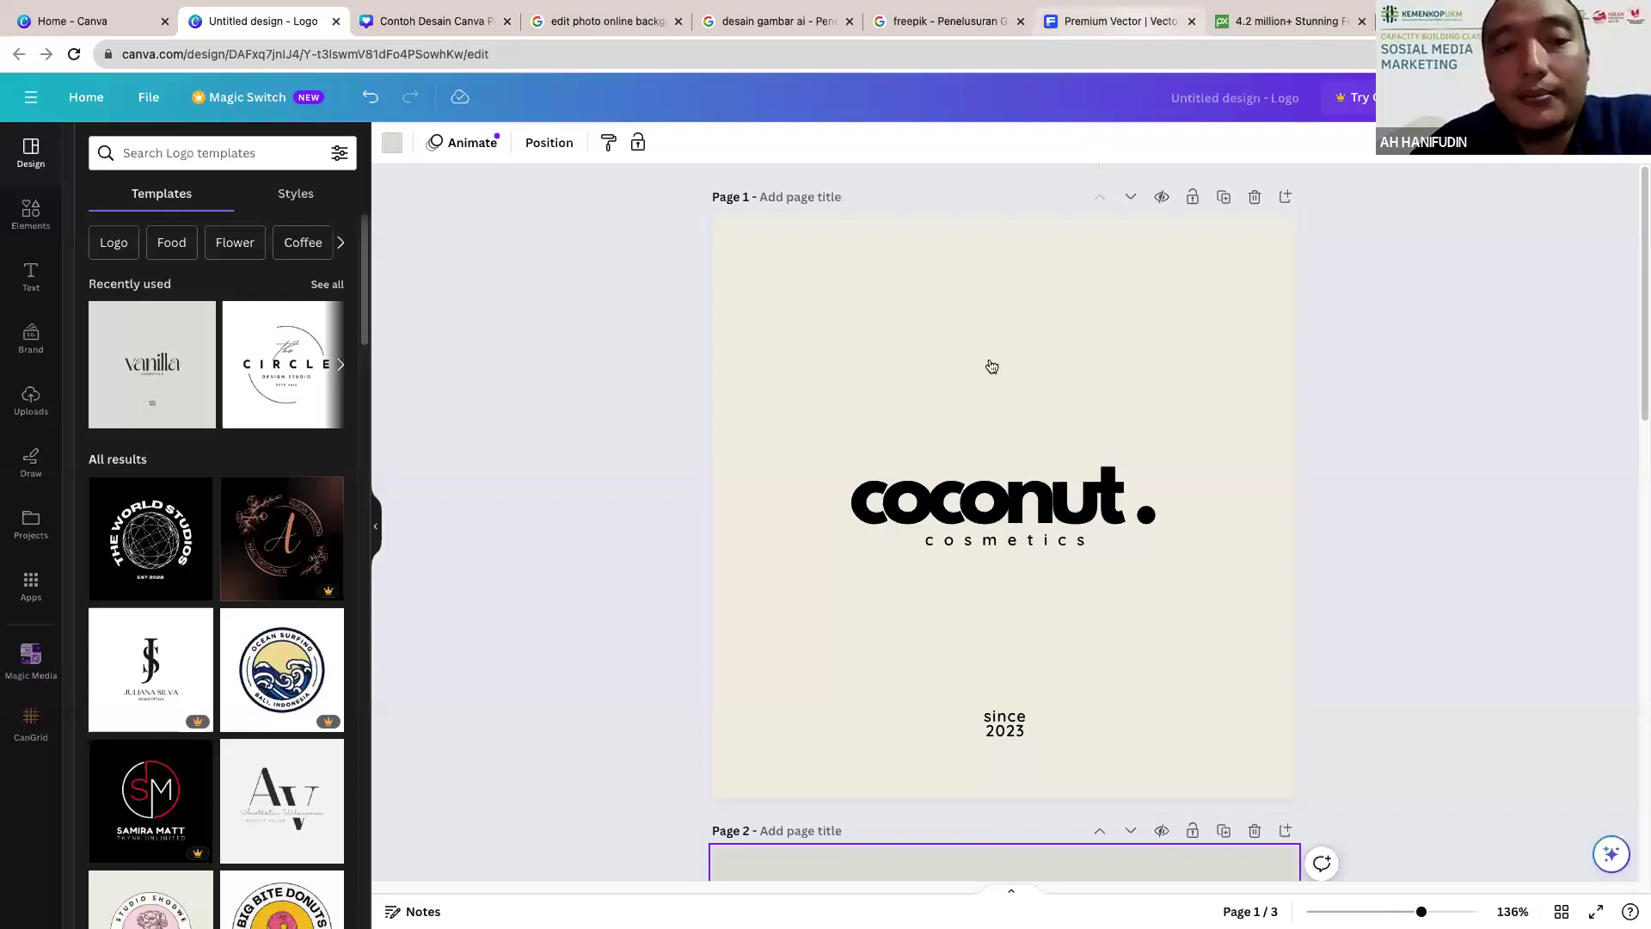
# Step: Look over the free stock image sites Pixabay, Pexels and Freepik in the browser
pyautogui.press('super+8')
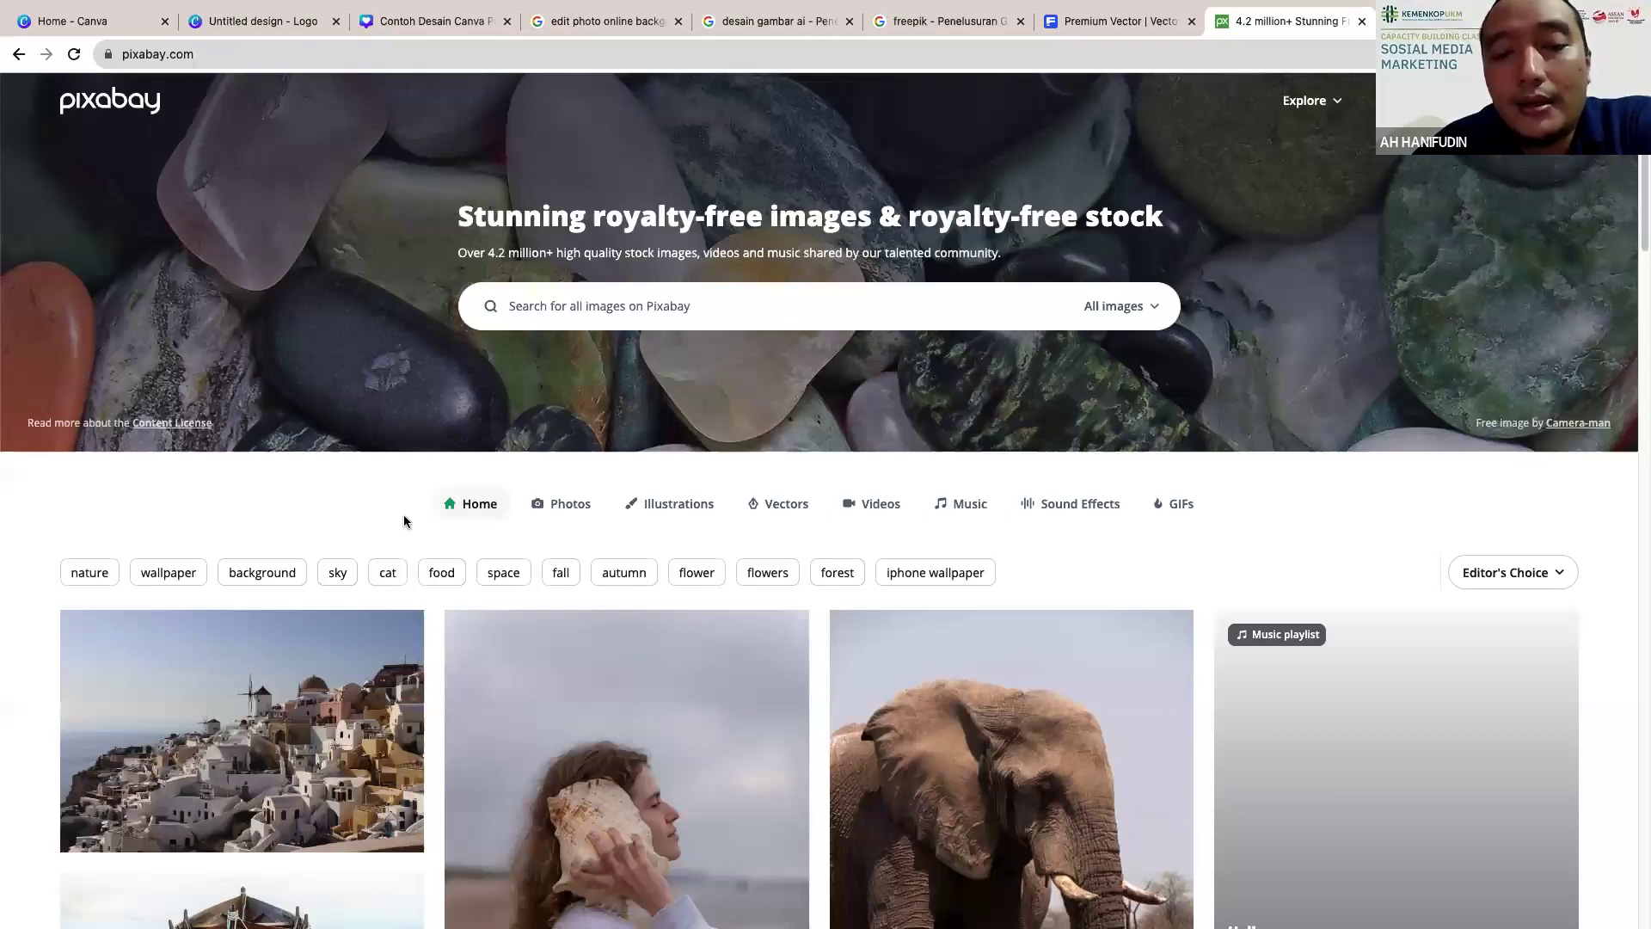
pyautogui.scroll(-10, 605, 877)
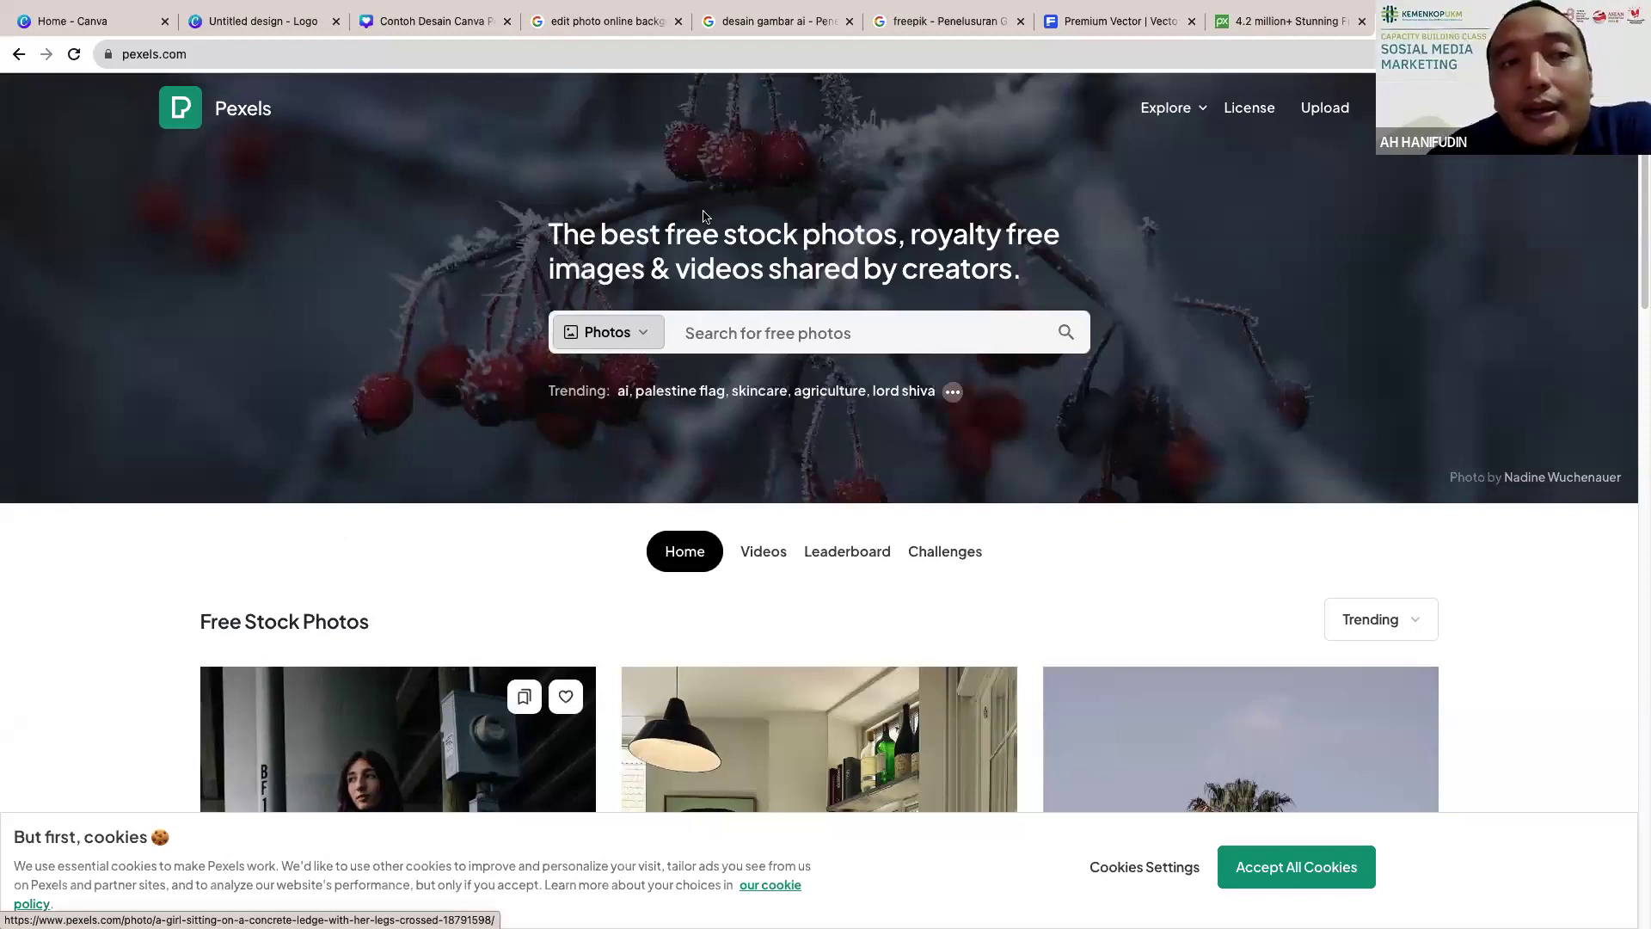
pyautogui.click(675, 54)
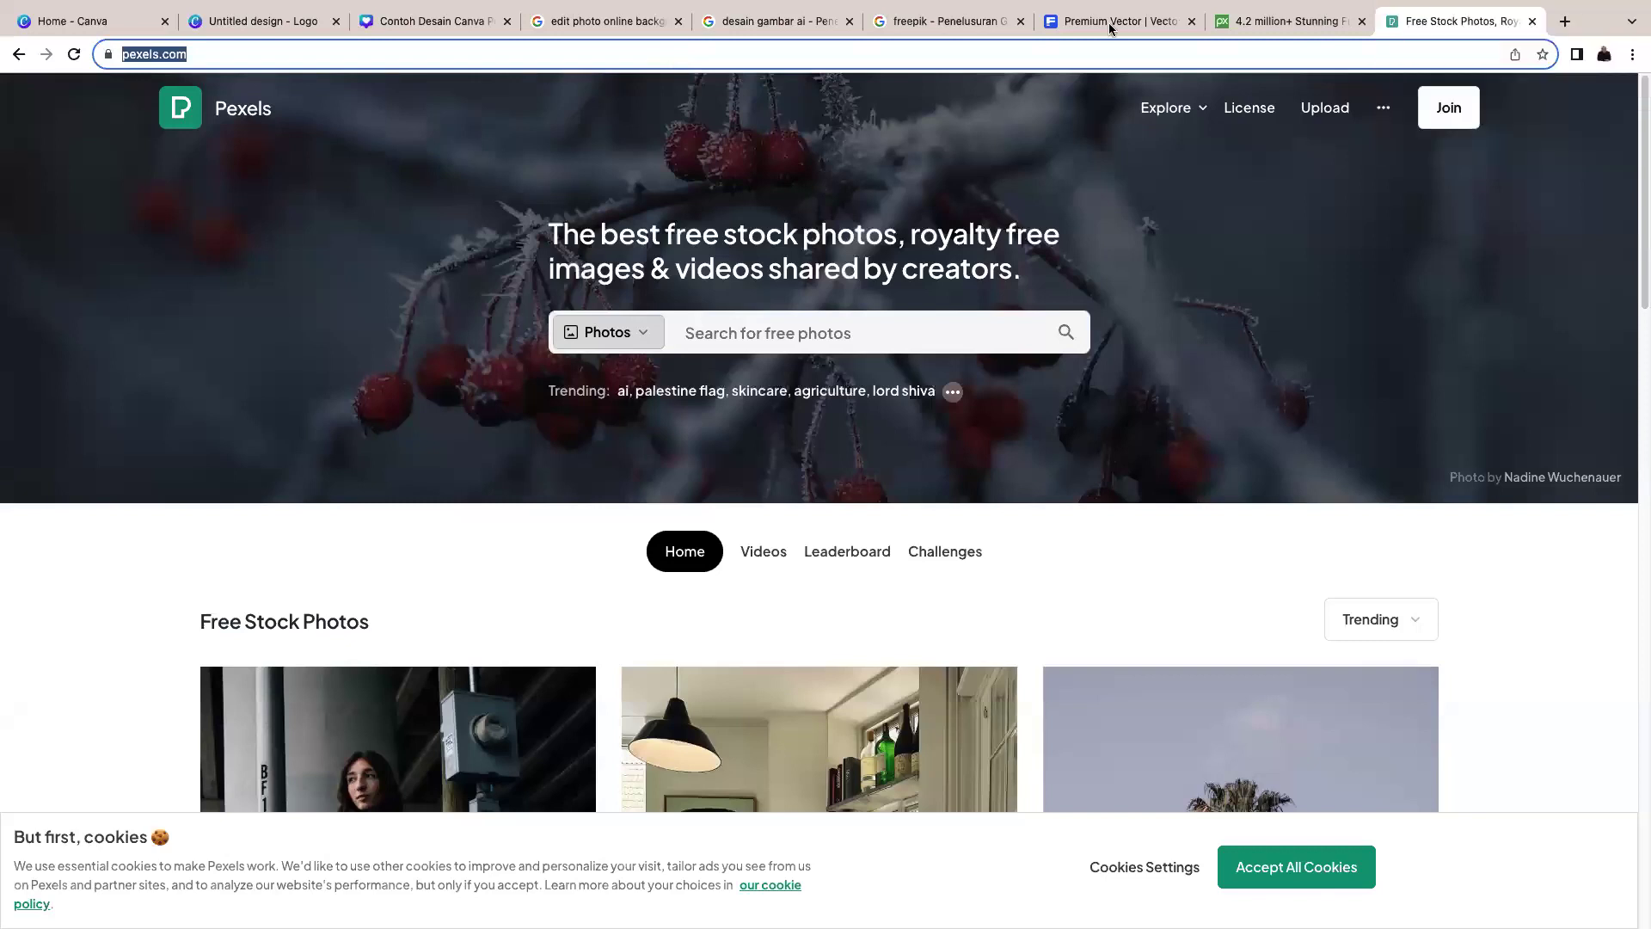
pyautogui.click(1287, 20)
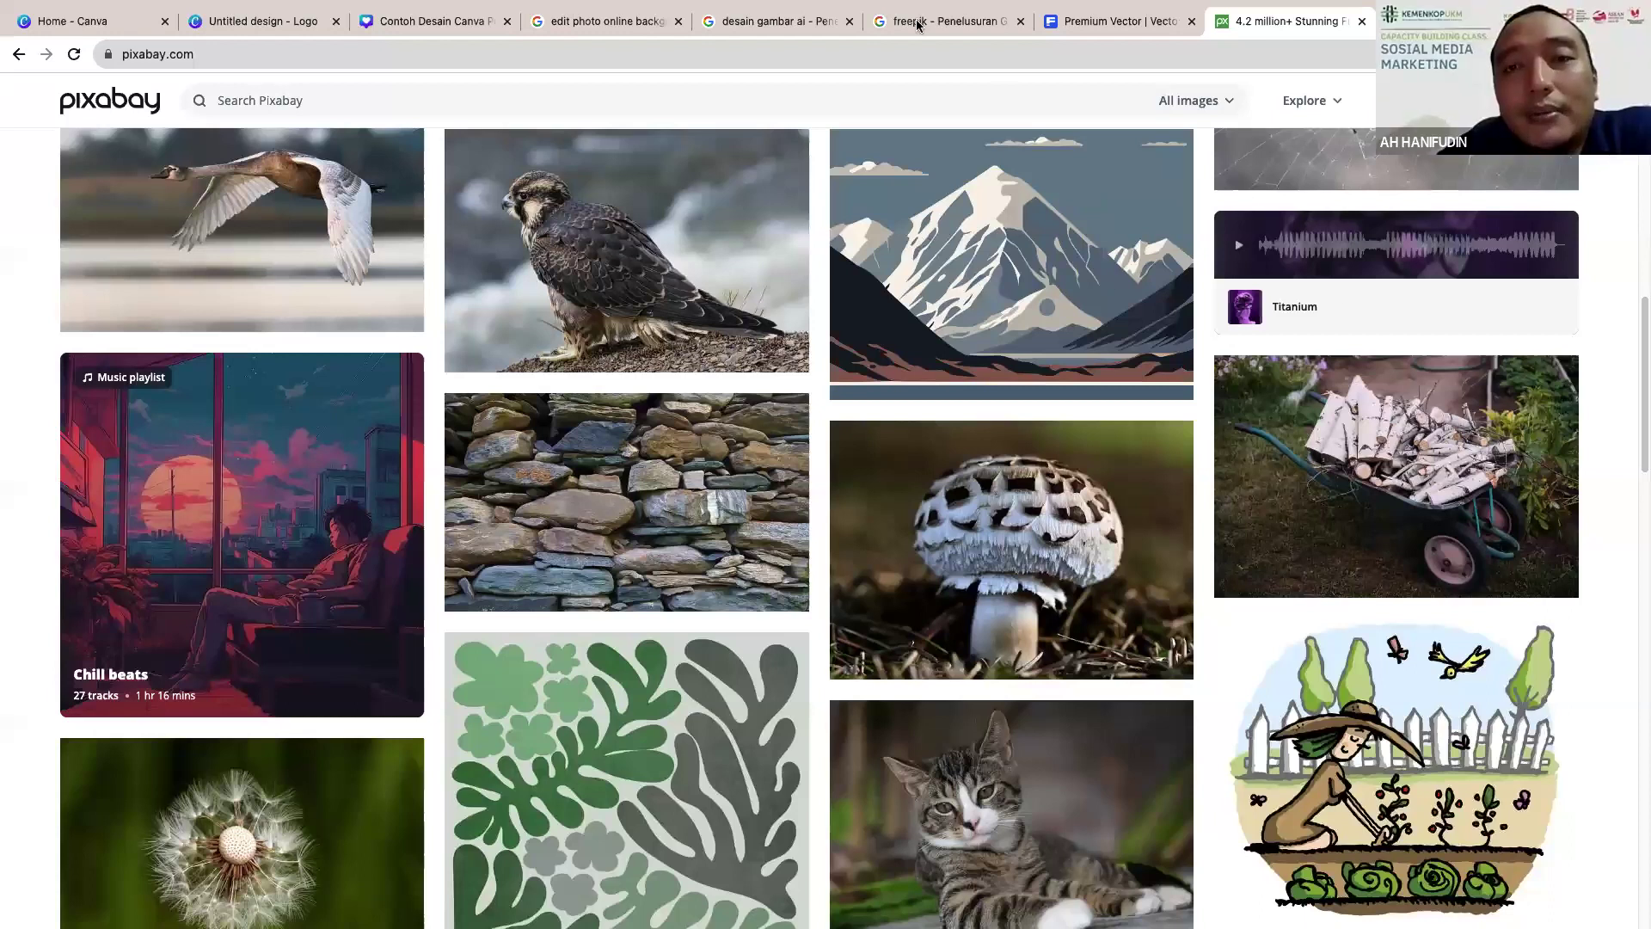
pyautogui.hotkey('ctrl', 'shift', 'Tab')
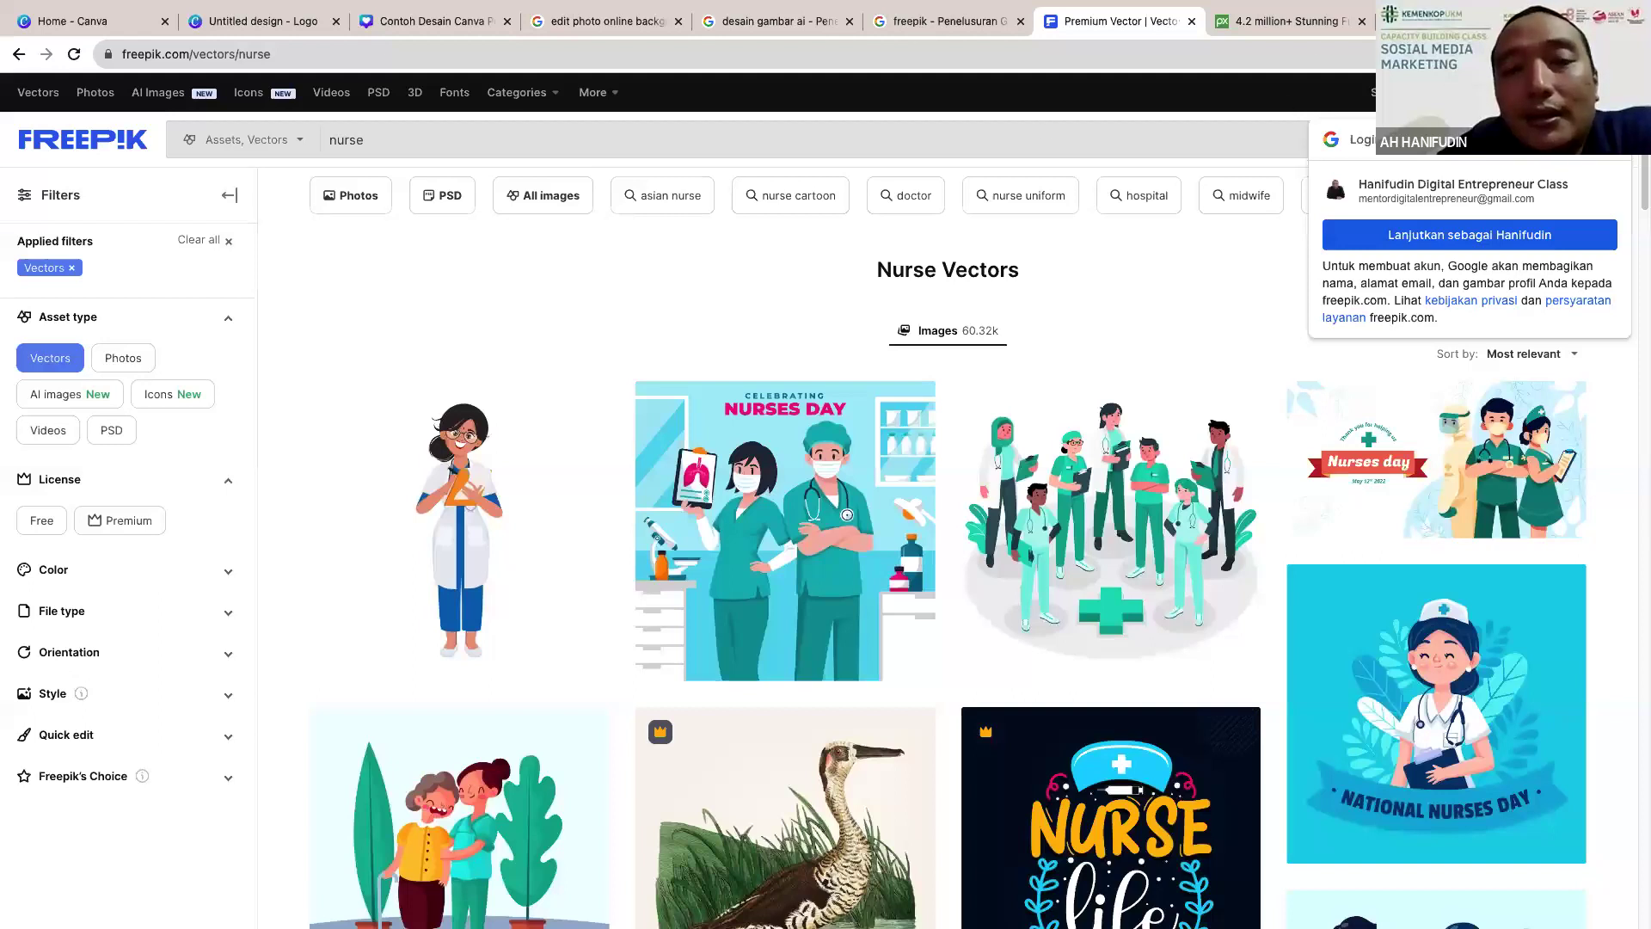
pyautogui.hotkey('ctrl', 'shift', 'Tab')
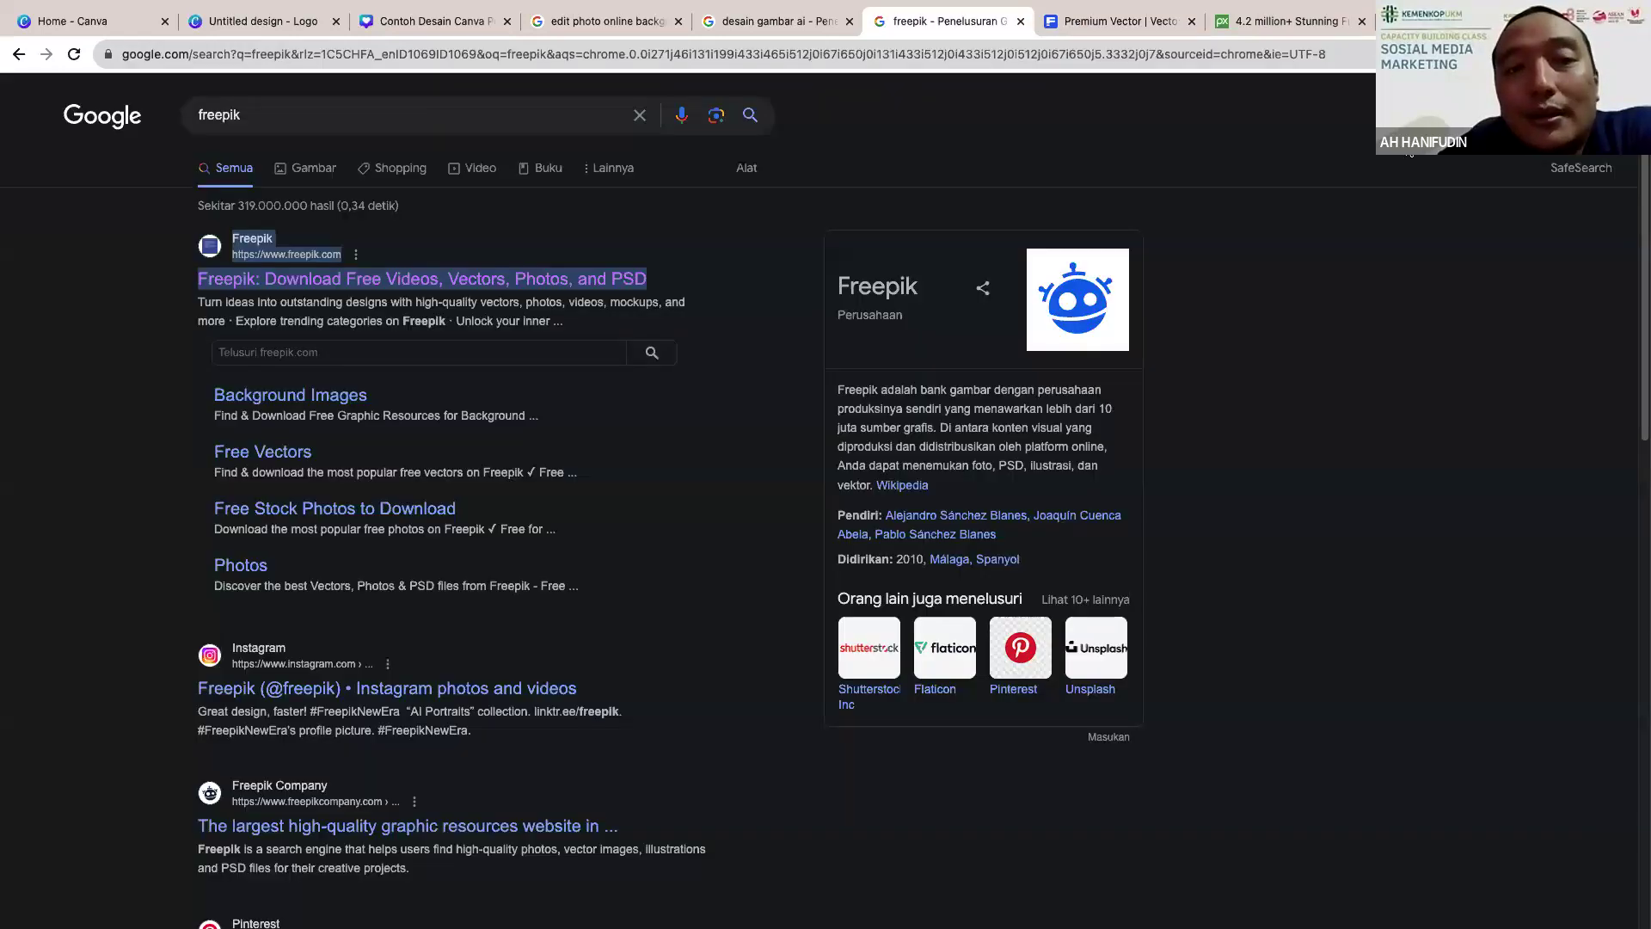
pyautogui.moveTo(956, 79)
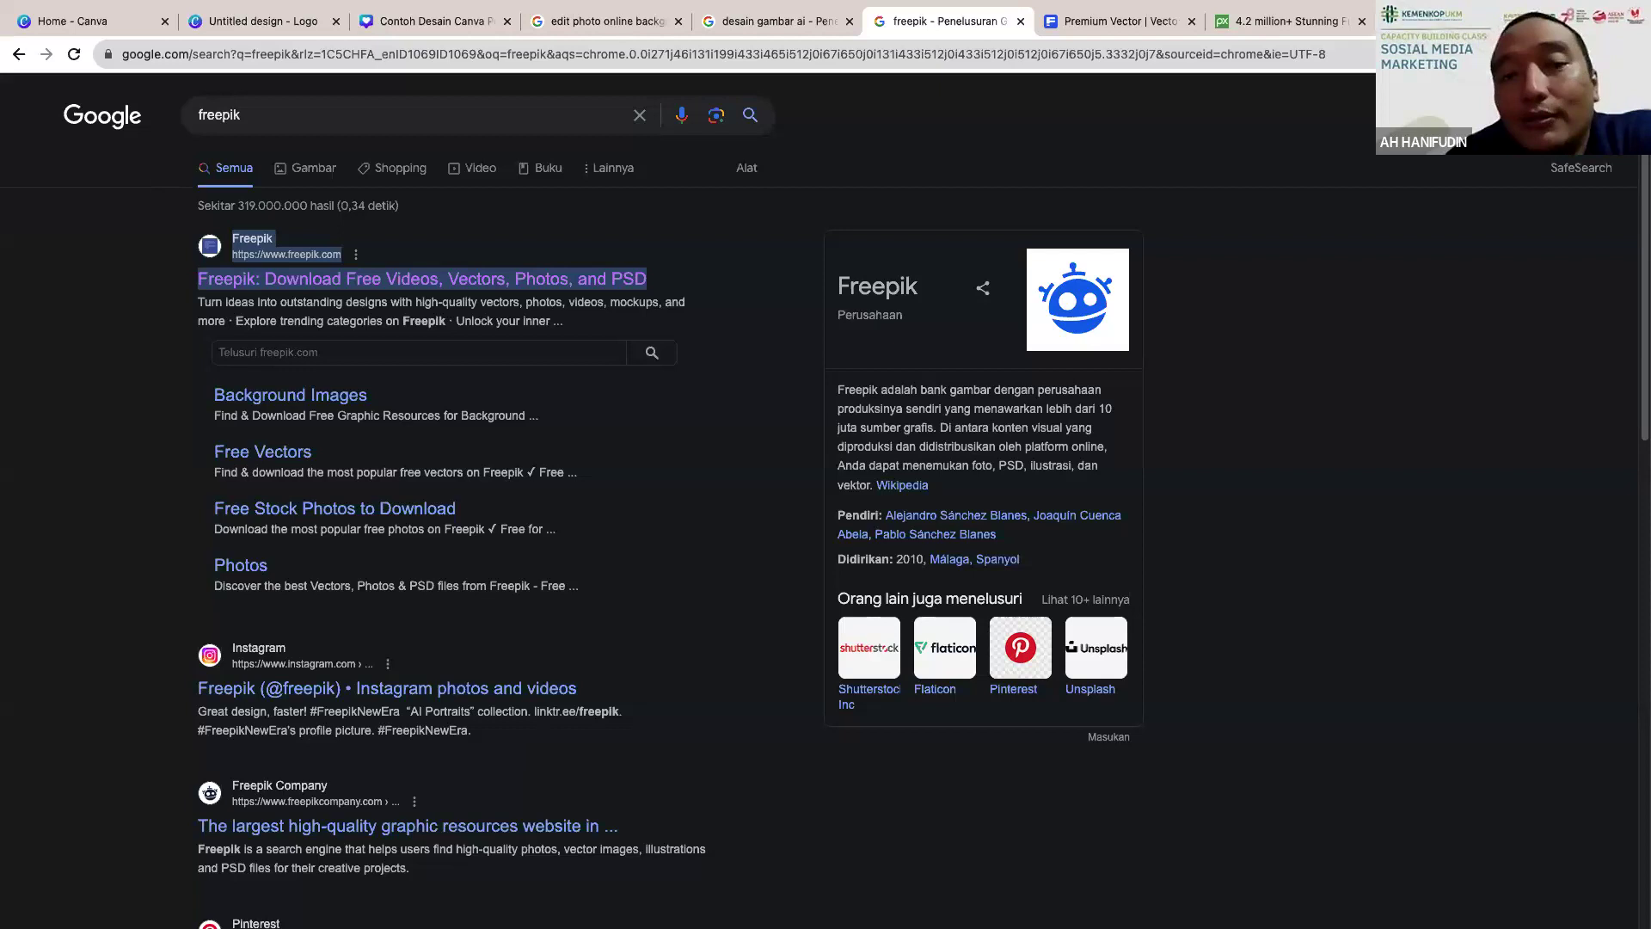
pyautogui.click(1300, 26)
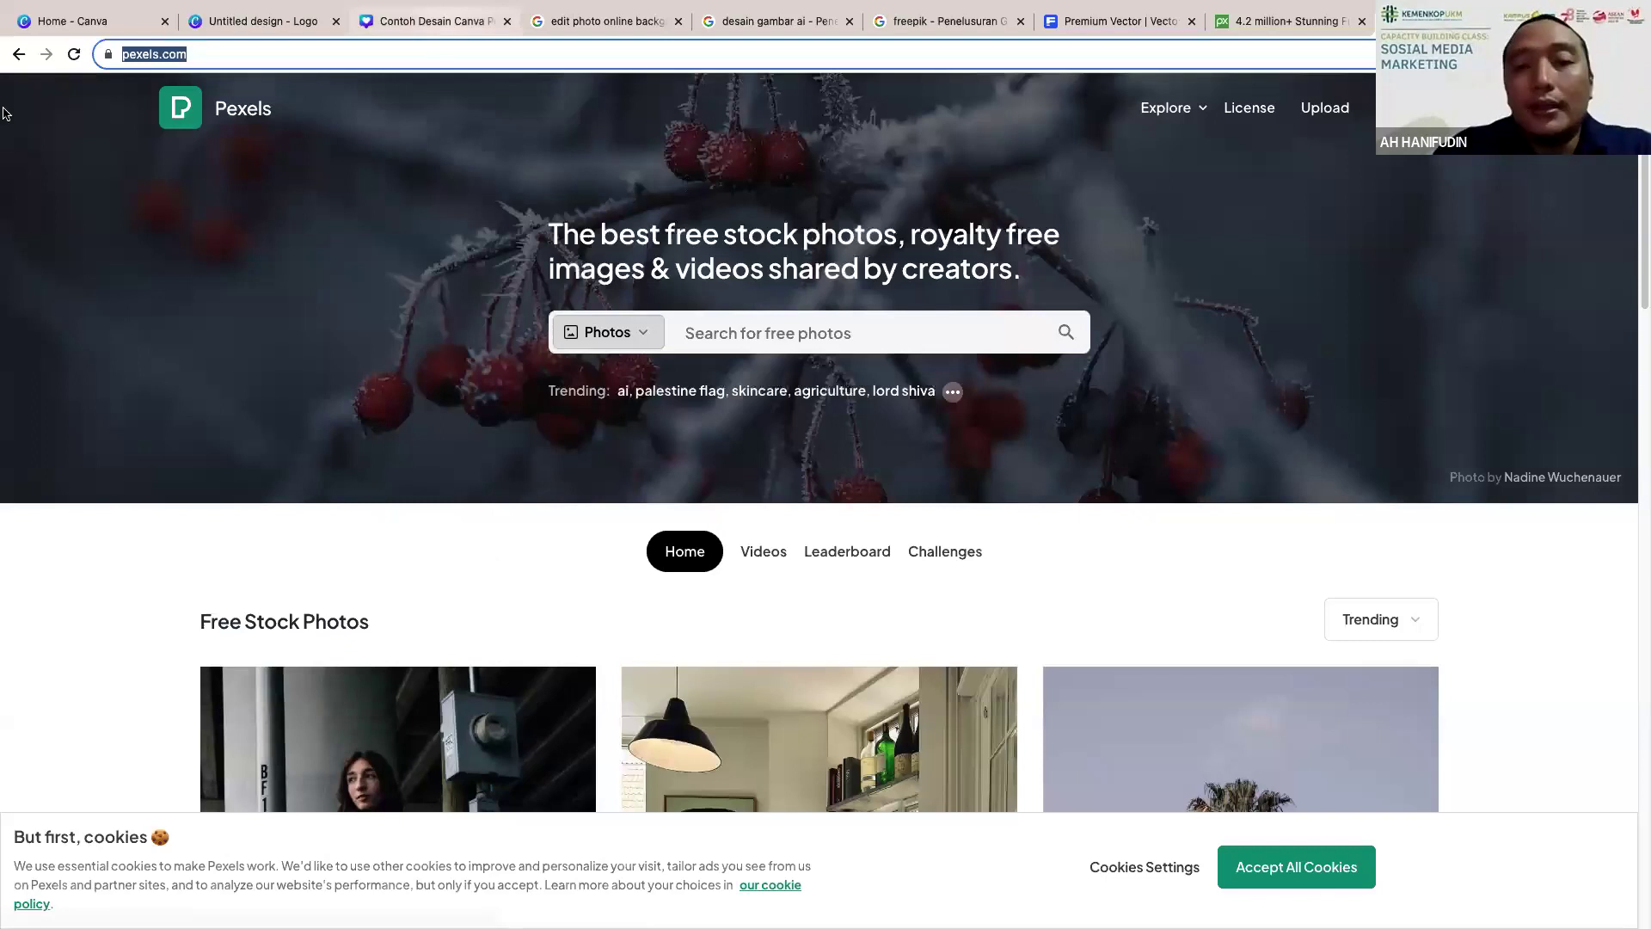
# Step: Return to the logo design, replace page 1's wordmark with "mangga" and its tagline with "jatuh", and place the tagline under the letters "man"
pyautogui.click(434, 21)
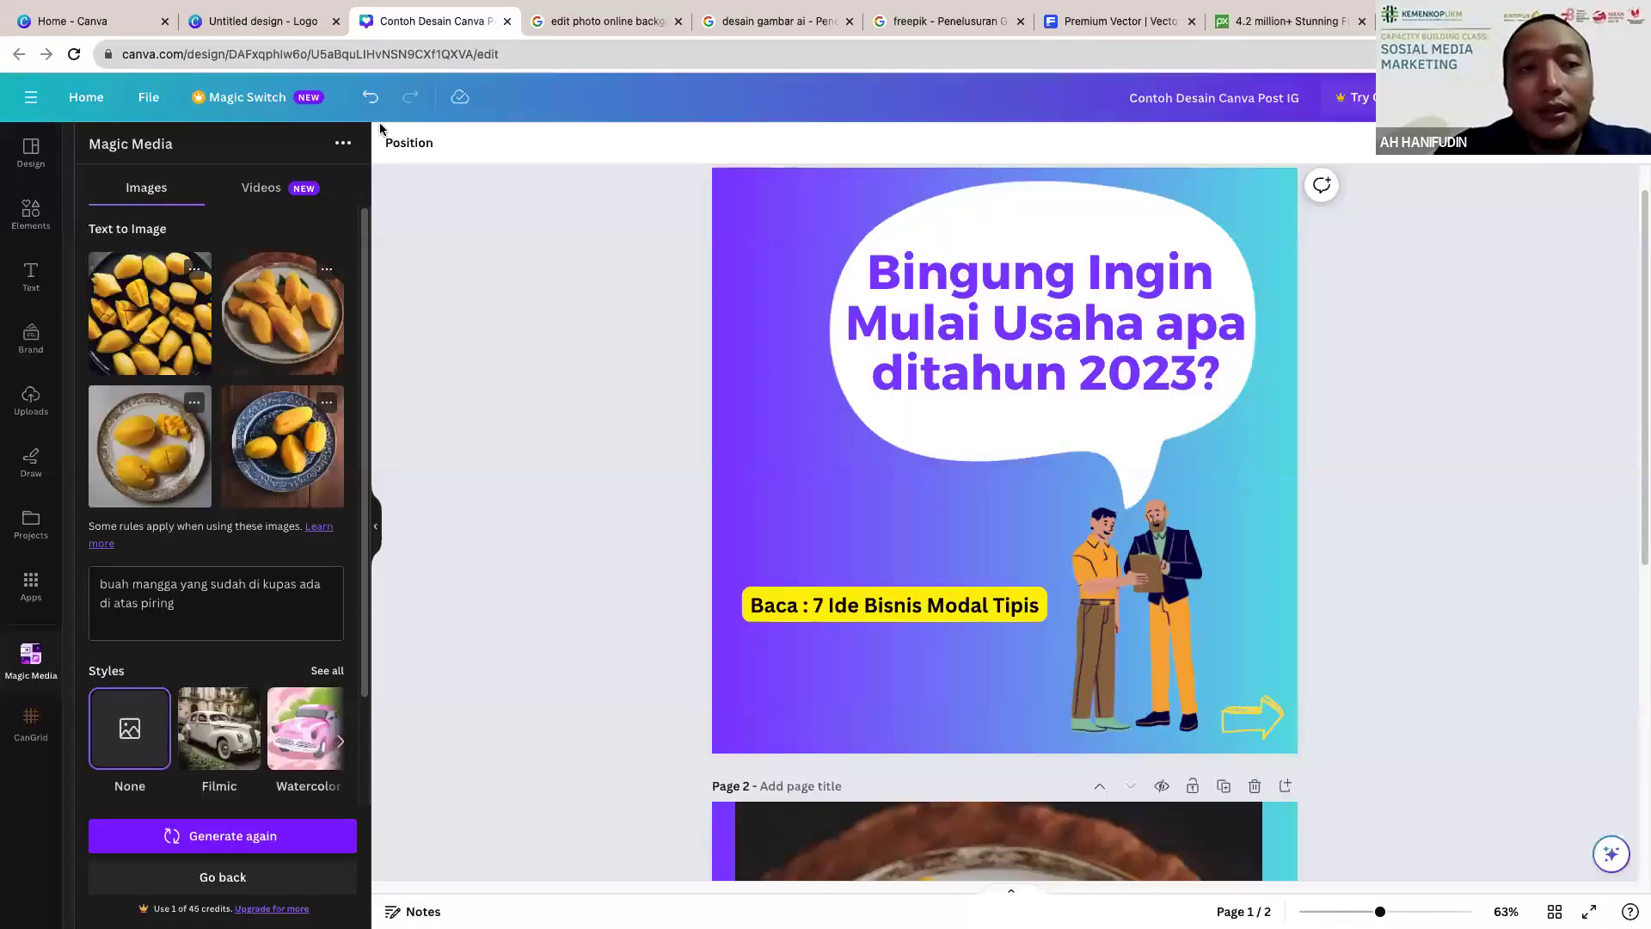
pyautogui.hotkey('ctrl', 'shift', 'Tab')
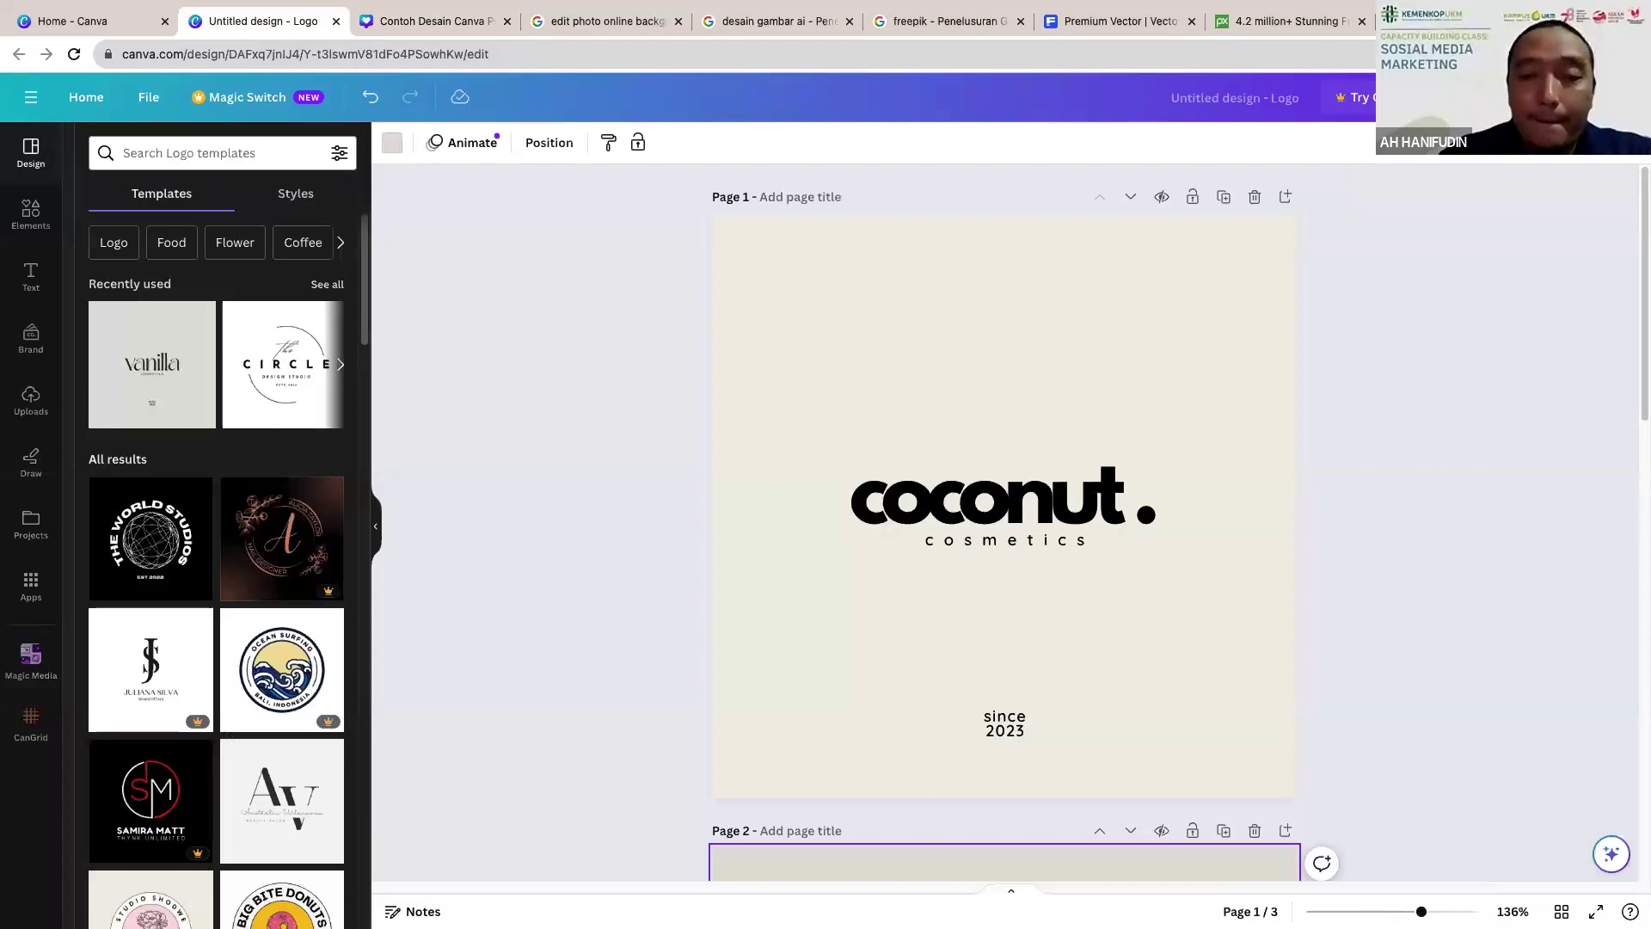
pyautogui.doubleClick(975, 539)
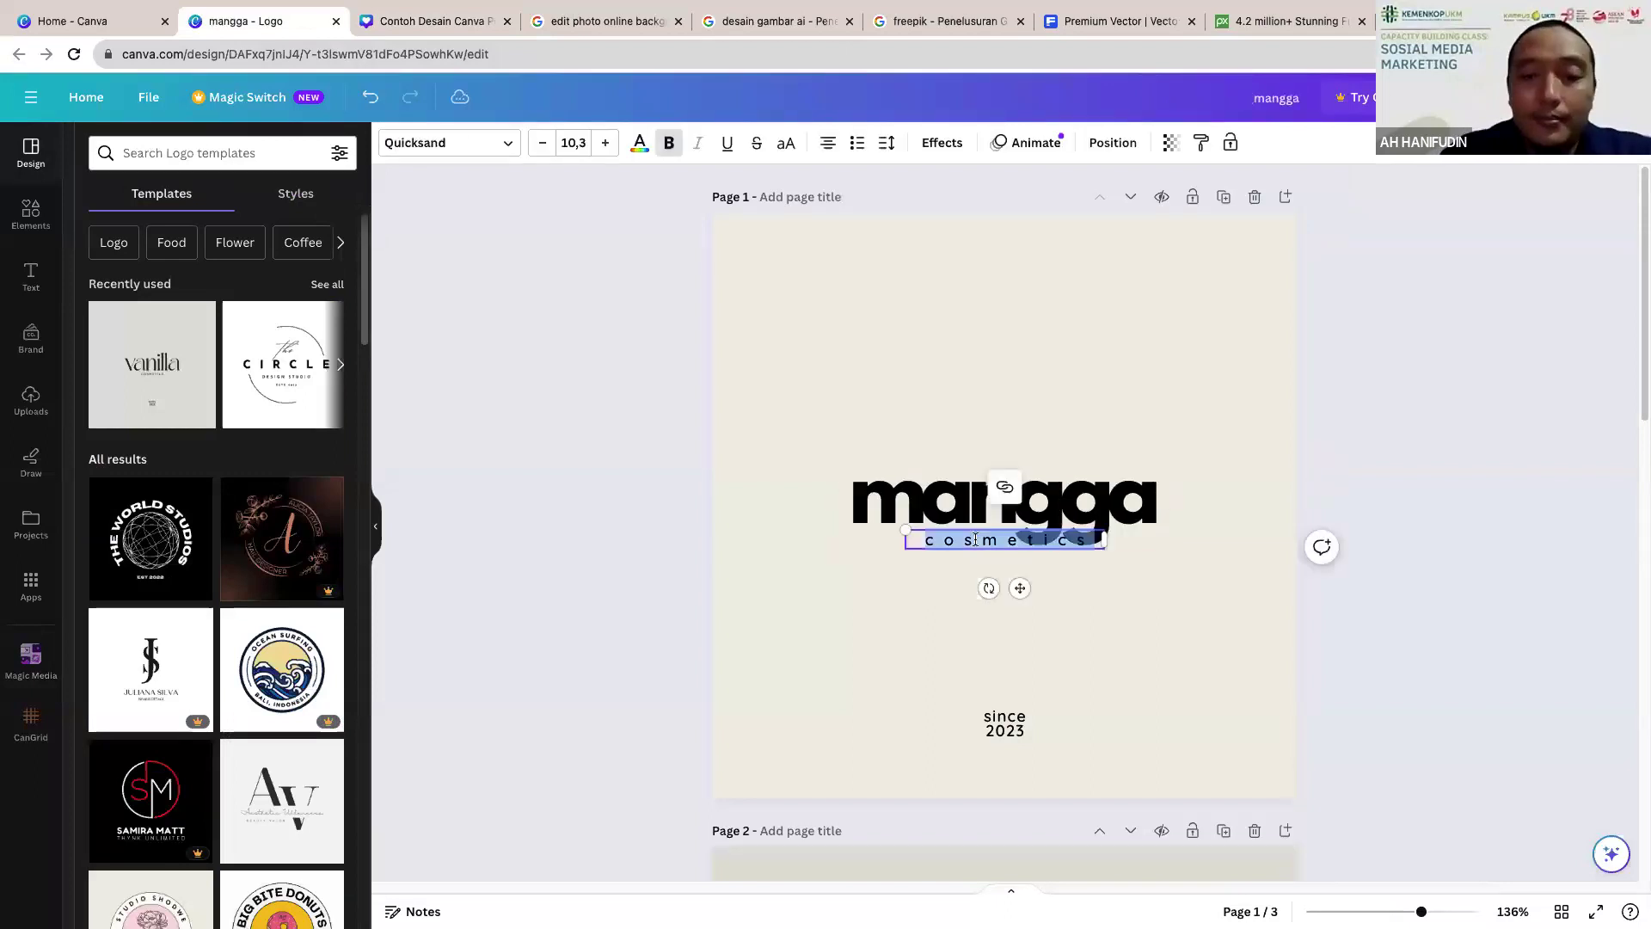
pyautogui.write('jatu')
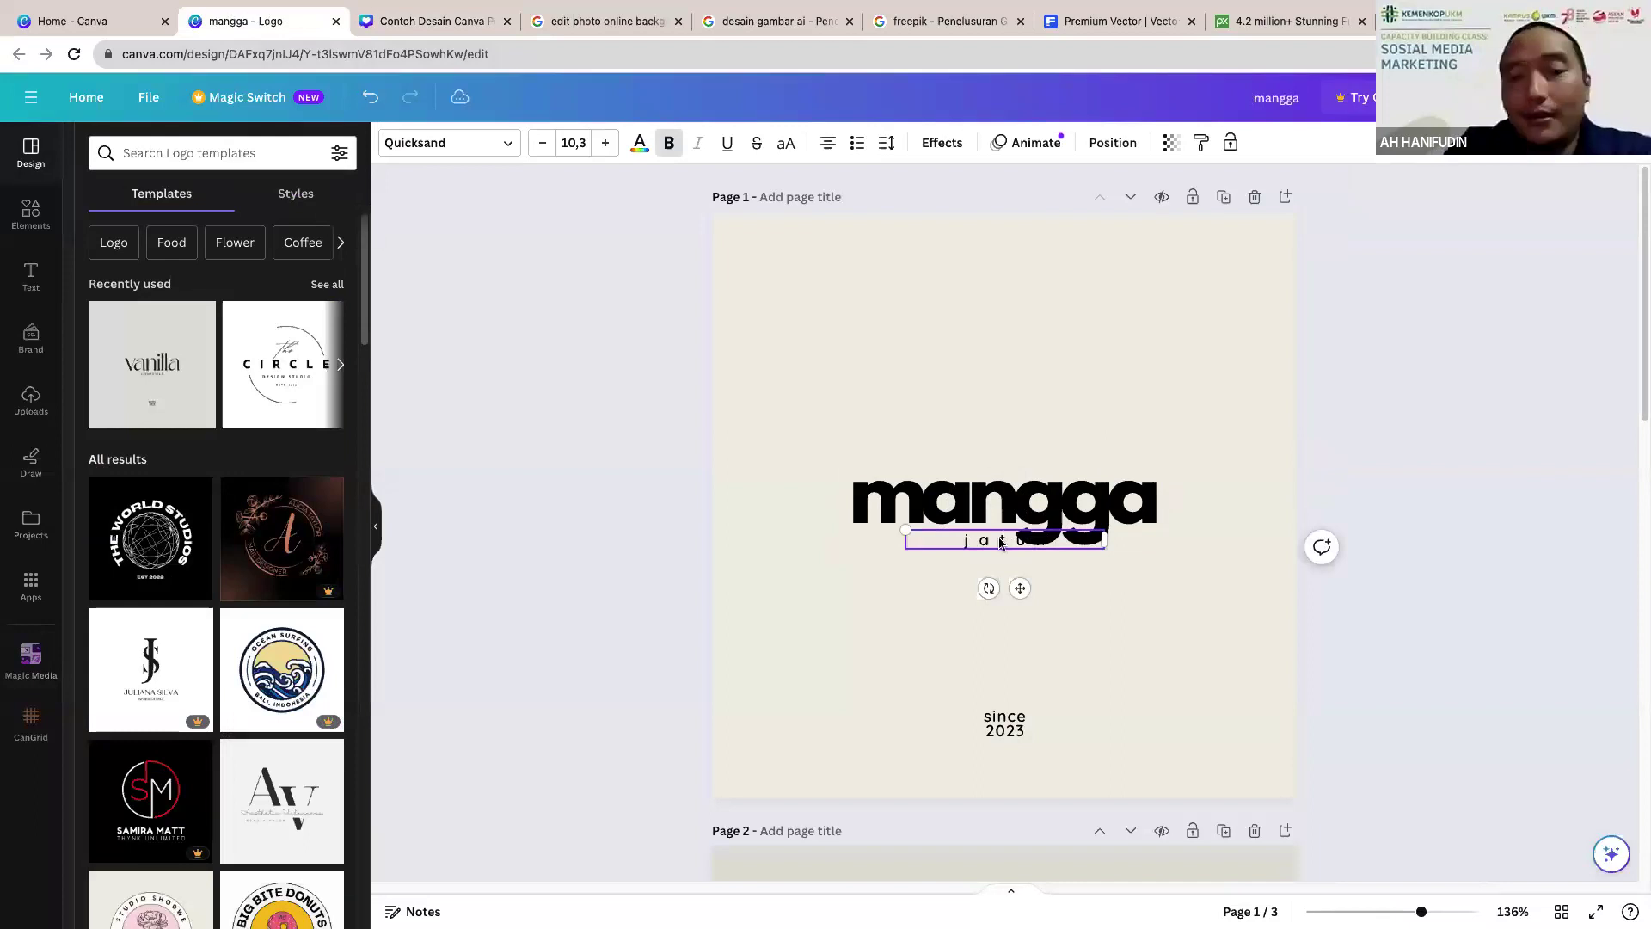
pyautogui.write('h')
pyautogui.click(1433, 391)
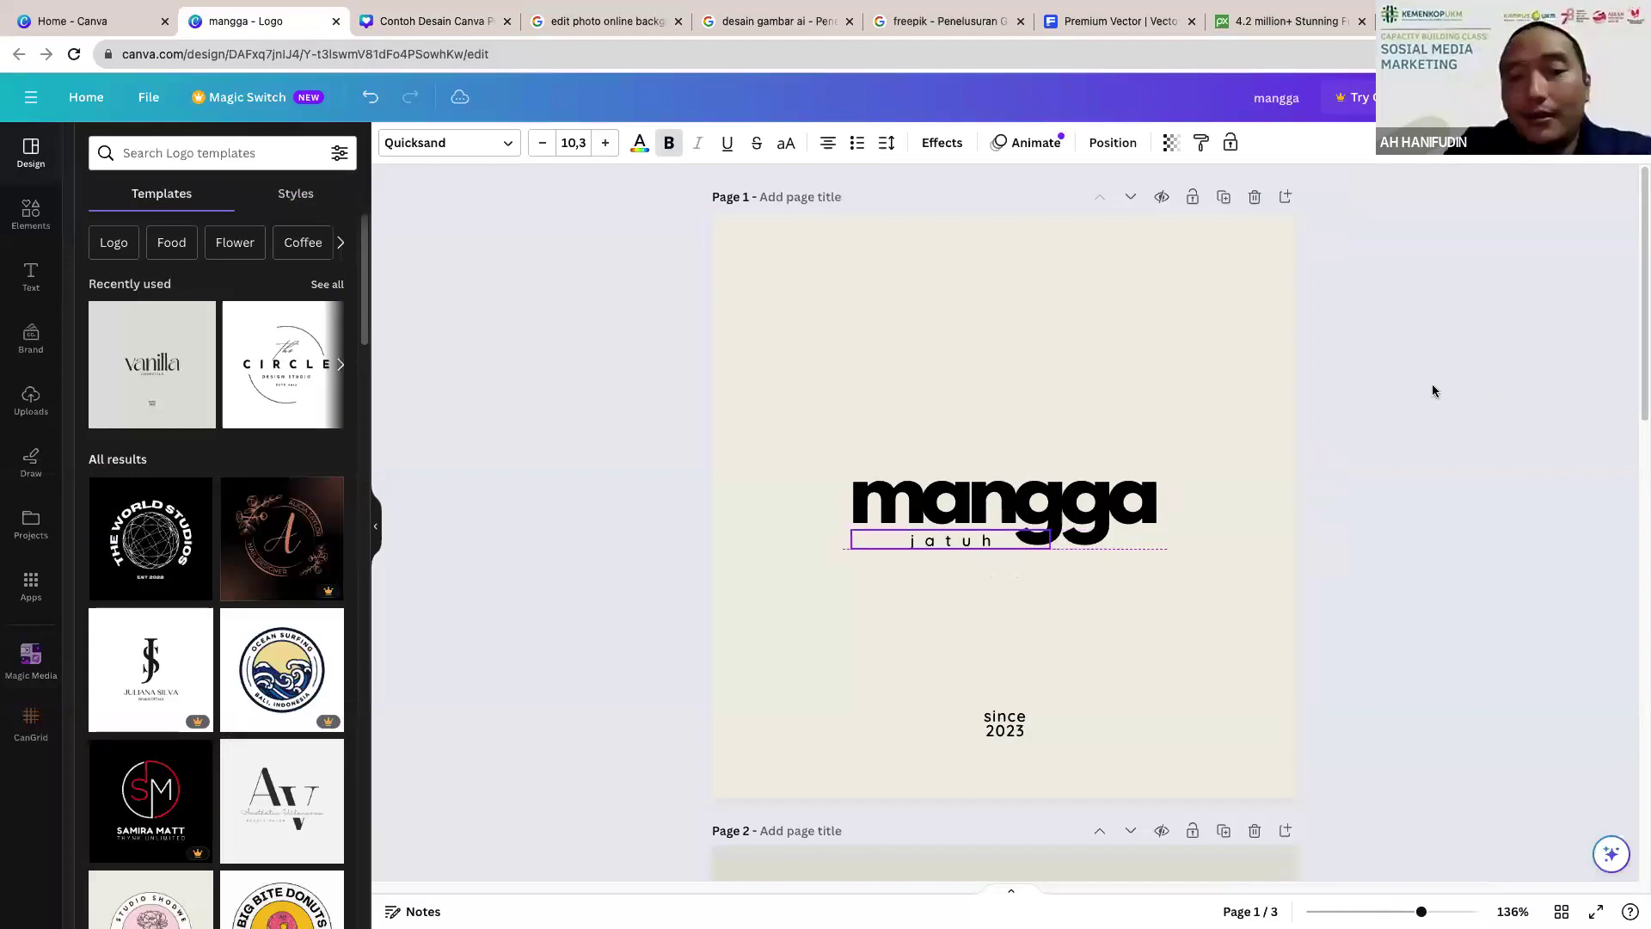
pyautogui.moveTo(1039, 516); pyautogui.dragTo(1049, 516)
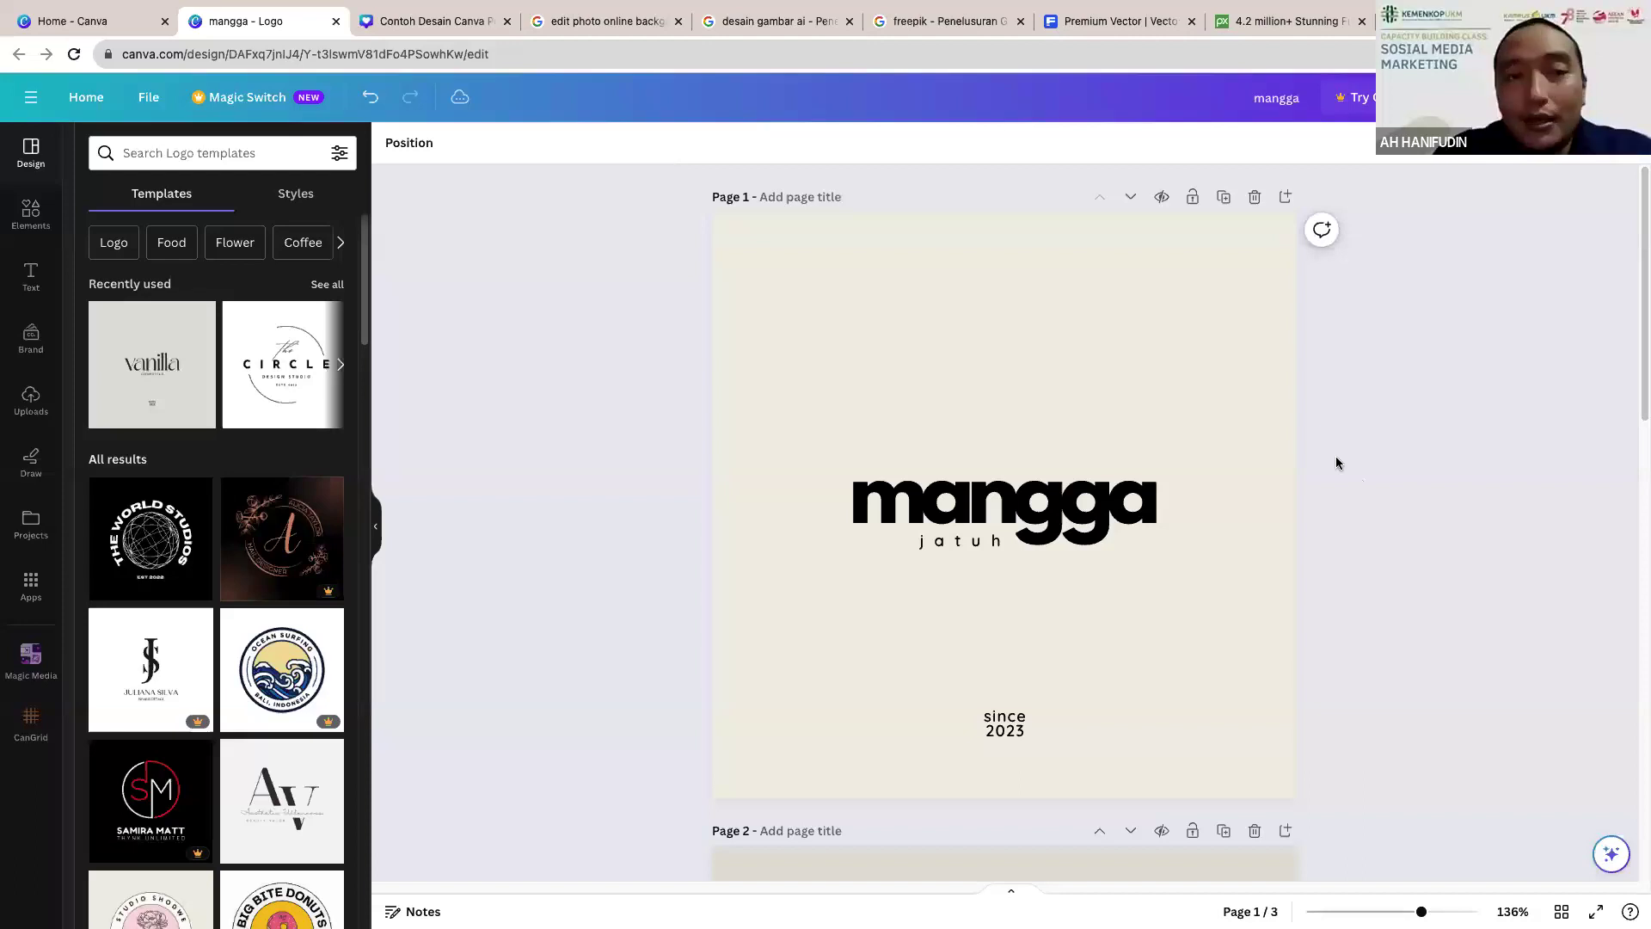
# Step: Color the "mangga" wordmark orange and apply the Background text effect to the "jatuh" tagline
pyautogui.click(641, 151)
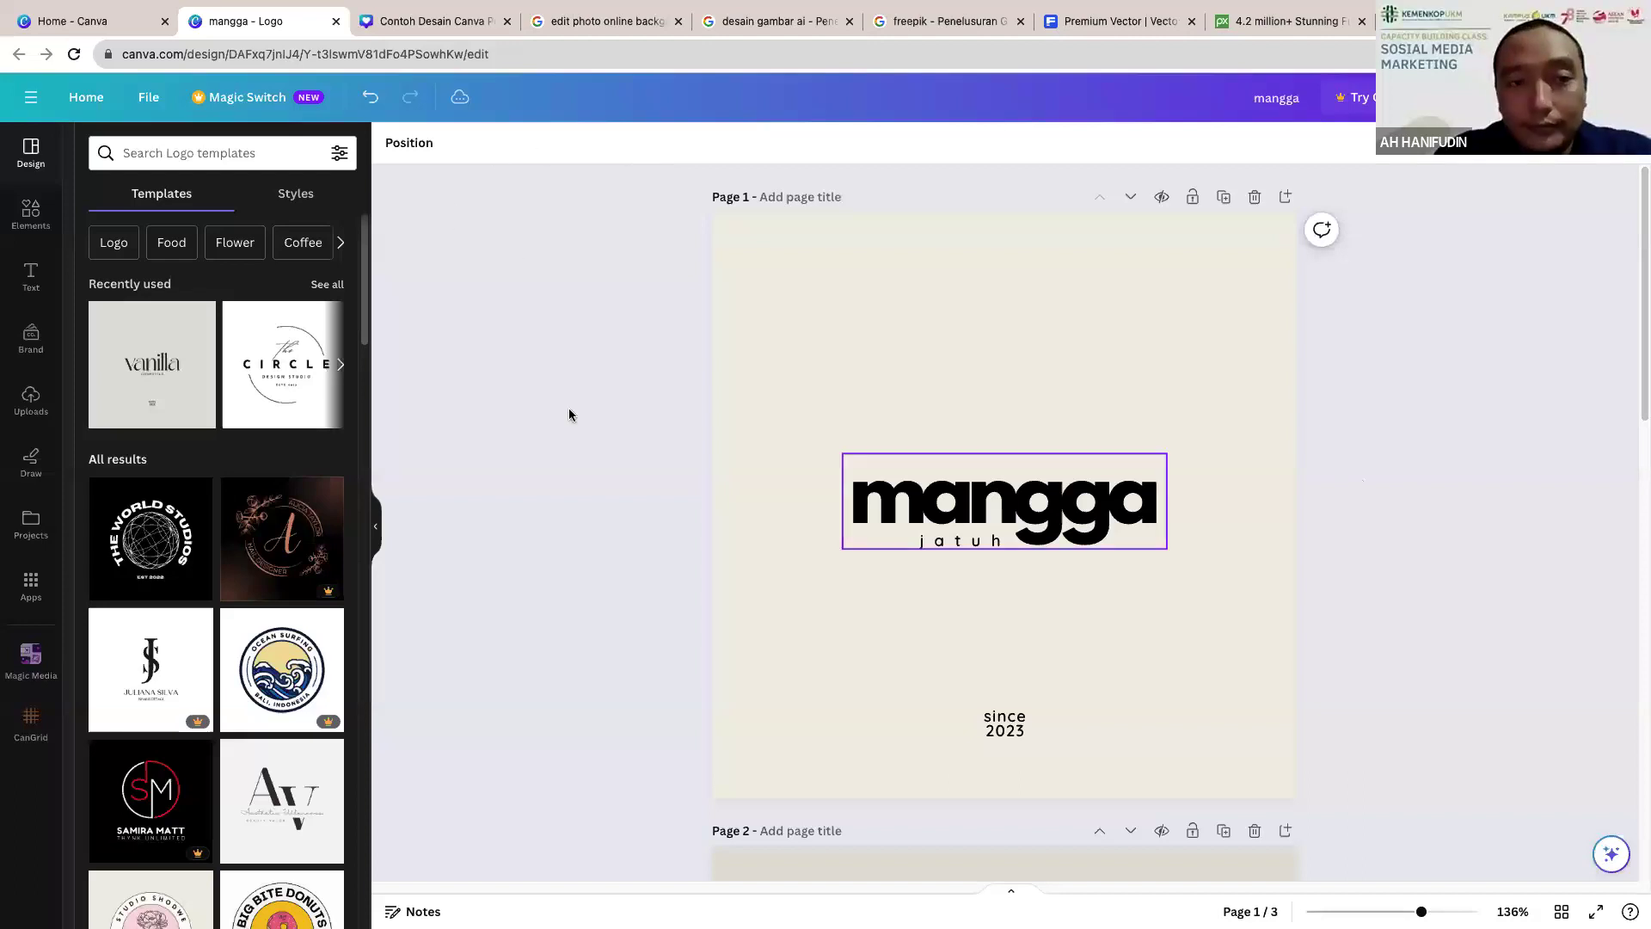
pyautogui.click(321, 583)
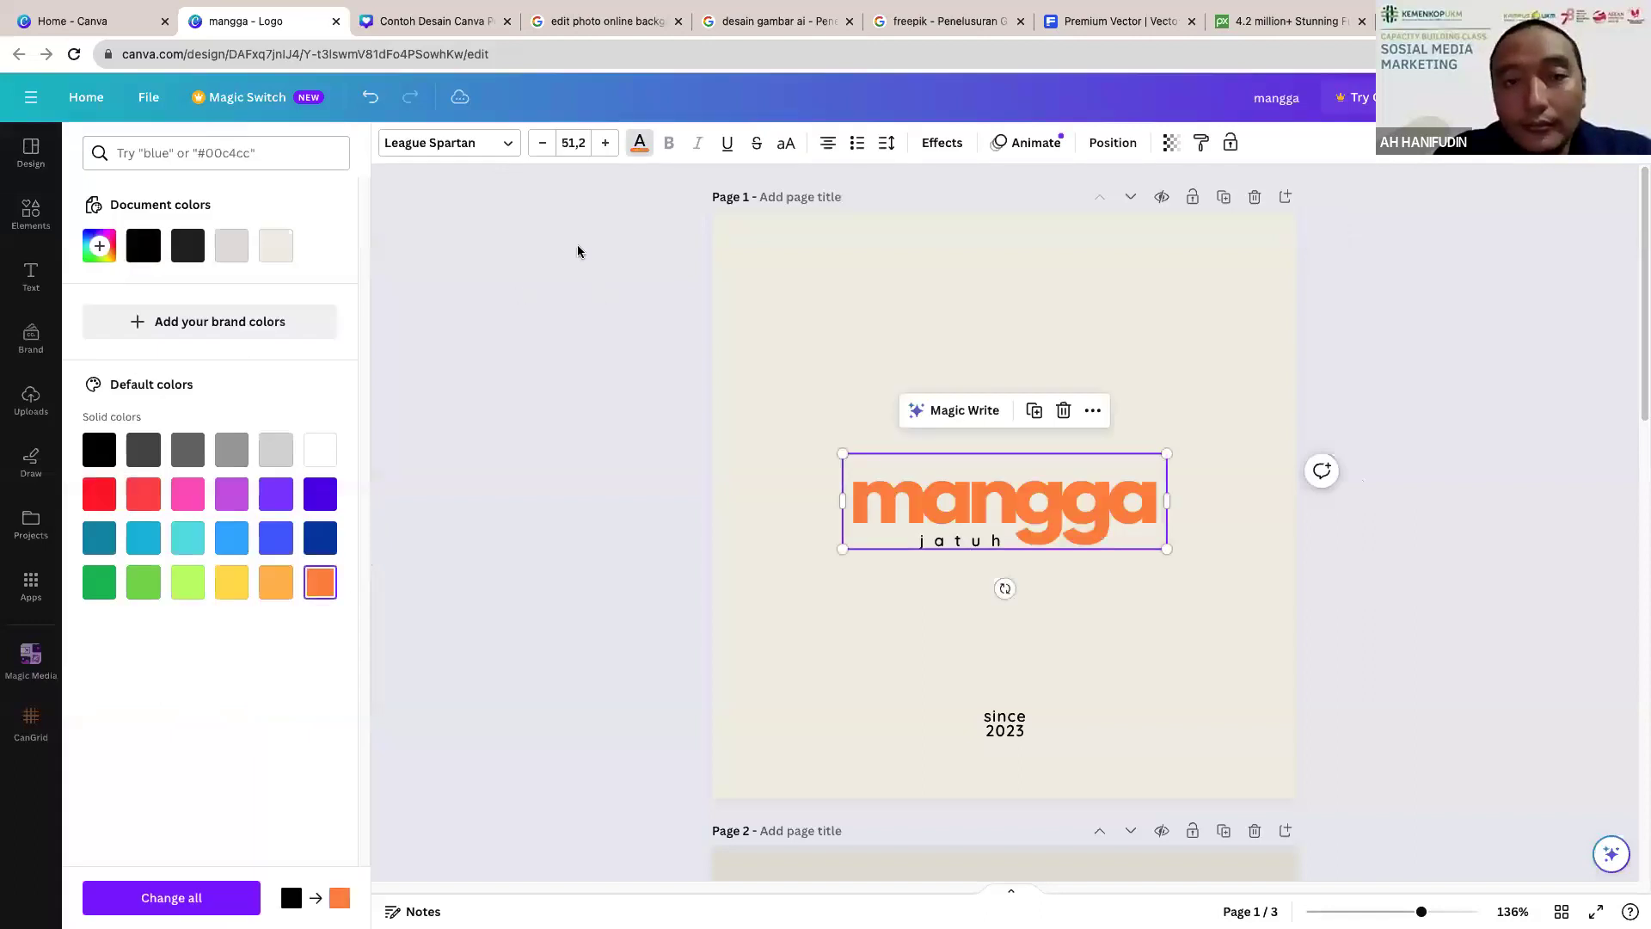
pyautogui.press('Tab')
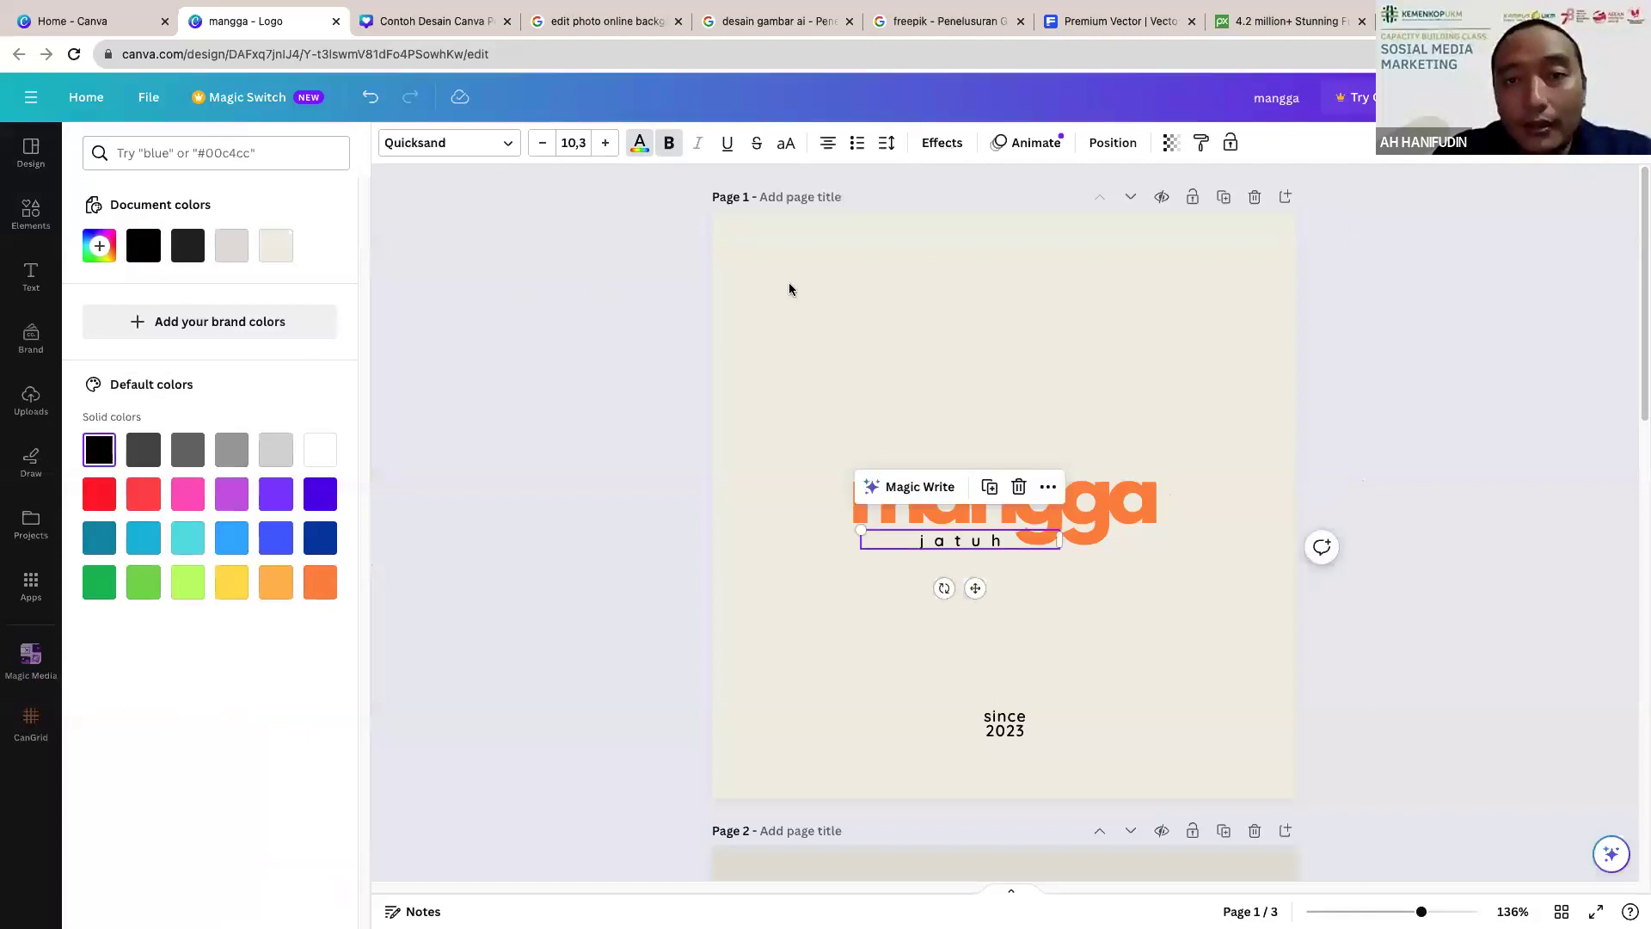
pyautogui.click(942, 141)
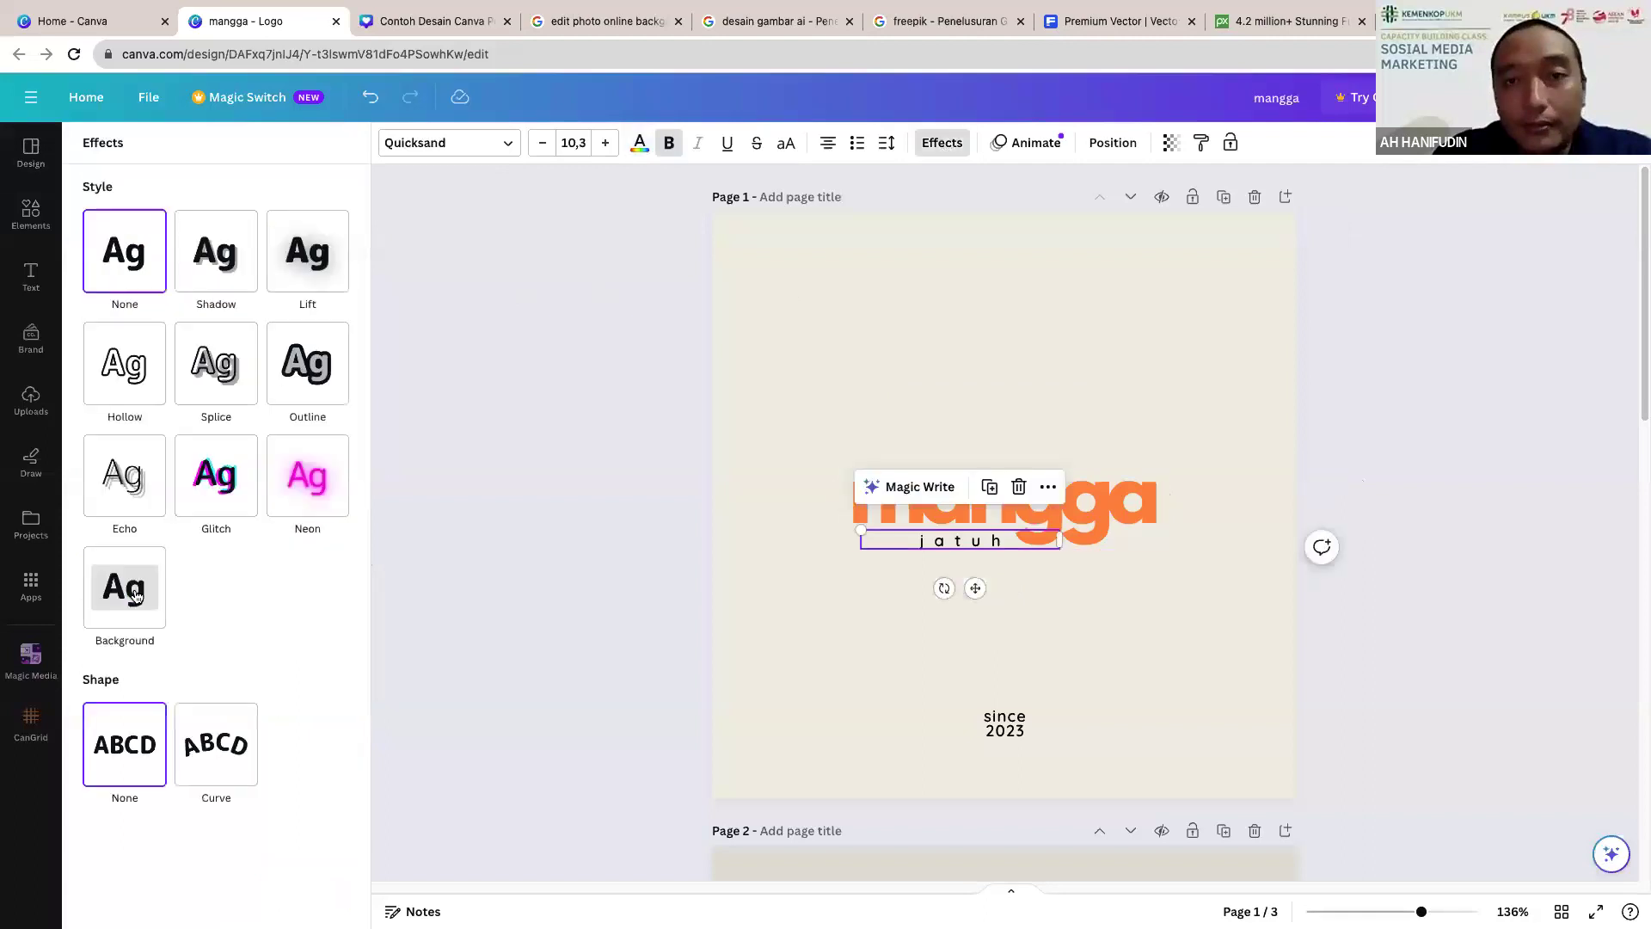
pyautogui.click(125, 572)
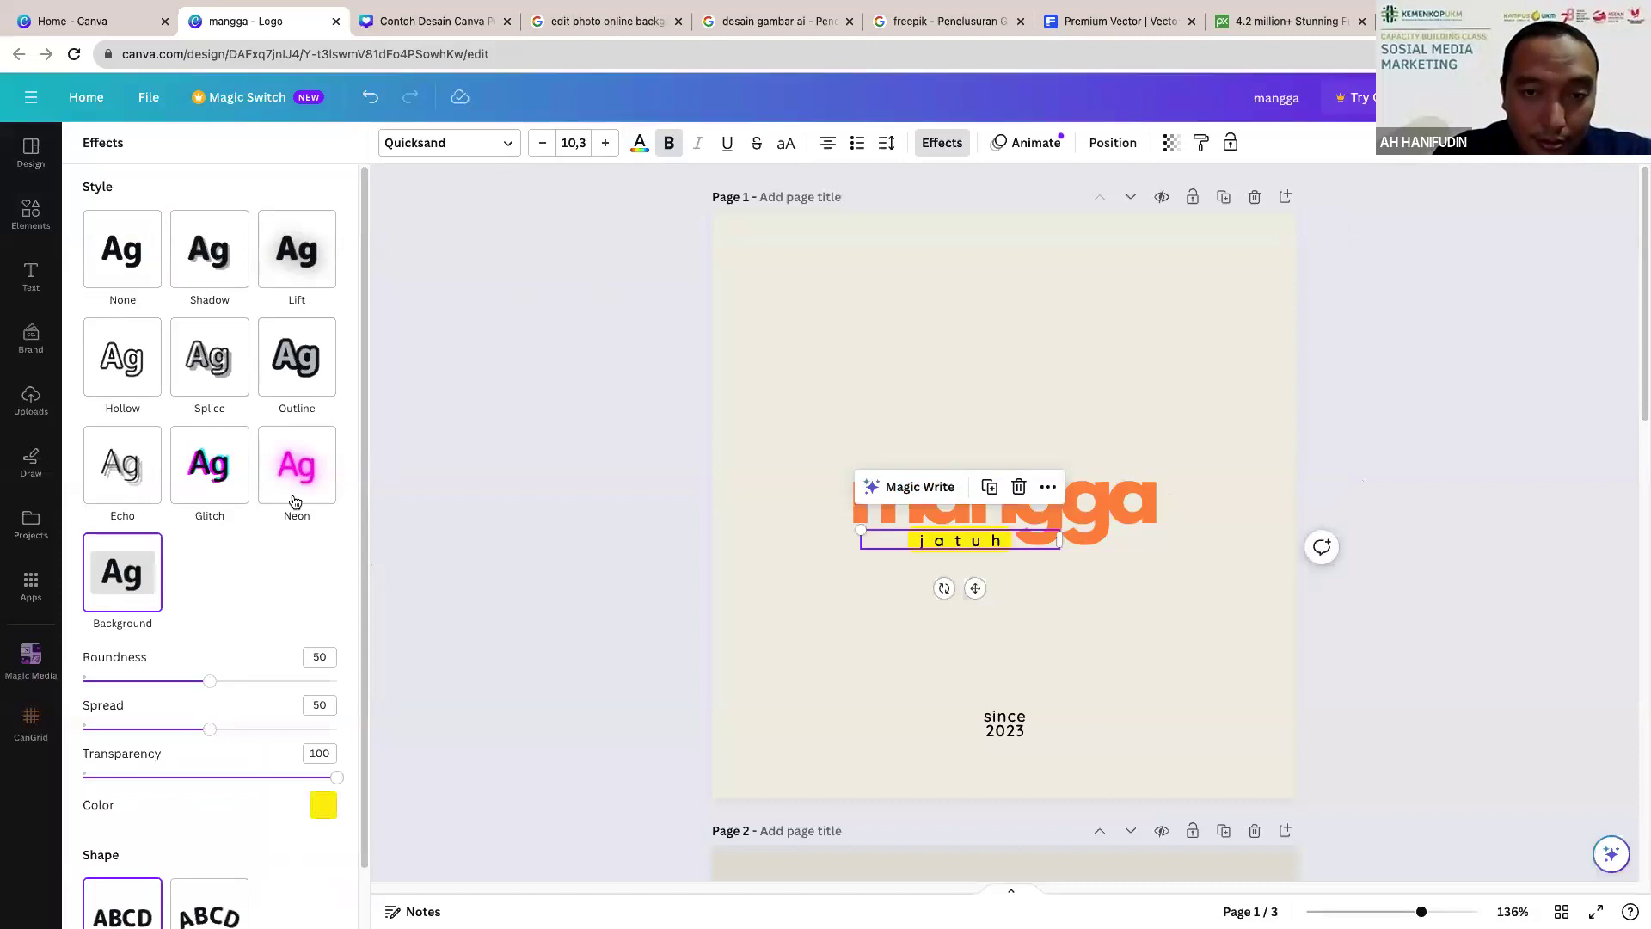
# Step: Leave the tagline's effect settings and select the "mangga" wordmark and "jatuh" tagline on page 1 together
pyautogui.click(1484, 406)
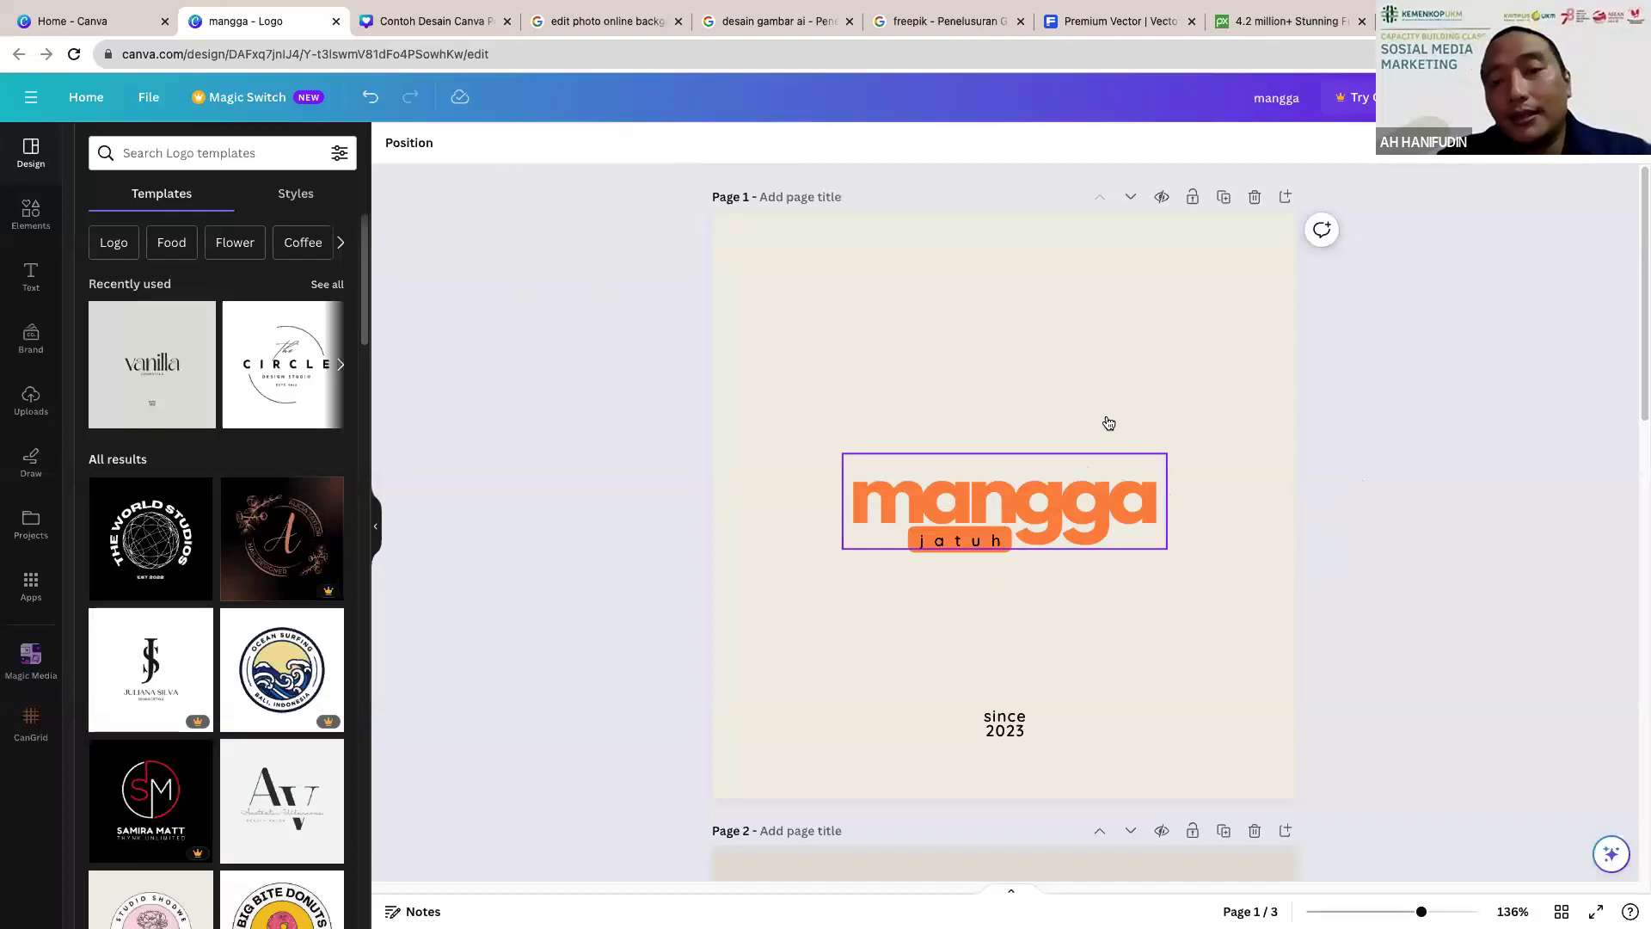
pyautogui.click(1110, 508)
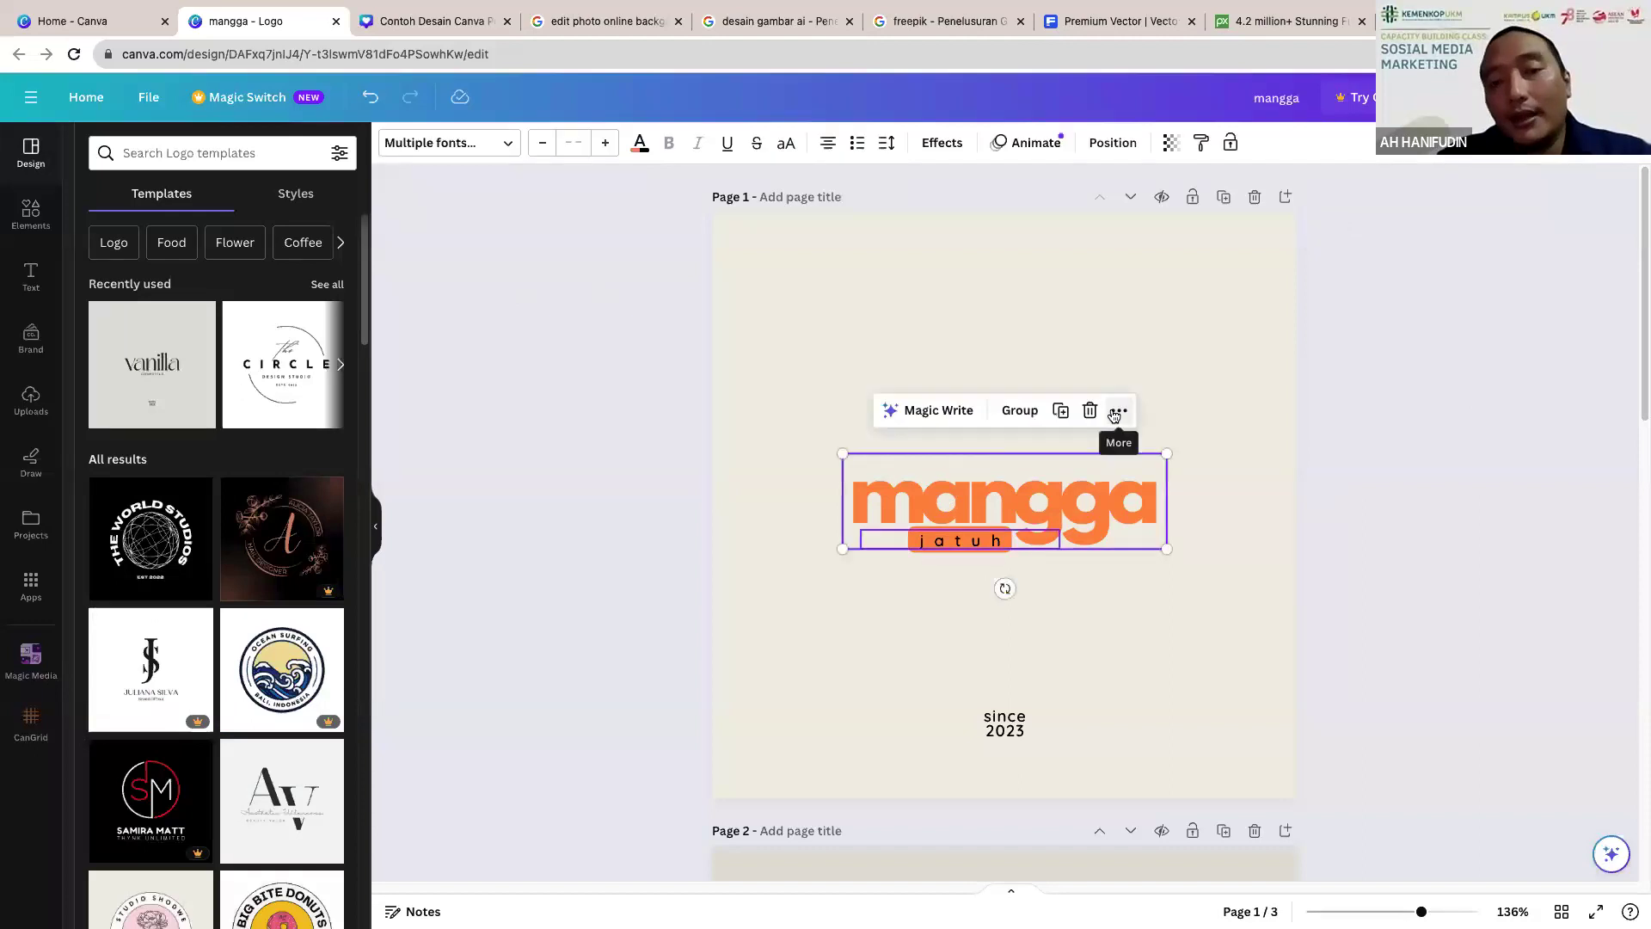
pyautogui.click(1119, 410)
pyautogui.click(1364, 424)
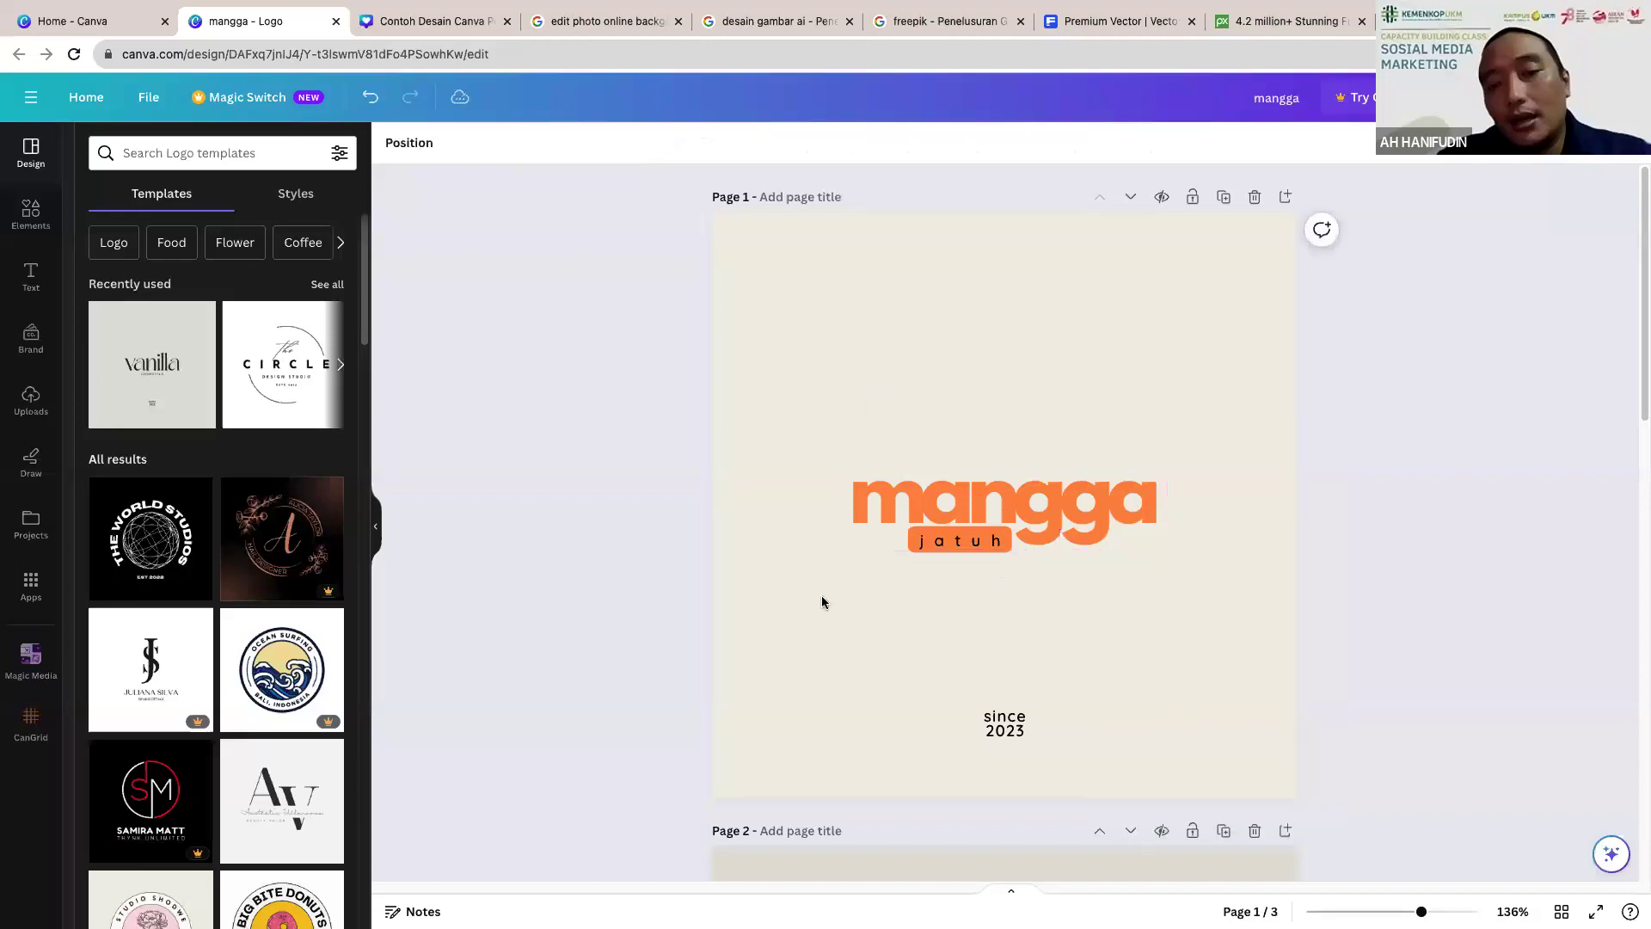
pyautogui.moveTo(831, 593); pyautogui.dragTo(1365, 419)
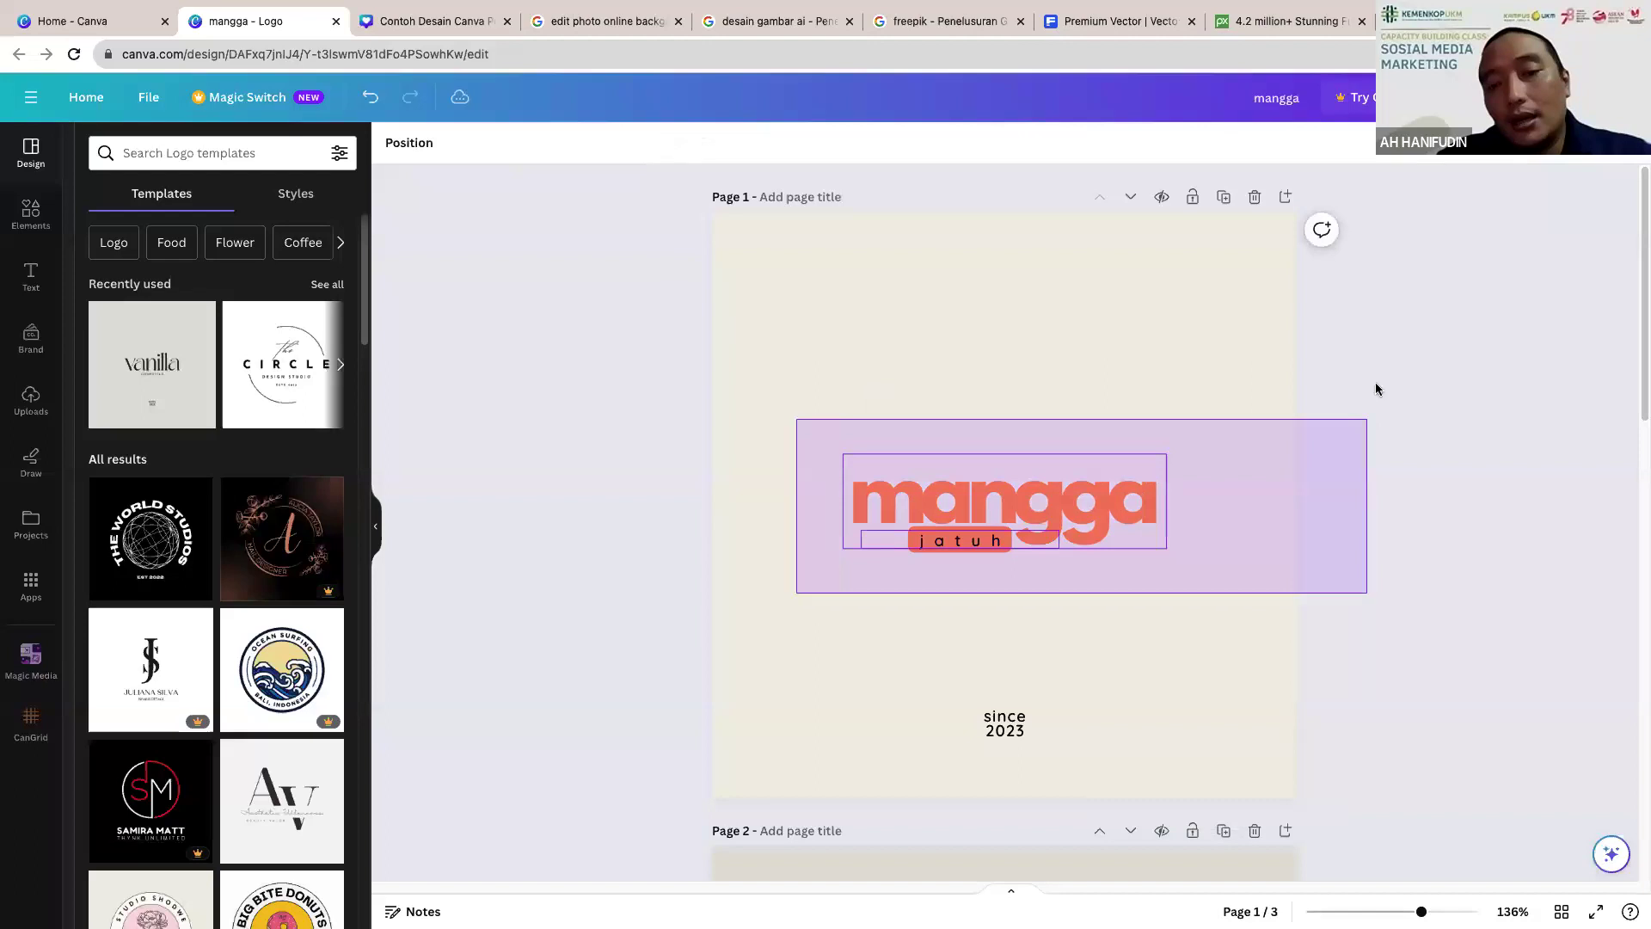
pyautogui.click(901, 645)
pyautogui.moveTo(1379, 383); pyautogui.dragTo(704, 569)
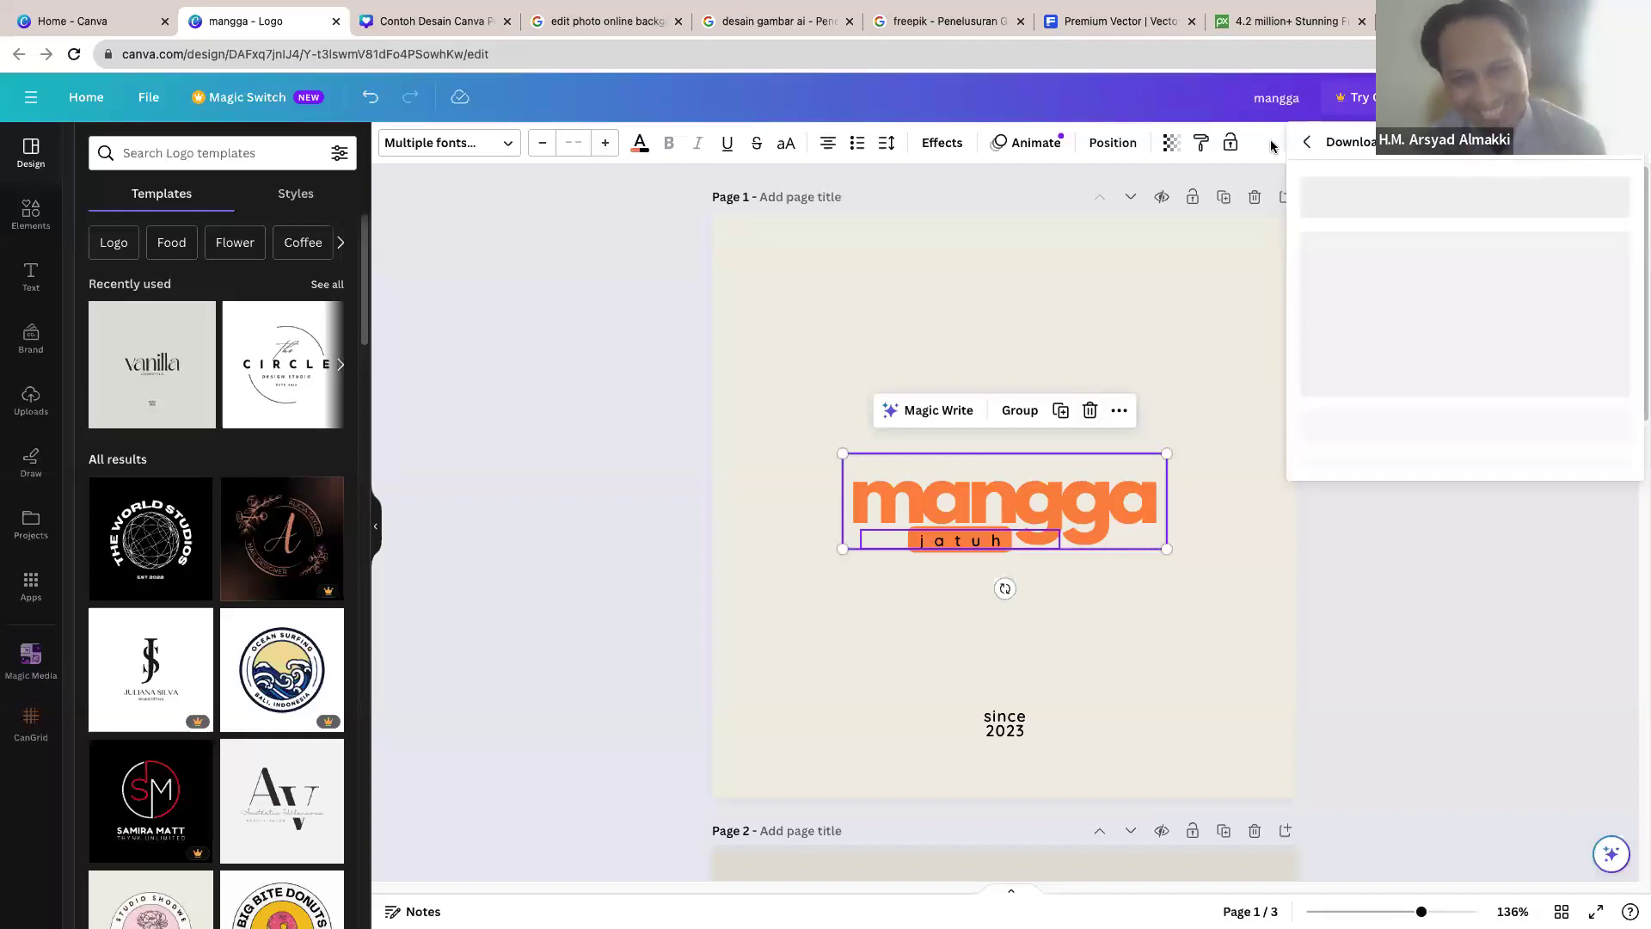
# Step: Download all three pages of the logo design as PNG at size 1 (500 × 500 px) and dismiss the download notice
pyautogui.click(402, 584)
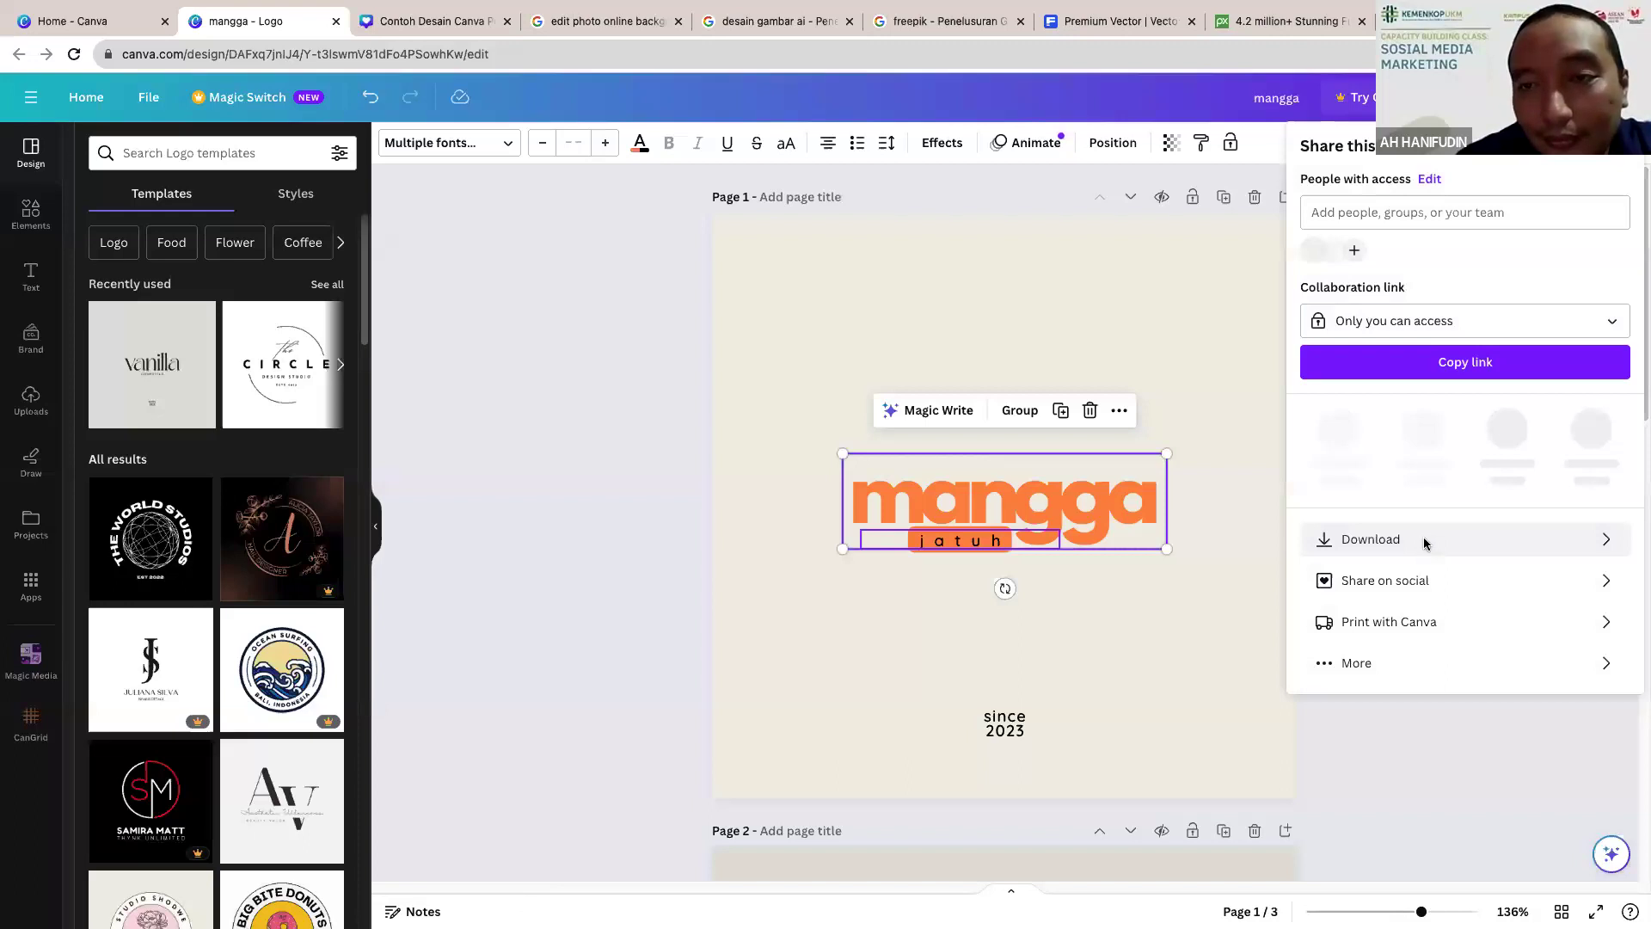
pyautogui.click(1424, 542)
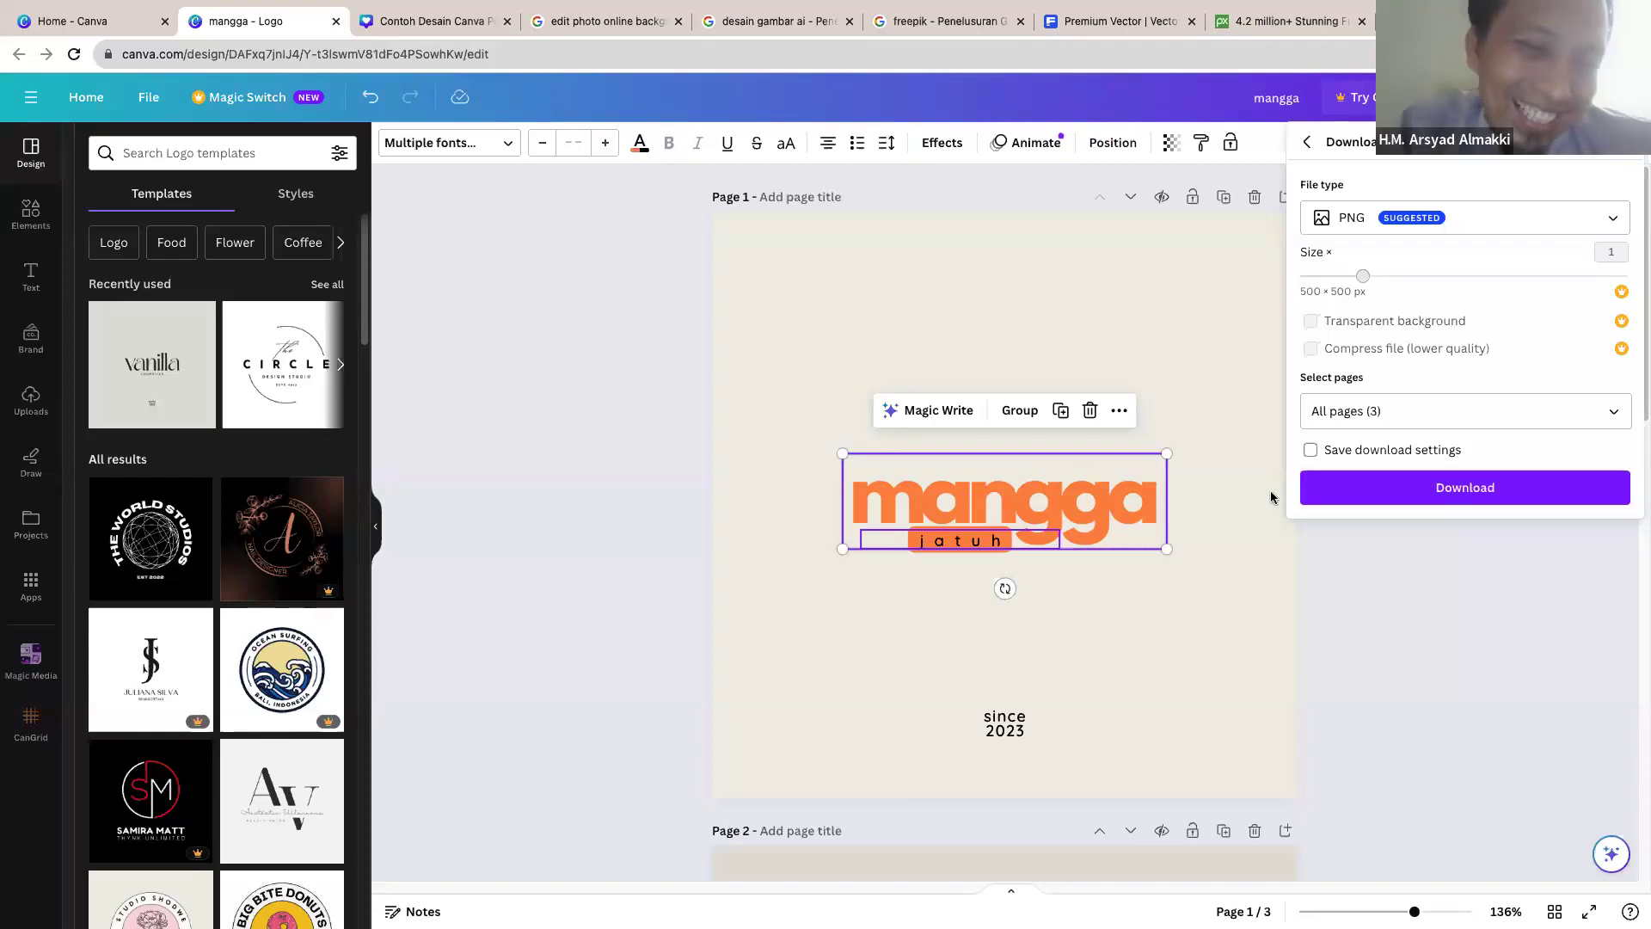
pyautogui.click(1432, 489)
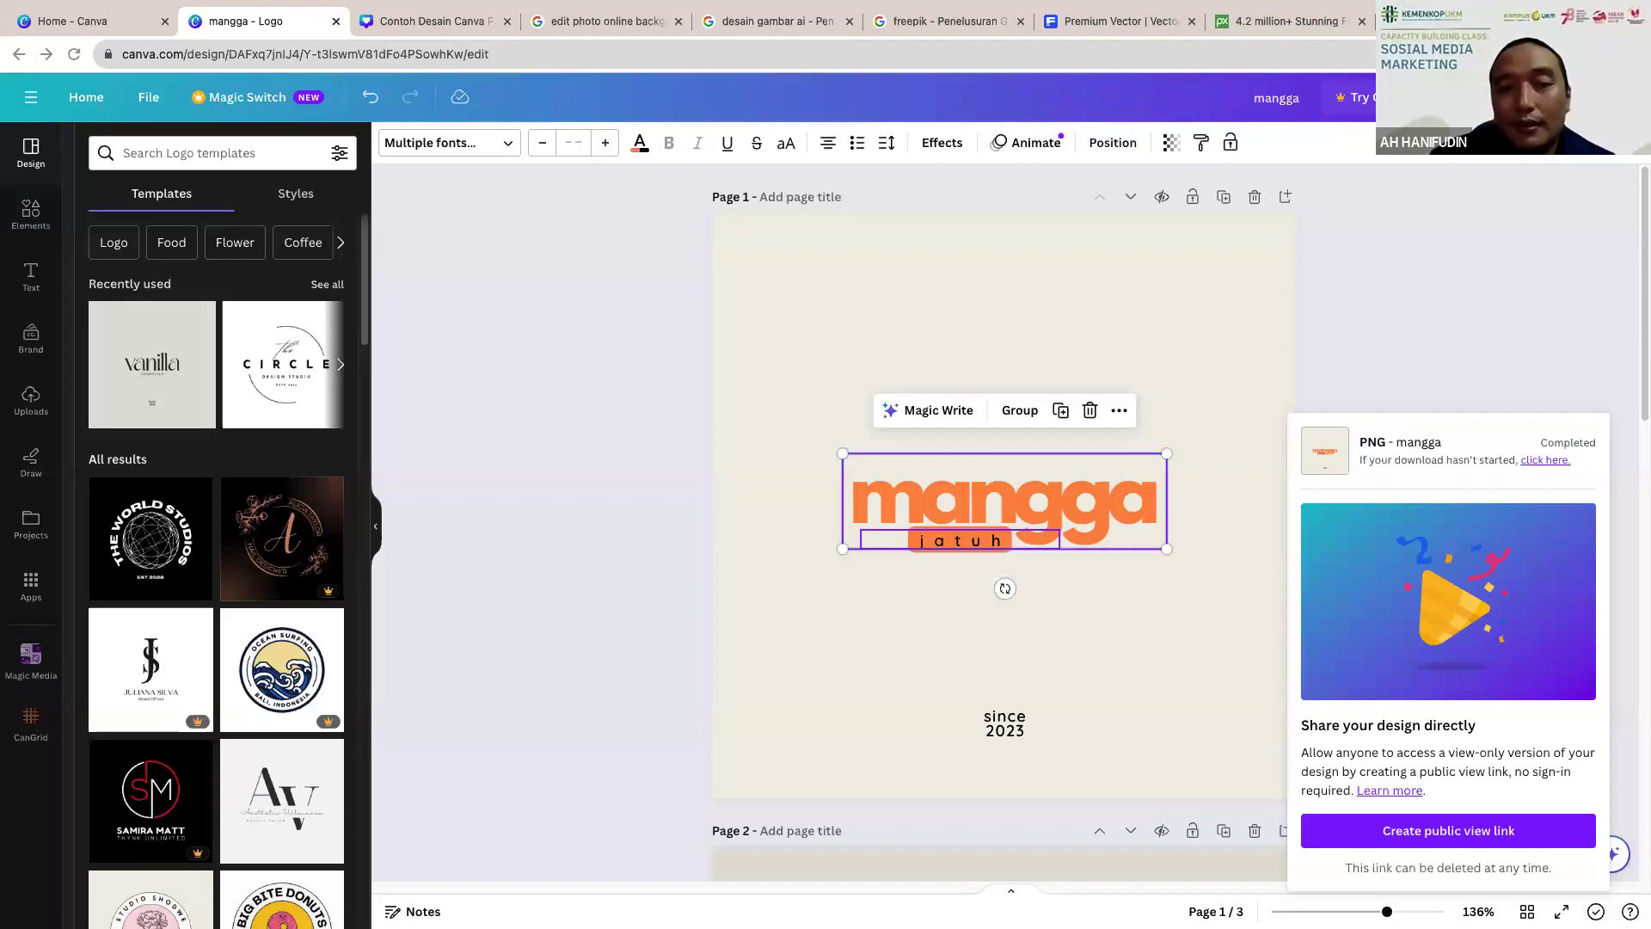
pyautogui.click(910, 265)
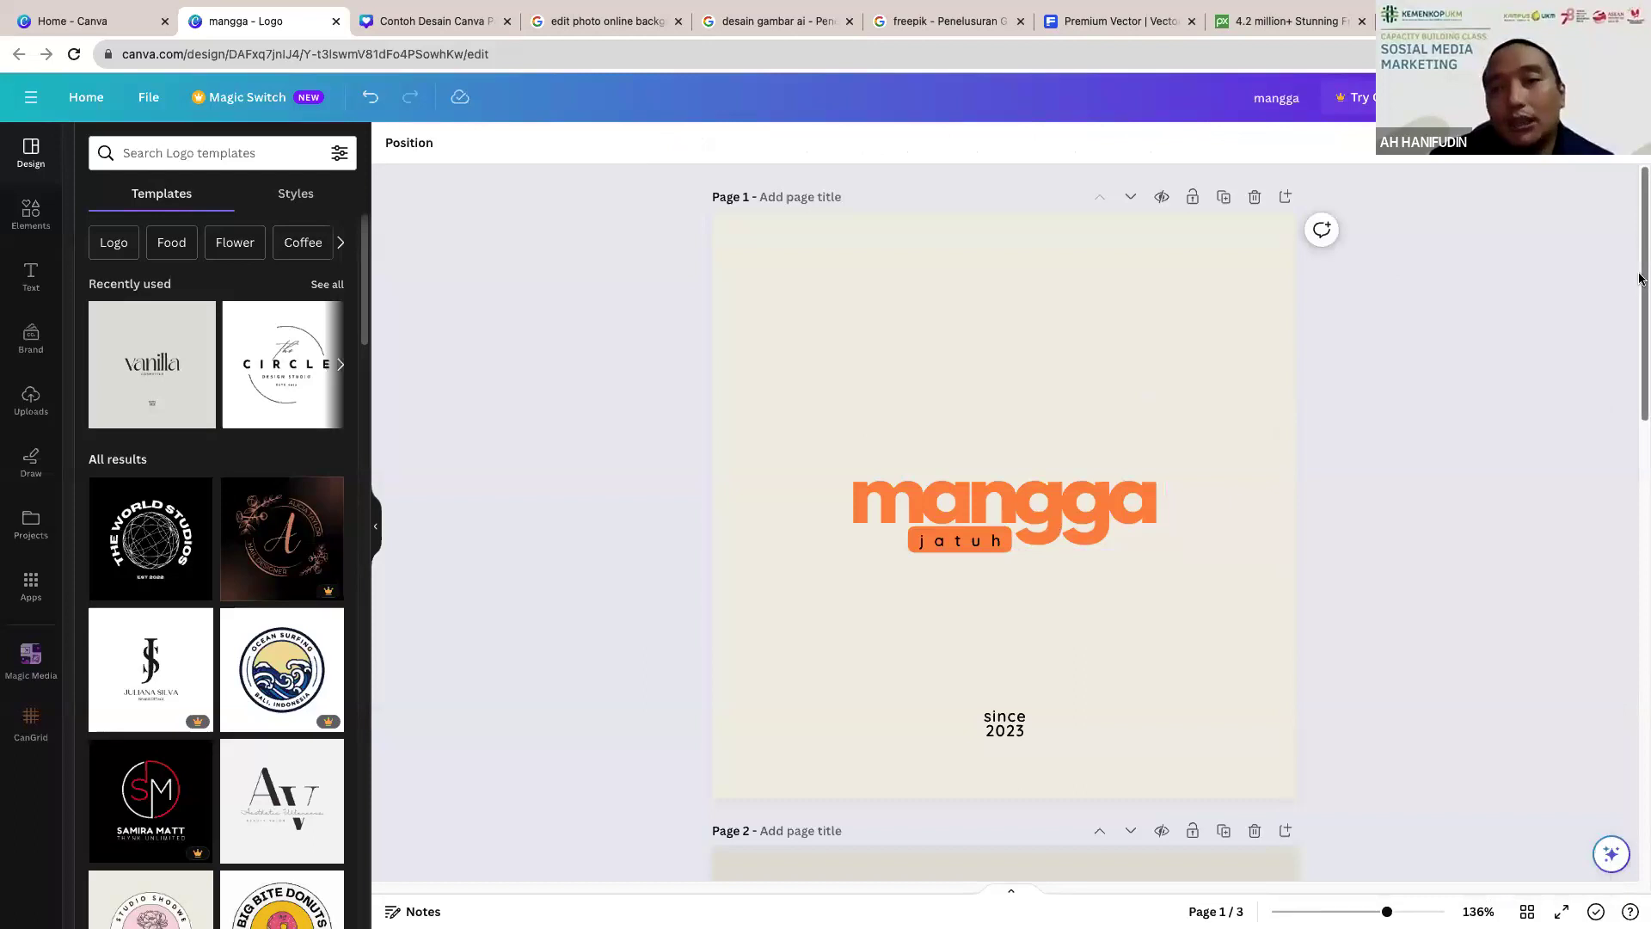
# Step: Switch to the "Contoh Desain Canva Post IG" design and look over its pages
pyautogui.scroll(-1, 1640, 270)
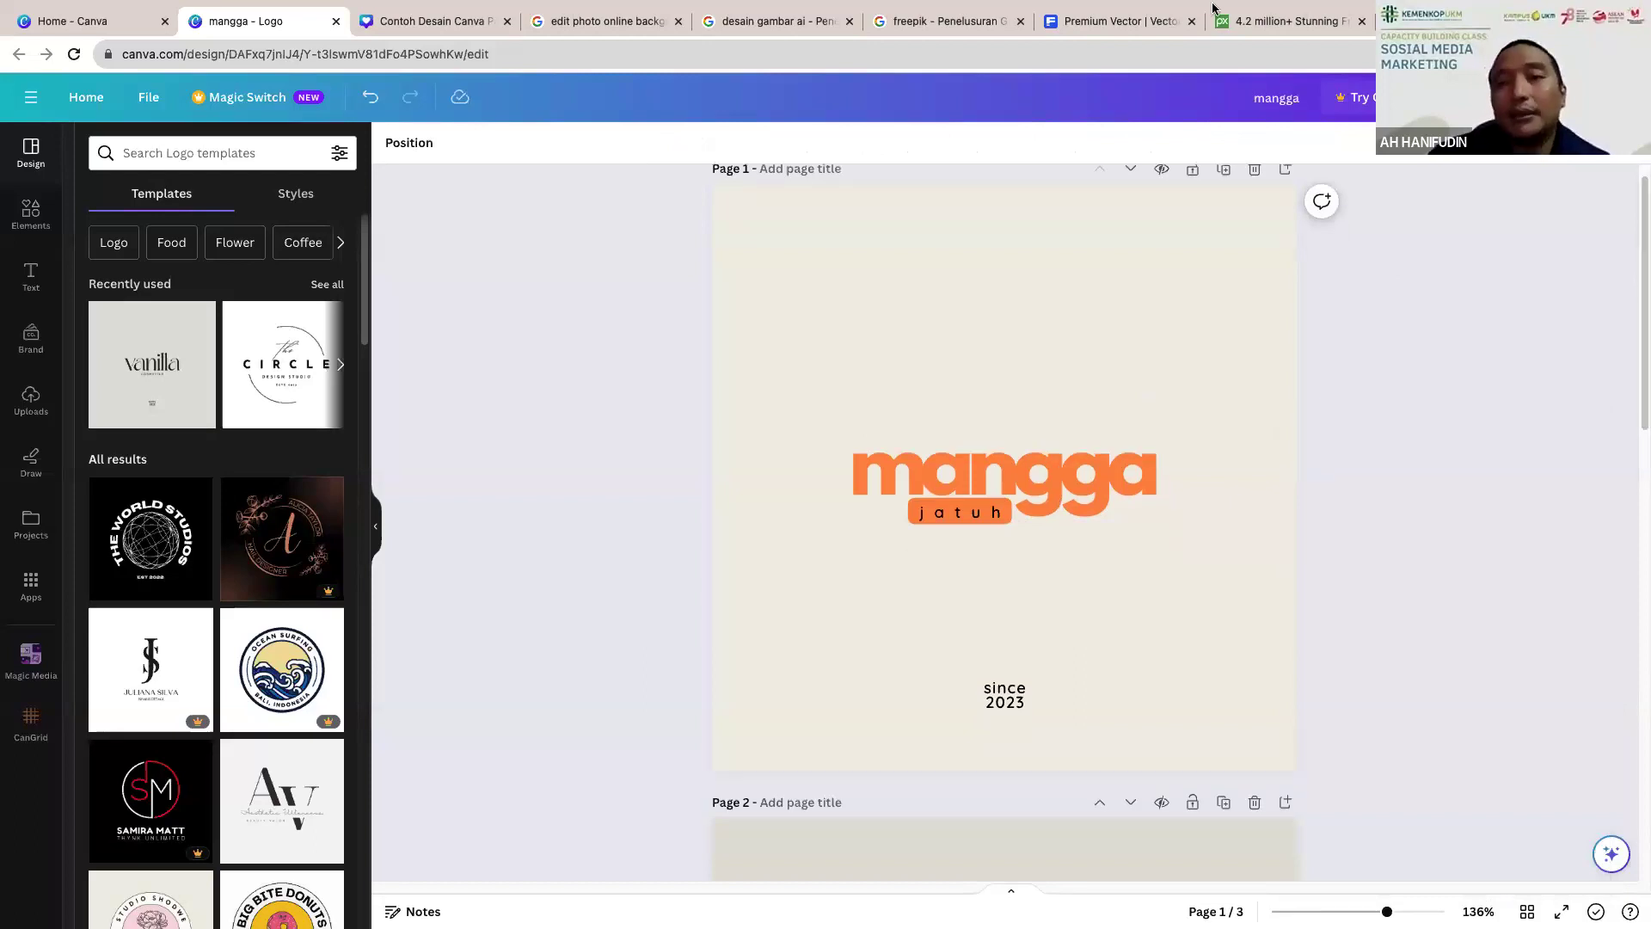
pyautogui.moveTo(1212, 9)
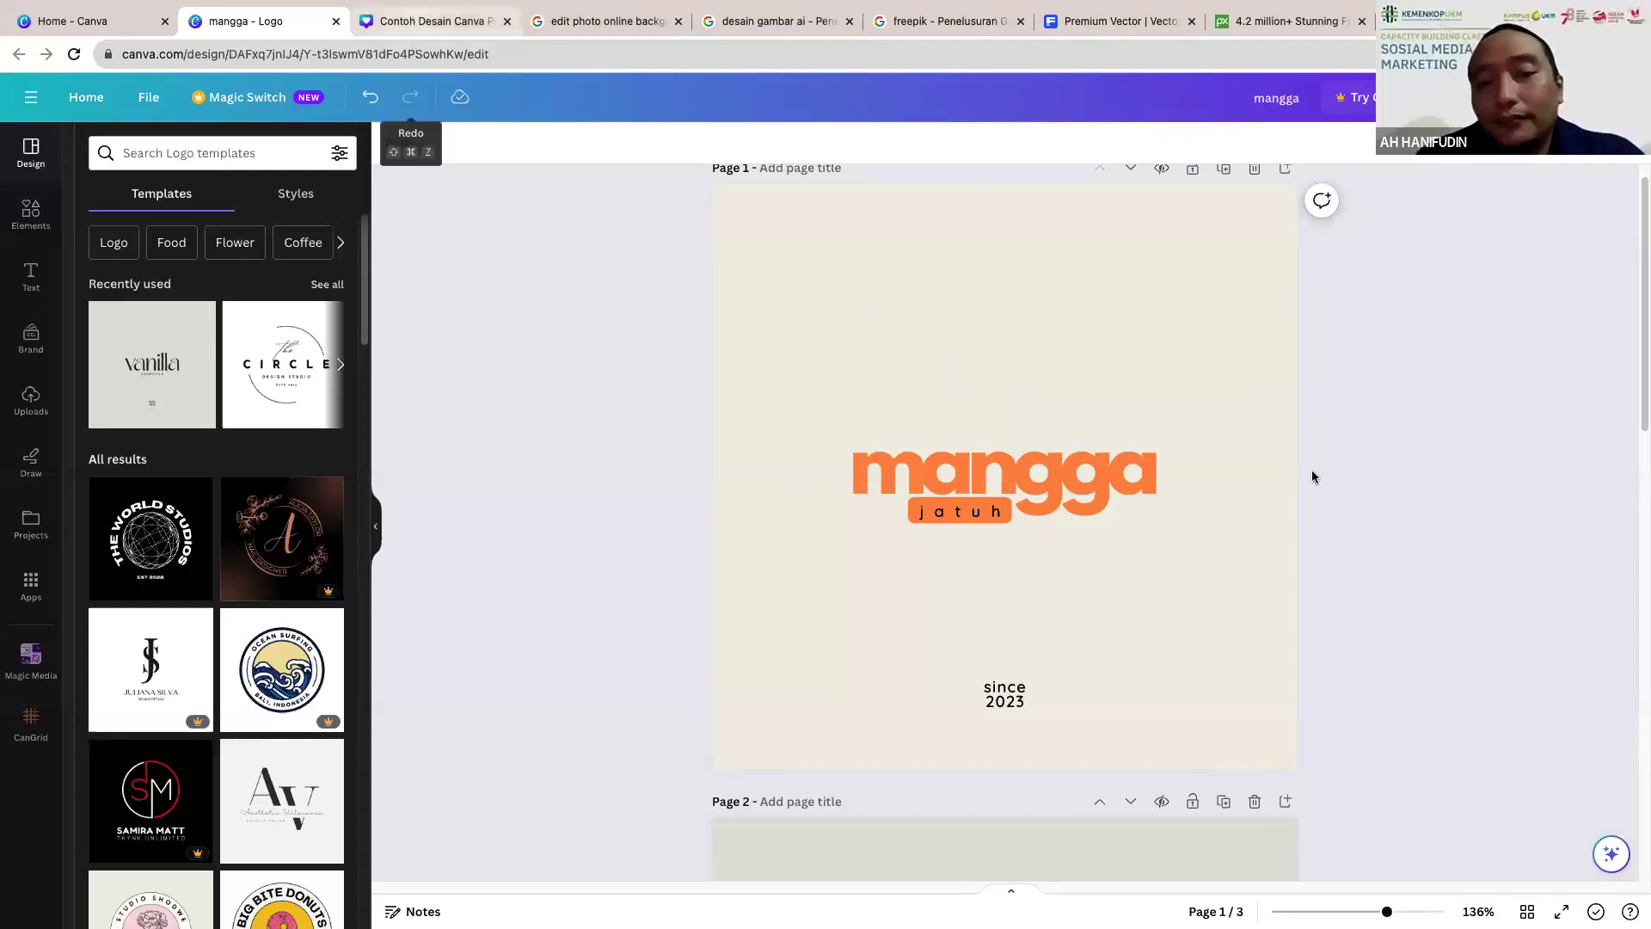
pyautogui.hotkey('ctrl', 'Tab')
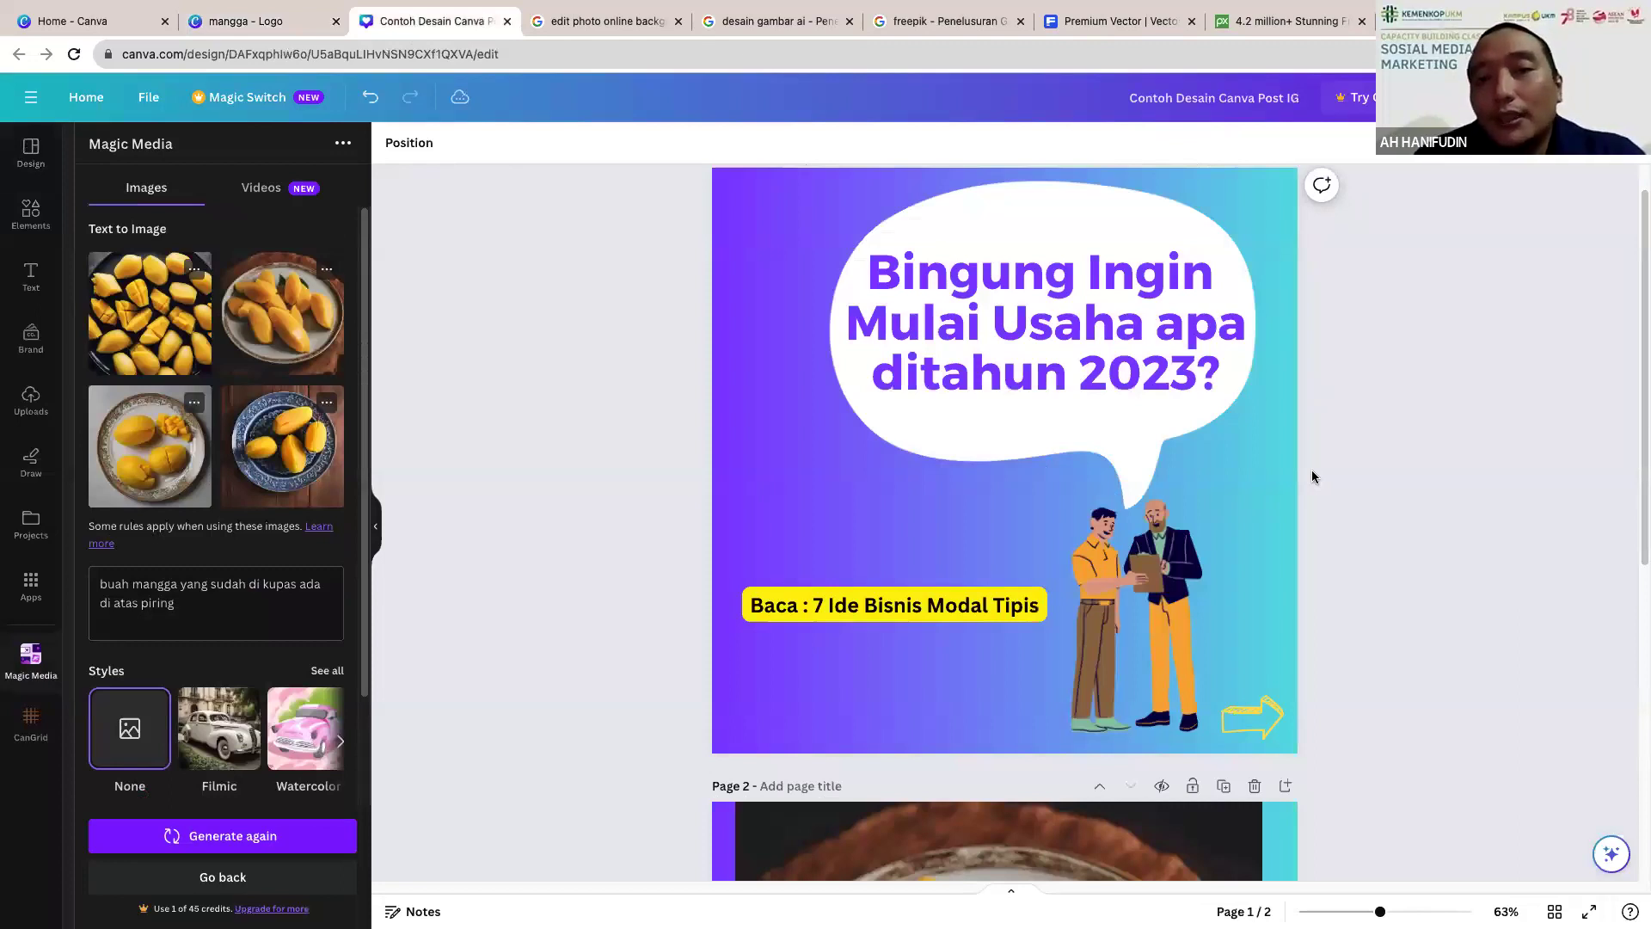
pyautogui.scroll(-2, 1312, 476)
pyautogui.scroll(2, 1312, 476)
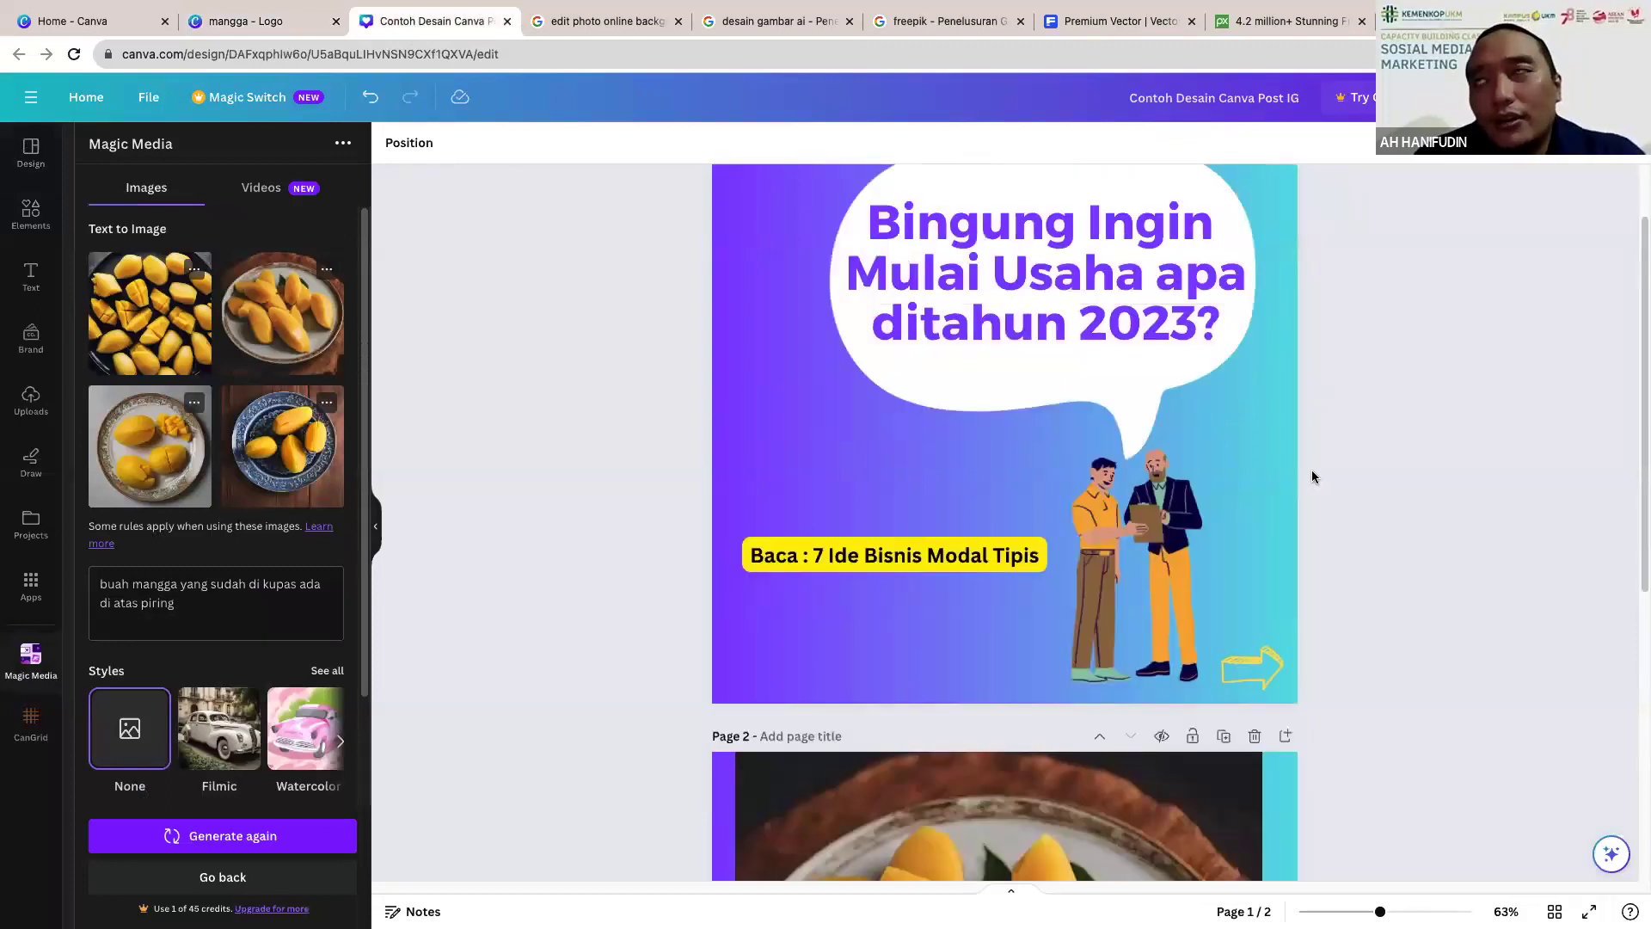
pyautogui.scroll(1, 1312, 476)
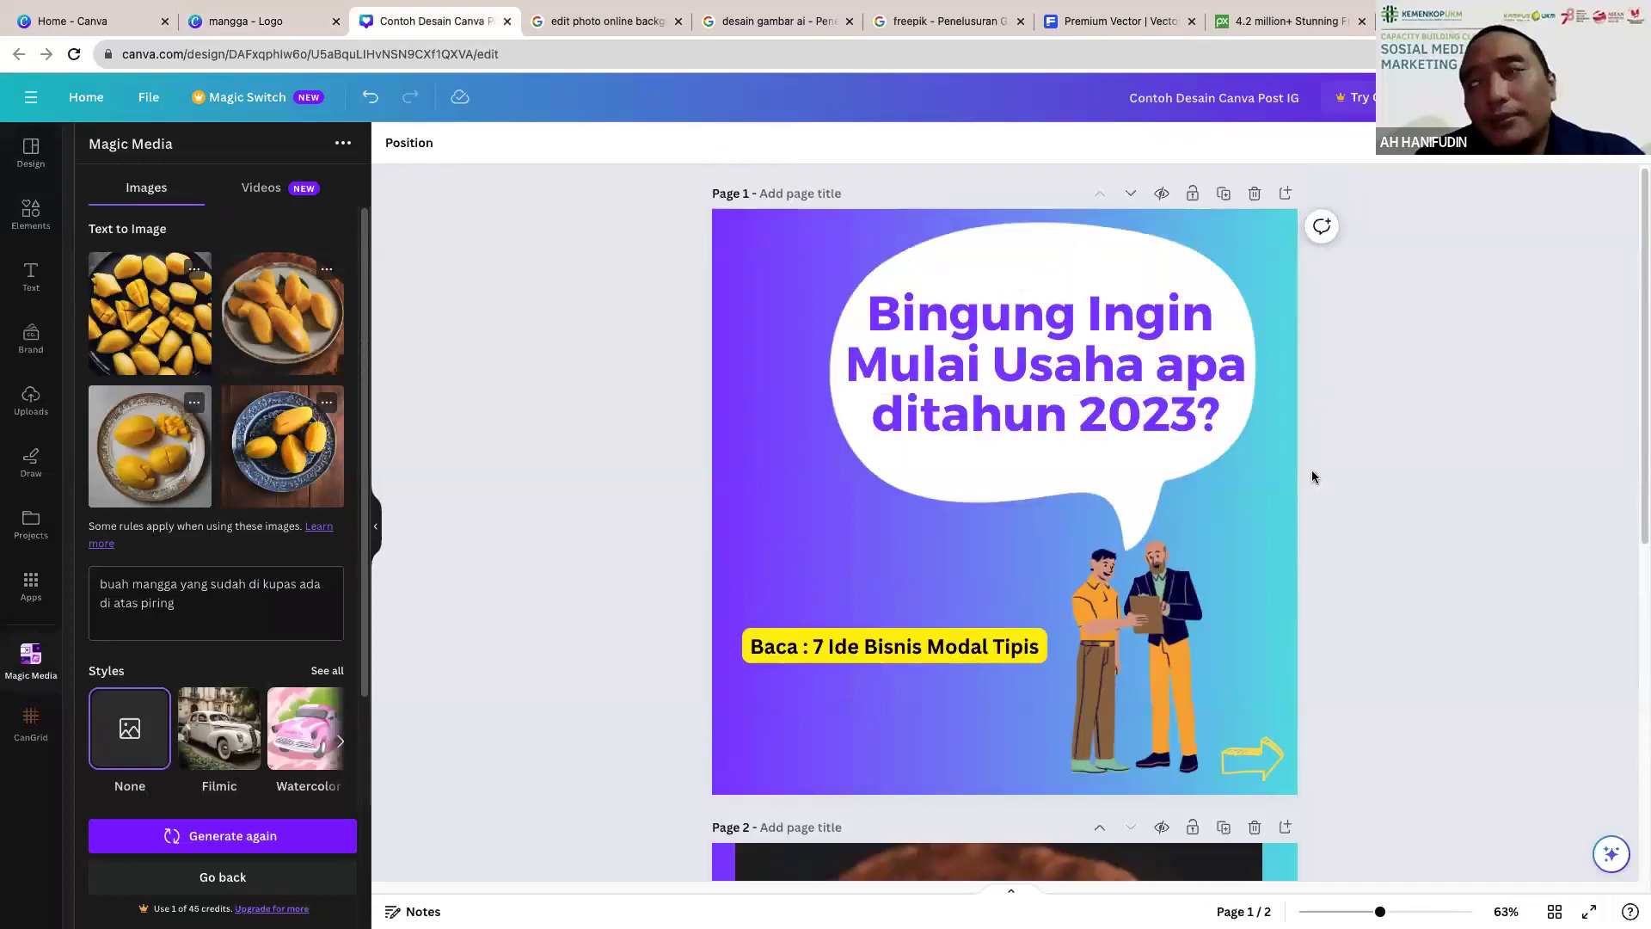
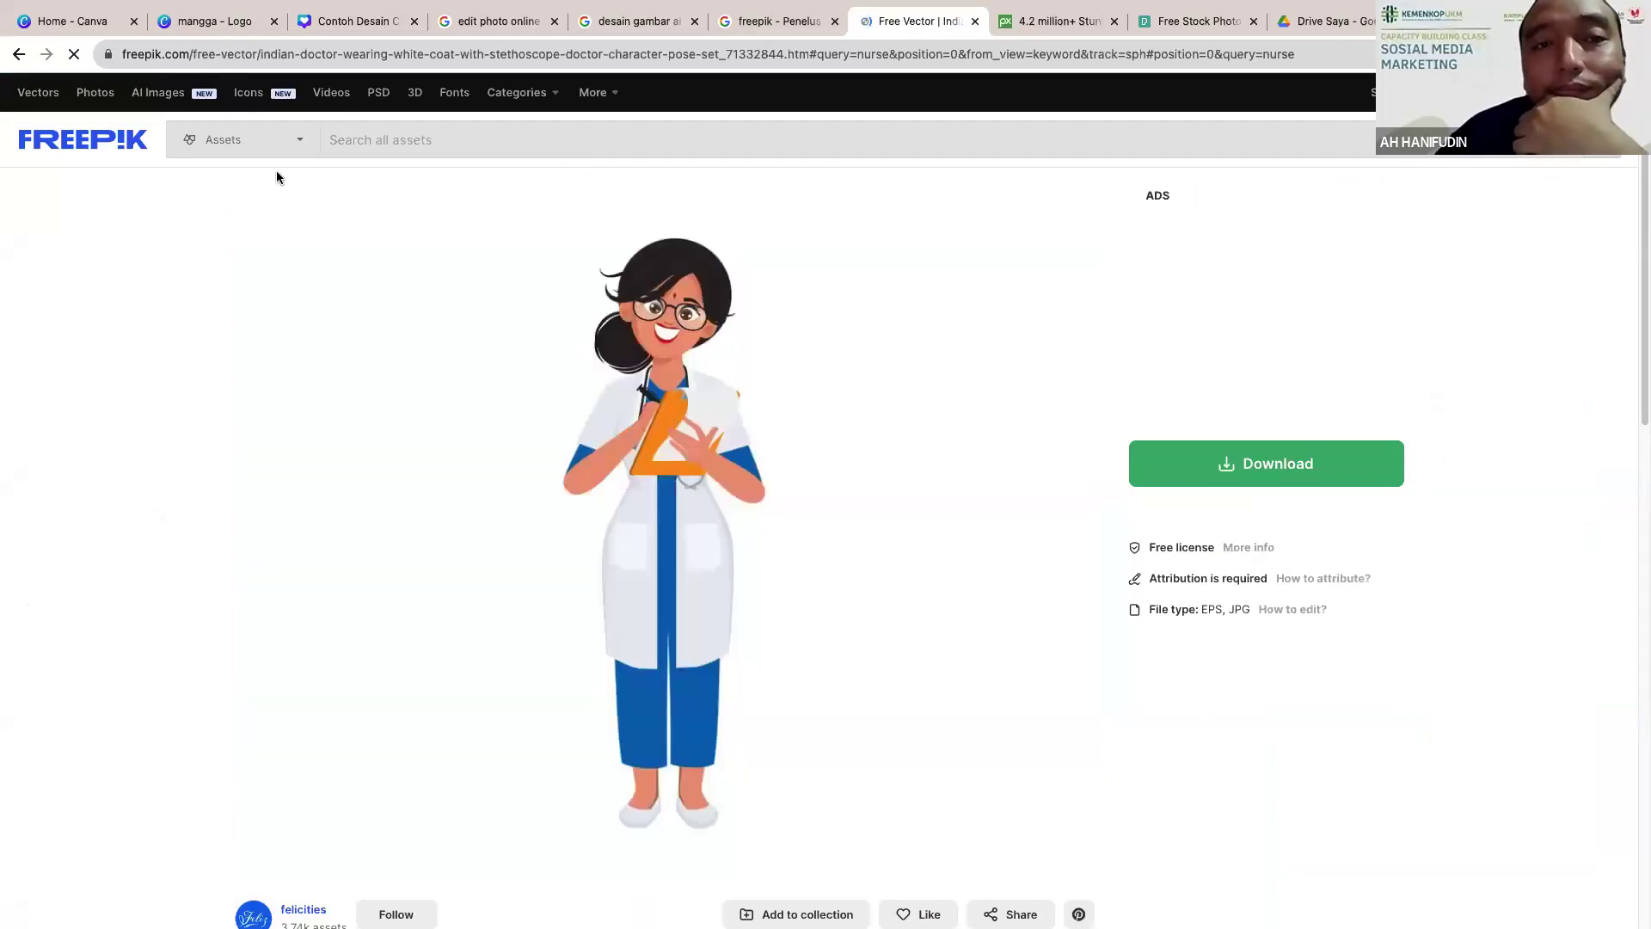
# Step: Switch to the new Google Slides presentation and title it "Contoh Desain Dengan G Slide"
pyautogui.hotkey('ctrl', 'Tab')
pyautogui.click(157, 92)
pyautogui.write('Contoh De')
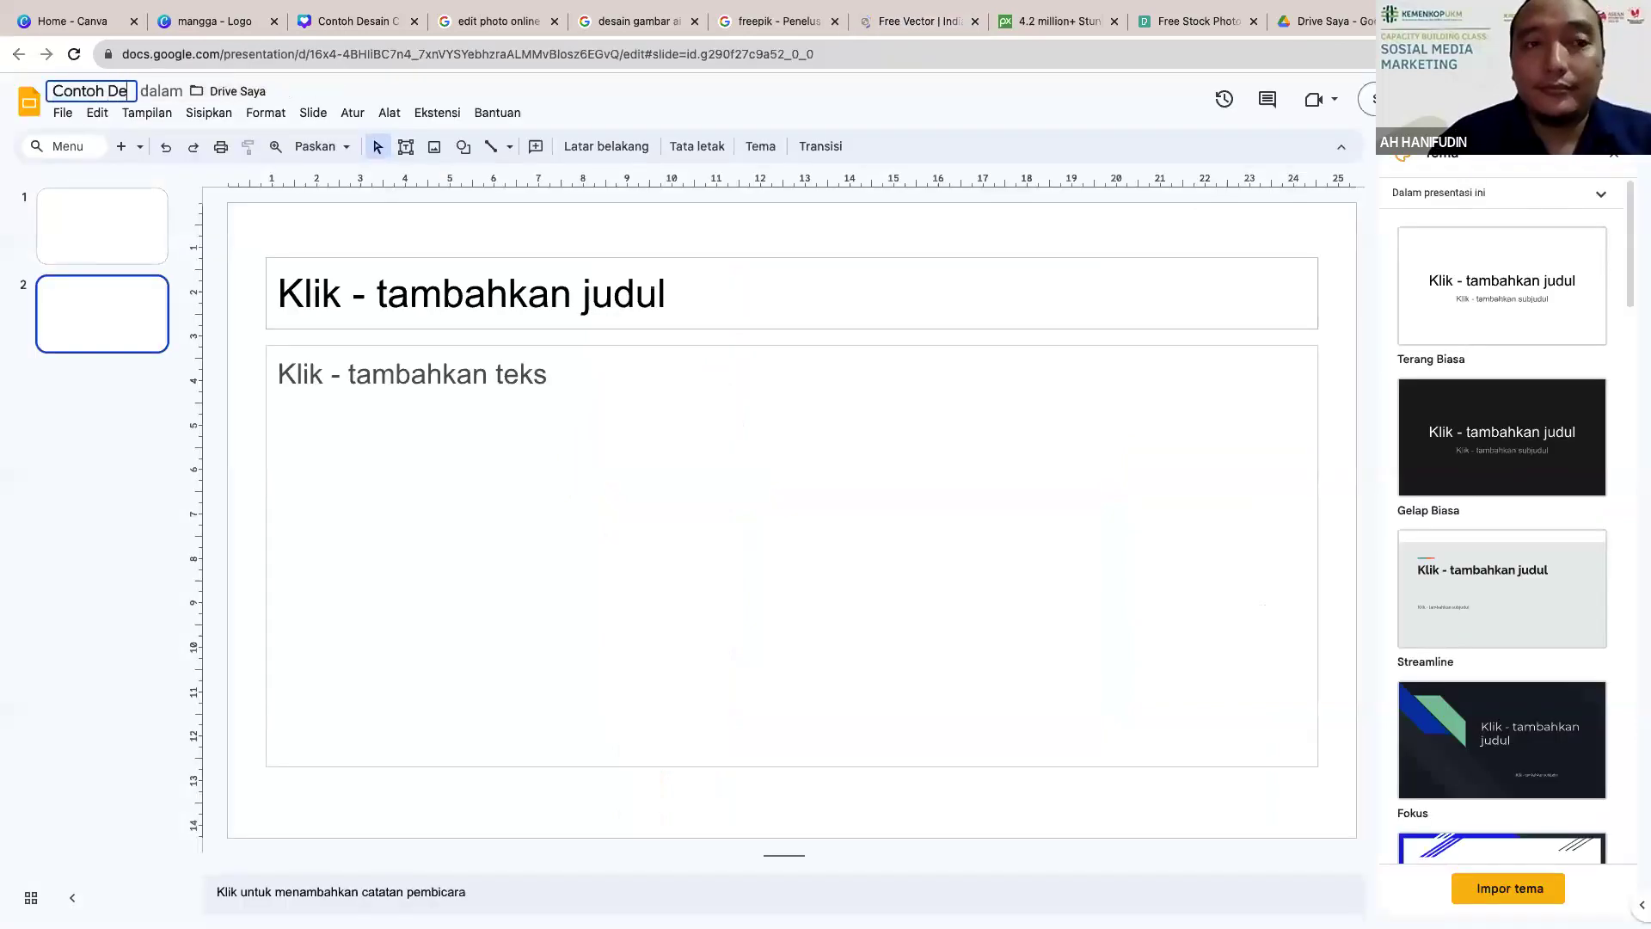
pyautogui.write('sa')
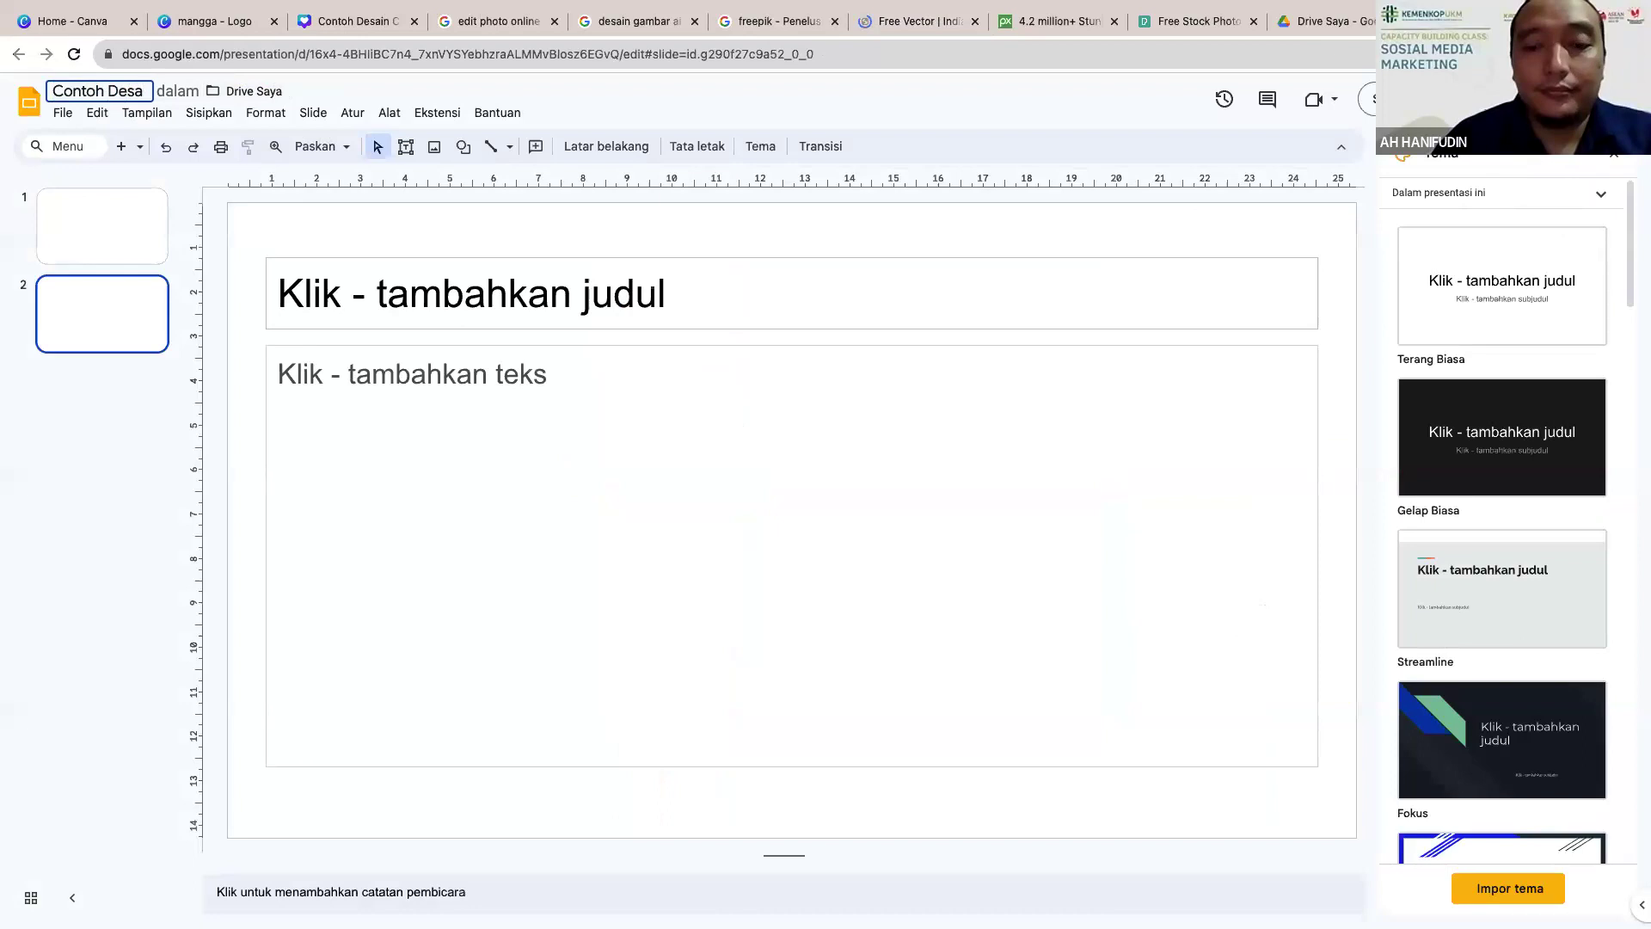
pyautogui.write('in Dengan G Slide')
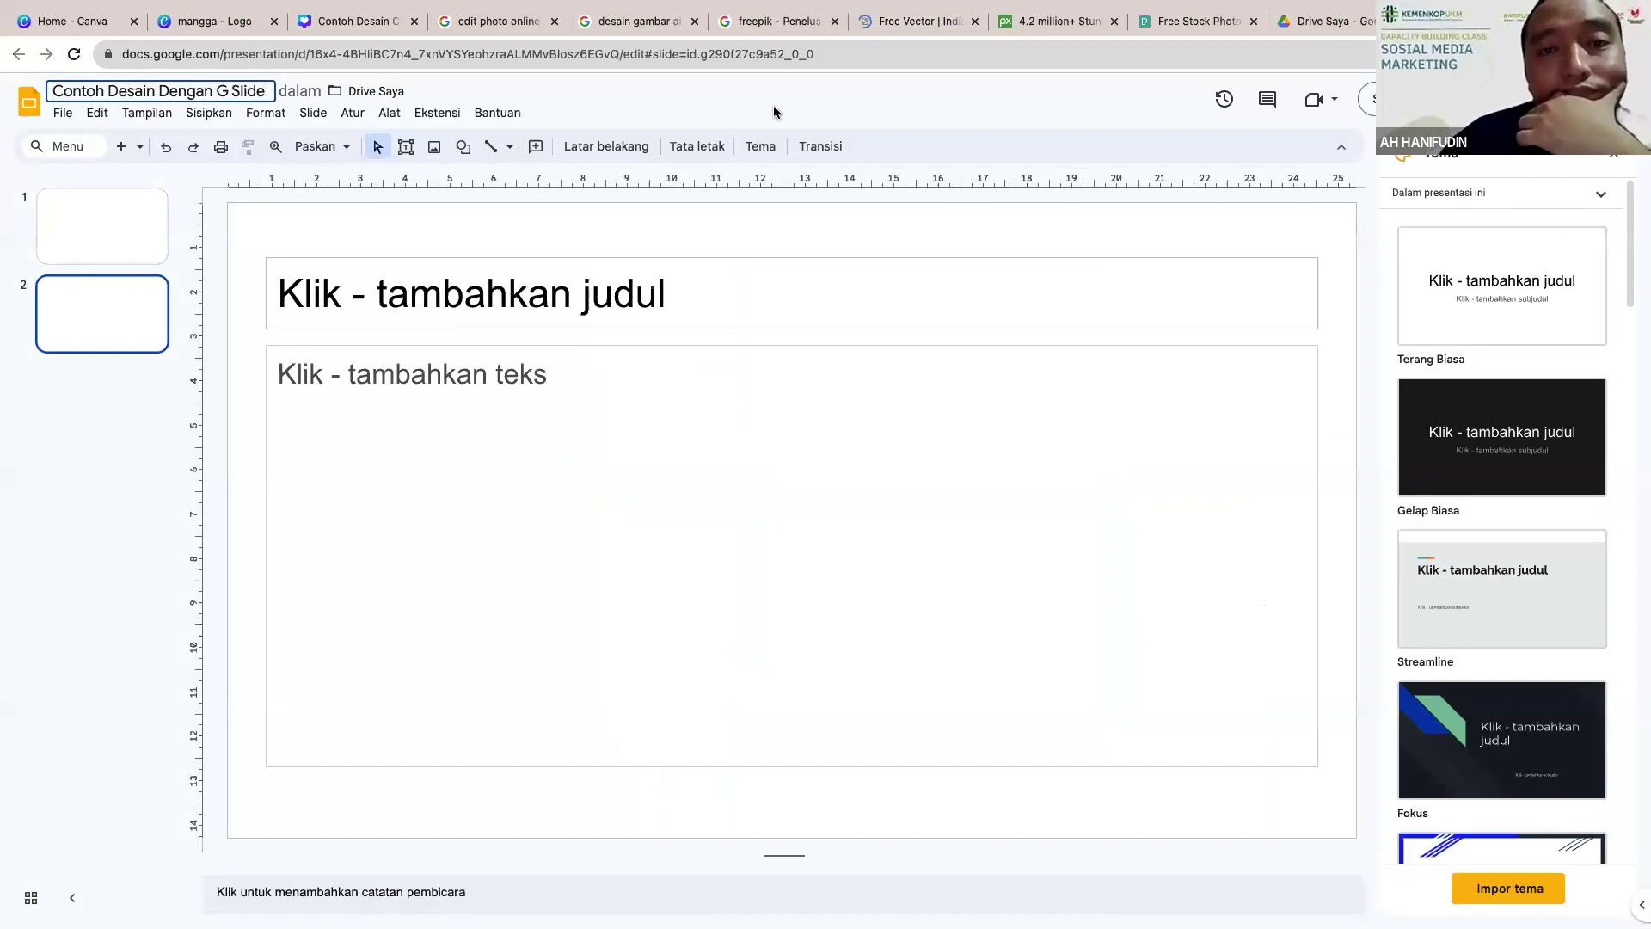
pyautogui.press('Return')
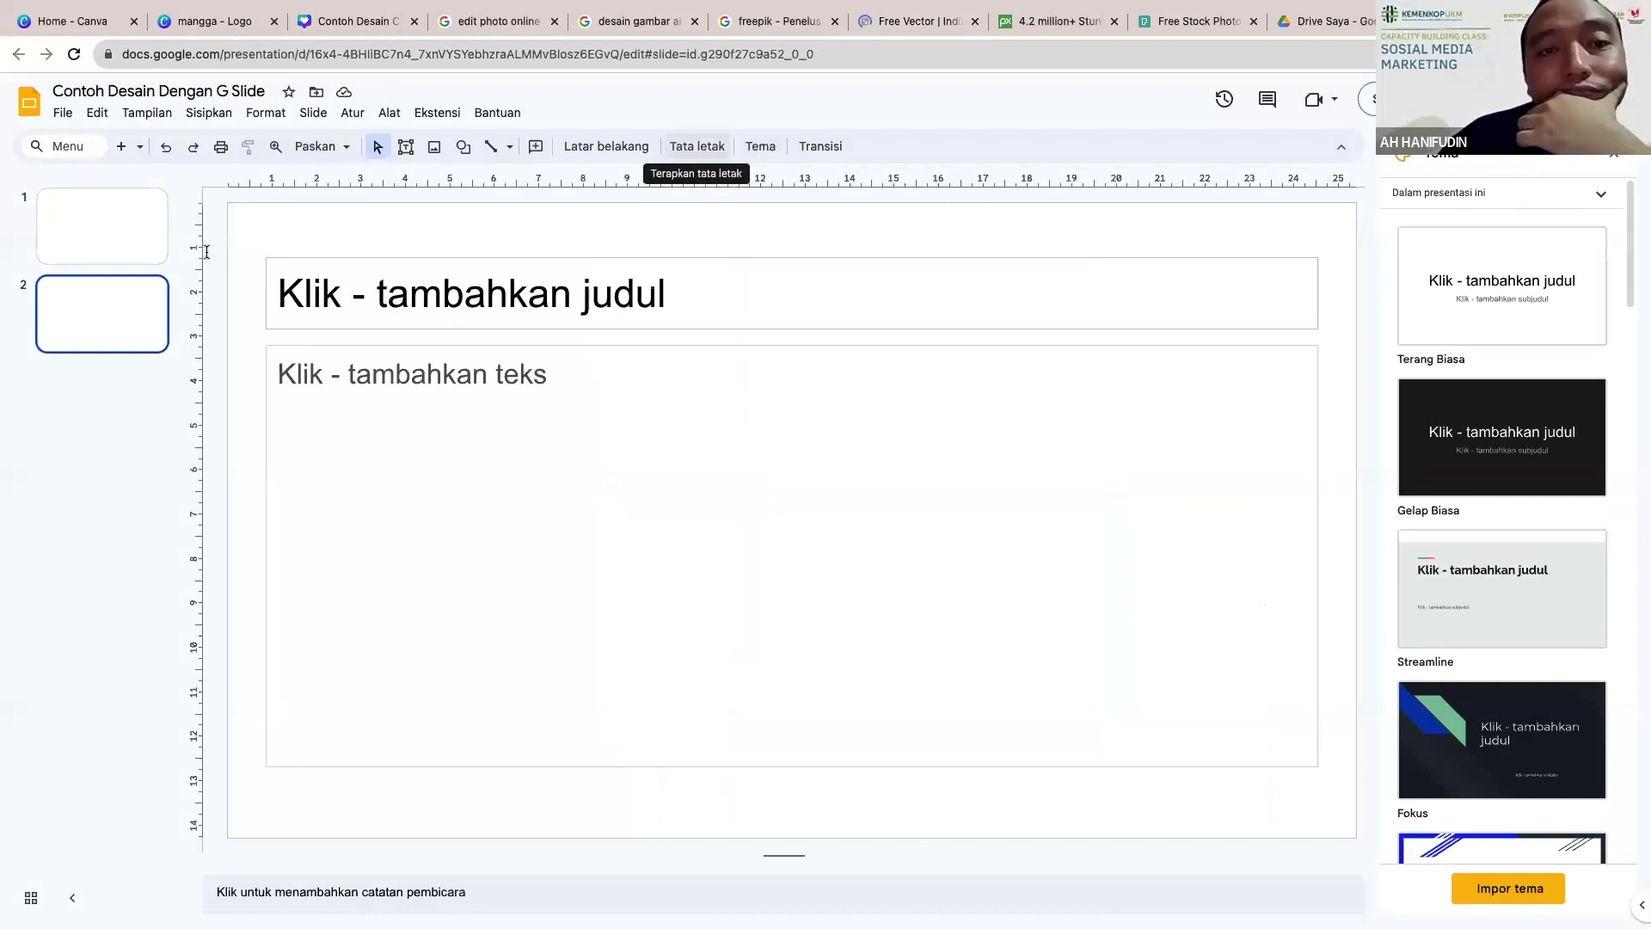
# Step: Delete the title and subtitle placeholders on slide 1 and set its background to the theme's solid blue
pyautogui.click(247, 752)
pyautogui.press('pageup')
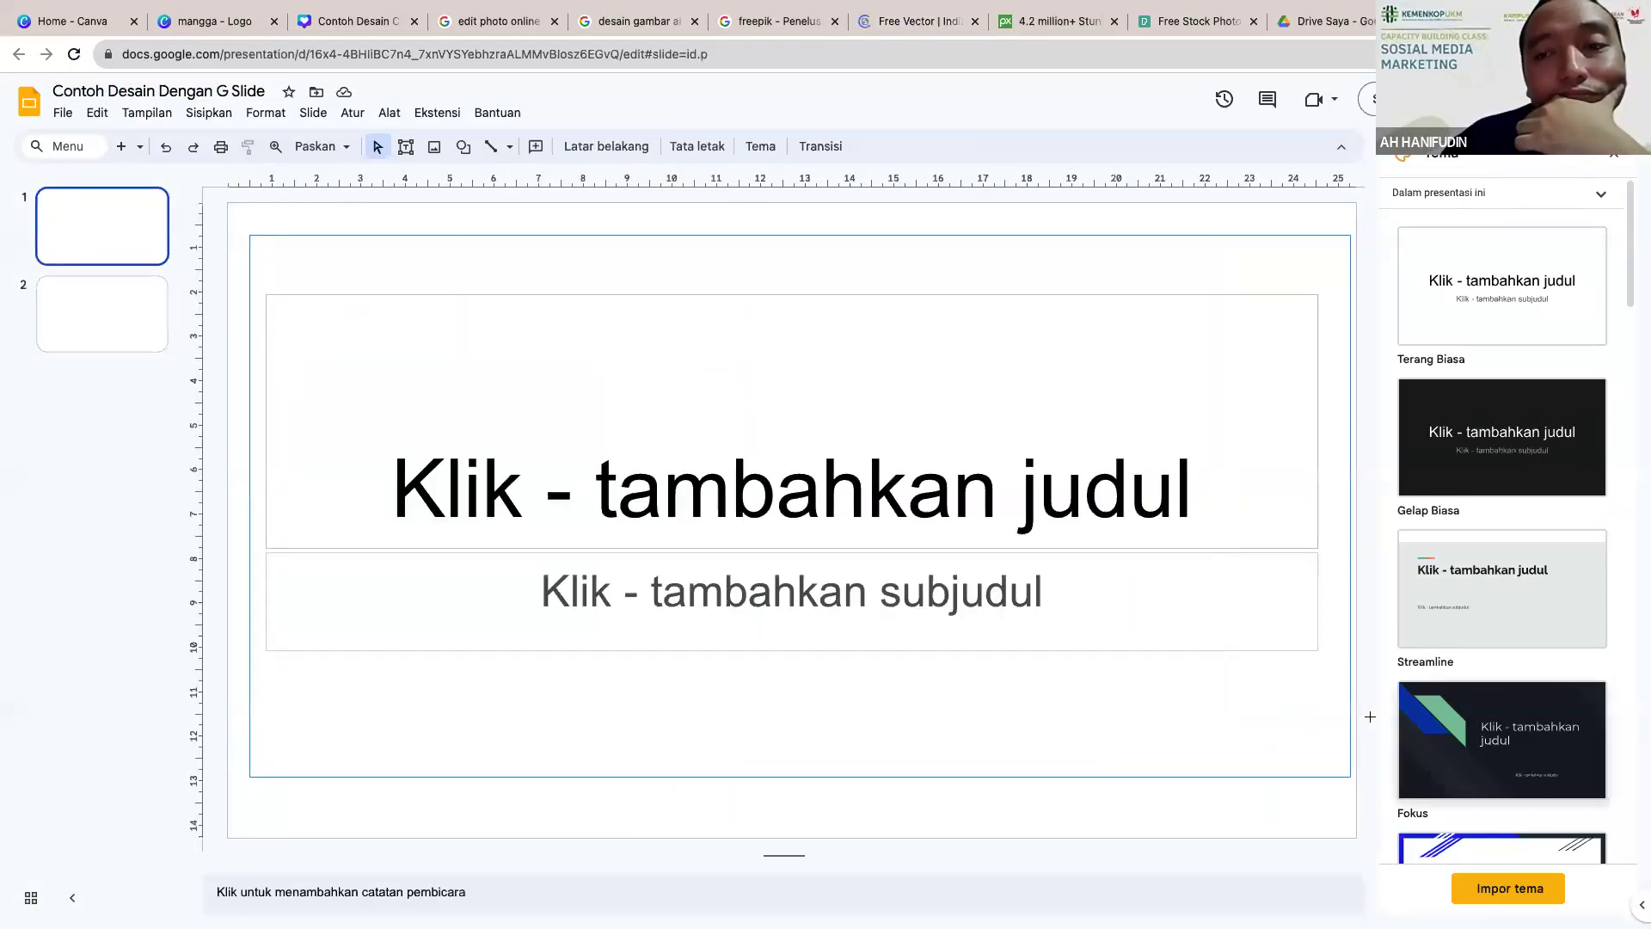
pyautogui.moveTo(1372, 721); pyautogui.dragTo(1363, 717)
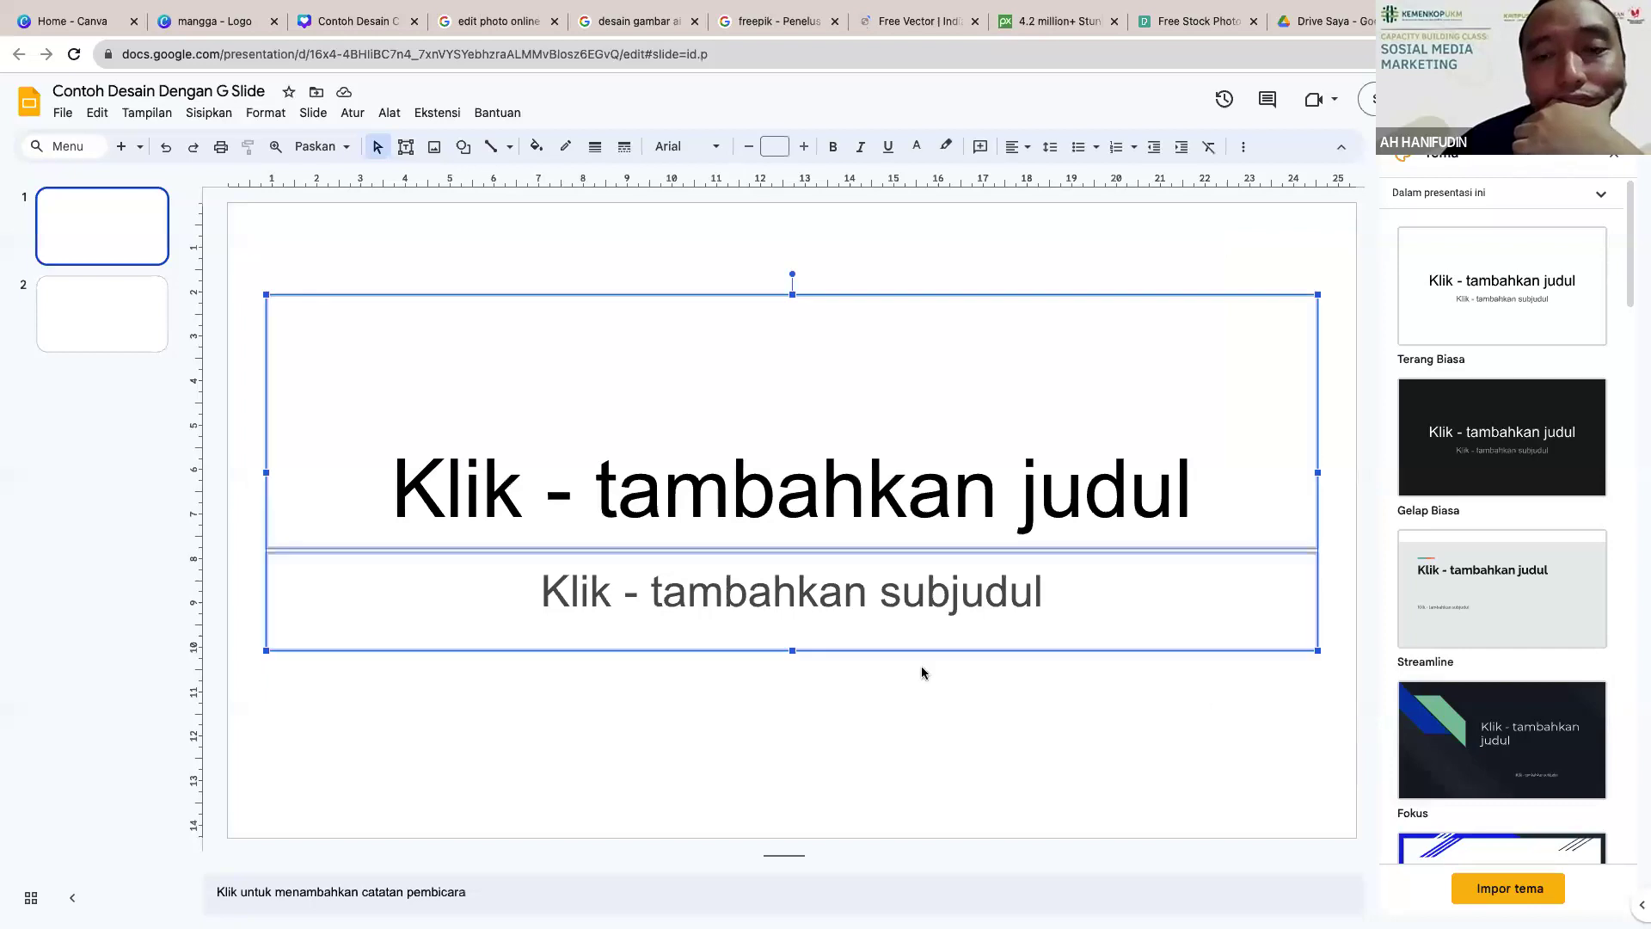
pyautogui.press('Delete')
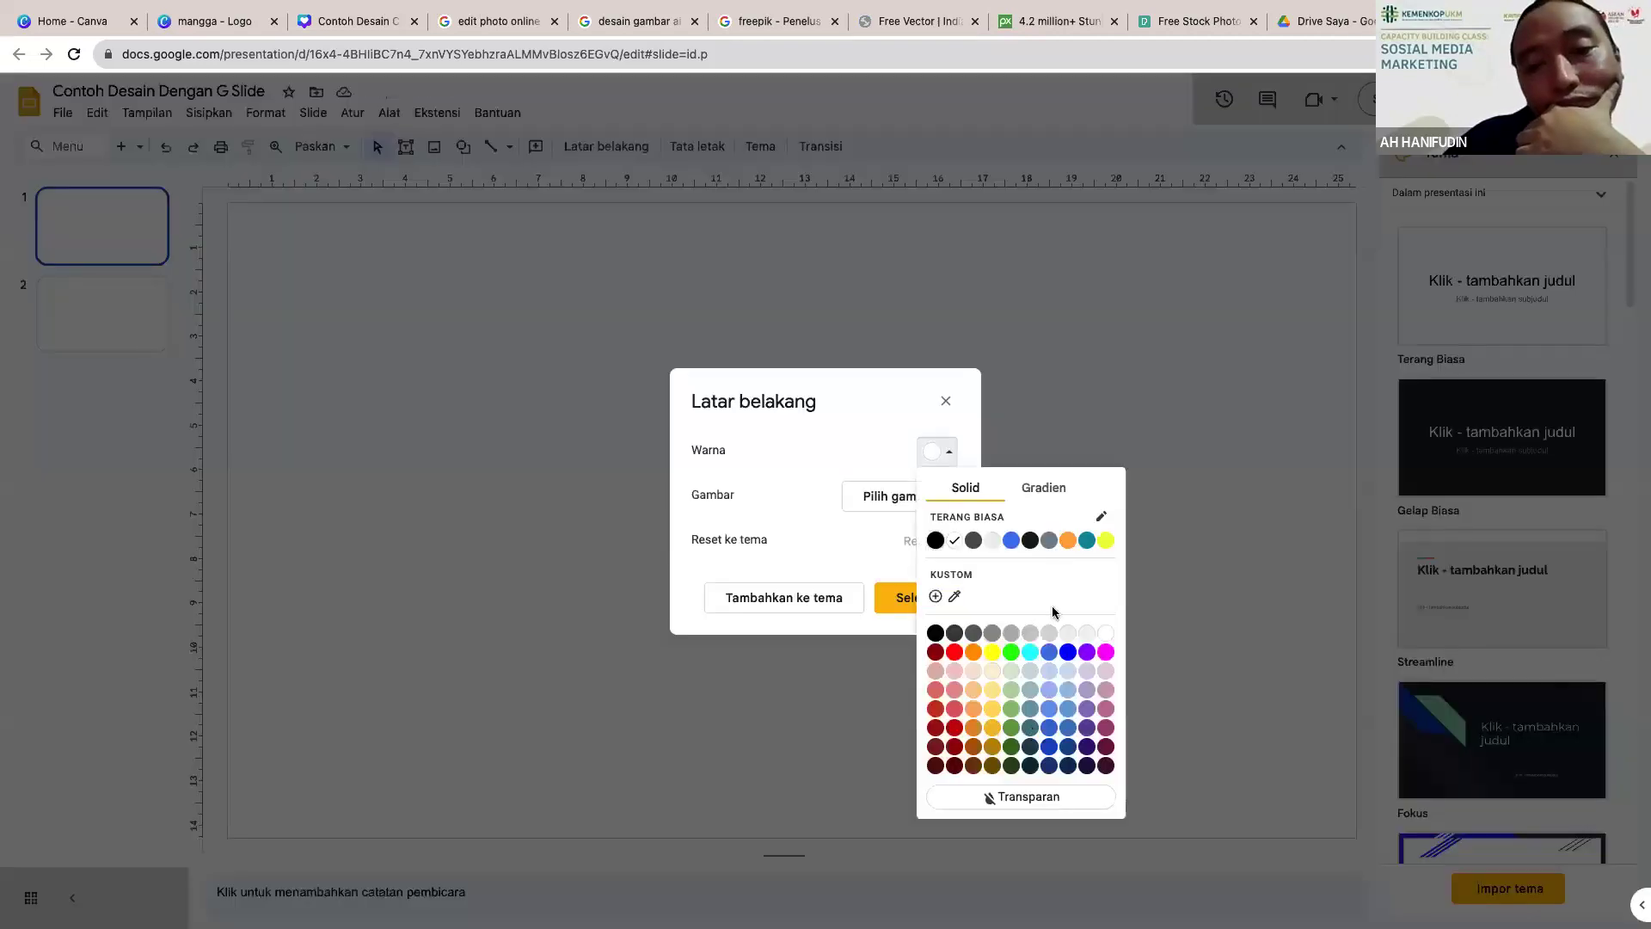
pyautogui.click(1011, 540)
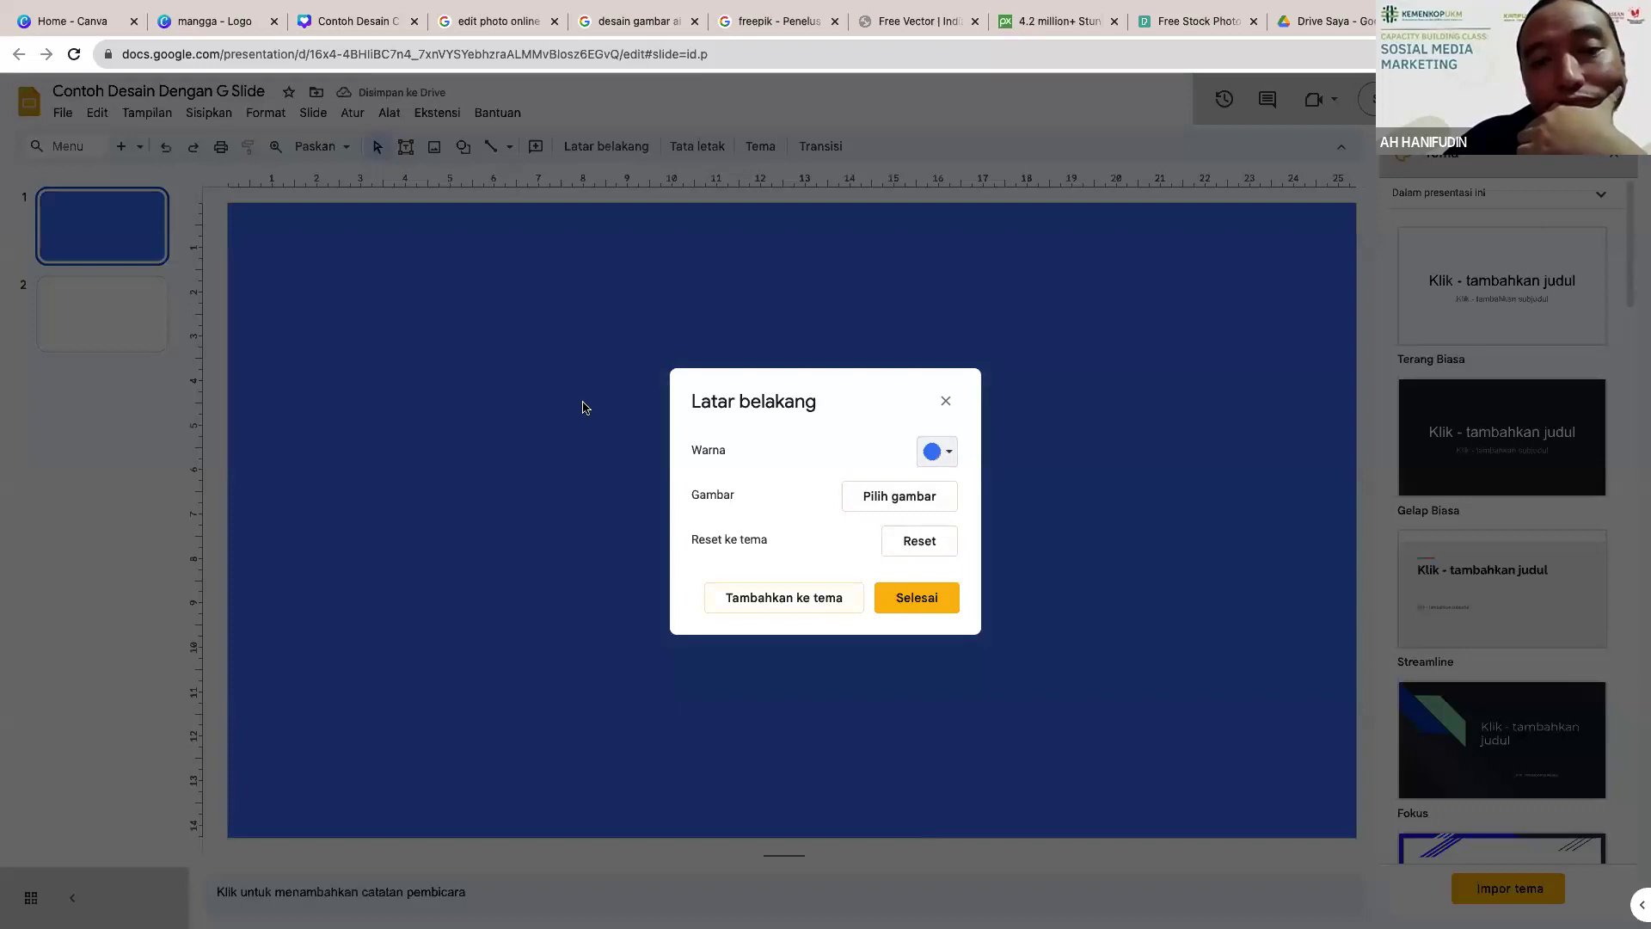
pyautogui.press('Escape')
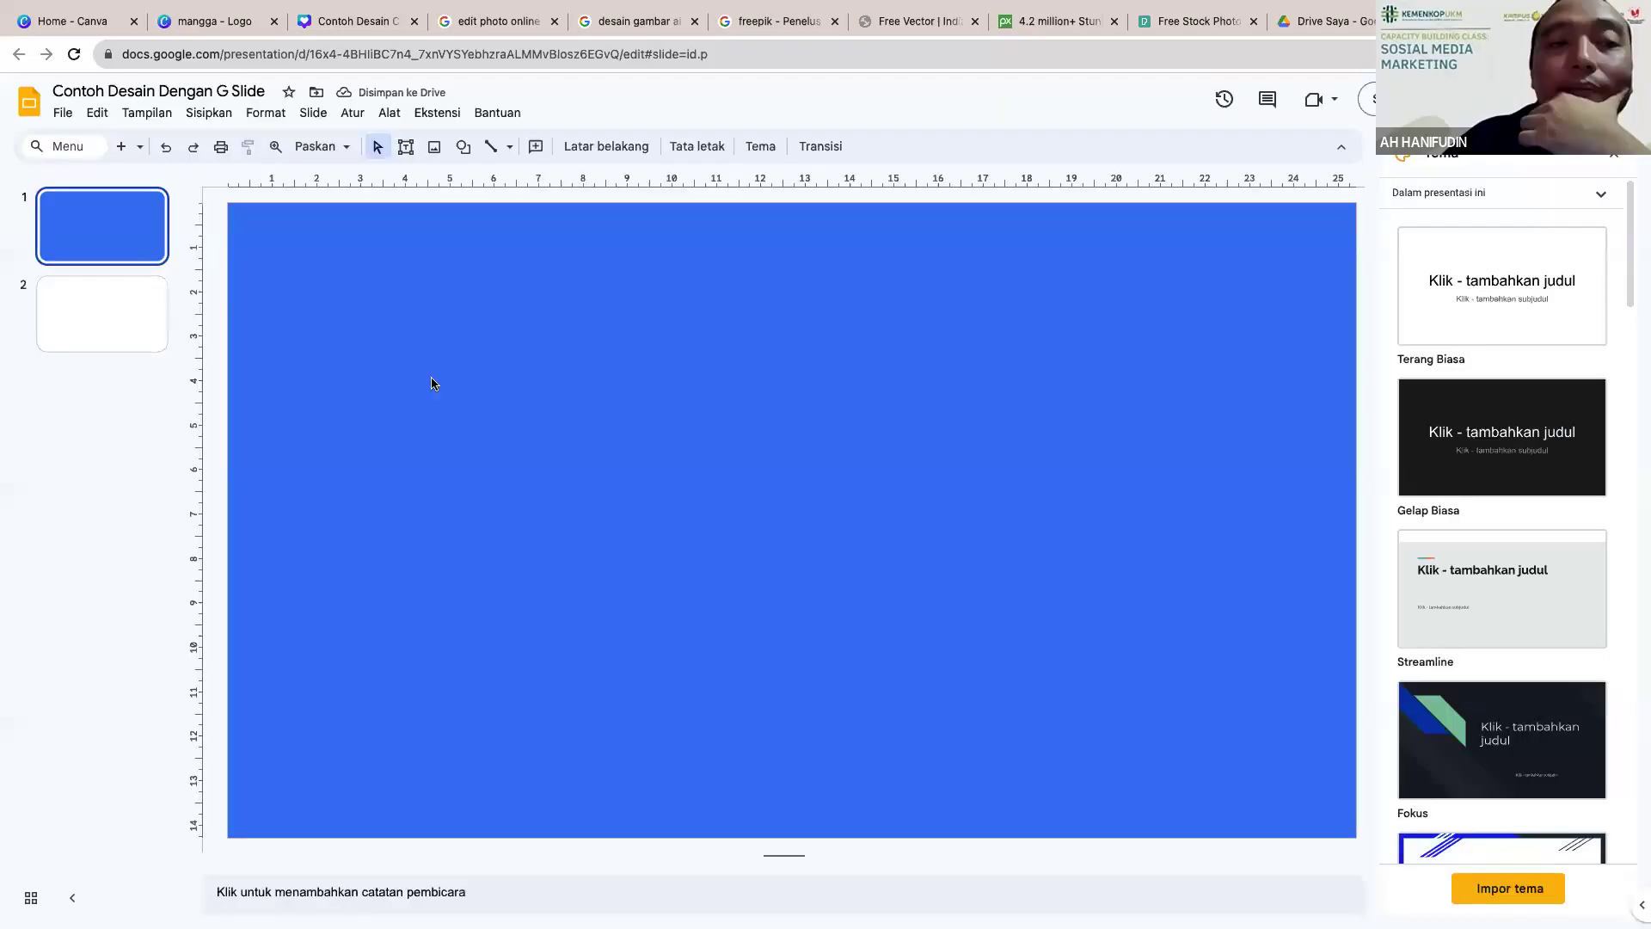
pyautogui.click(73, 117)
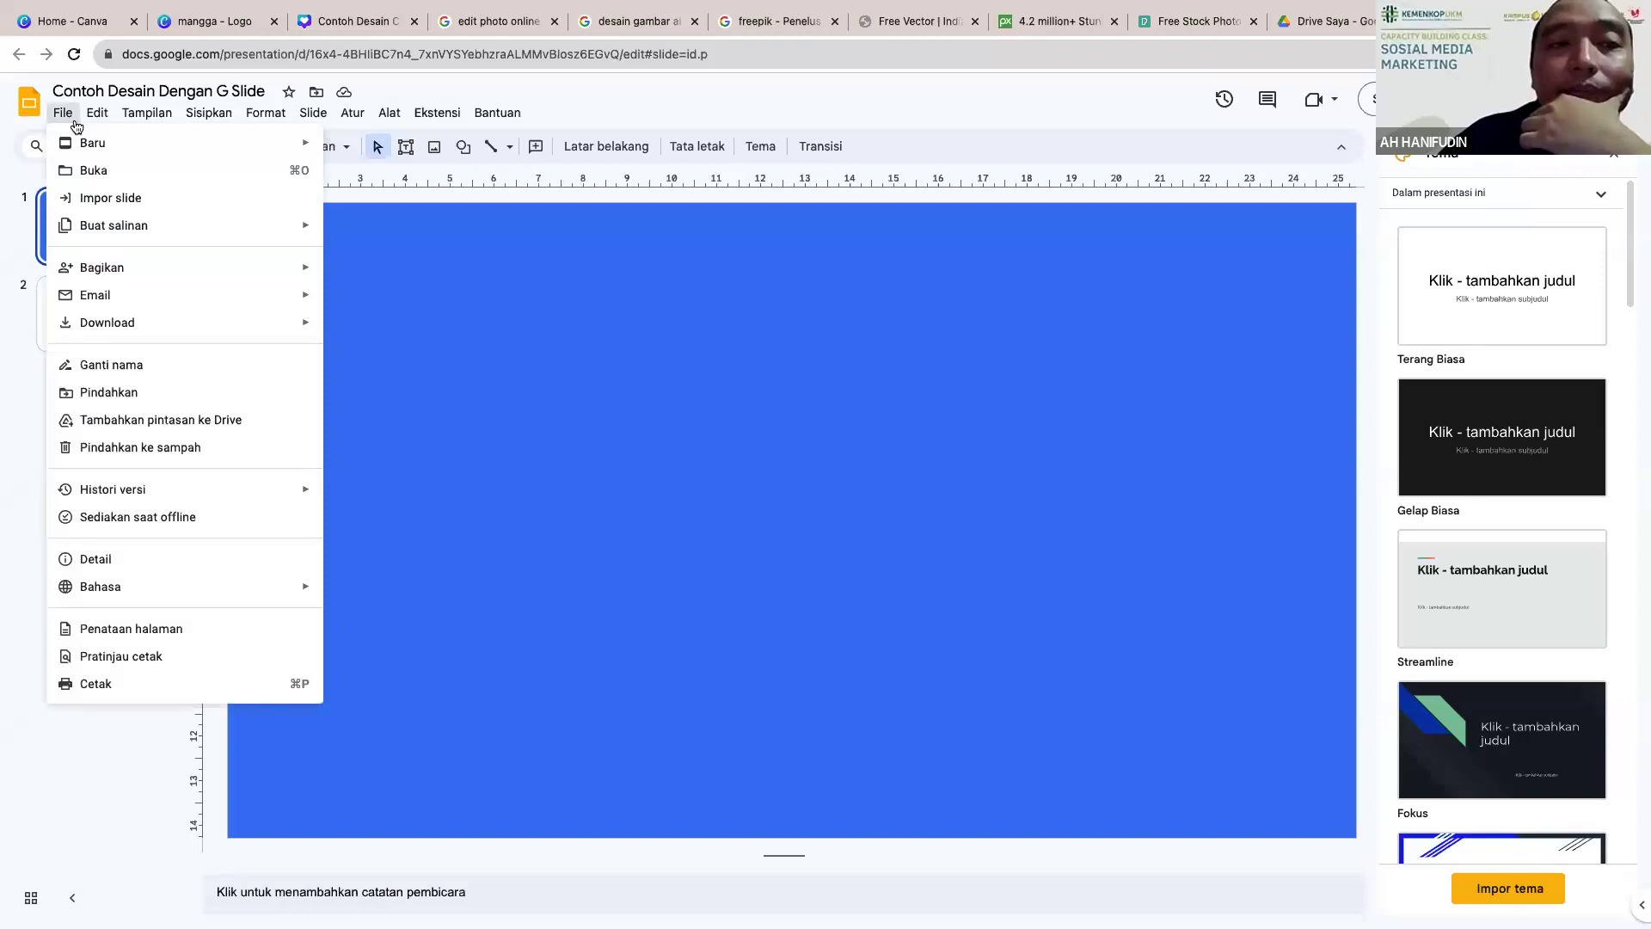
pyautogui.click(93, 115)
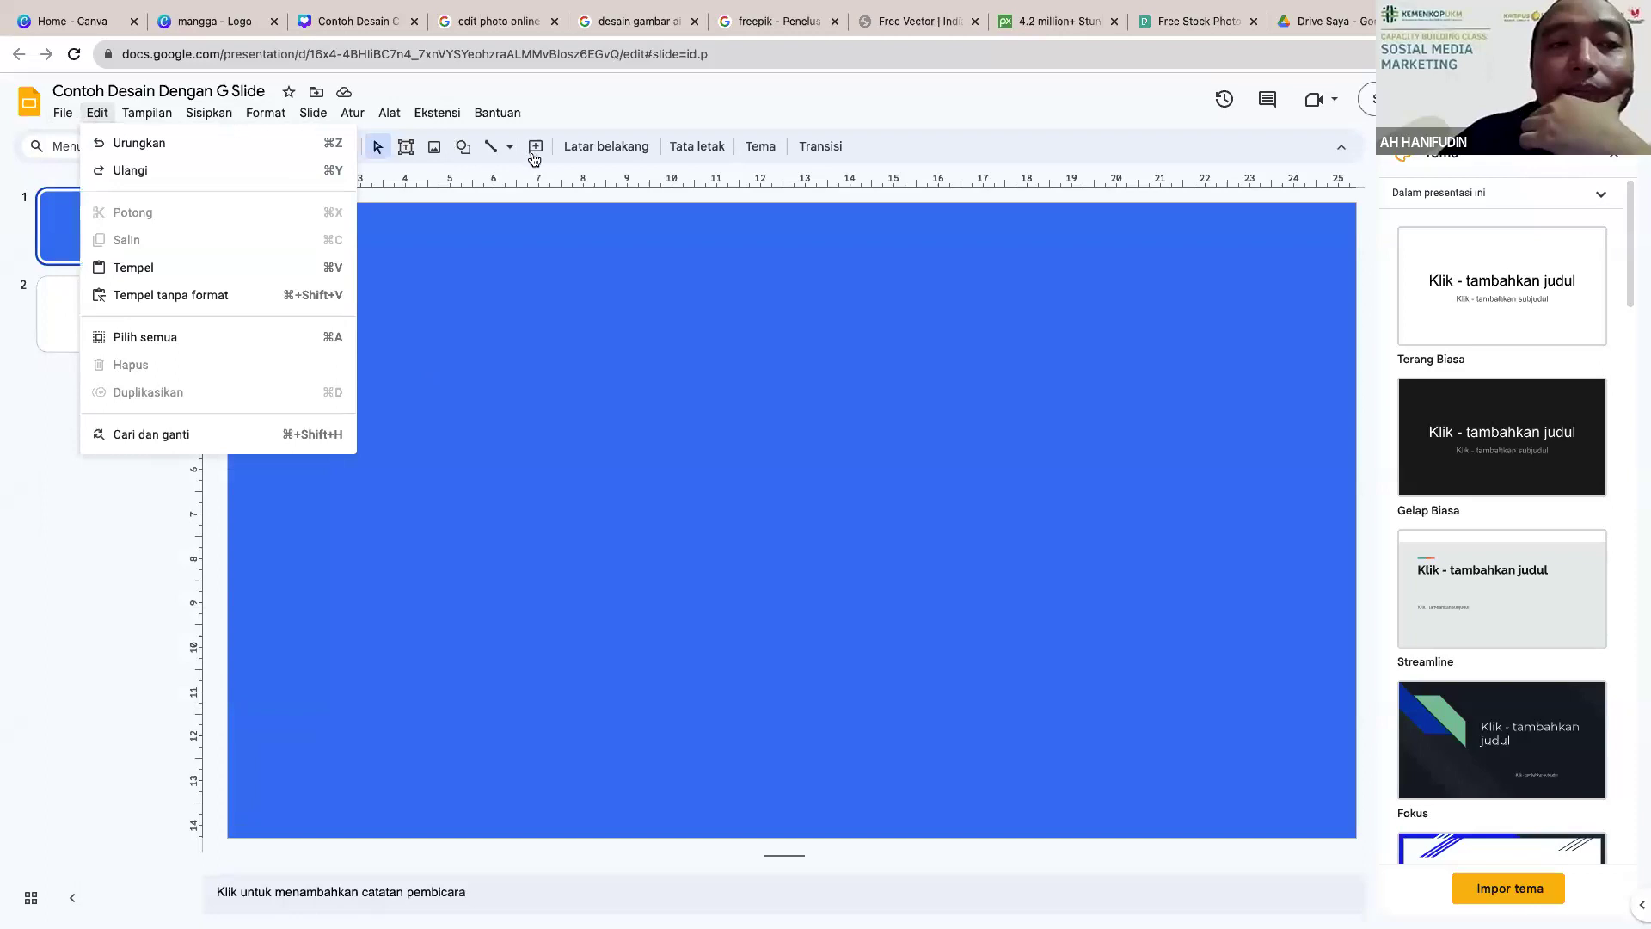
pyautogui.press('Right')
pyautogui.press('Escape')
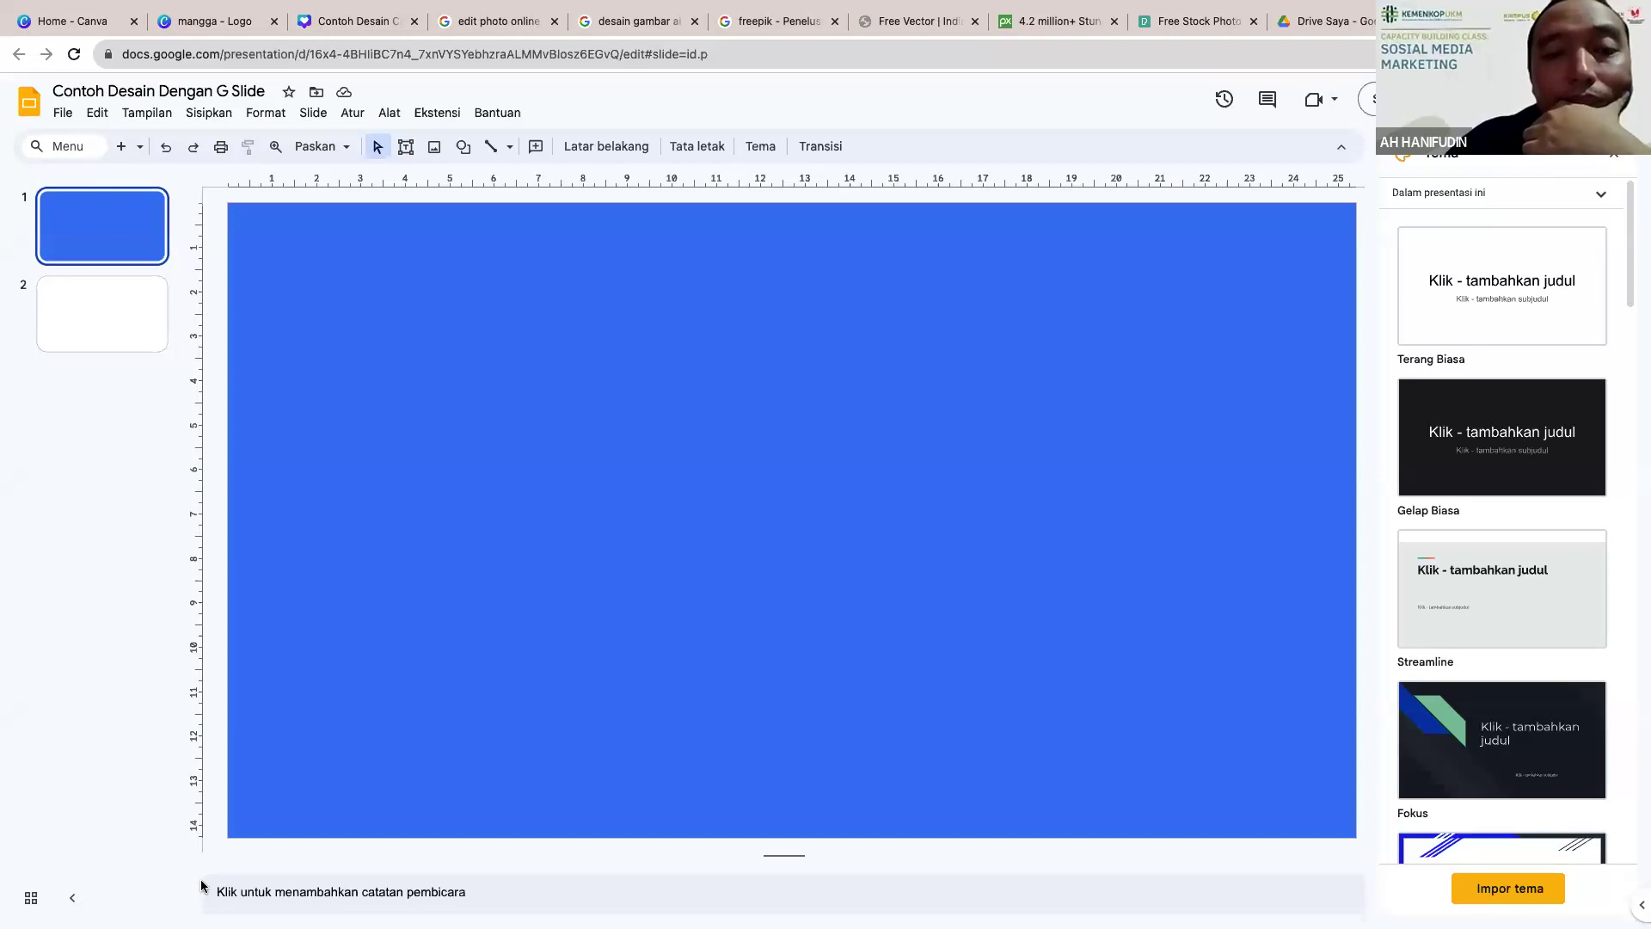
# Step: Insert the doctor illustration from the computer on slide 1, shrink it and place it in the left half of the slide
pyautogui.click(209, 113)
pyautogui.moveTo(361, 143)
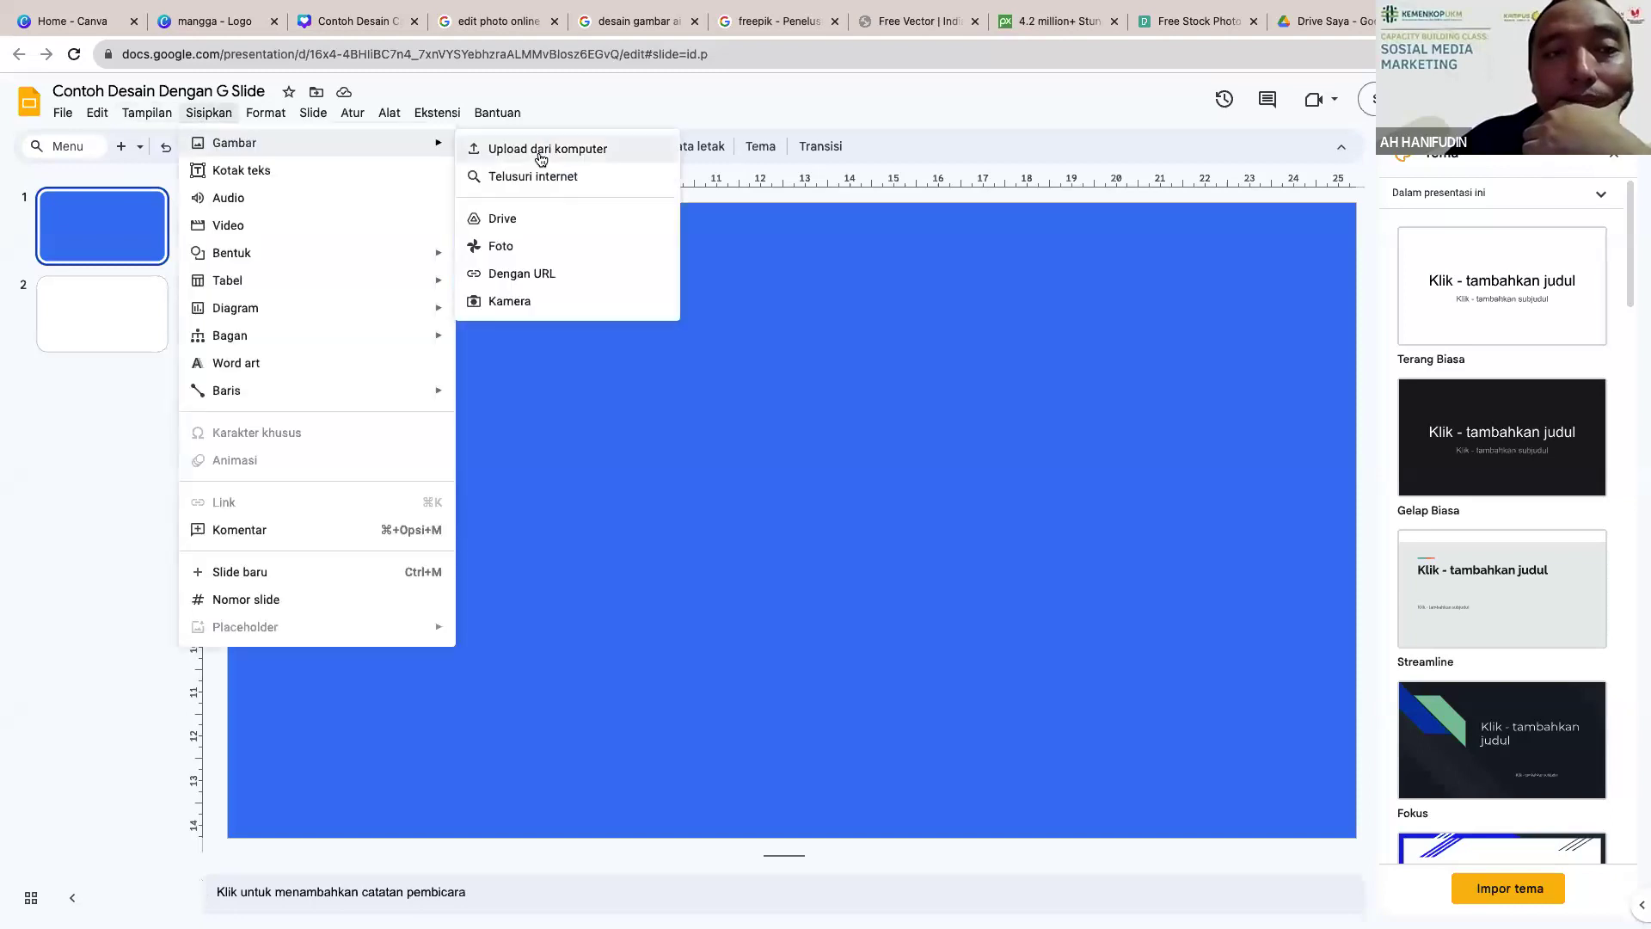
pyautogui.click(536, 152)
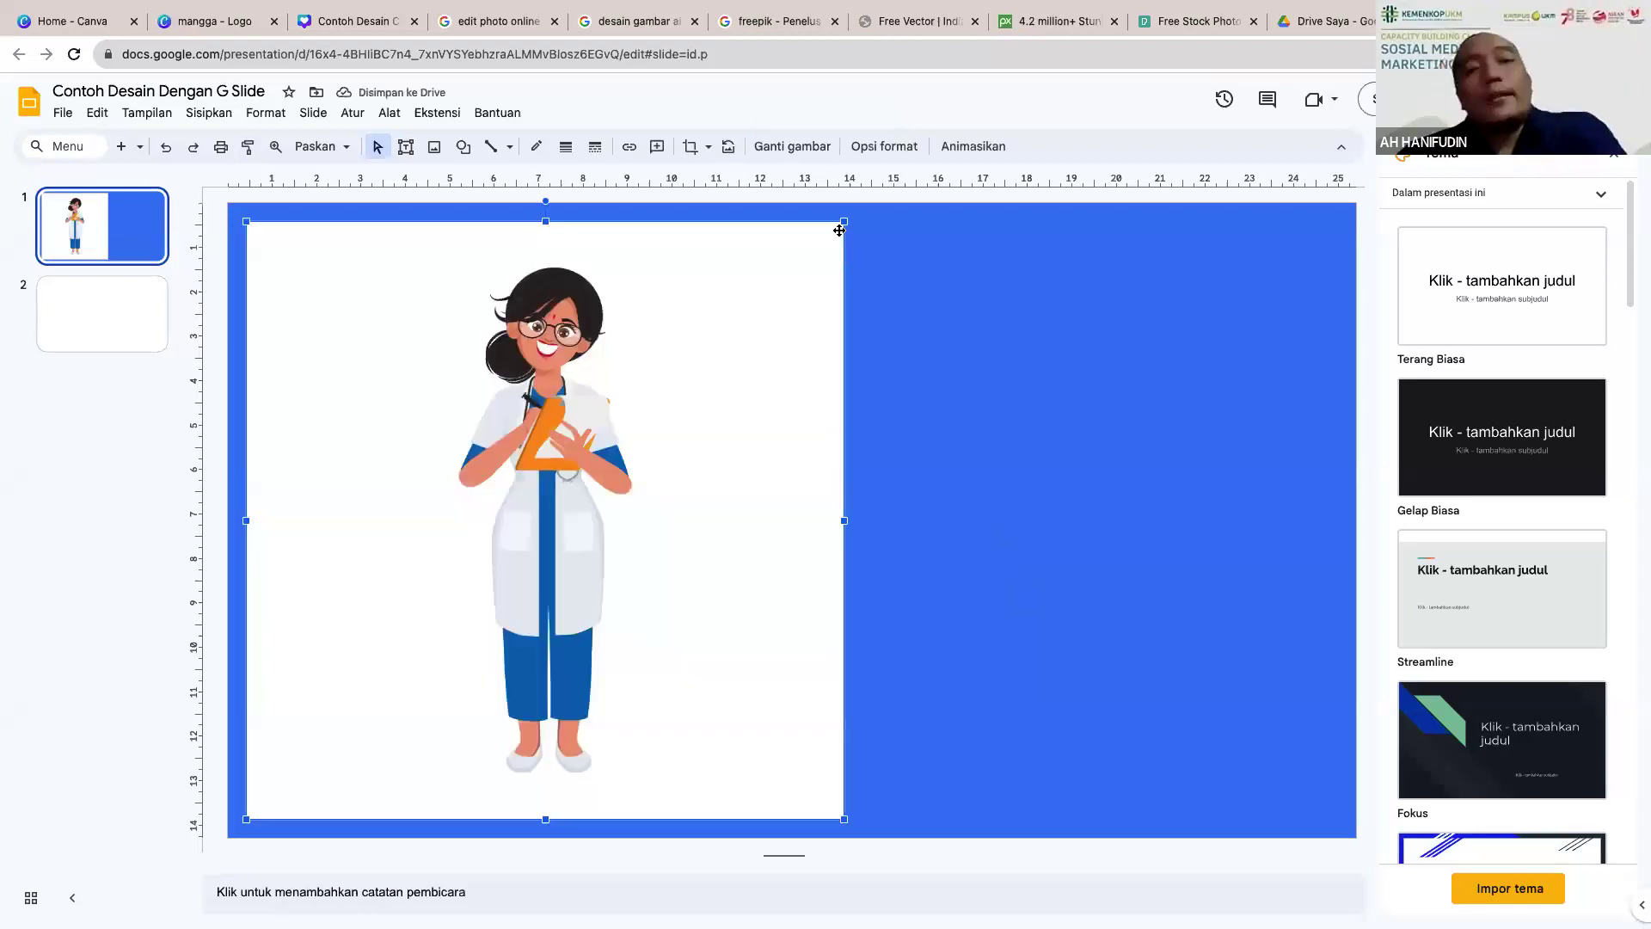
pyautogui.moveTo(717, 320); pyautogui.dragTo(672, 393)
pyautogui.moveTo(380, 494)
pyautogui.mouseDown()
pyautogui.moveTo(401, 514)
pyautogui.moveTo(394, 473)
pyautogui.mouseUp()
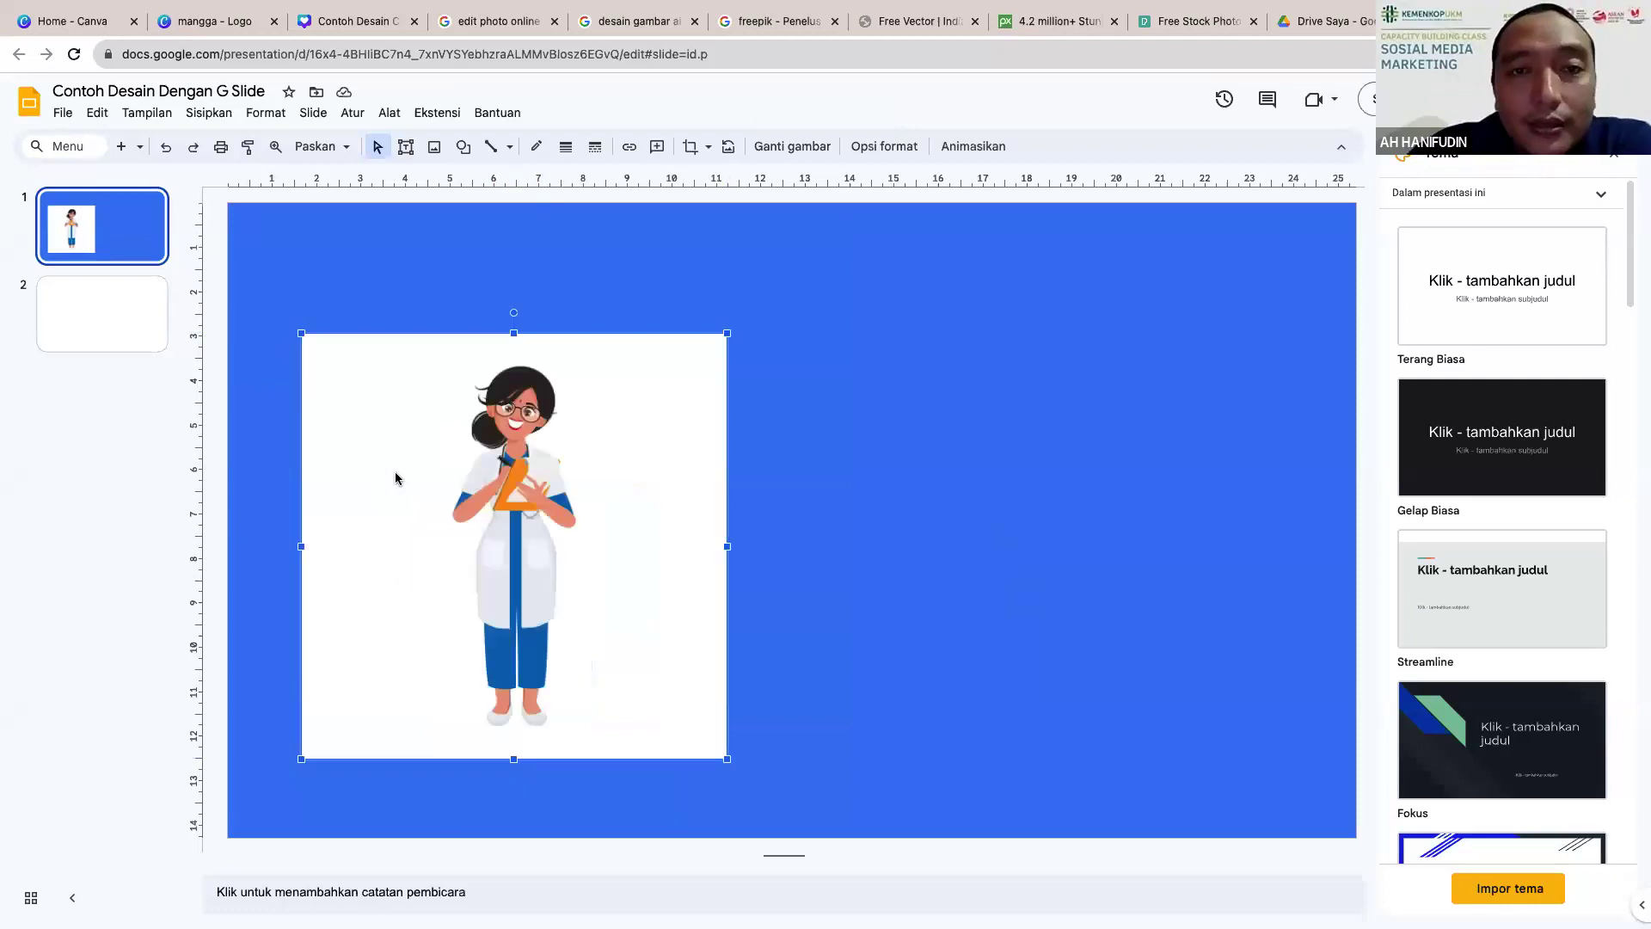
# Step: Open the format options for the doctor image on slide 1
pyautogui.click(269, 114)
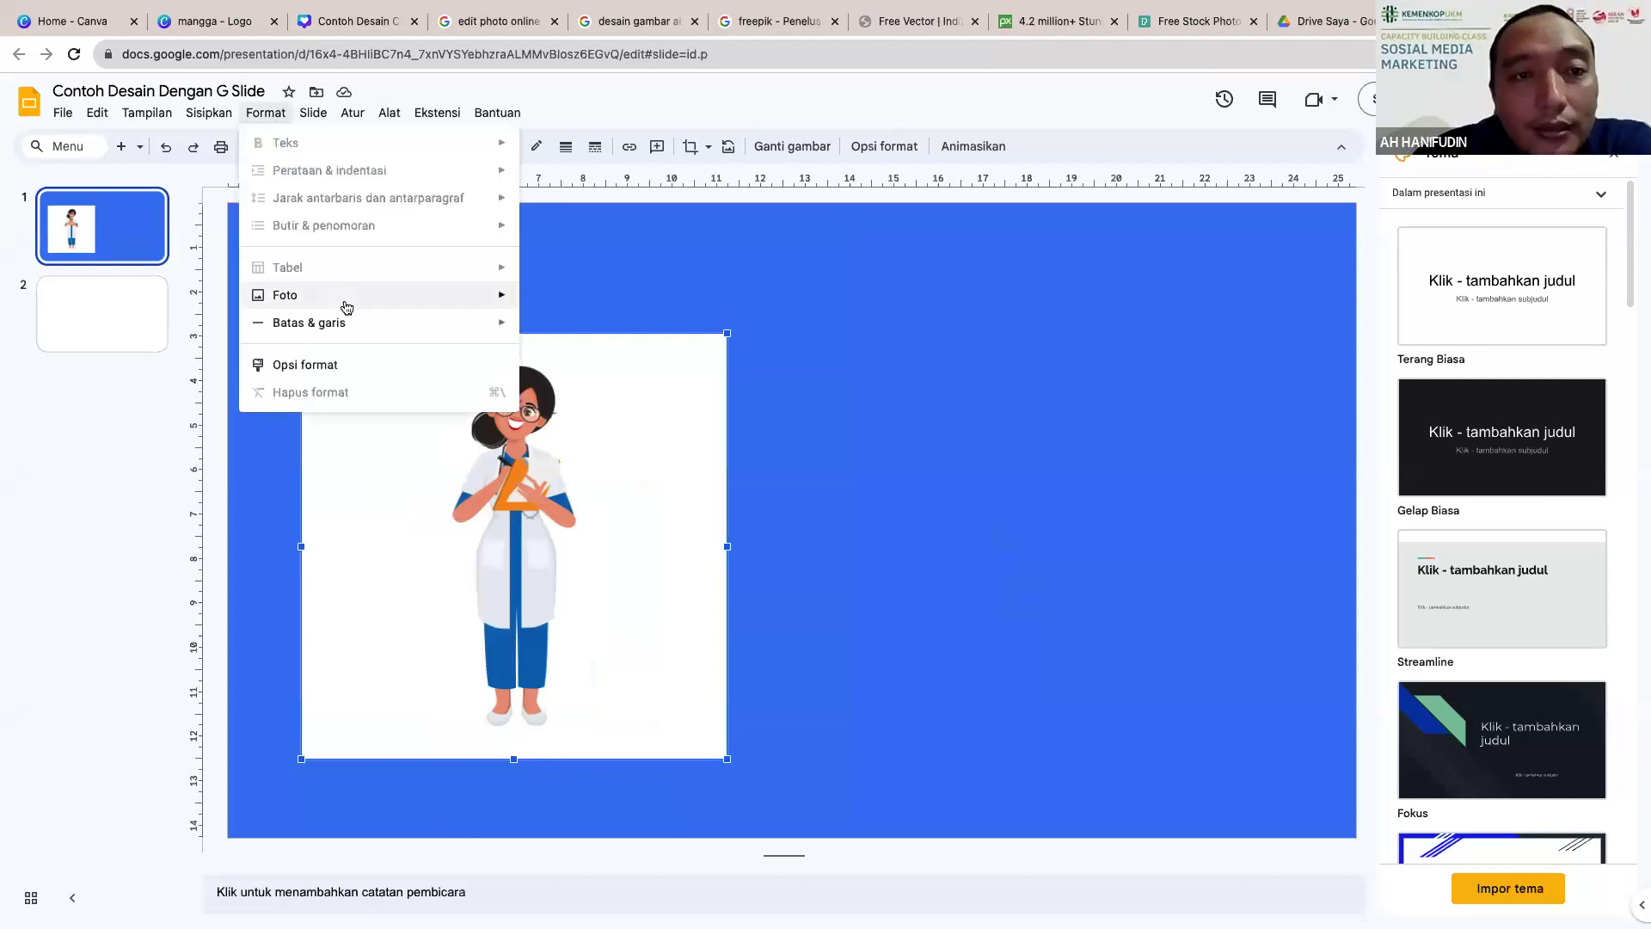
pyautogui.moveTo(349, 307)
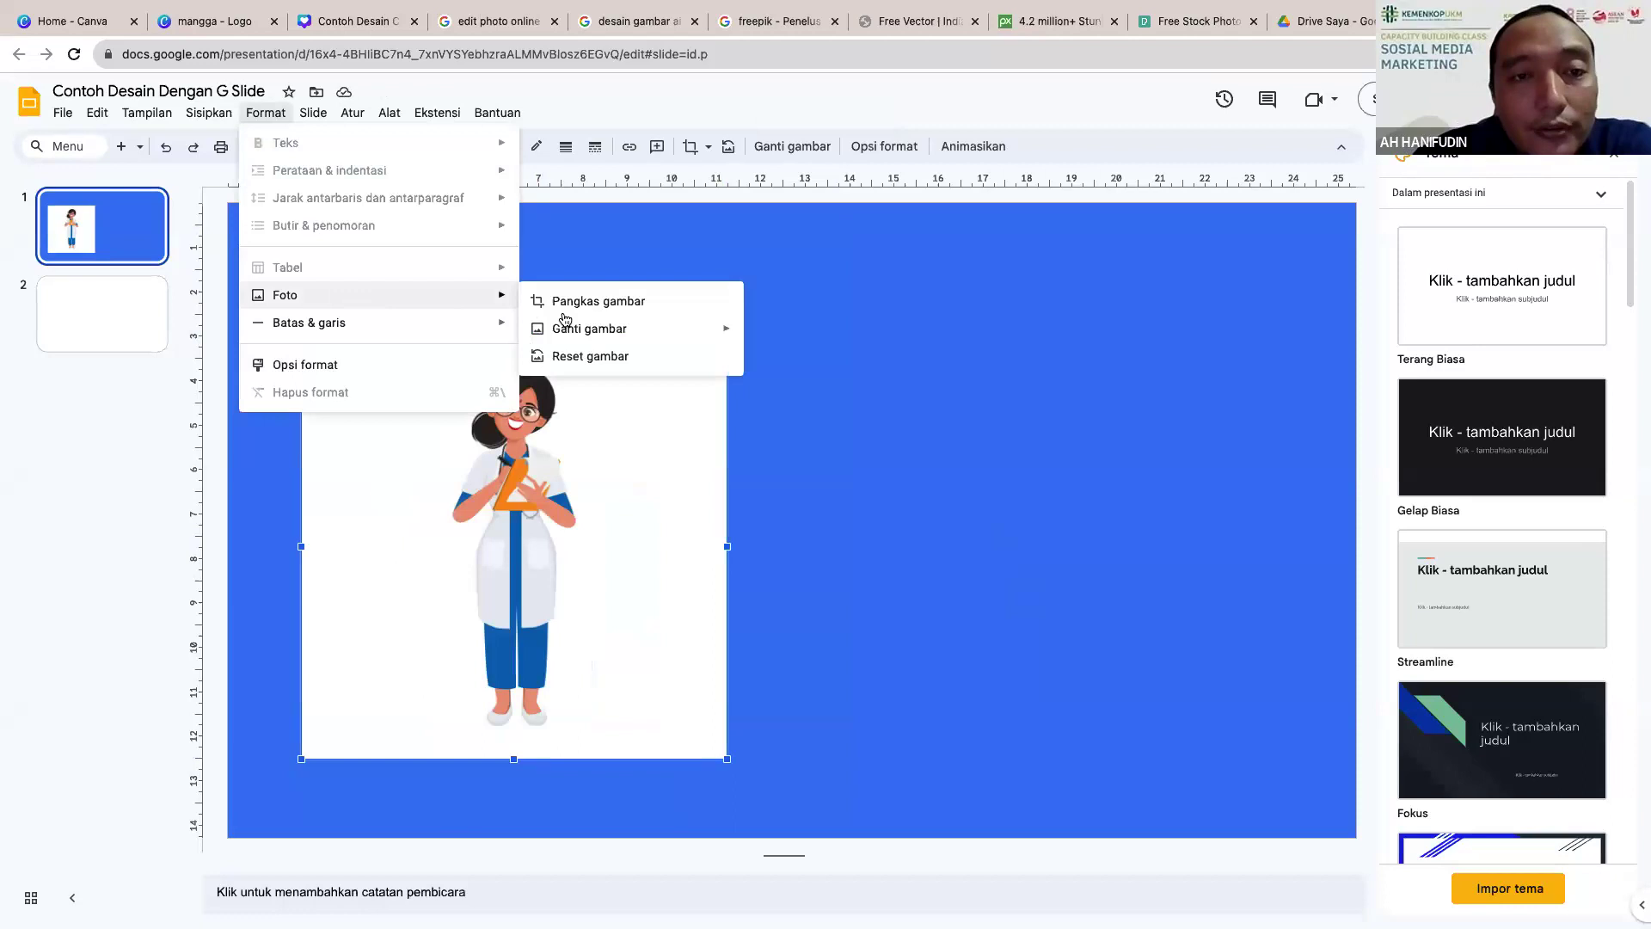
pyautogui.moveTo(567, 324)
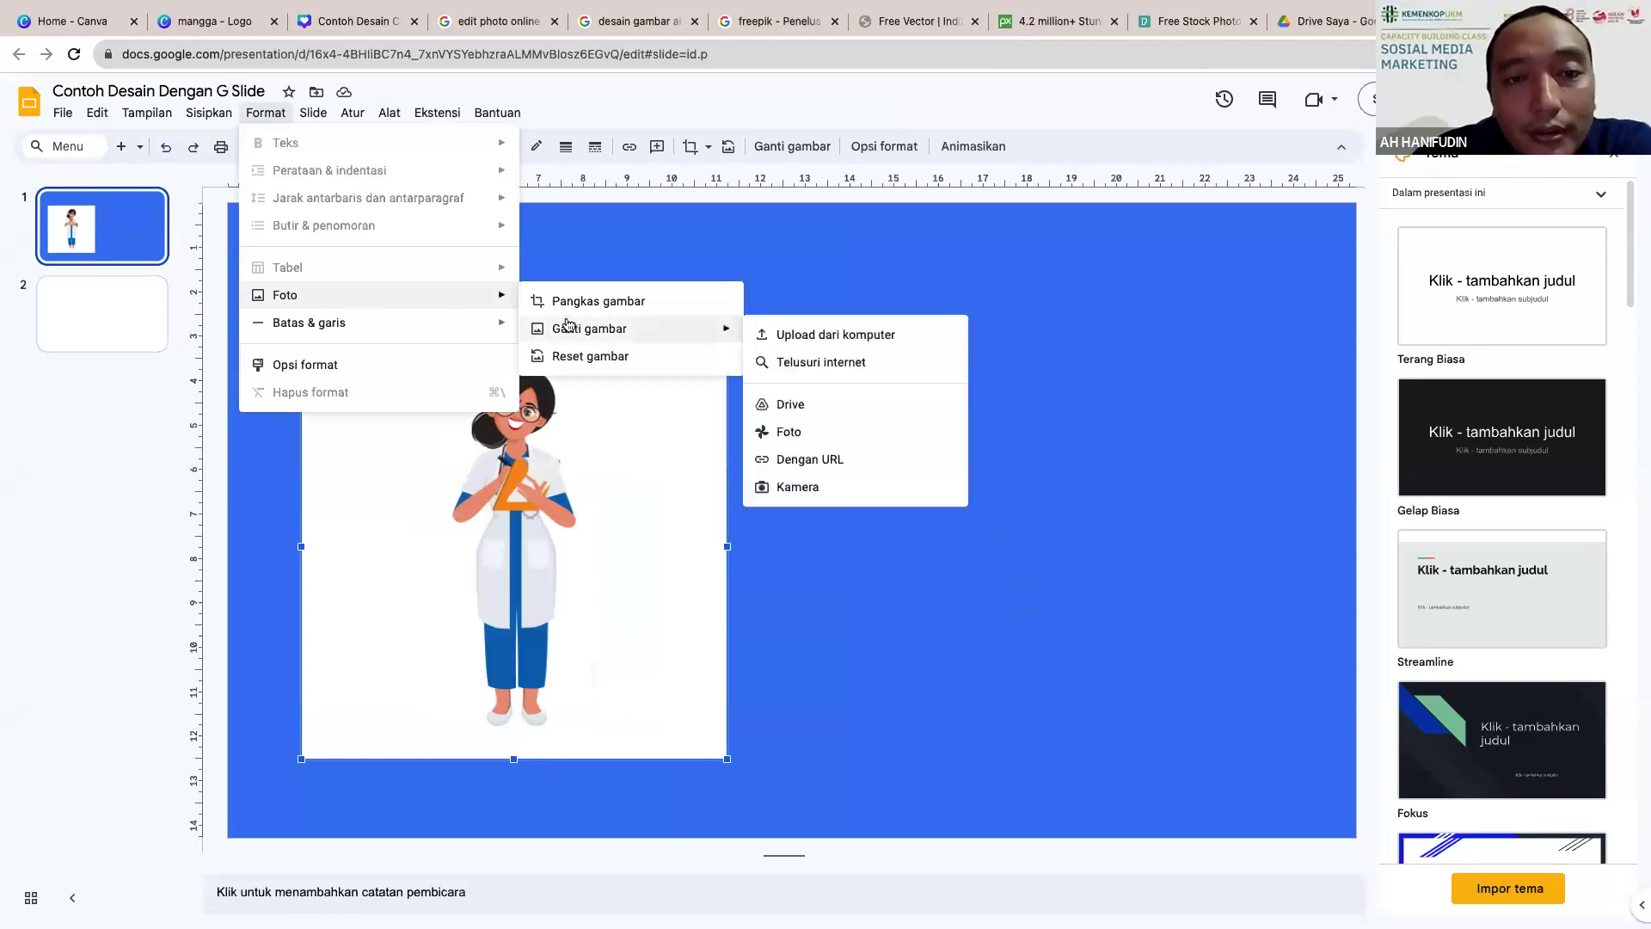
pyautogui.click(436, 362)
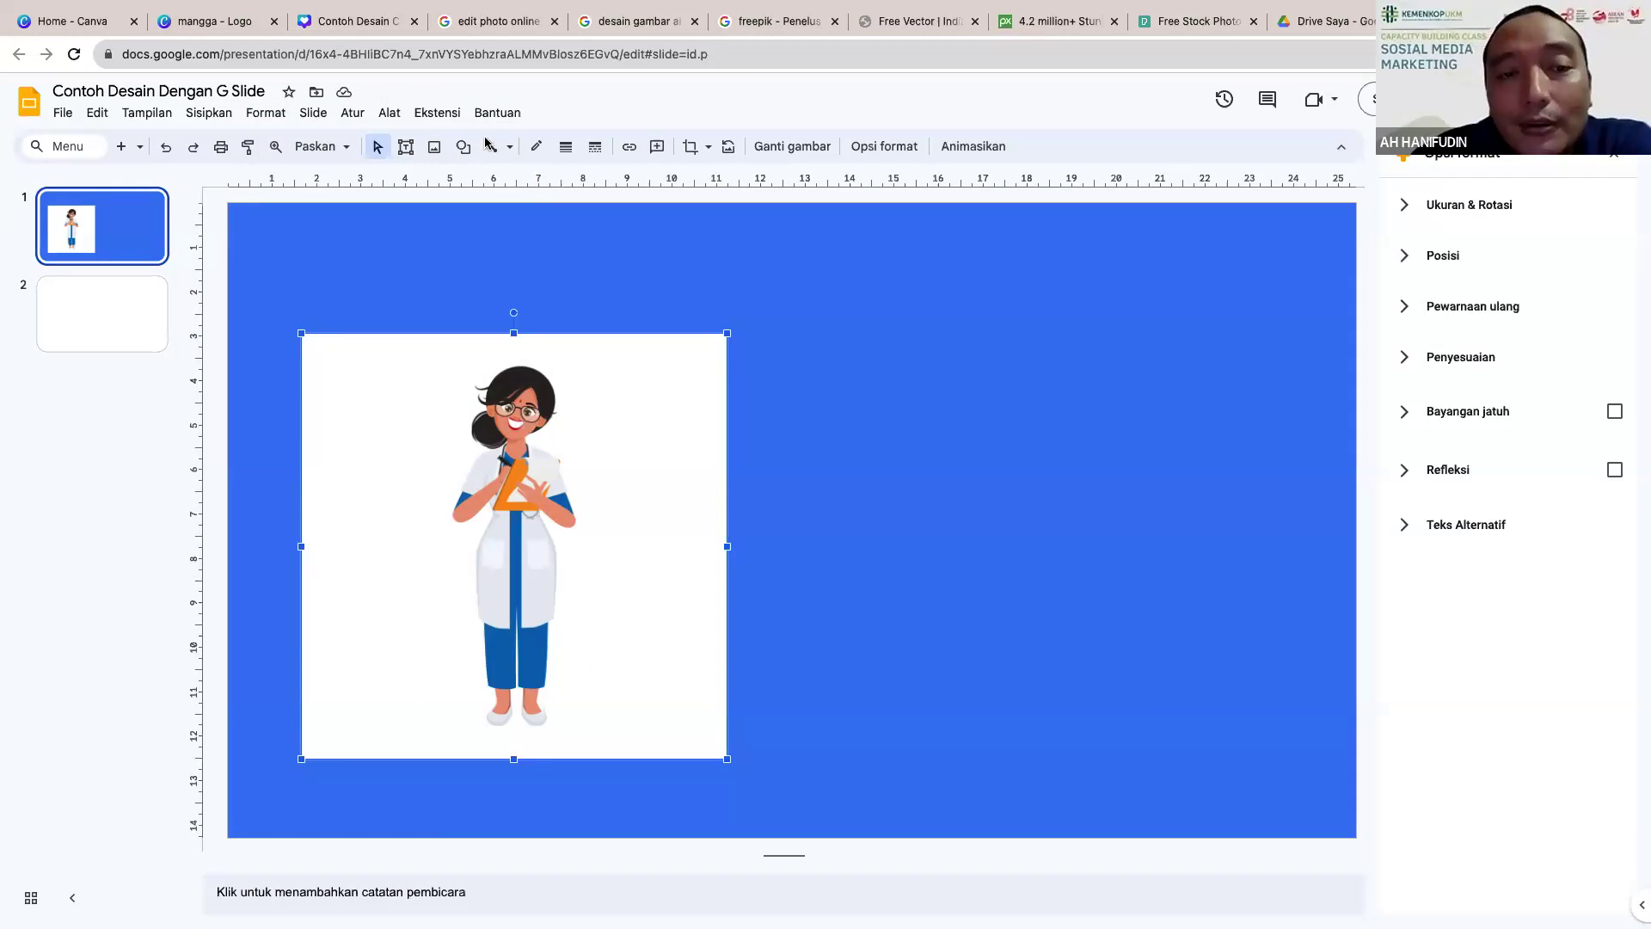
pyautogui.moveTo(577, 114)
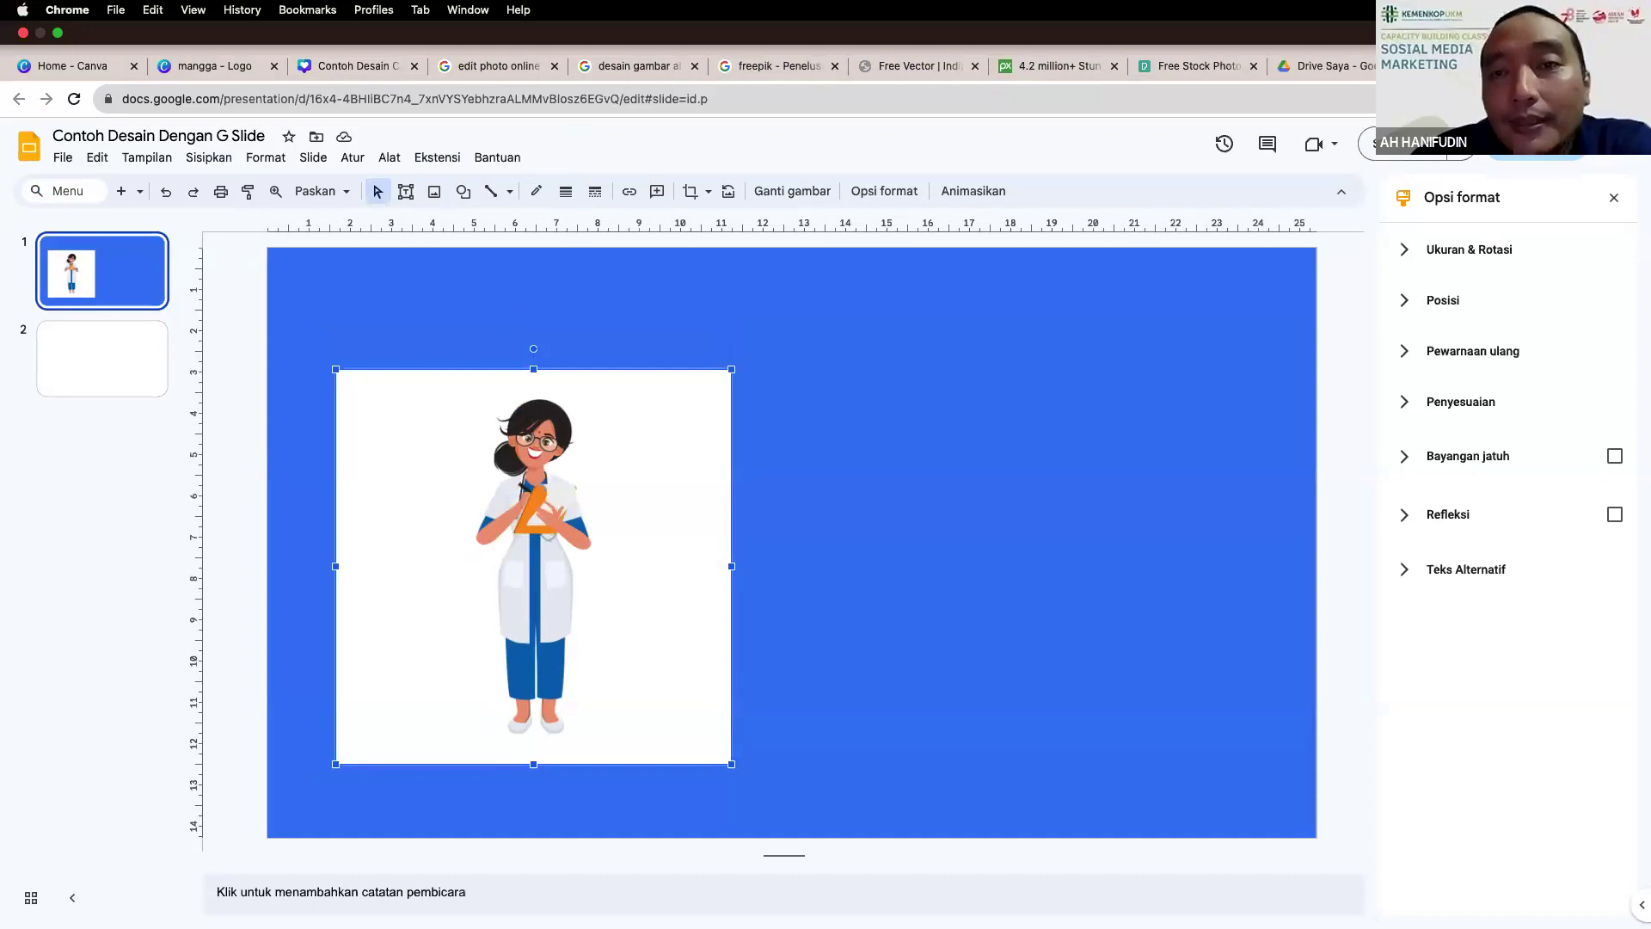
# Step: Search the web in a new browser tab for "remove bg" and open the remove.bg image upload page
pyautogui.press('super+t')
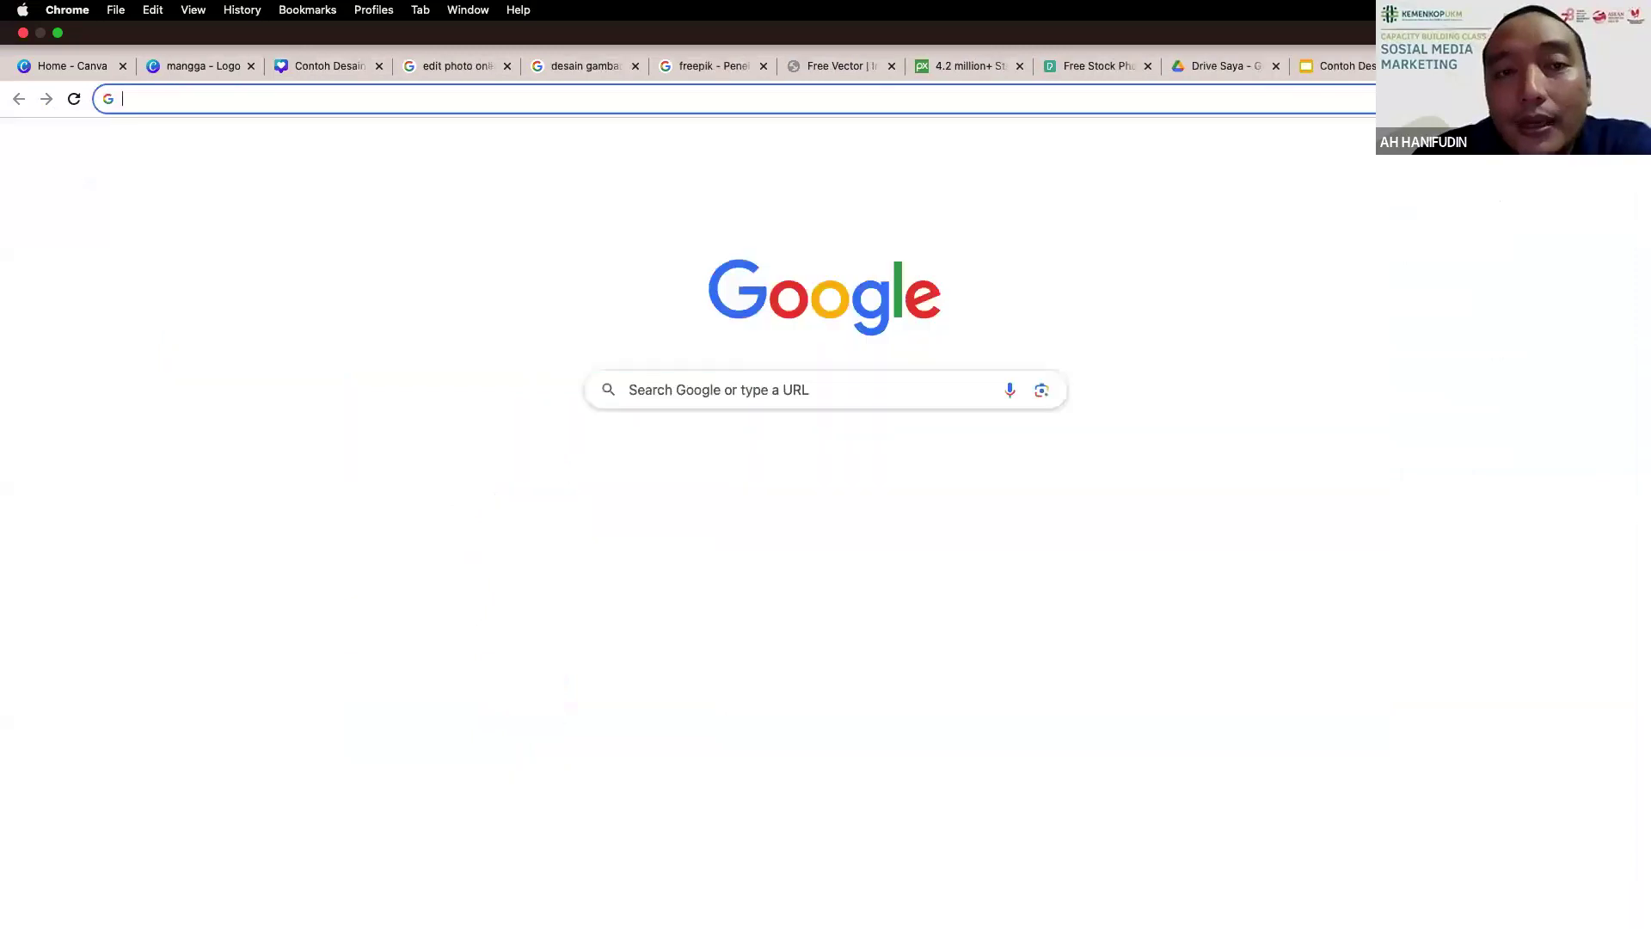
pyautogui.write('re')
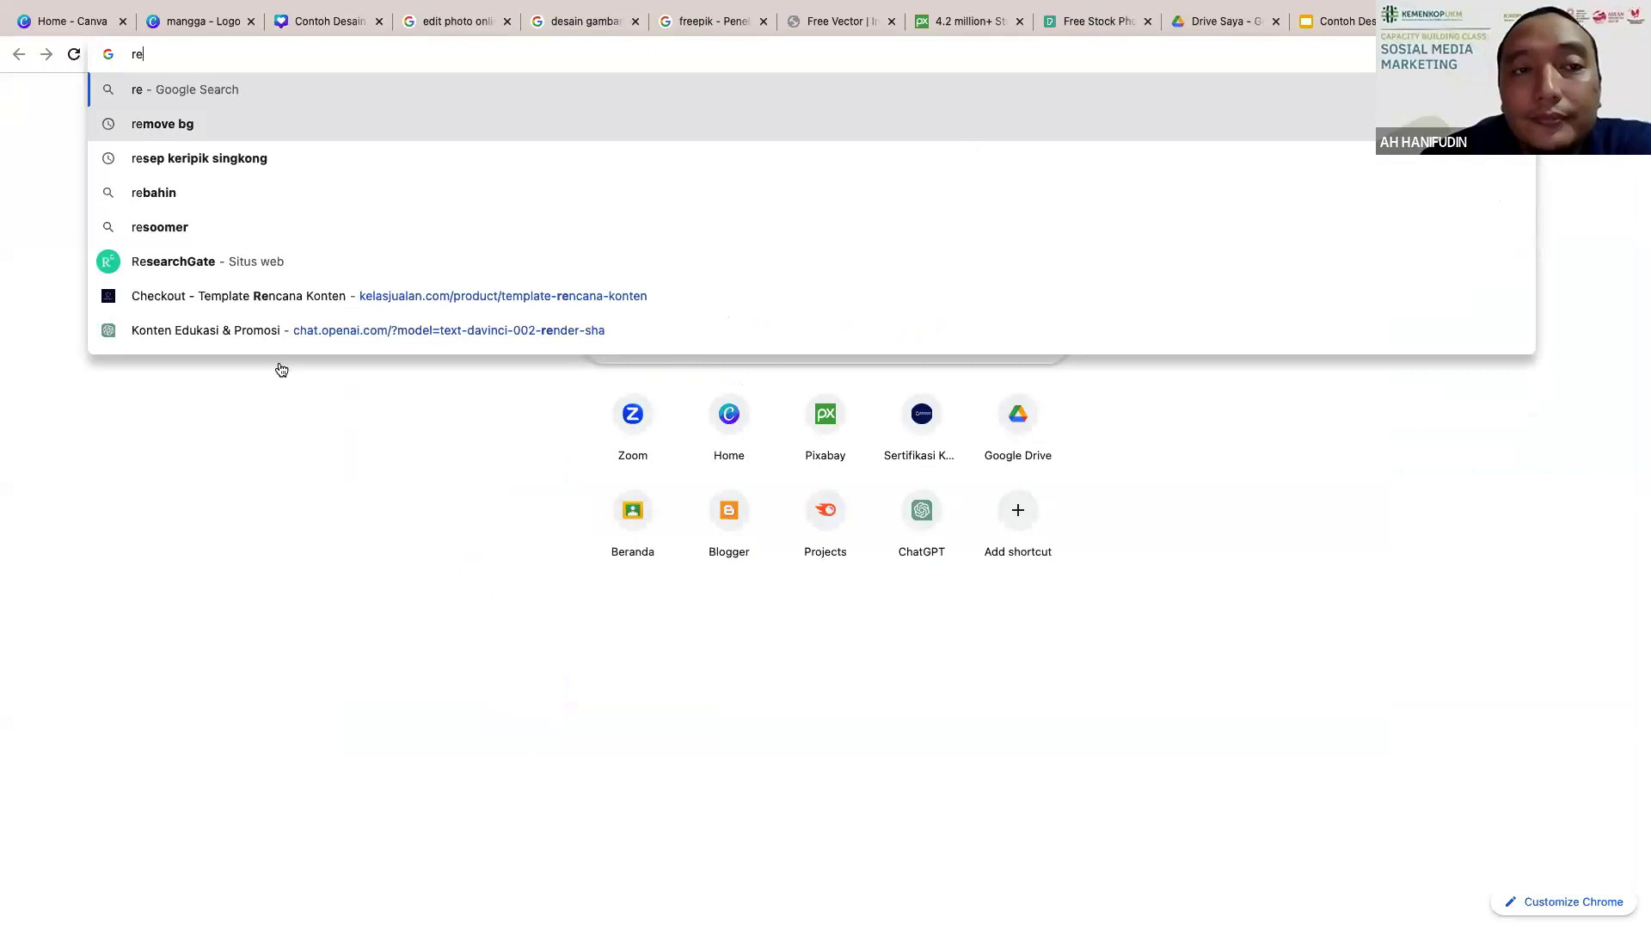
pyautogui.press('Down')
pyautogui.press('Return')
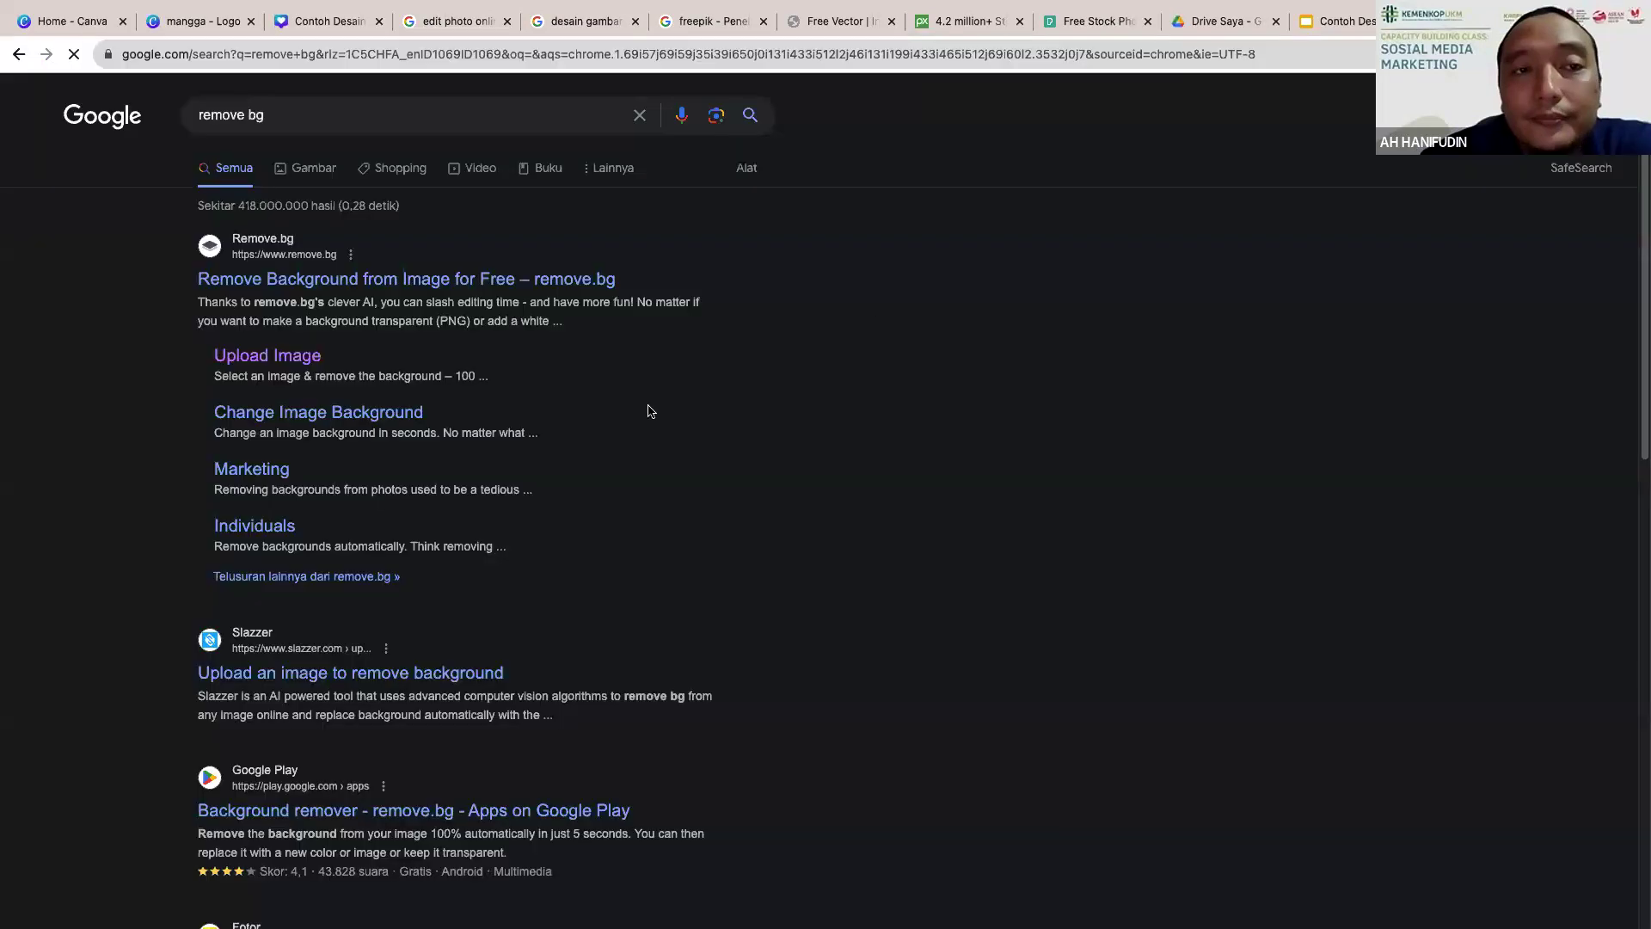
pyautogui.hotkey('alt', 'Left')
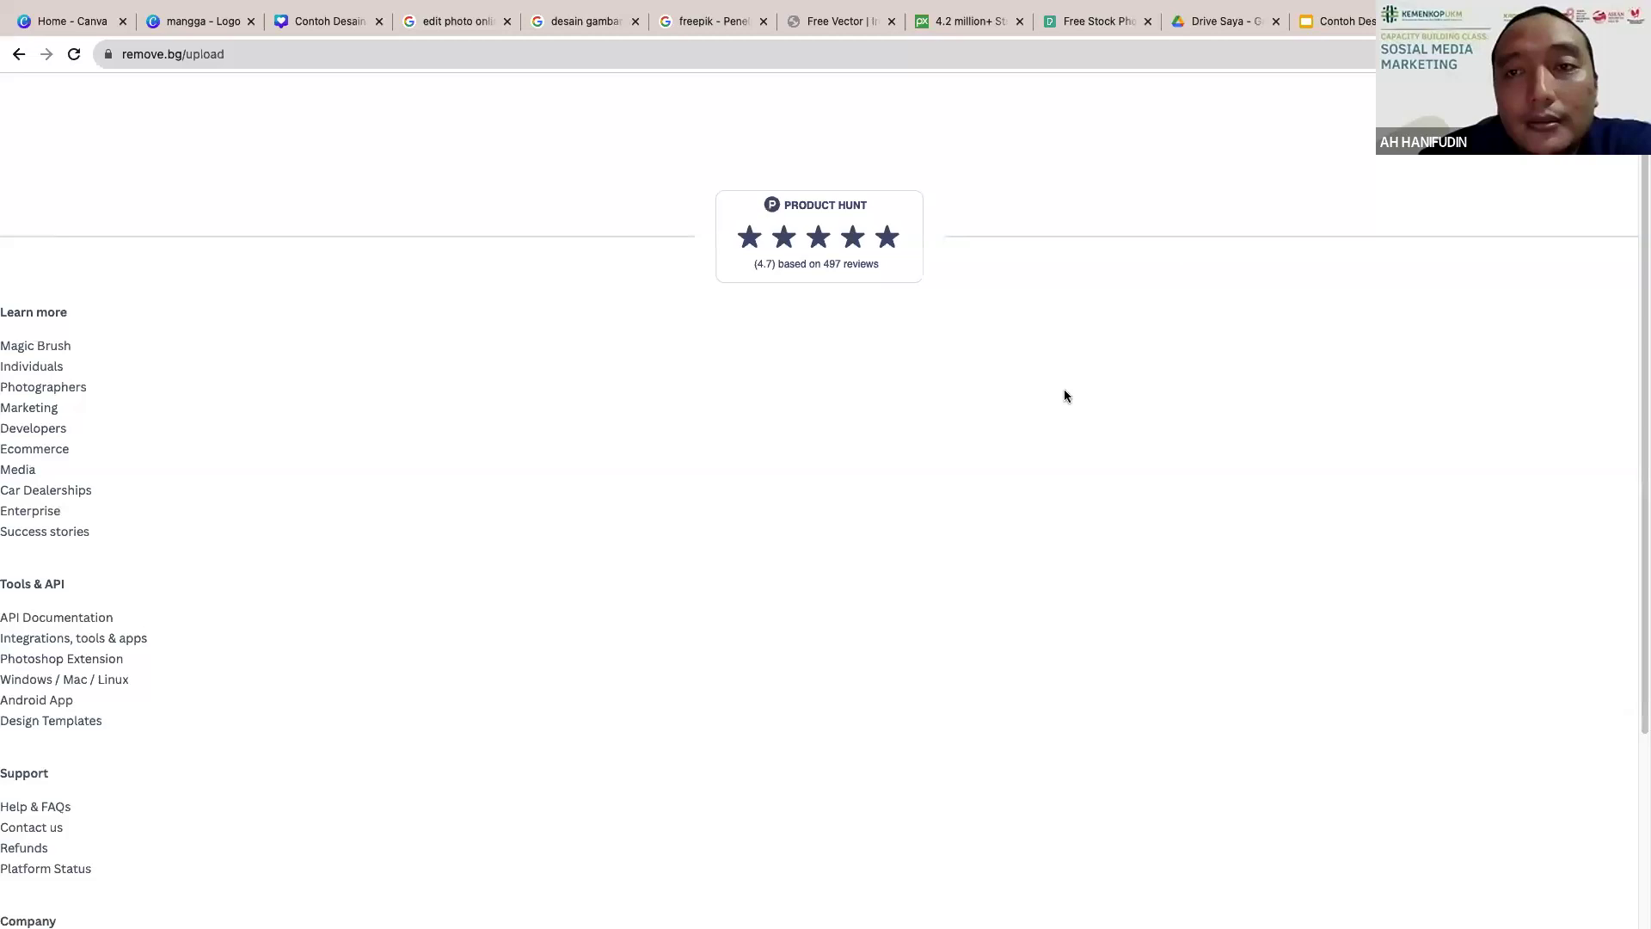
# Step: Upload the doctor illustration to remove.bg and download the background-free result at the 500 × 500 preview size
pyautogui.click(791, 560)
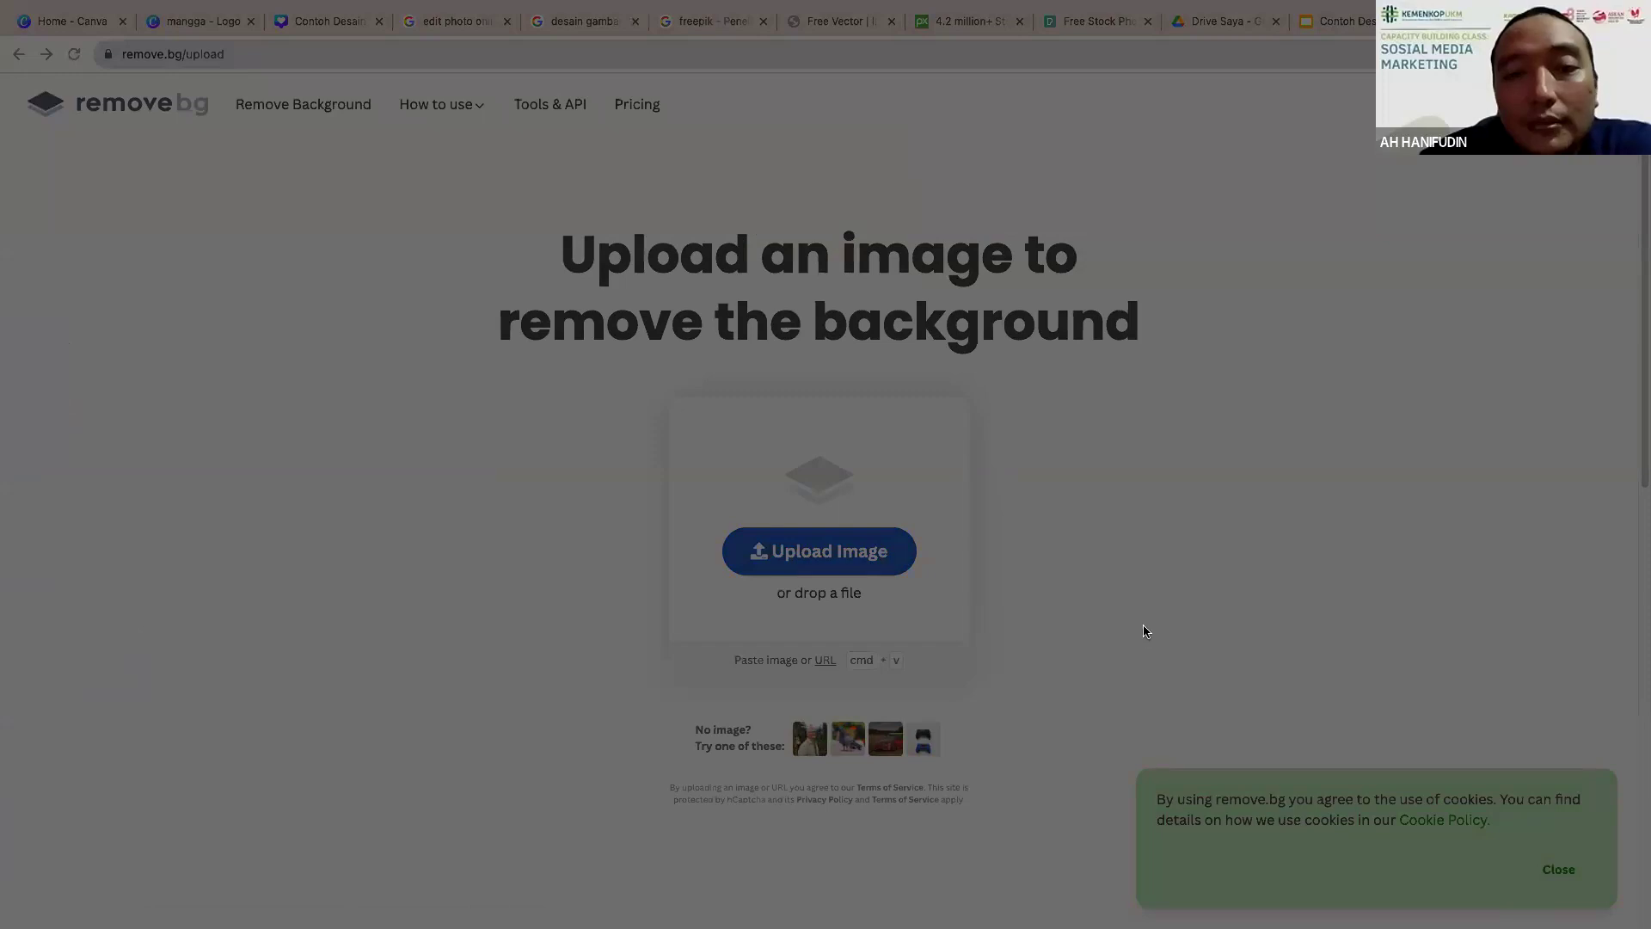
pyautogui.click(1005, 469)
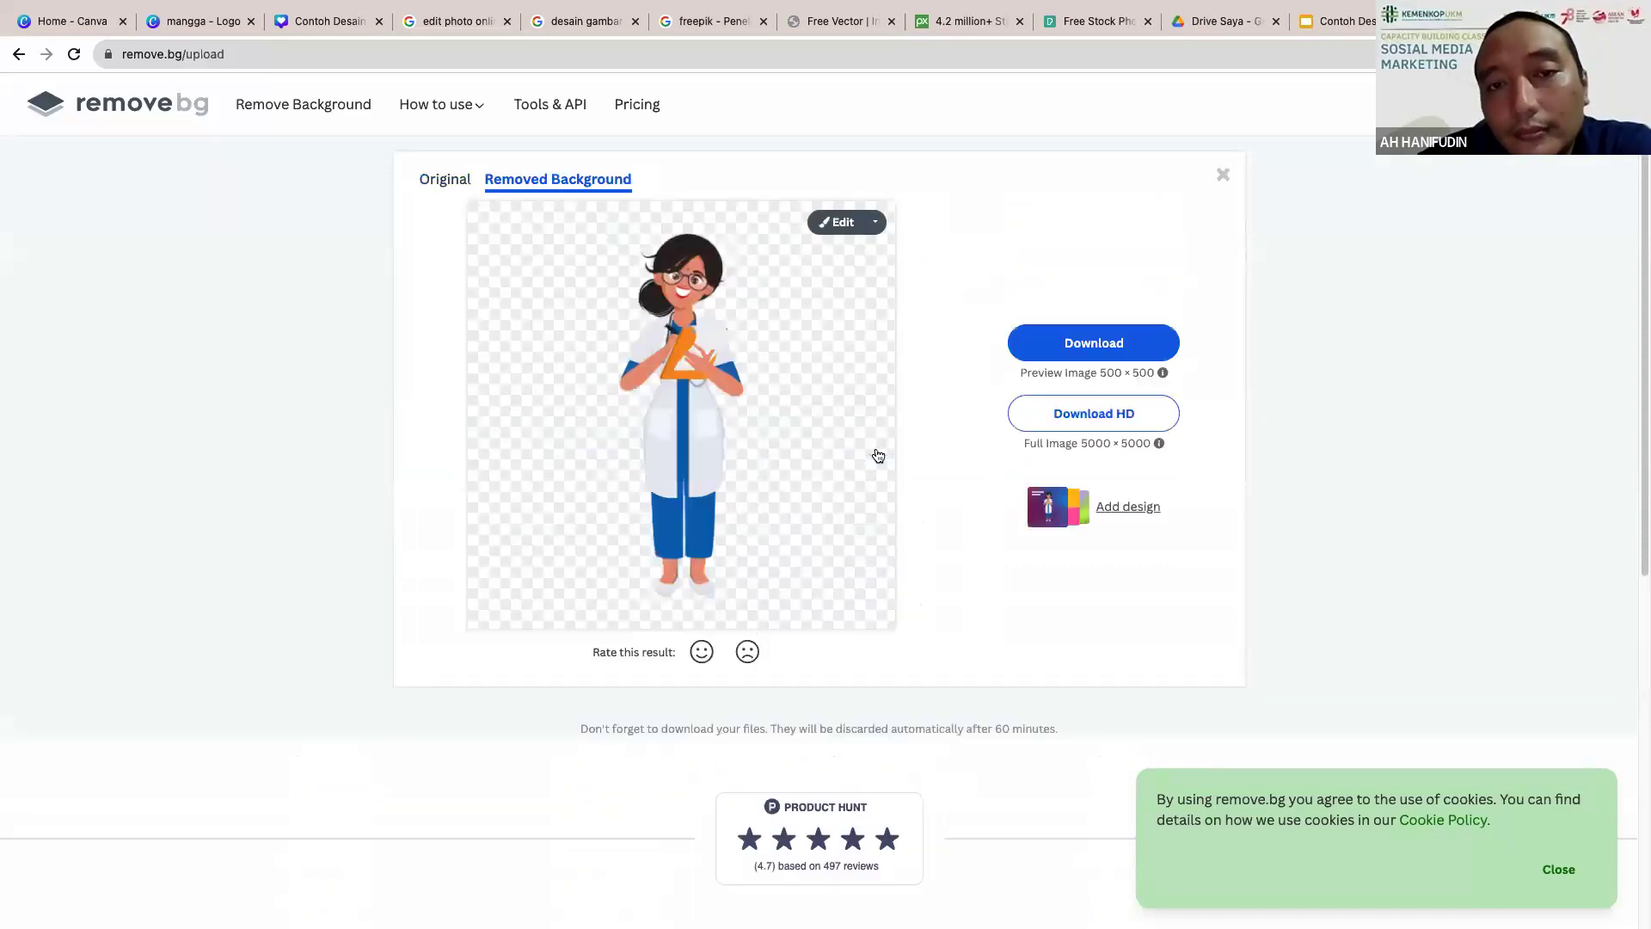
pyautogui.click(1090, 346)
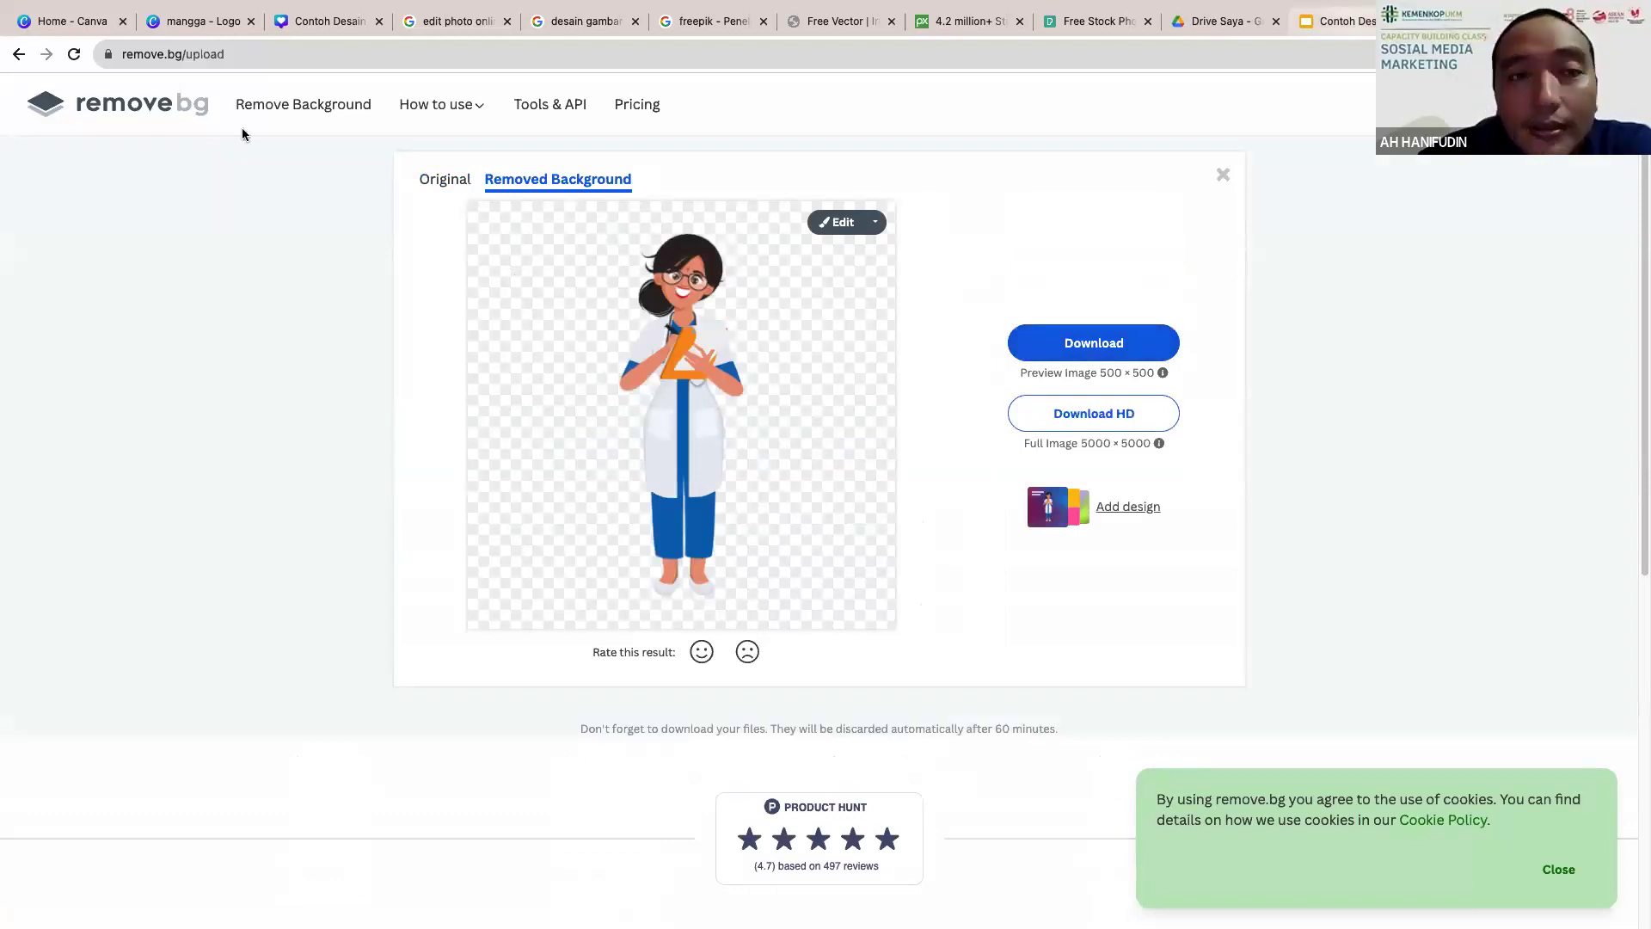
# Step: Switch to the Google Slides presentation, replace slide 1's doctor image with the background-free version, and shrink it within the left half
pyautogui.hotkey('ctrl', 'shift', 'Tab')
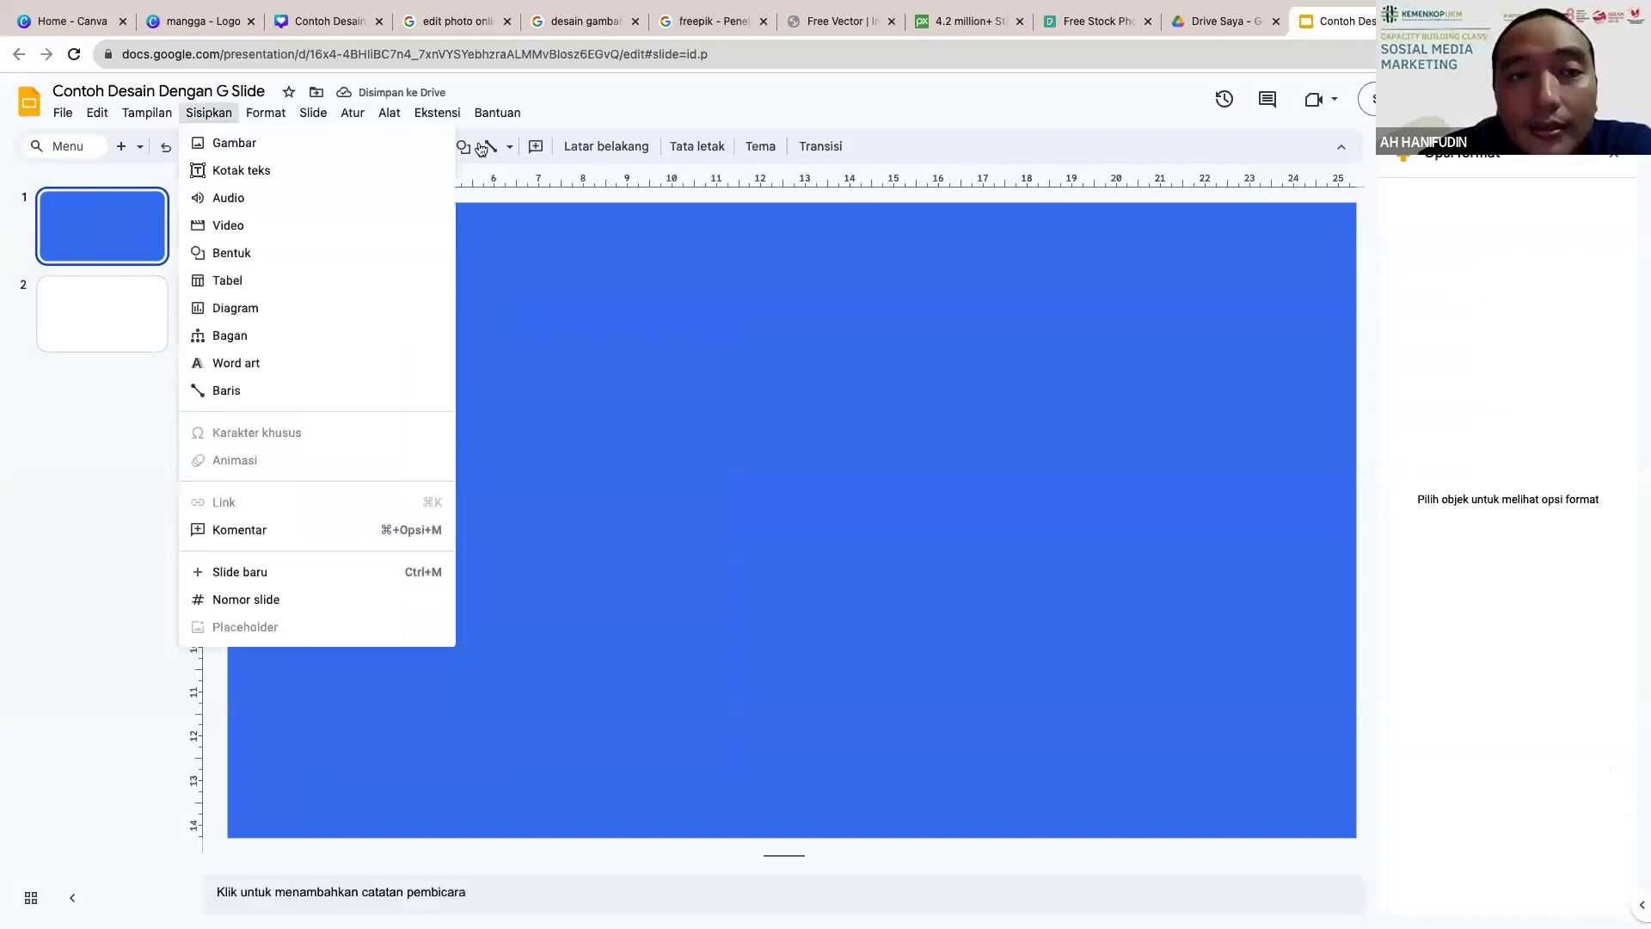
pyautogui.click(482, 148)
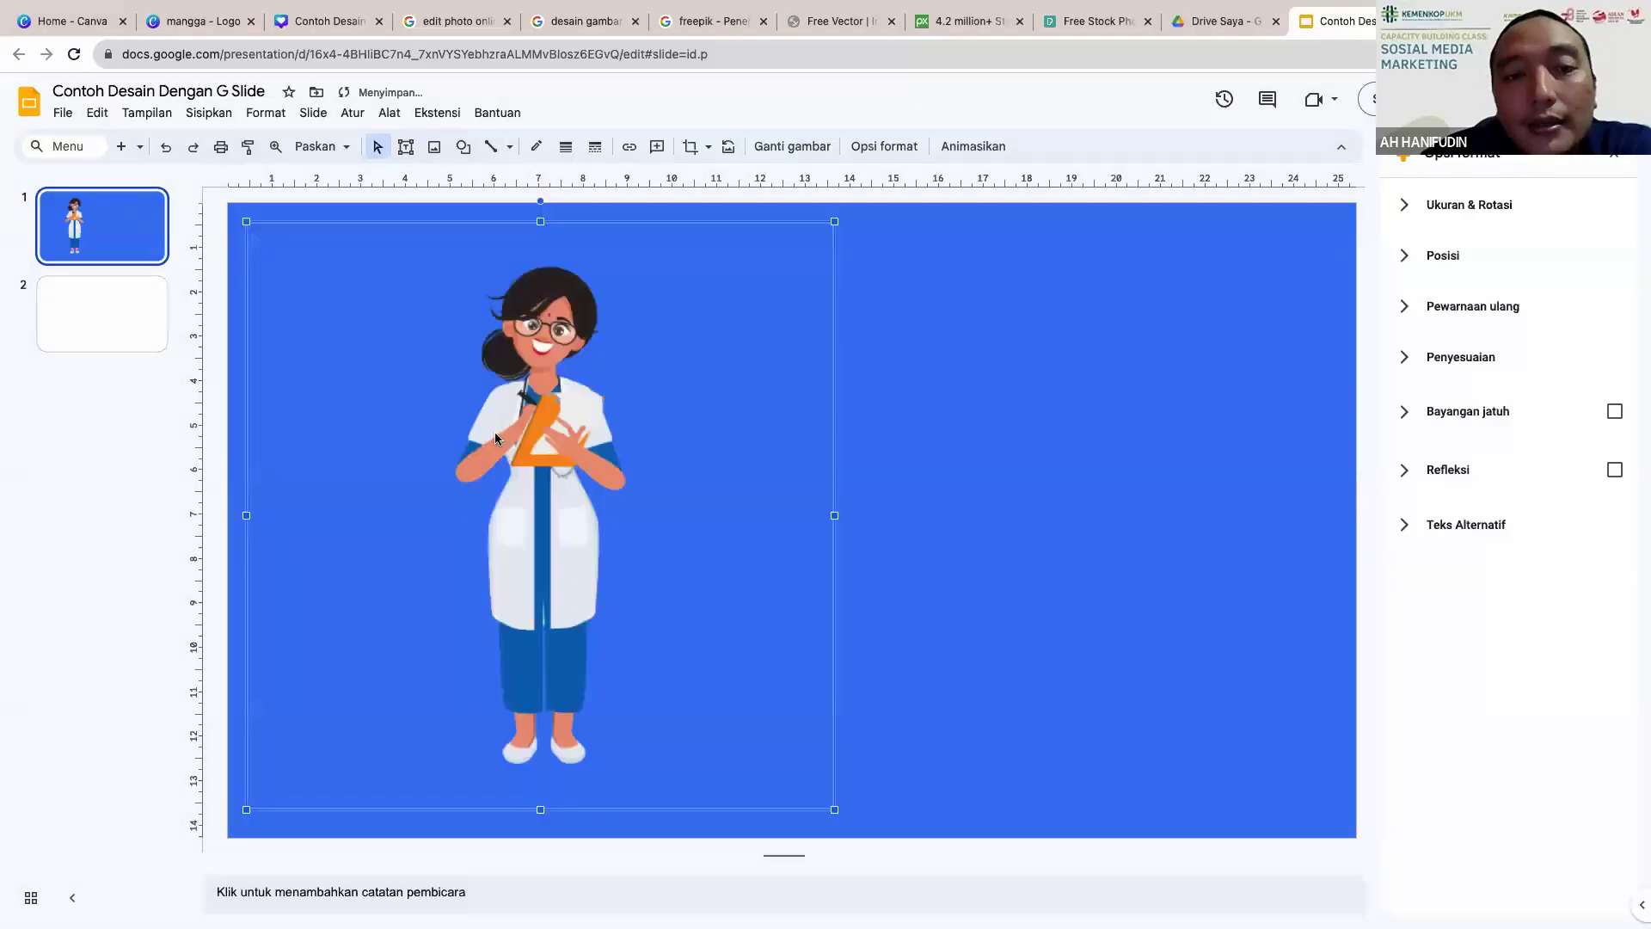
pyautogui.moveTo(507, 430); pyautogui.dragTo(522, 421)
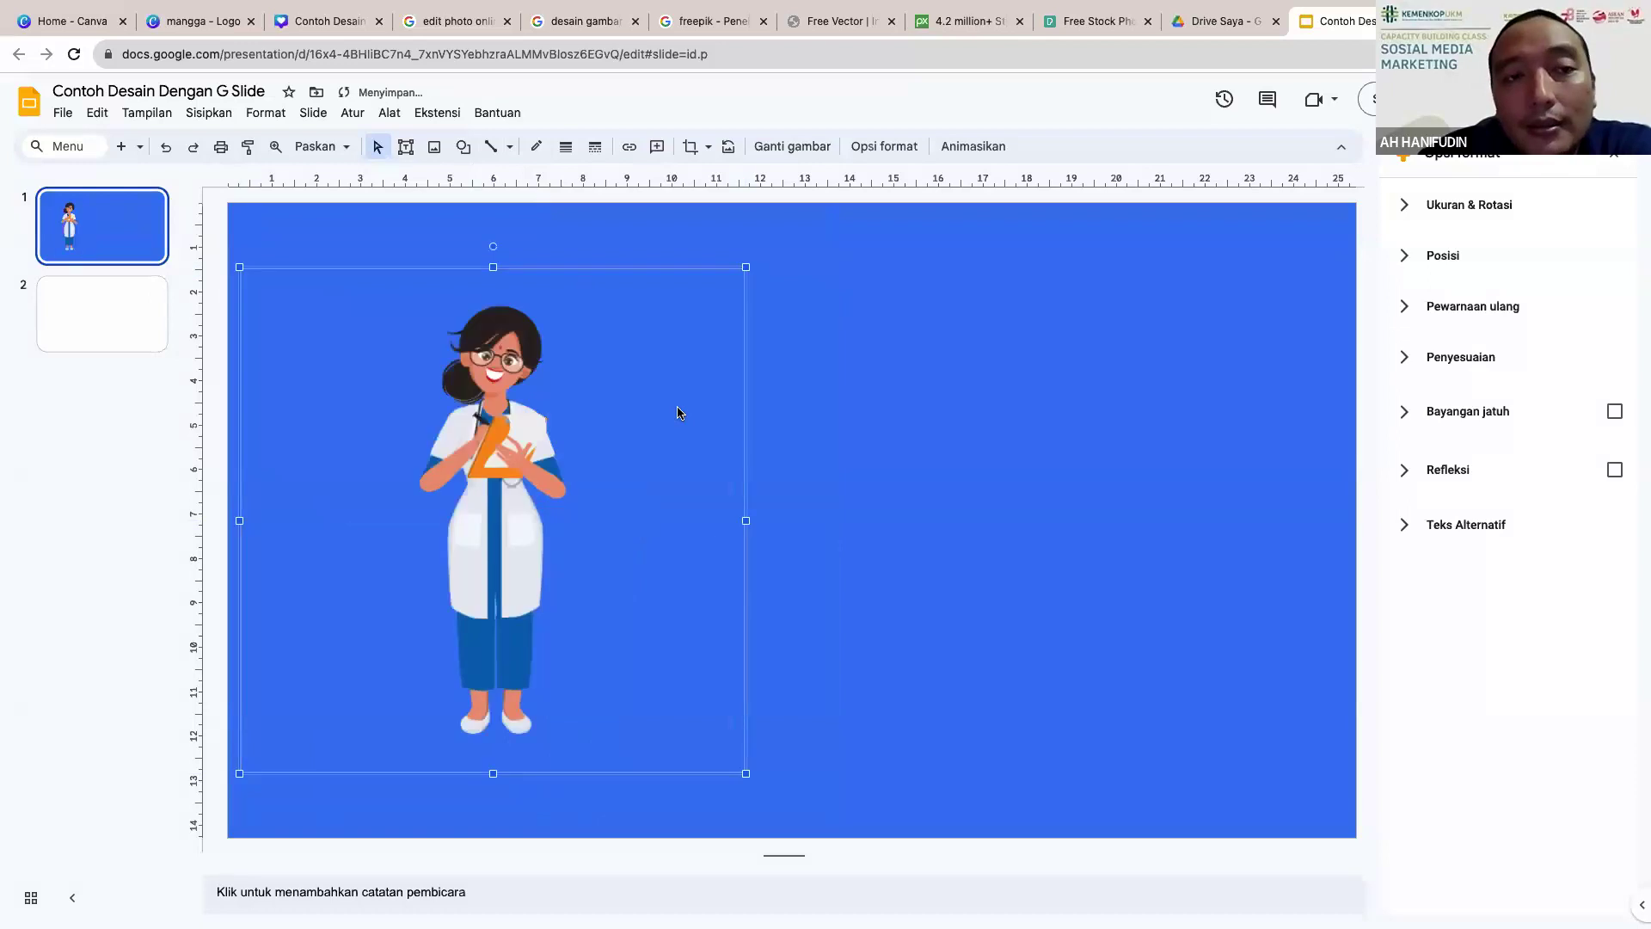
pyautogui.click(815, 394)
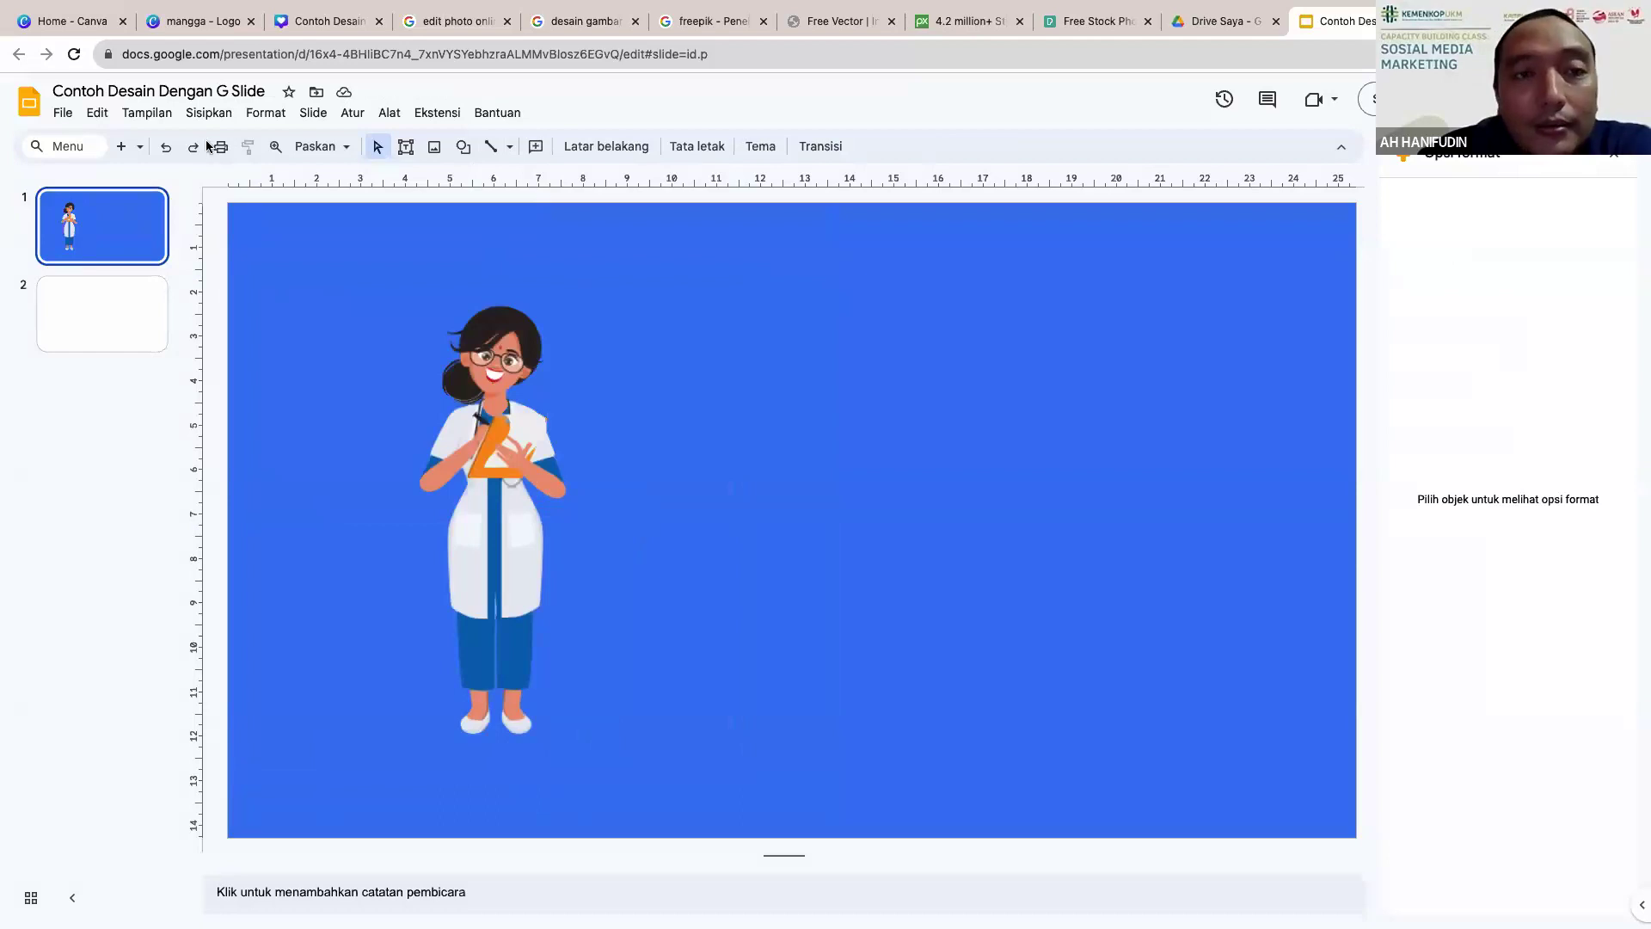
pyautogui.hotkey('ctrl', 'a')
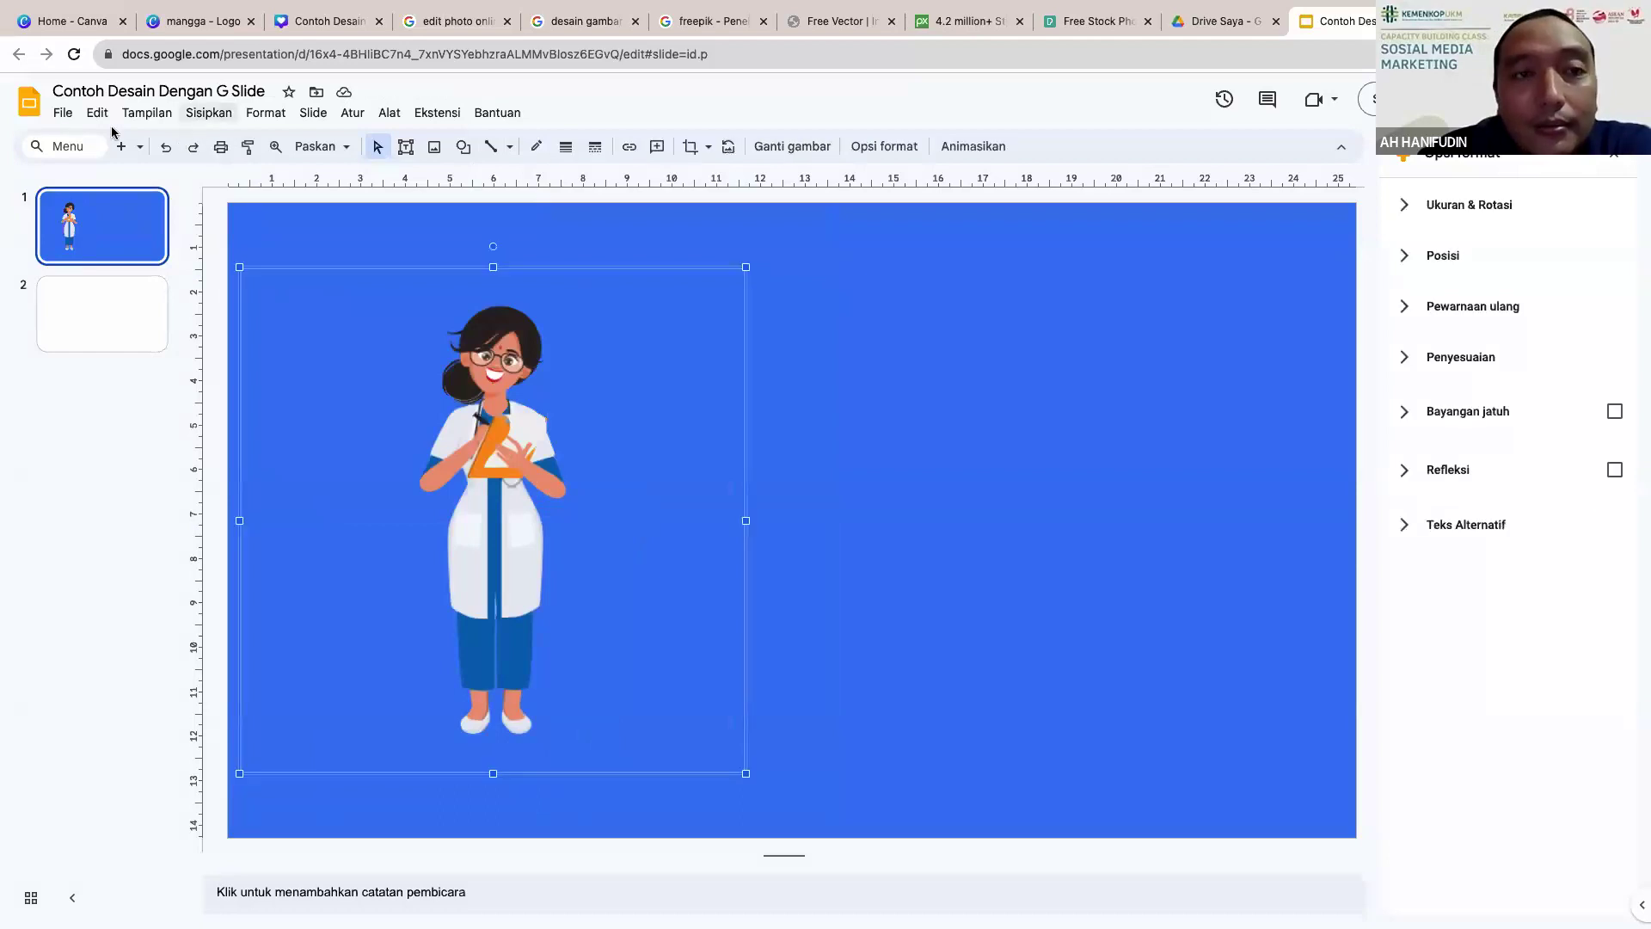
pyautogui.click(212, 114)
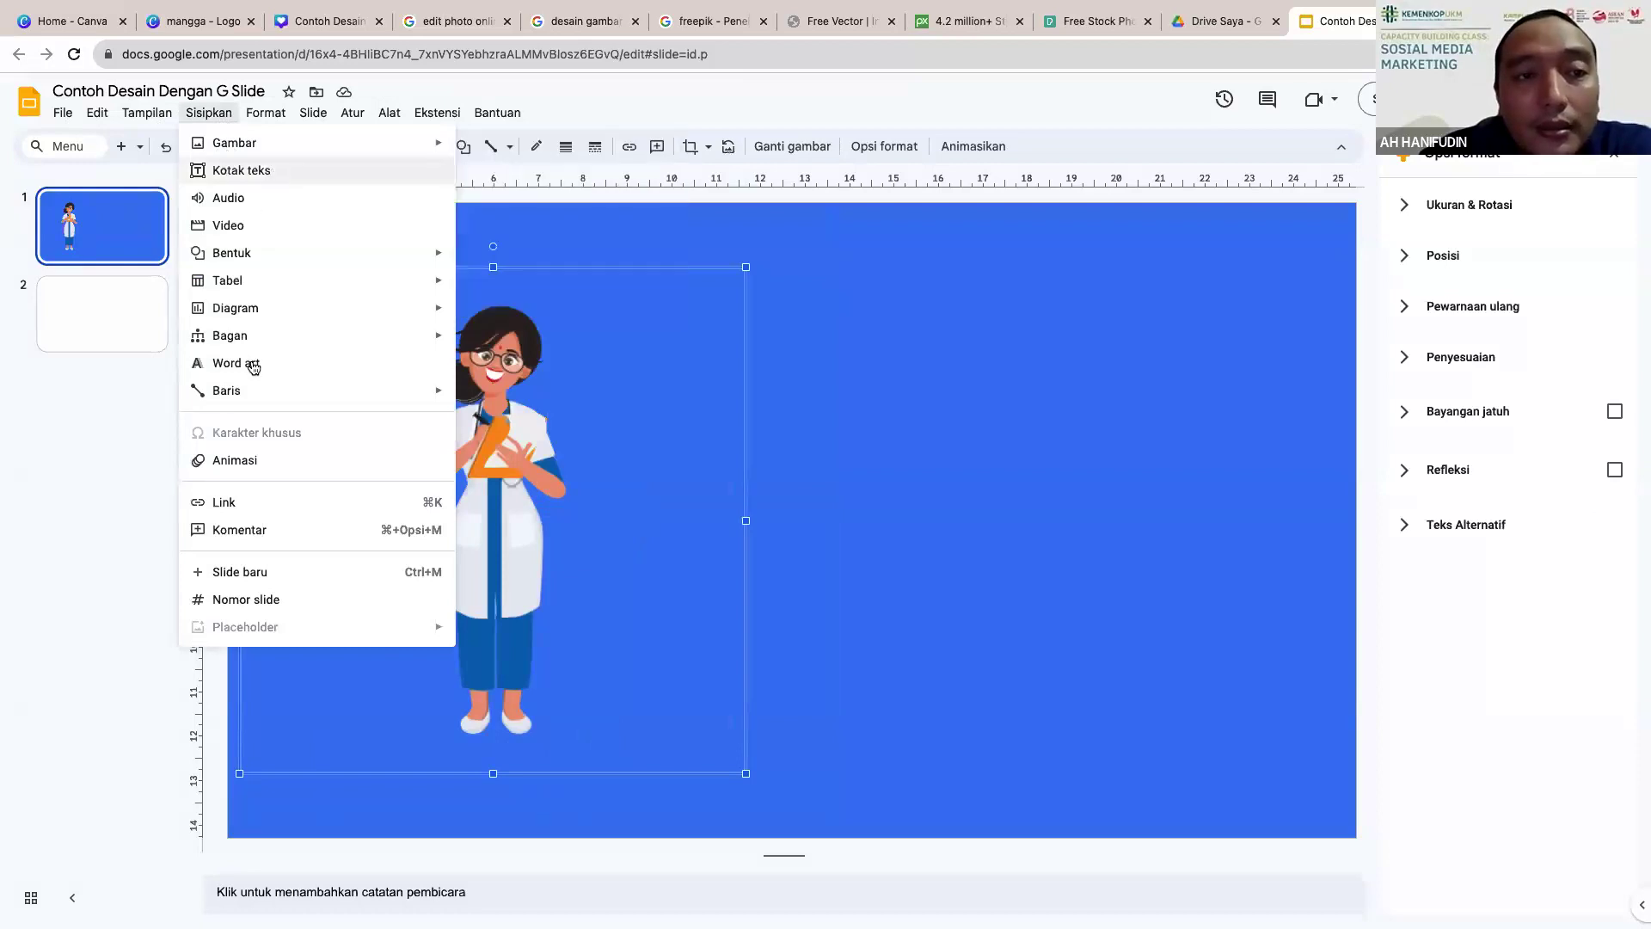
pyautogui.press('Return')
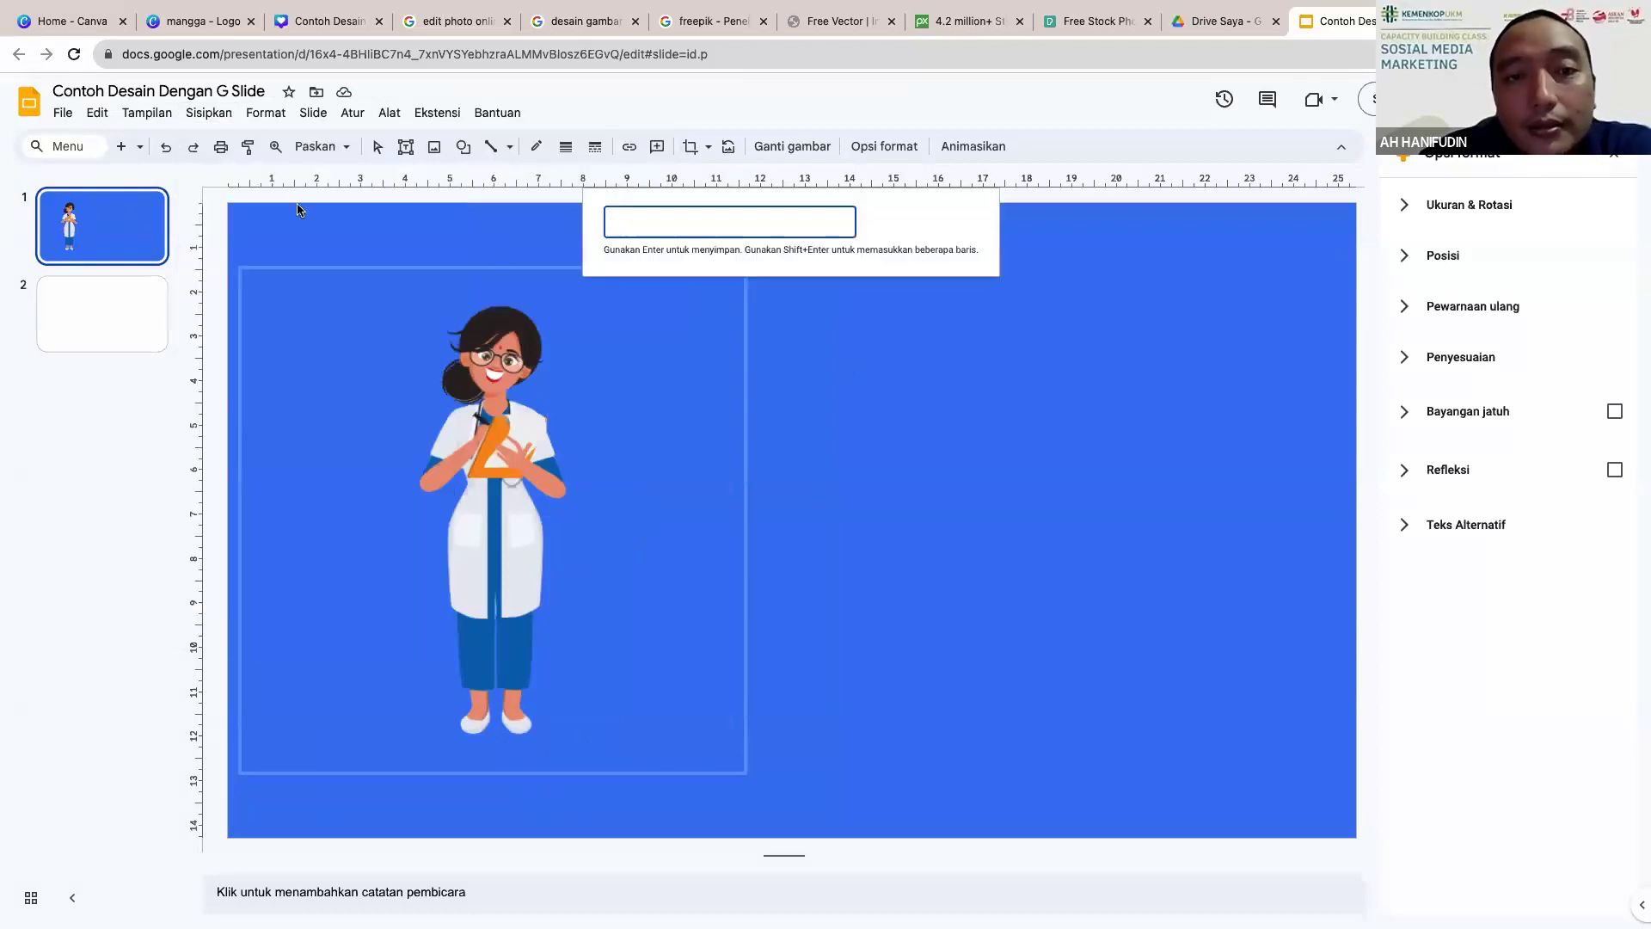
pyautogui.press('Escape')
# Step: Insert a text box in the right half of slide 1 and enter "Selamat Hari Perawat Nasional"
pyautogui.click(210, 113)
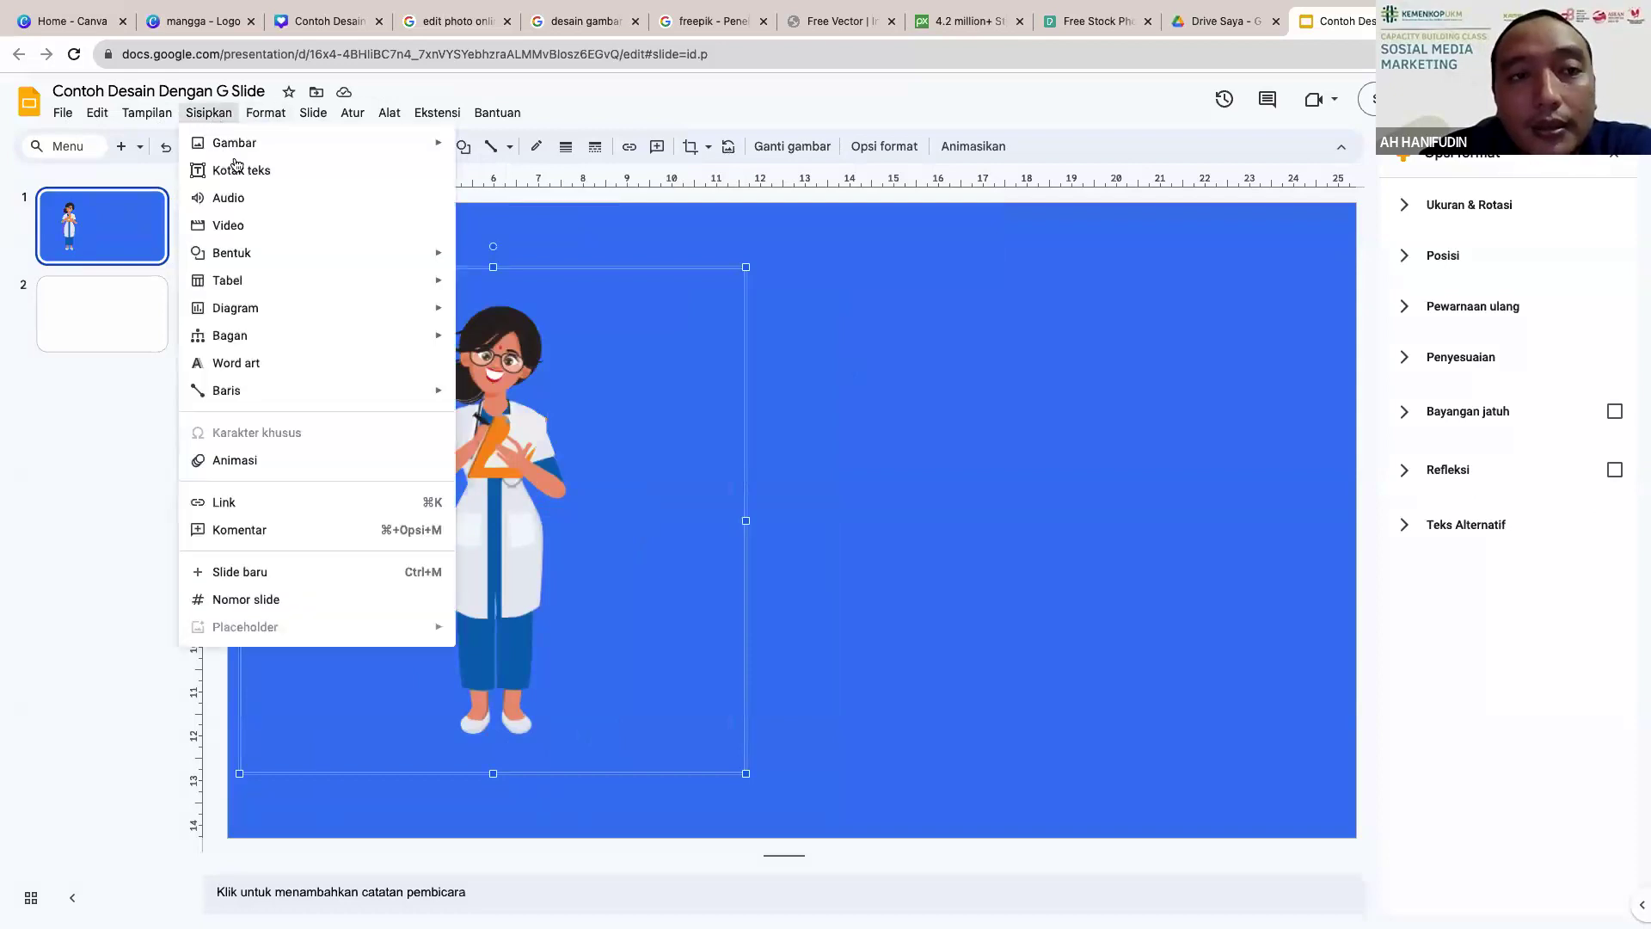
pyautogui.click(241, 174)
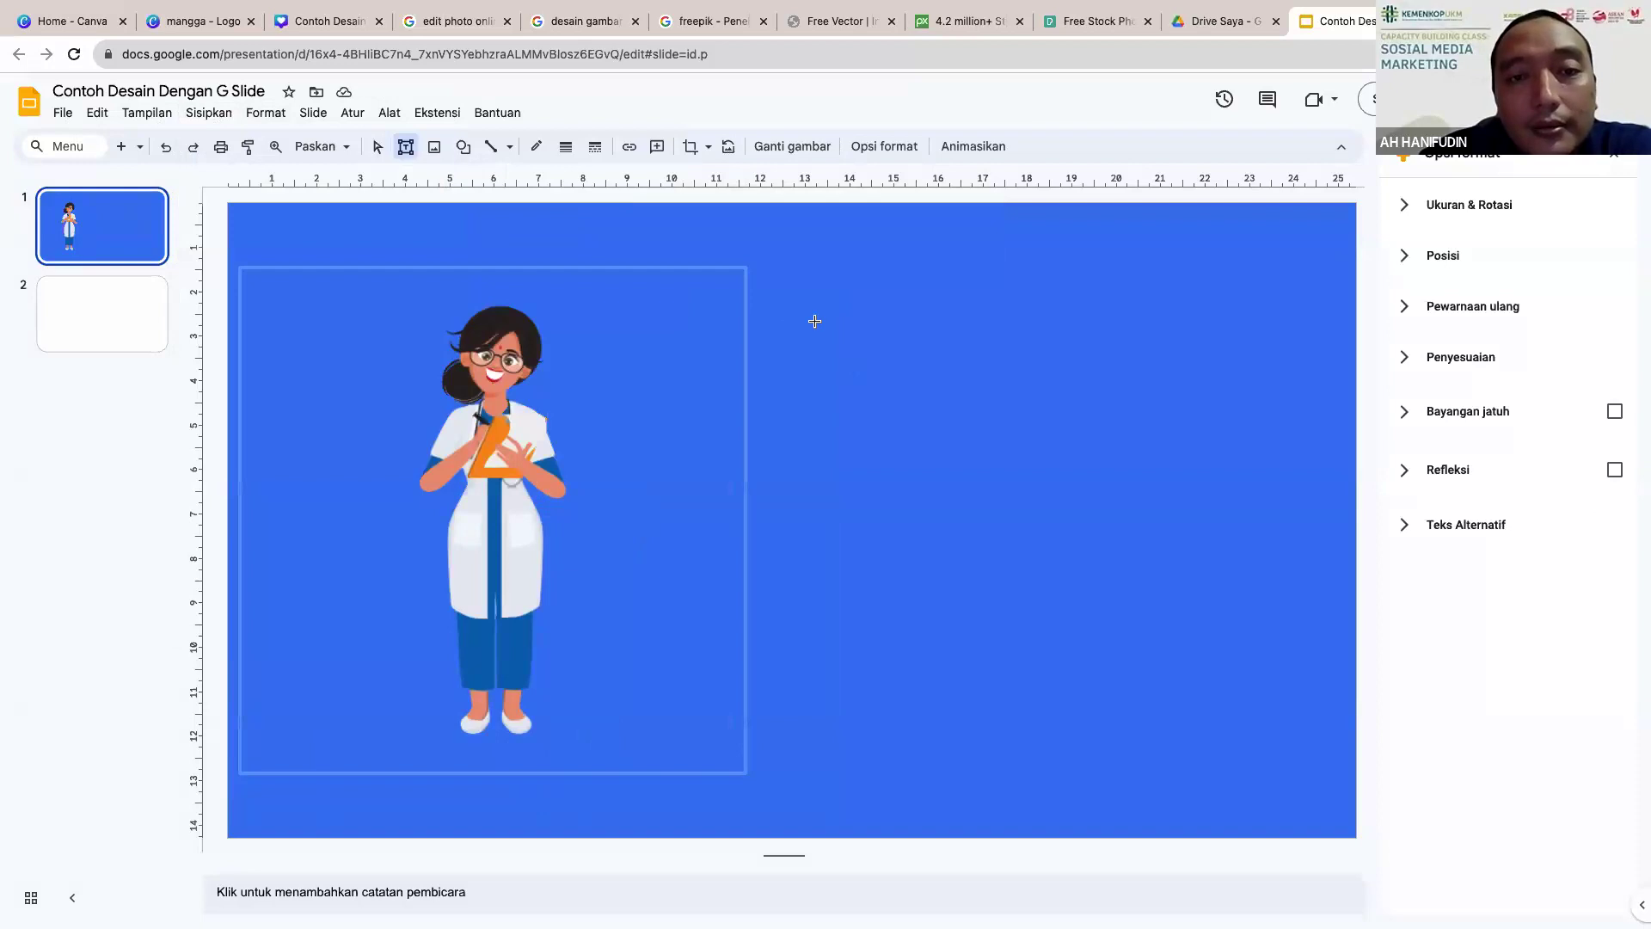
pyautogui.moveTo(817, 325); pyautogui.dragTo(843, 371)
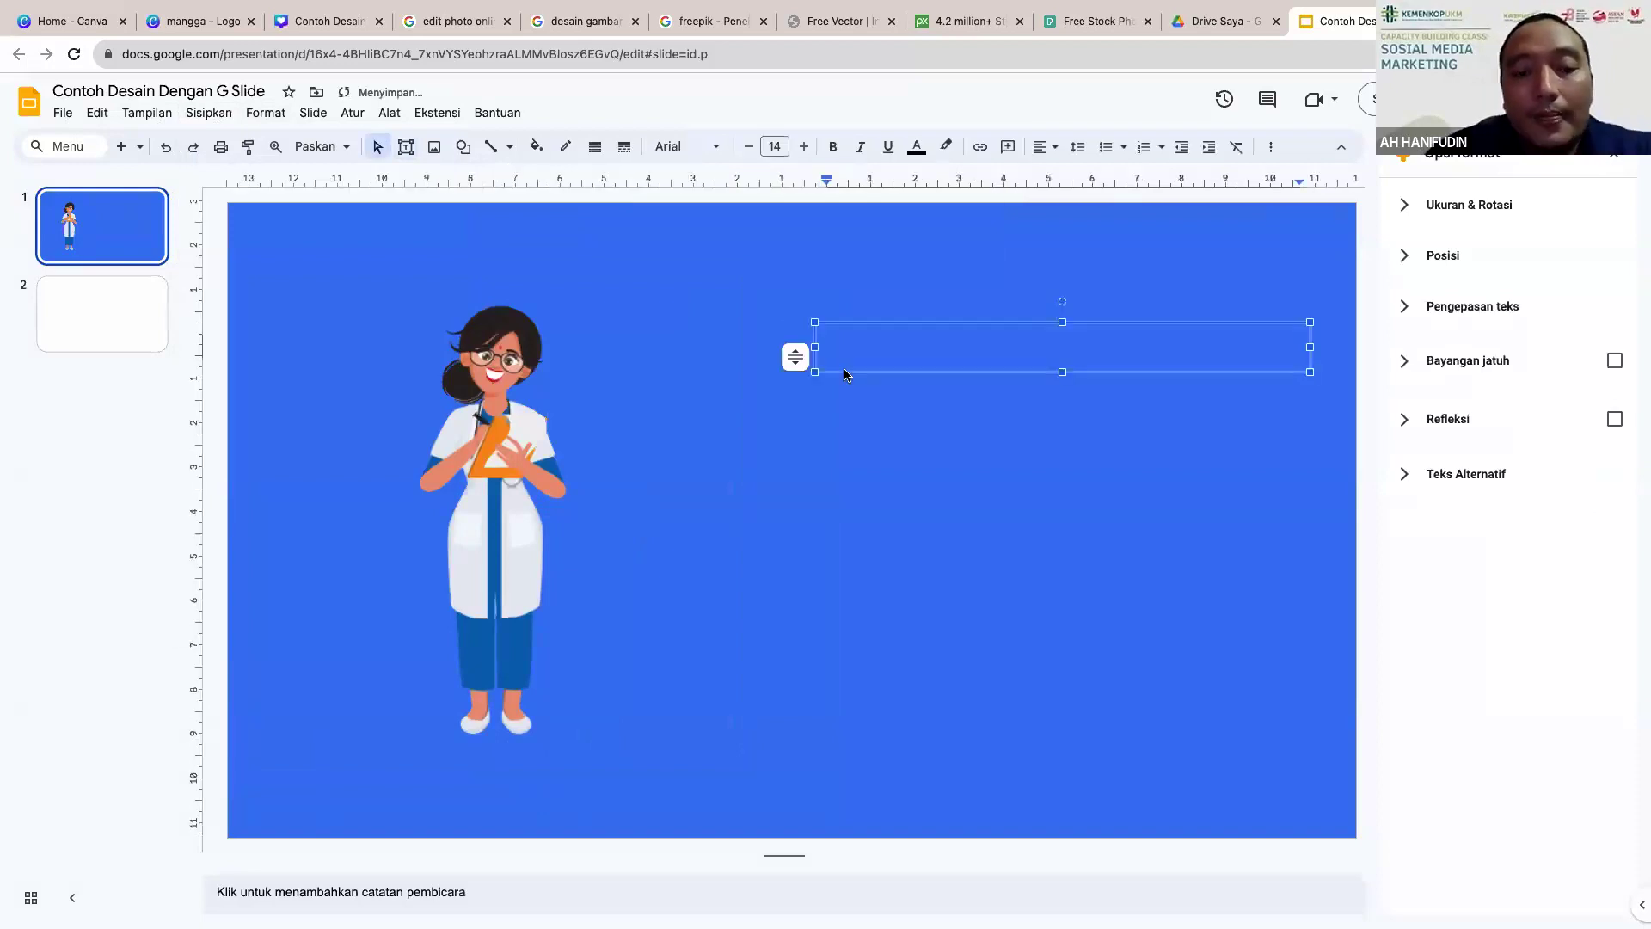
pyautogui.write('SElamat')
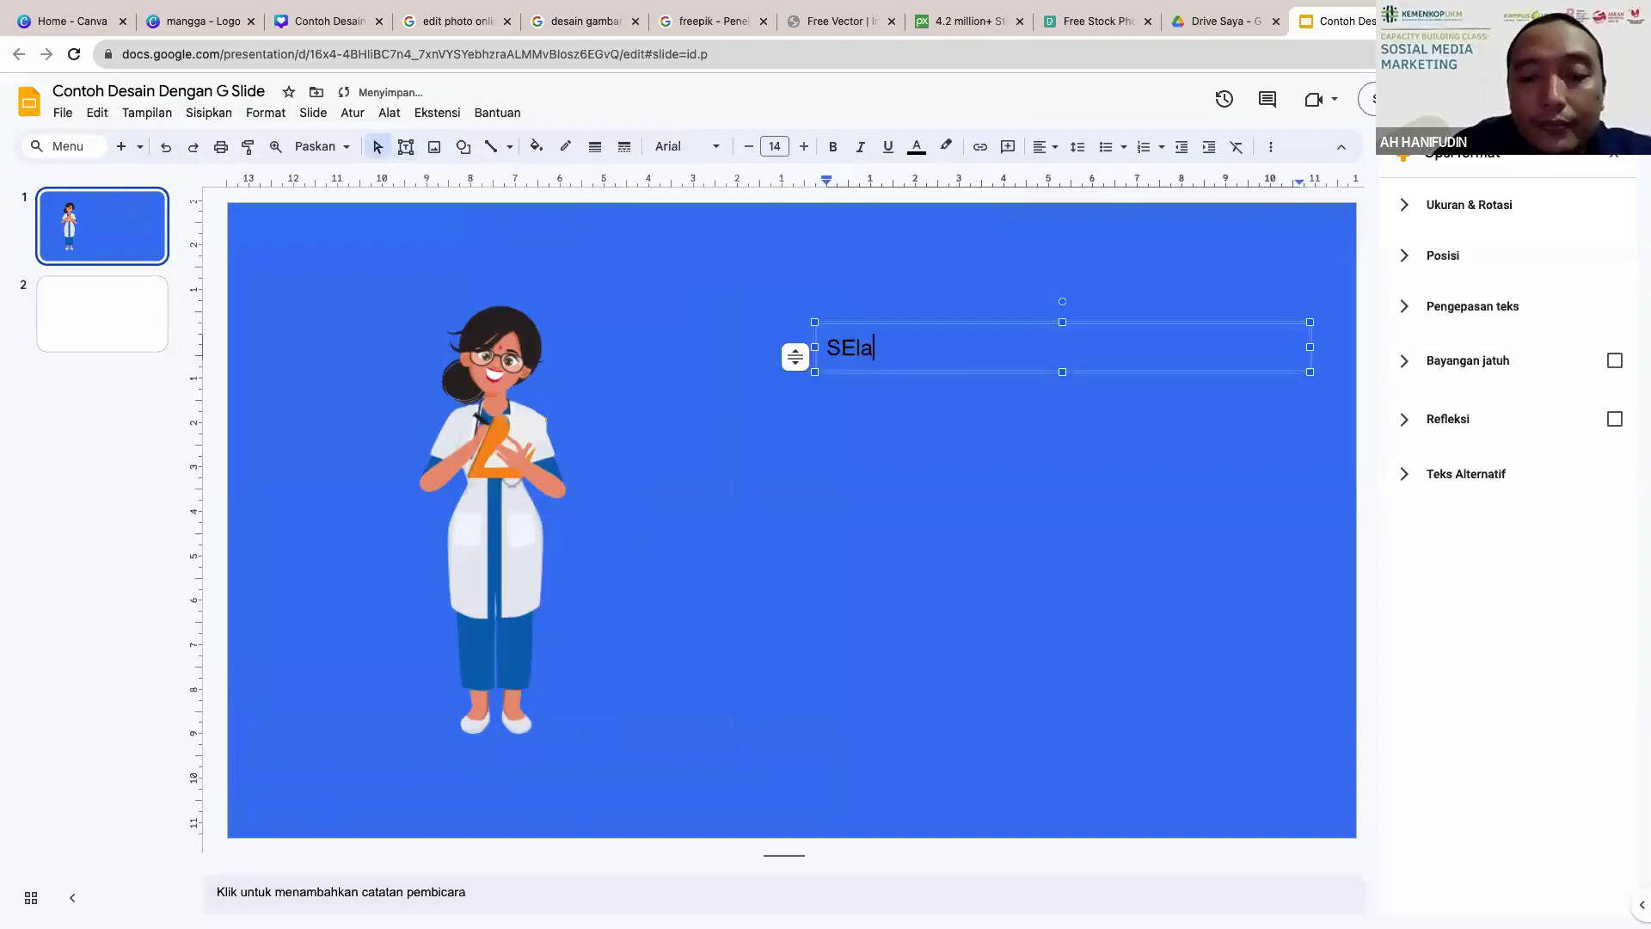
pyautogui.press('BackSpace')
pyautogui.press('BackSpace')
pyautogui.press('BackSpace')
pyautogui.press('BackSpace')
pyautogui.press('BackSpace')
pyautogui.press('BackSpace')
pyautogui.press('BackSpace')
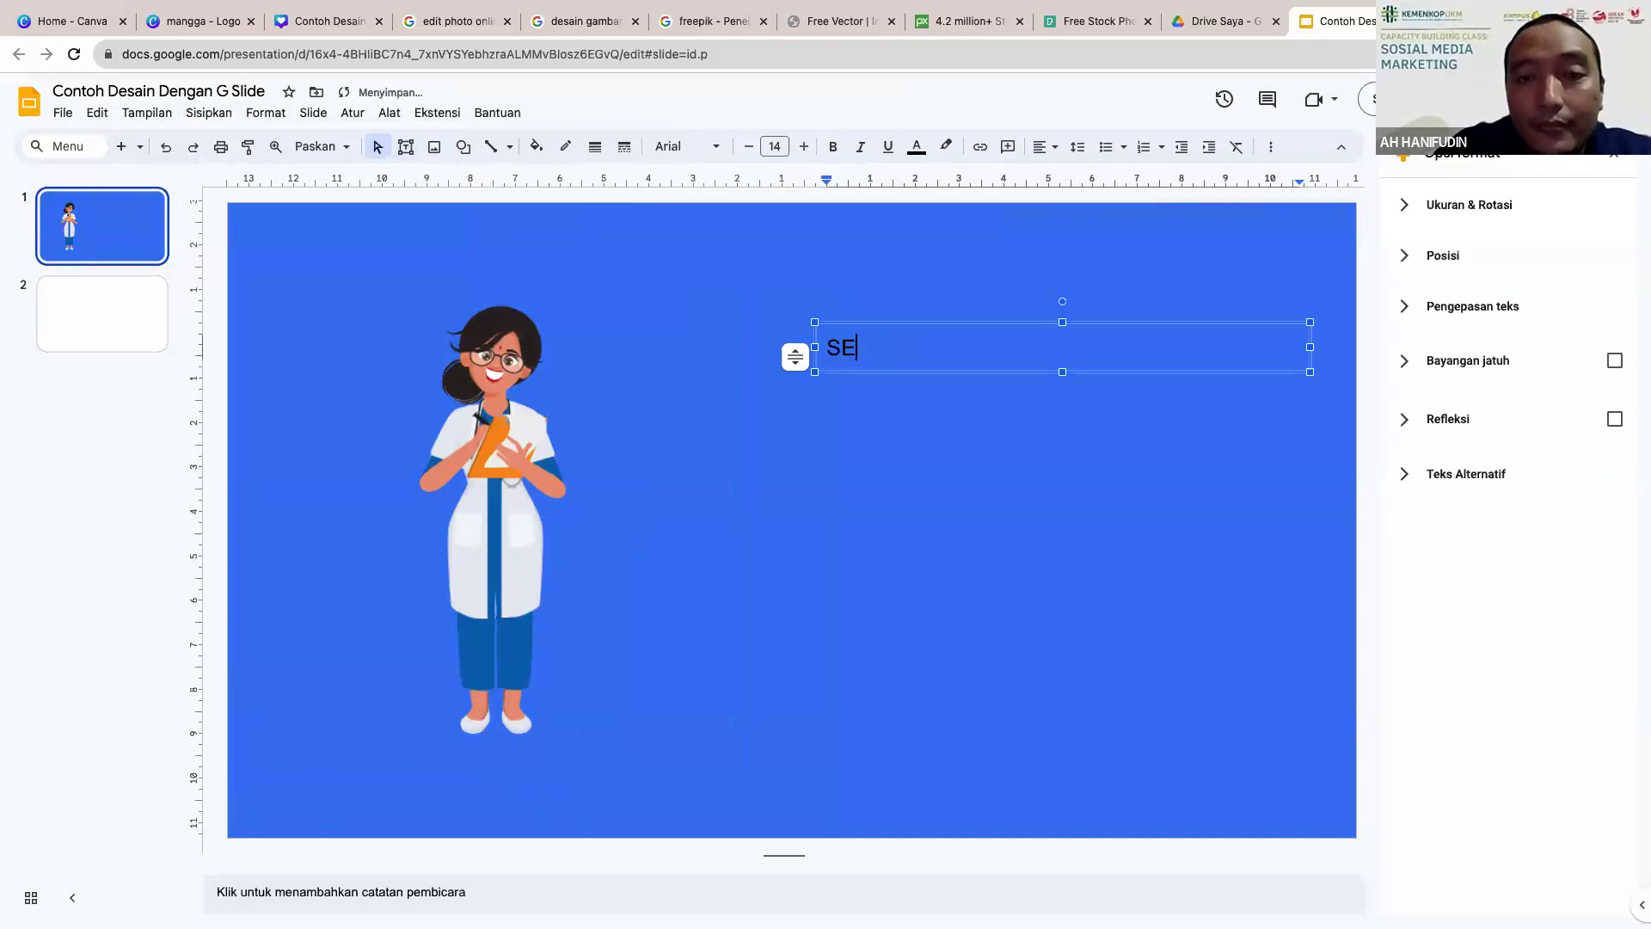
pyautogui.write('elamat Hari Perawa')
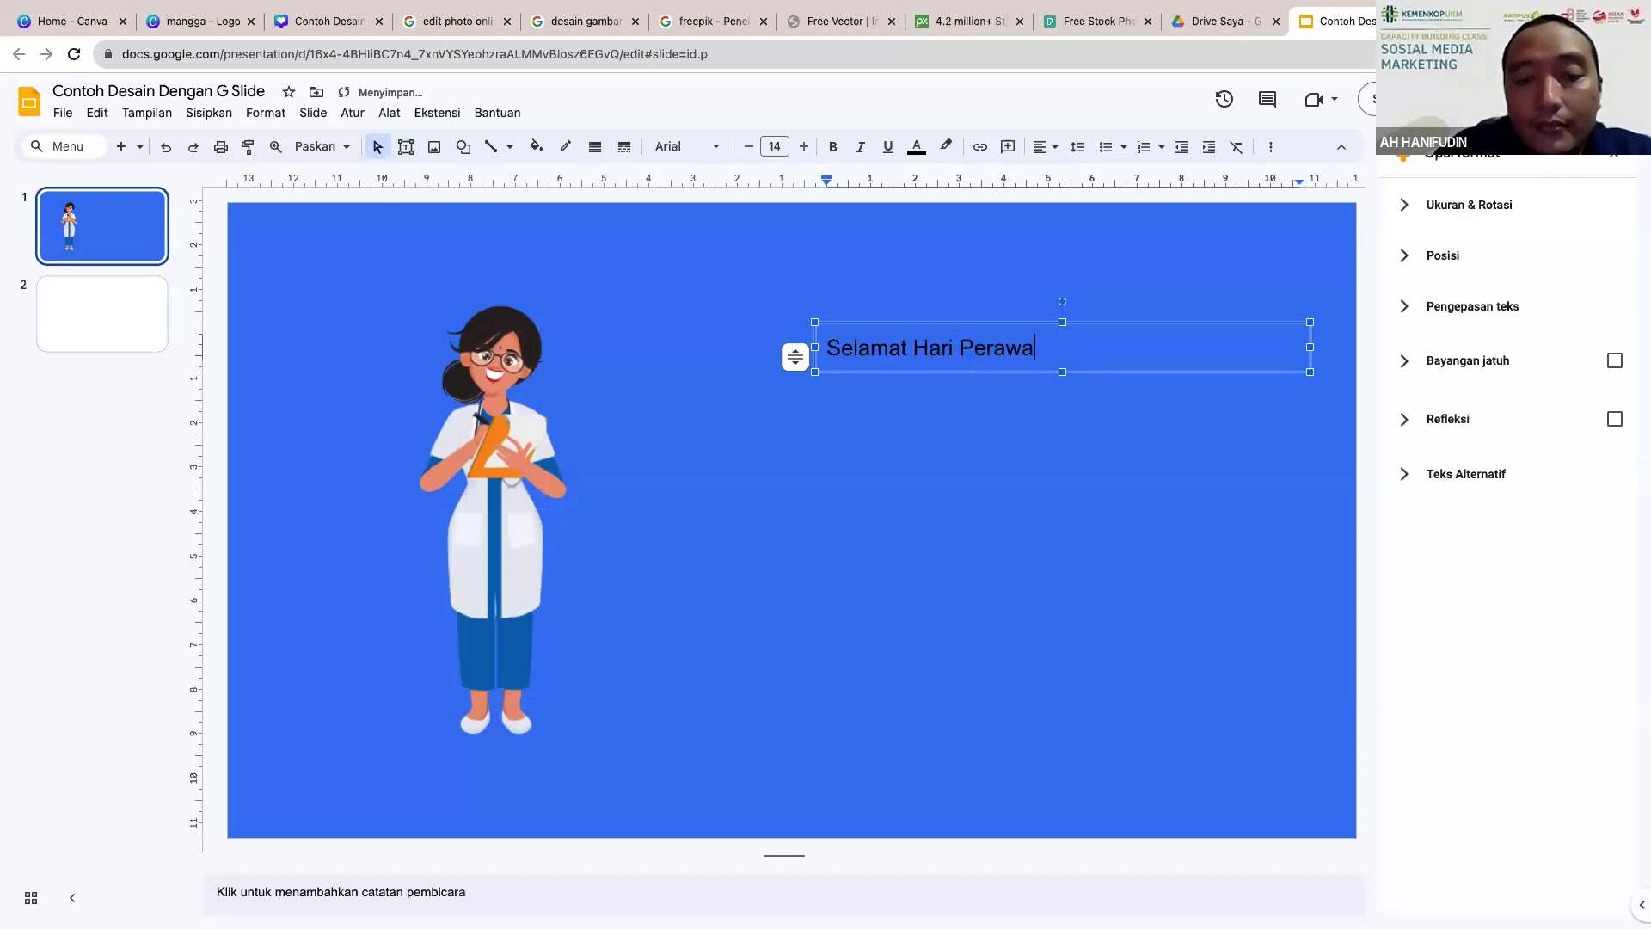
pyautogui.write('t Nasional')
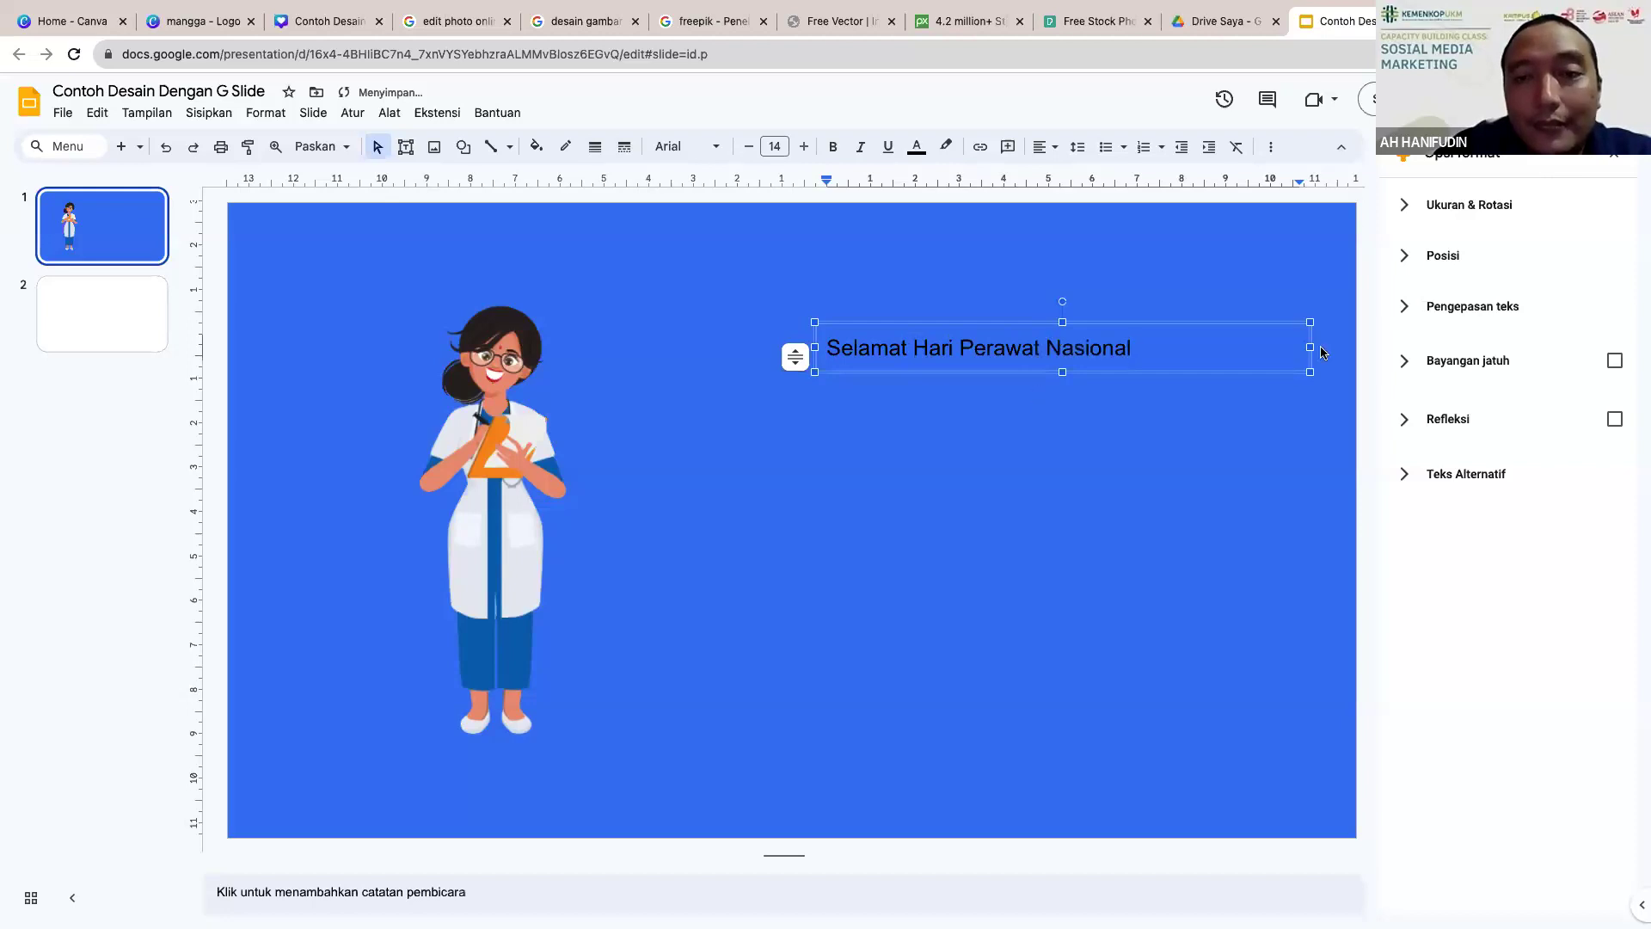
# Step: Narrow the greeting text box to fit its single line and move it close beside the doctor
pyautogui.press('Escape')
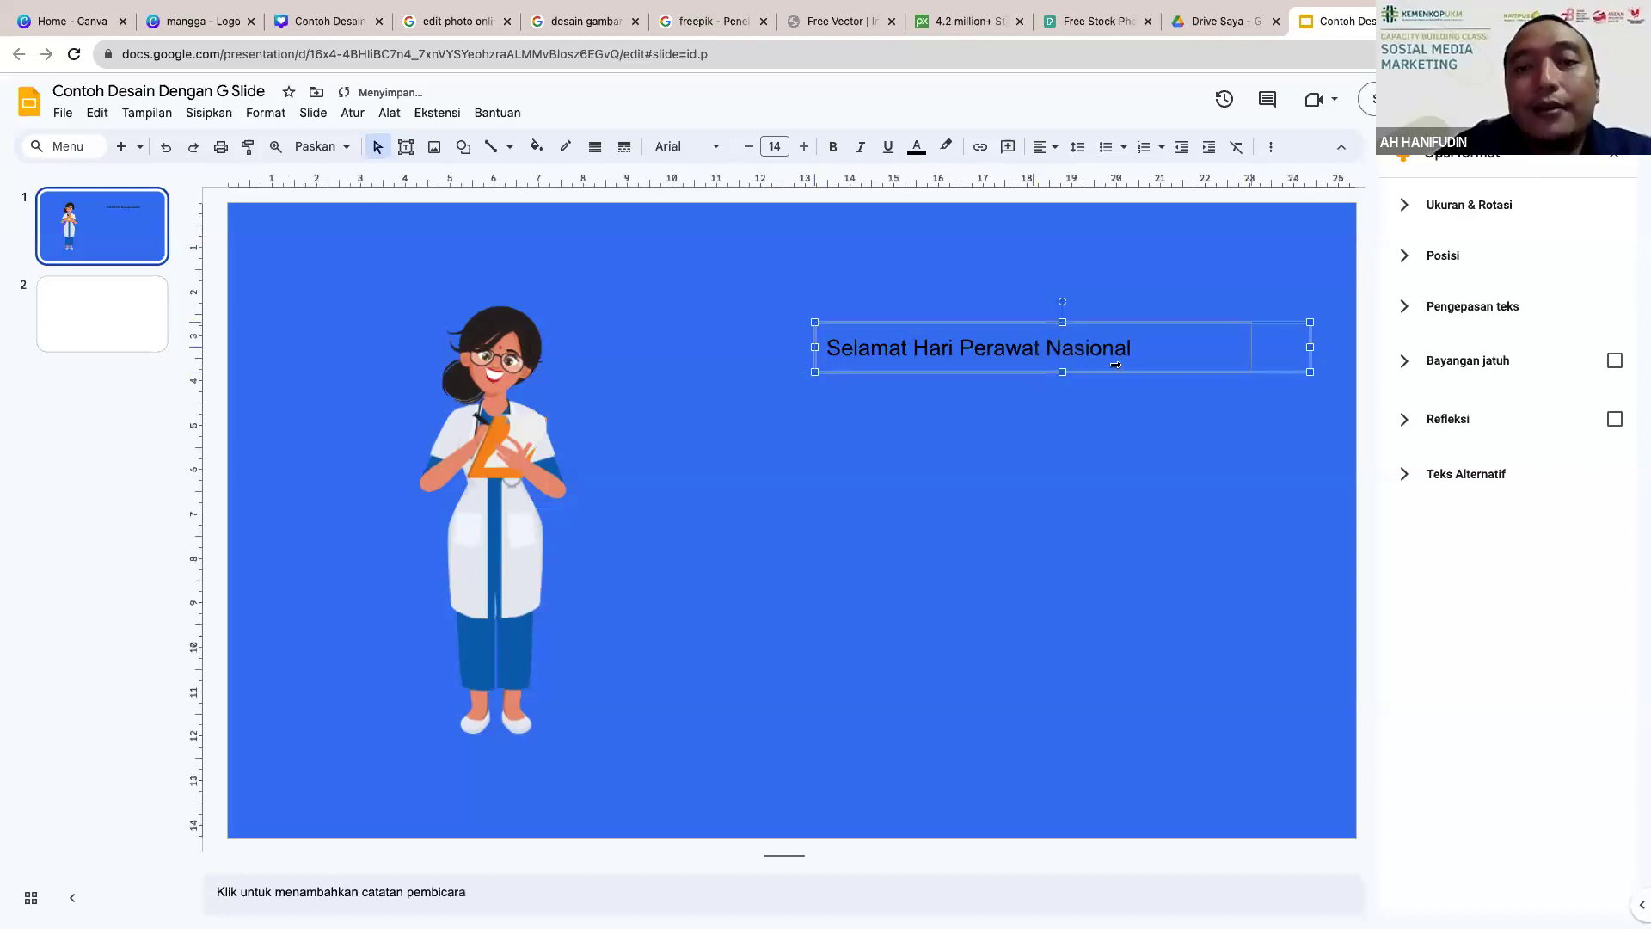
pyautogui.moveTo(1136, 361)
pyautogui.mouseDown()
pyautogui.moveTo(1256, 349)
pyautogui.moveTo(1146, 358)
pyautogui.mouseUp()
pyautogui.moveTo(1048, 368); pyautogui.dragTo(866, 434)
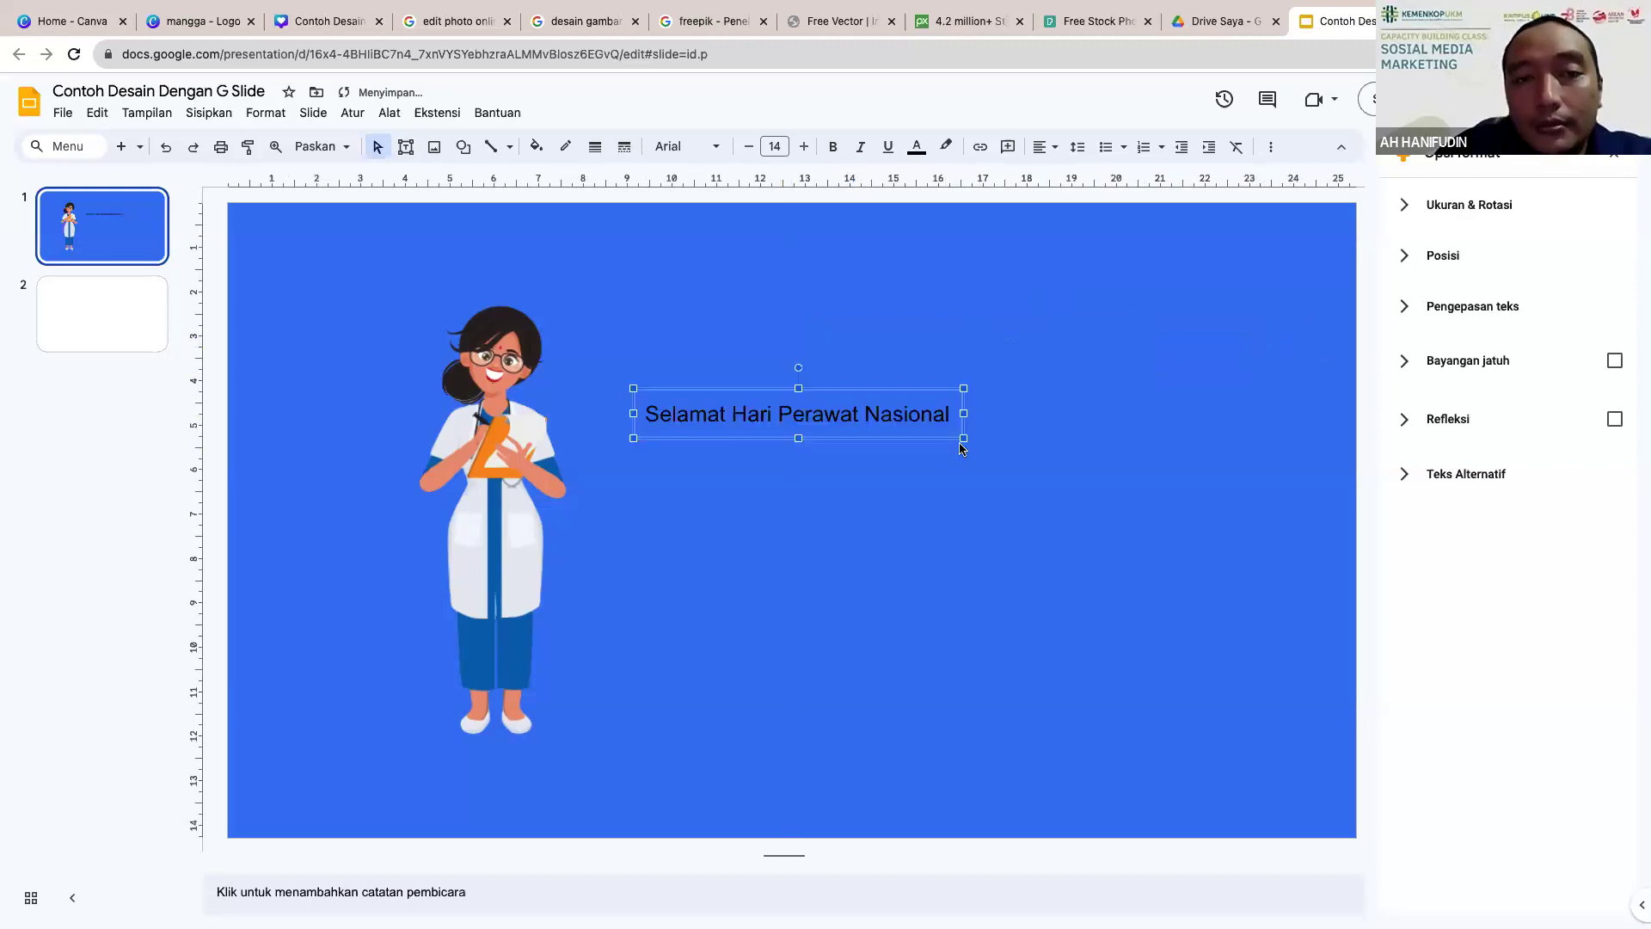
# Step: Set the greeting's font size to 36 and widen its text box so "Selamat Hari" fits on one line
pyautogui.click(802, 146)
pyautogui.click(802, 146)
pyautogui.click(802, 146)
pyautogui.click(802, 146)
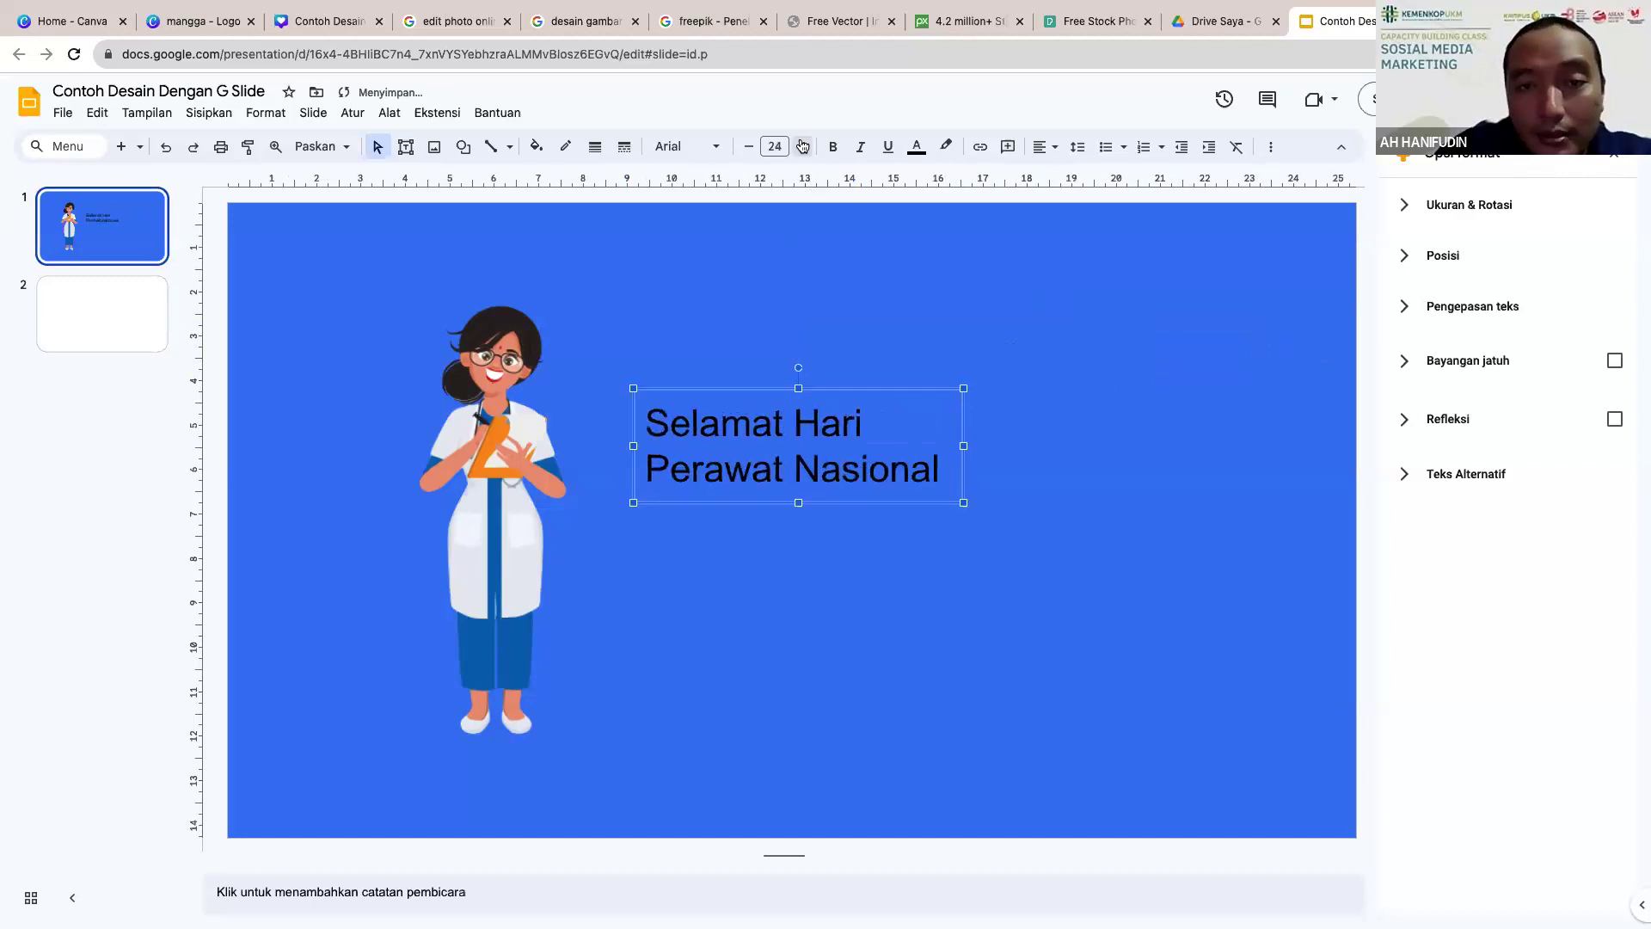
pyautogui.click(802, 146)
pyautogui.click(802, 146)
pyautogui.click(802, 146)
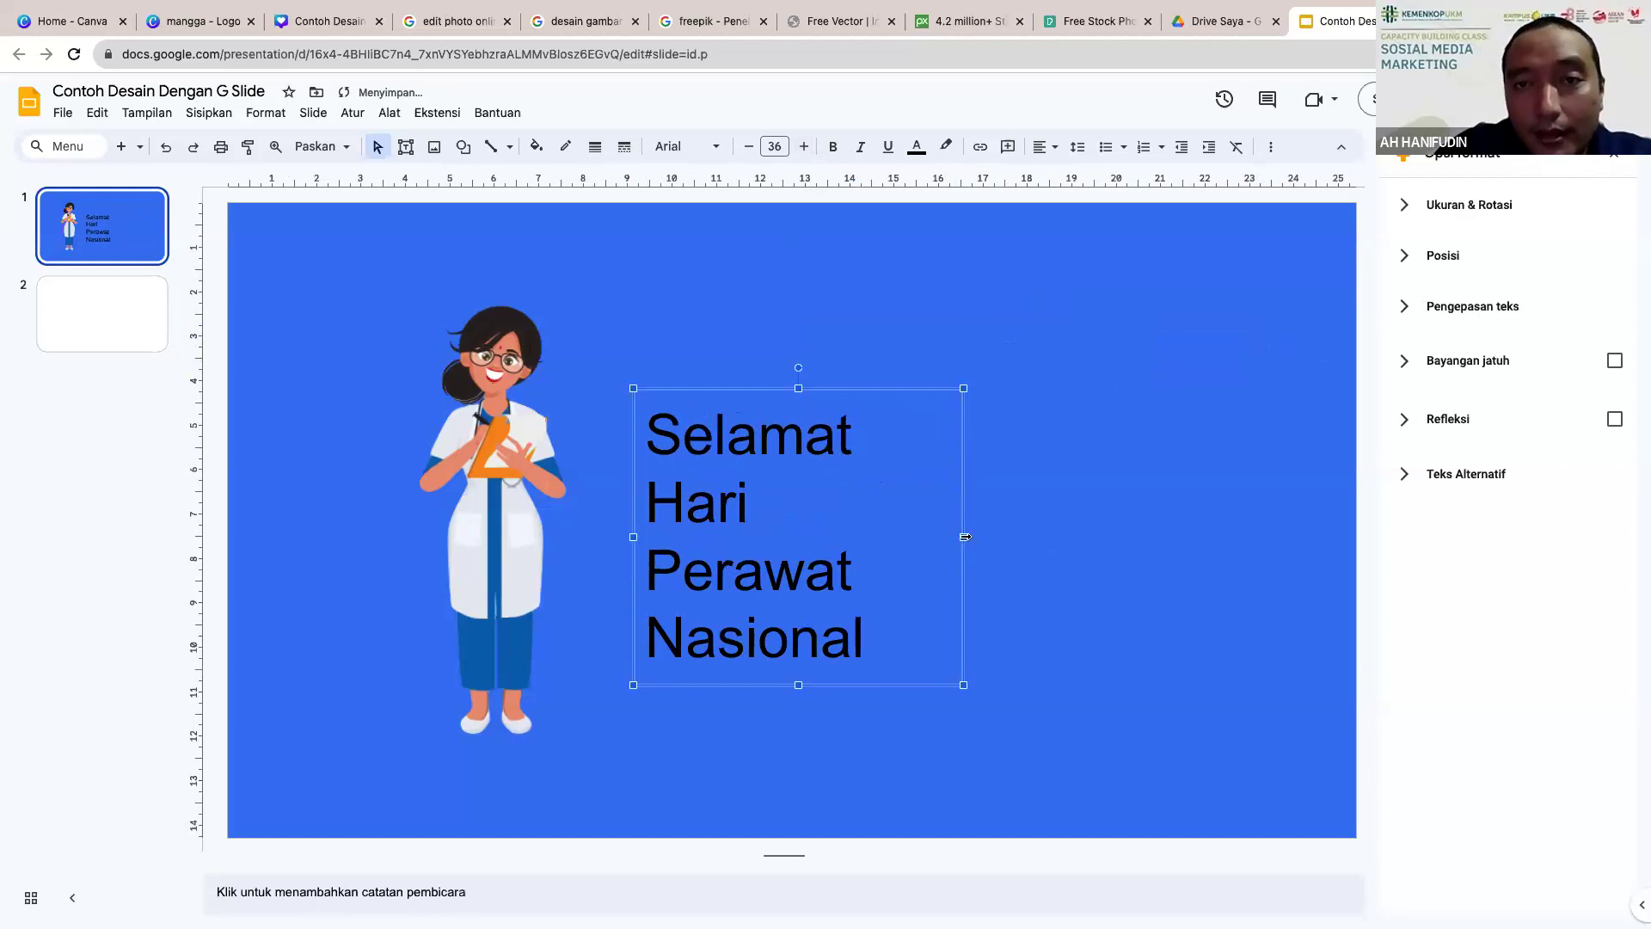
pyautogui.moveTo(971, 537); pyautogui.dragTo(989, 537)
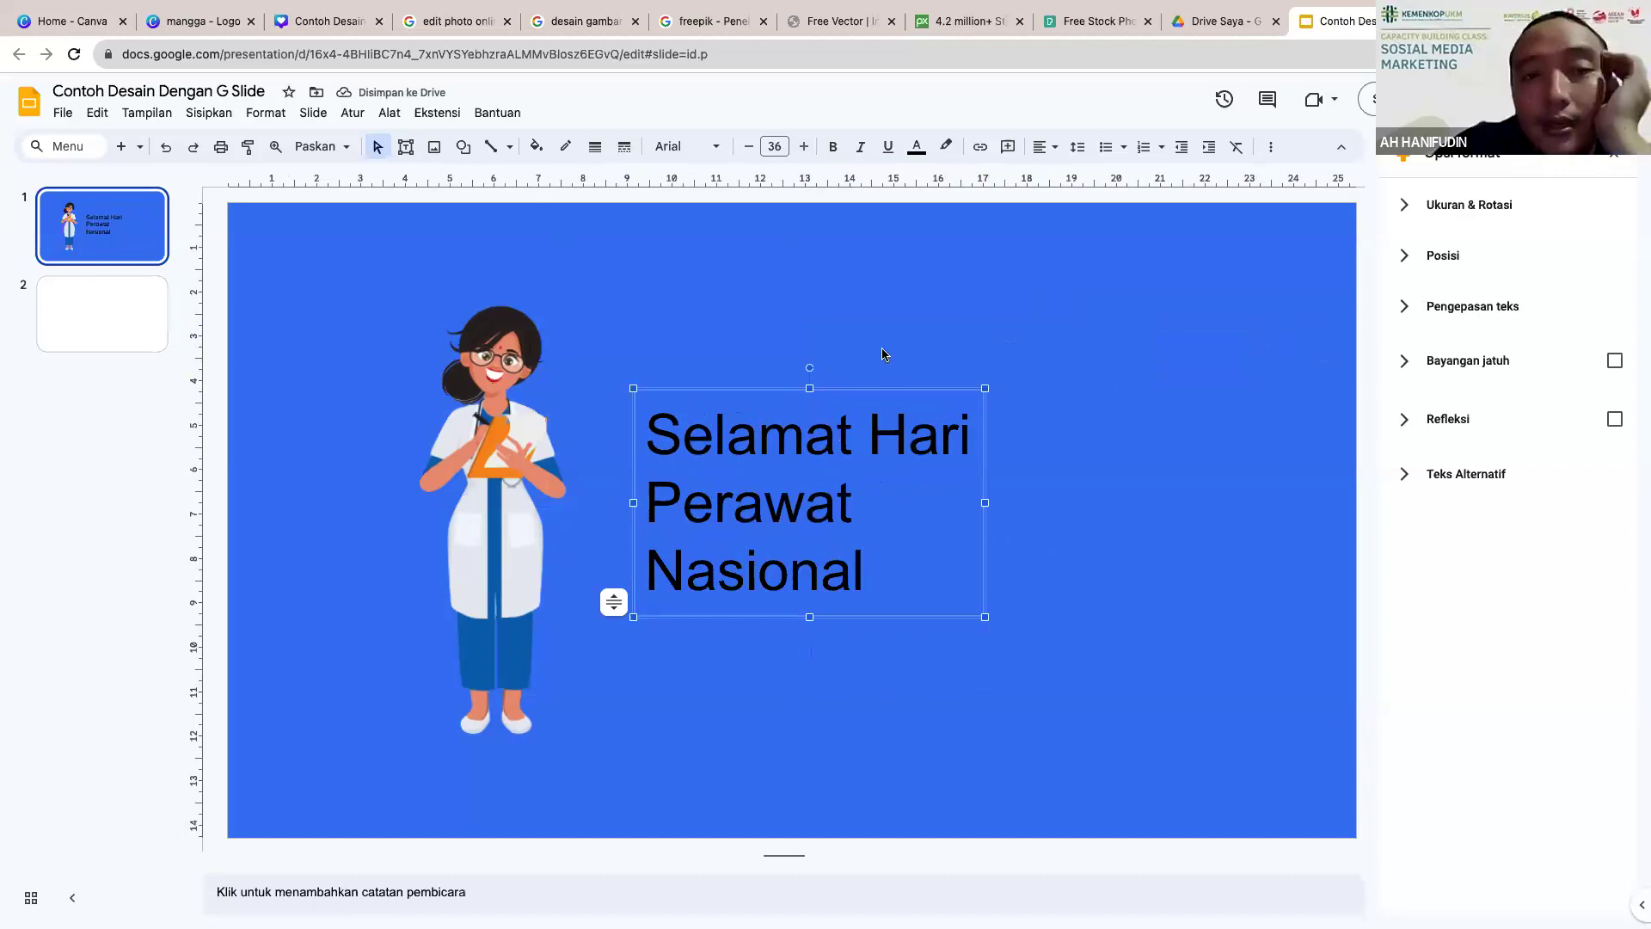
# Step: Select all of the greeting text and open the choice of fonts for it
pyautogui.press('Return')
pyautogui.click(685, 146)
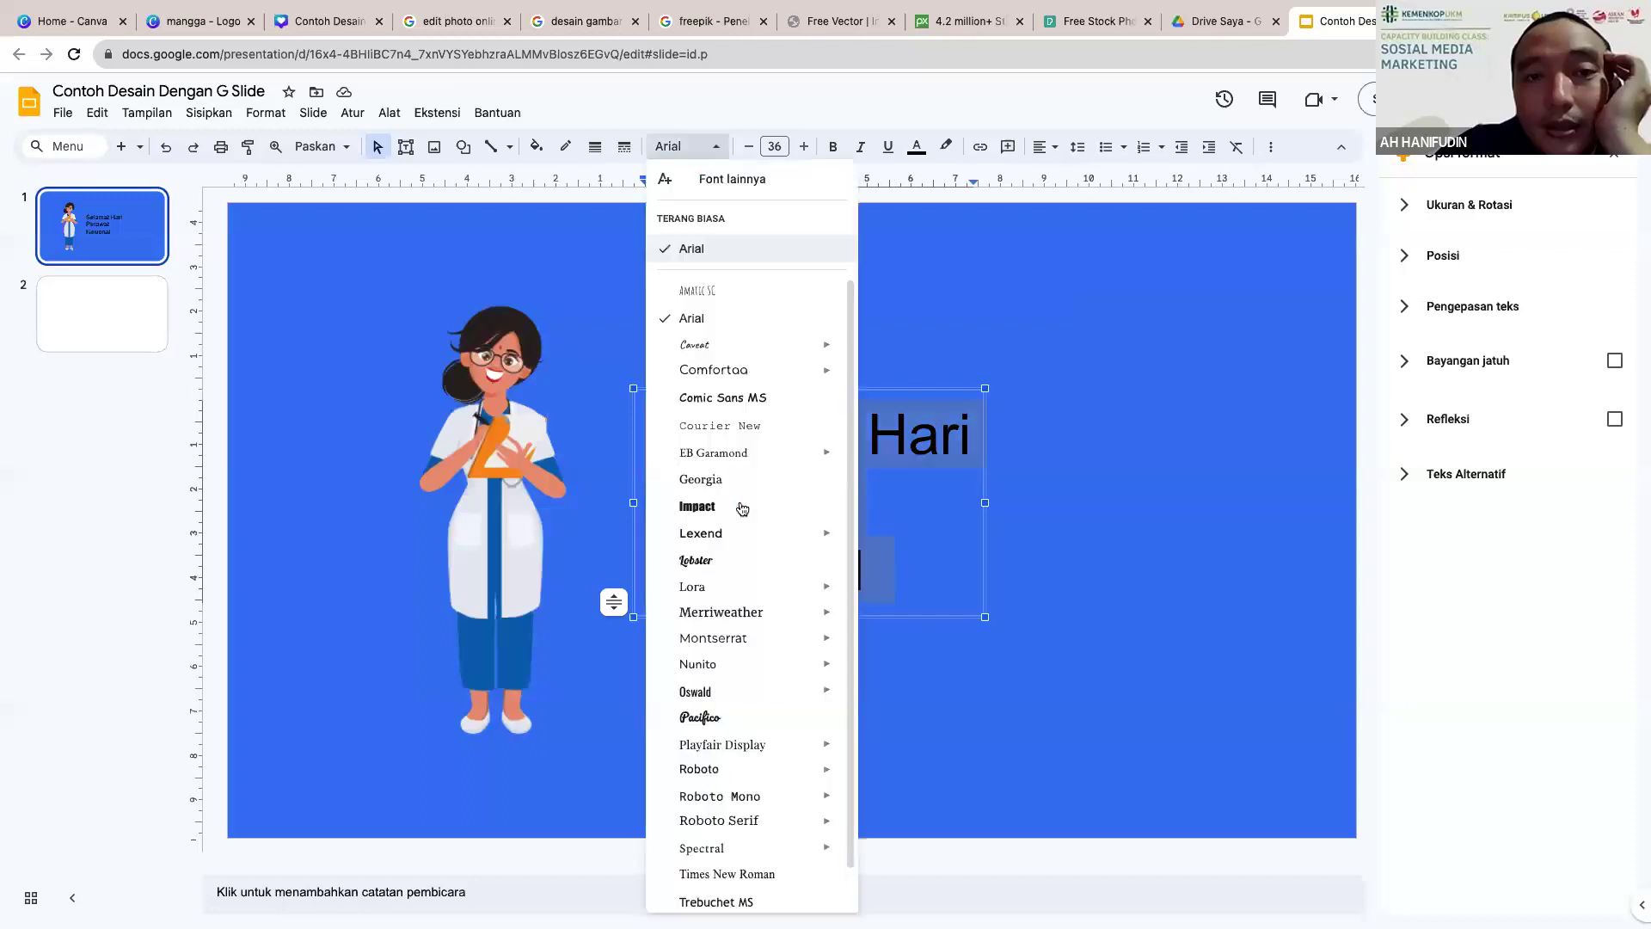
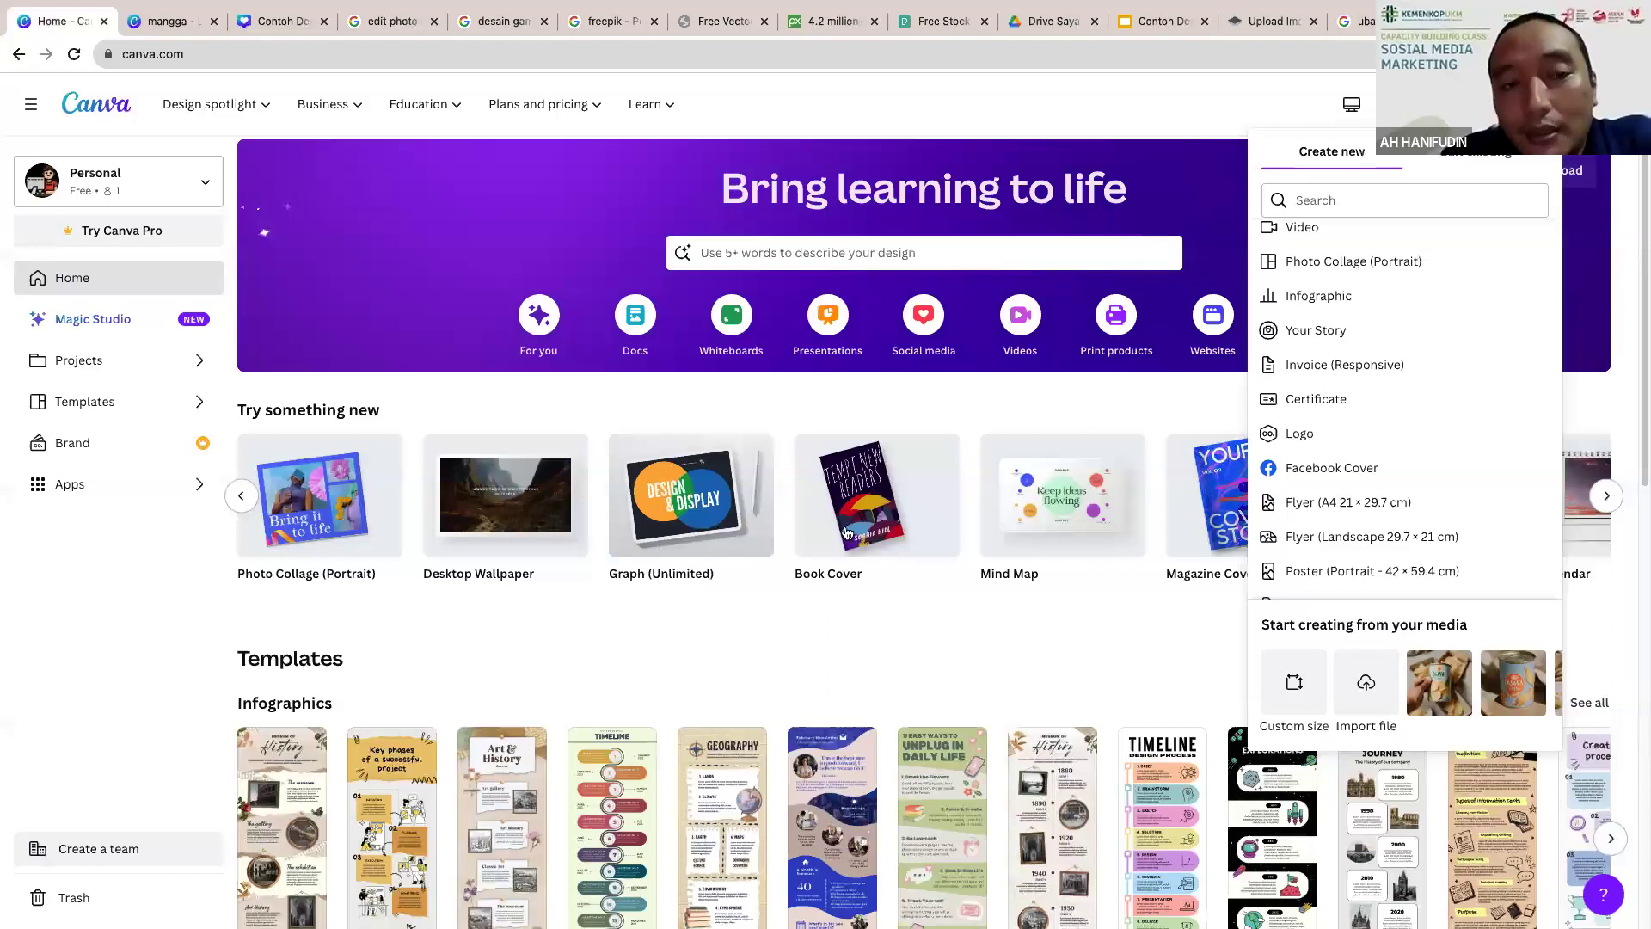
# Step: On the Canva home page, browse the suggested design types and search the templates for "mock-up"
pyautogui.moveTo(1236, 508)
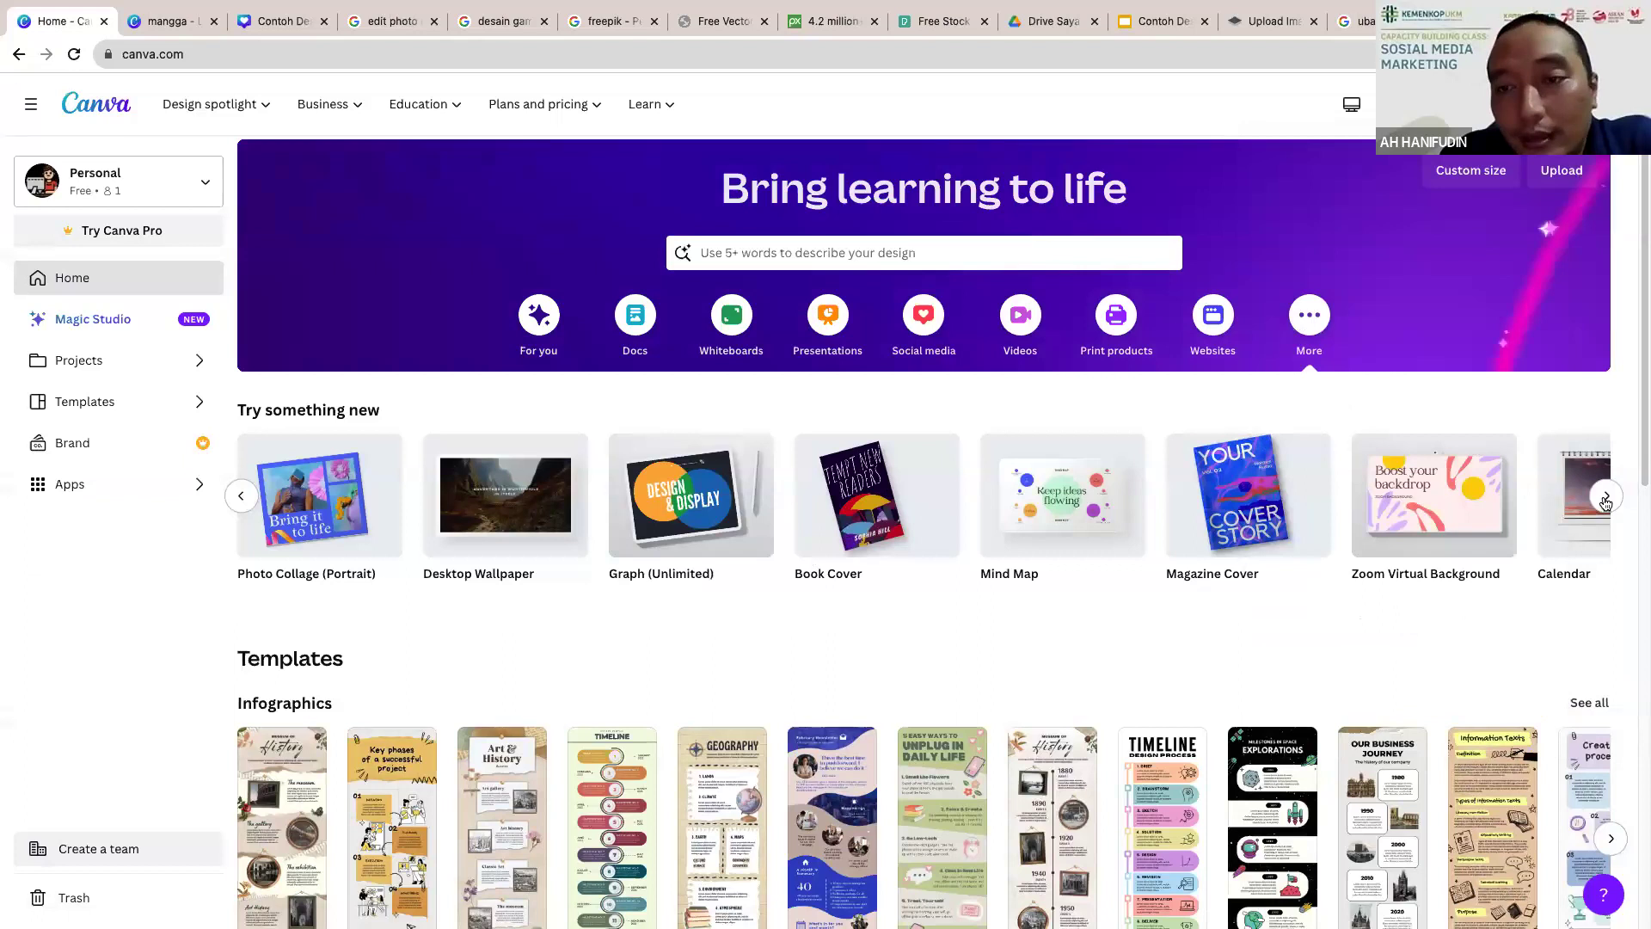
pyautogui.click(1605, 497)
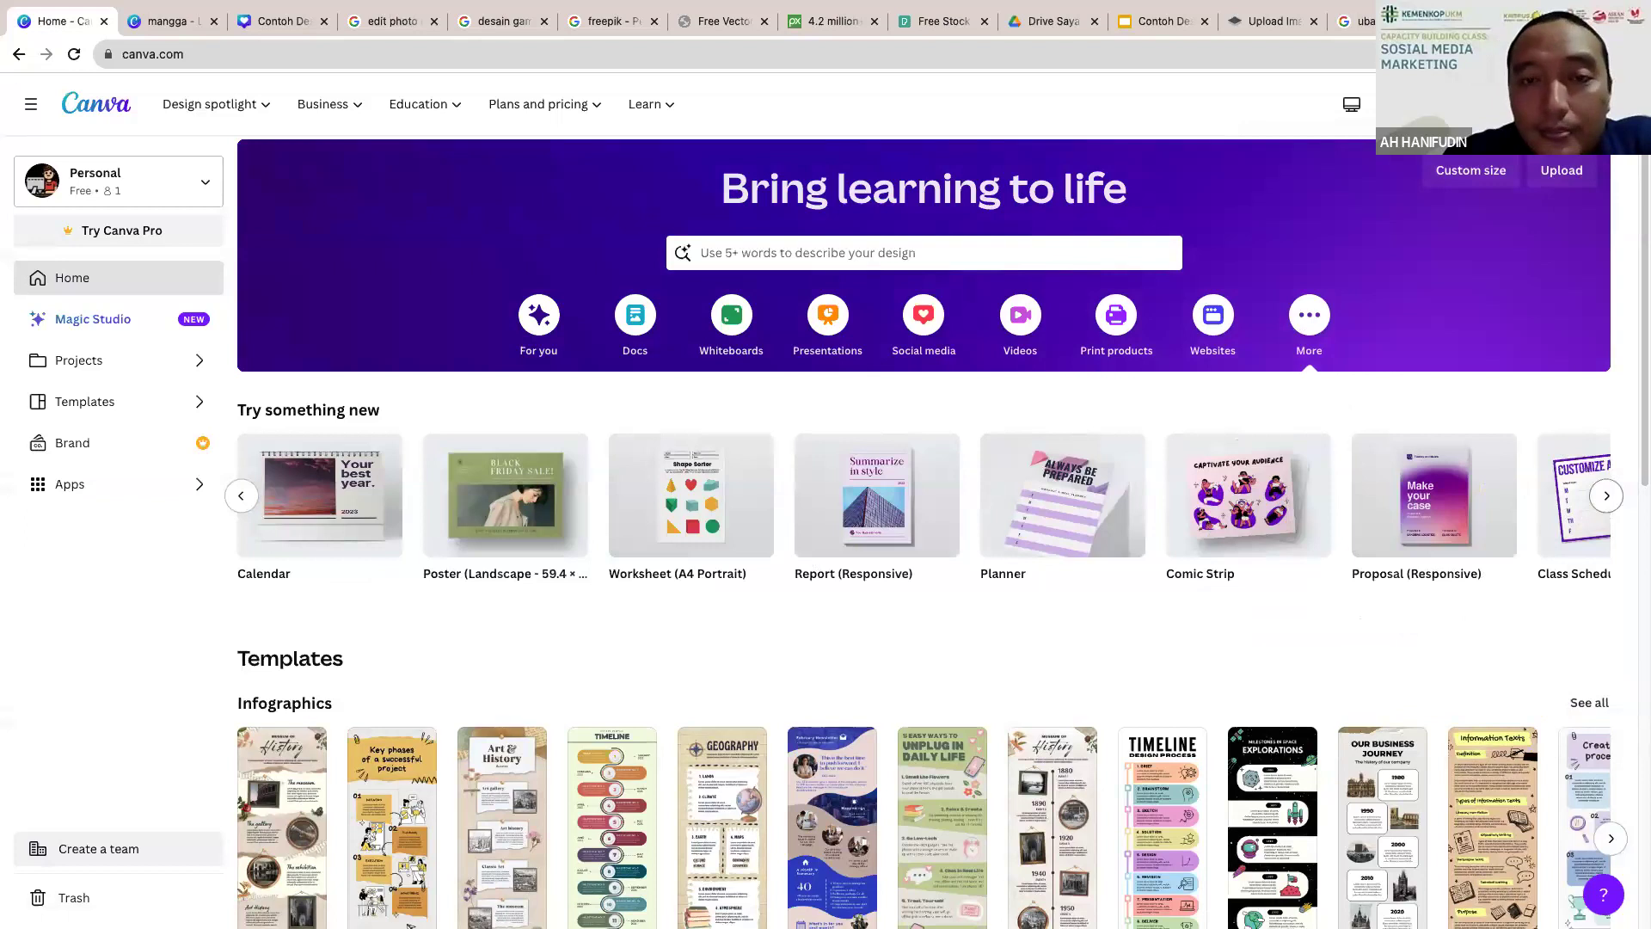
pyautogui.write('moc')
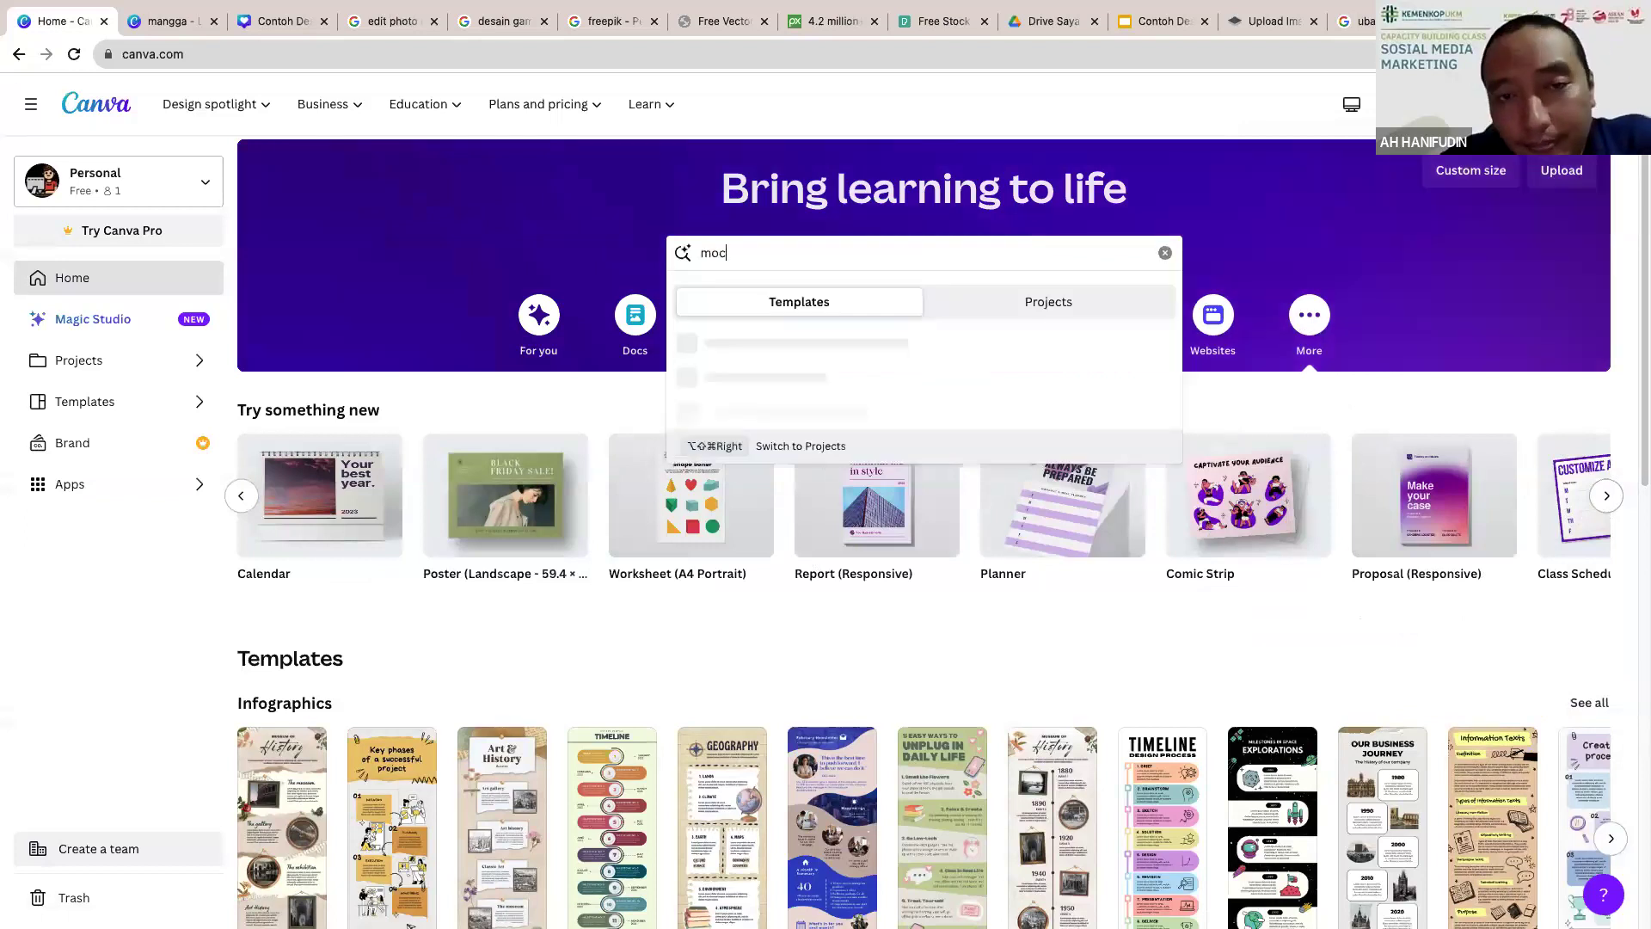
pyautogui.write('k')
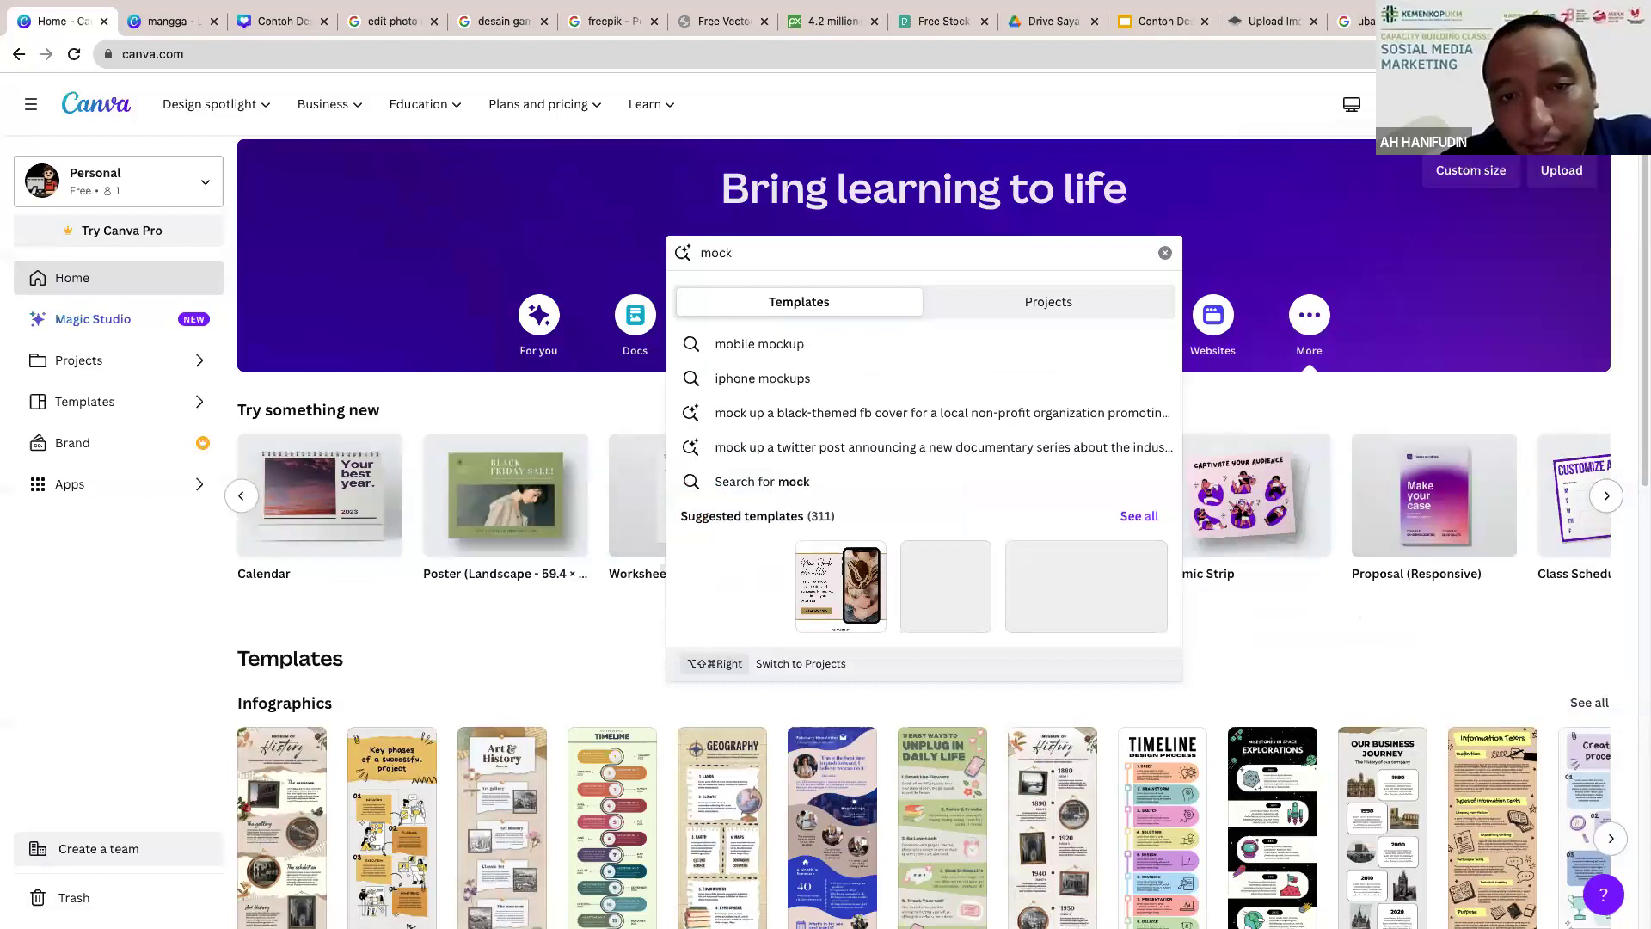
pyautogui.write('-up')
pyautogui.press('Return')
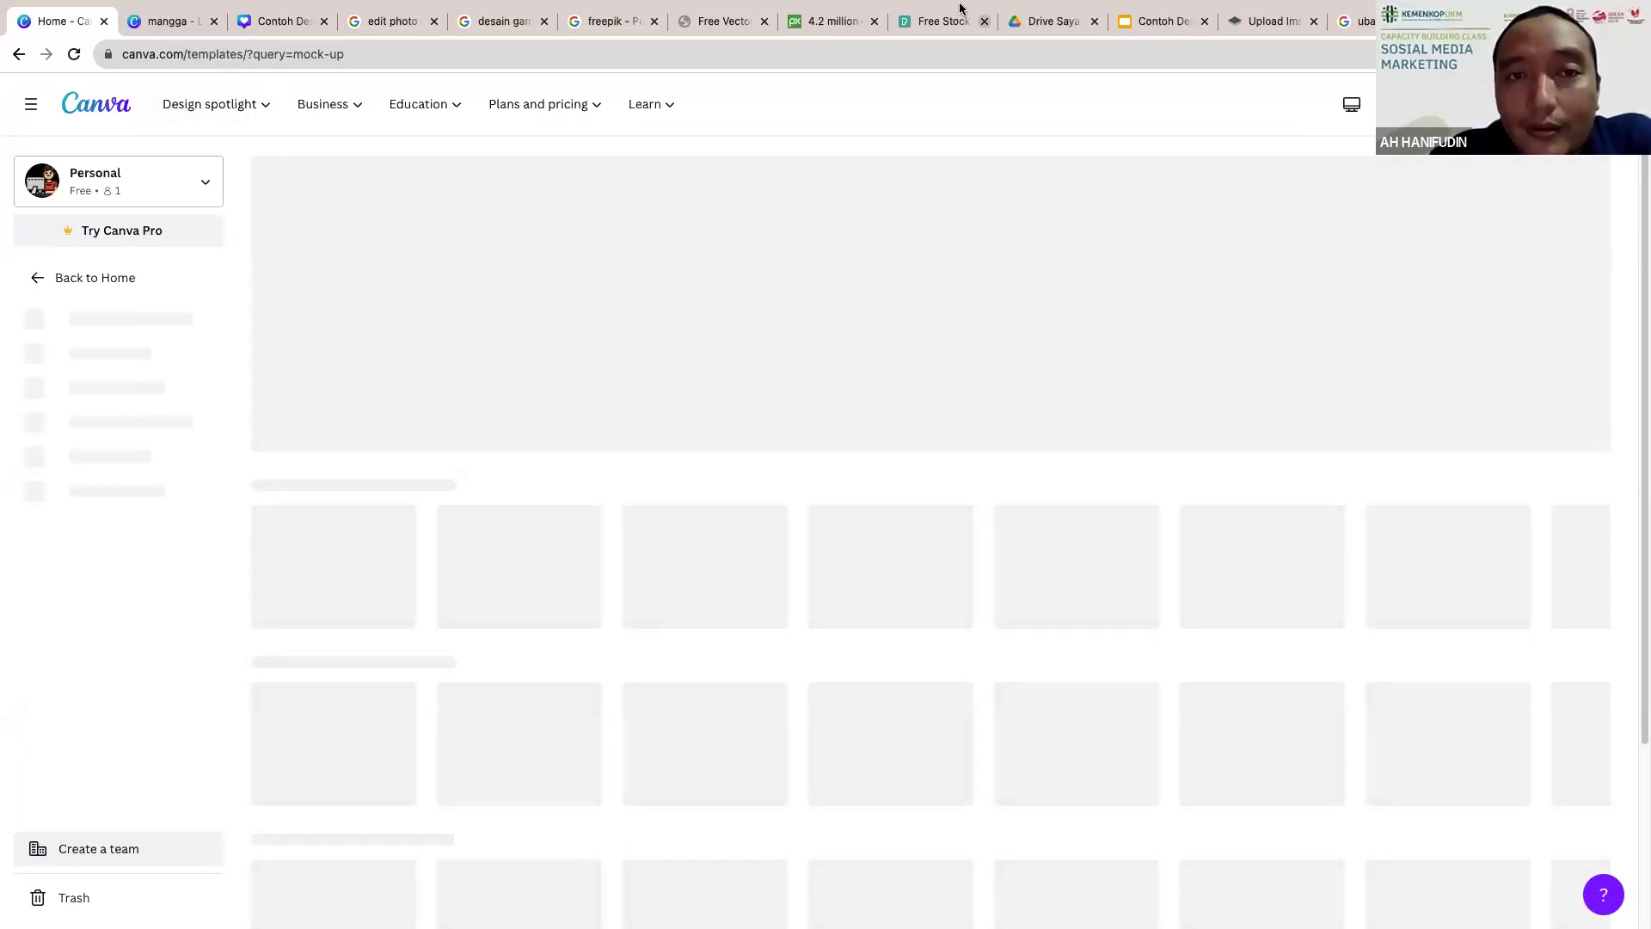
# Step: Leave the template search results and open Canva's Apps page
pyautogui.moveTo(961, 3)
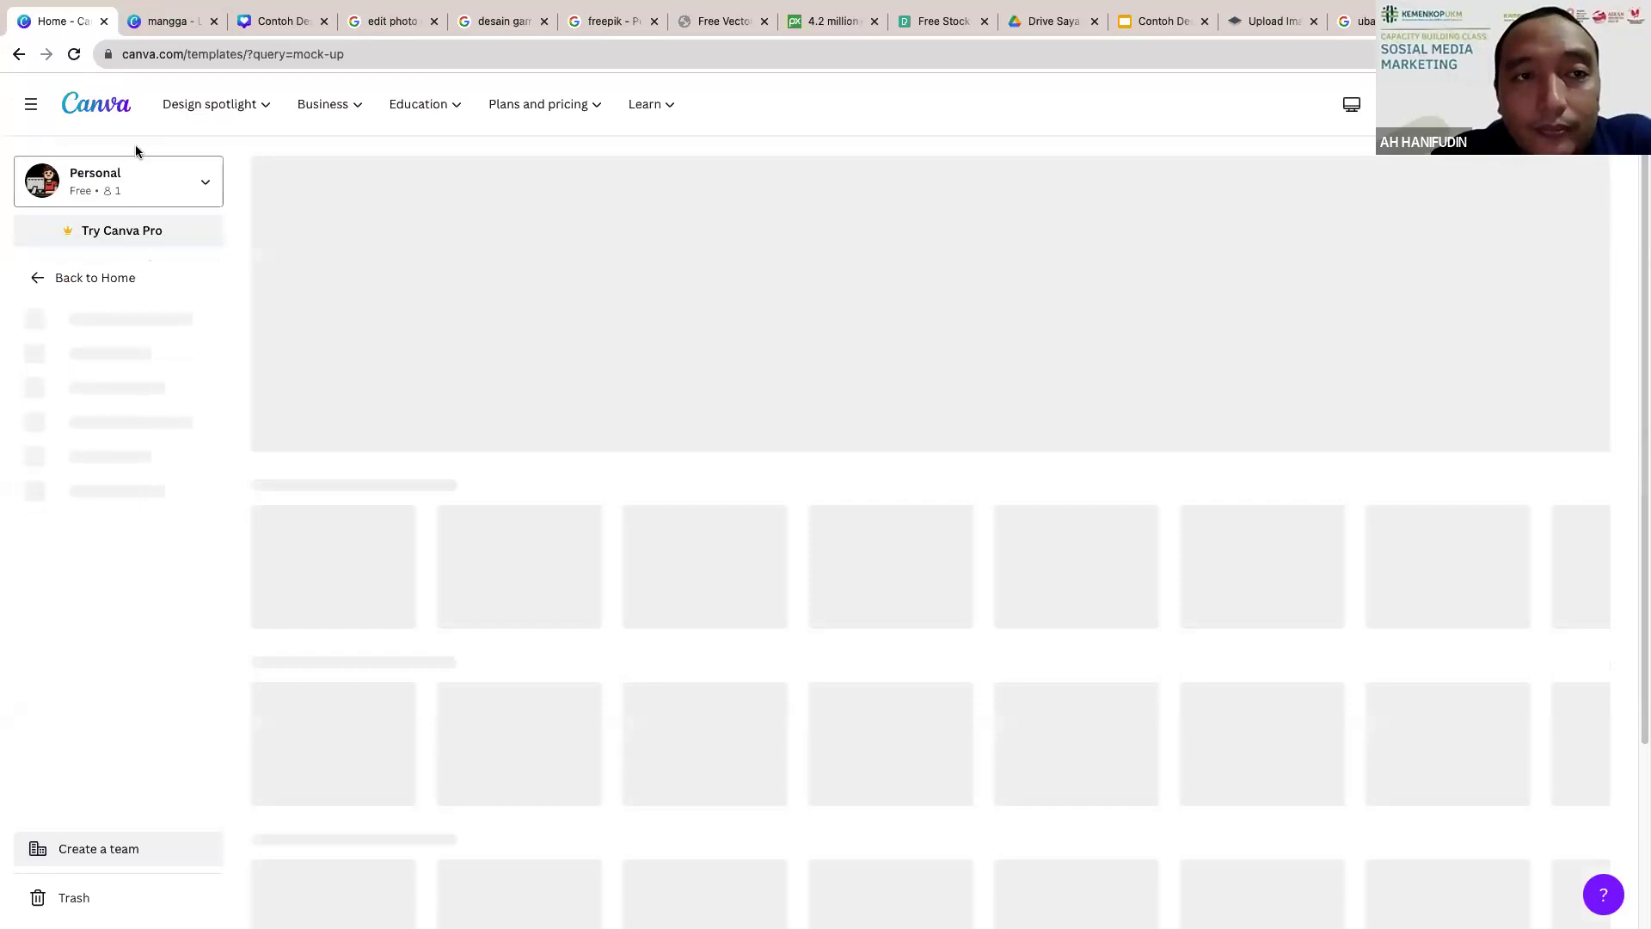
pyautogui.click(21, 55)
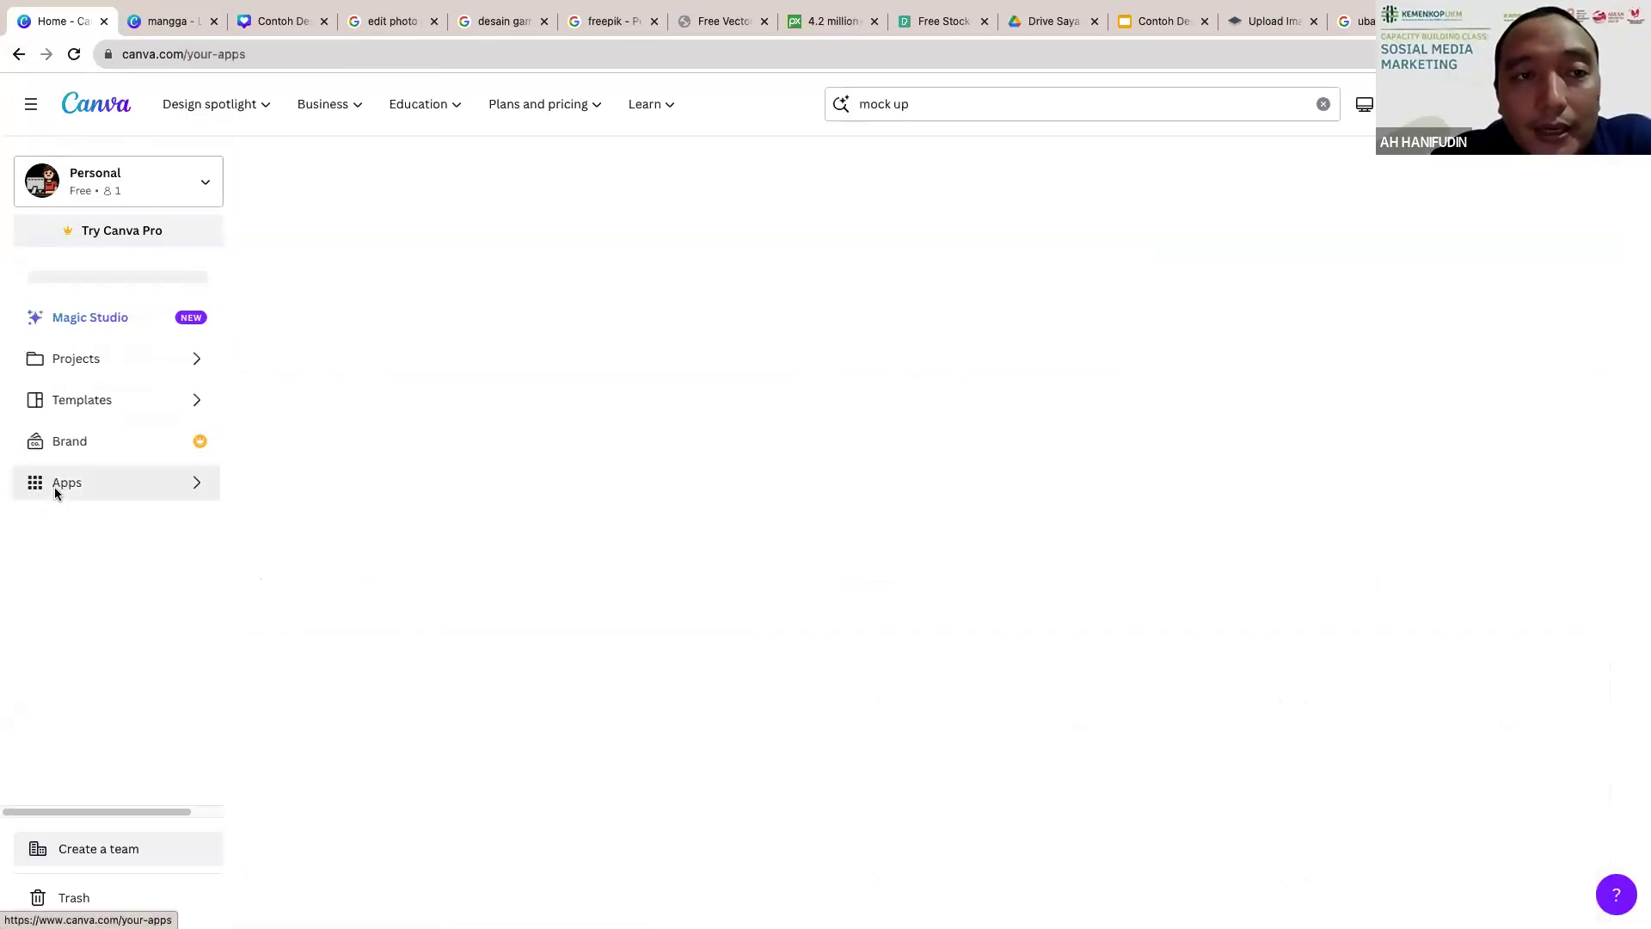
# Step: In the mangga logo design, open Magic Media and enter the image prompt "desain kemasan minuman botol dengan komposisi warna"
pyautogui.click(54, 486)
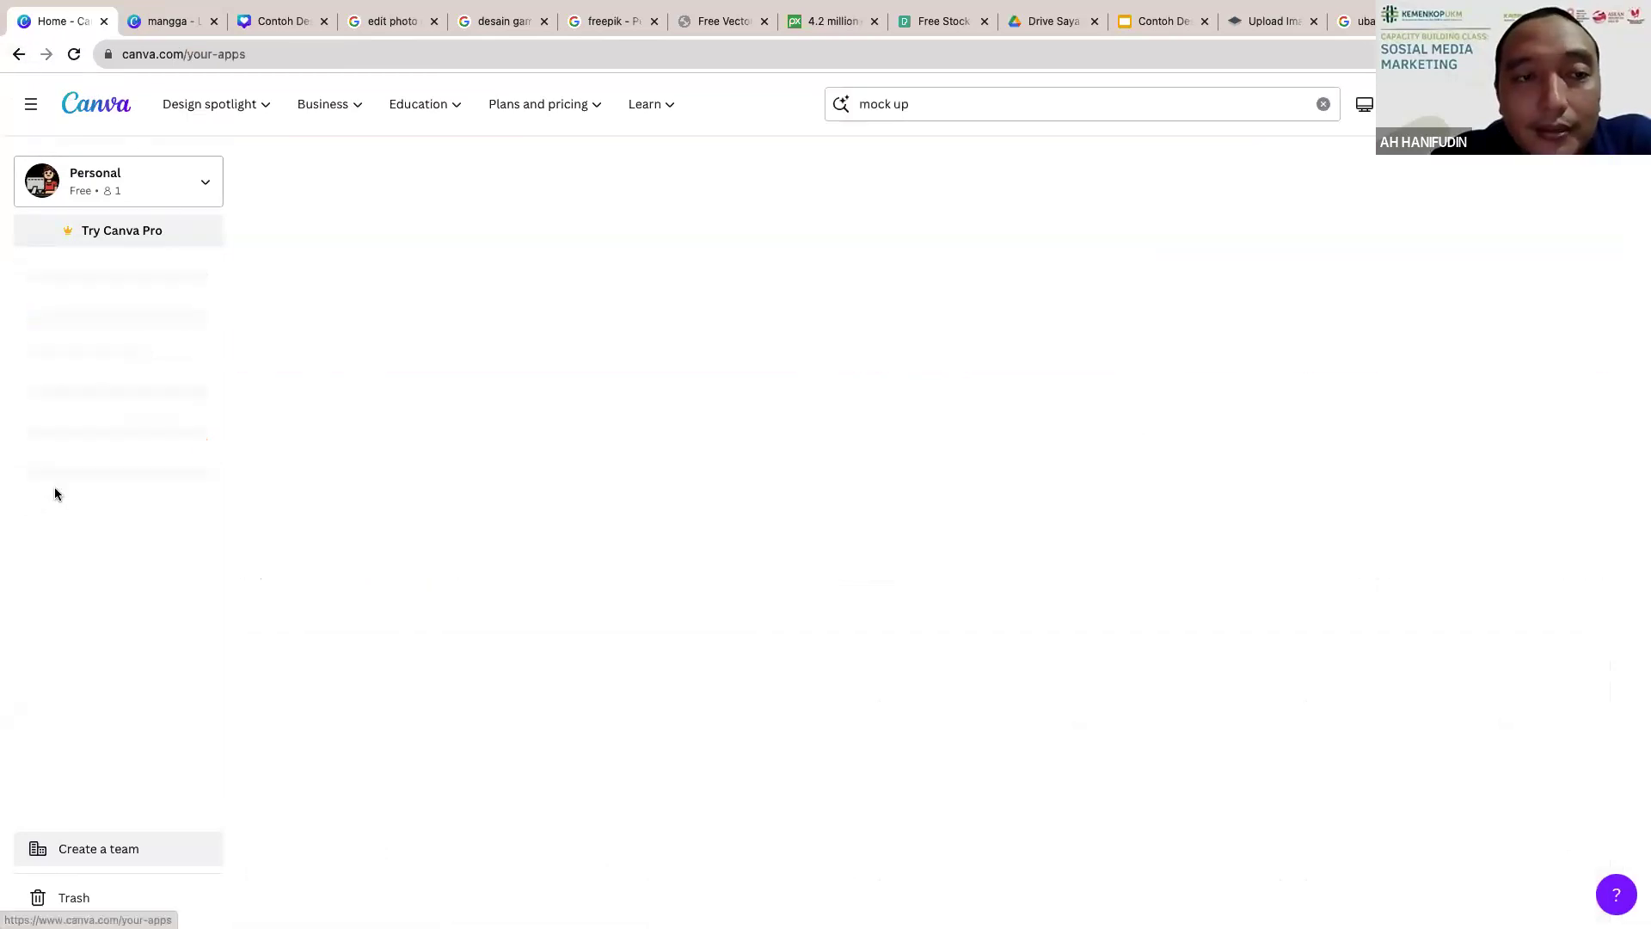
pyautogui.click(173, 22)
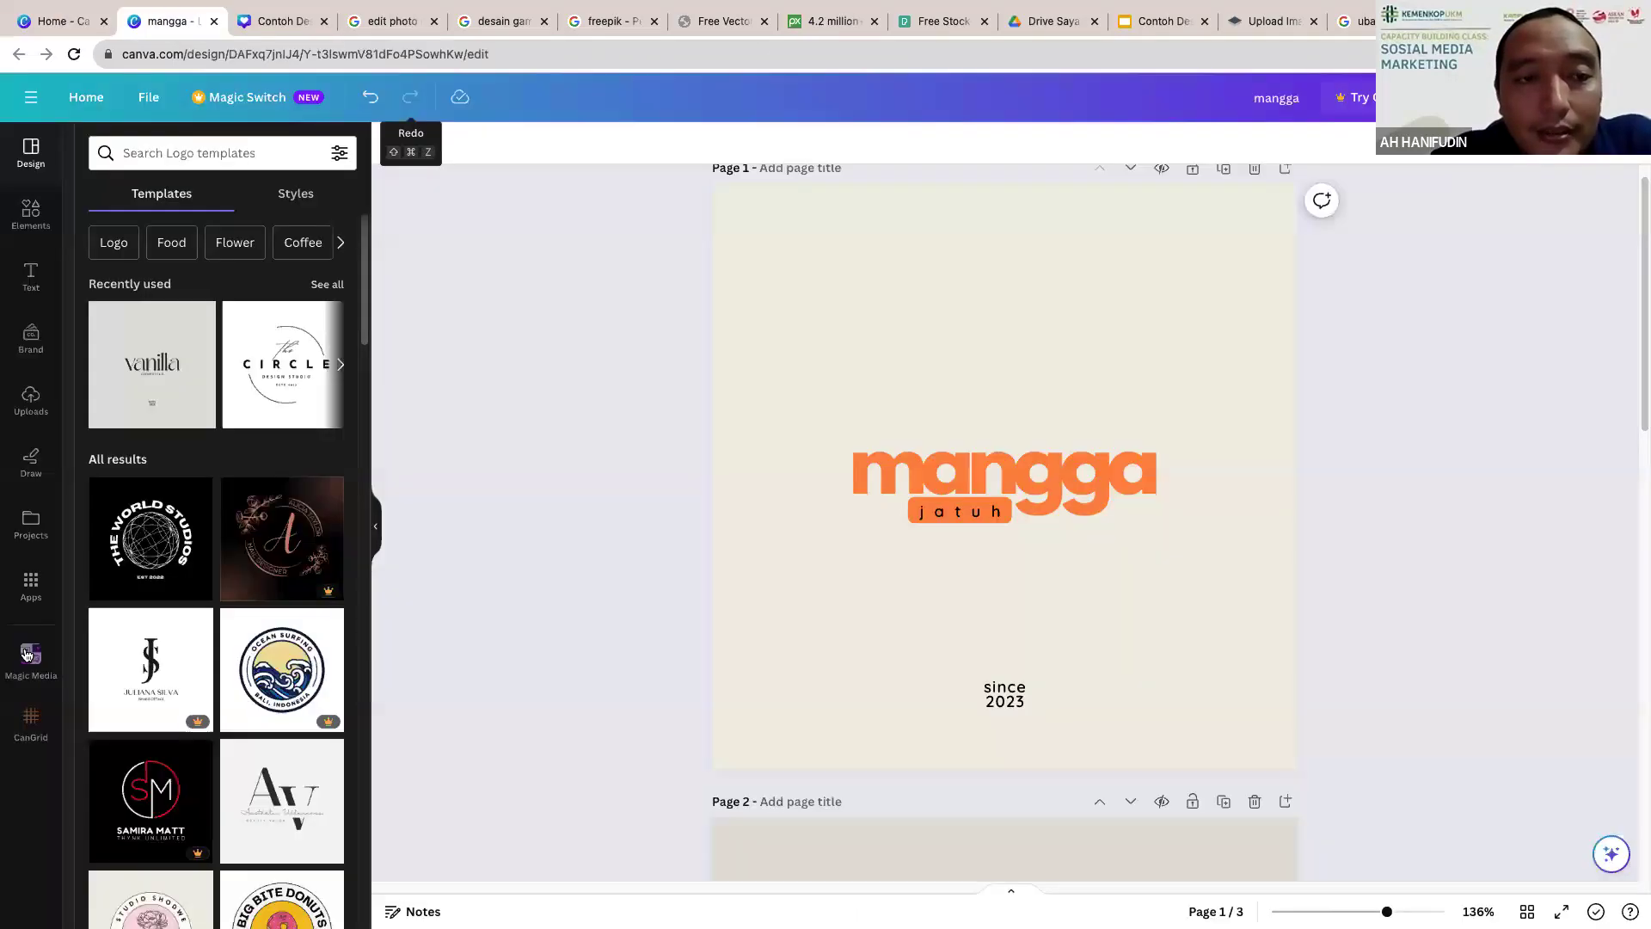
pyautogui.click(27, 655)
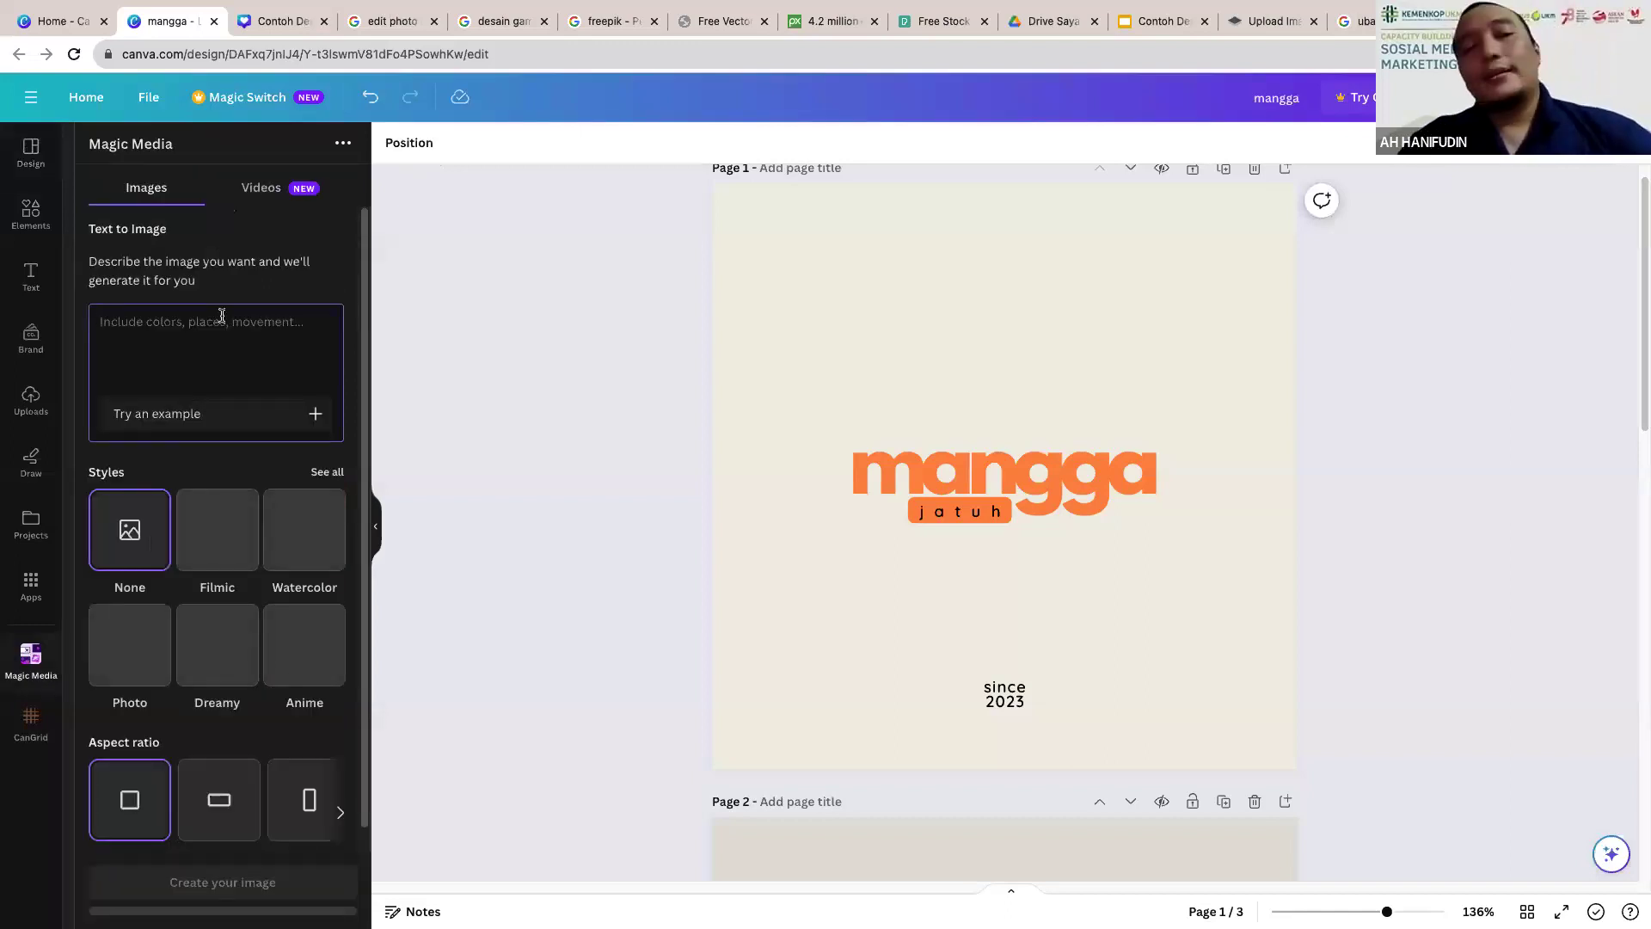
pyautogui.click(231, 334)
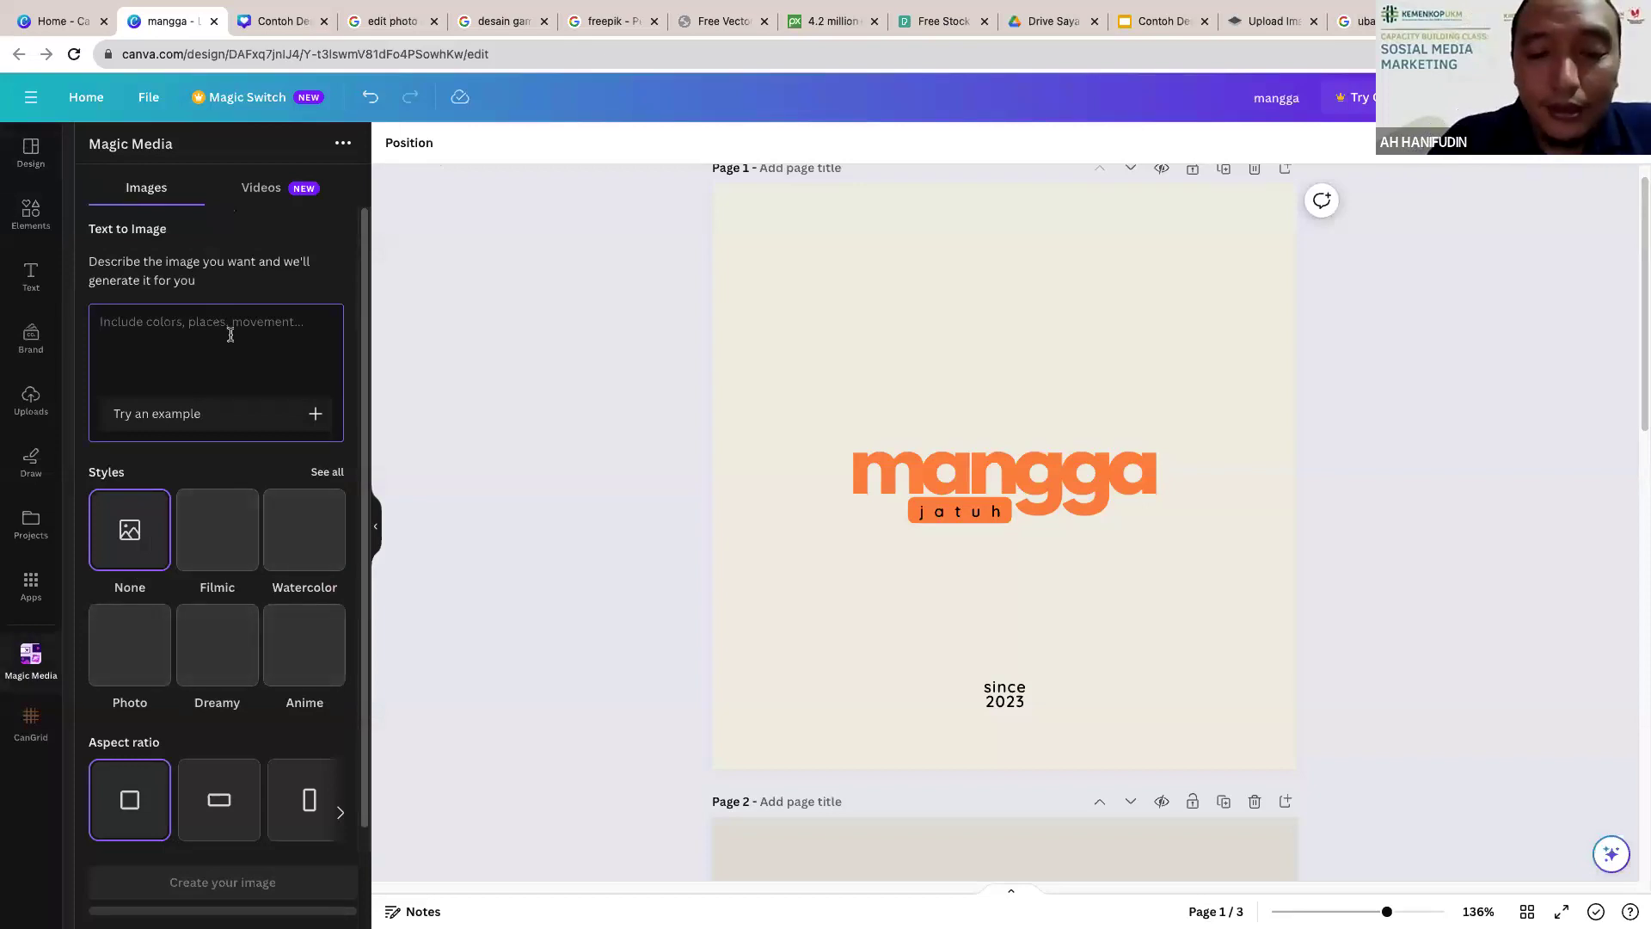
pyautogui.write('de')
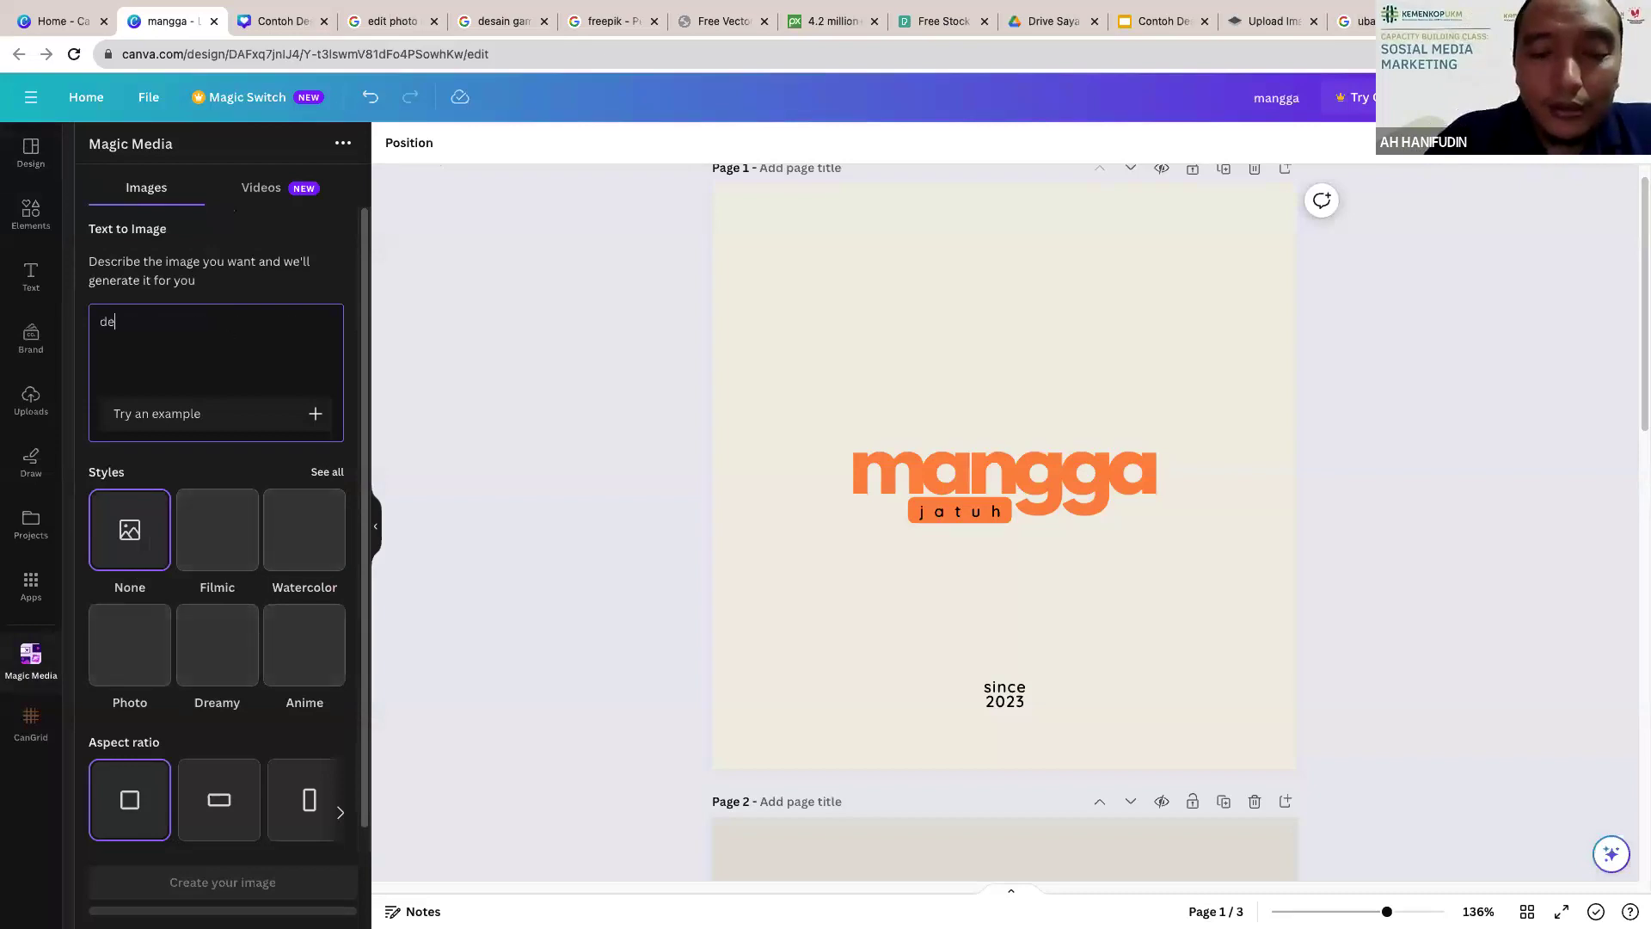
pyautogui.write('sain kemasan')
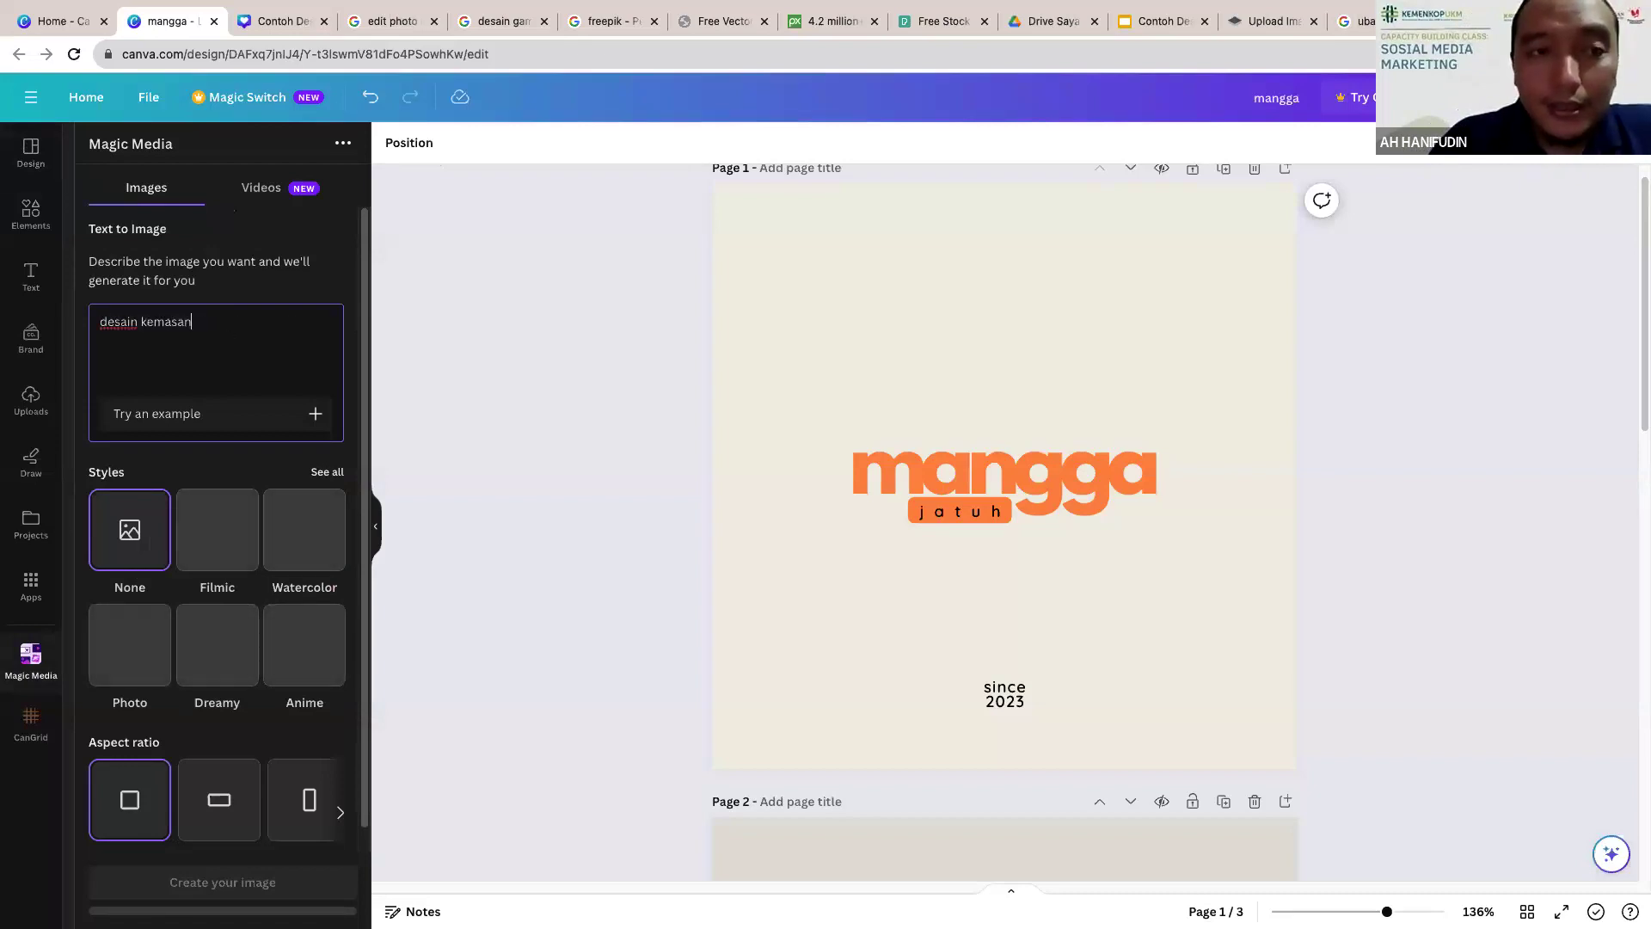
pyautogui.write(' minuman ')
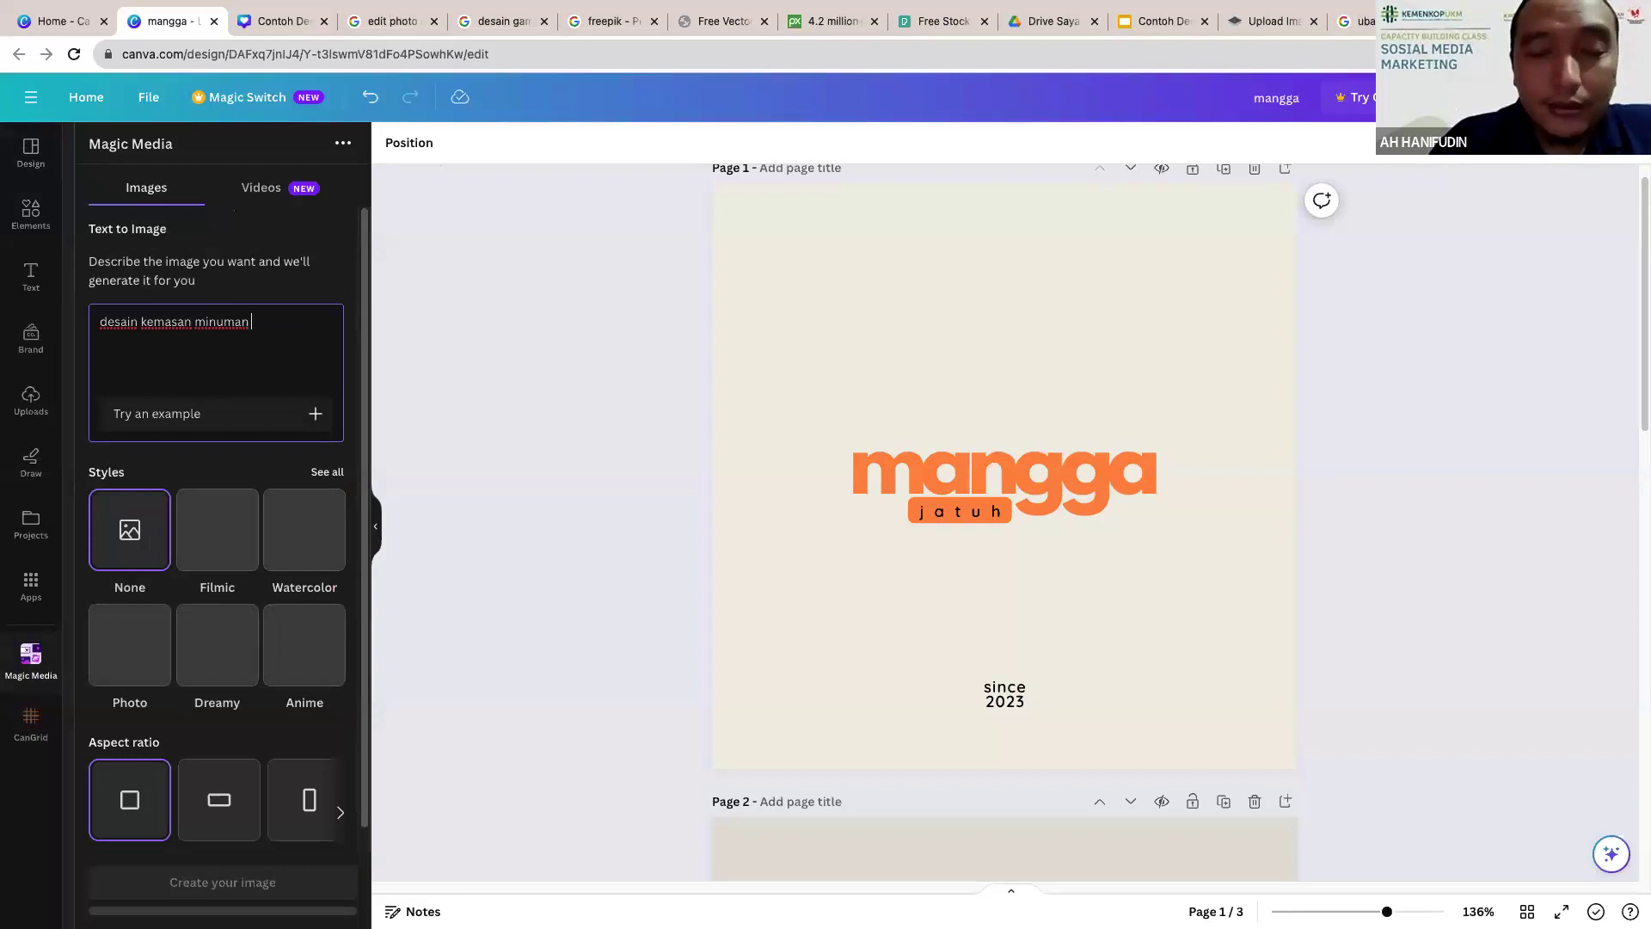
pyautogui.write('b')
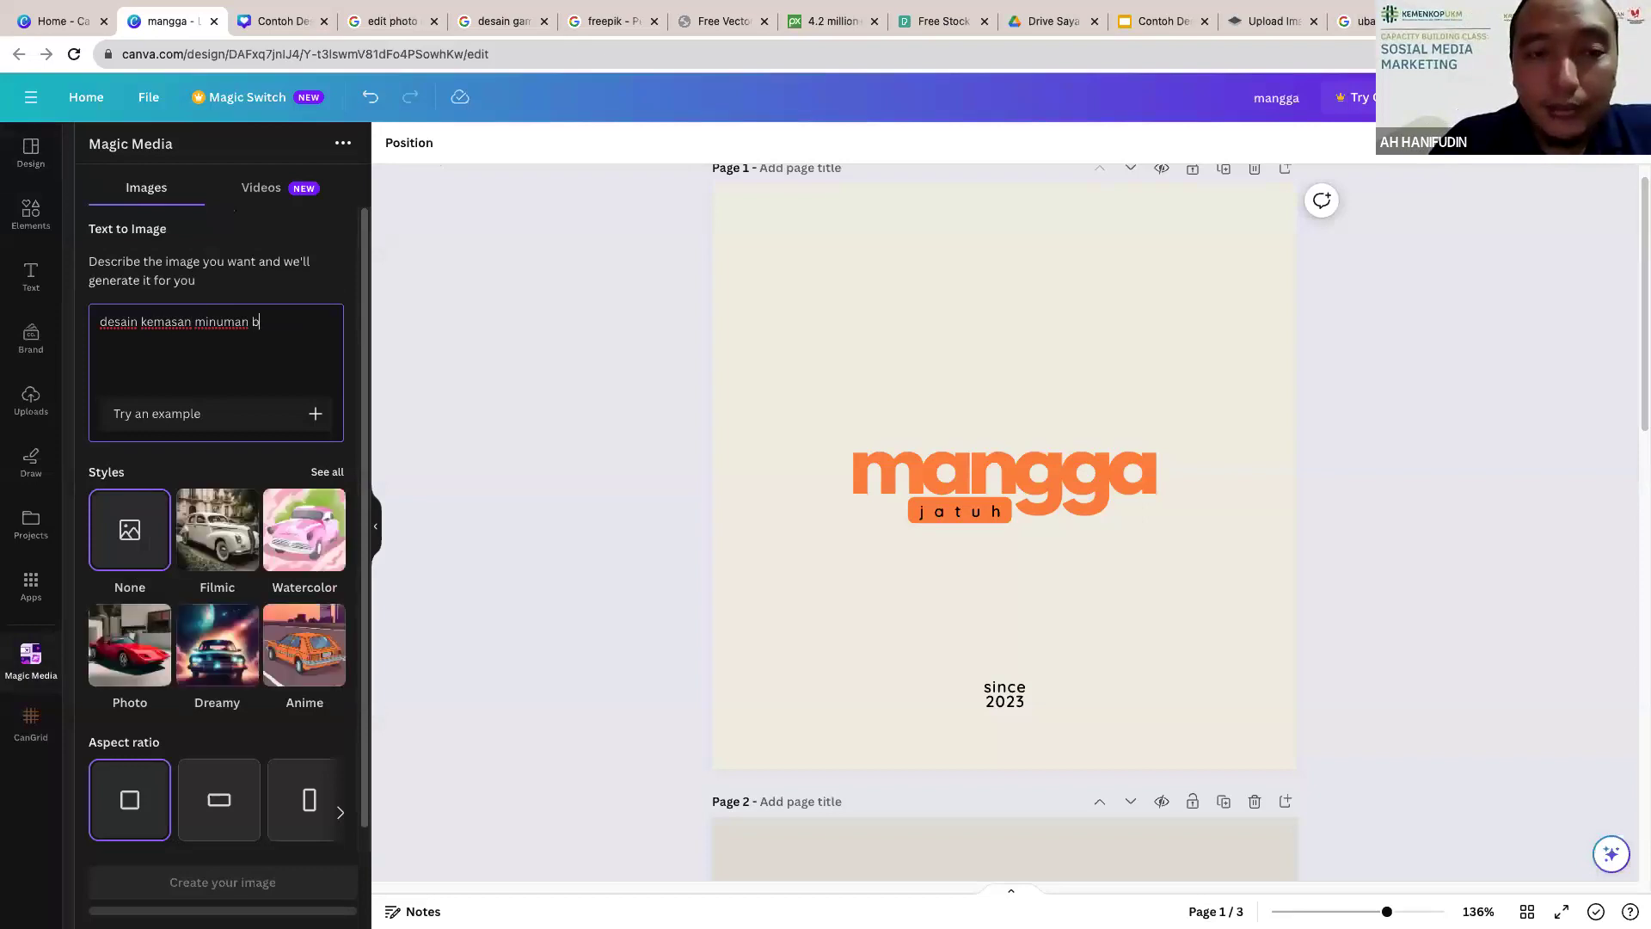
pyautogui.write('otol ')
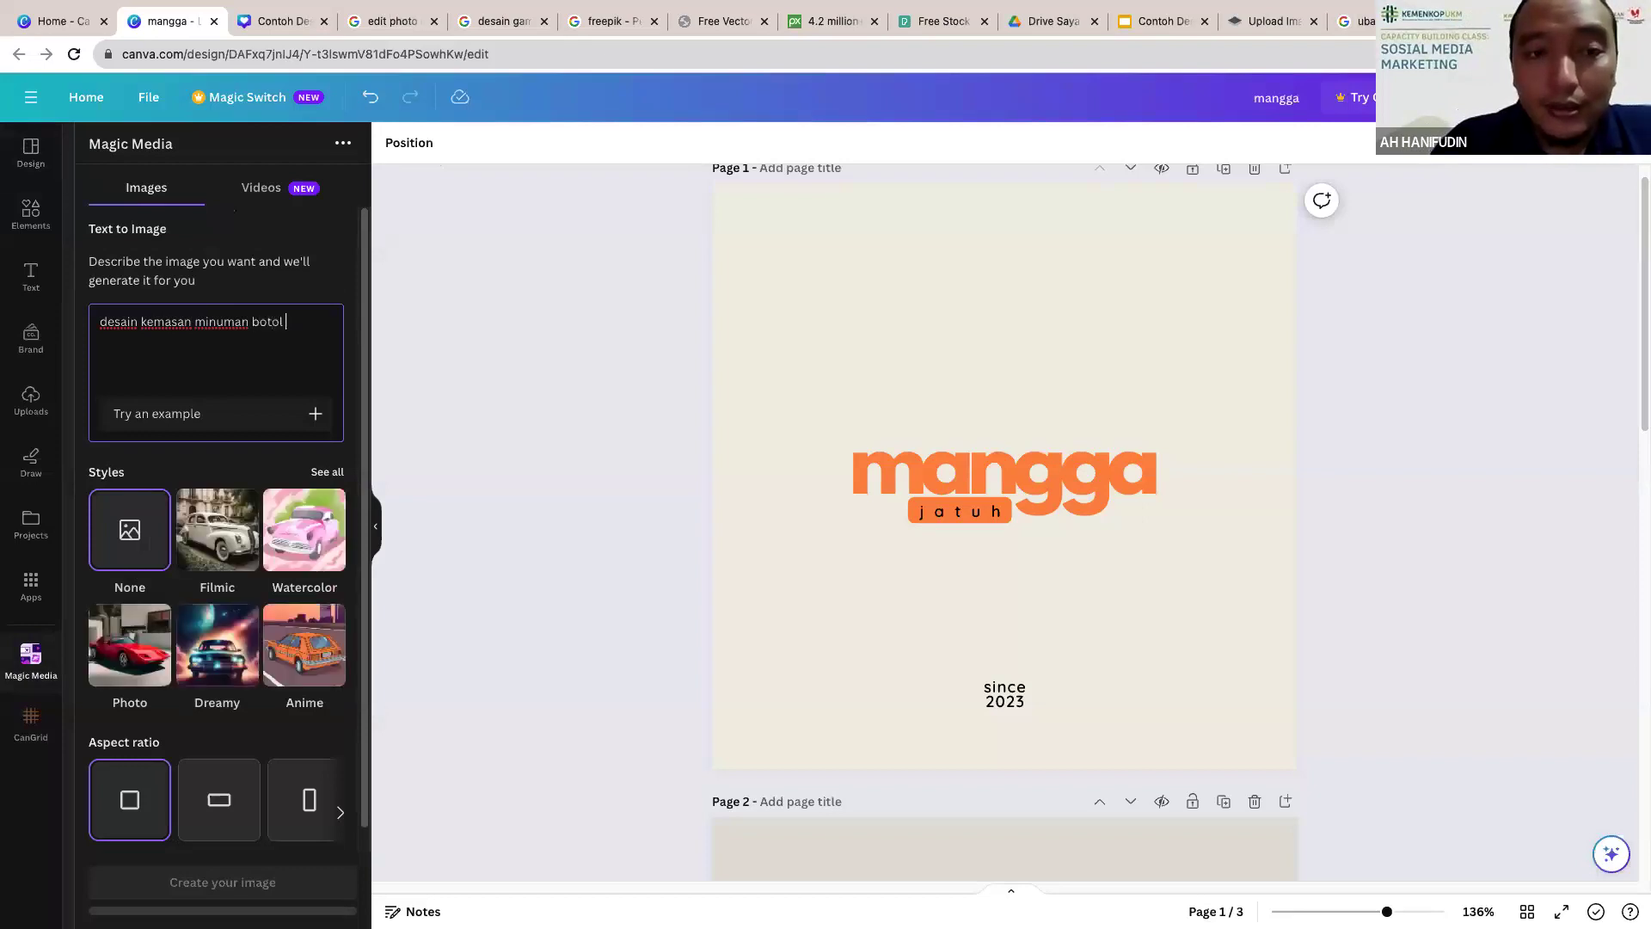
pyautogui.write('dengan kompo')
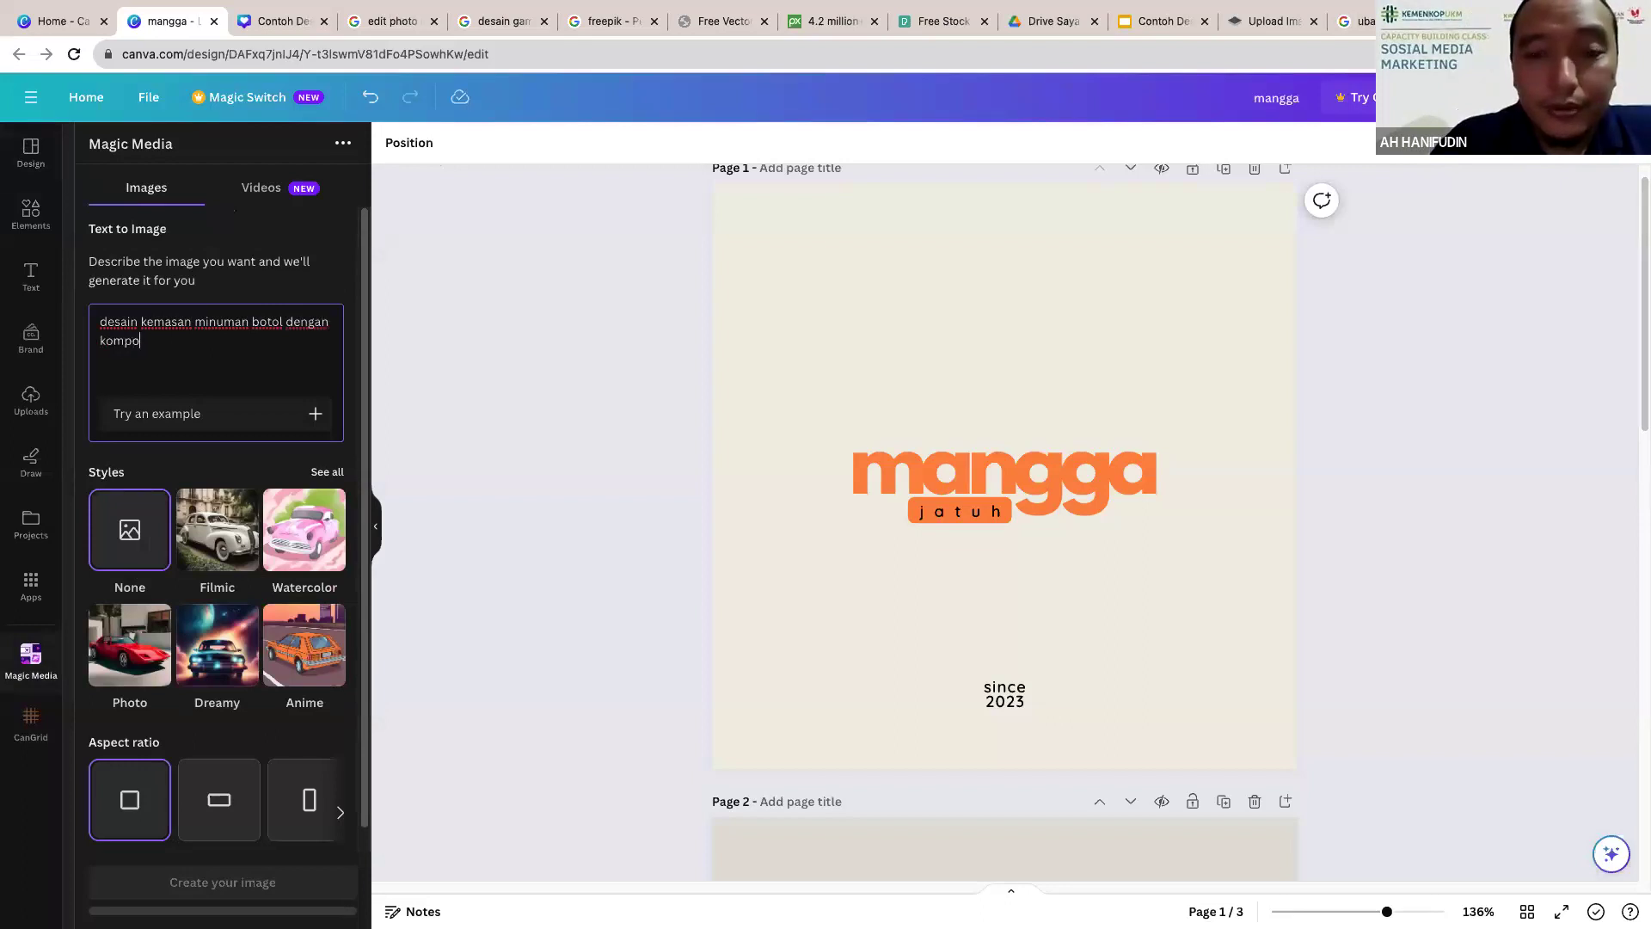
pyautogui.write('sisi wa')
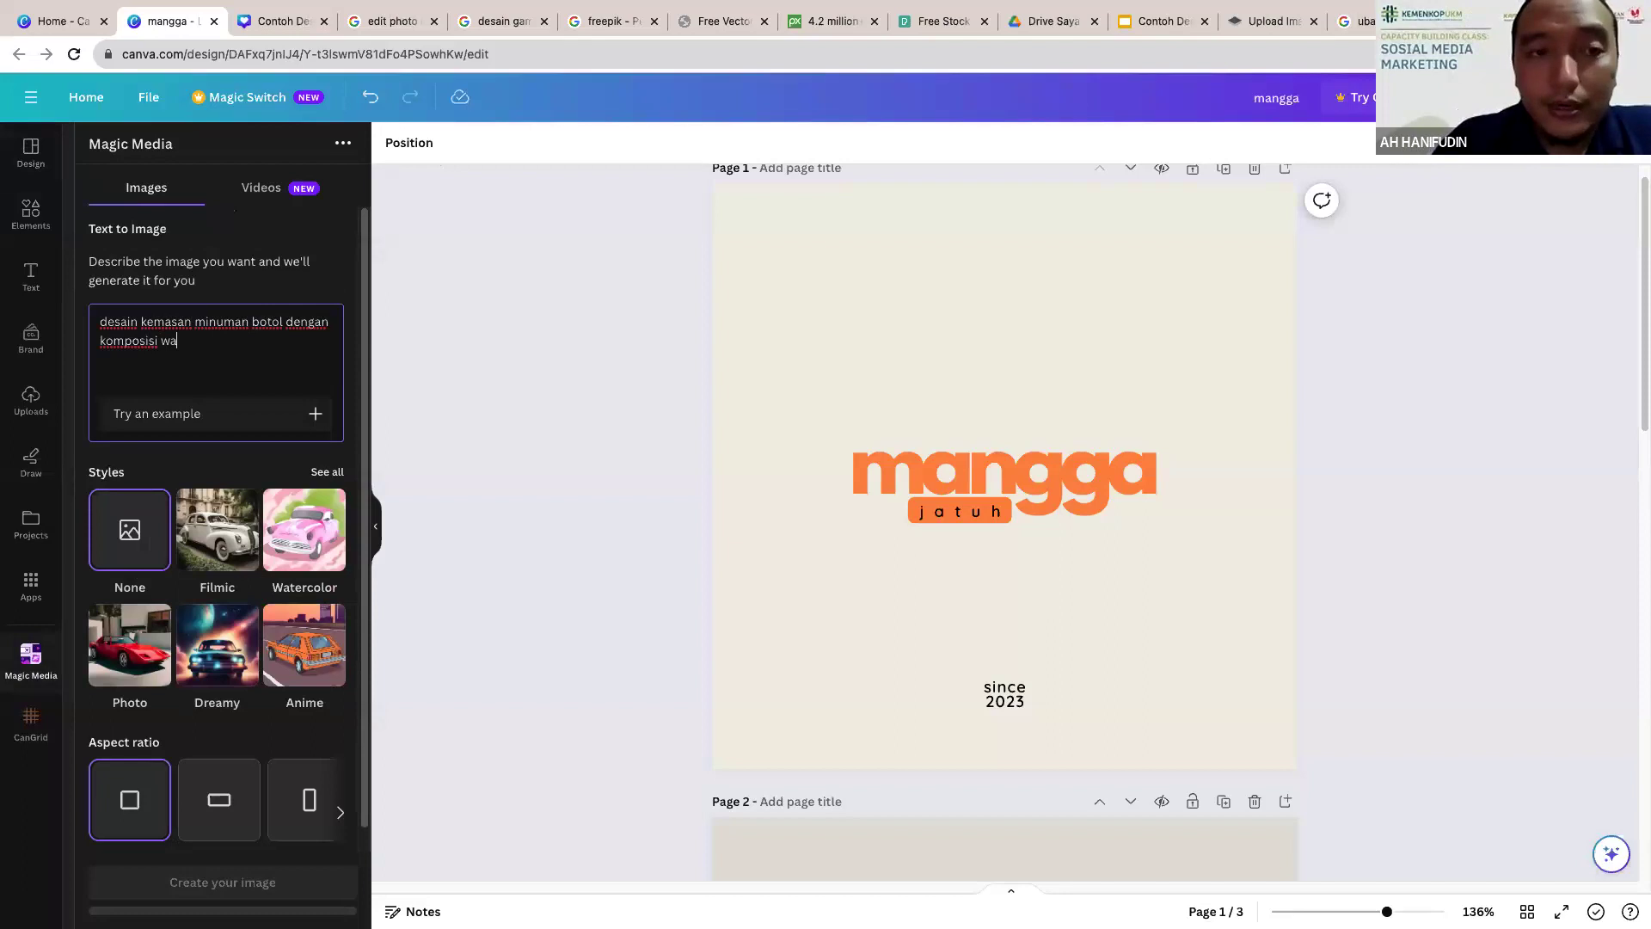
pyautogui.write('rna')
# Step: Extend the image prompt to "desain kemasan minuman jus mangga dengan kemasan botol dengan komposisi warna kuning , biru dan biru muda"
pyautogui.click(254, 322)
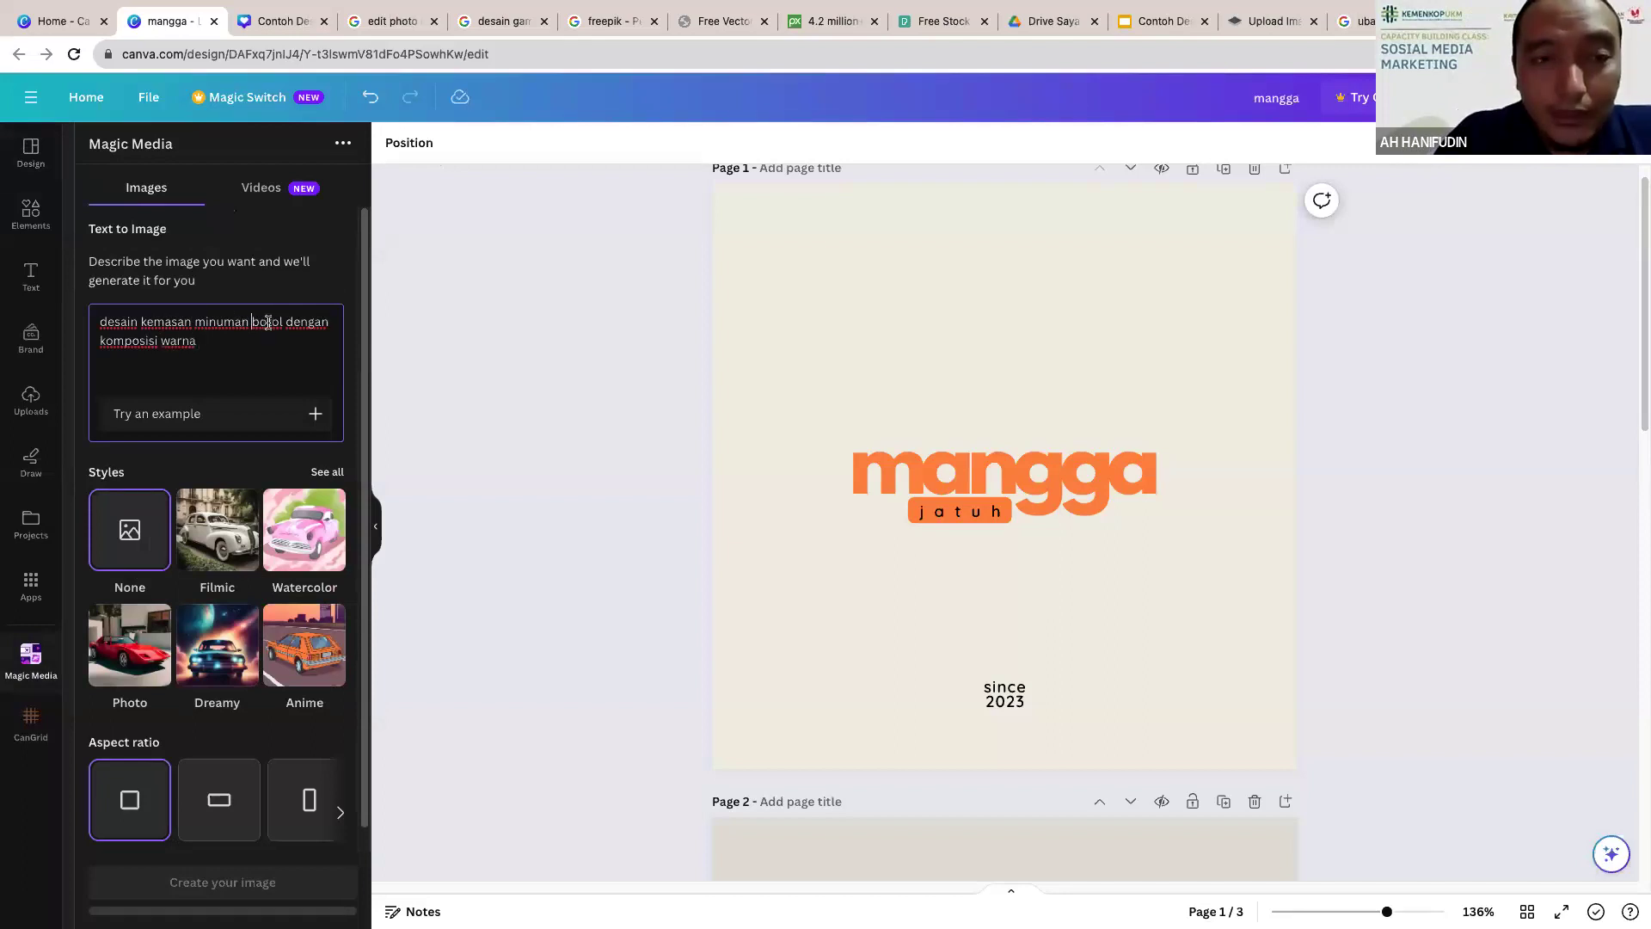
pyautogui.write('jus mangga')
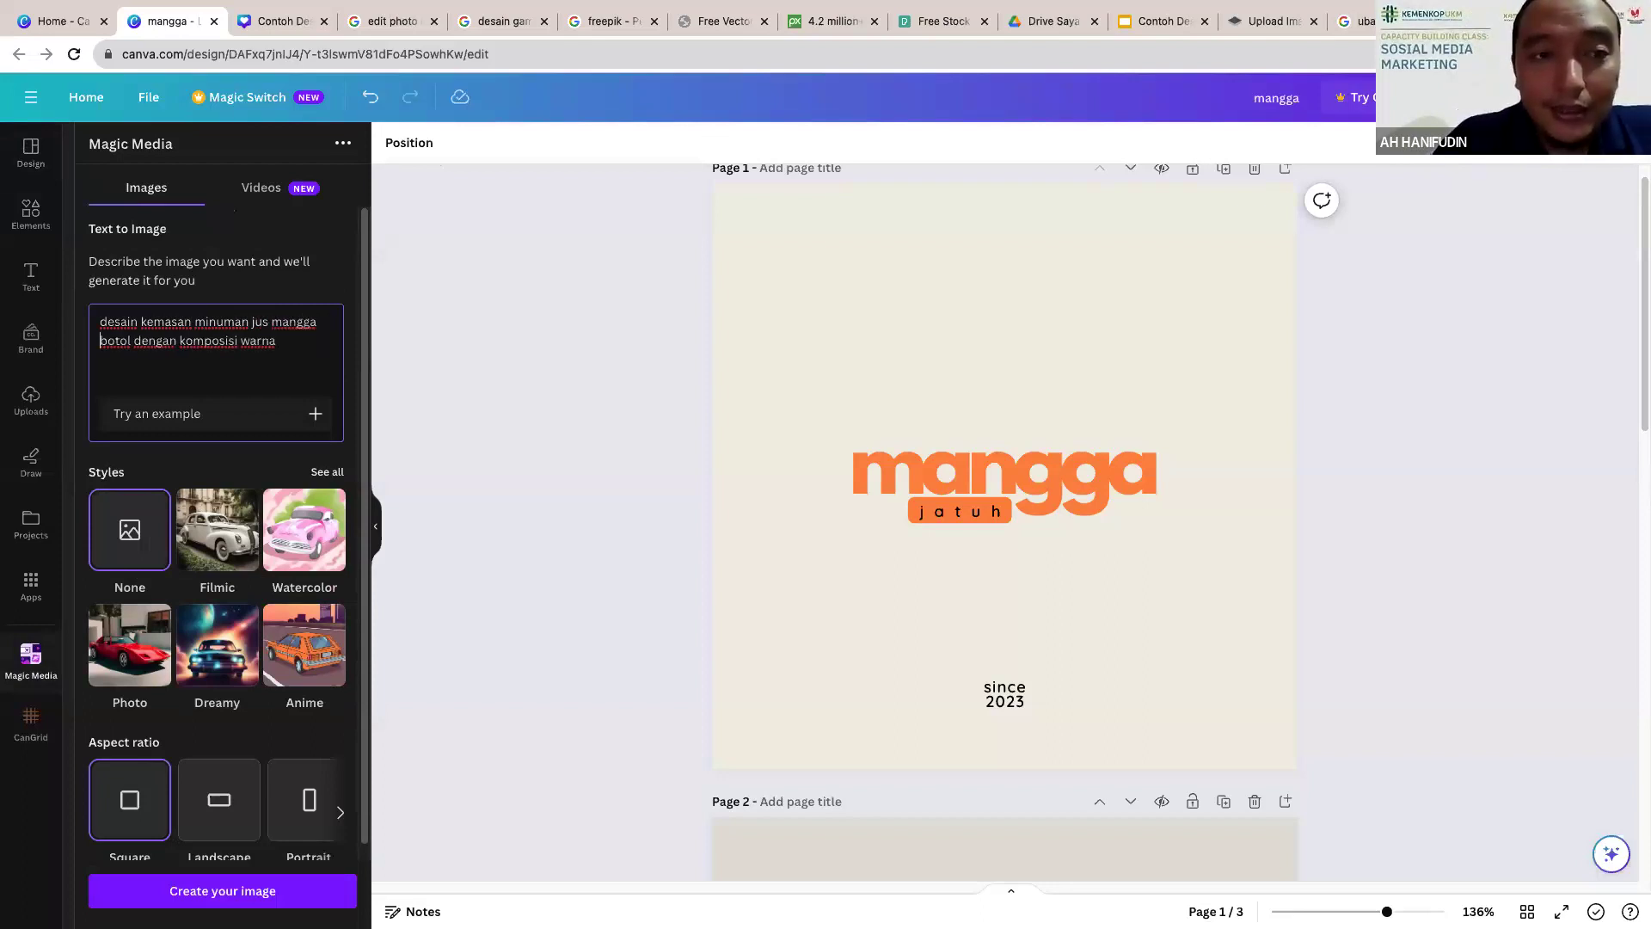
pyautogui.write(' dengan kemas')
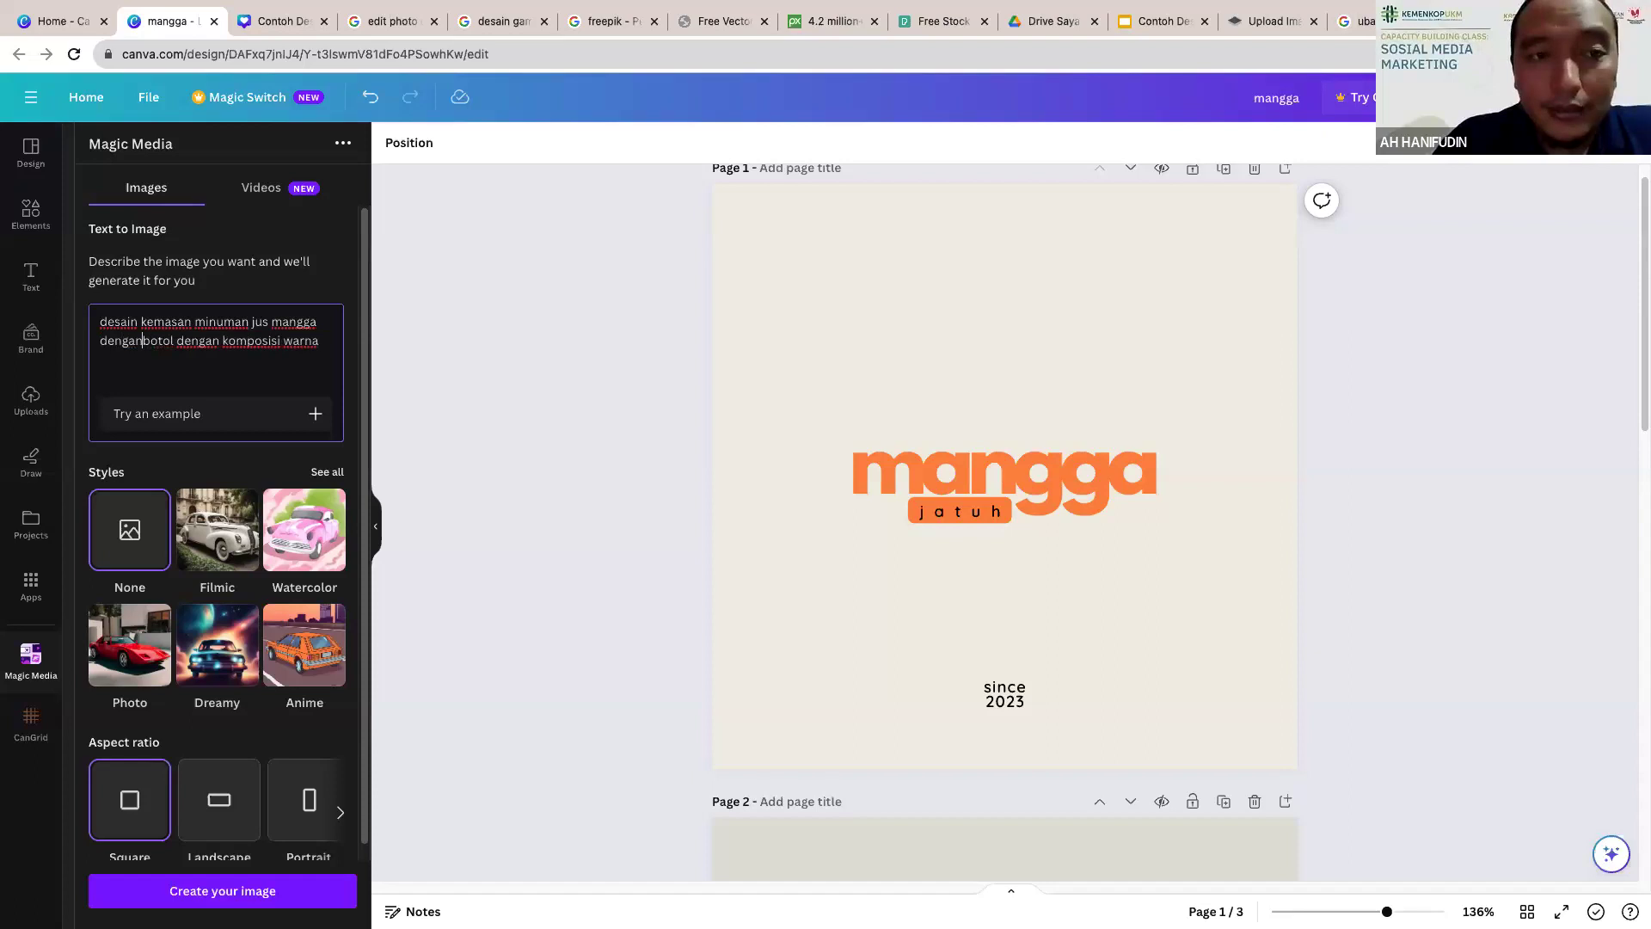
pyautogui.write('an botol dengan ')
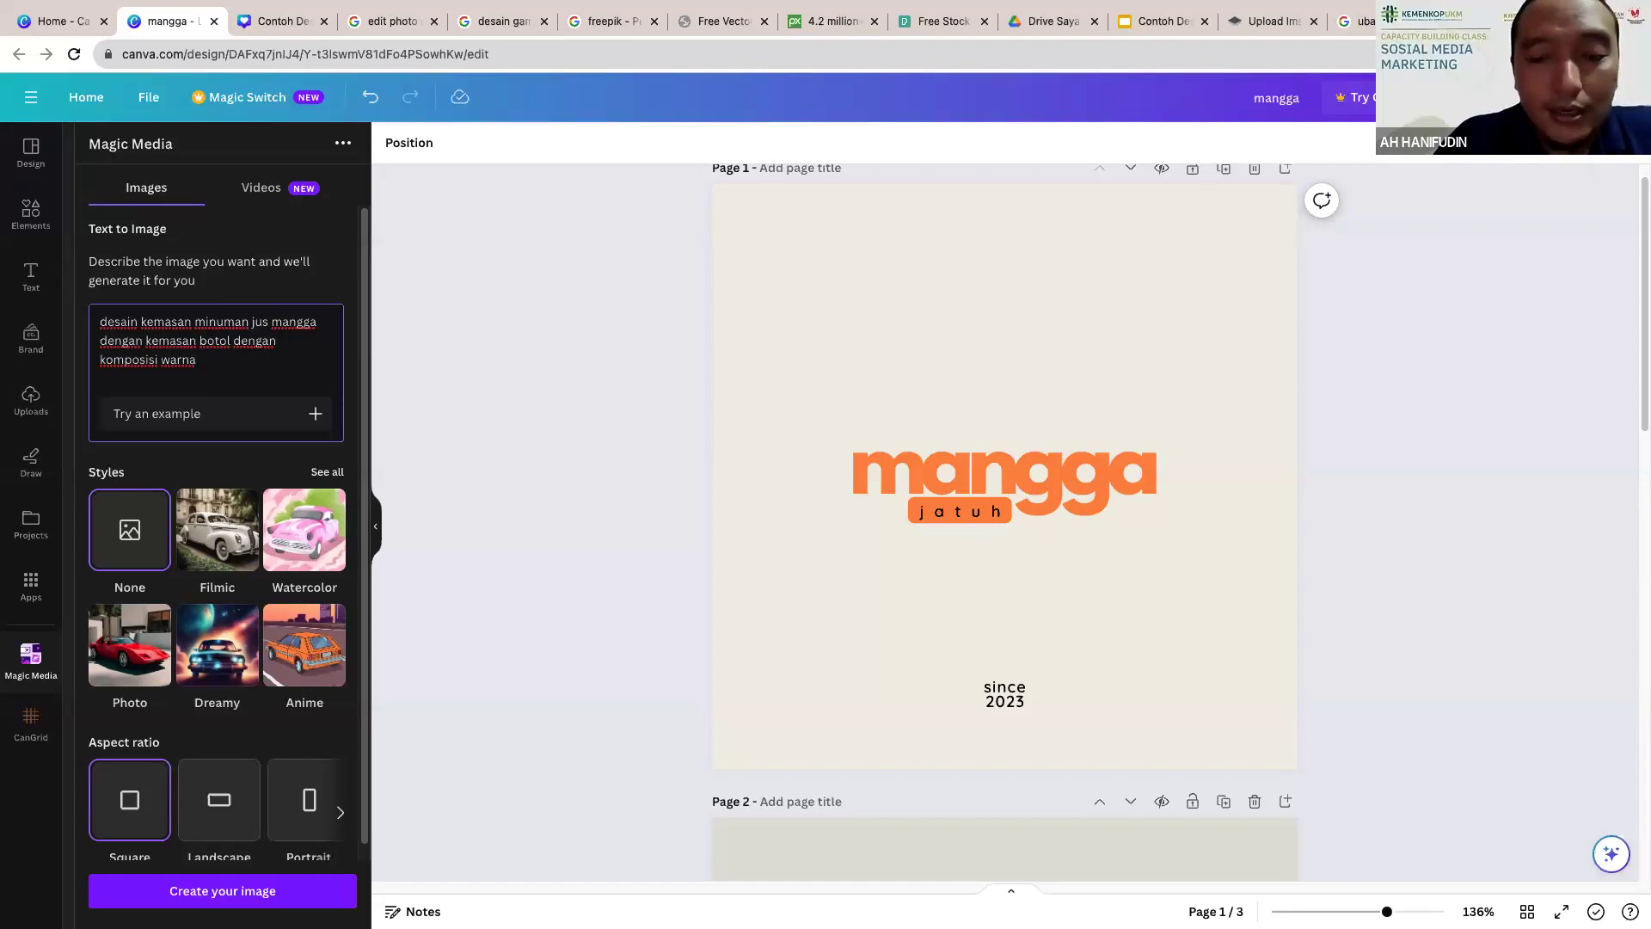
pyautogui.write('komposisi warna kuning ')
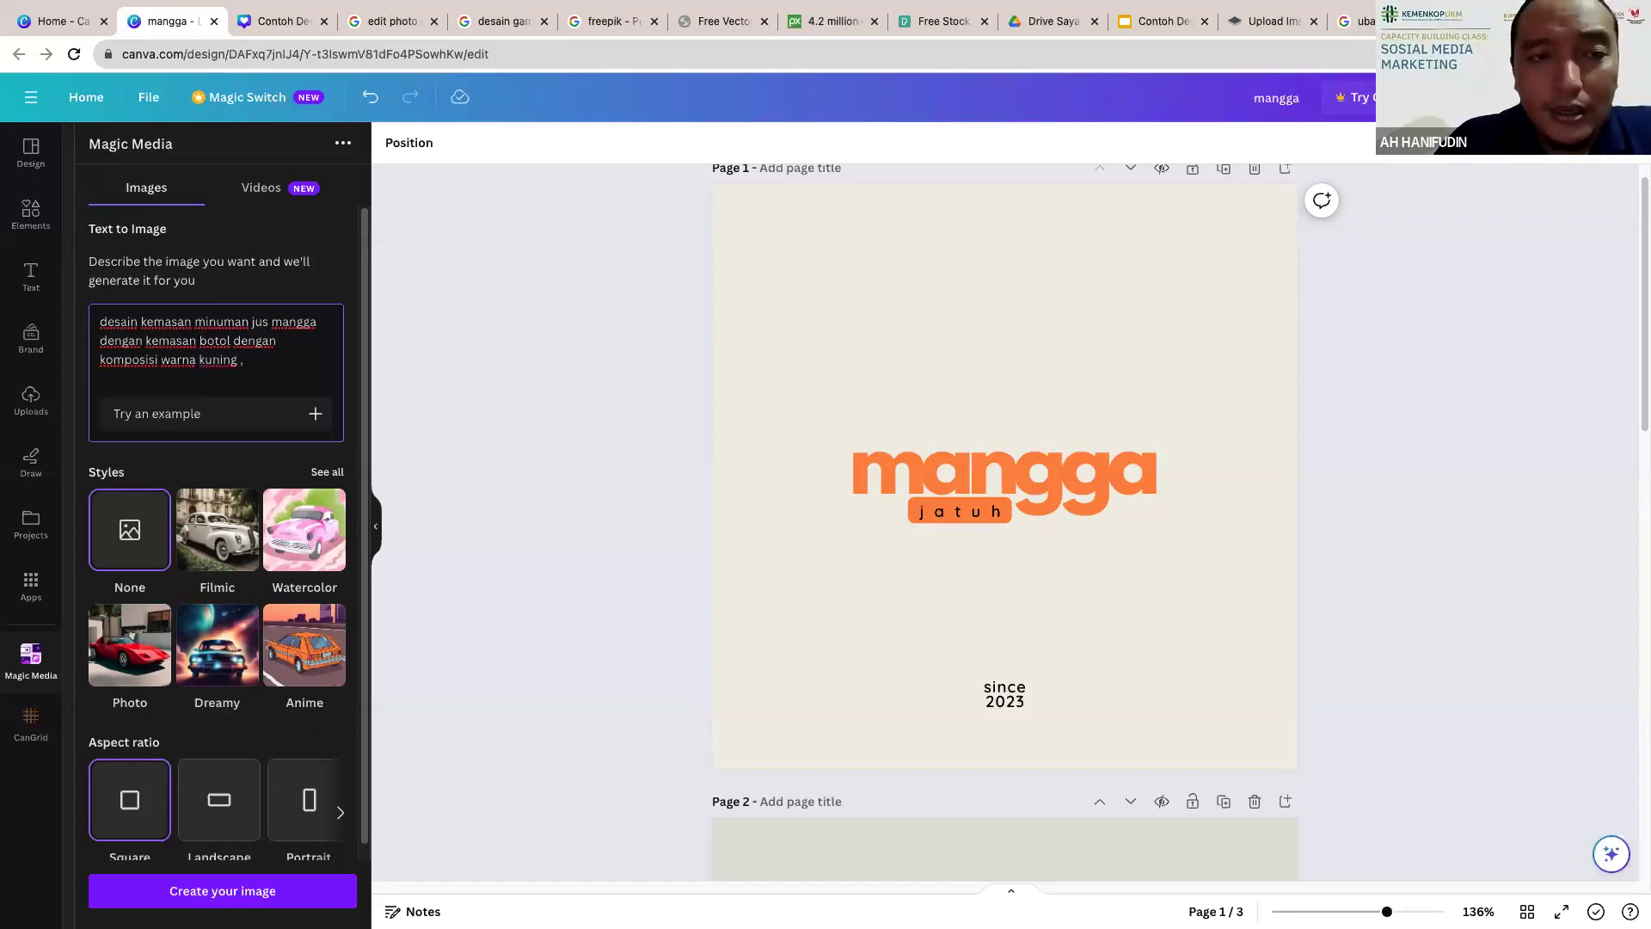
pyautogui.write(', biru dan')
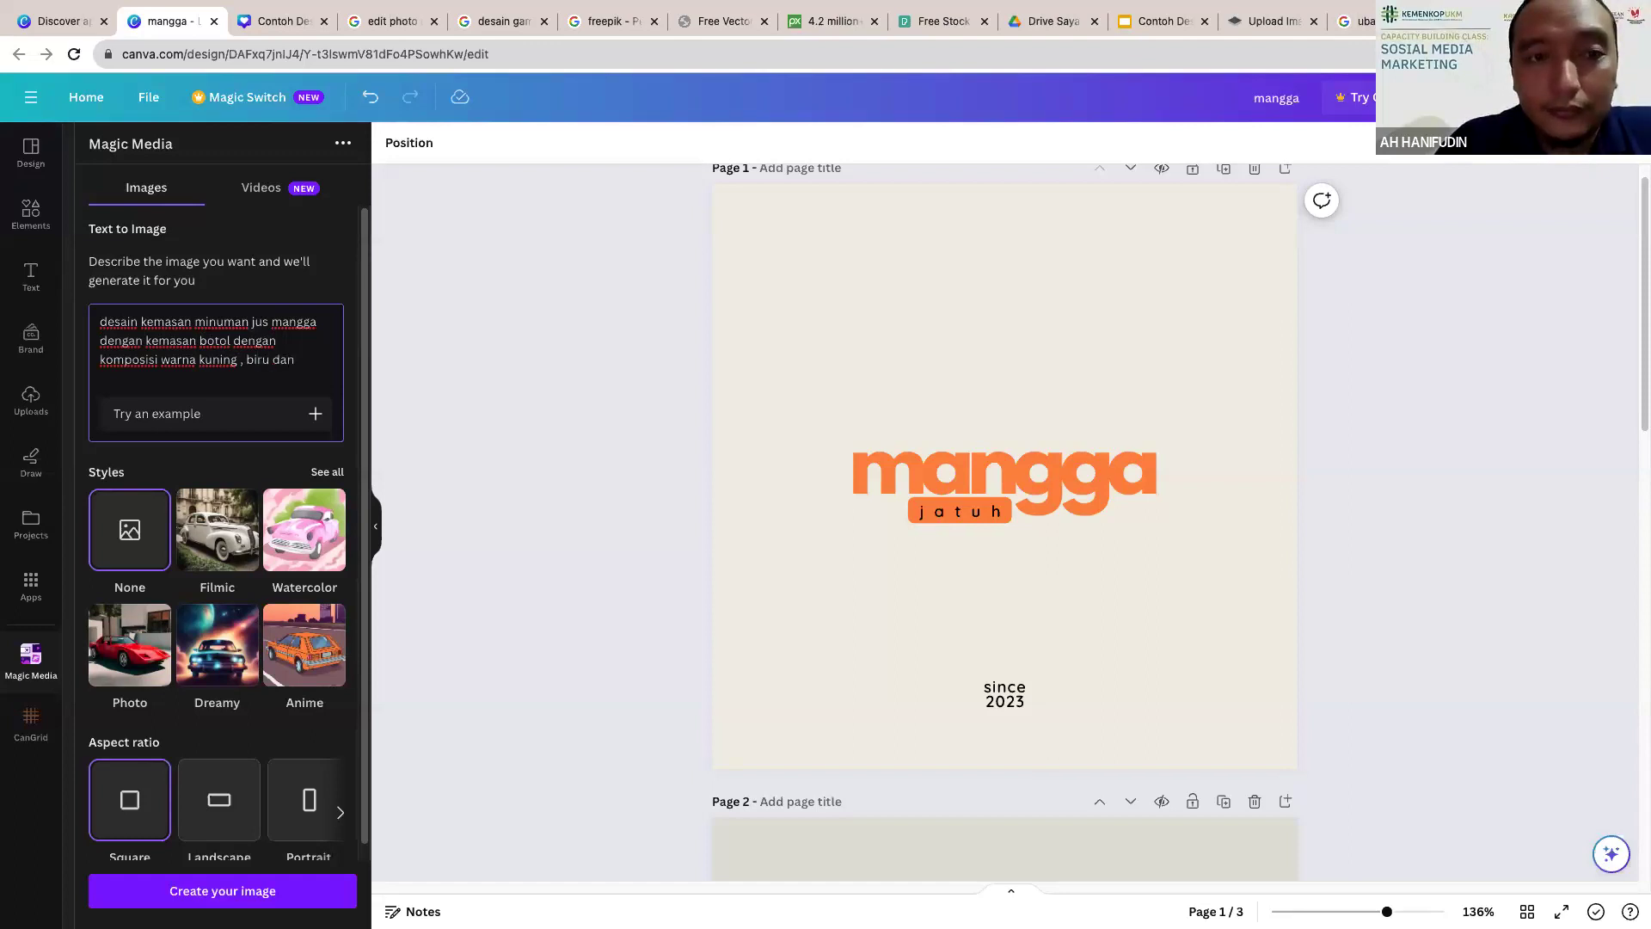
pyautogui.write('biru muda')
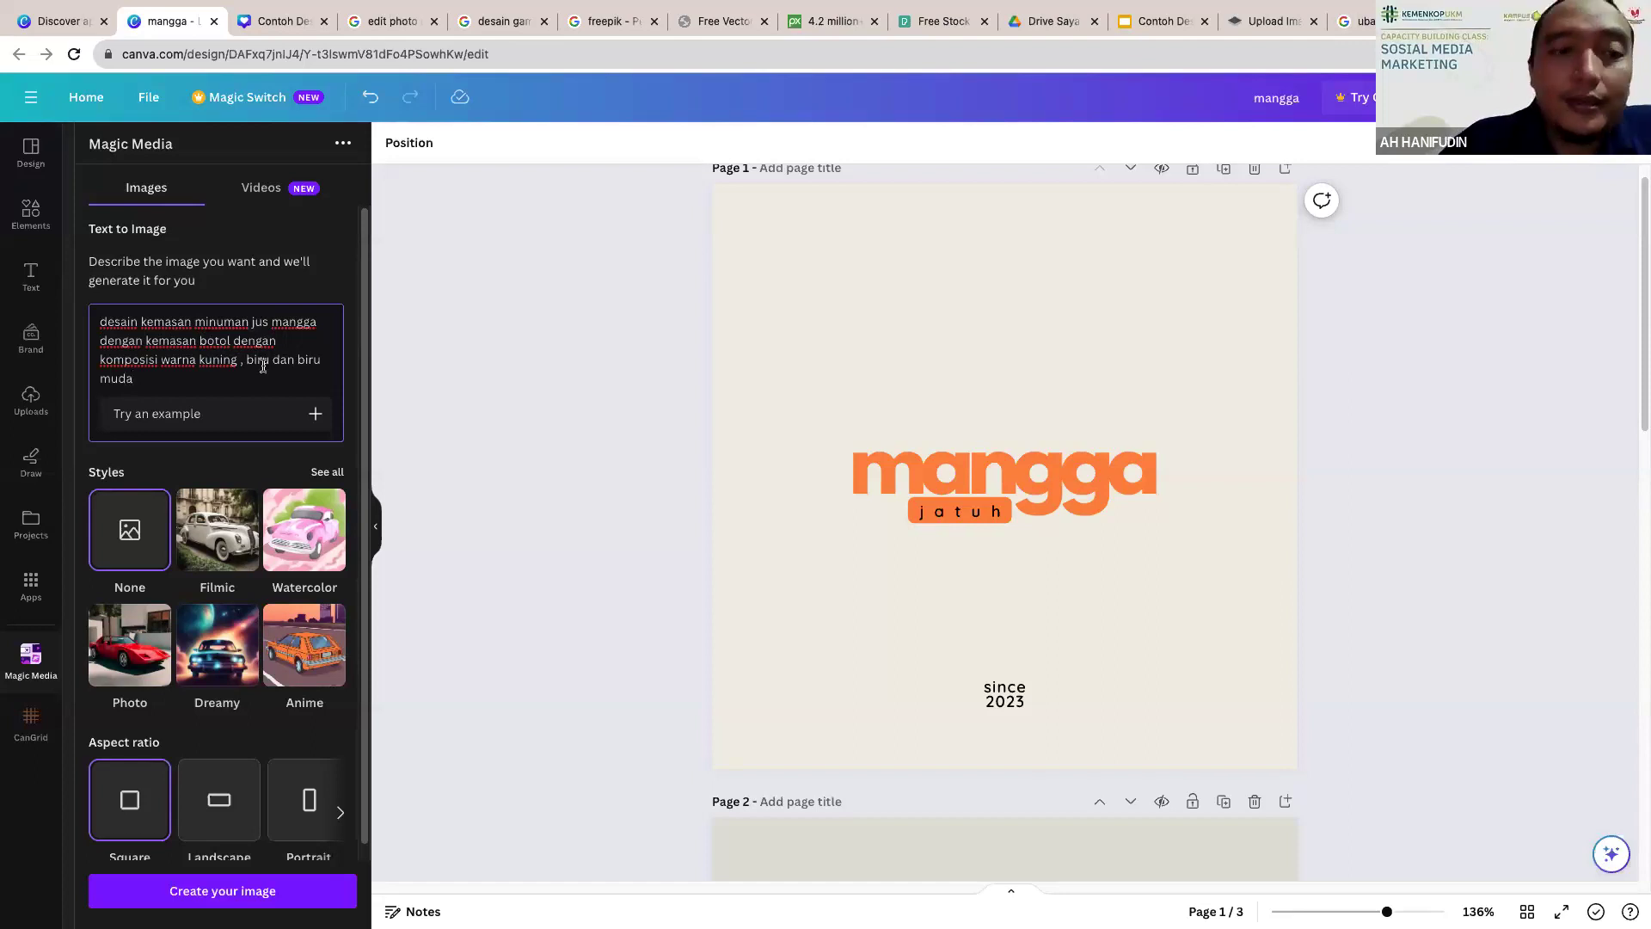
# Step: Try to generate the image in the Photo style with the Square aspect ratio, and select the empty third page
pyautogui.scroll(-1, 258, 421)
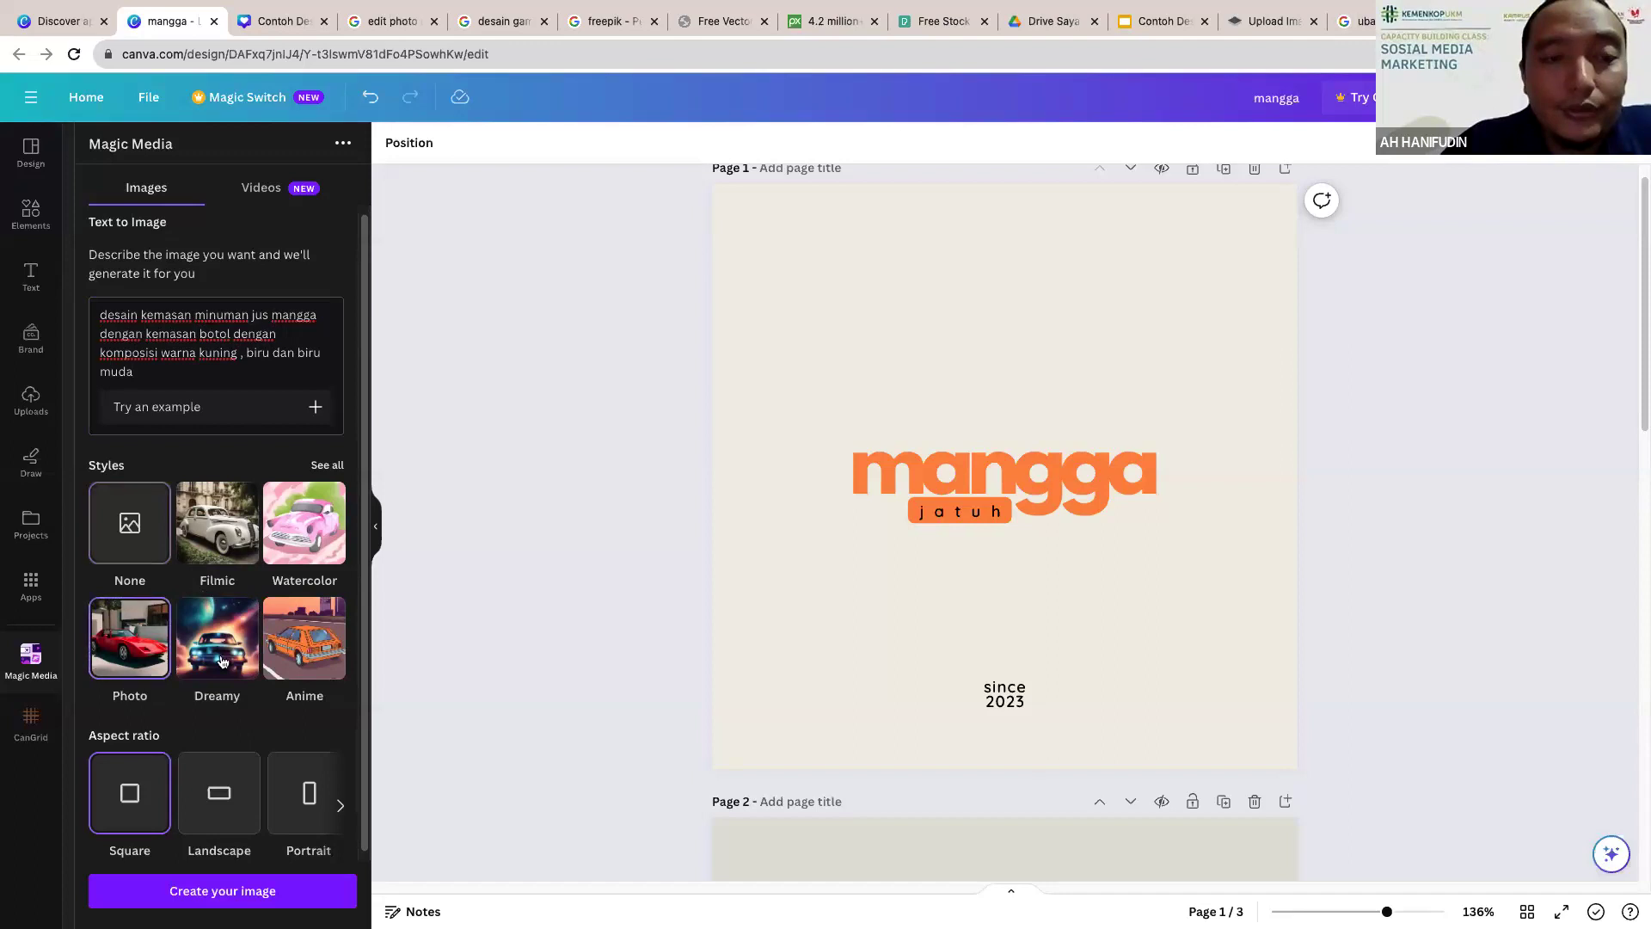
pyautogui.scroll(-1, 174, 893)
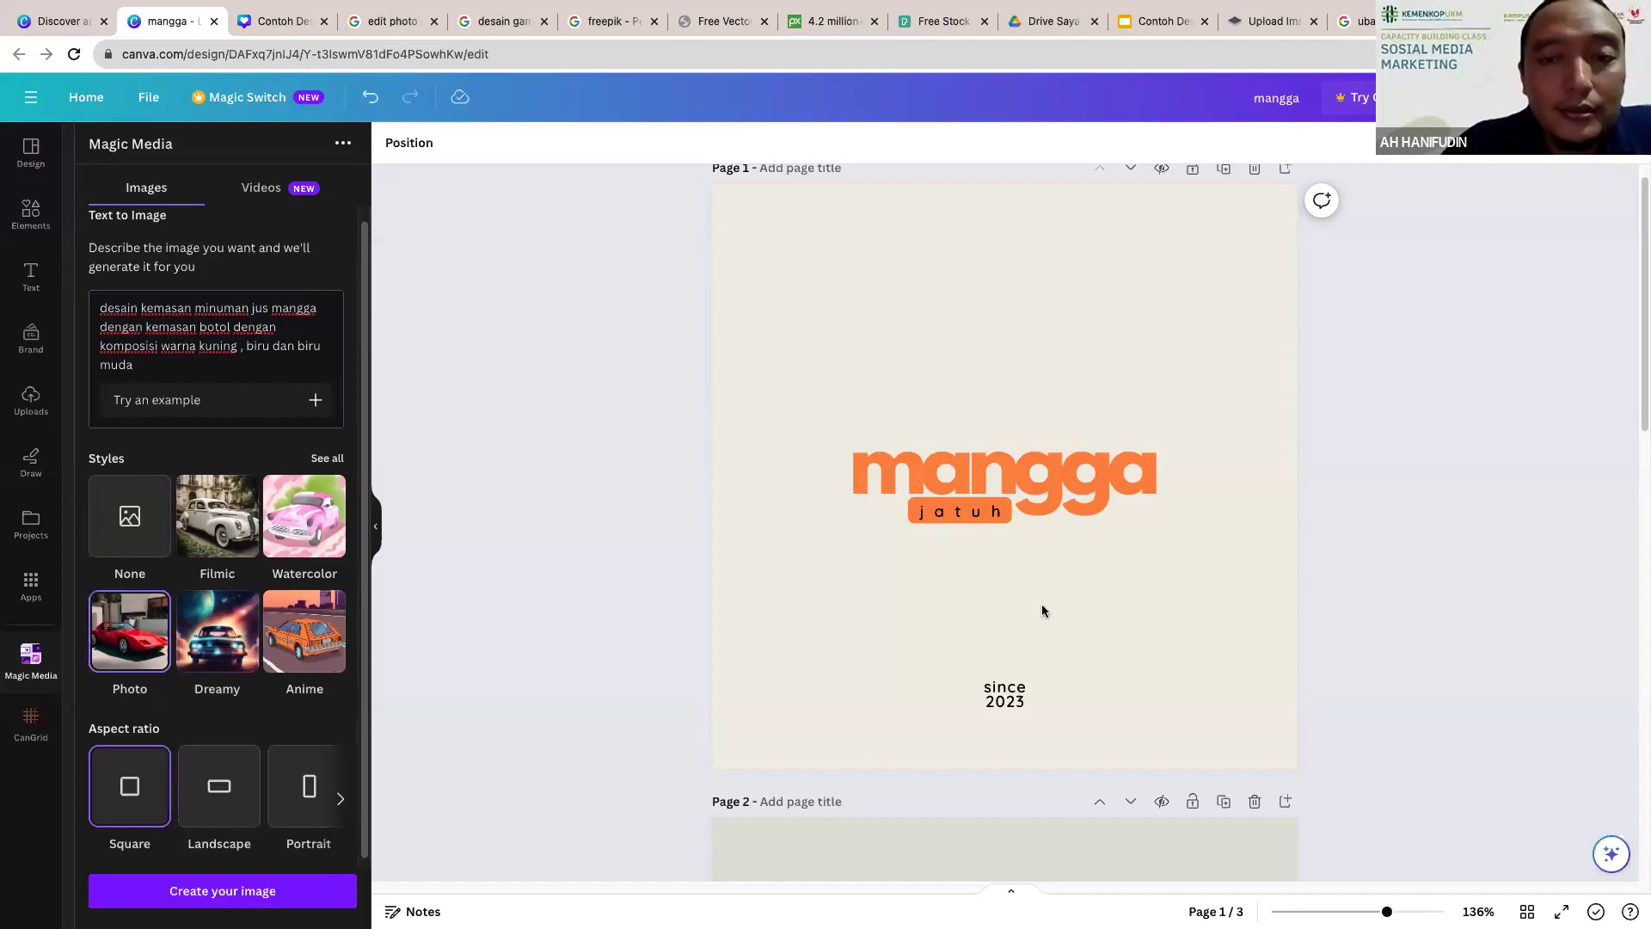
pyautogui.scroll(-10, 1023, 600)
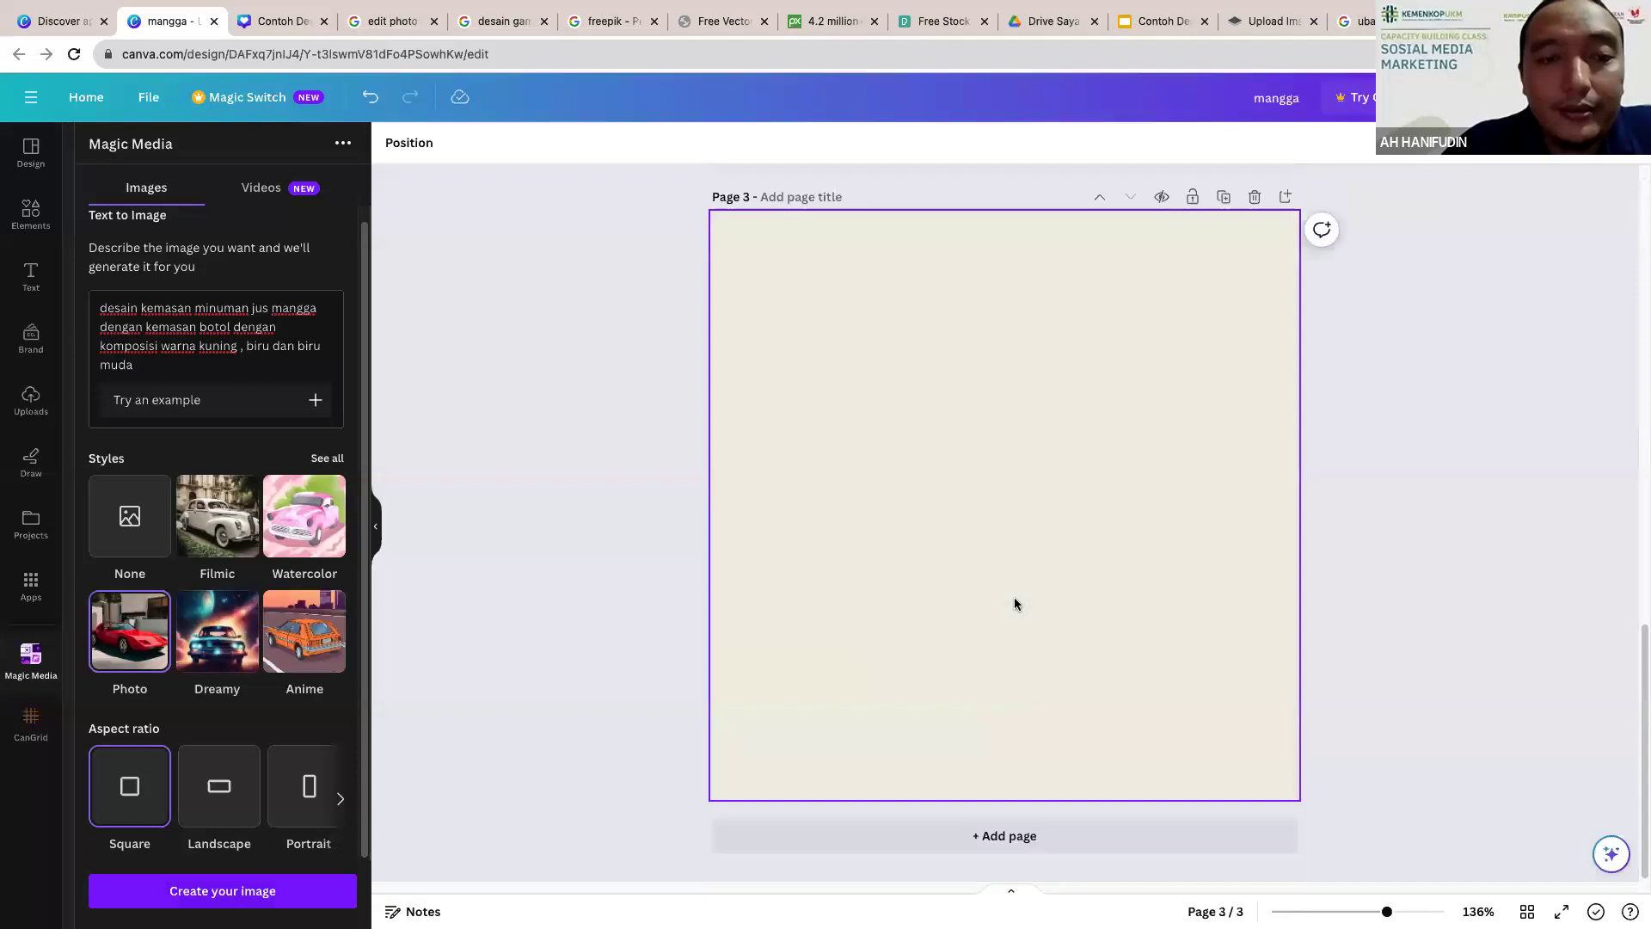
pyautogui.click(958, 550)
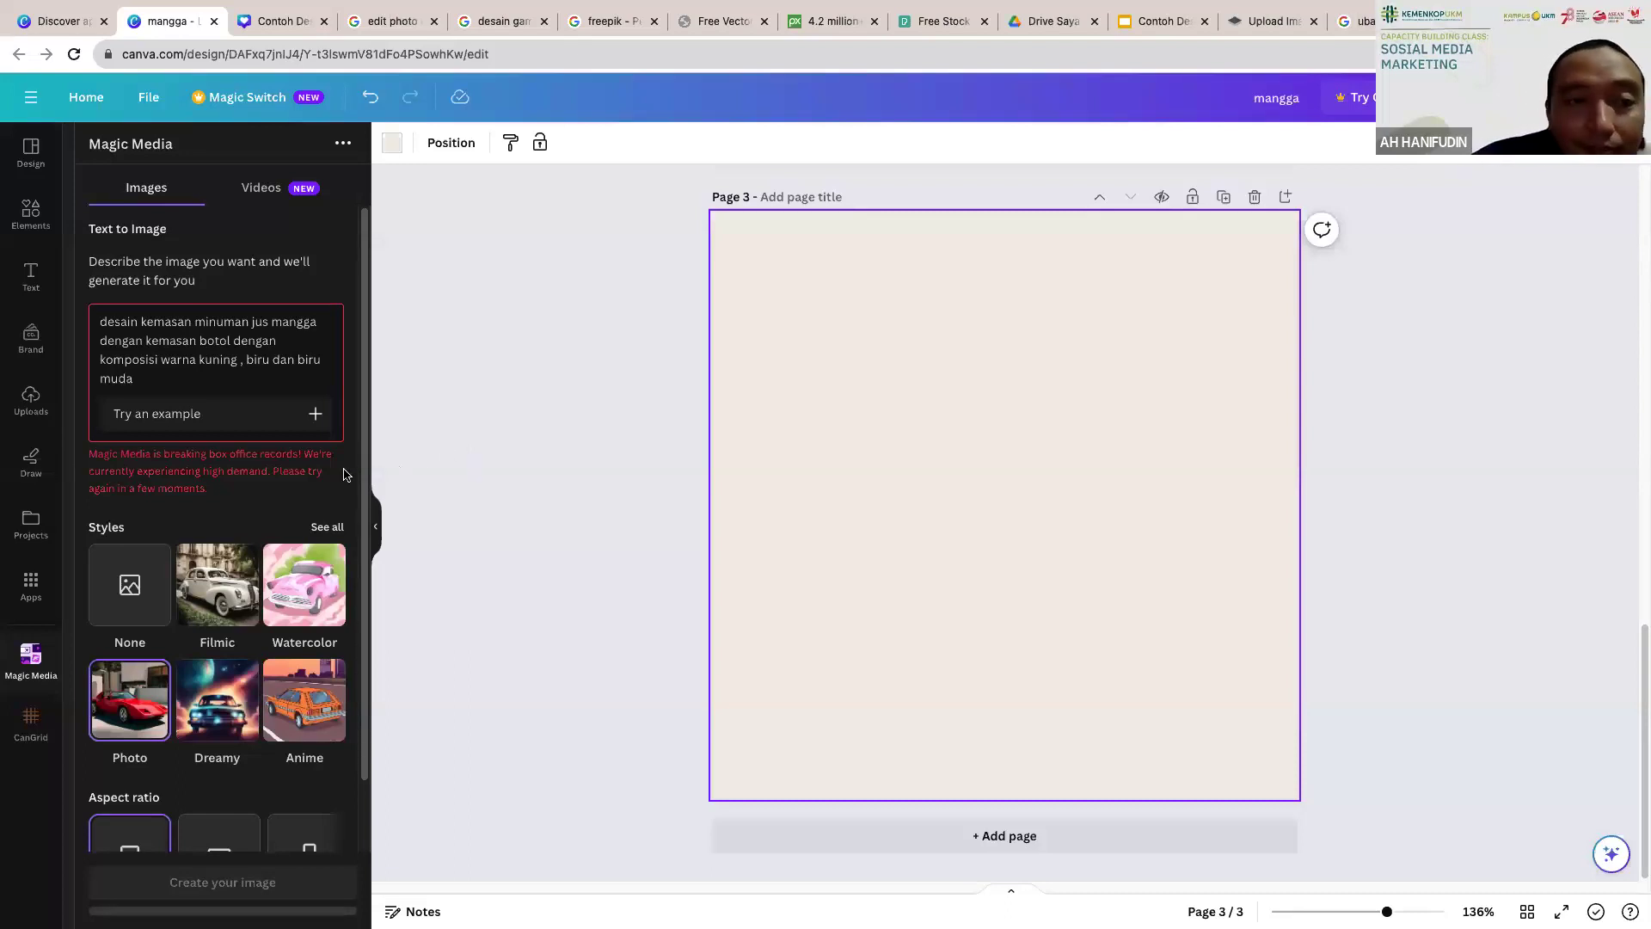
# Step: Clear the whole image description in Magic Media
pyautogui.scroll(-2, 241, 467)
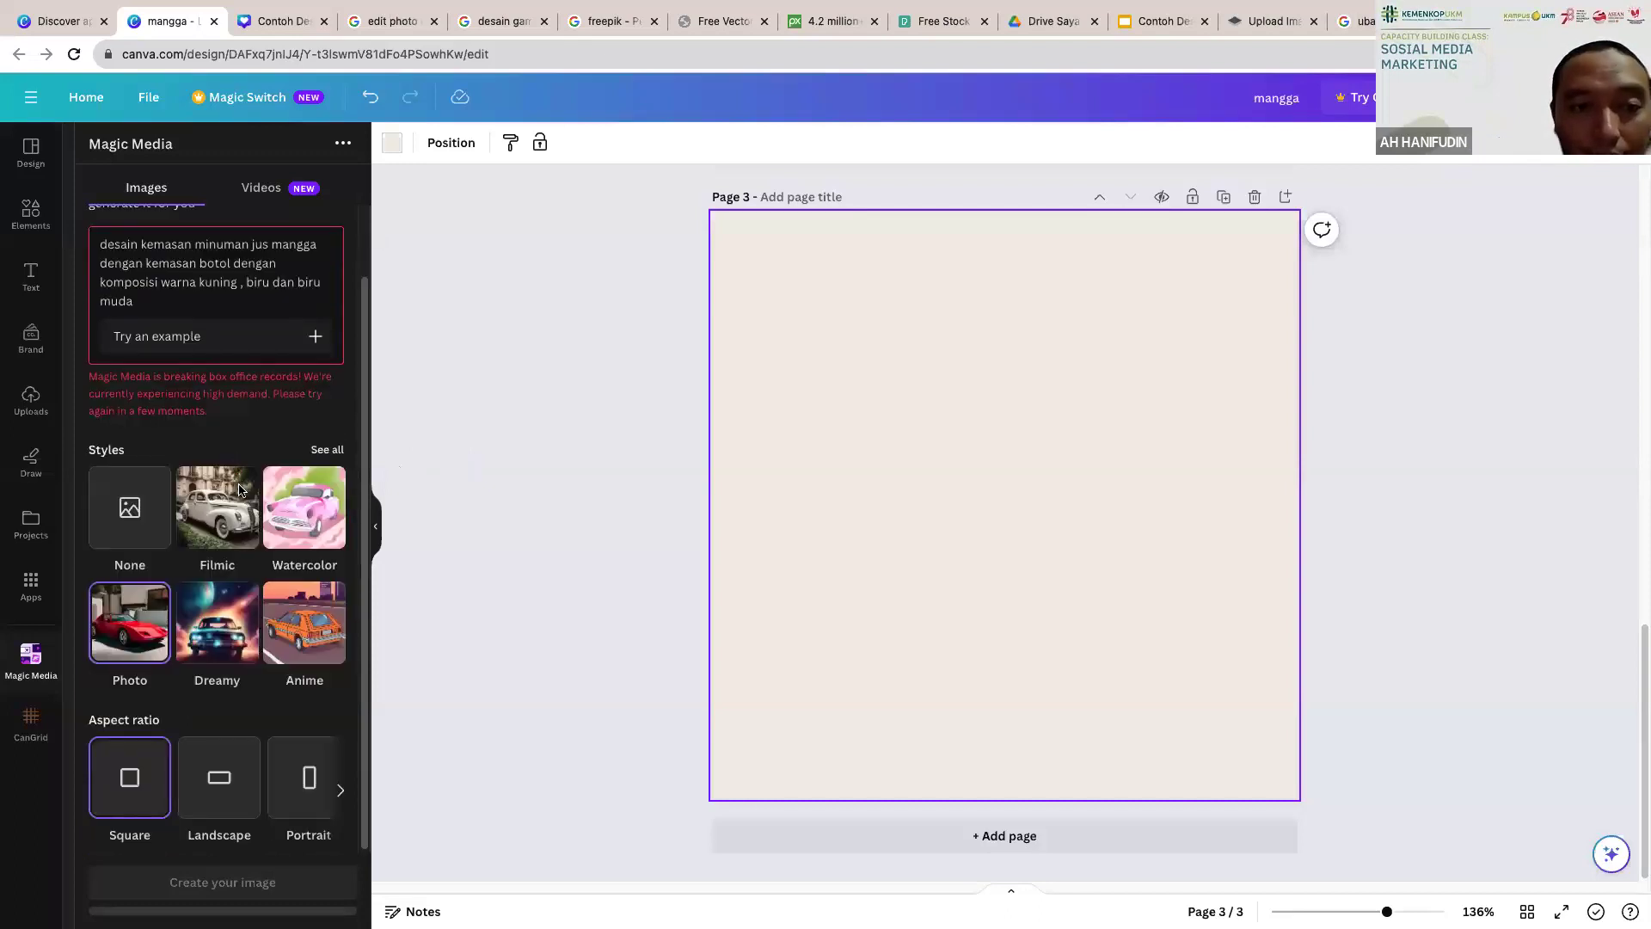
pyautogui.click(255, 306)
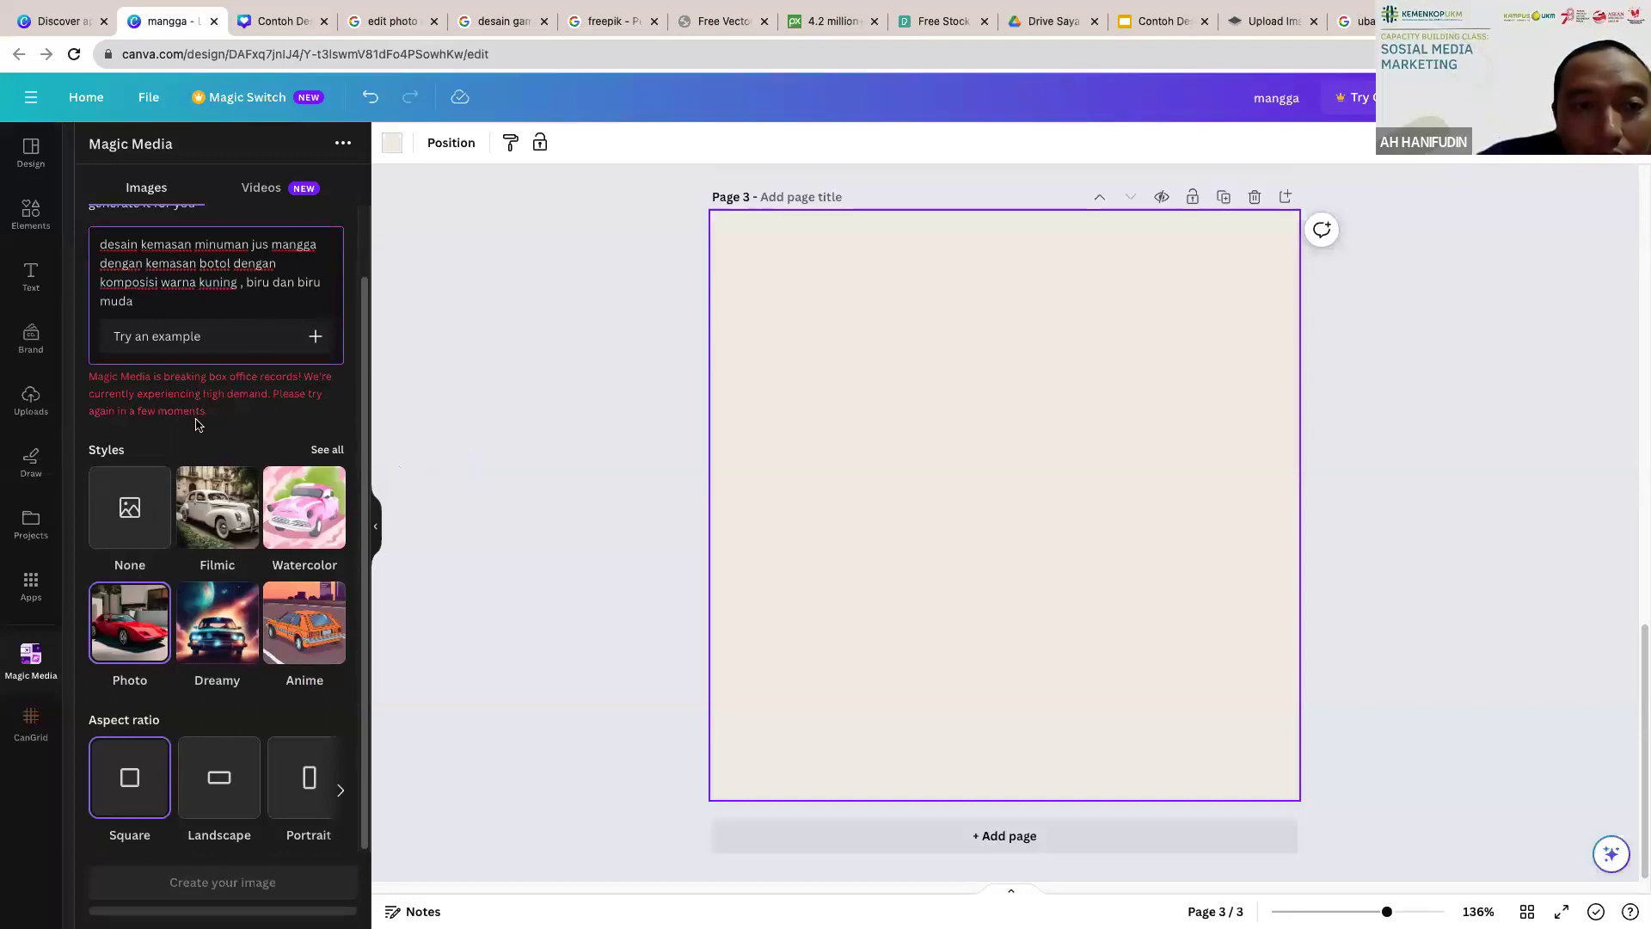
pyautogui.scroll(2, 206, 413)
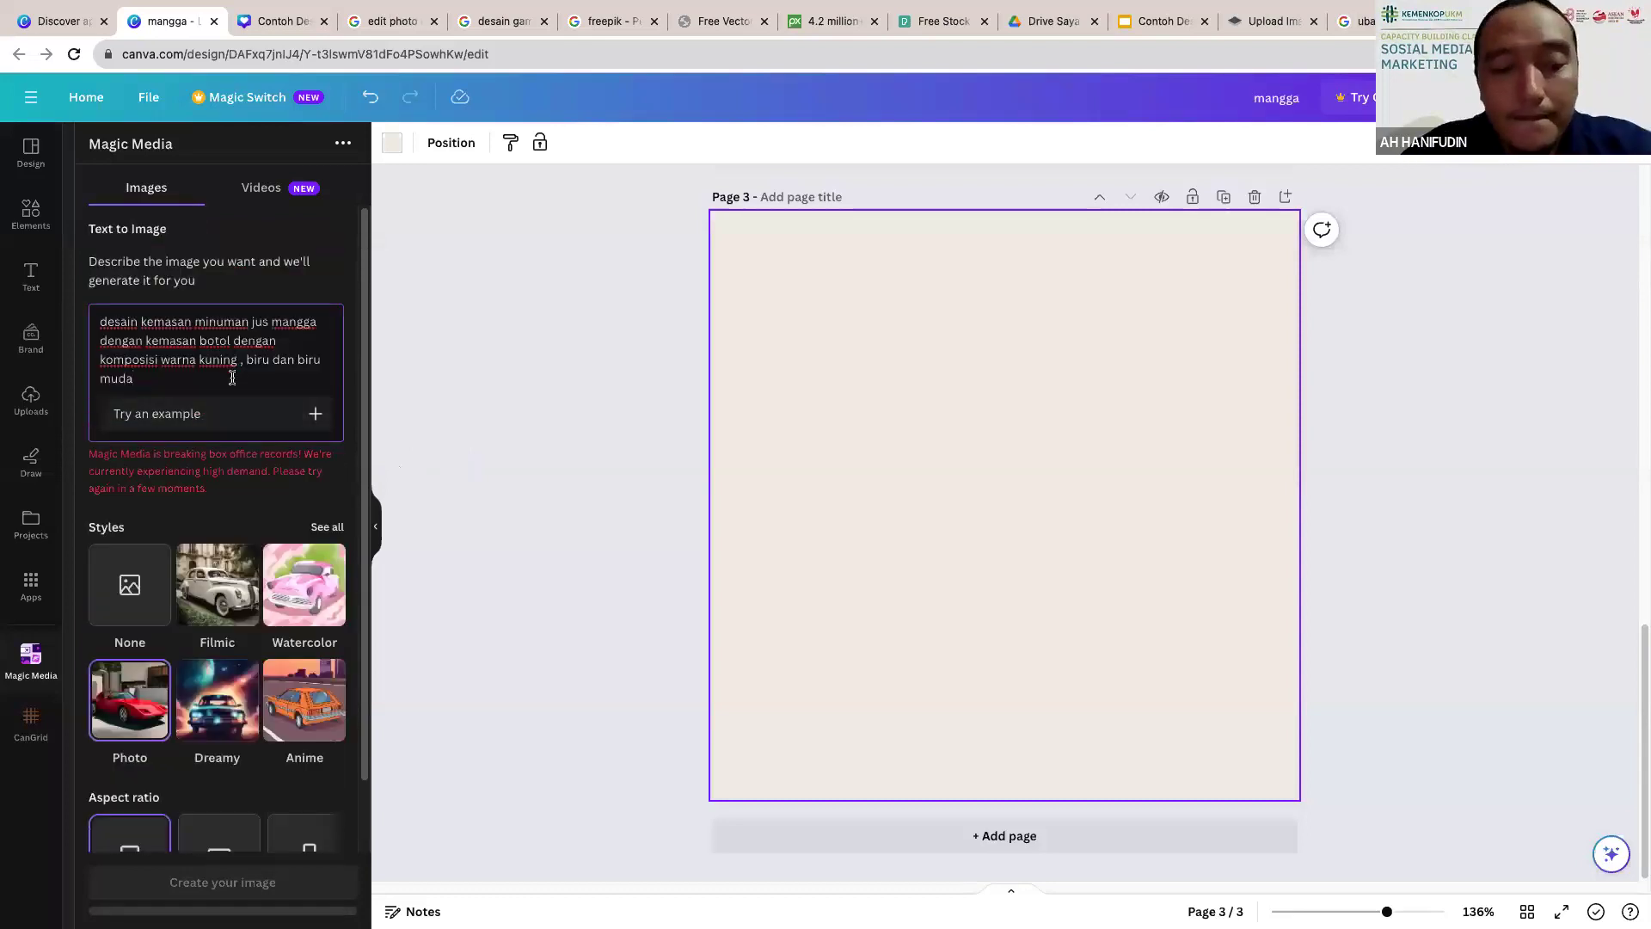
pyautogui.hotkey('ctrl', 'a')
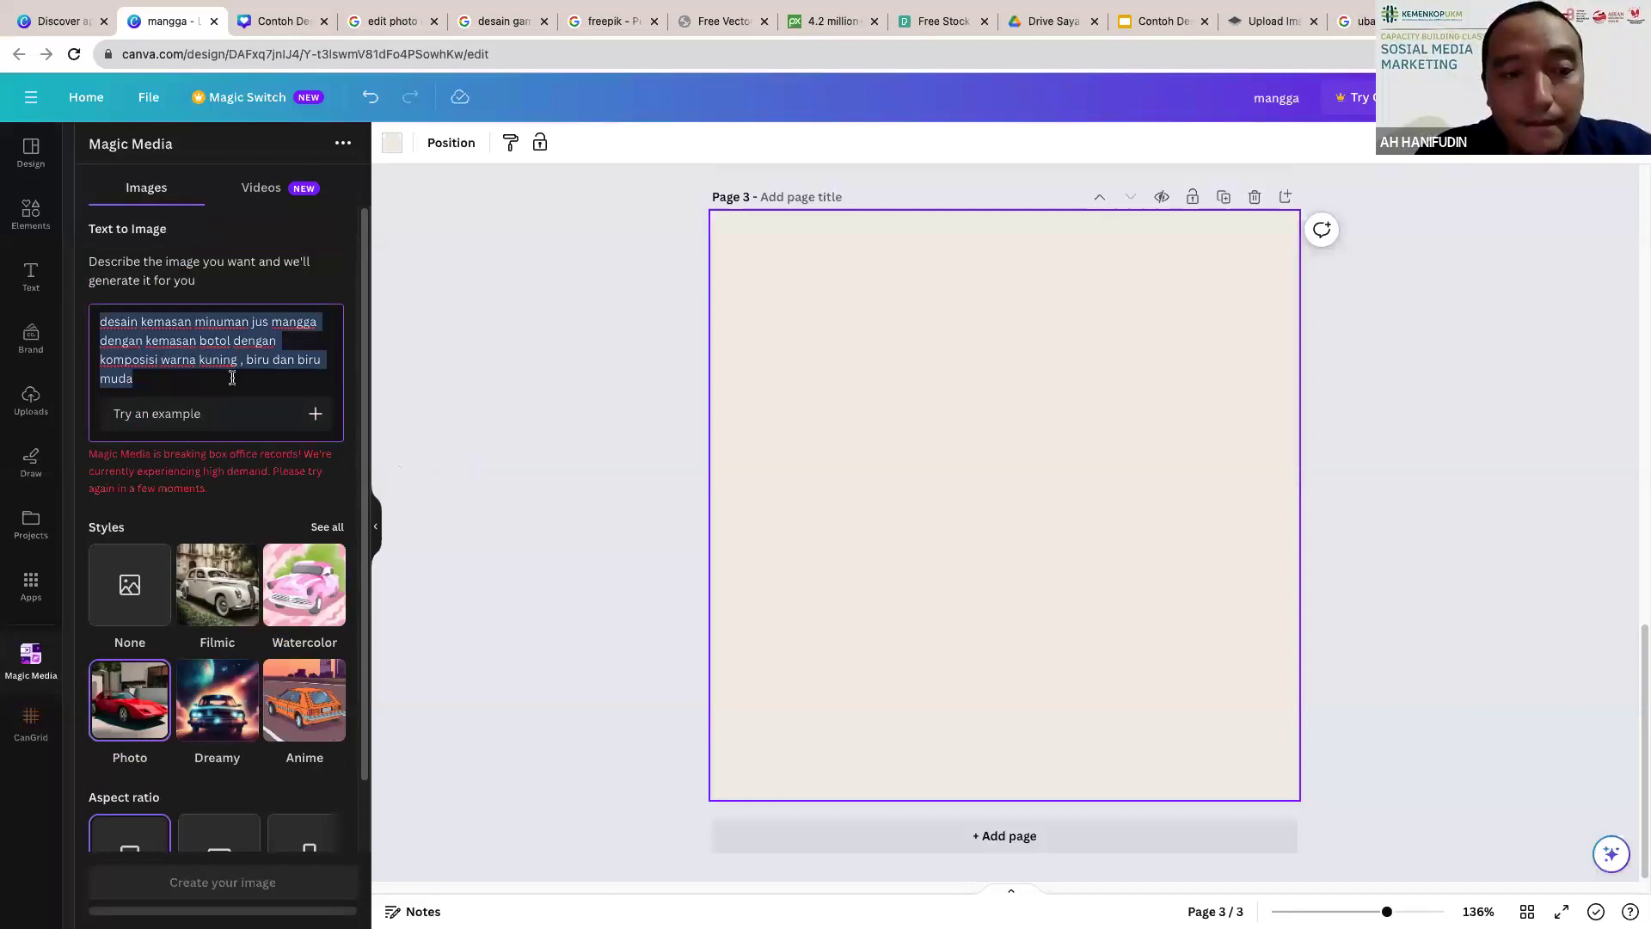
pyautogui.press('BackSpace')
pyautogui.scroll(-1, 213, 344)
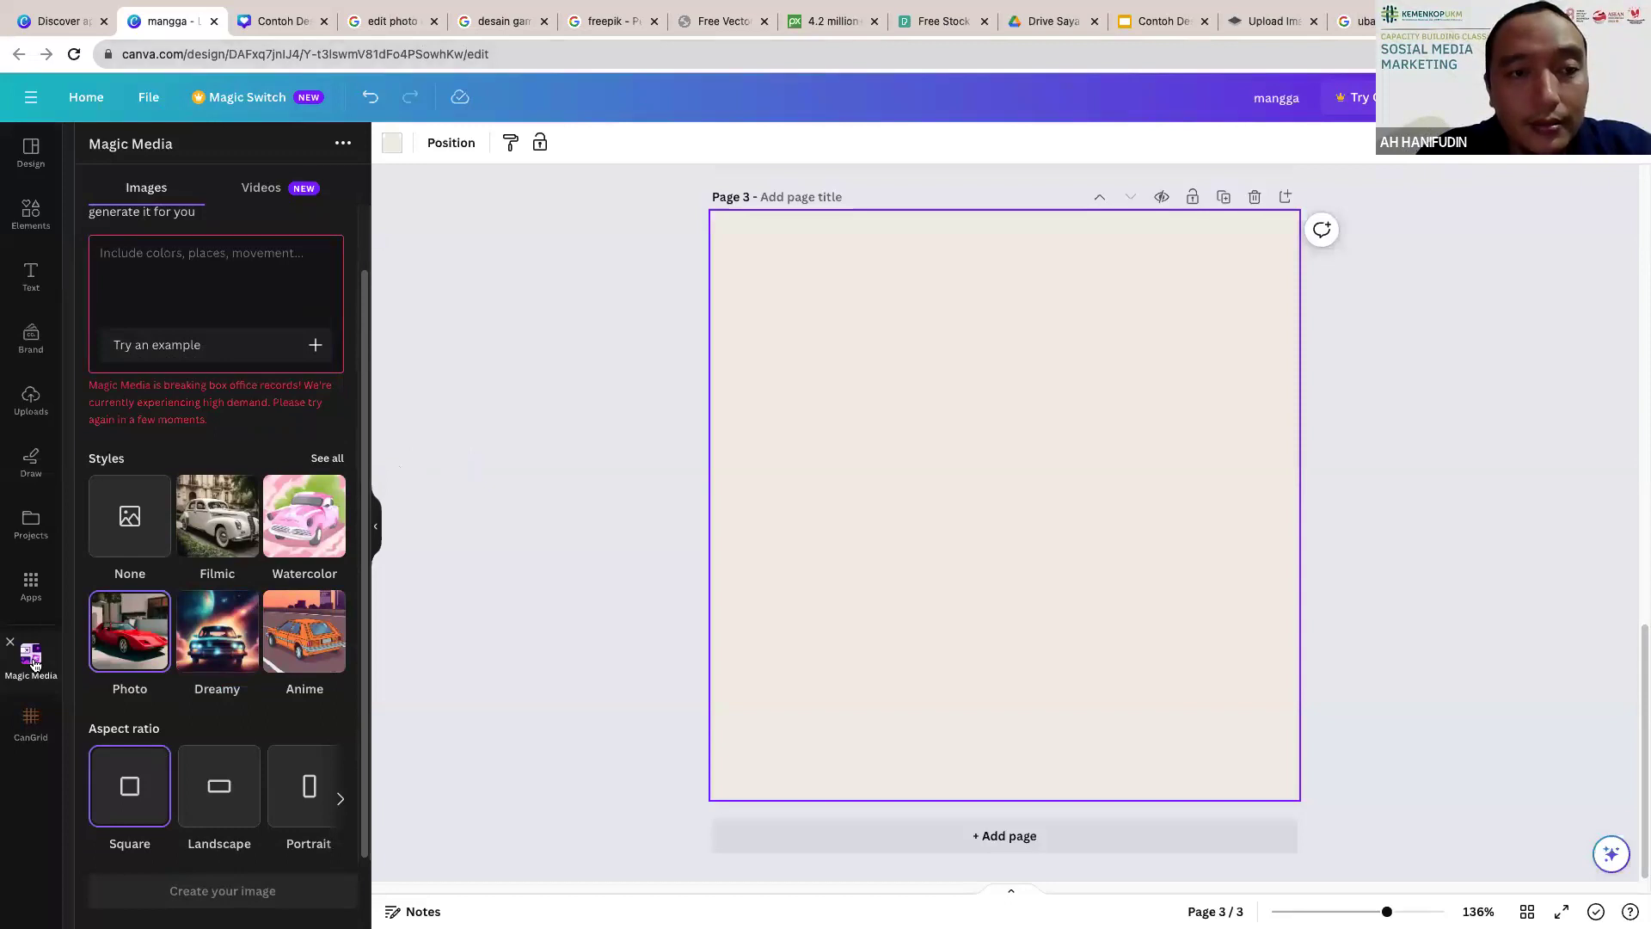
pyautogui.click(60, 22)
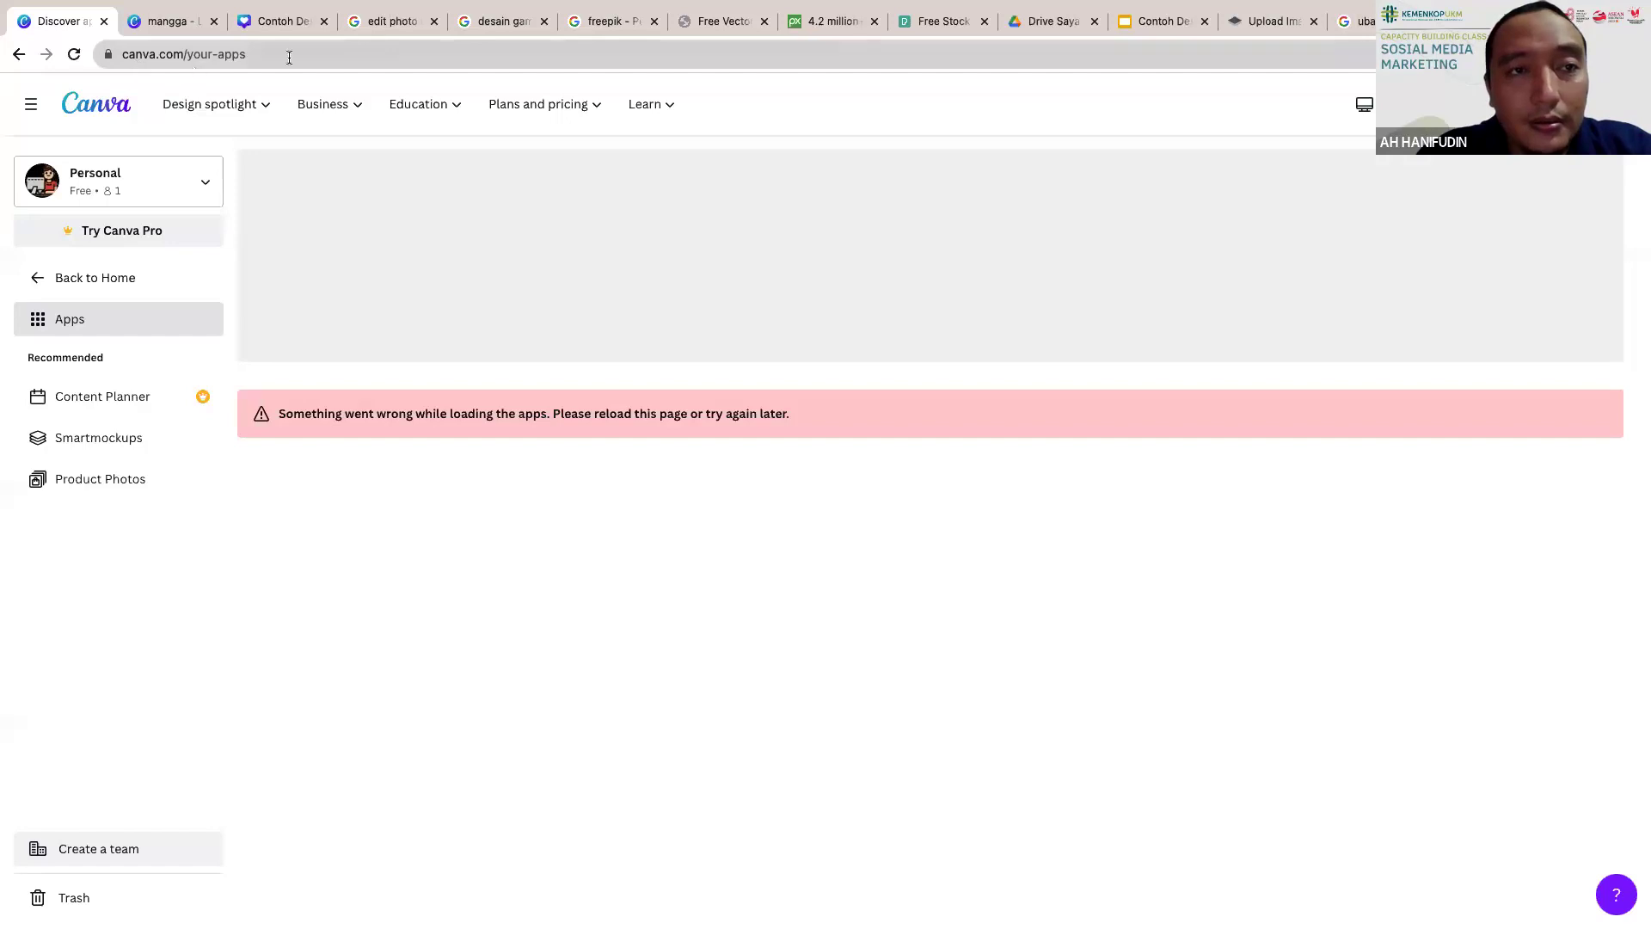
pyautogui.click(288, 56)
pyautogui.click(318, 55)
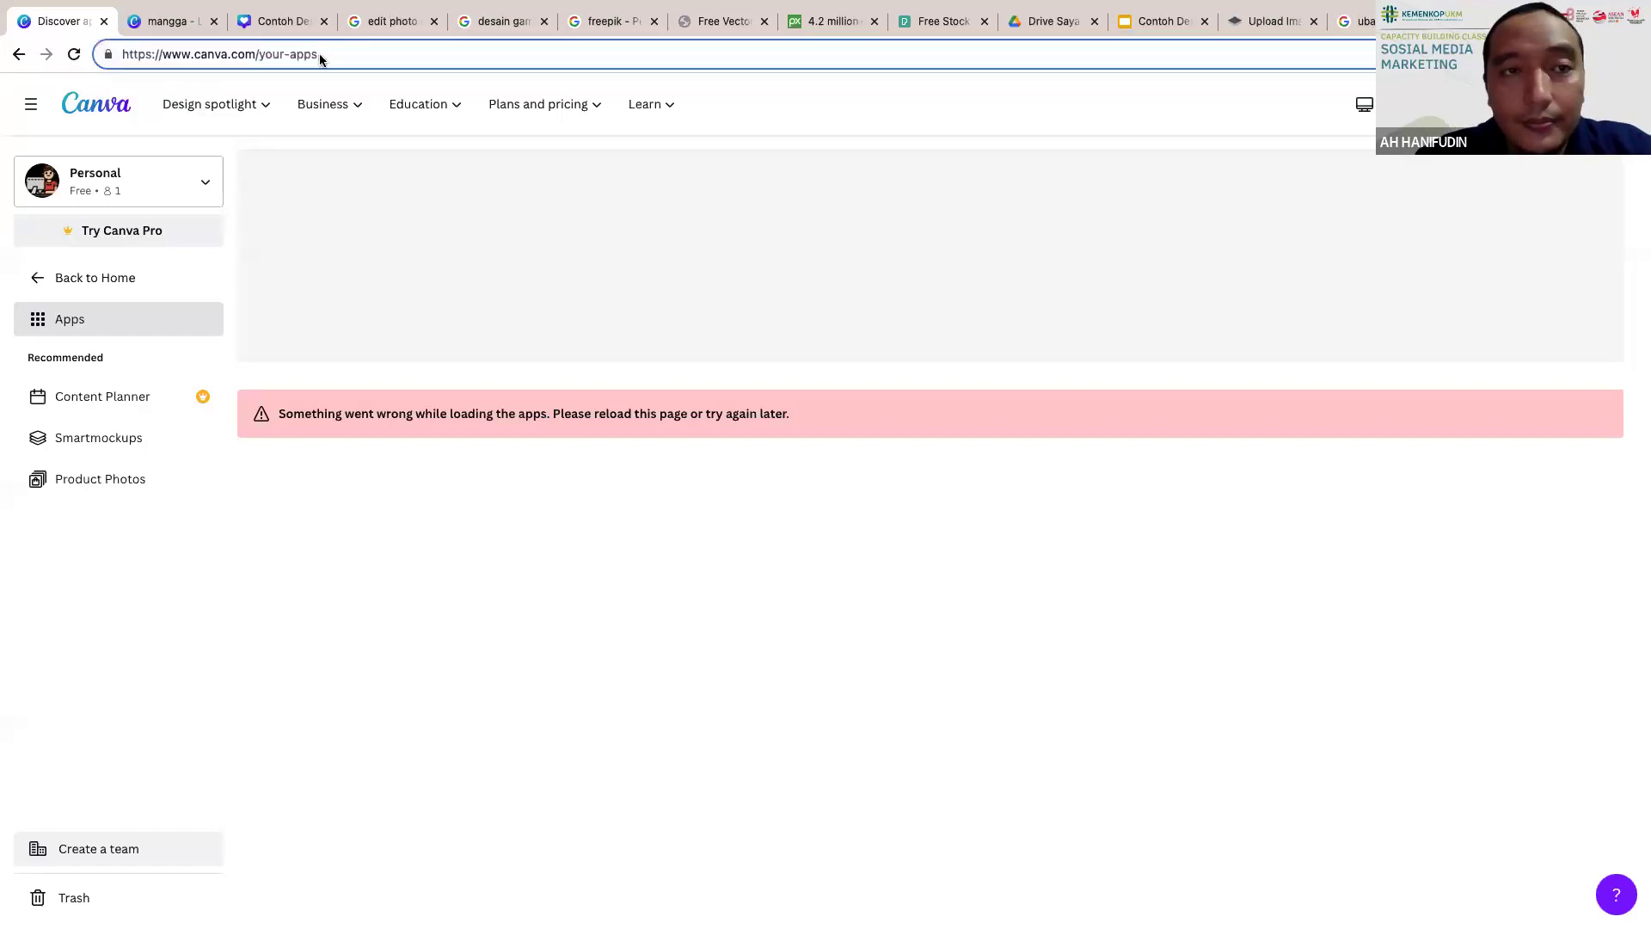
pyautogui.press('BackSpace')
pyautogui.press('BackSpace')
pyautogui.press('BackSpace')
pyautogui.press('BackSpace')
pyautogui.press('BackSpace')
pyautogui.press('BackSpace')
pyautogui.press('BackSpace')
pyautogui.press('BackSpace')
pyautogui.press('BackSpace')
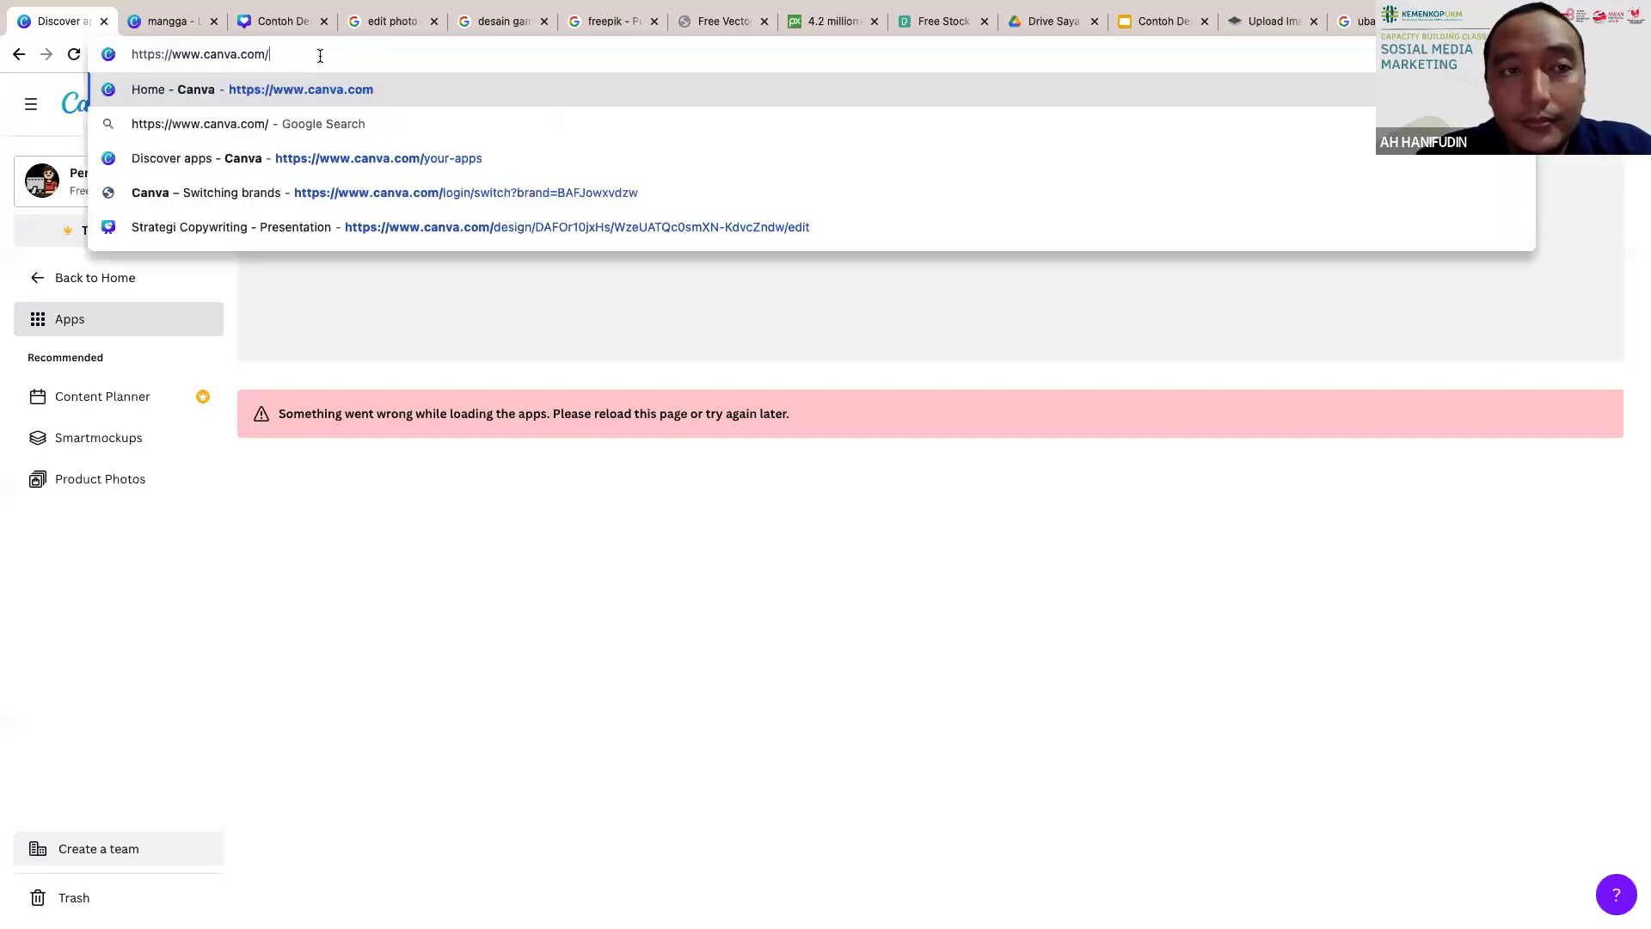
pyautogui.press('Return')
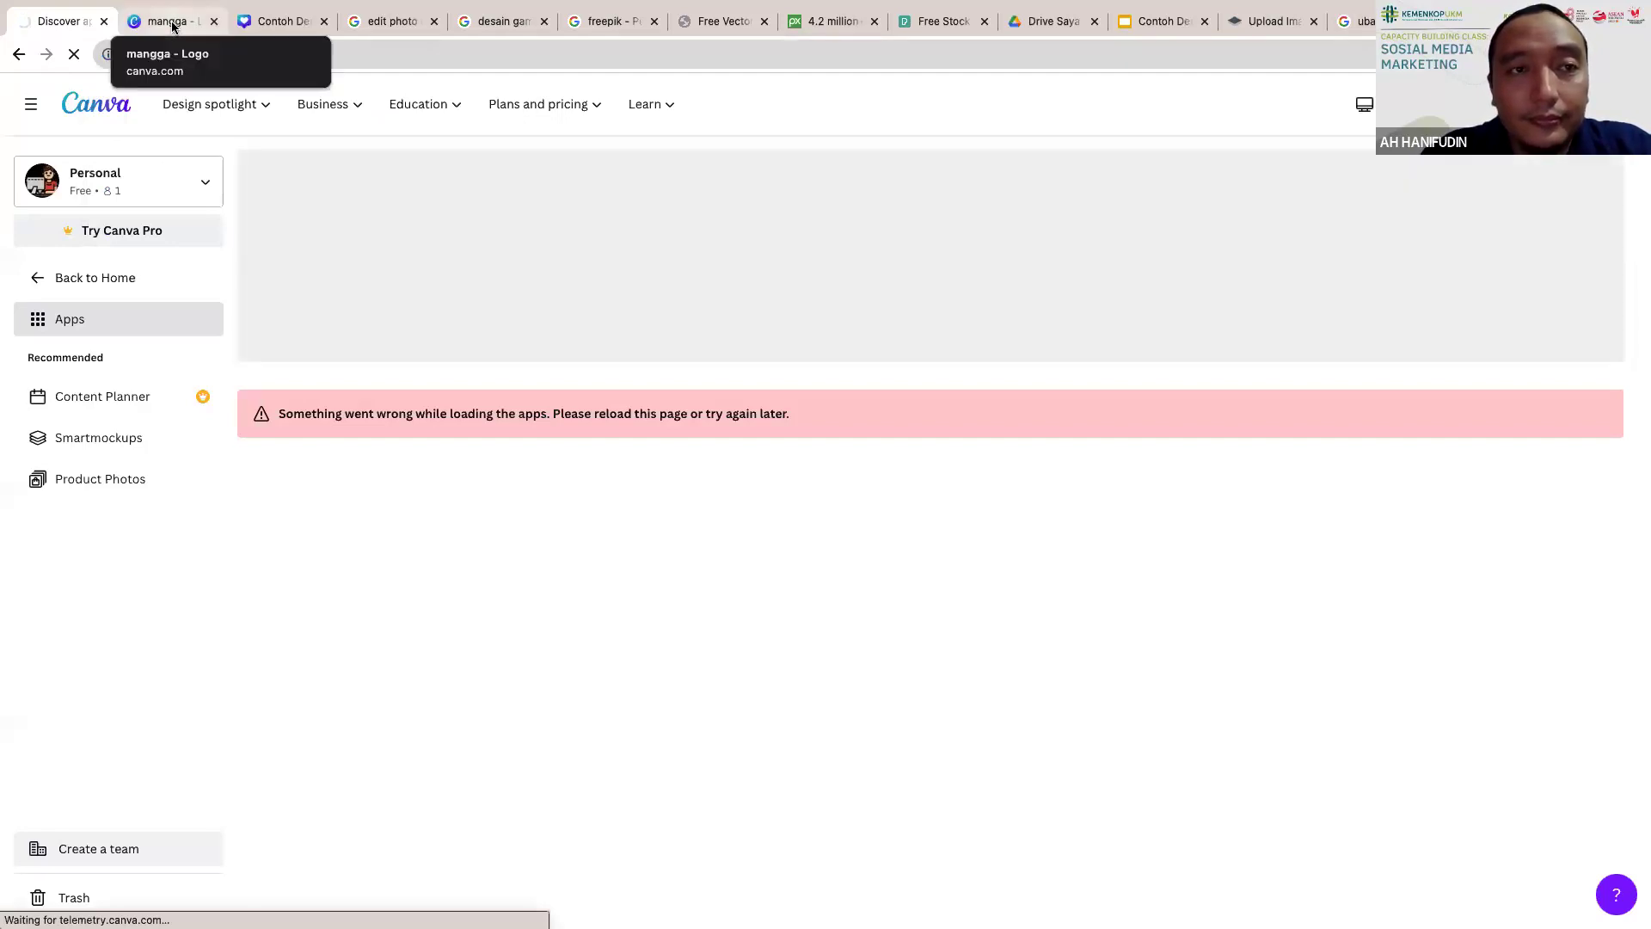
# Step: Close the mangga logo design and go back to the Canva page that is loading
pyautogui.click(210, 27)
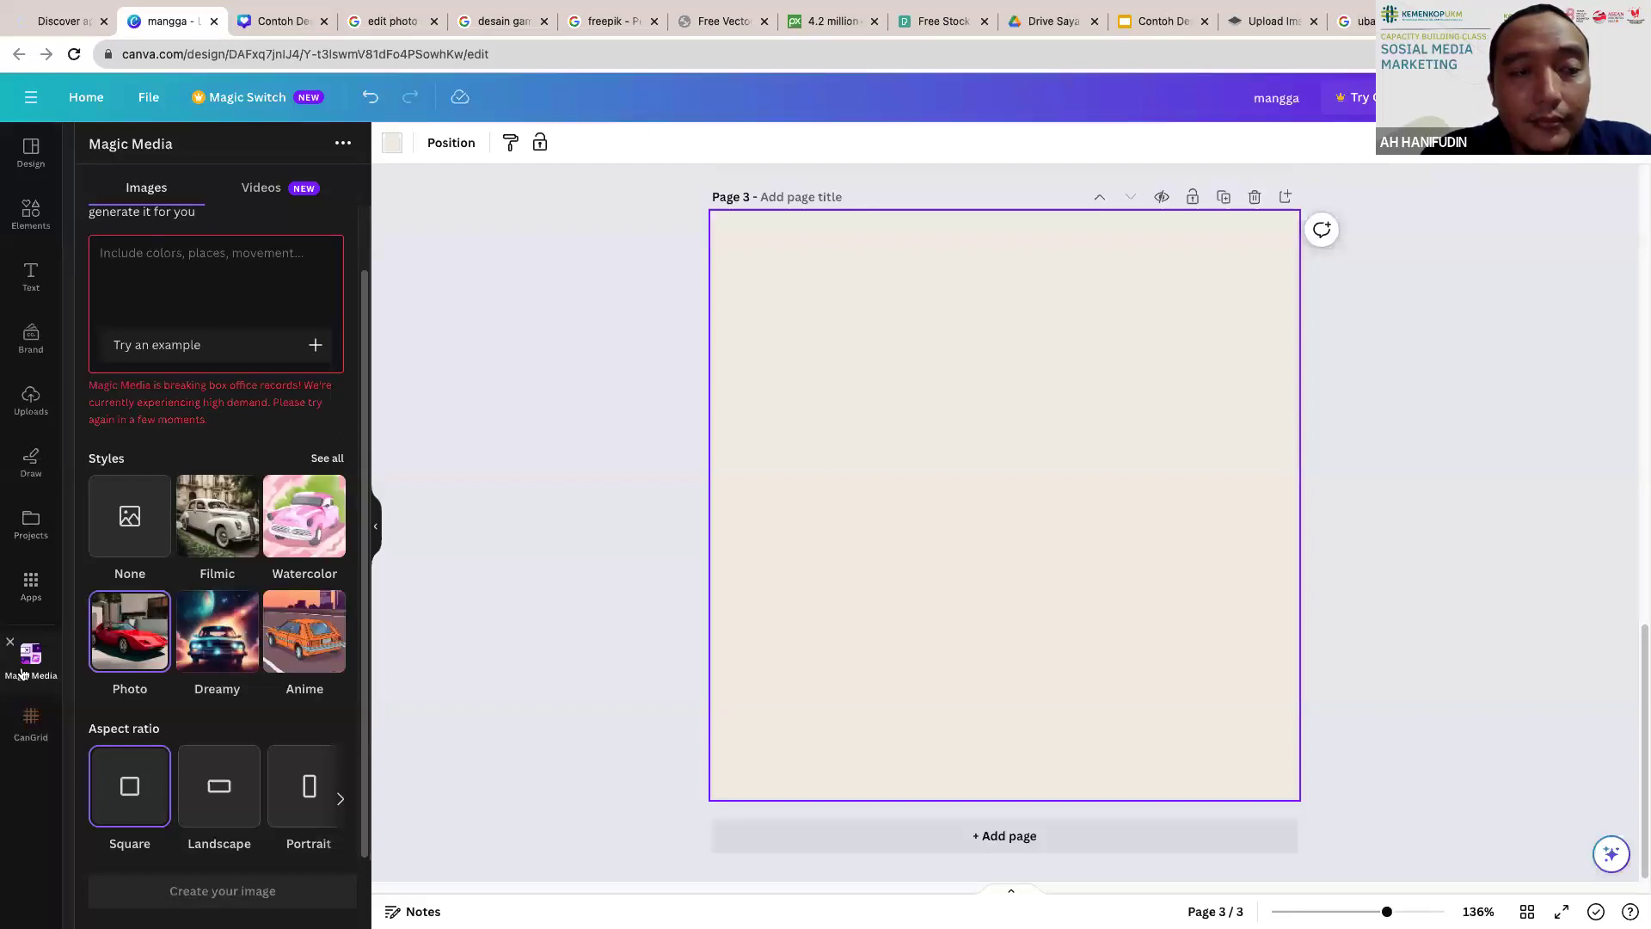
pyautogui.click(215, 21)
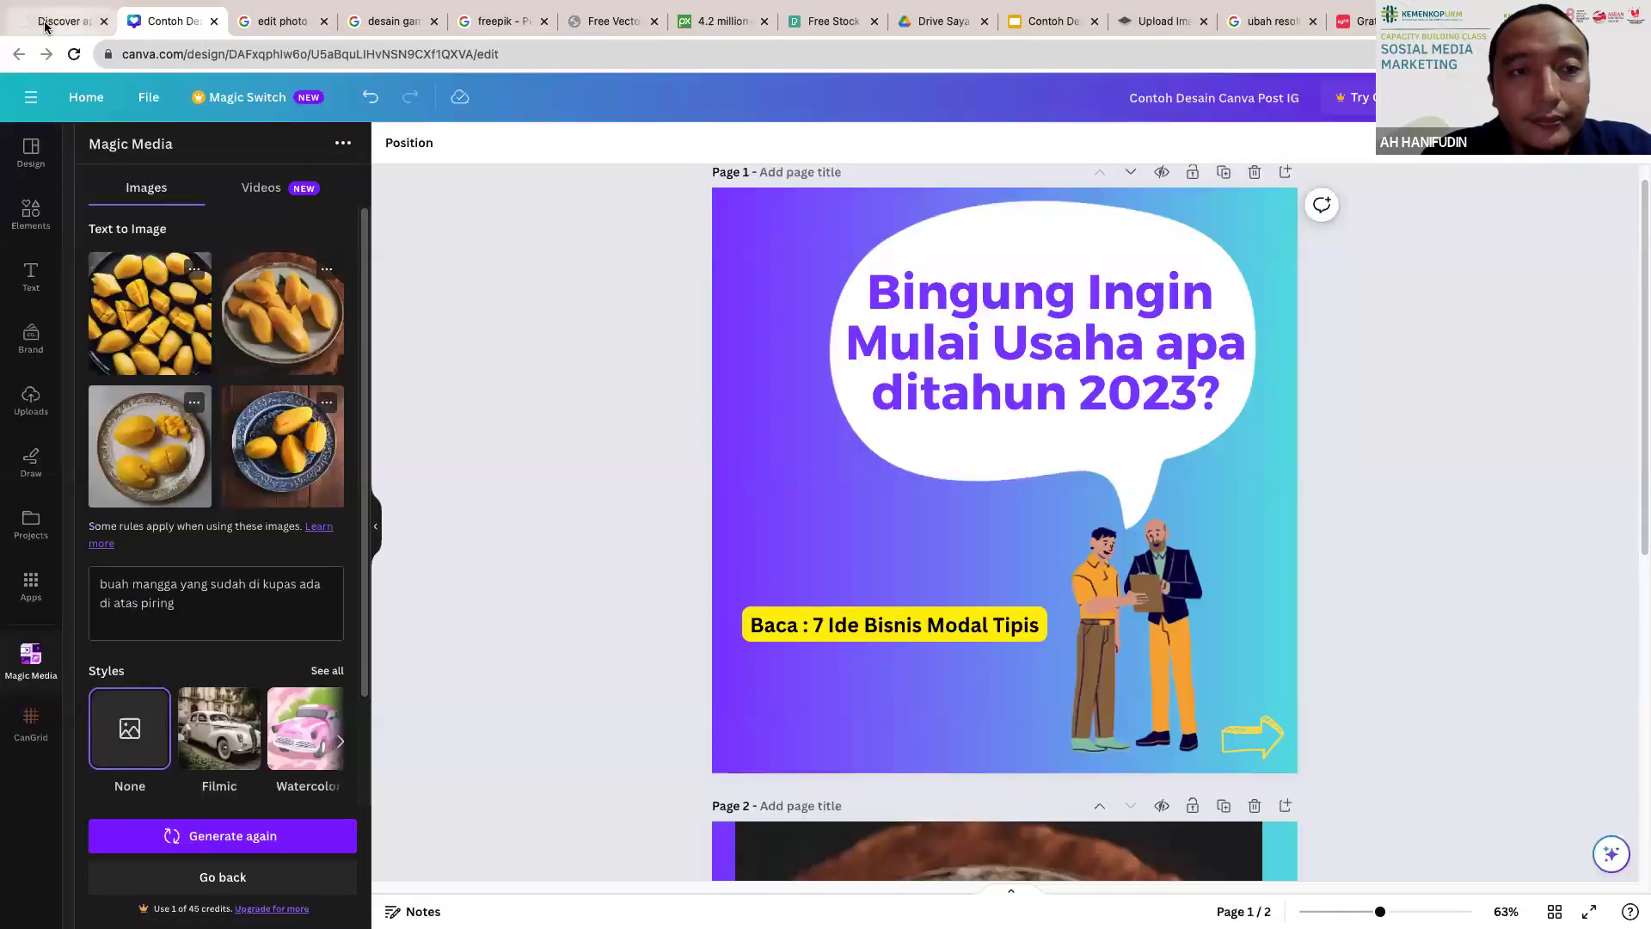
pyautogui.hotkey('ctrl', 'shift', 'Tab')
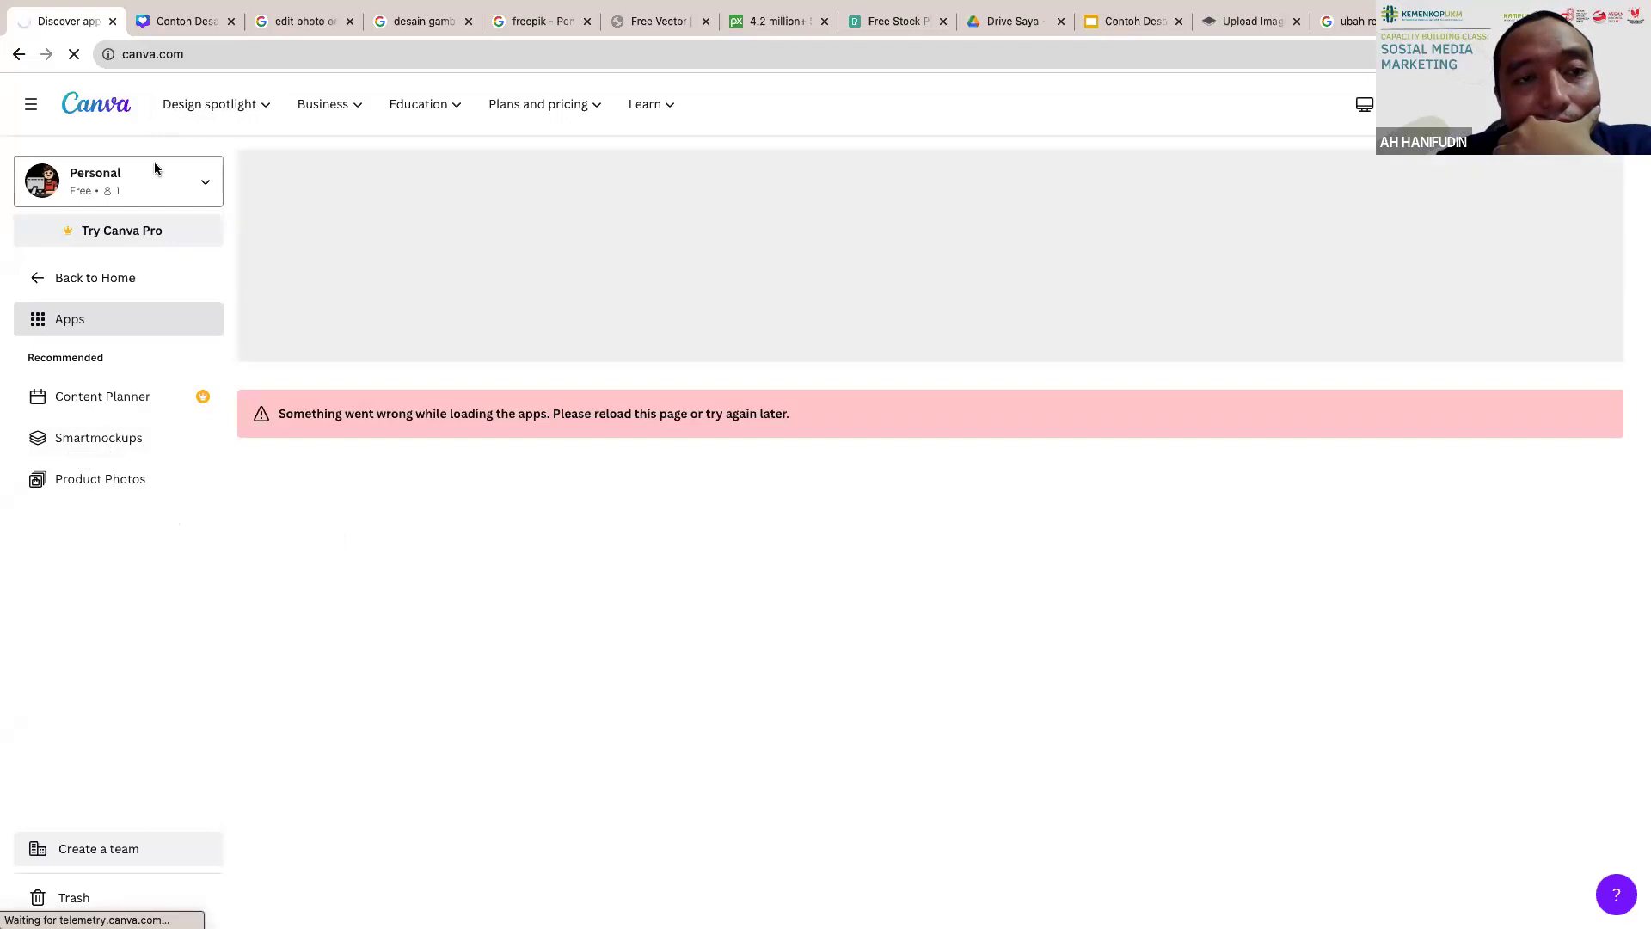
pyautogui.moveTo(129, 2)
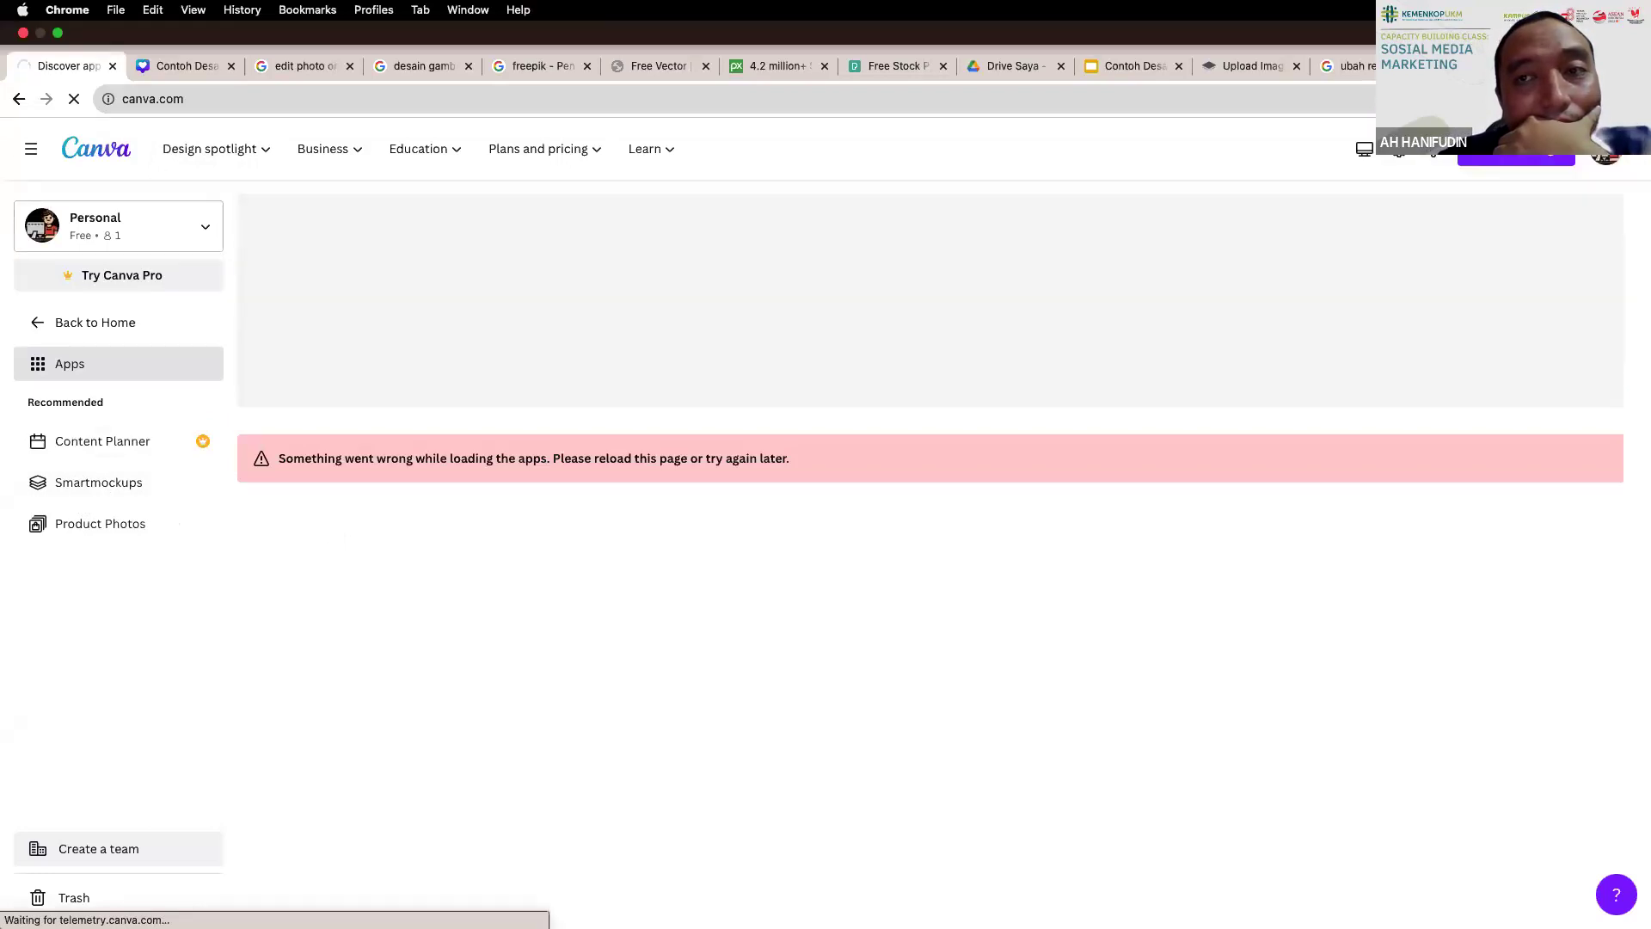
# Step: Open mockupbro.com in a new browser tab and look through its gallery of product mockups
pyautogui.press('super+t')
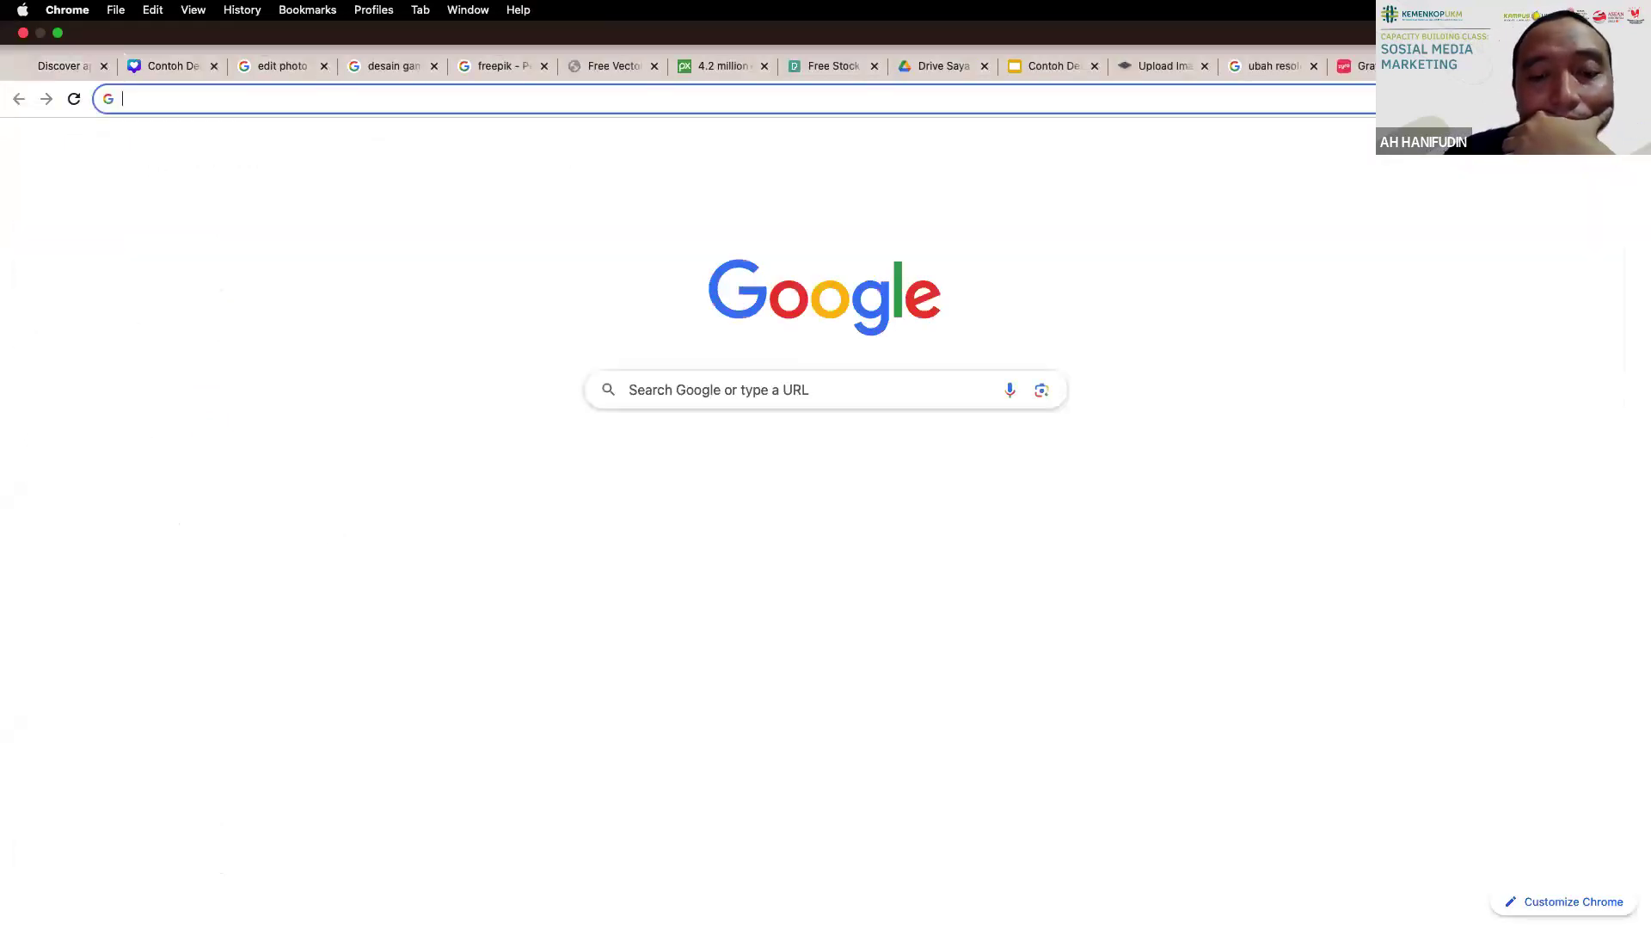
pyautogui.write('mockup')
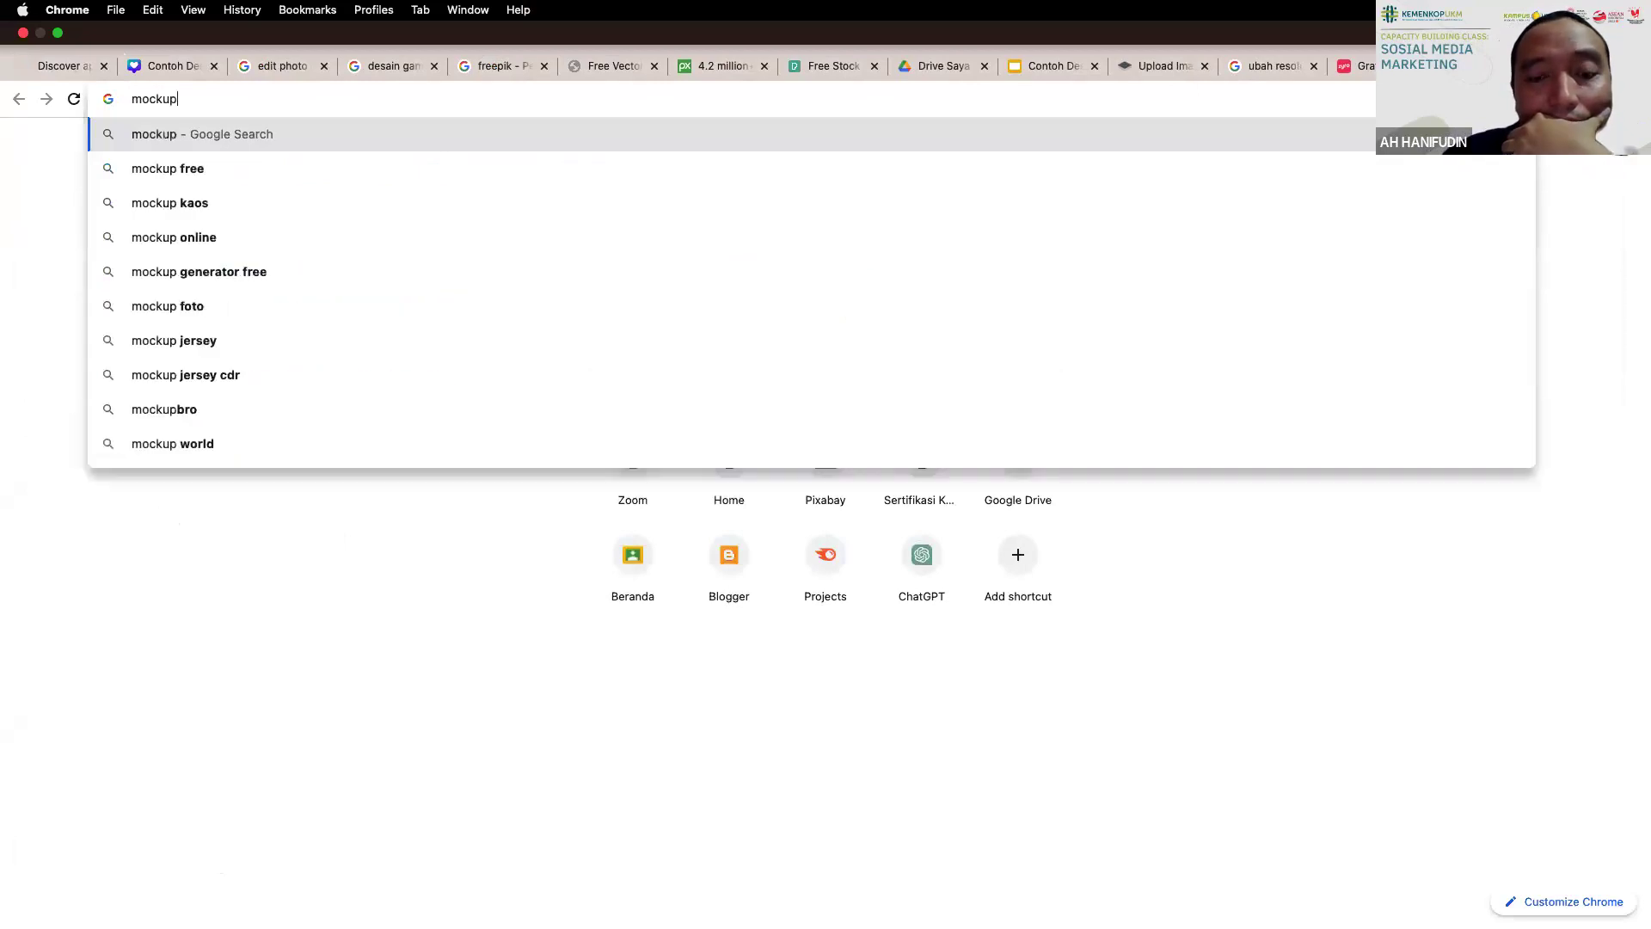
pyautogui.write('bro.')
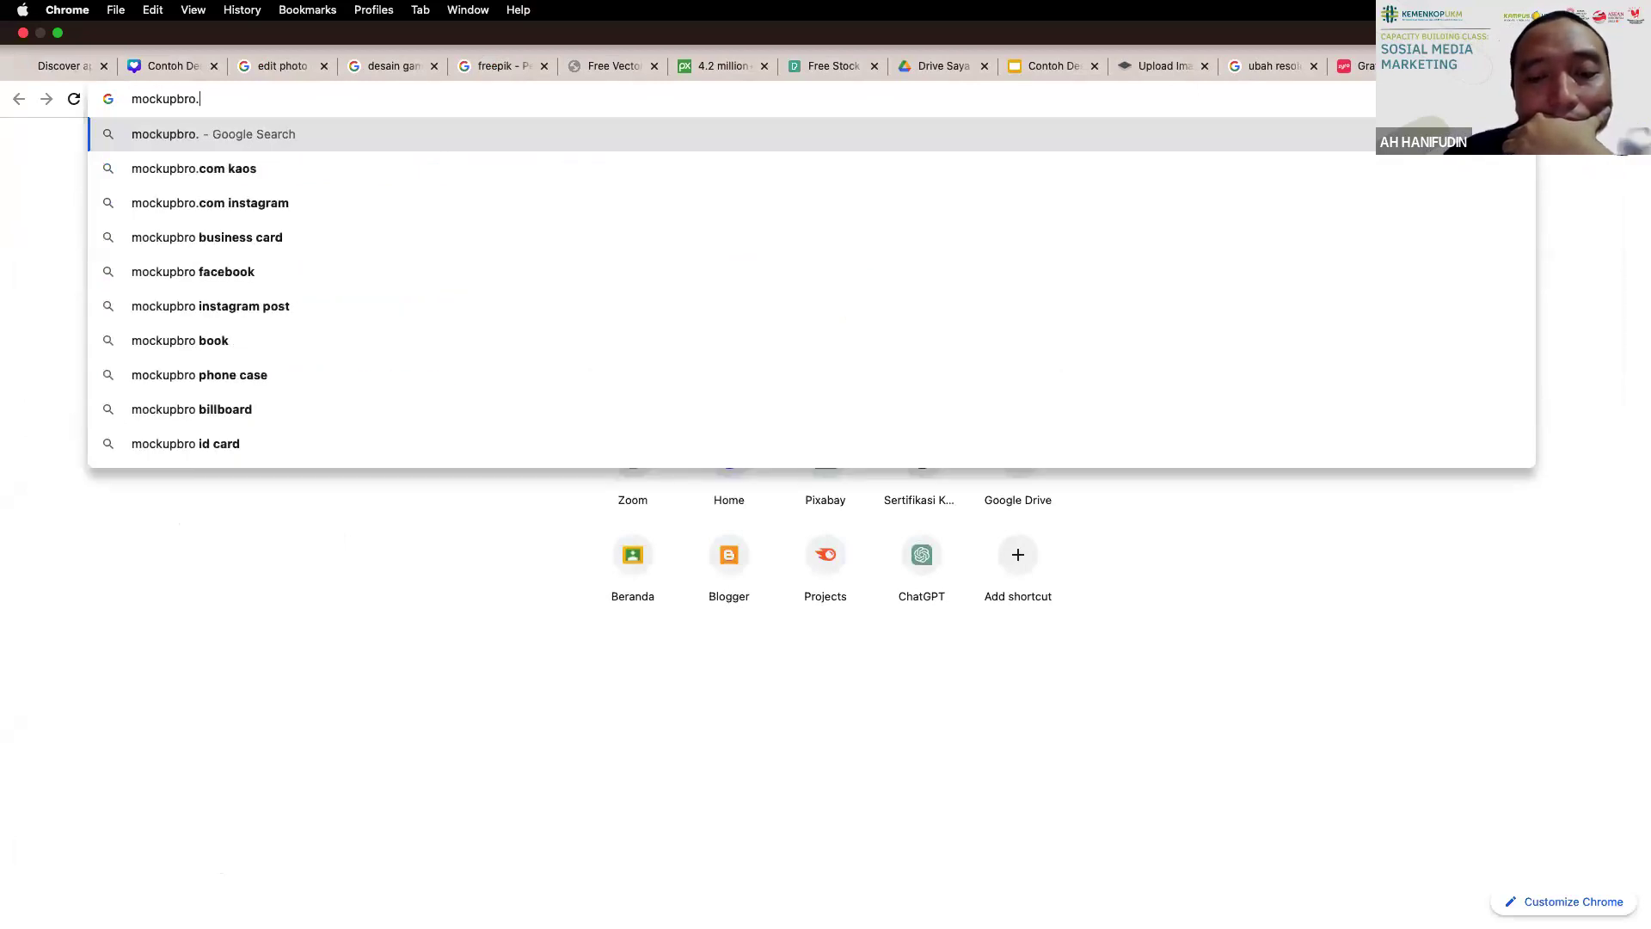
pyautogui.write('com')
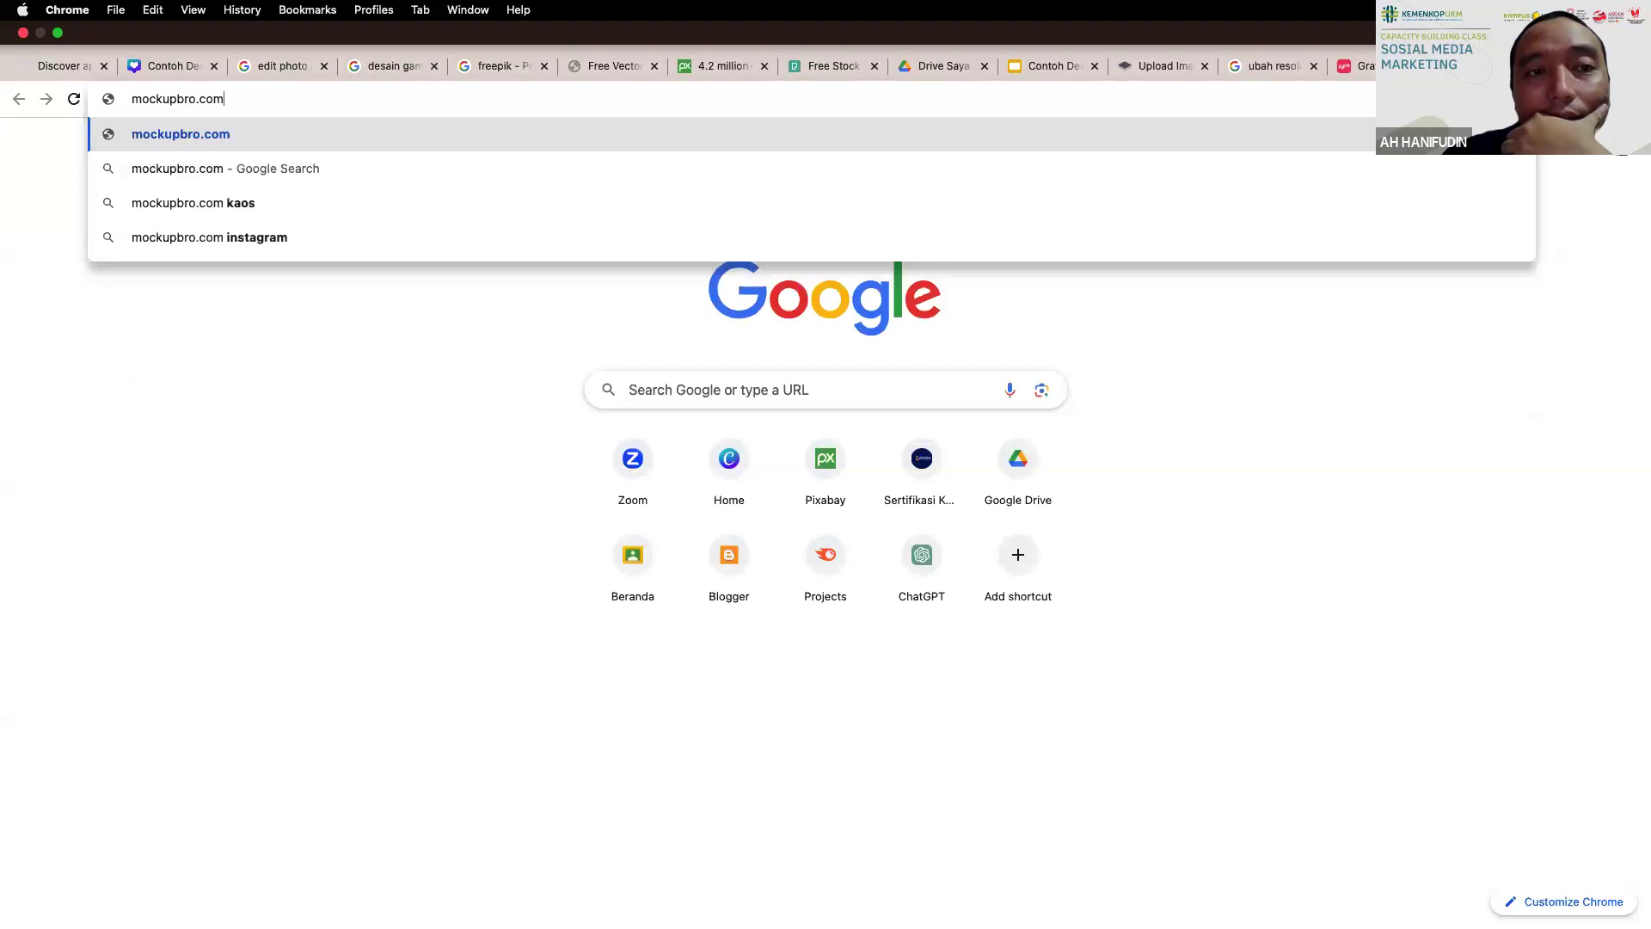
pyautogui.press('Return')
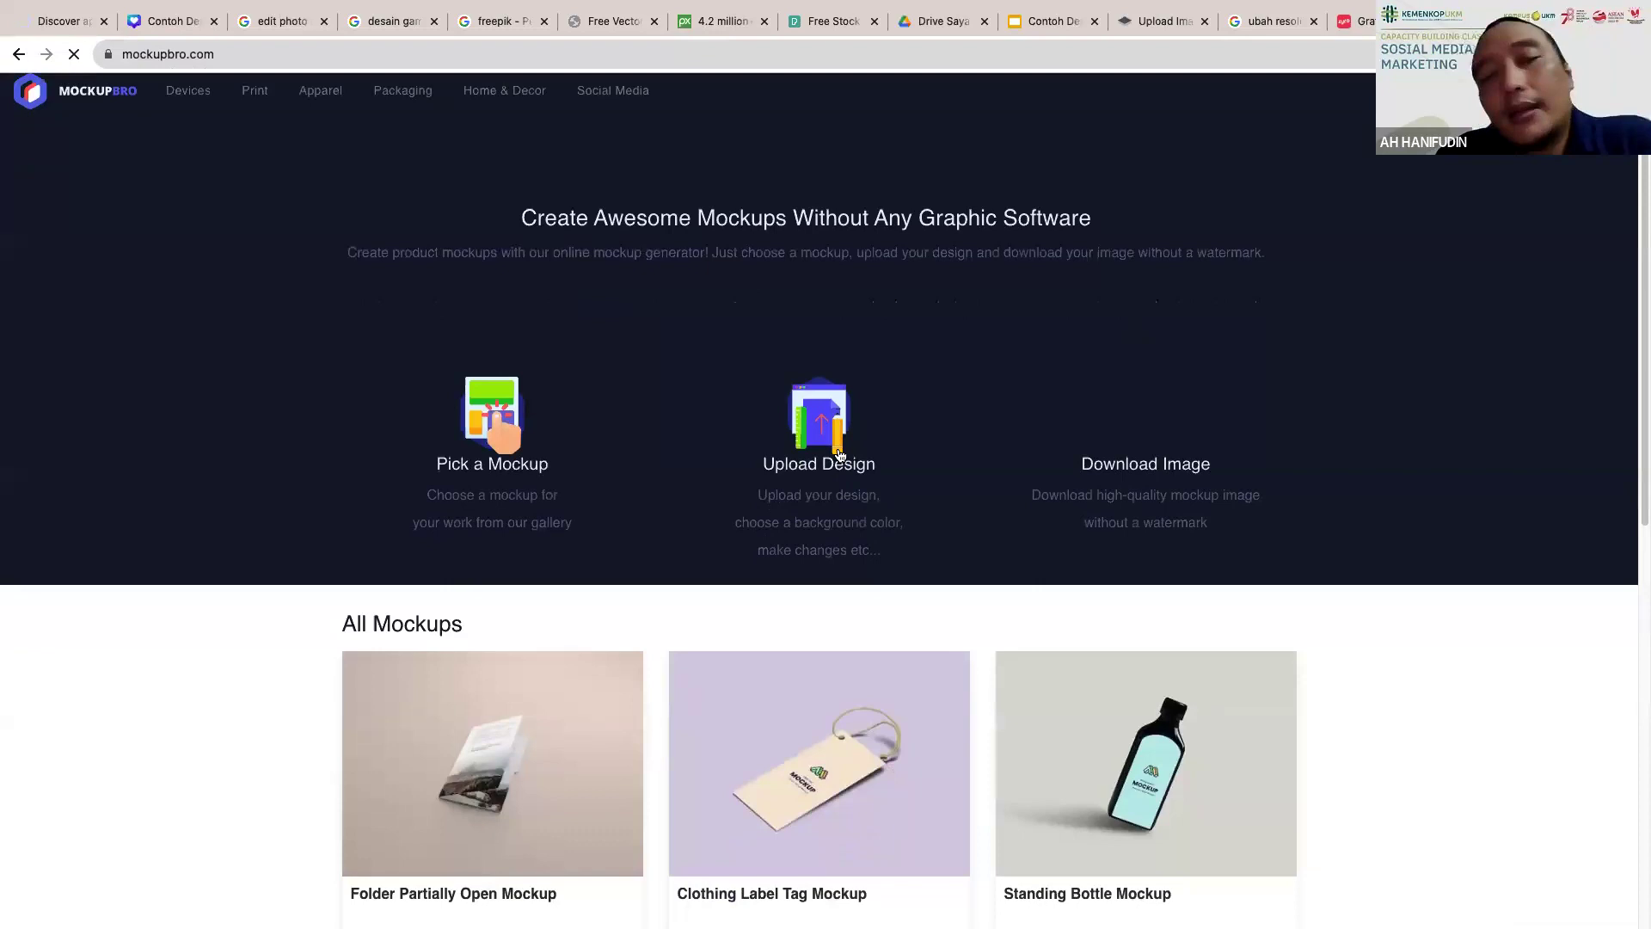
pyautogui.scroll(-5, 1188, 439)
pyautogui.scroll(-6, 1188, 439)
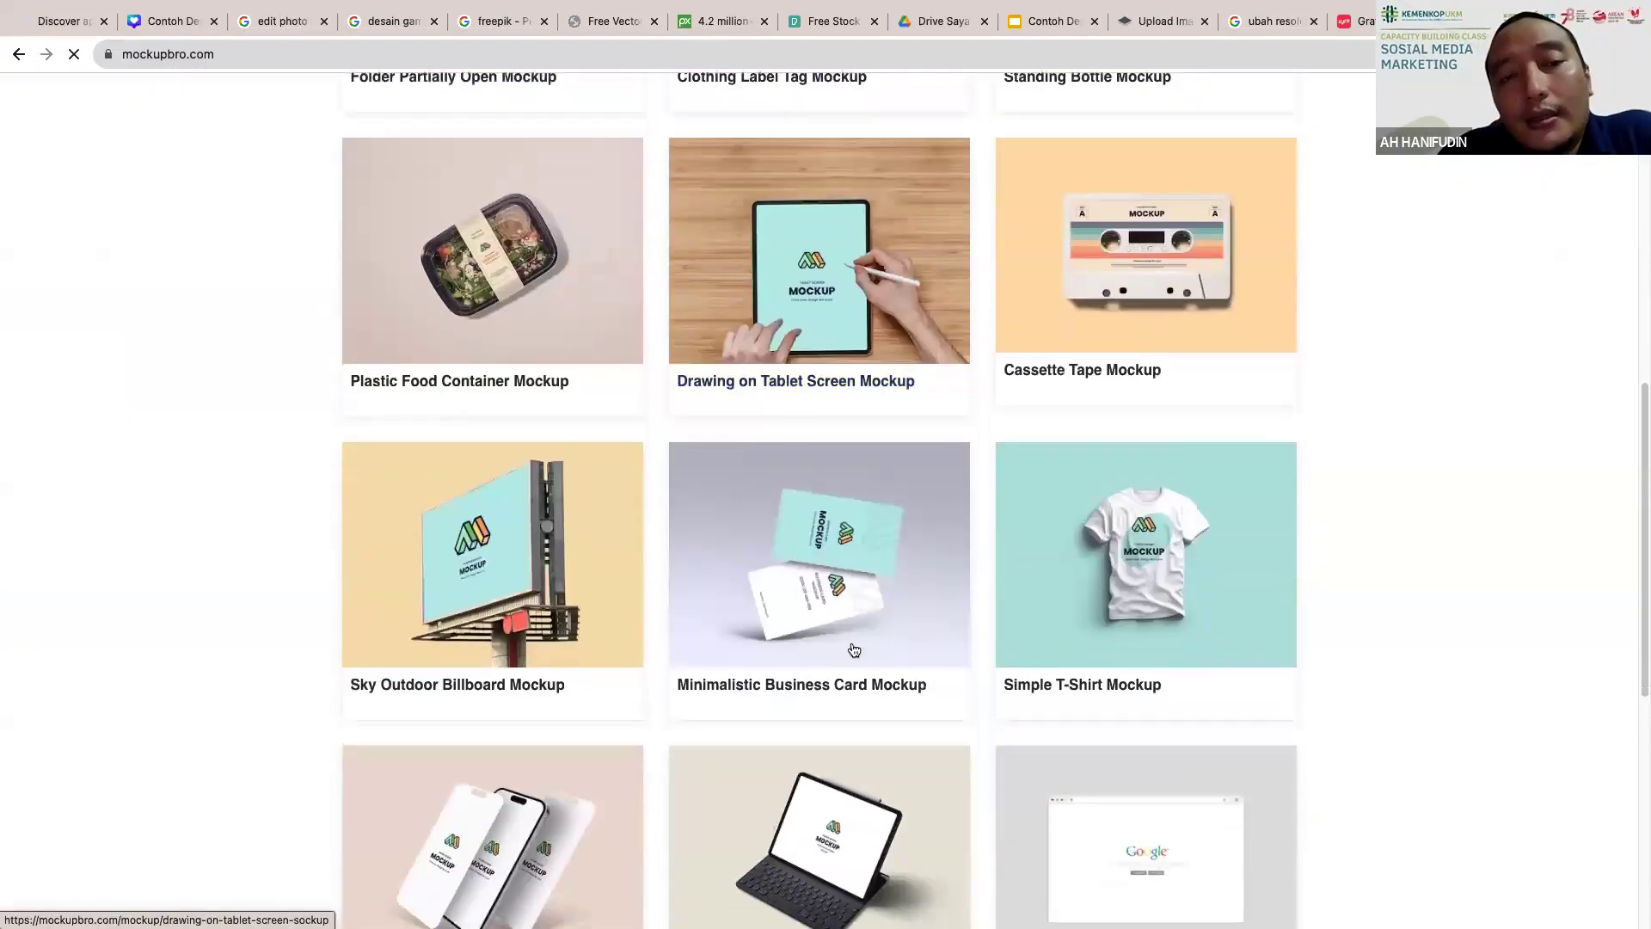
pyautogui.scroll(-2, 540, 704)
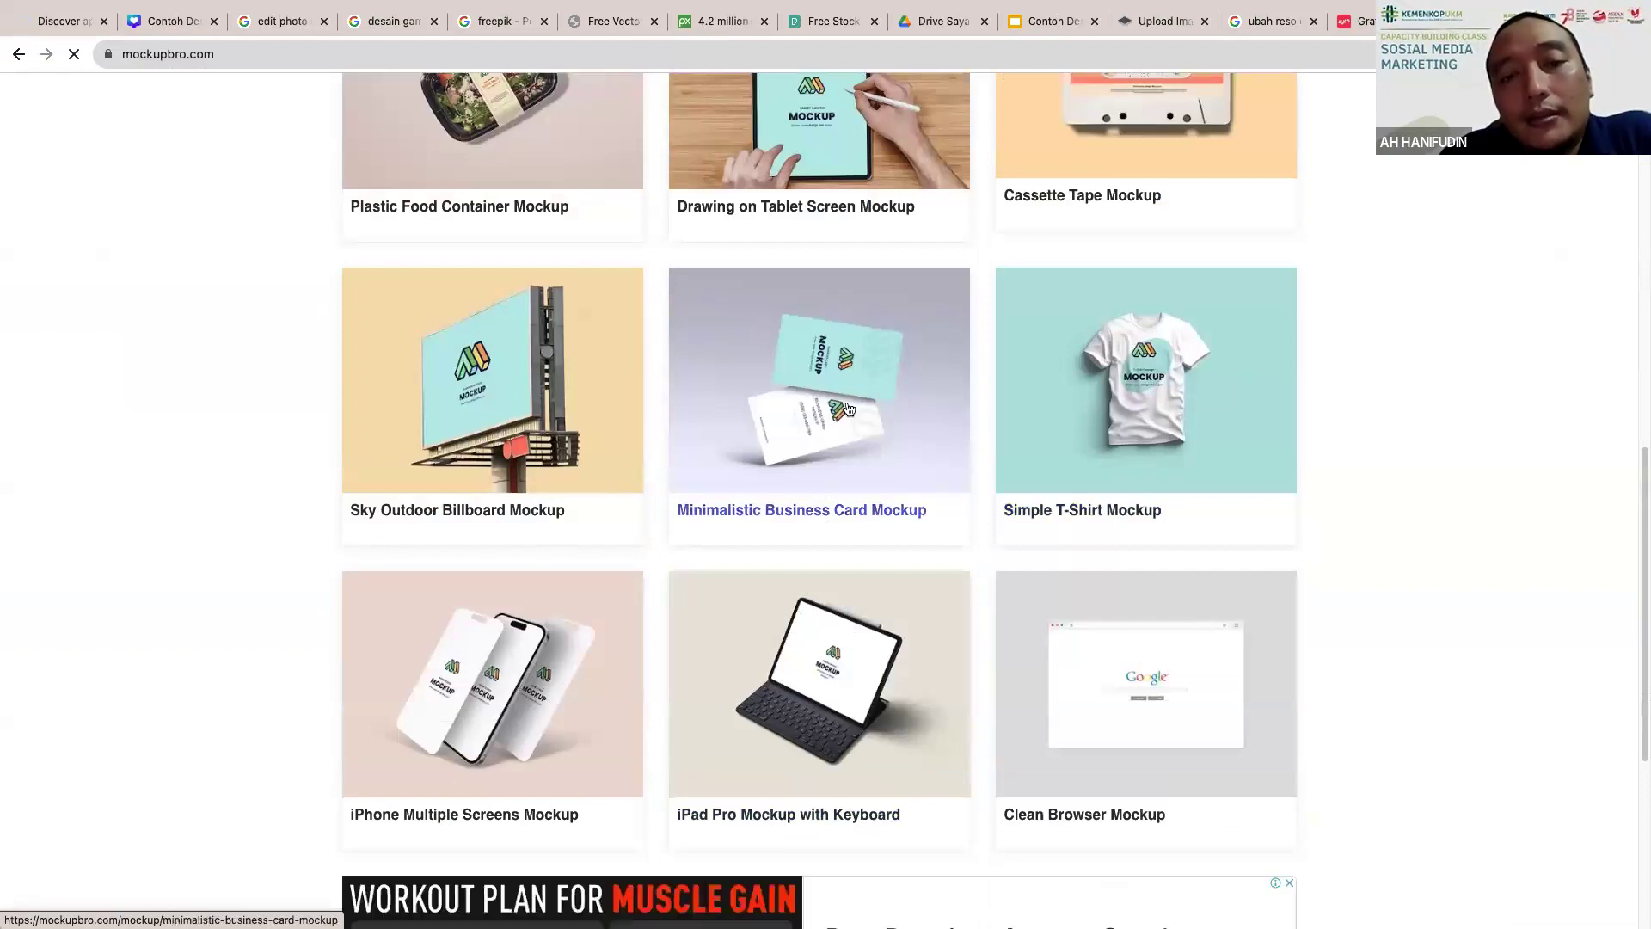
pyautogui.scroll(-5, 848, 408)
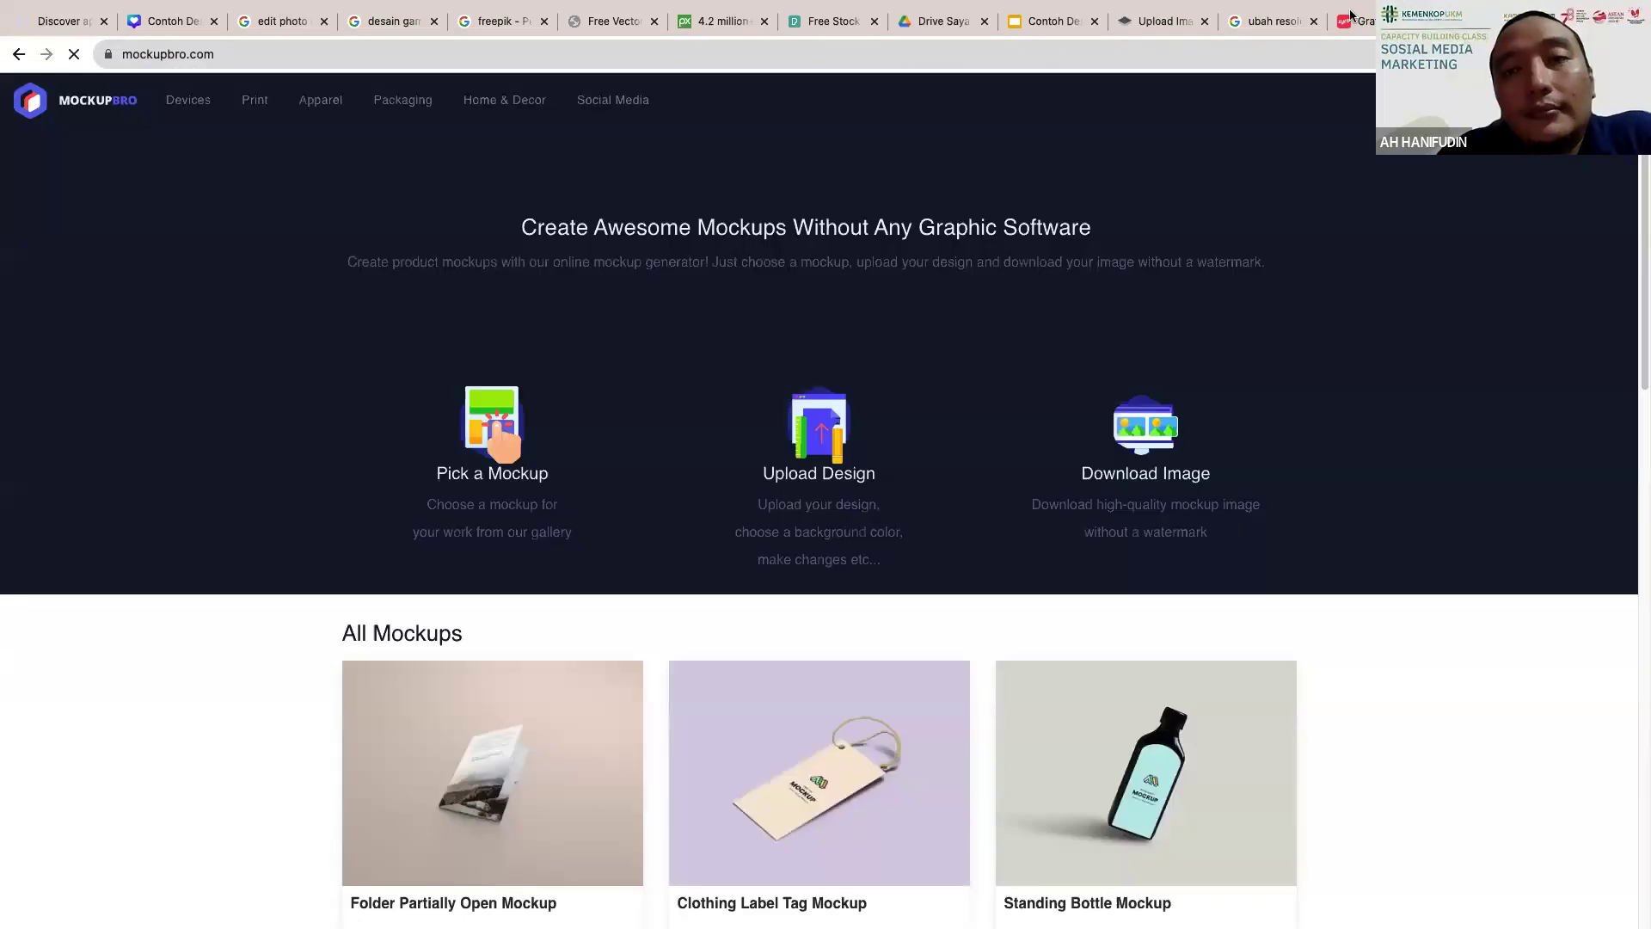
# Step: Return to the stalled Canva Apps page and load the canva.com home page in its place
pyautogui.click(72, 25)
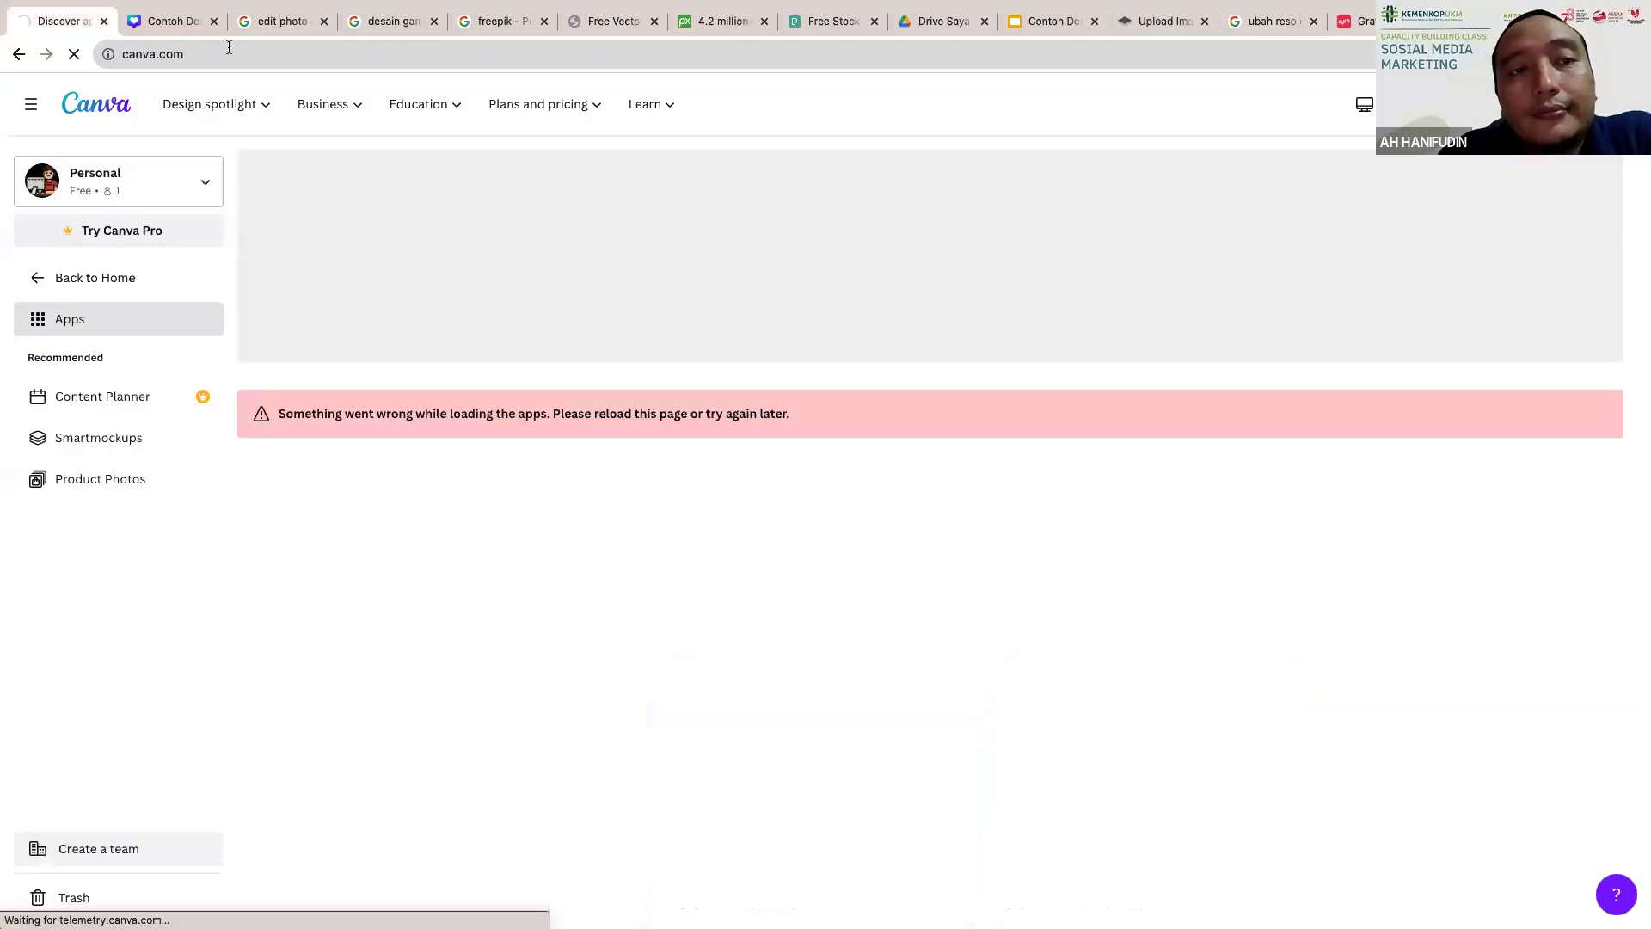
pyautogui.click(286, 54)
pyautogui.click(286, 53)
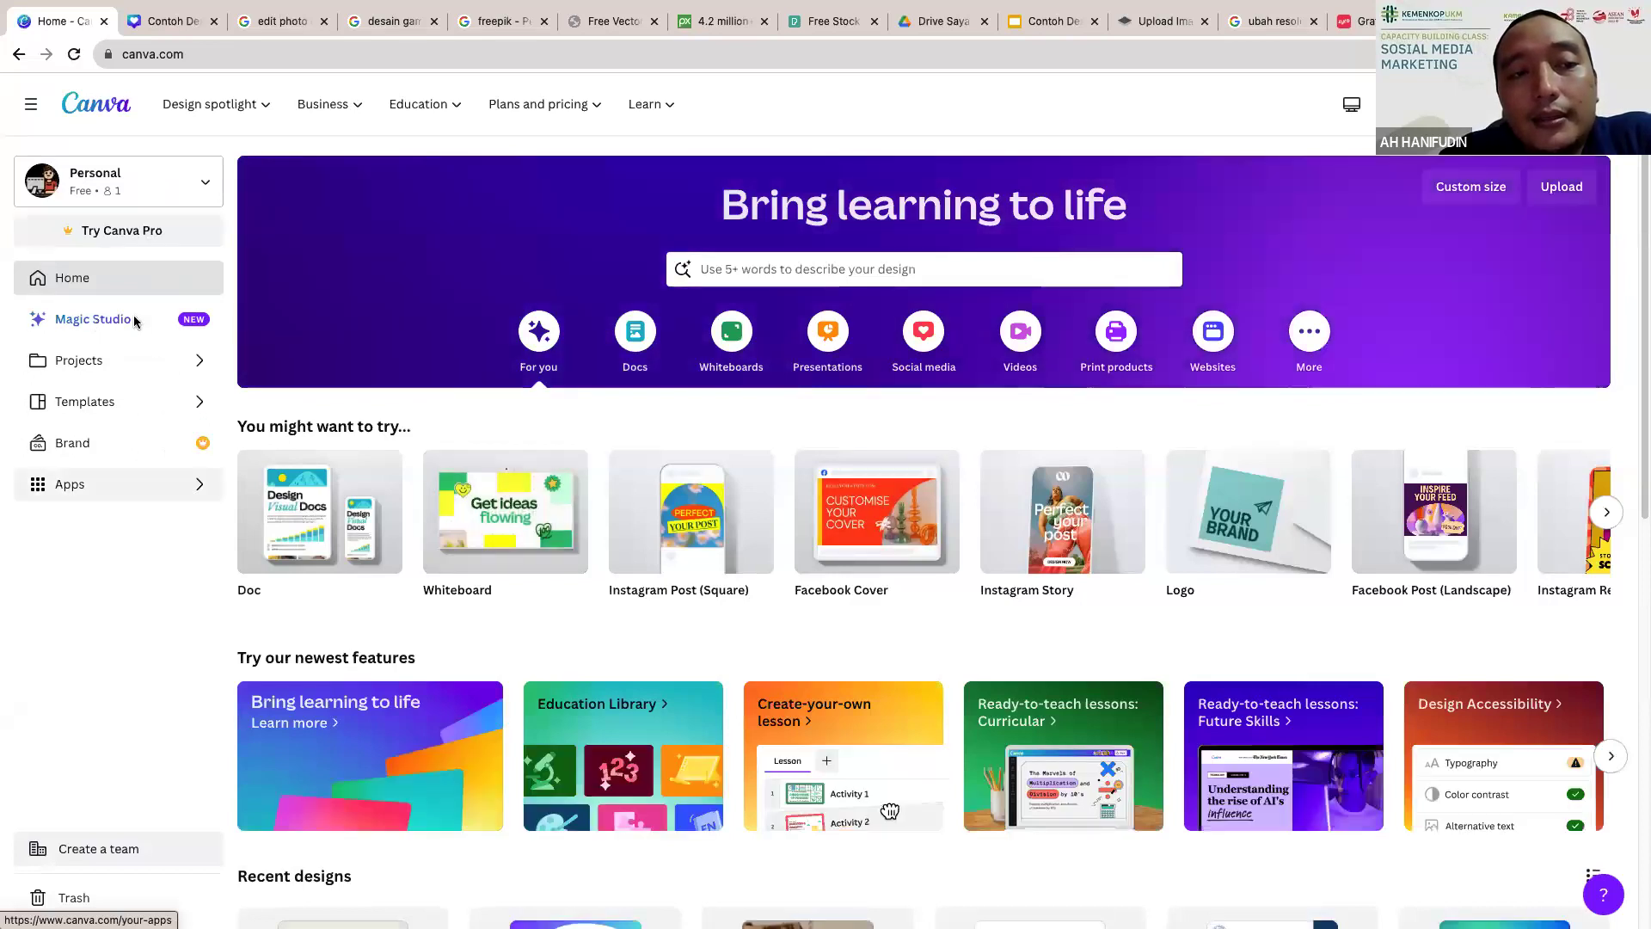
# Step: Open Magic Studio and examine its AI tools, including the Magic Design introduction
pyautogui.click(133, 321)
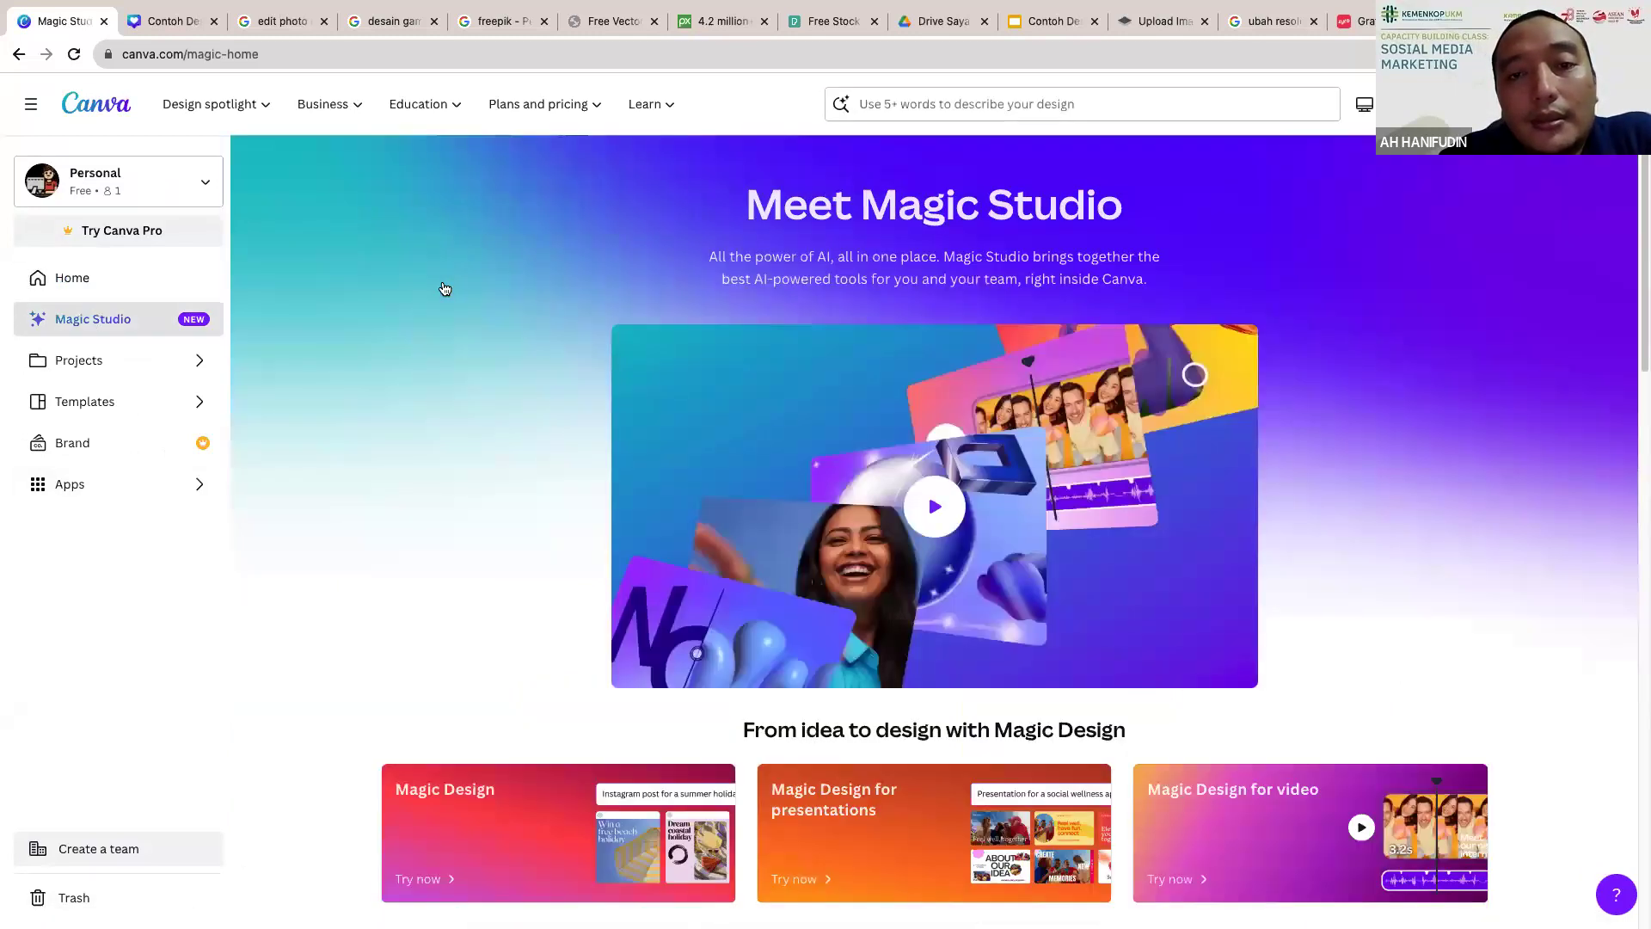
pyautogui.scroll(-6, 444, 288)
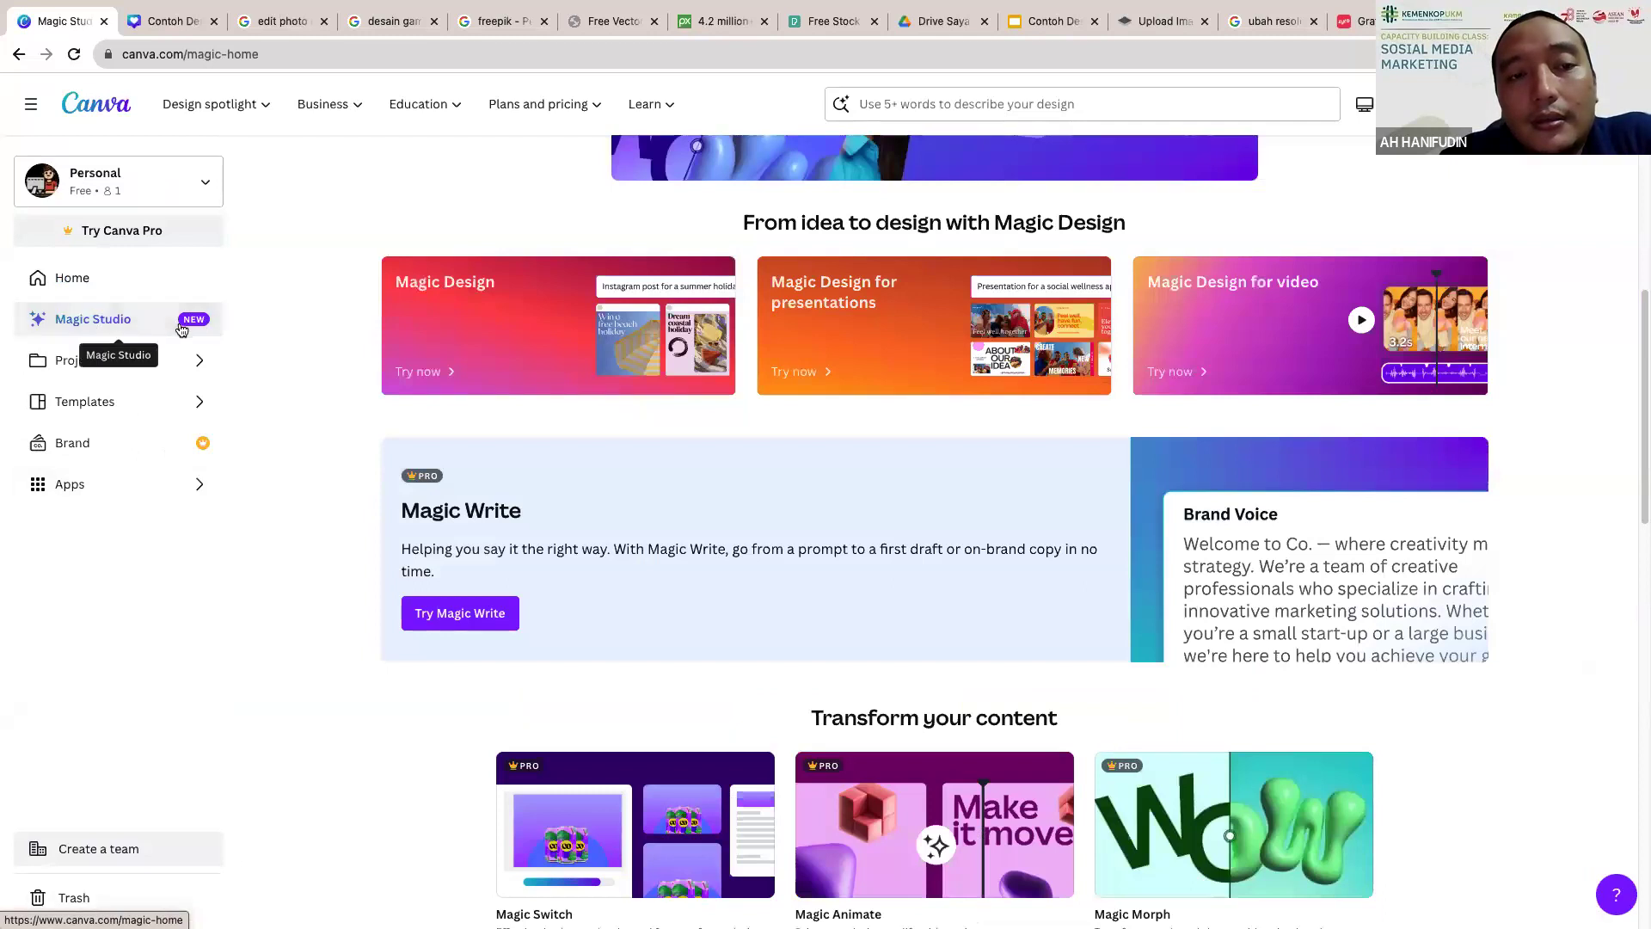
pyautogui.scroll(-1, 968, 343)
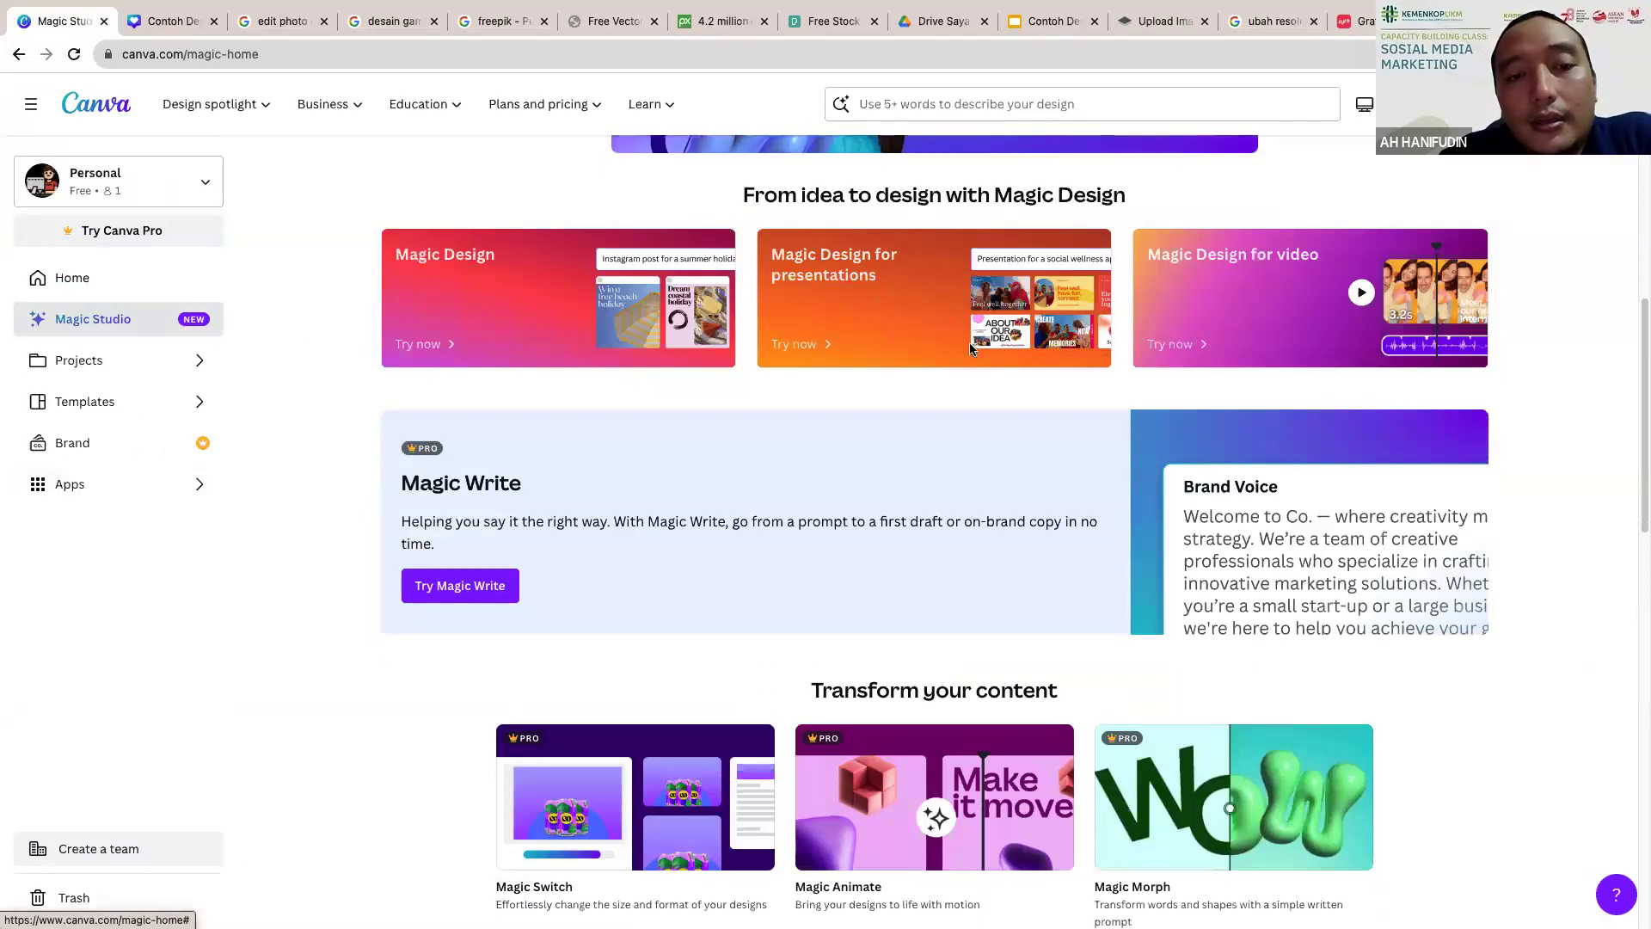
pyautogui.scroll(-4, 968, 342)
pyautogui.scroll(-5, 970, 343)
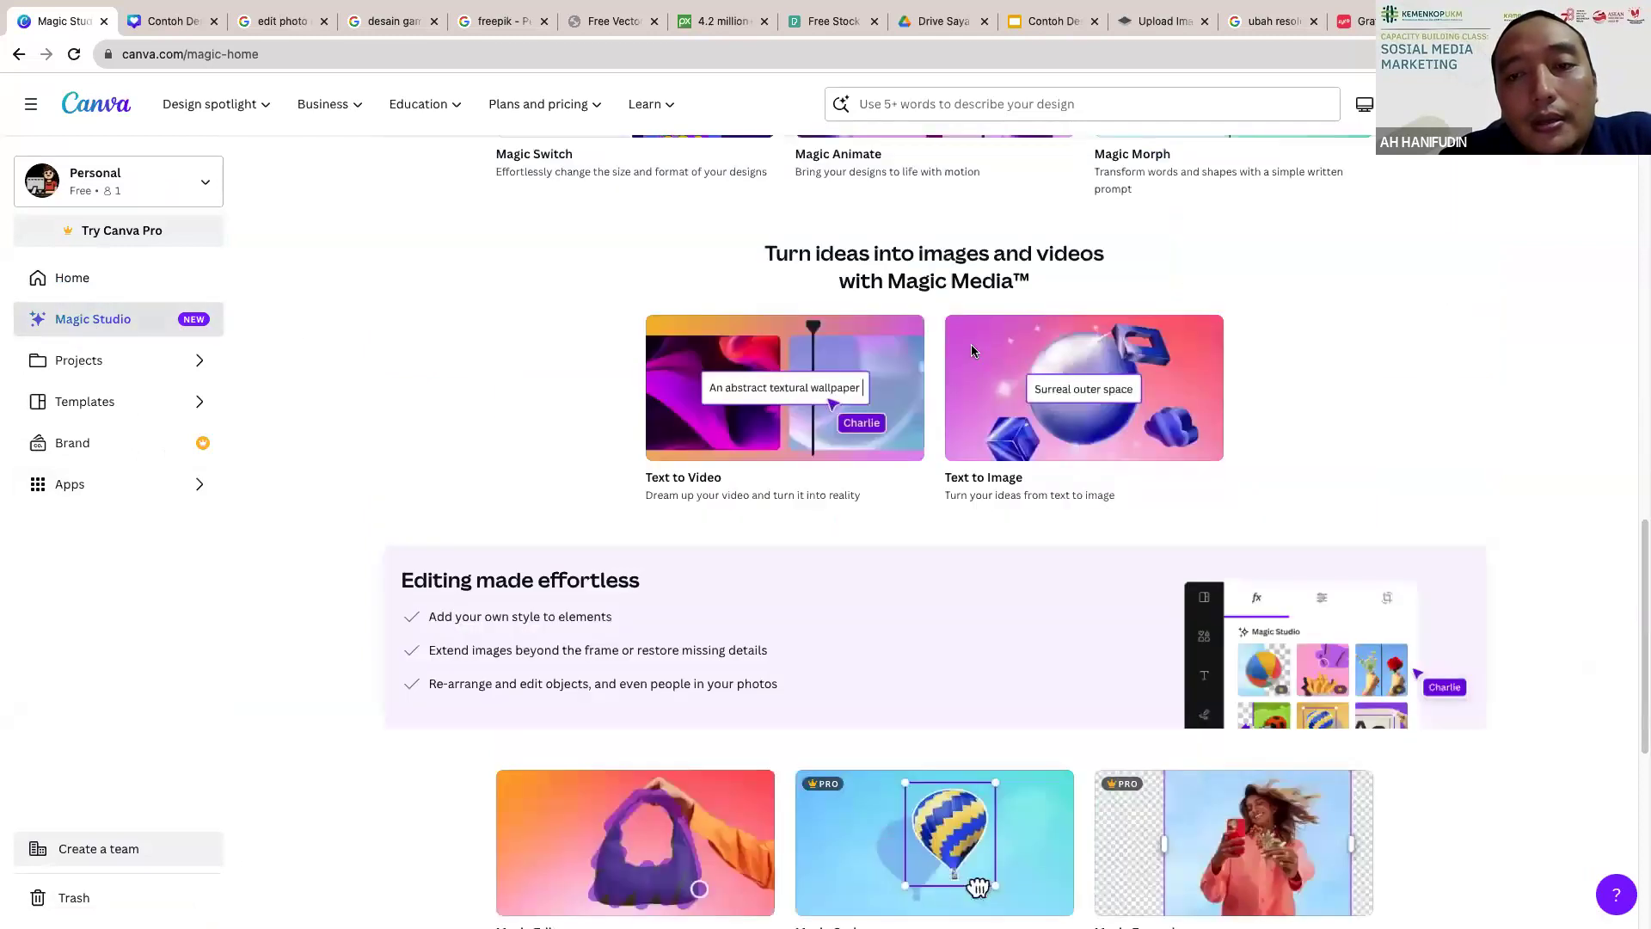
pyautogui.scroll(7, 920, 423)
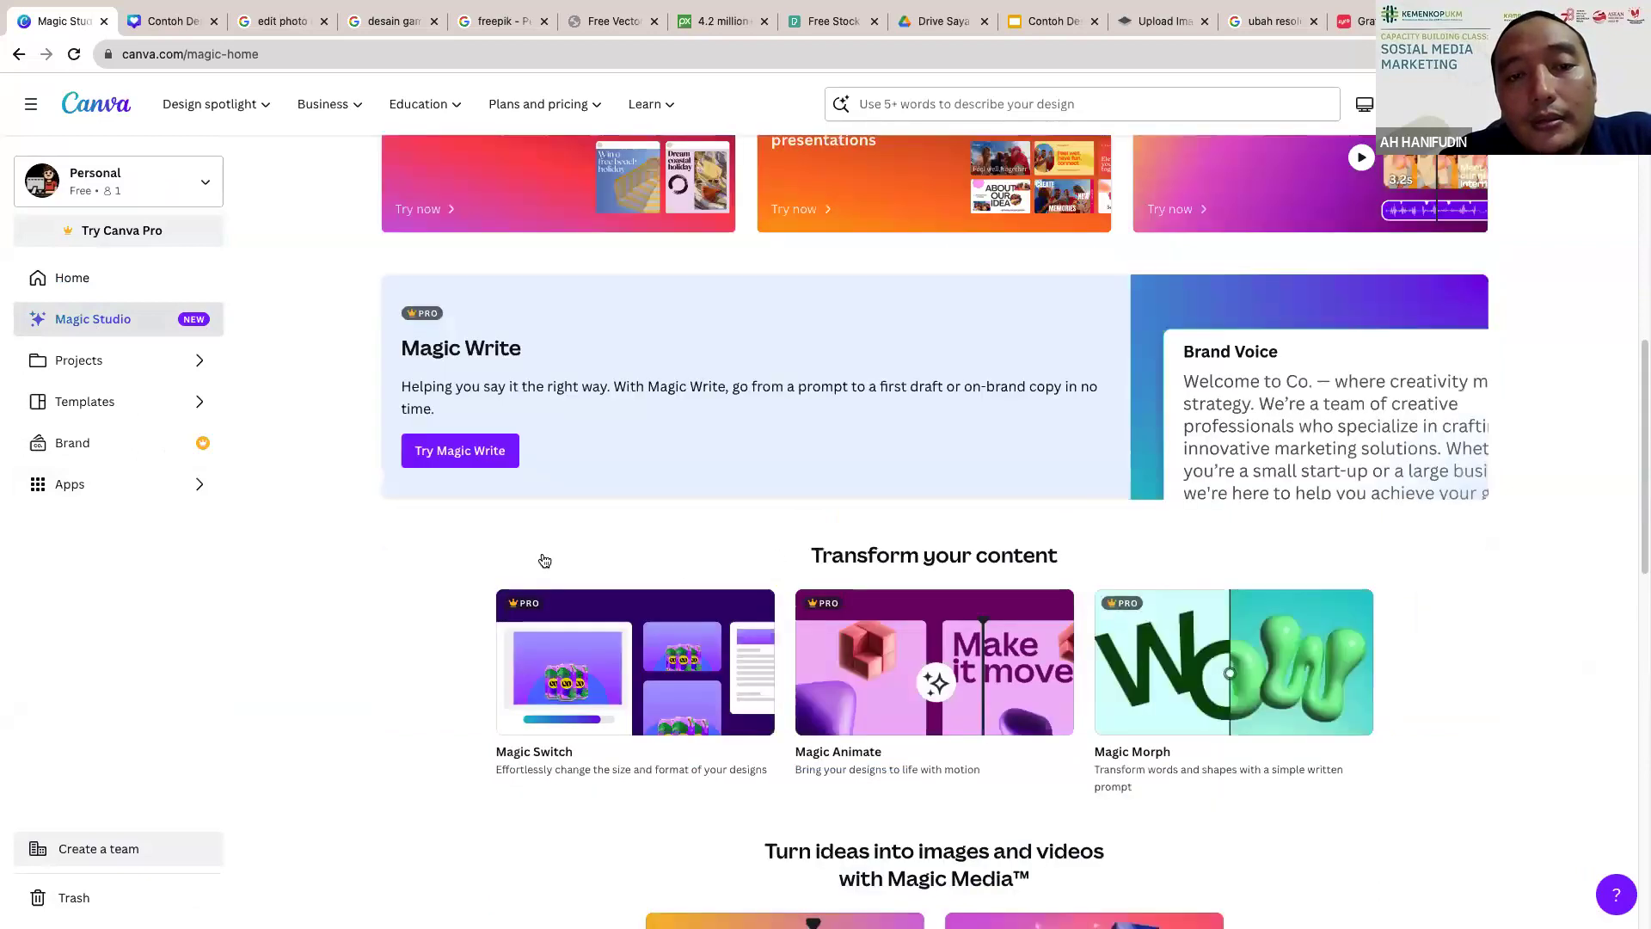
pyautogui.scroll(4, 491, 520)
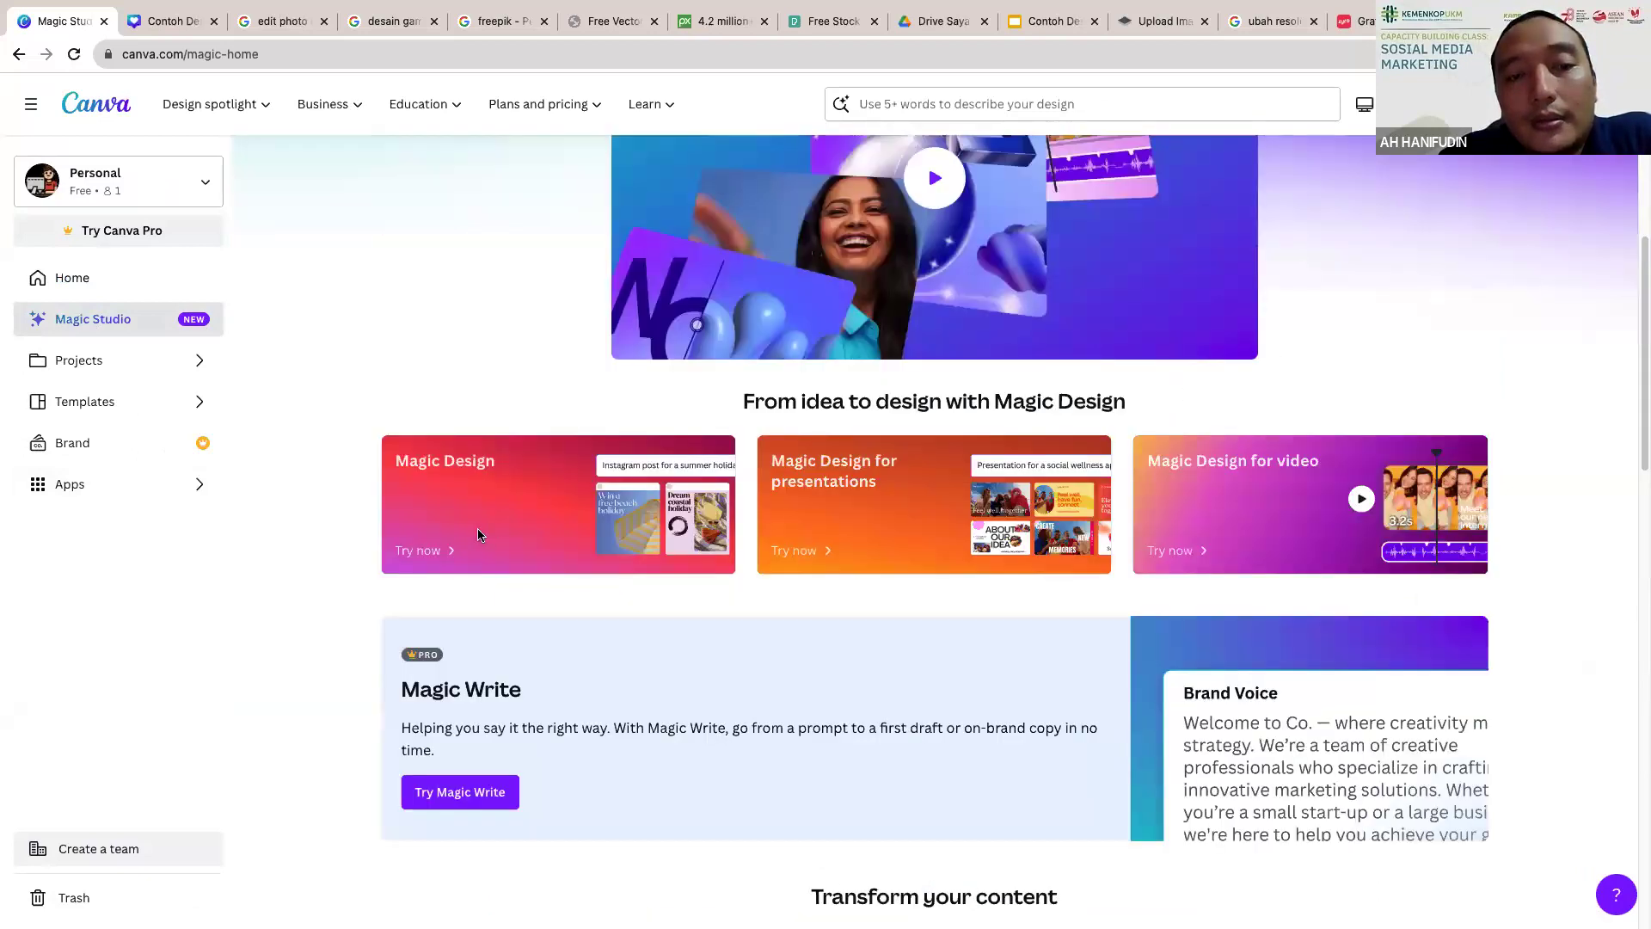
pyautogui.click(573, 562)
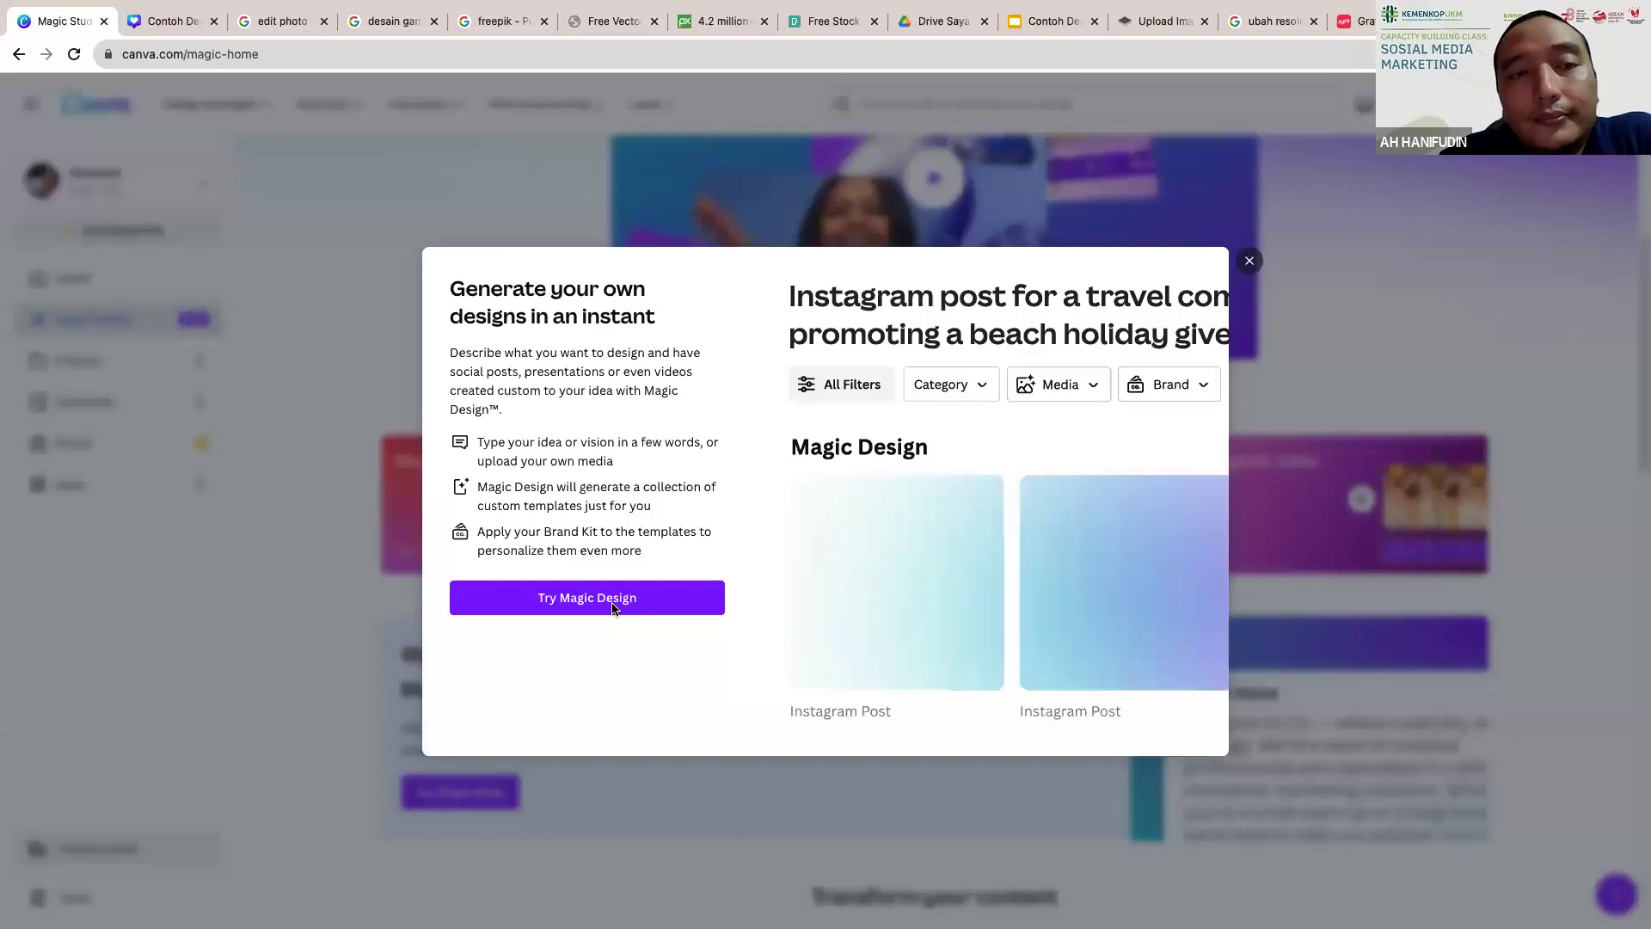
pyautogui.press('Escape')
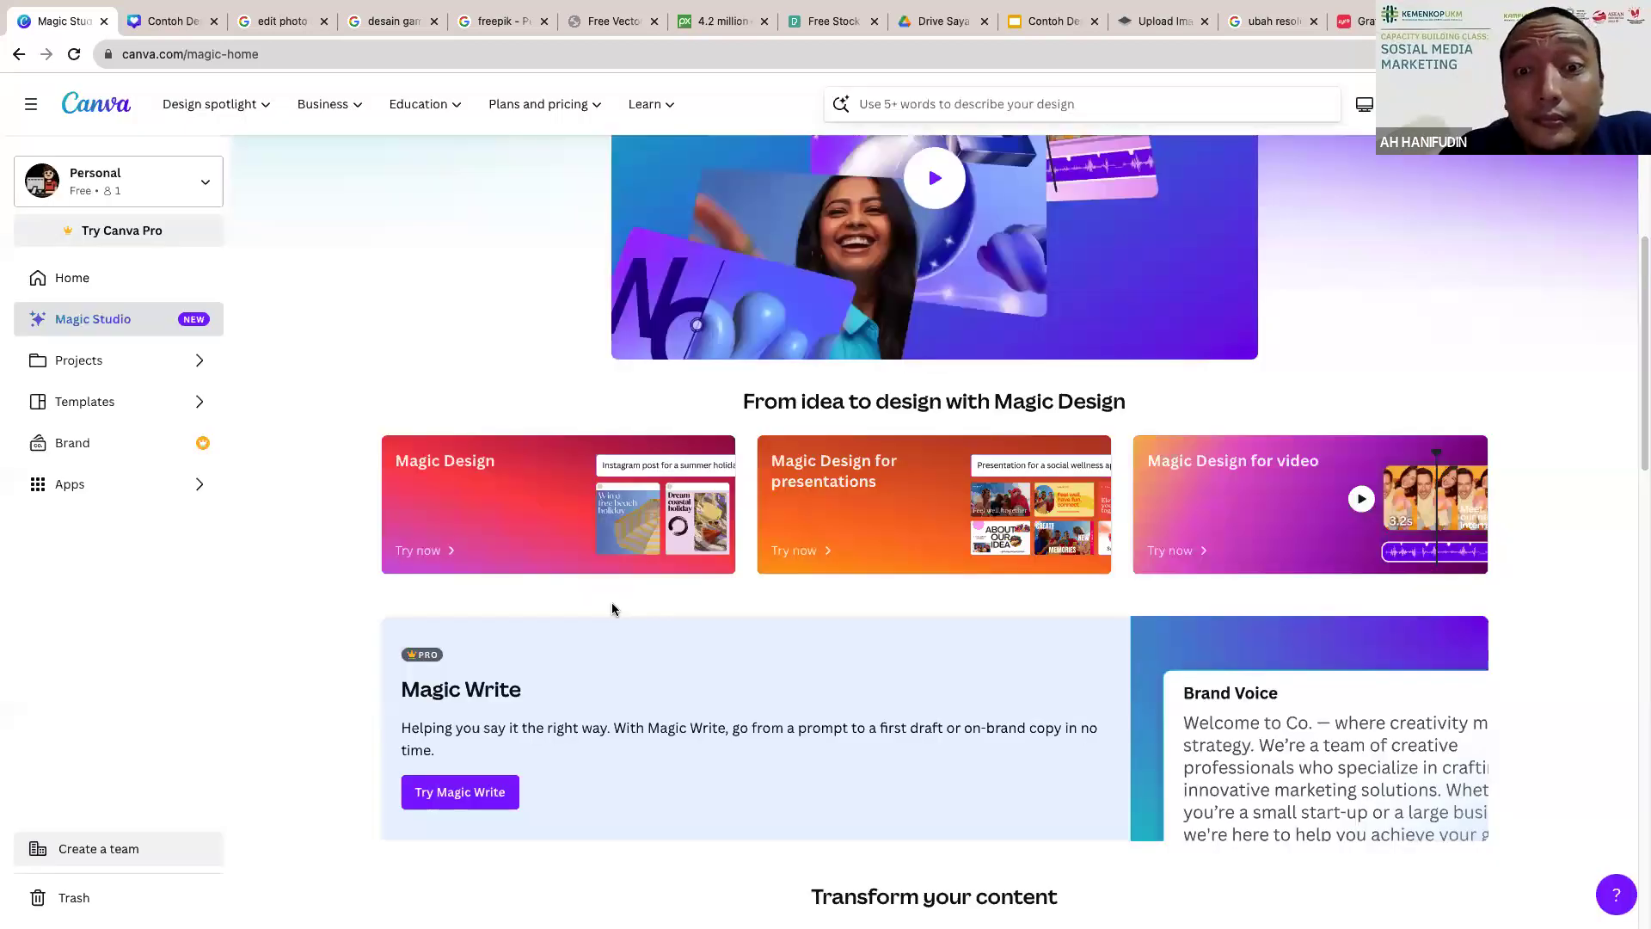
# Step: Search the Canva templates for "mock up" and look through the resulting designs
pyautogui.press('super+k')
pyautogui.click(899, 452)
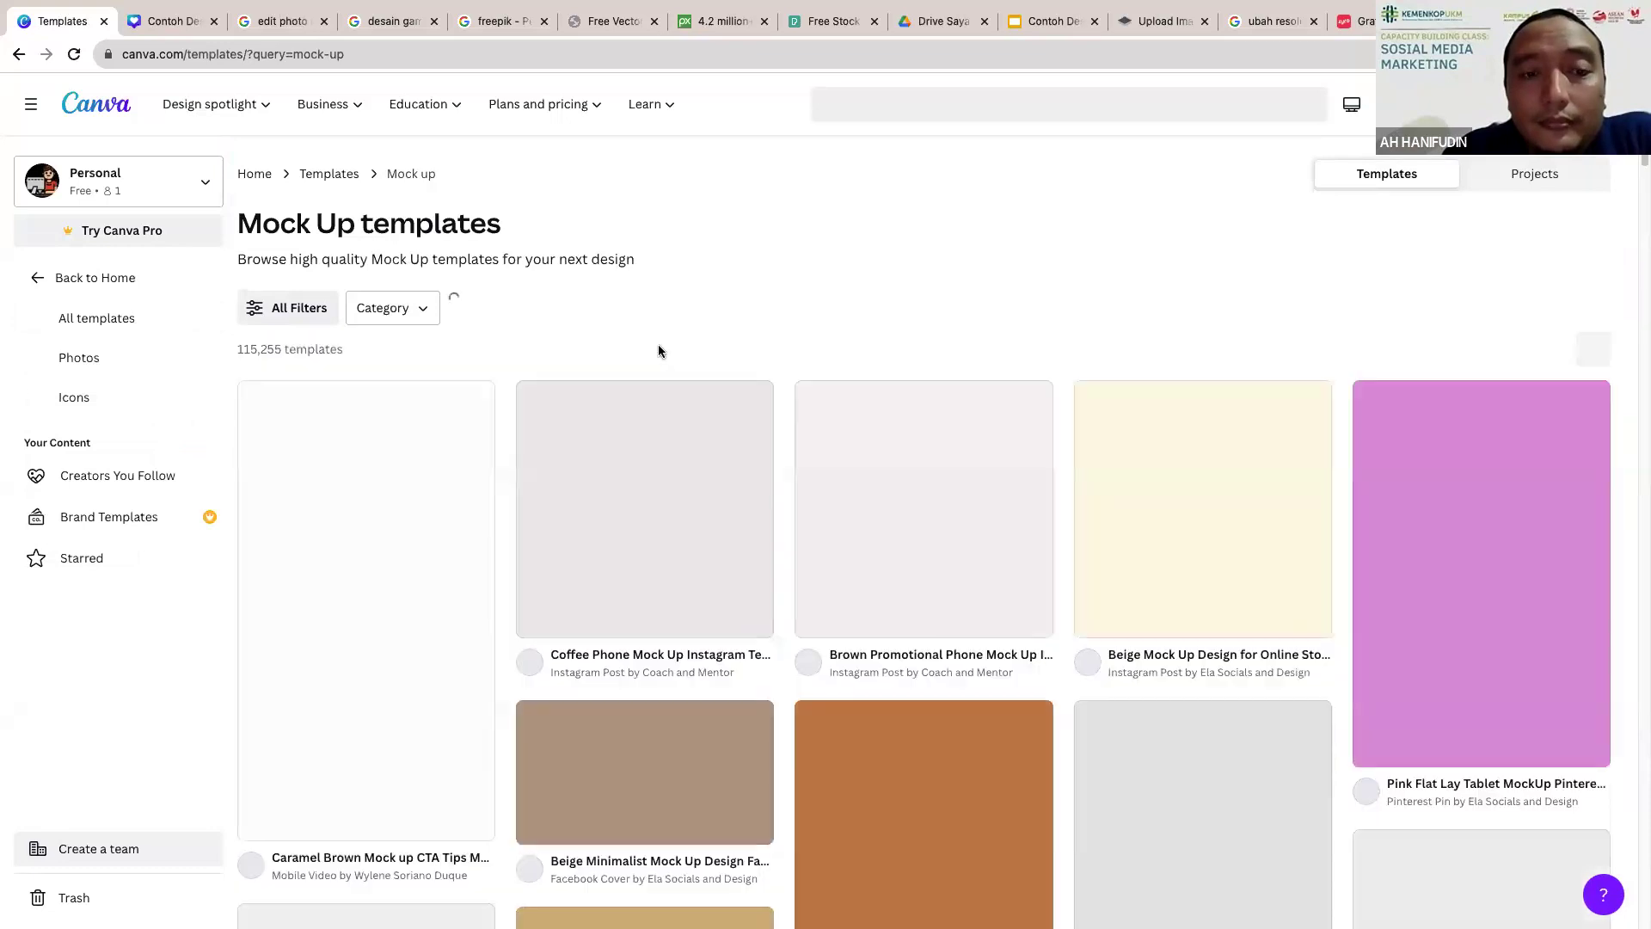
pyautogui.scroll(-1, 659, 351)
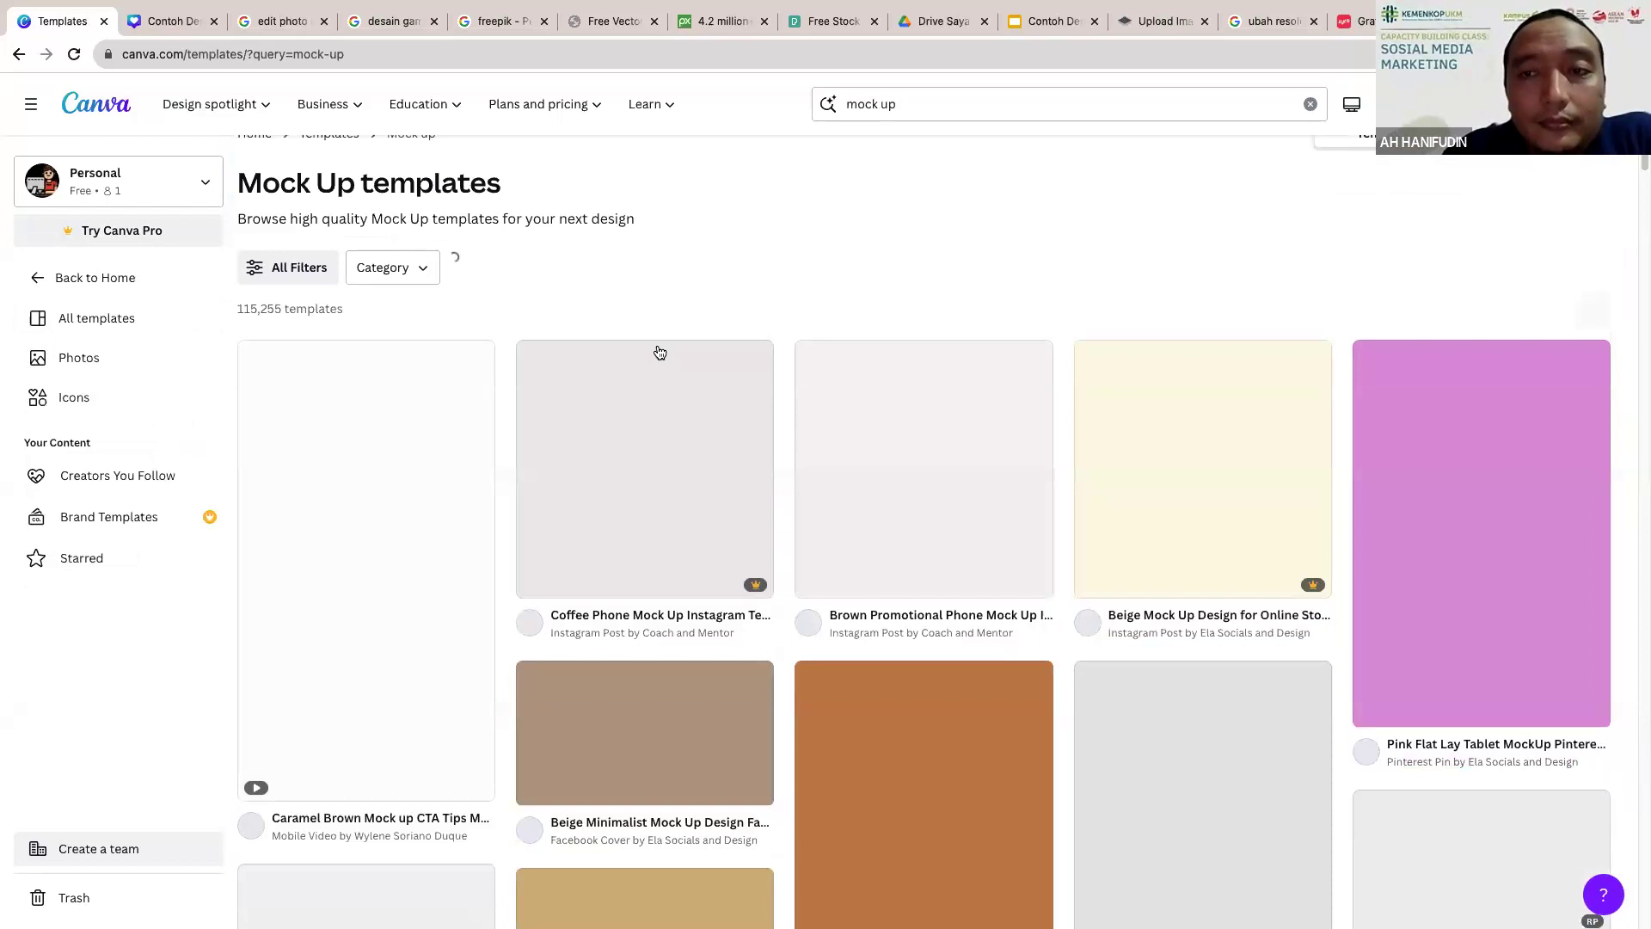
pyautogui.scroll(-2, 660, 350)
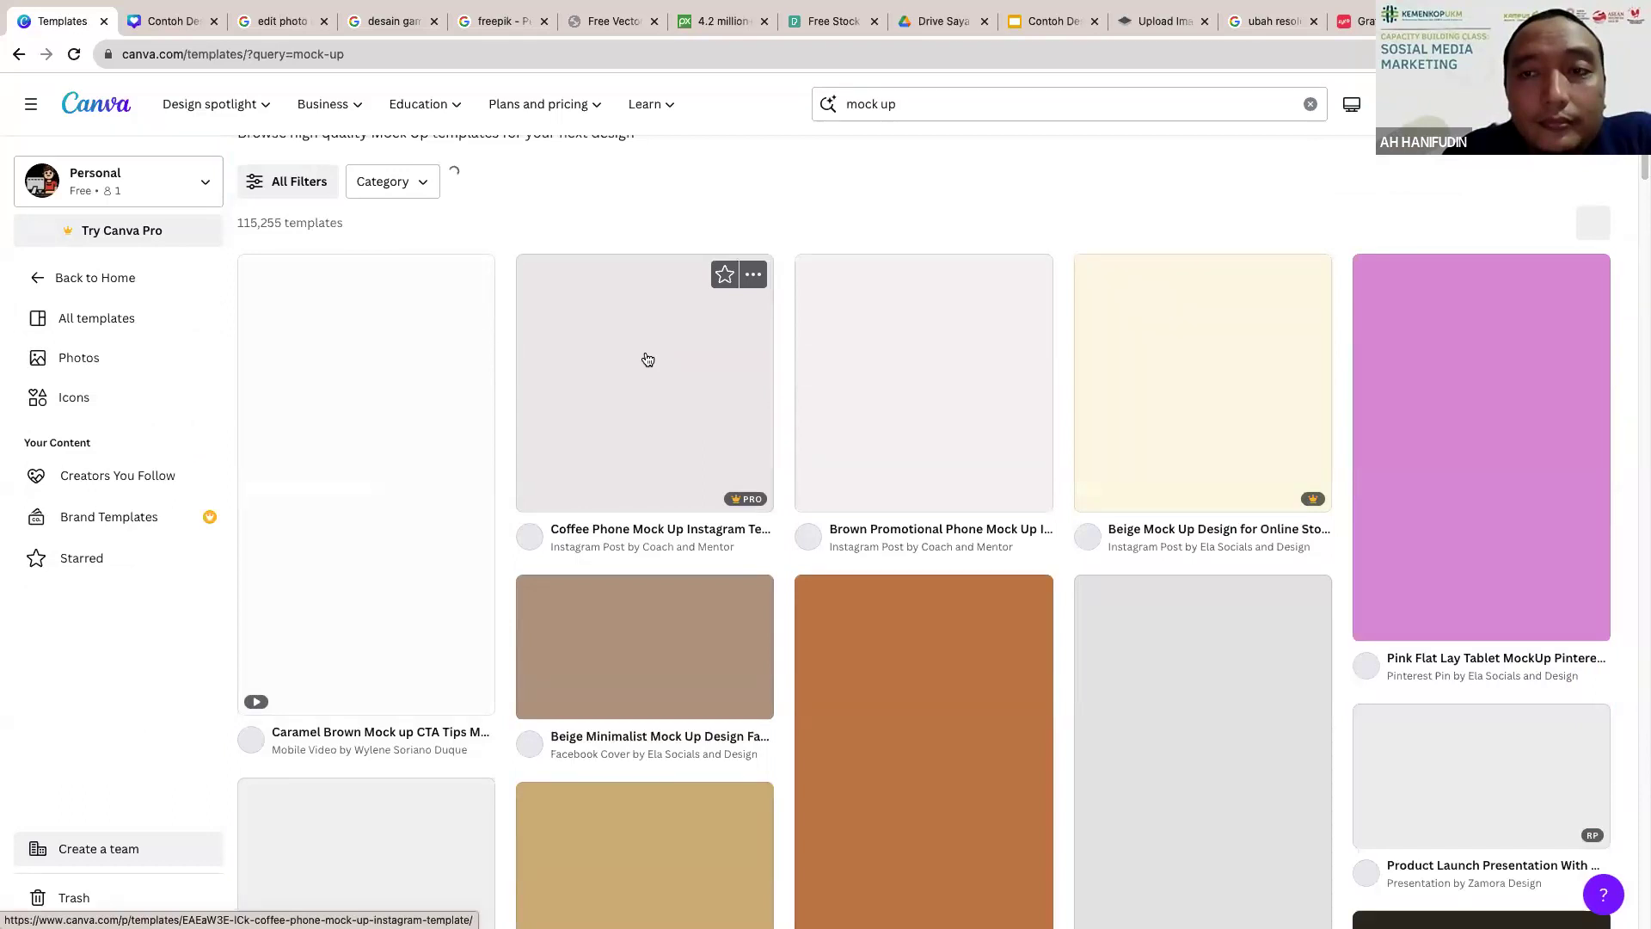
pyautogui.scroll(-5, 646, 359)
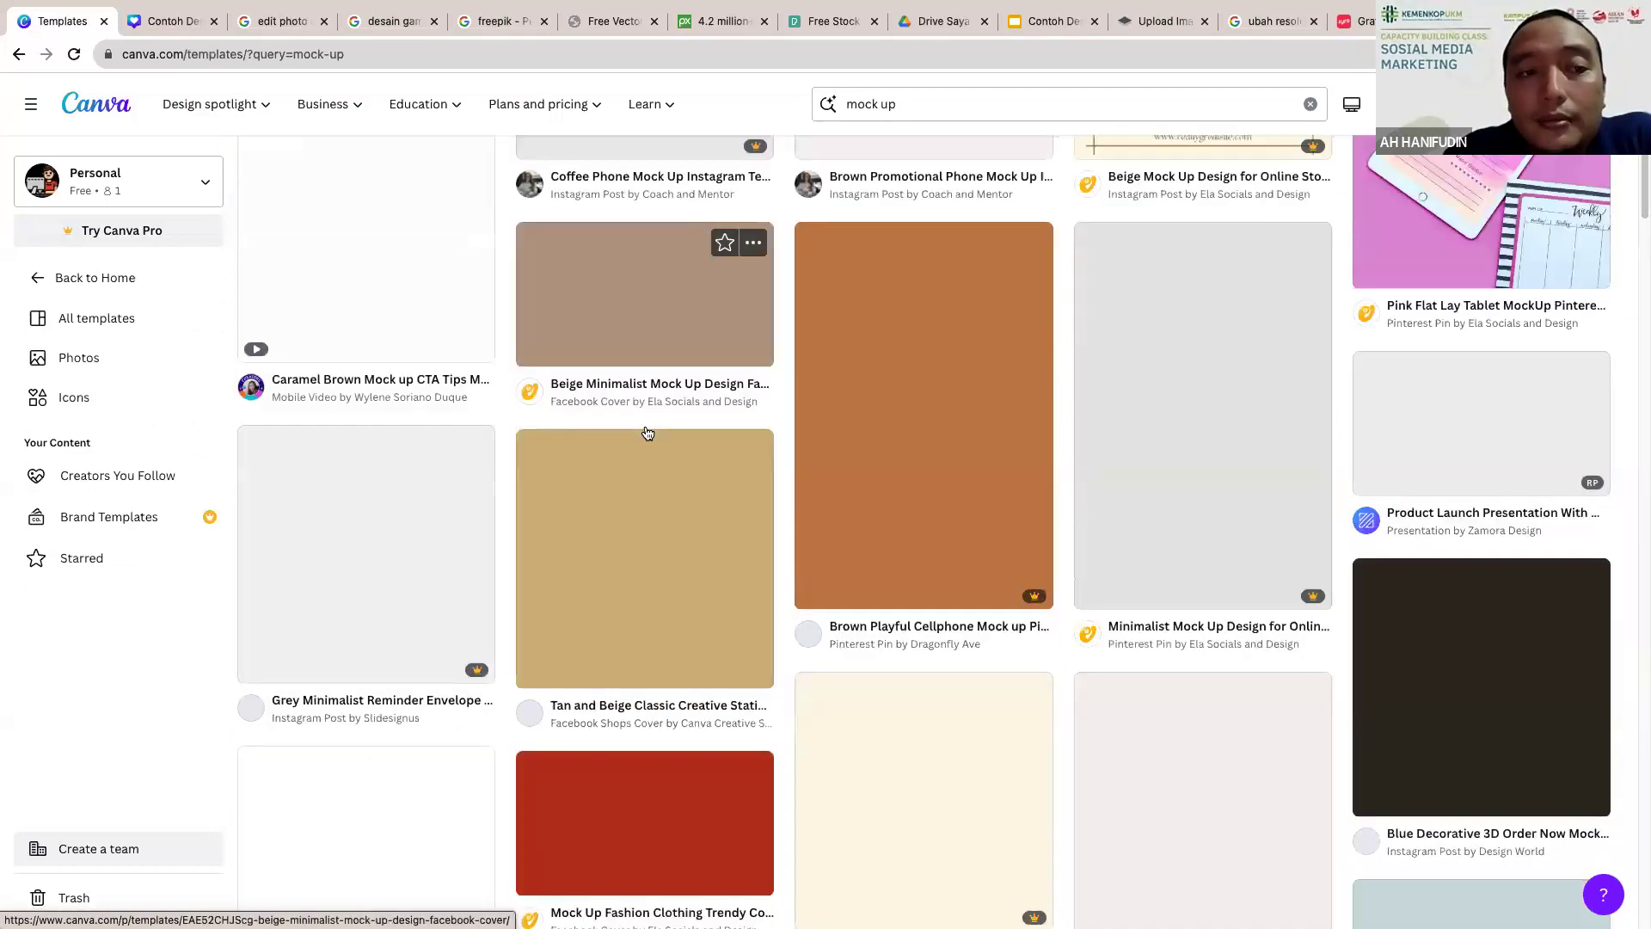
pyautogui.scroll(5, 646, 370)
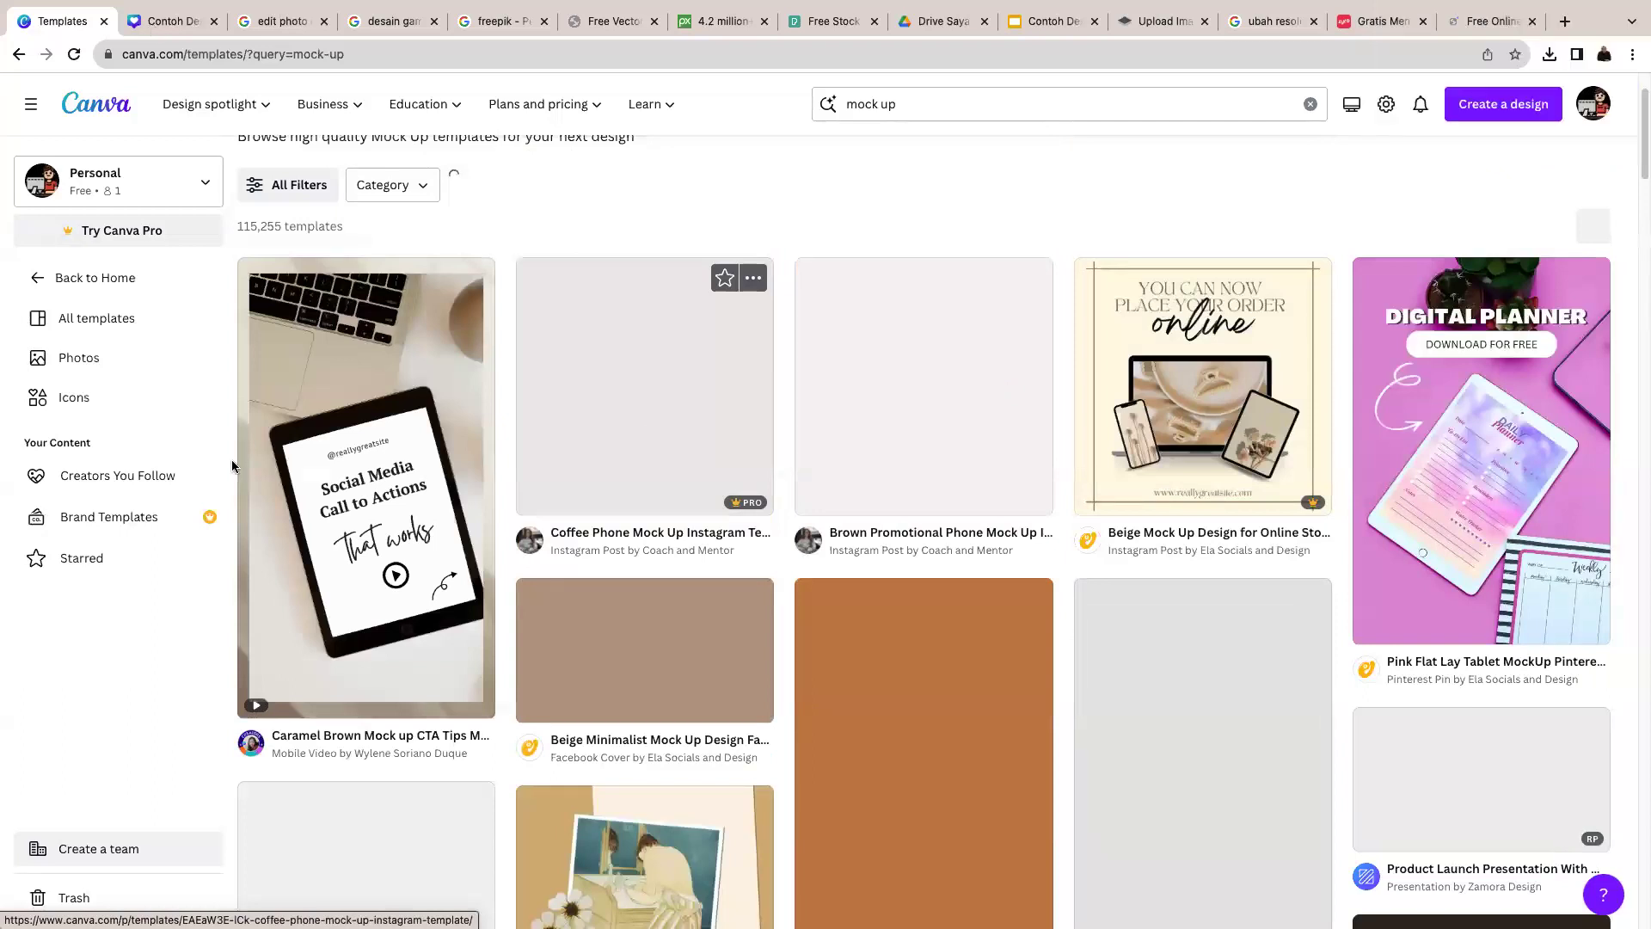
pyautogui.scroll(-10, 210, 533)
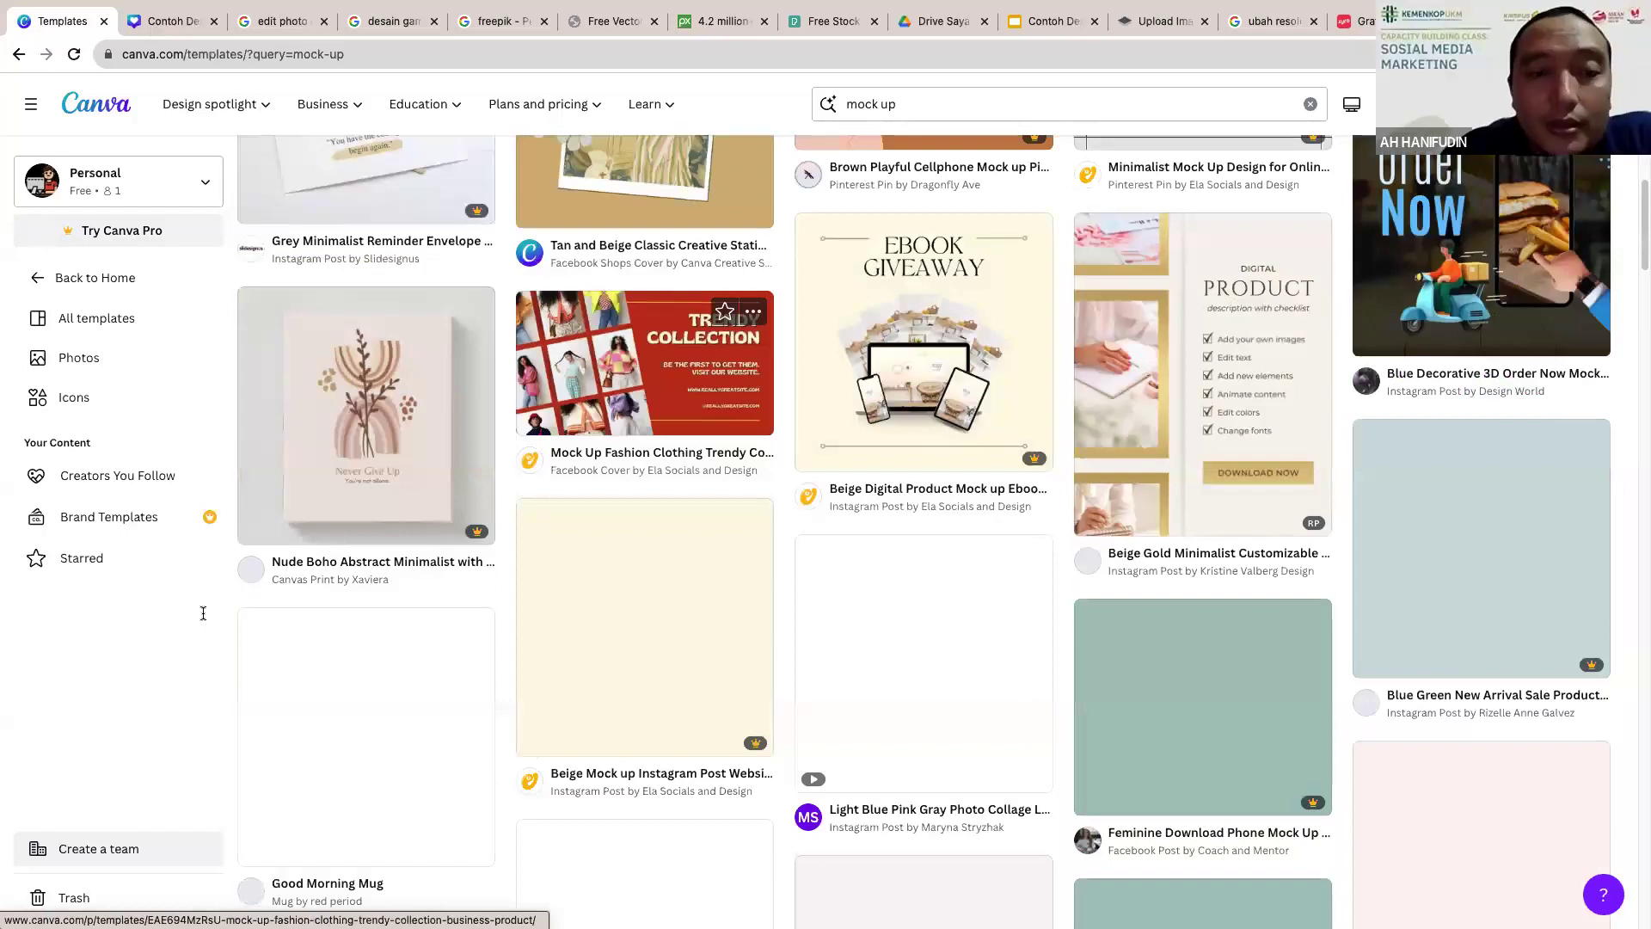
pyautogui.scroll(10, 952, 834)
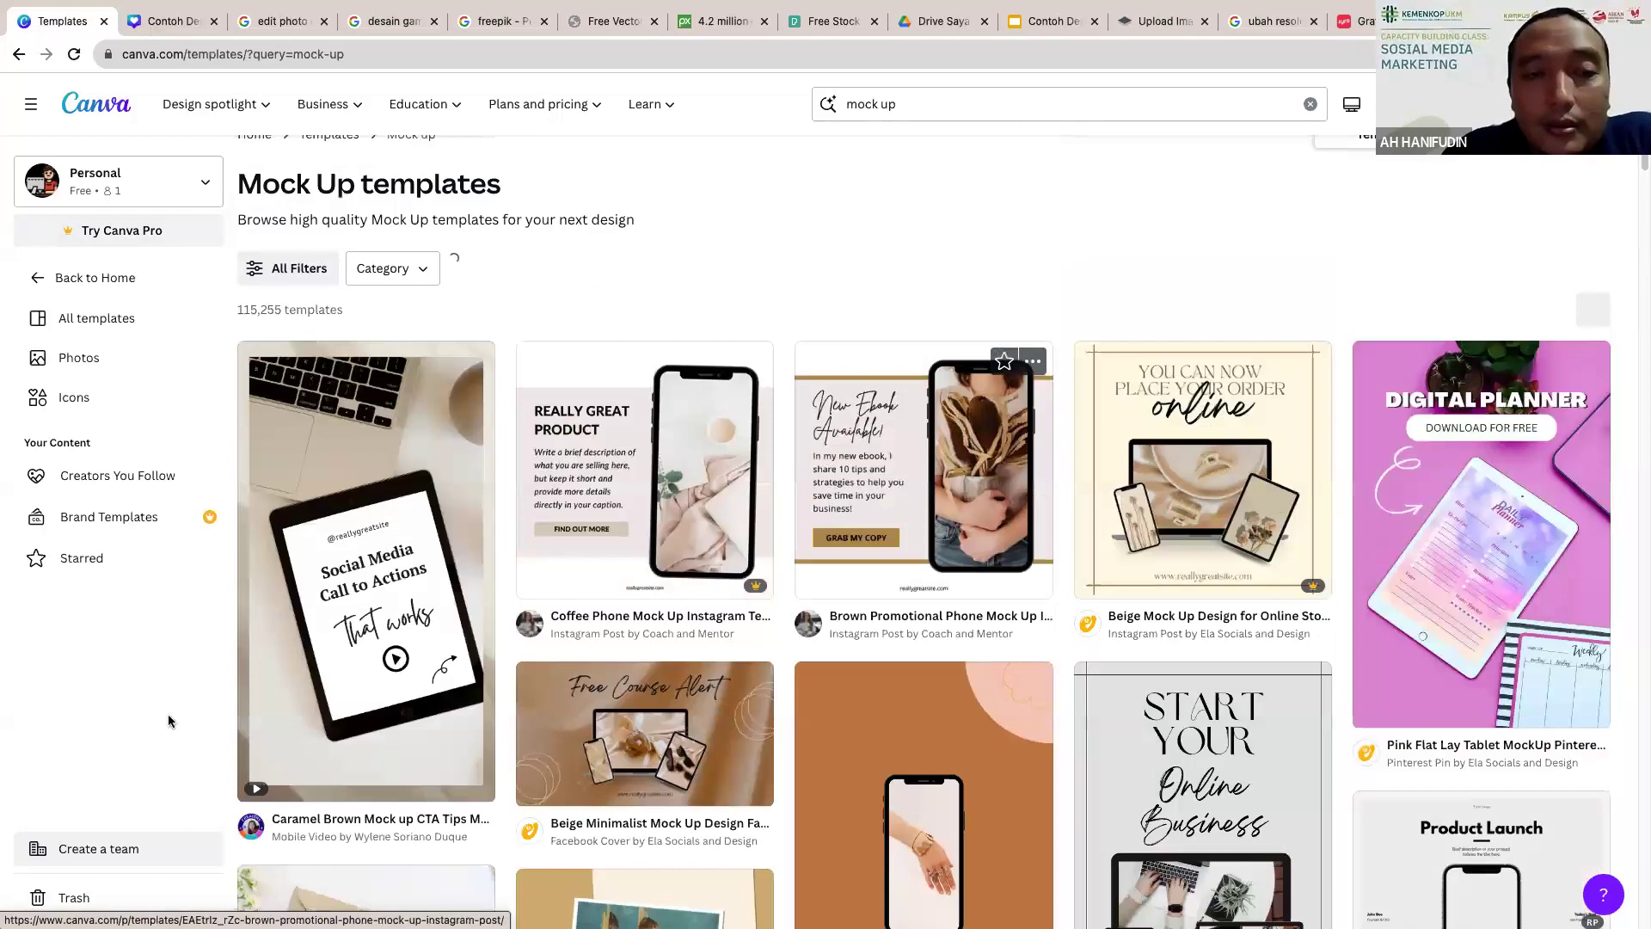
pyautogui.scroll(1, 173, 841)
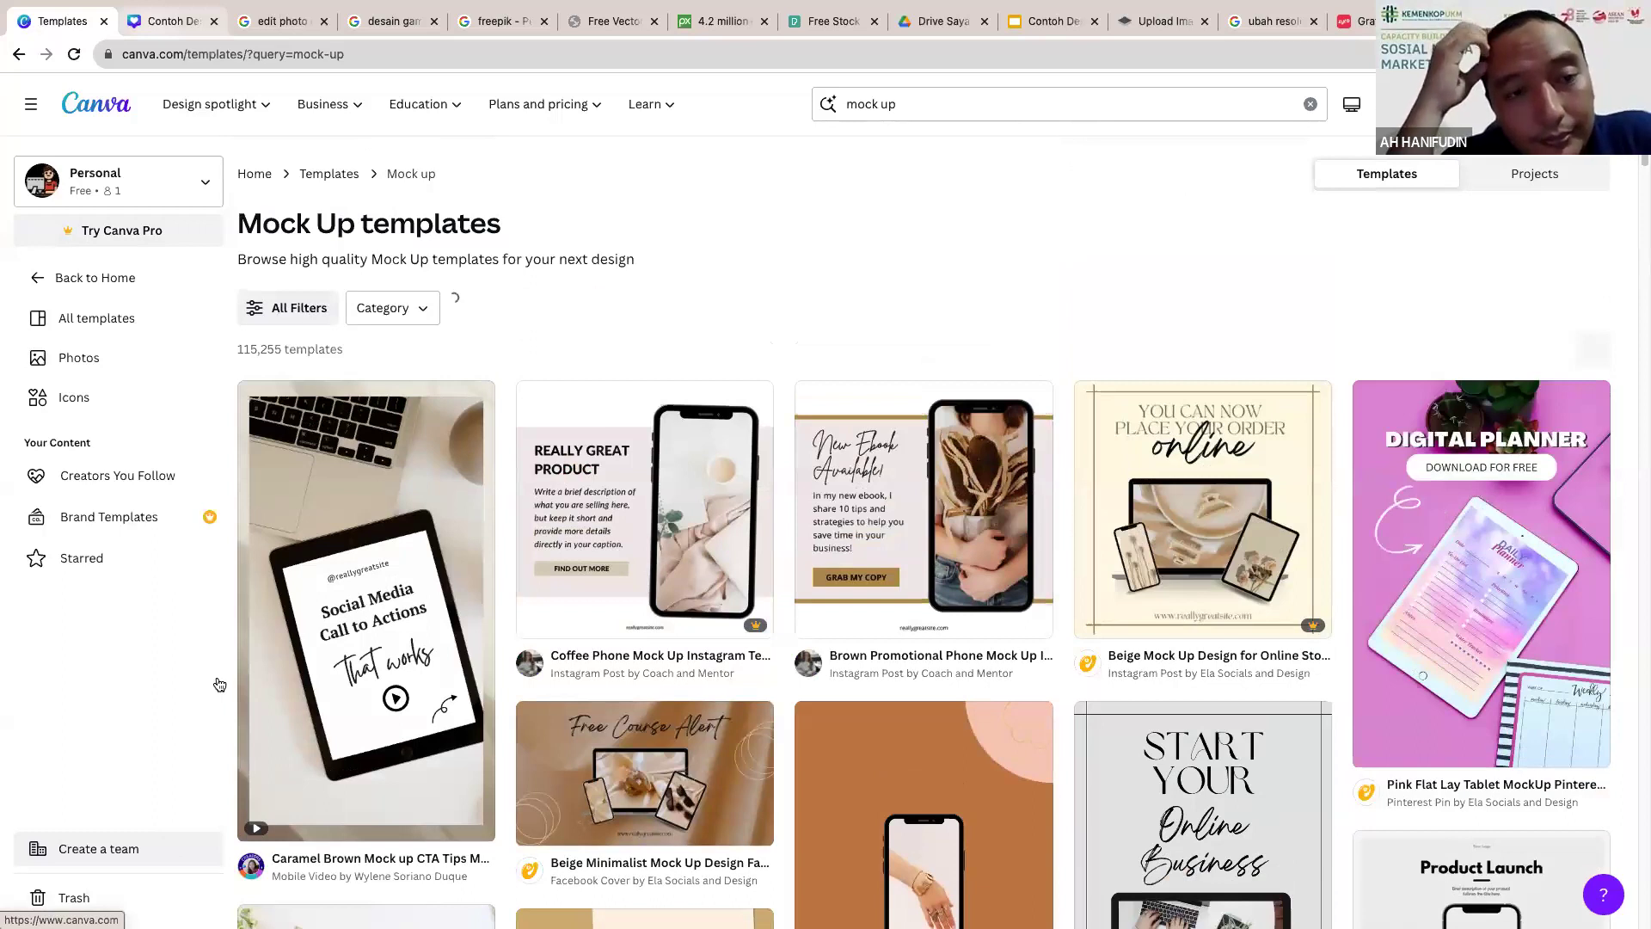
# Step: In the Post IG design, generate Magic Media images from "desain kemasan minuman jus mangga dengan kemasan botol dengan komposisi warna kuning , biru dan biru muda"
pyautogui.hotkey('ctrl', 'Tab')
pyautogui.write('desain kemasan minuman jus mangga dengan kemasan botol dengan komposisi warna kuning , biru dan biru muda')
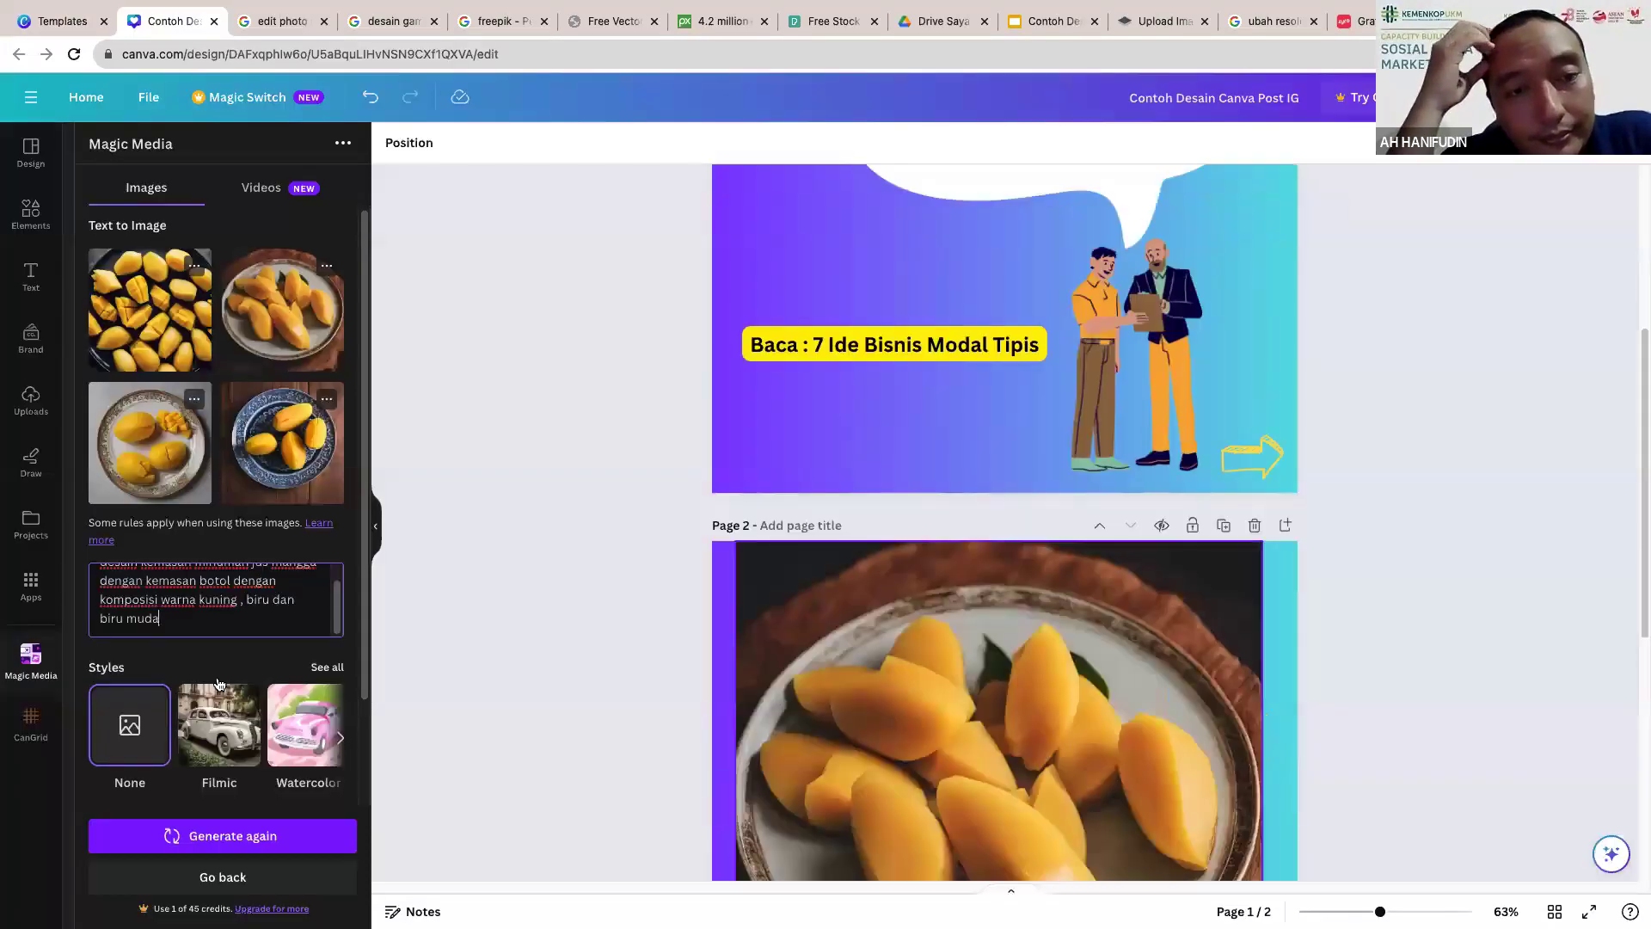
pyautogui.hotkey('ctrl', 'Return')
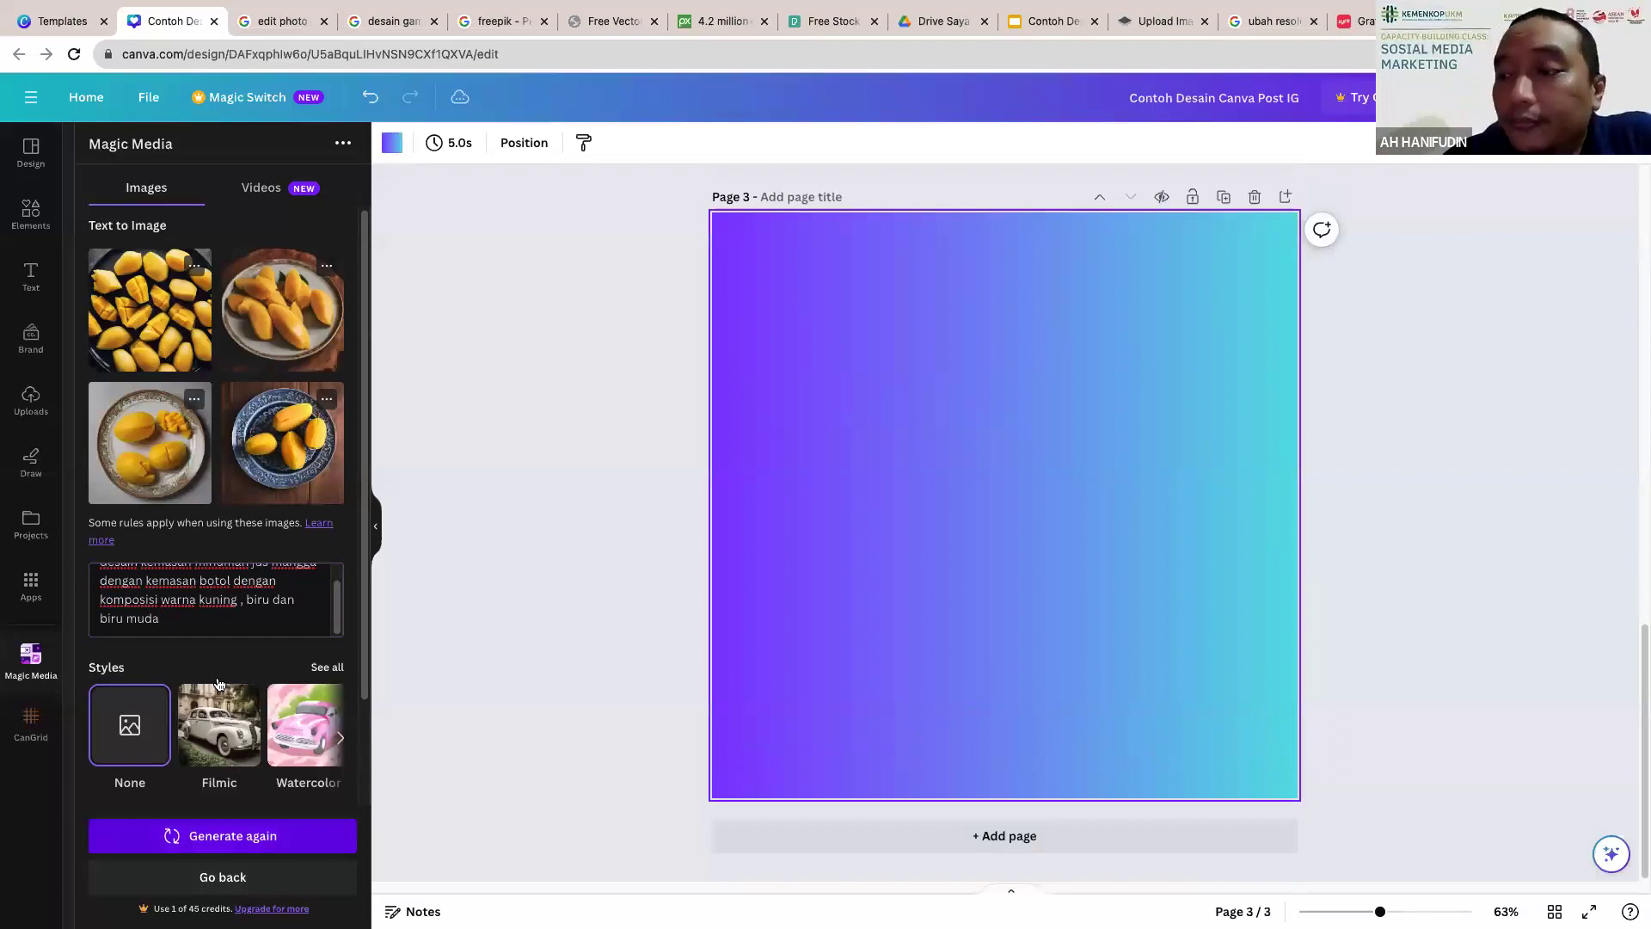
pyautogui.press('Return')
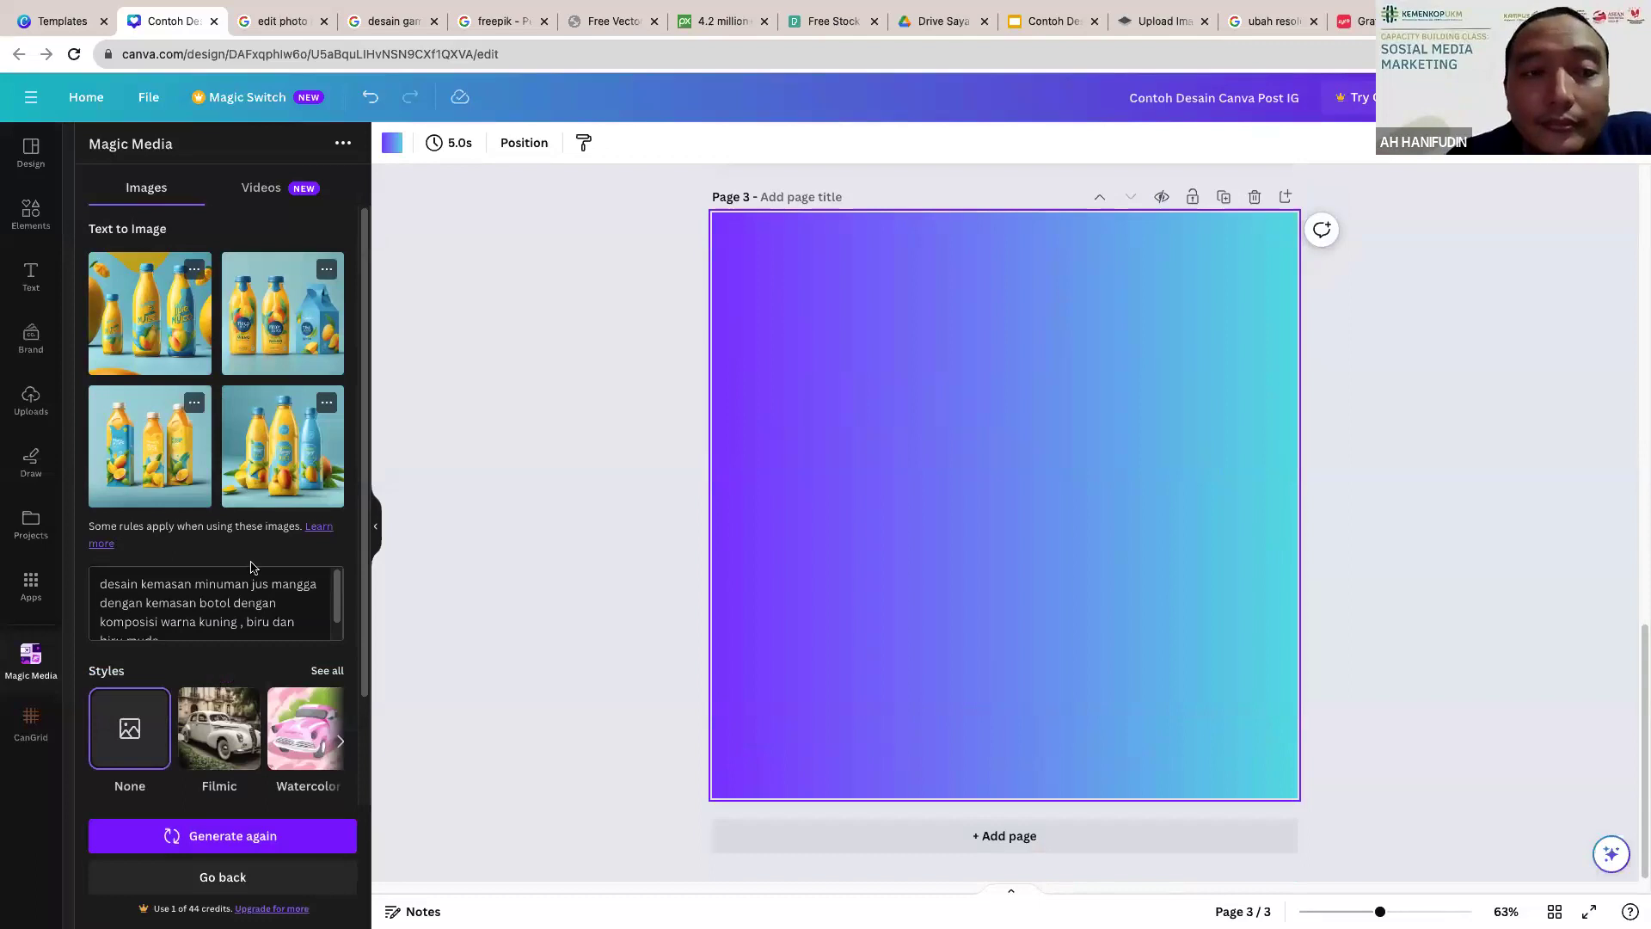
# Step: Place the generated image of three juice bottles with floating mangoes on page 3 and enlarge it from the page's upper-left area
pyautogui.click(142, 419)
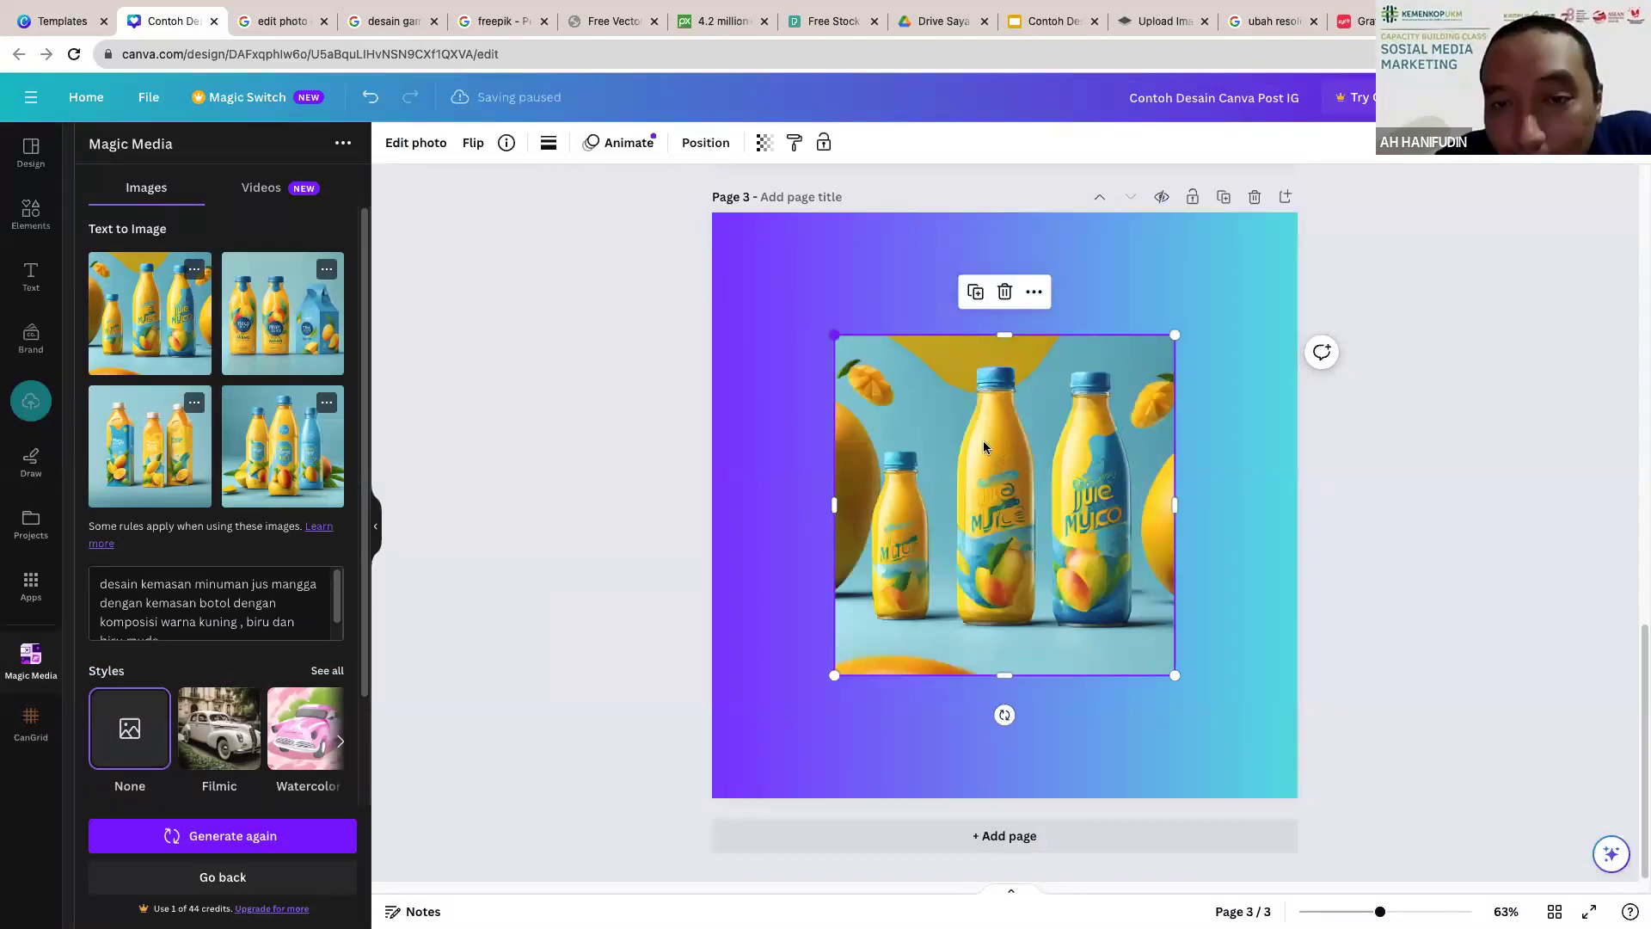
pyautogui.hotkey('ctrl', 'z')
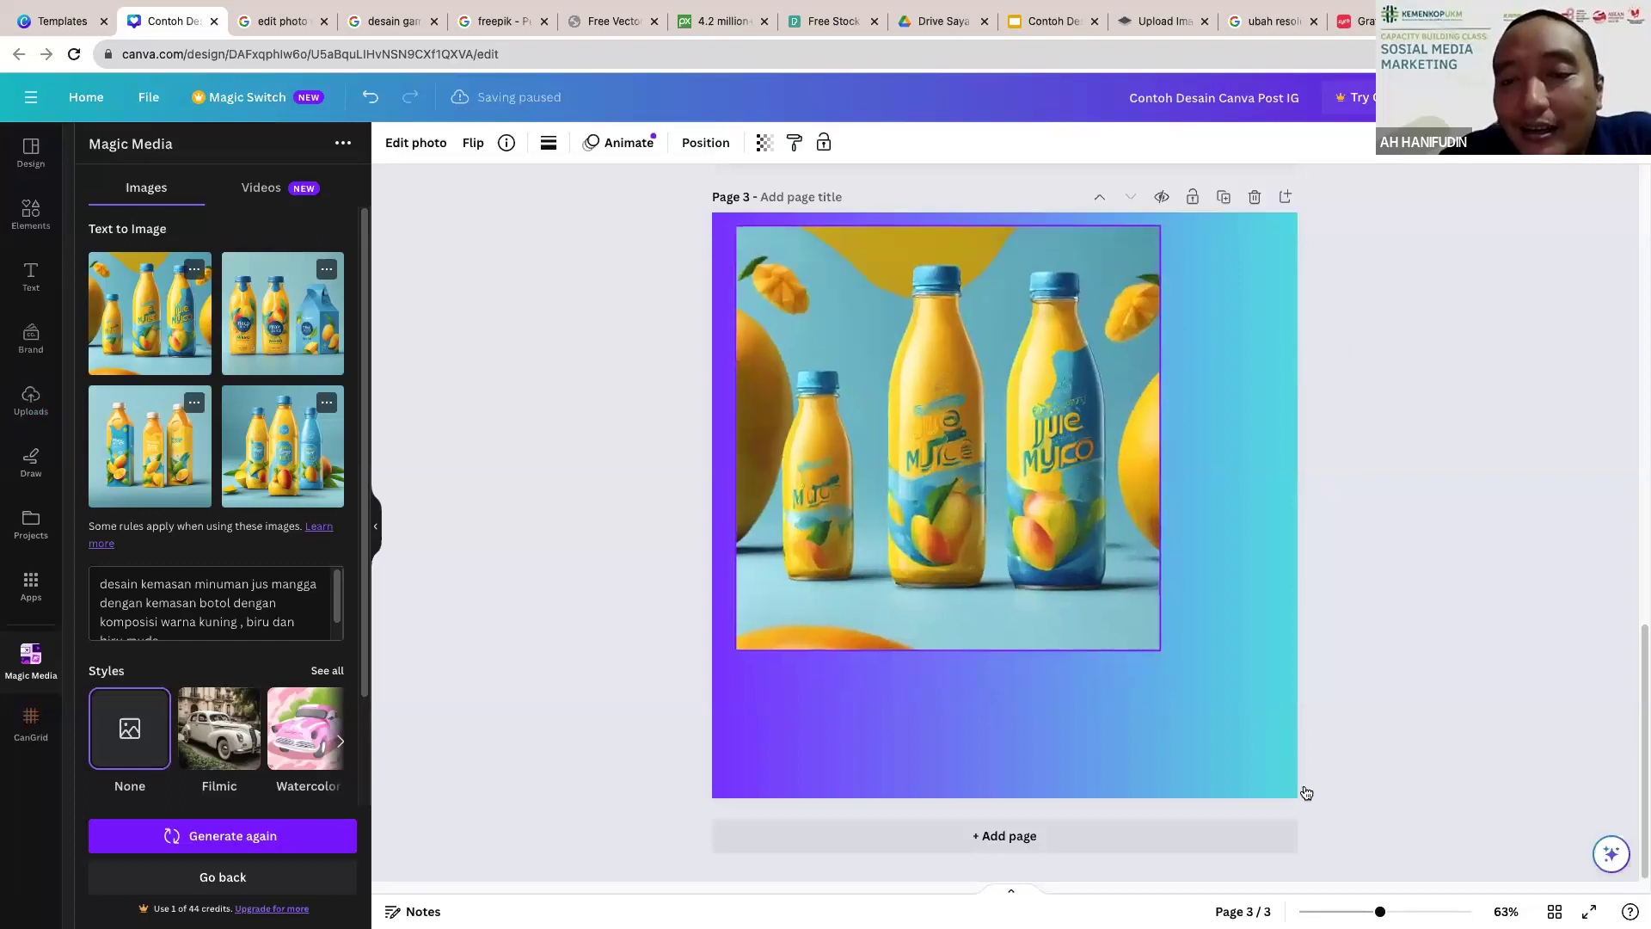
# Step: On a new fourth page, place the generated image of two mango juice bottles and a blue carton, keeping only one copy
pyautogui.click(286, 335)
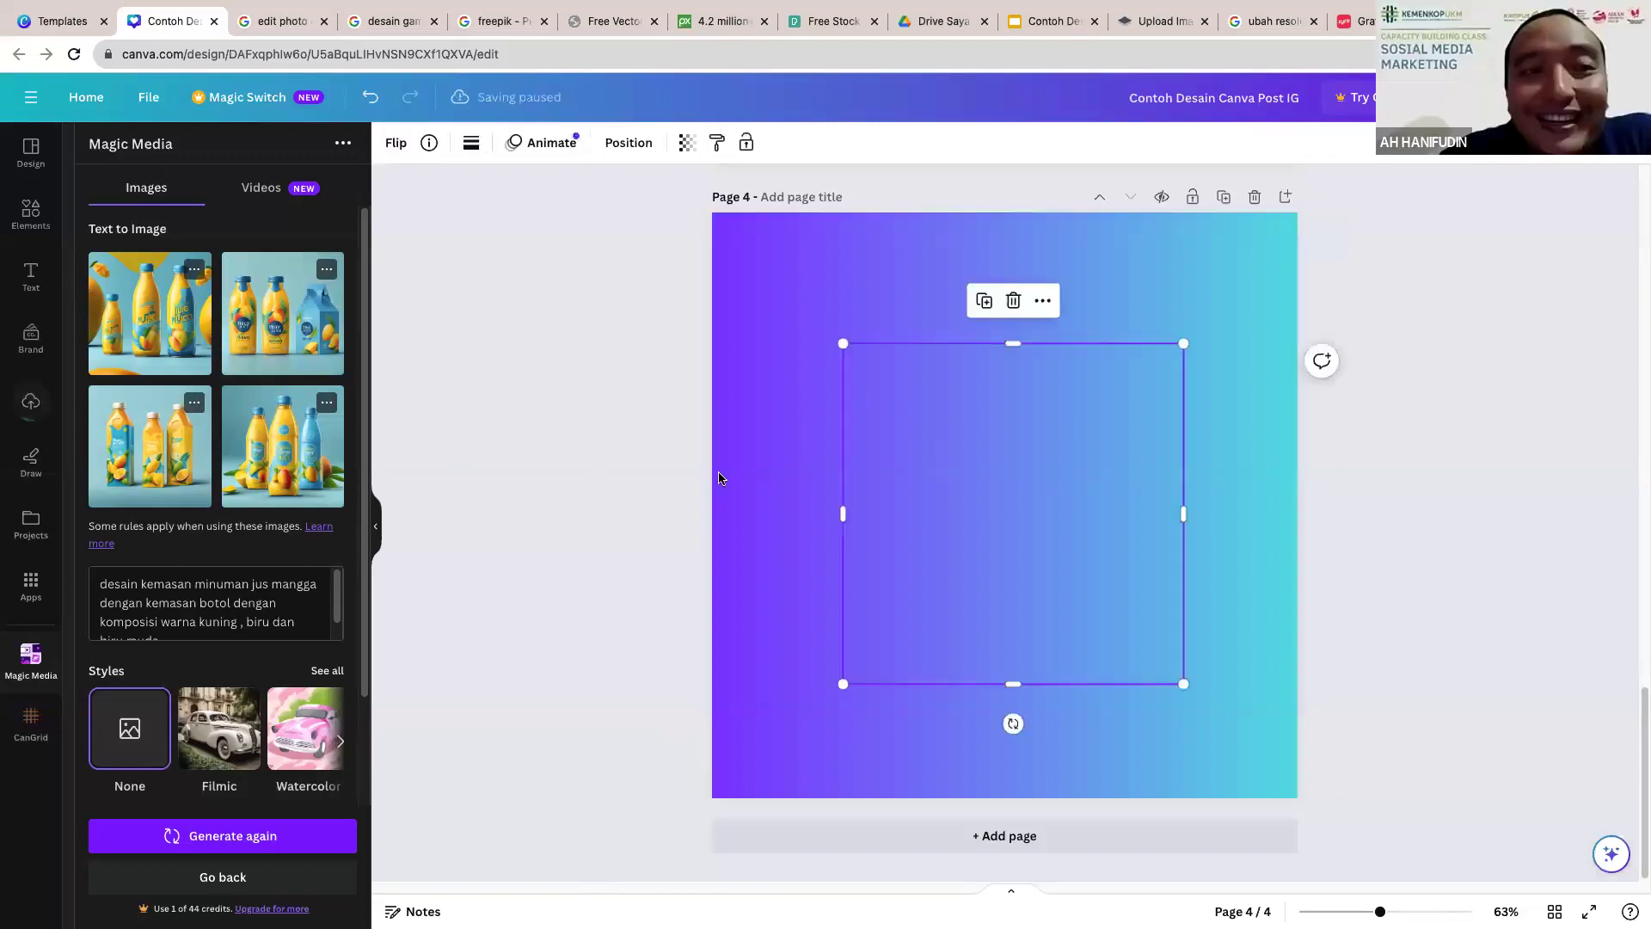
pyautogui.click(284, 447)
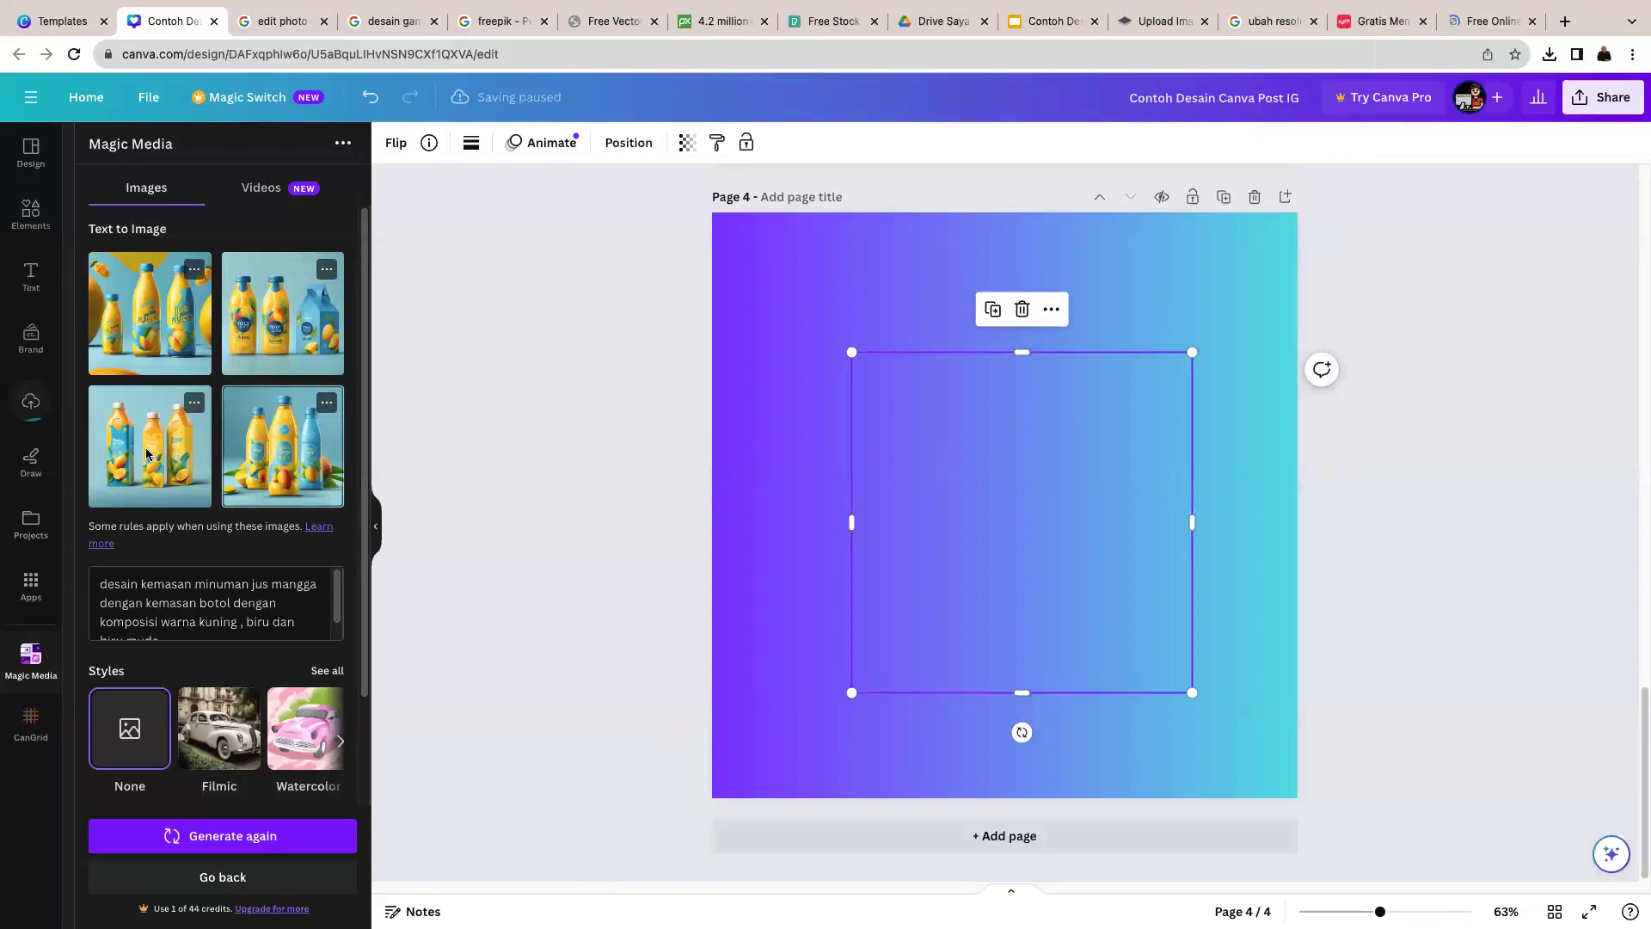
pyautogui.click(146, 453)
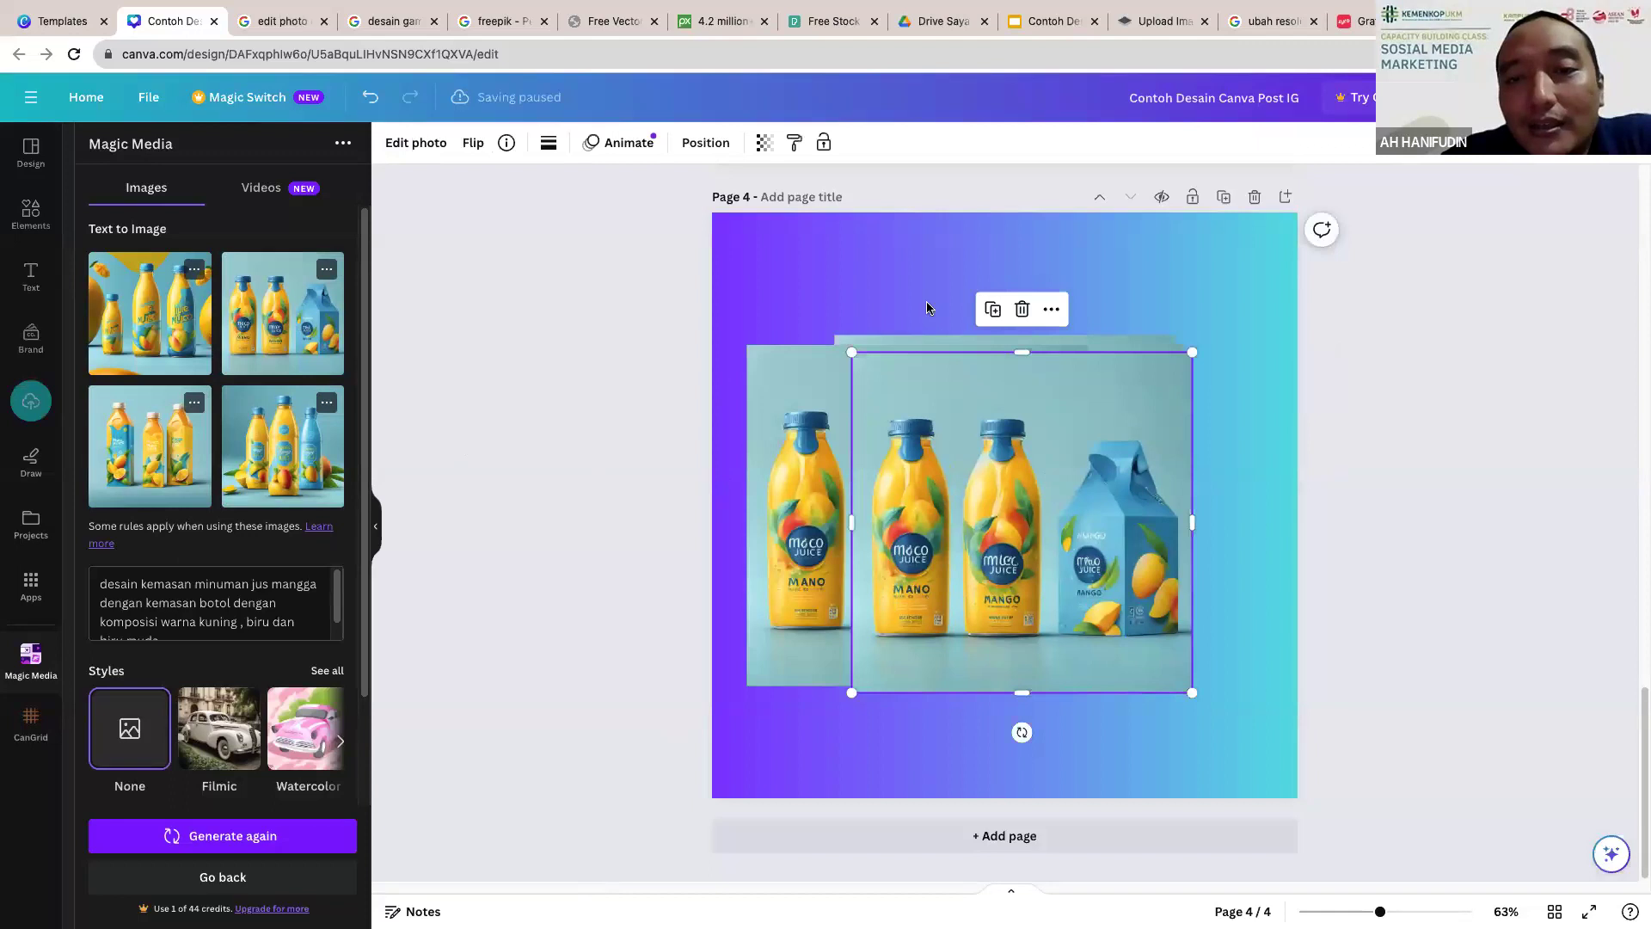
pyautogui.press('Delete')
pyautogui.press('Delete')
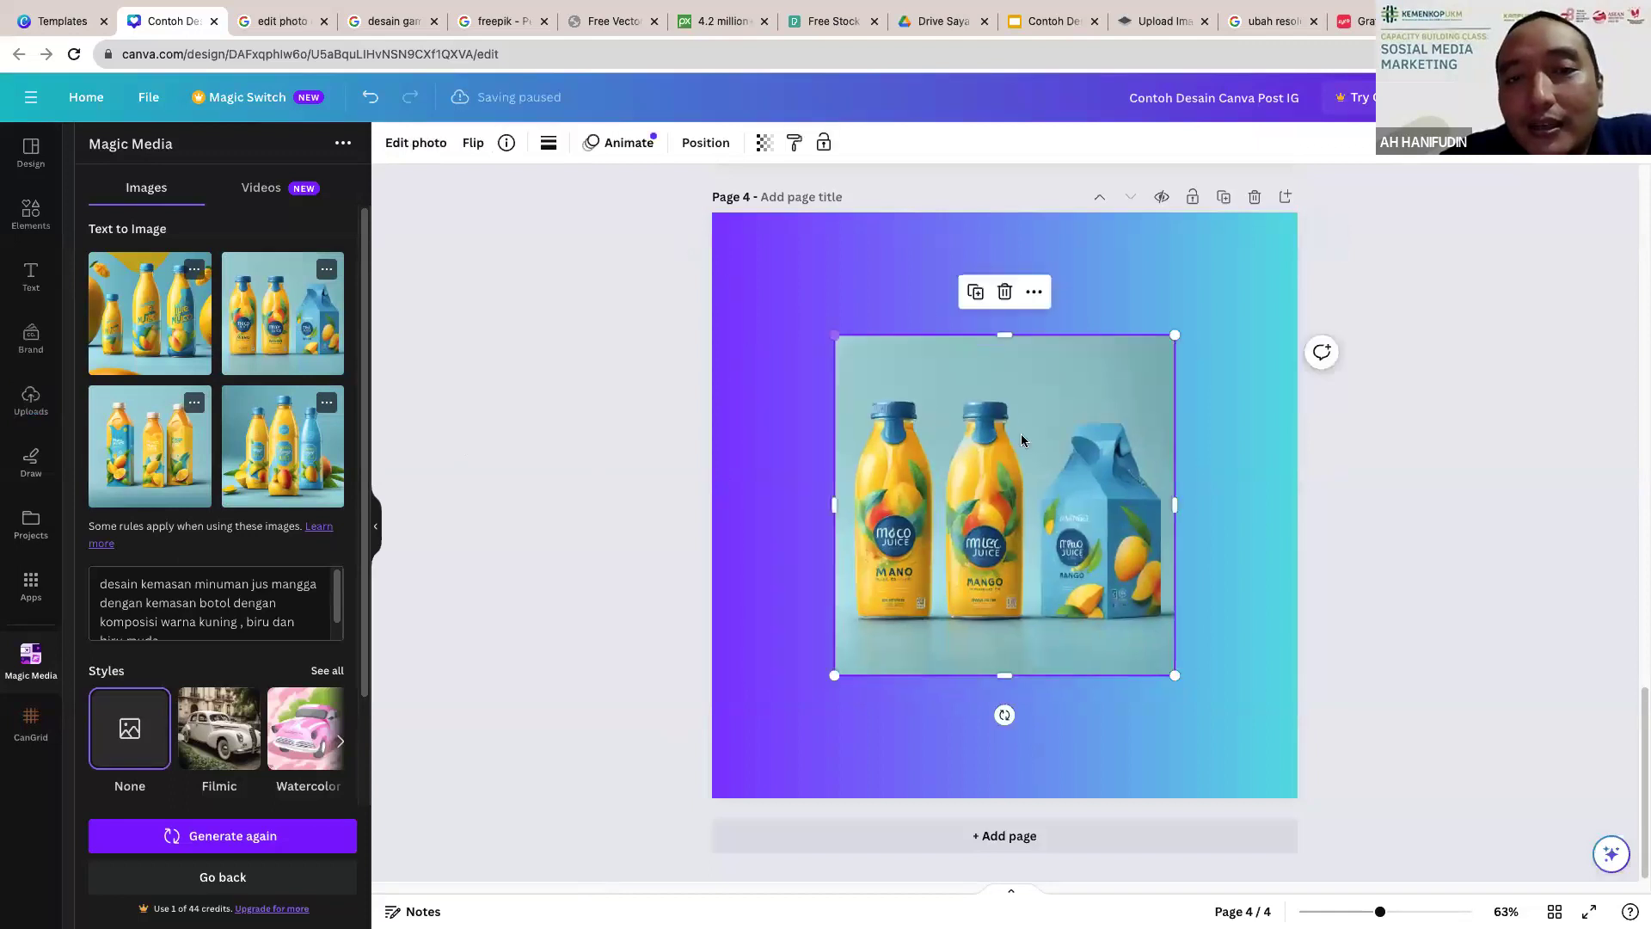
# Step: Enlarge the bottles-and-carton image to fill page 4, then fill a new page 5 with the generated image of three square mango juice bottles
pyautogui.moveTo(1176, 677); pyautogui.dragTo(1298, 803)
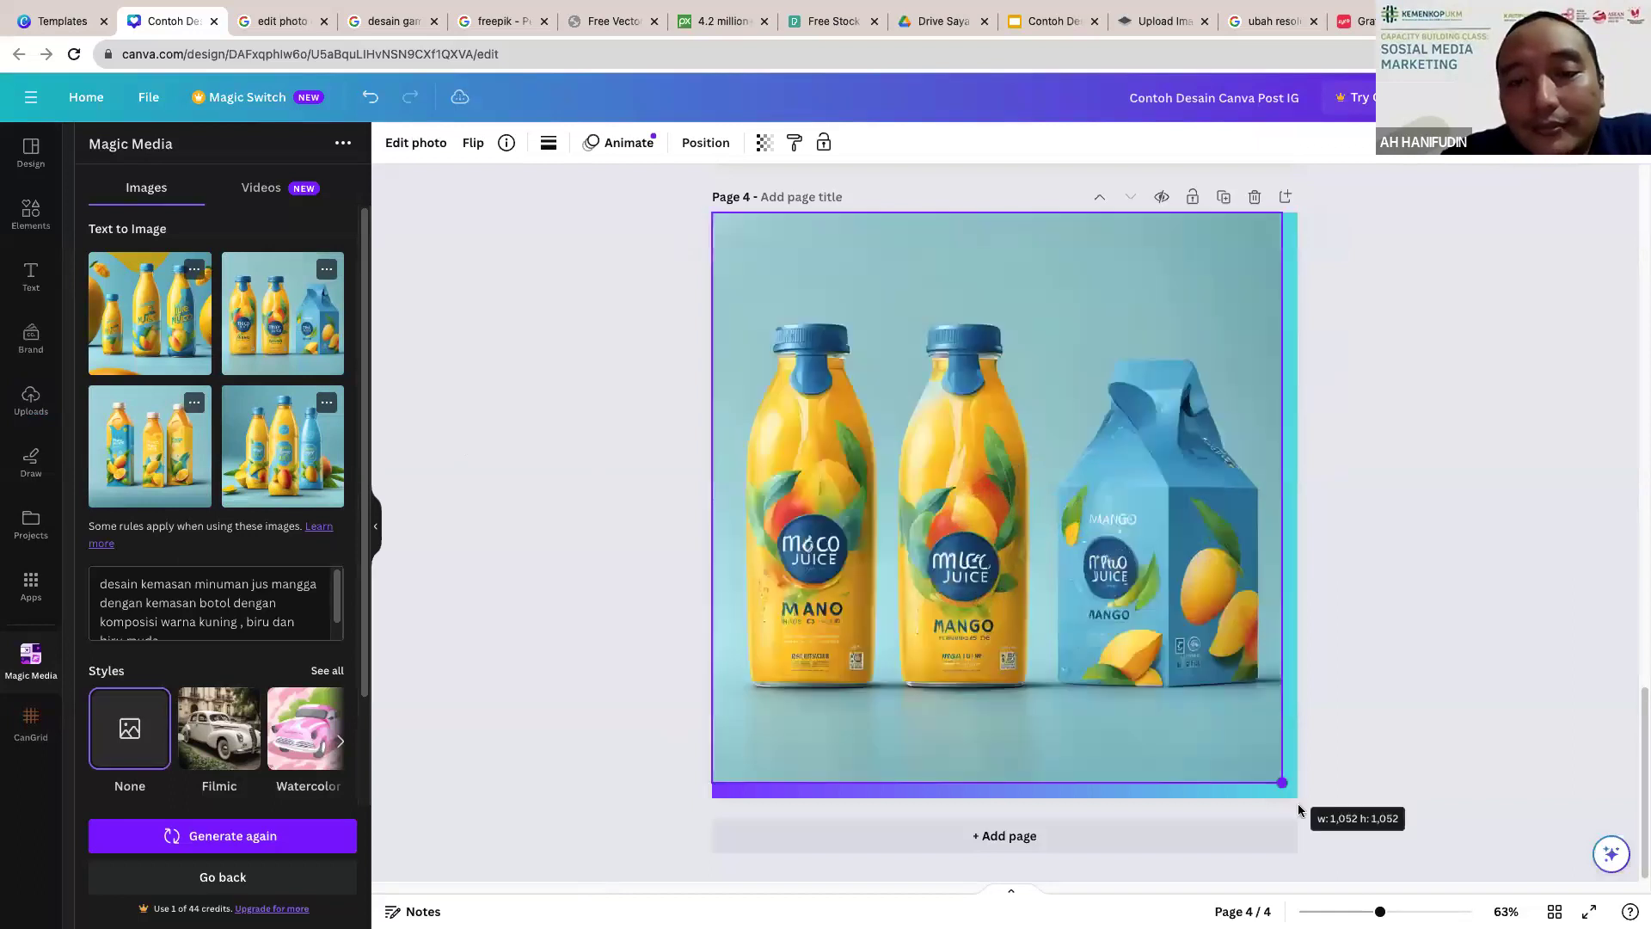
pyautogui.moveTo(1009, 807); pyautogui.dragTo(1006, 812)
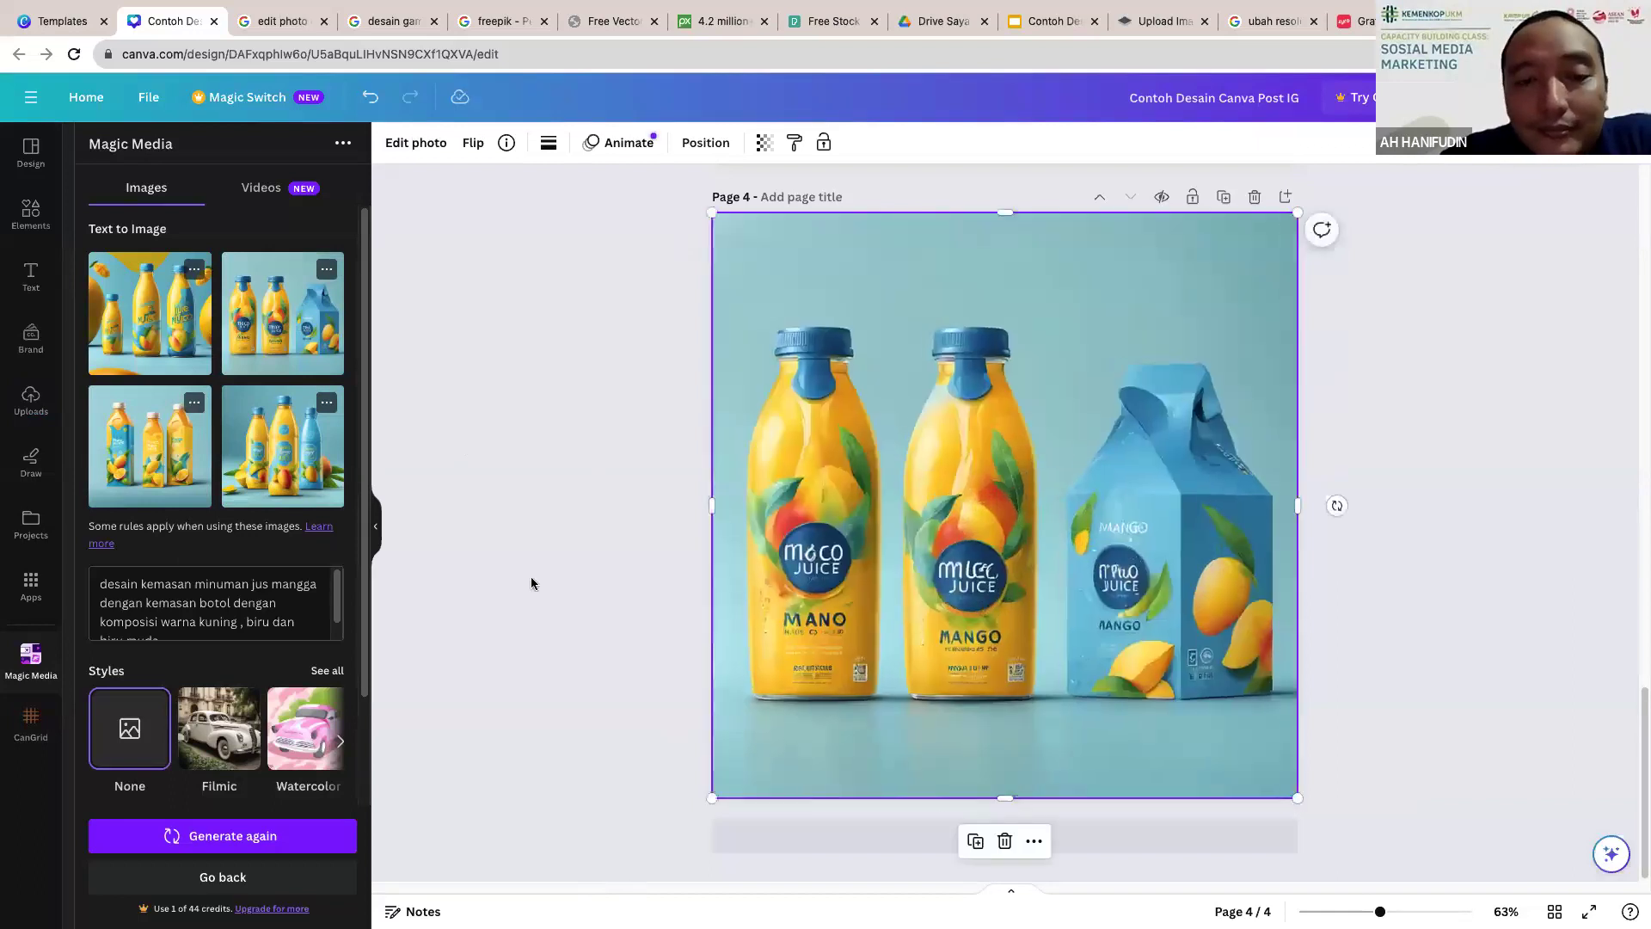
pyautogui.click(915, 831)
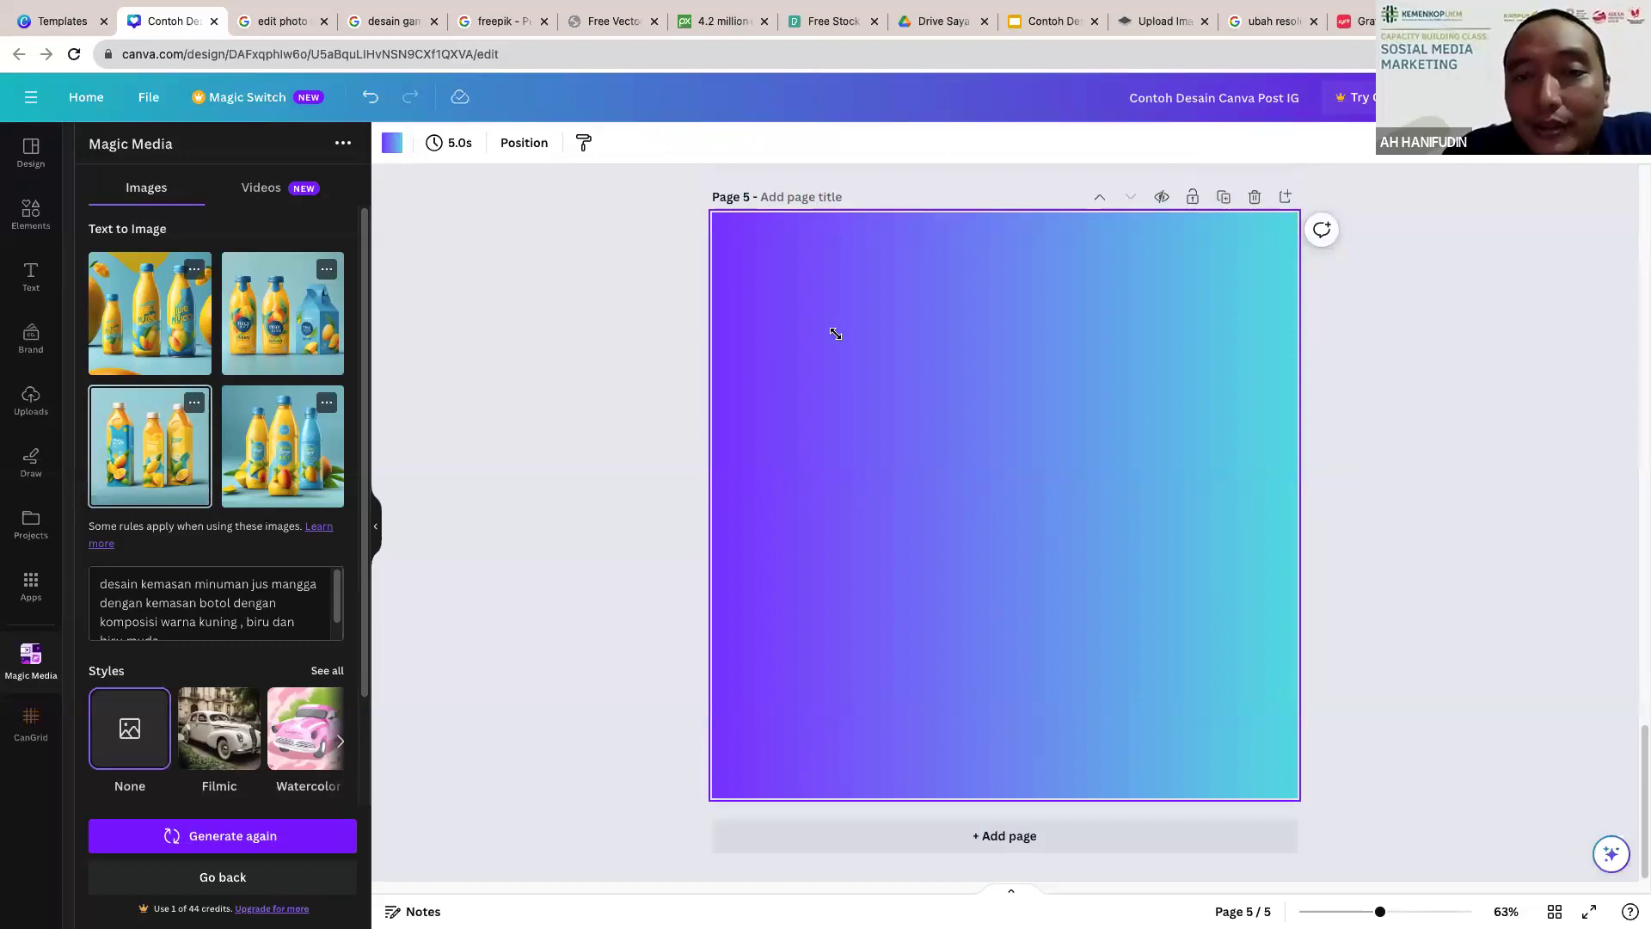
pyautogui.moveTo(815, 322); pyautogui.dragTo(679, 243)
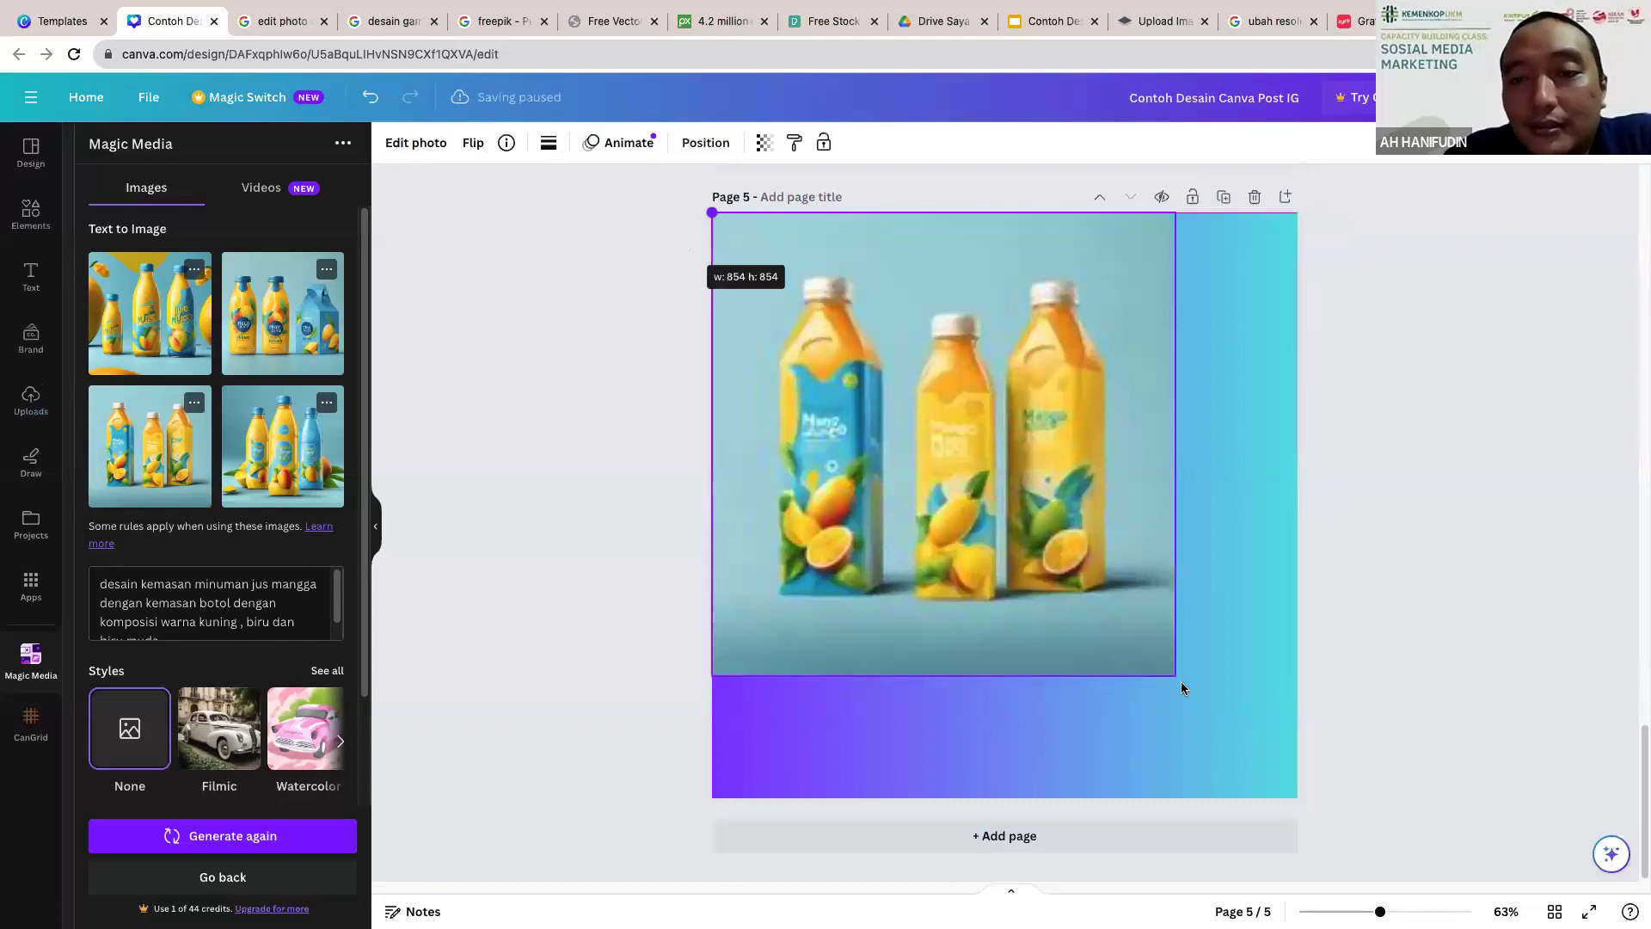
pyautogui.moveTo(1288, 802); pyautogui.dragTo(1272, 778)
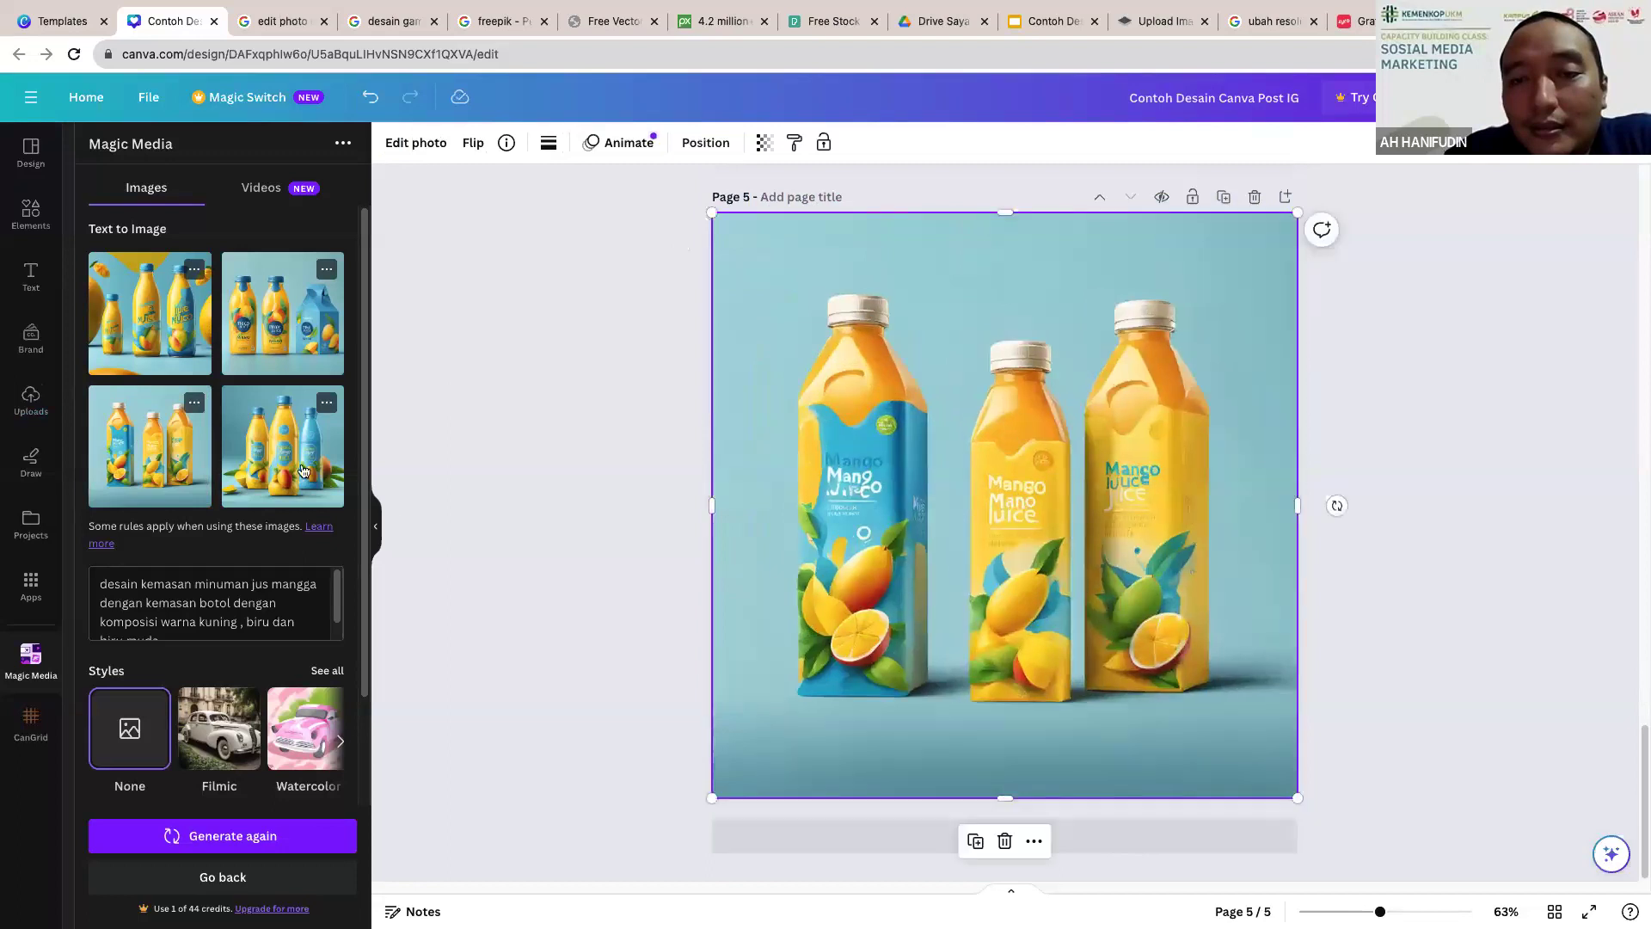
# Step: Place the generated image of two yellow bottles and one blue bottle on a new page 6 and enlarge it to fill the page
pyautogui.click(268, 456)
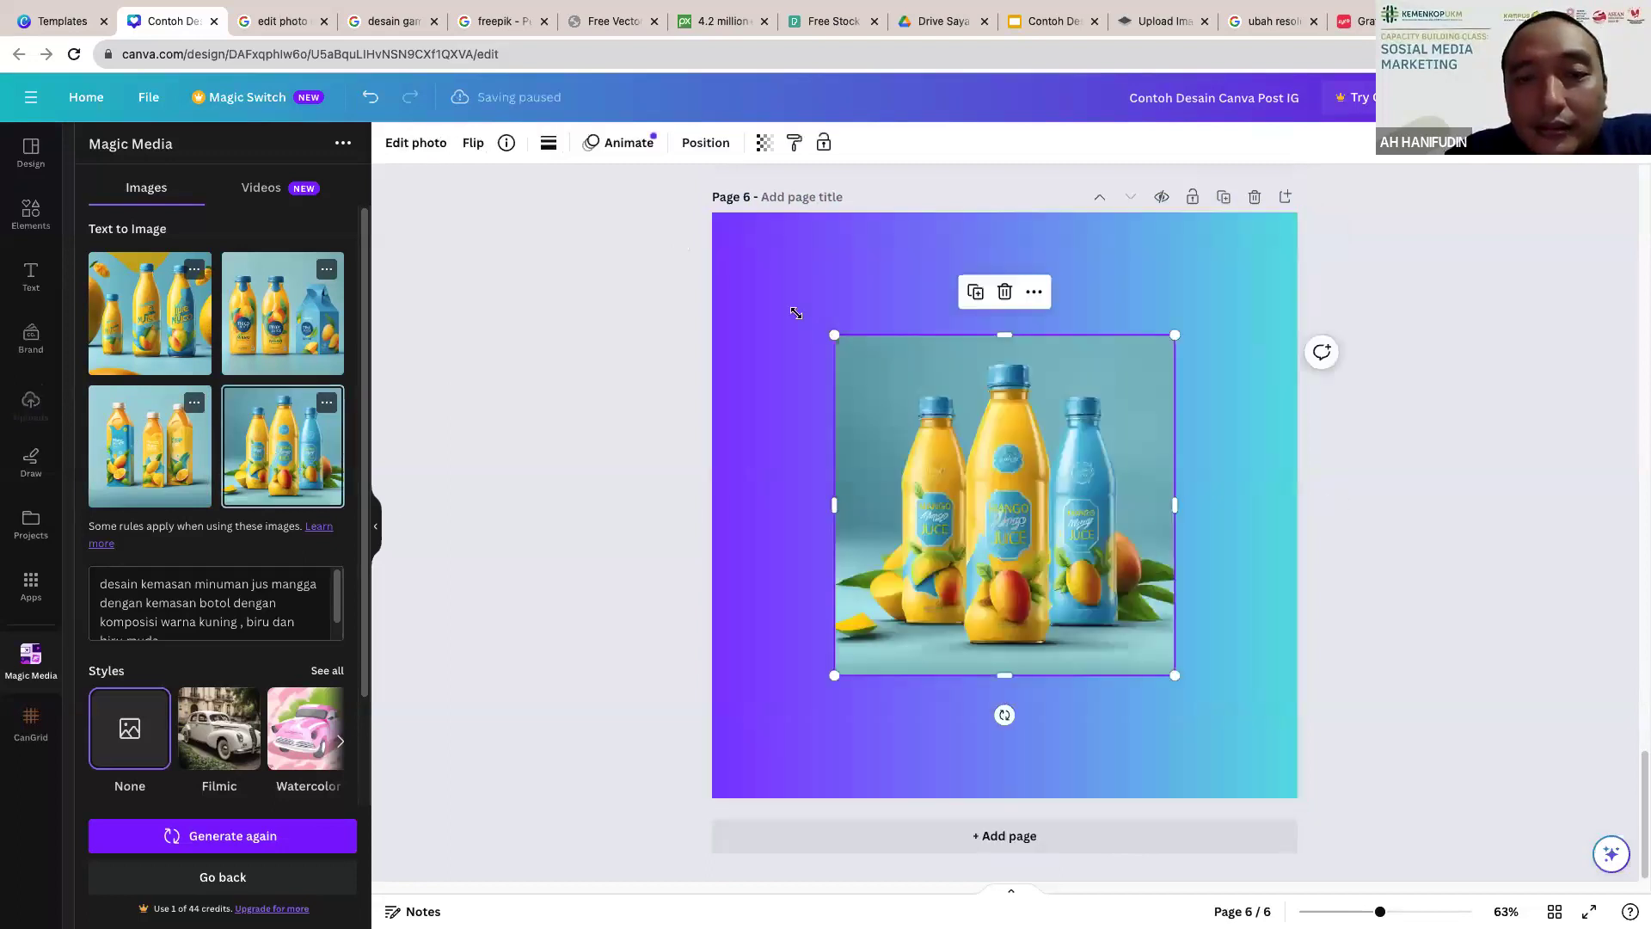
pyautogui.moveTo(796, 312); pyautogui.dragTo(622, 332)
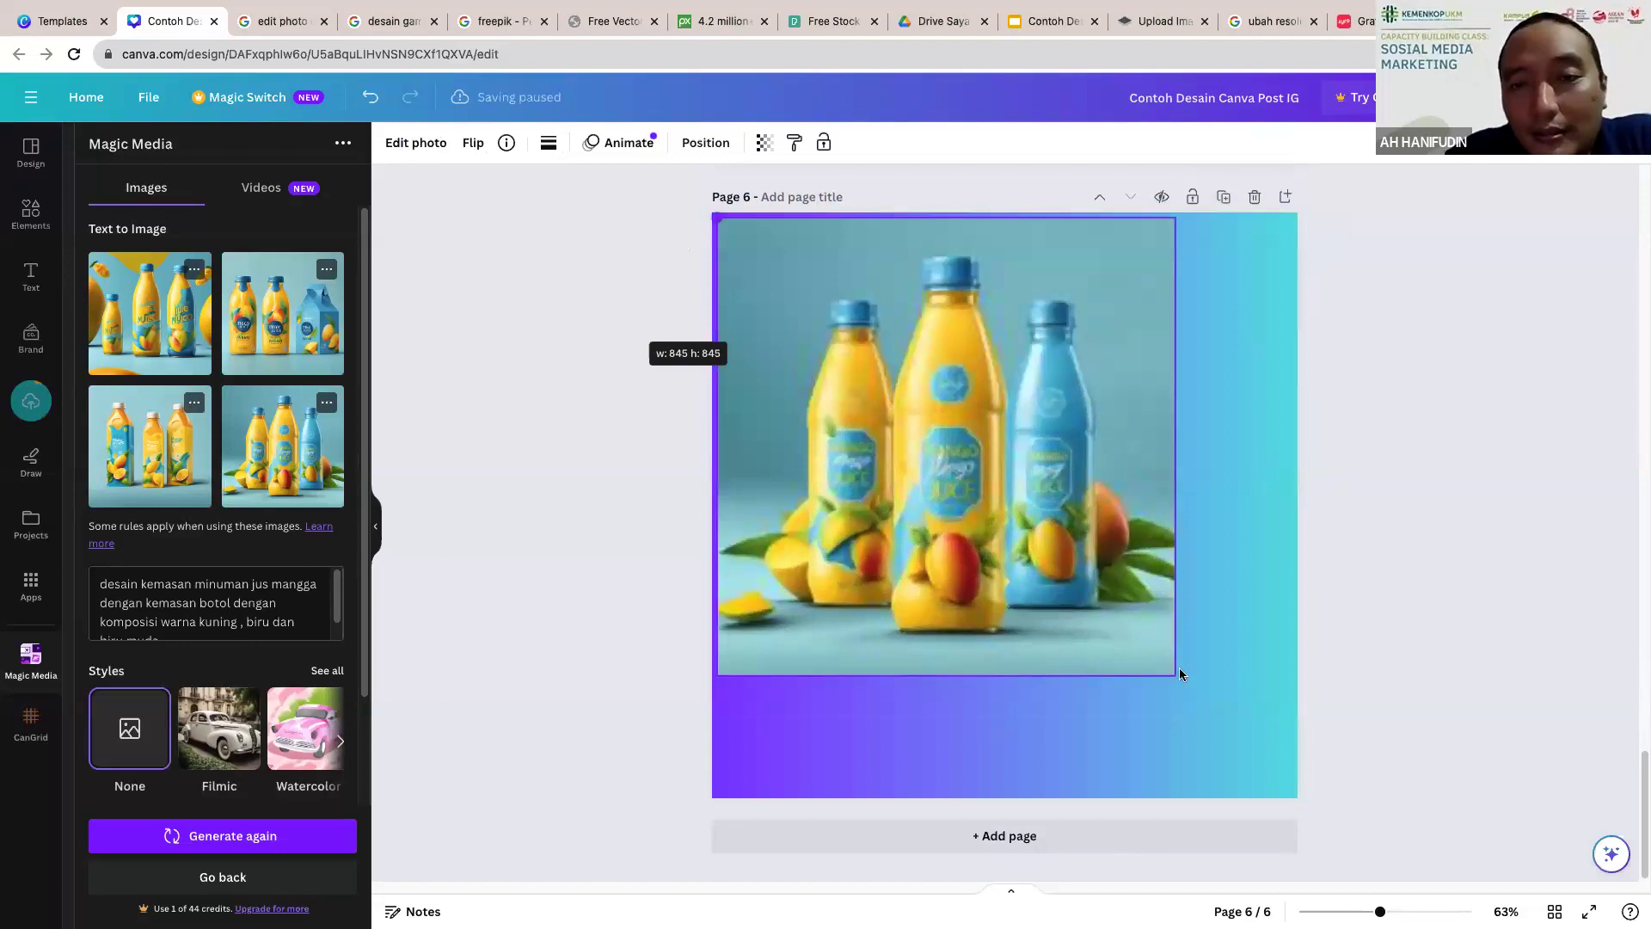
pyautogui.moveTo(1180, 673); pyautogui.dragTo(1176, 672)
pyautogui.moveTo(1282, 772); pyautogui.dragTo(1299, 795)
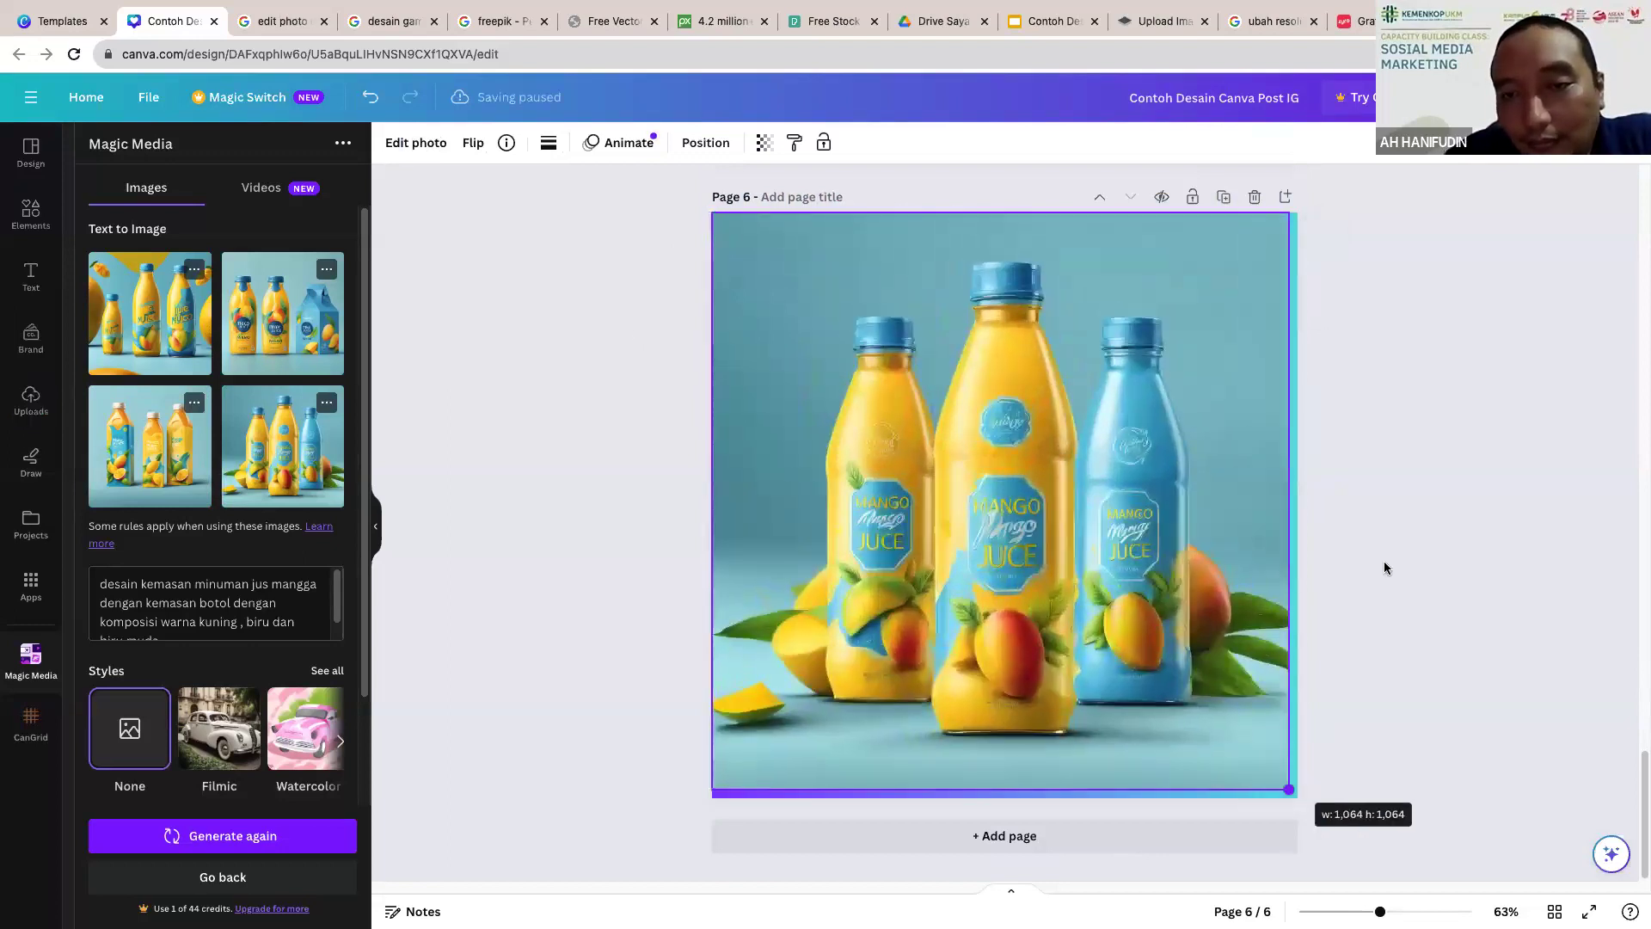
pyautogui.click(1384, 560)
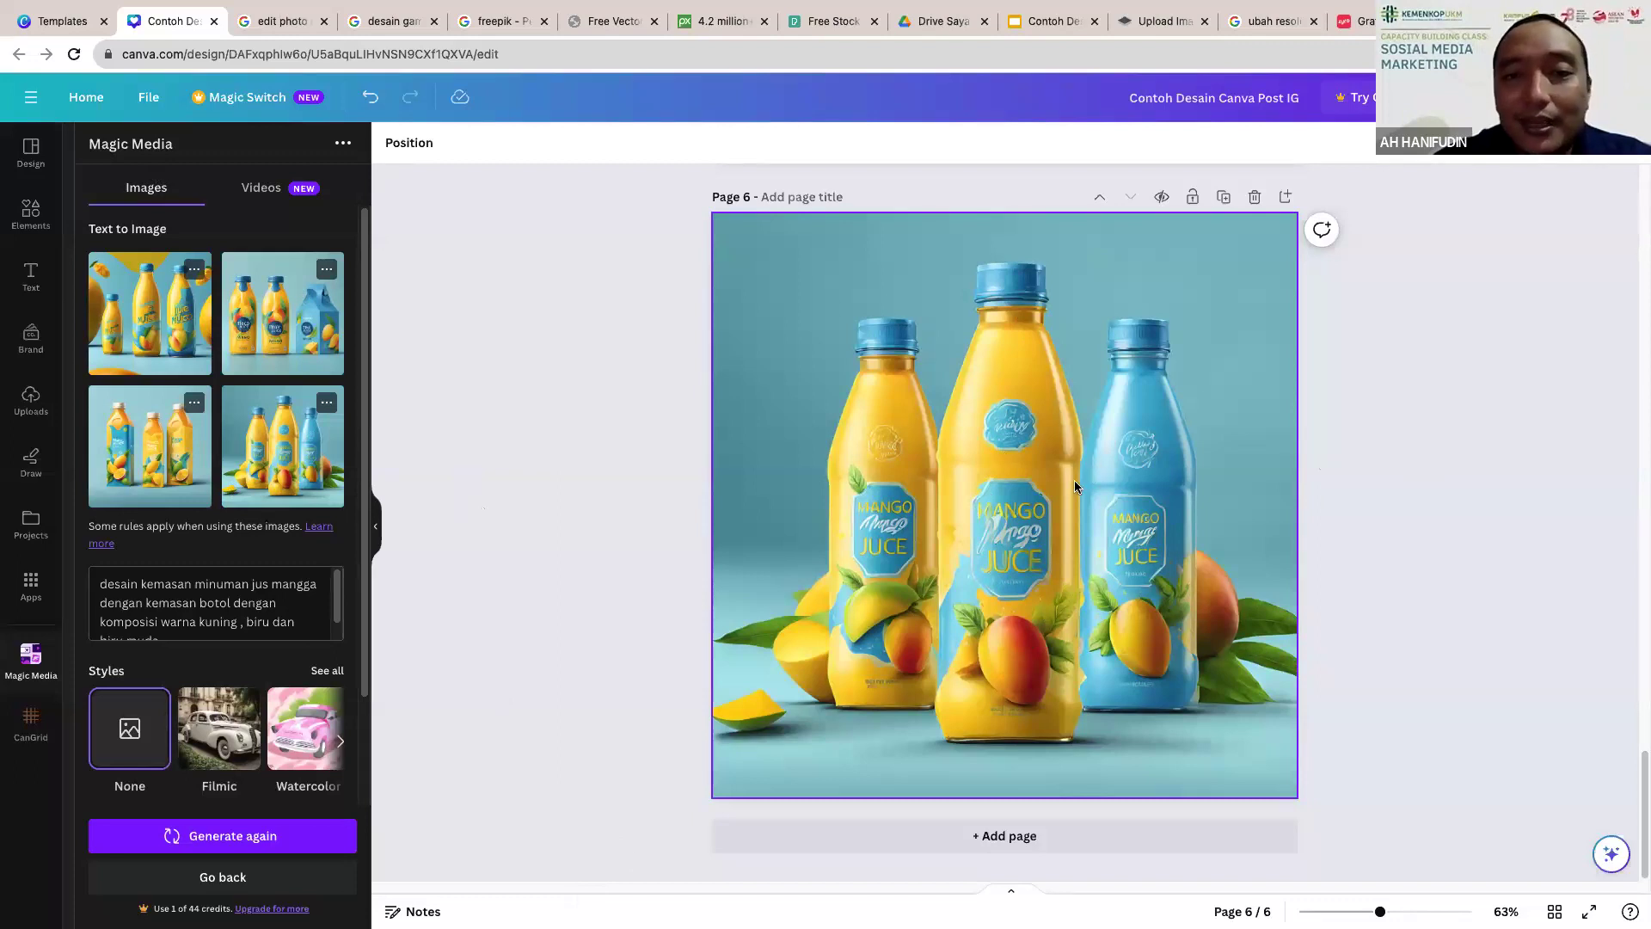
pyautogui.moveTo(1002, 294); pyautogui.dragTo(1001, 294)
pyautogui.press('Delete')
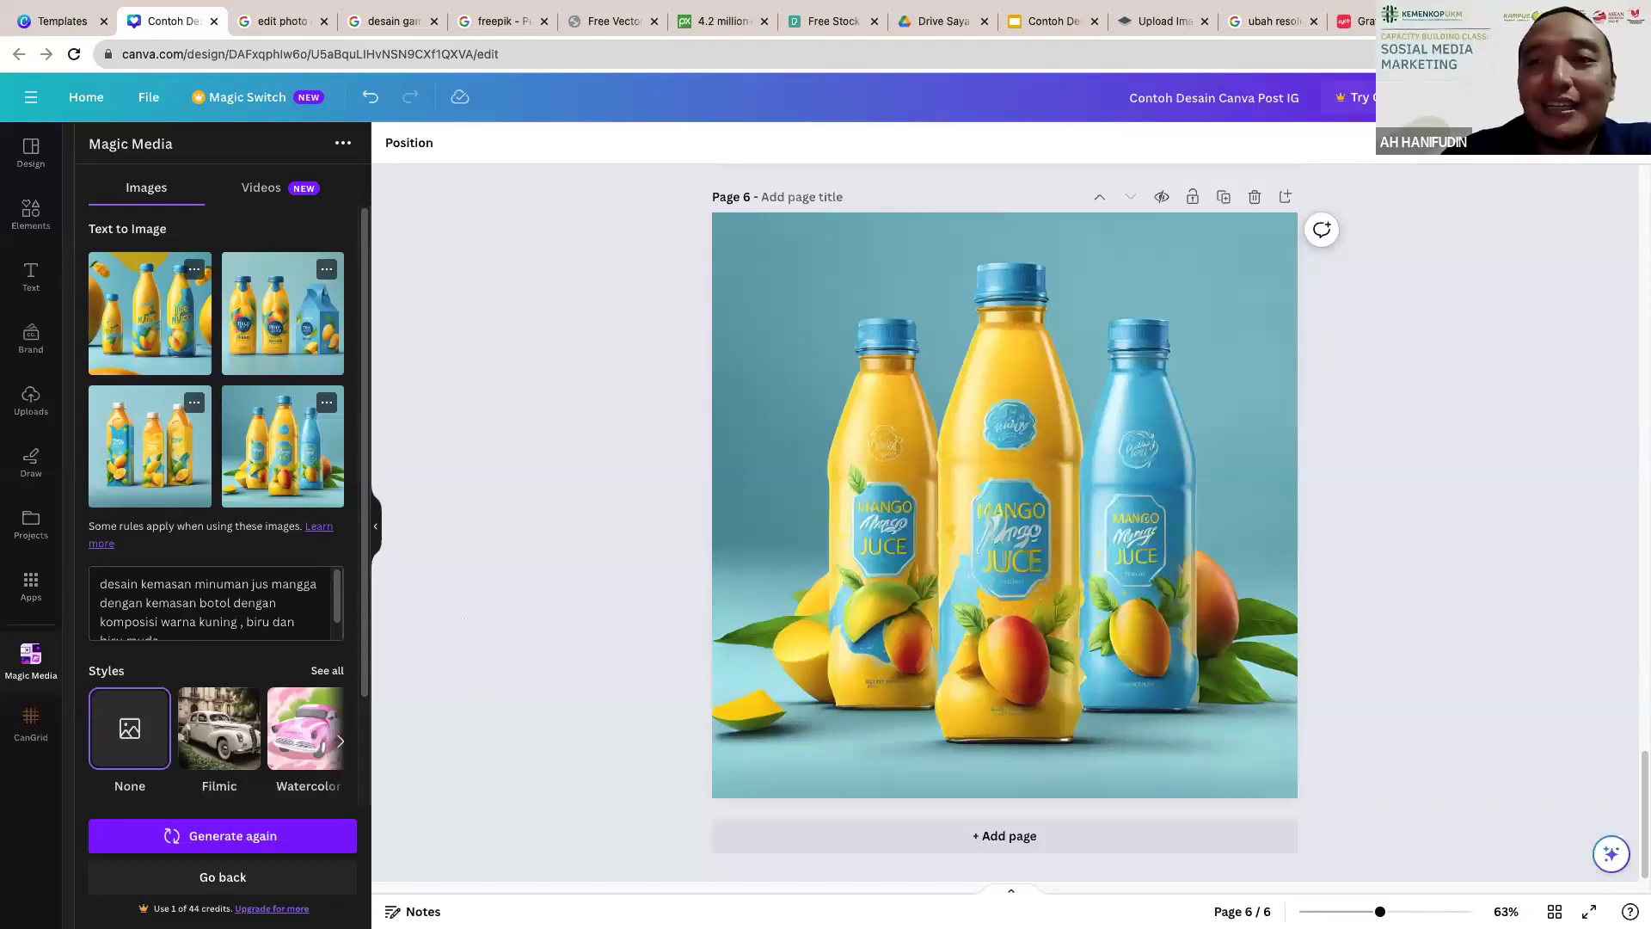
pyautogui.press('super+t')
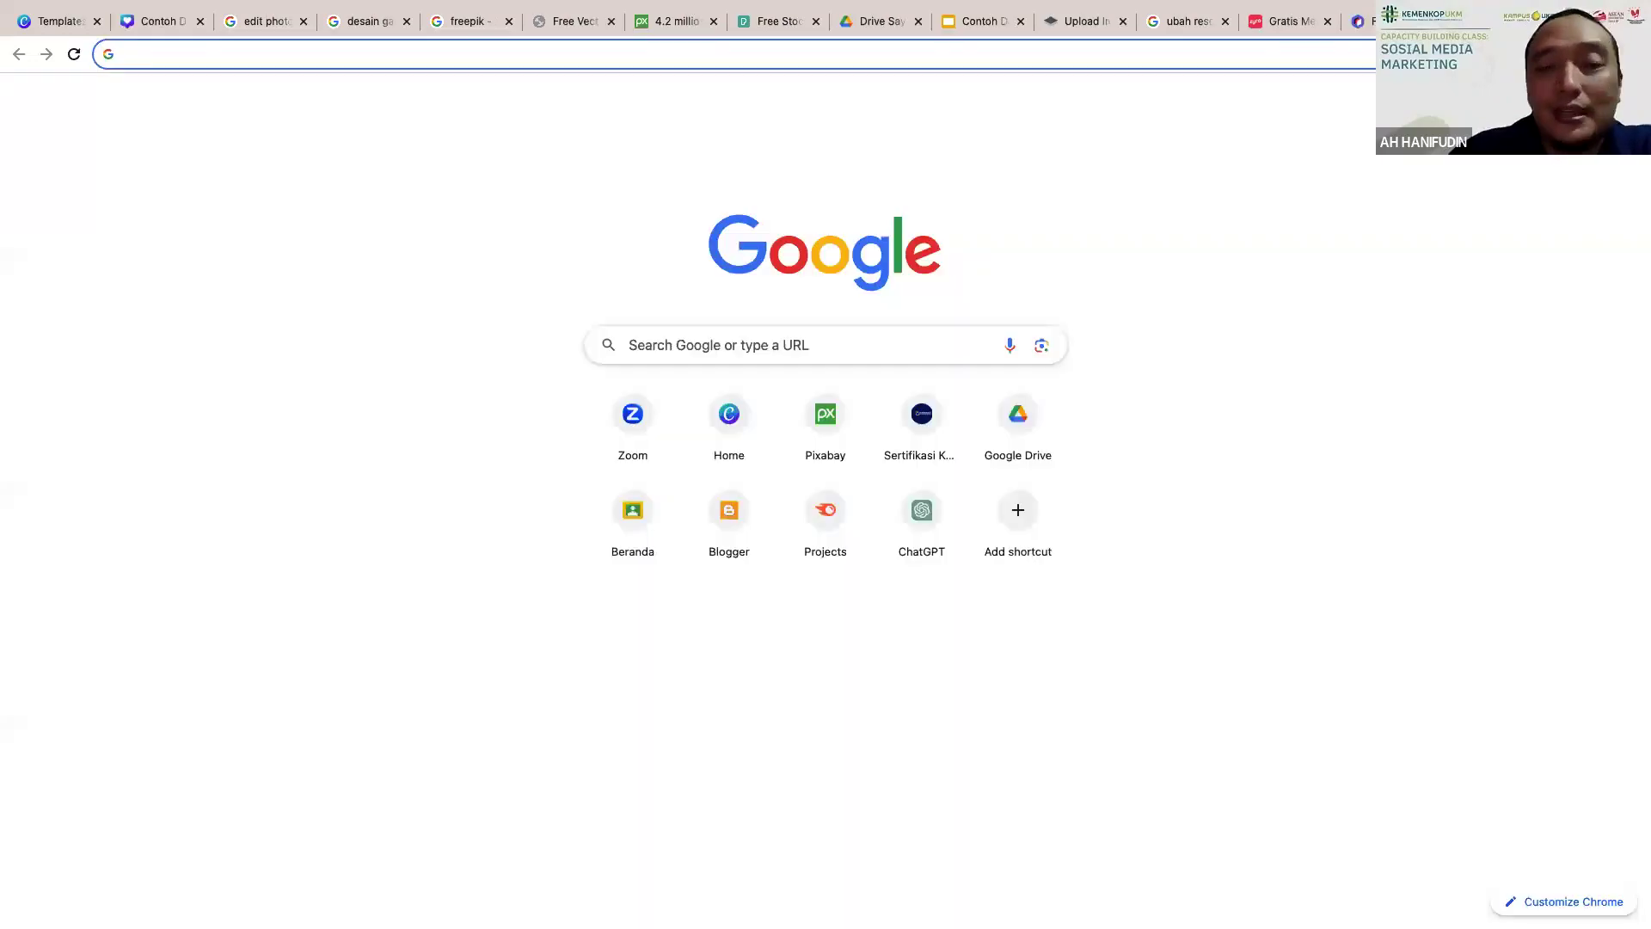
pyautogui.write('https://linktr.ee/afbedigital')
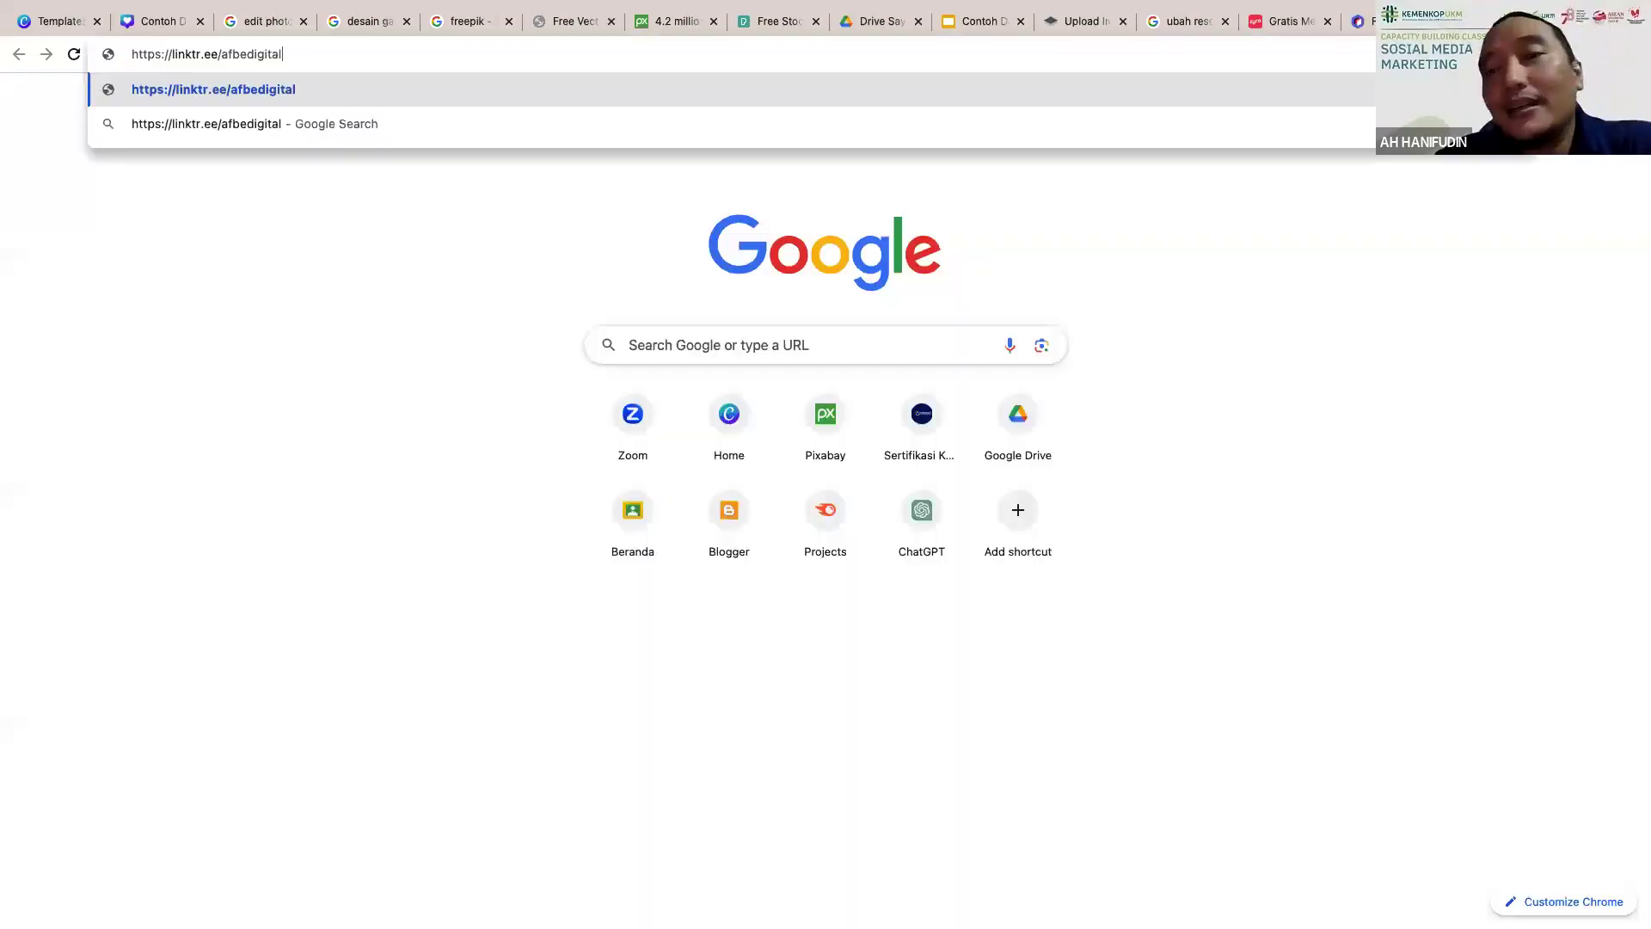
pyautogui.press('Return')
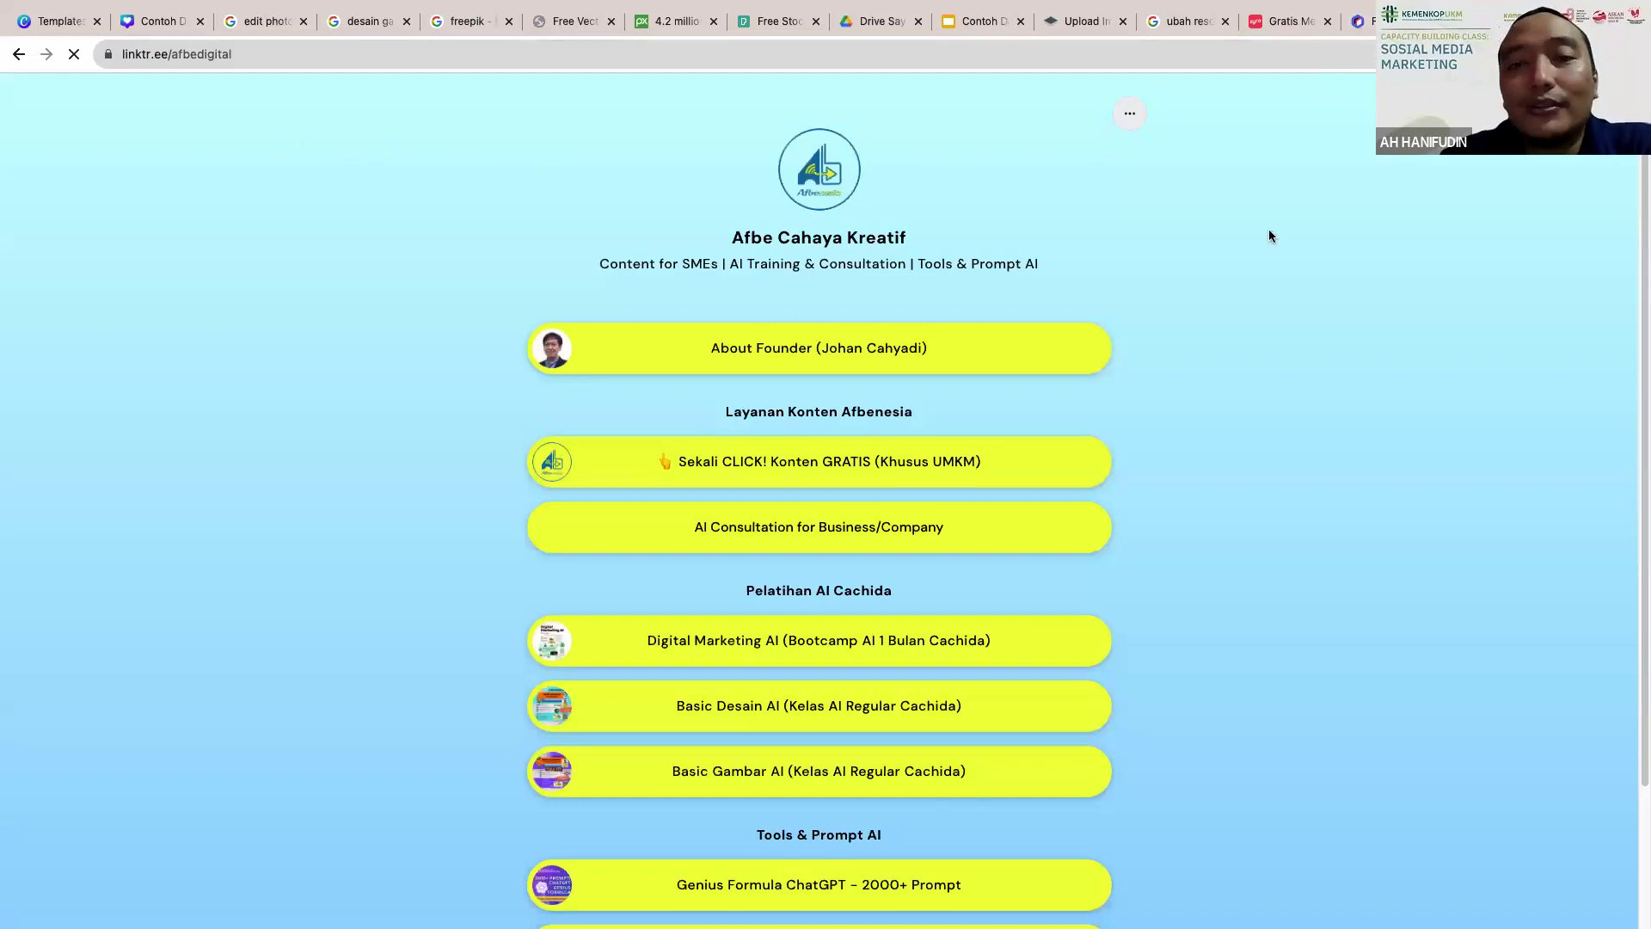
pyautogui.scroll(-1, 1267, 237)
pyautogui.scroll(-2, 1269, 237)
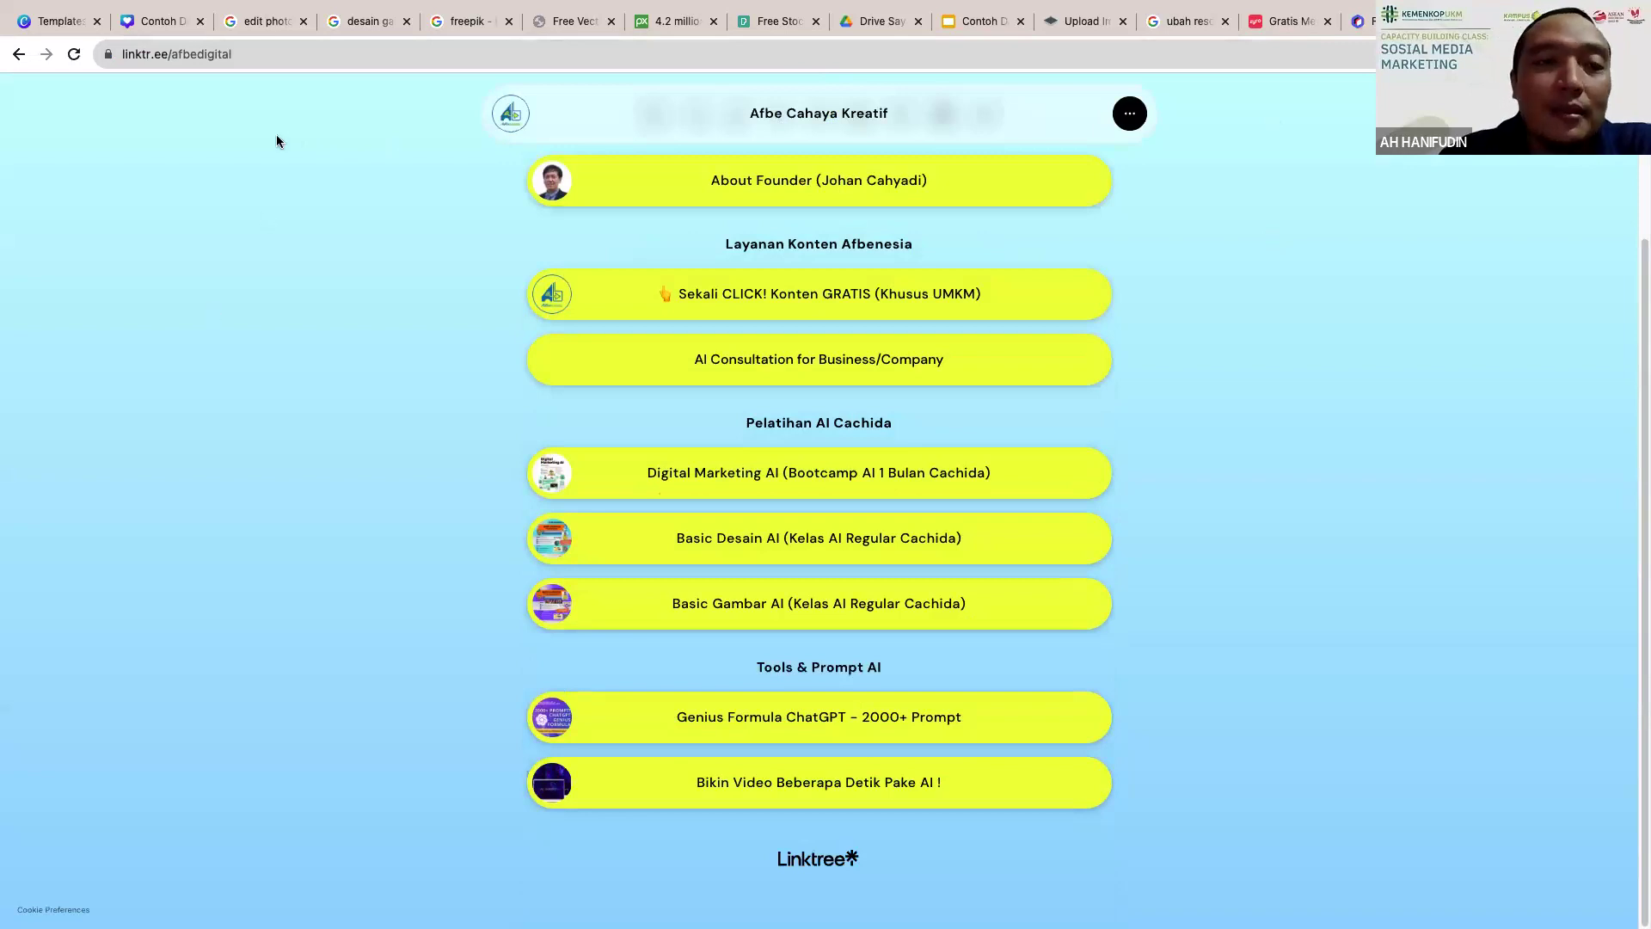
# Step: Search Google for "website ai untuk desain" in a new browser tab
pyautogui.hotkey('ctrl', 'shift', 'Tab')
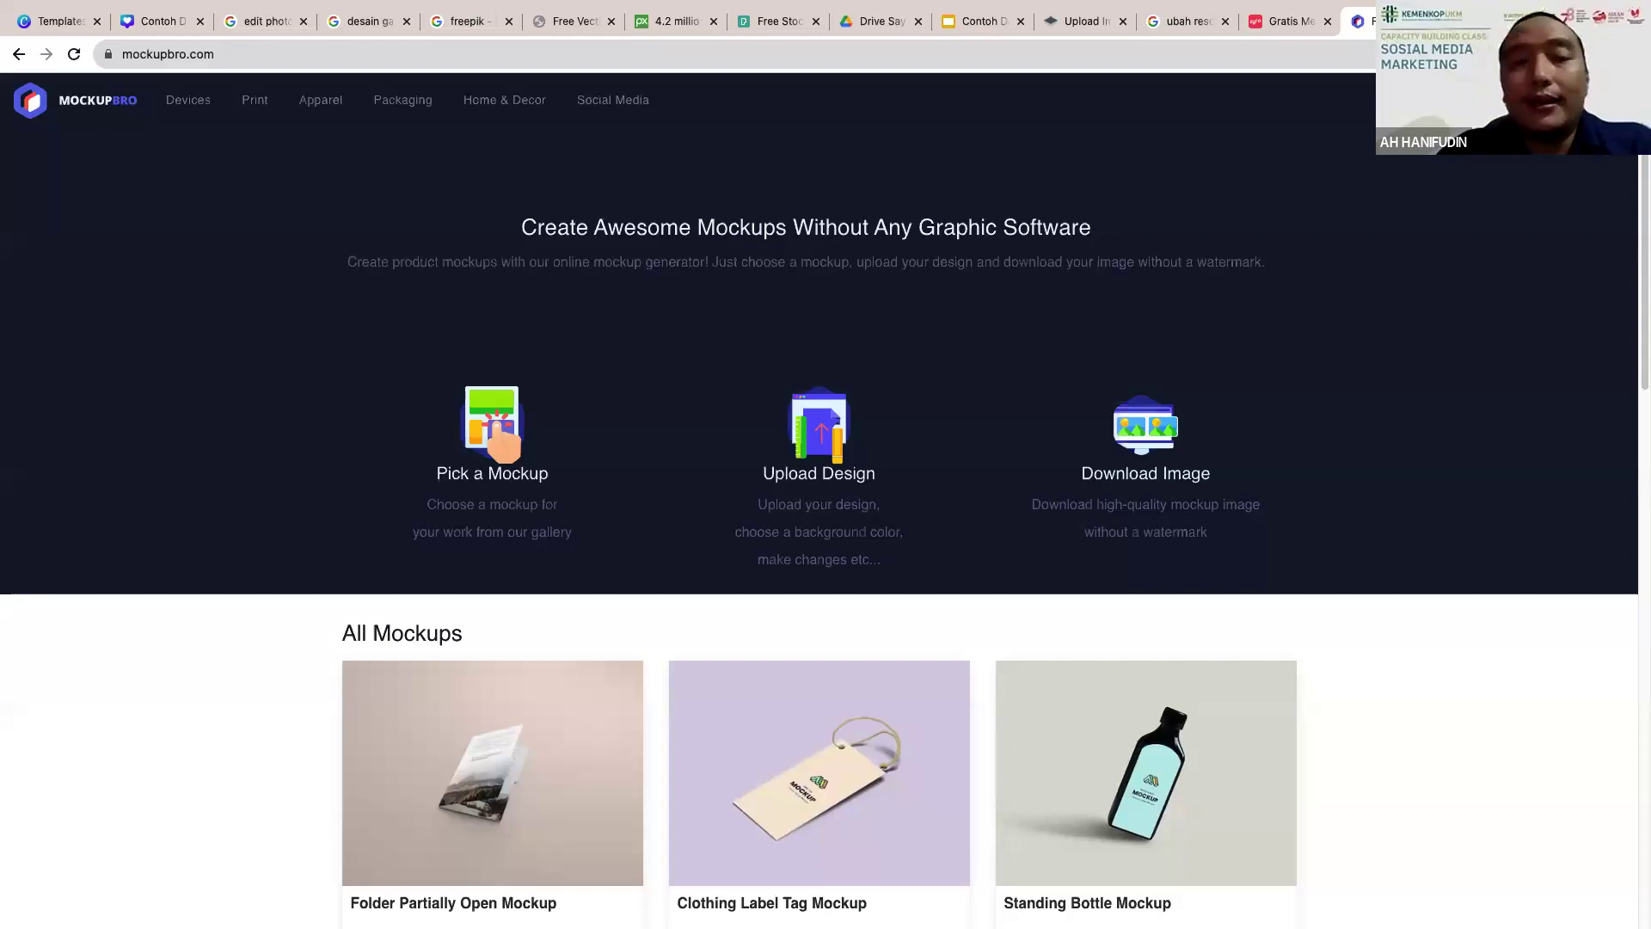
pyautogui.hotkey('ctrl', 't')
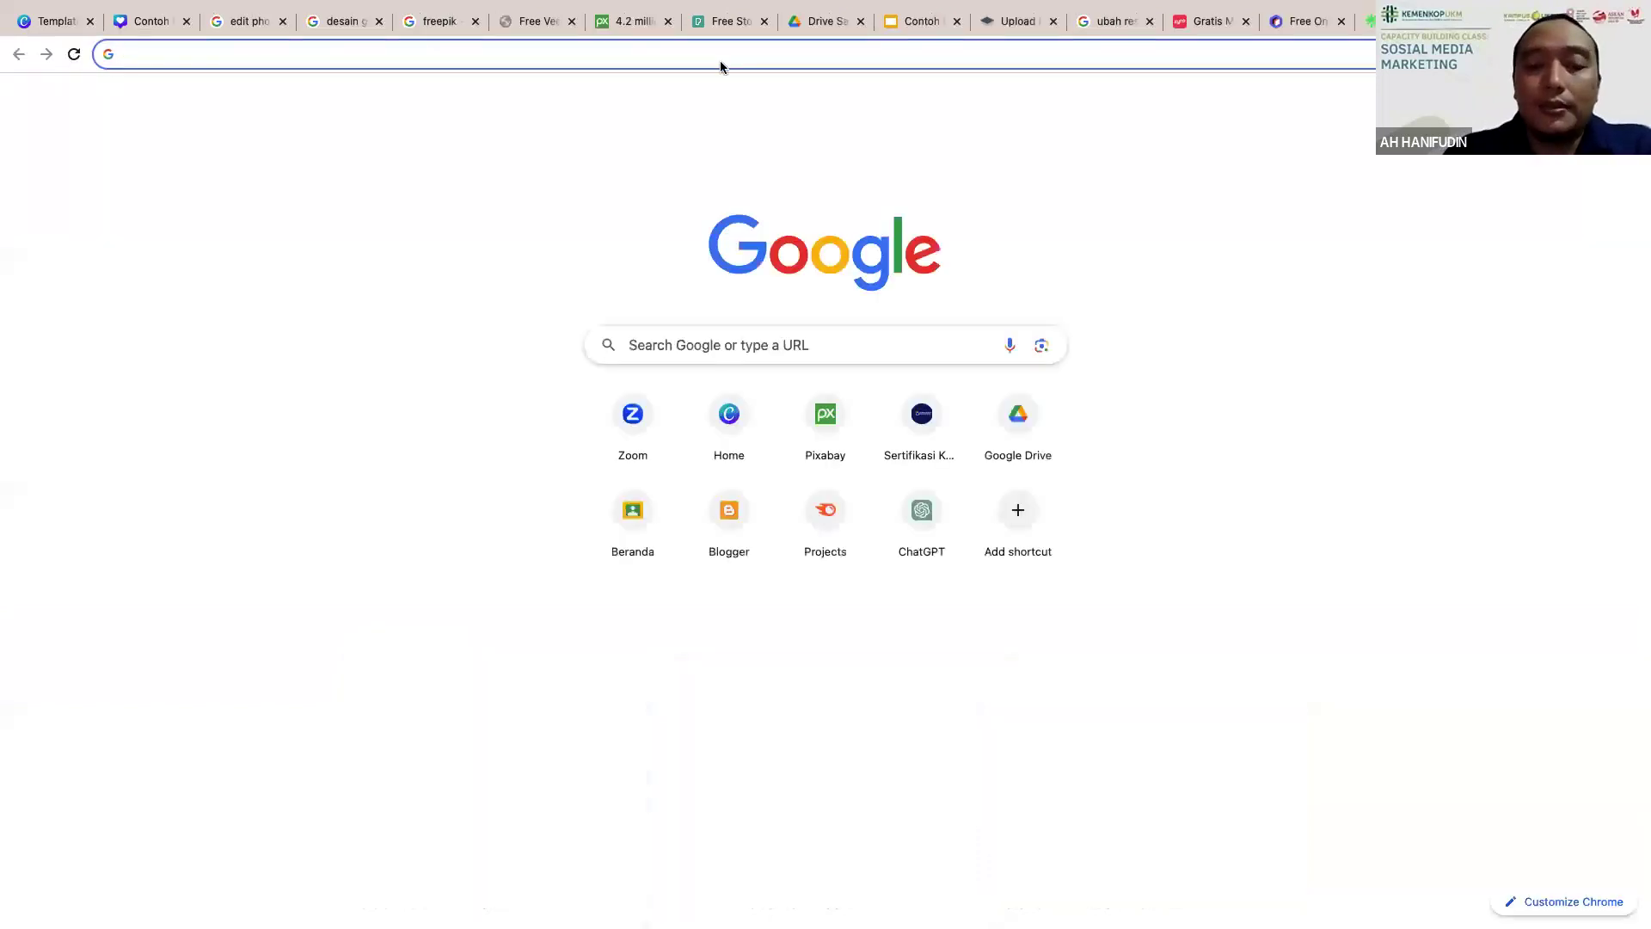
pyautogui.click(720, 64)
pyautogui.write('we')
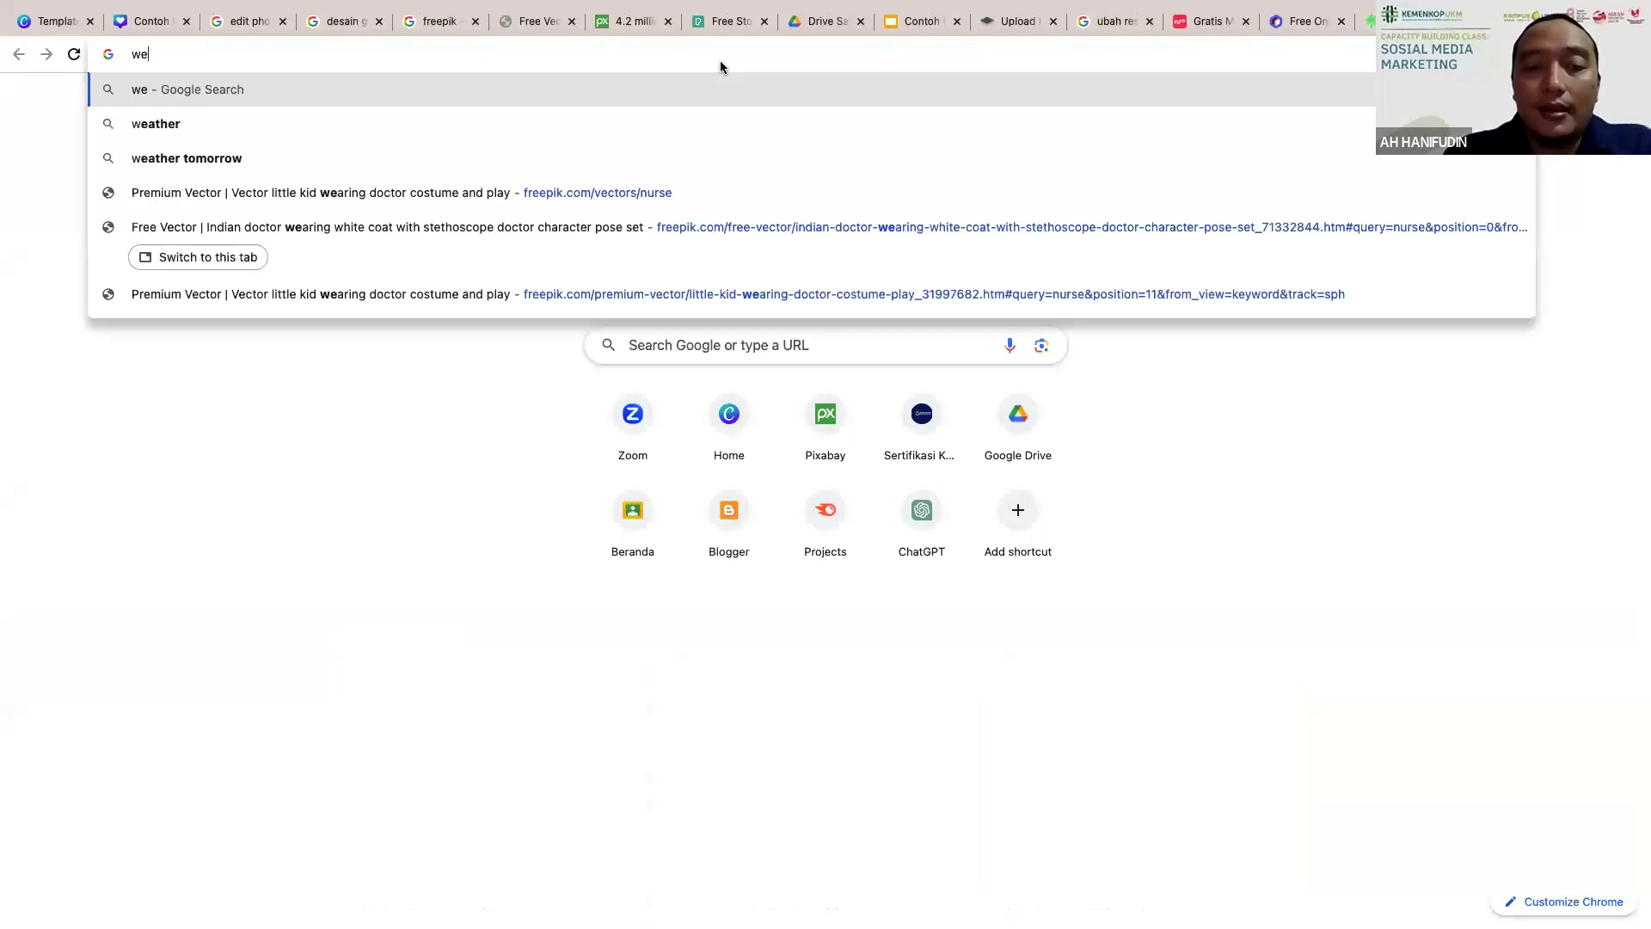
pyautogui.write('bsite ai untuk desain')
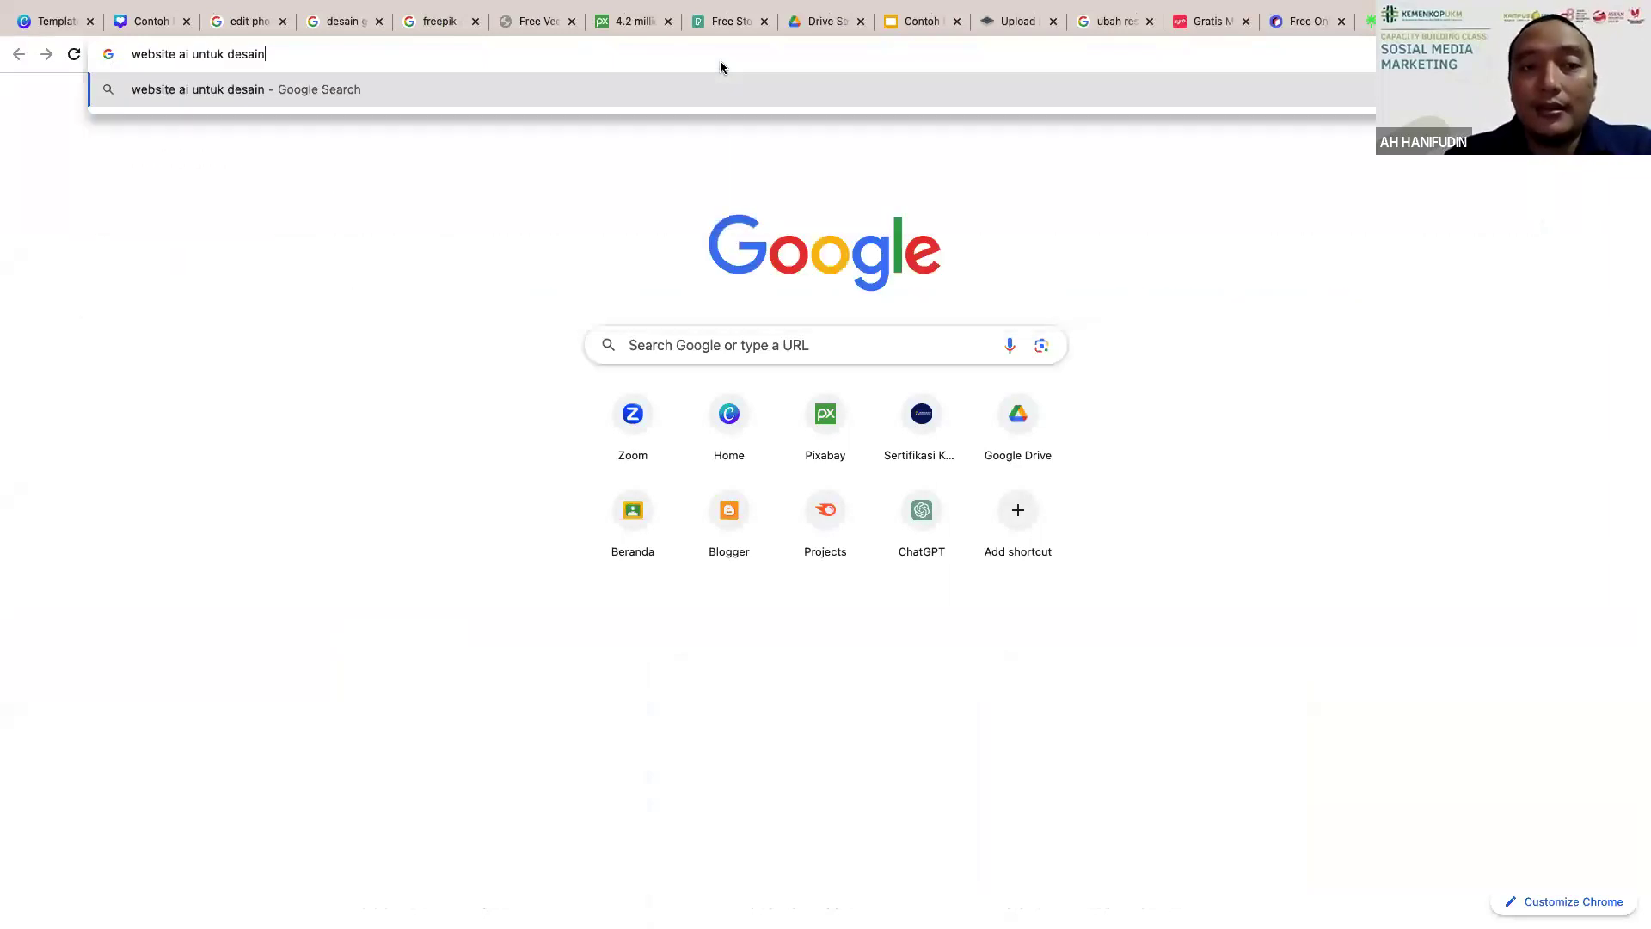
pyautogui.press('Return')
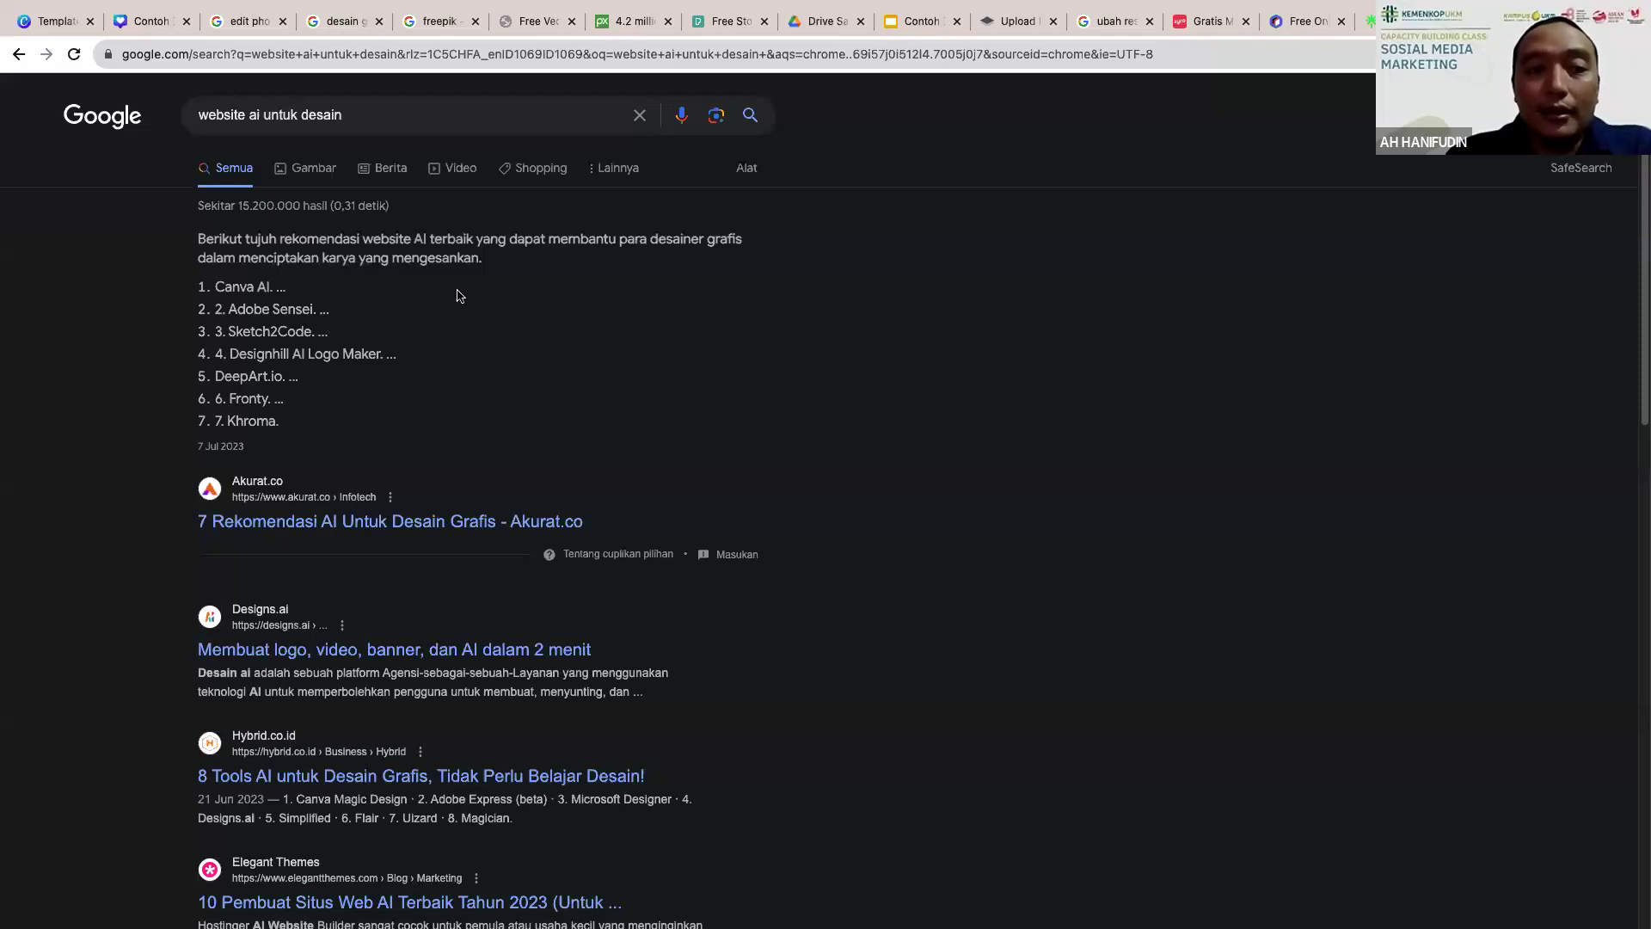
# Step: Look through the search results and open the kemazan.com article "8 Aplikasi AI Bermanfaat Untuk Desainer di 2023" in a separate tab
pyautogui.scroll(-4, 458, 296)
pyautogui.scroll(-2, 458, 296)
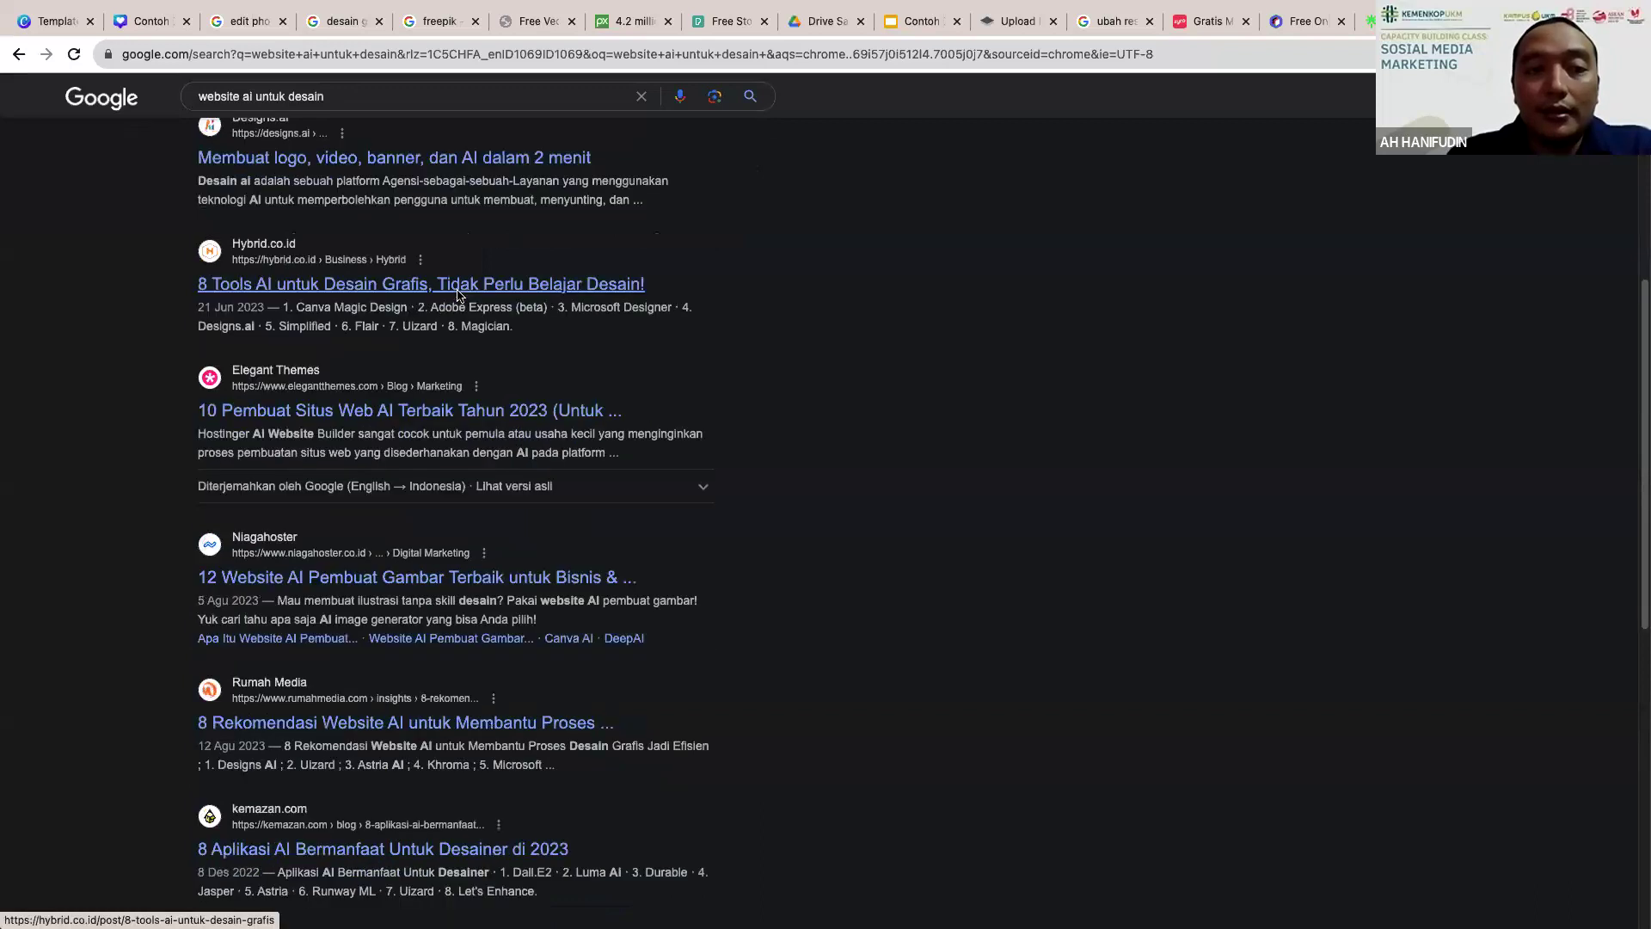
pyautogui.scroll(-2, 458, 296)
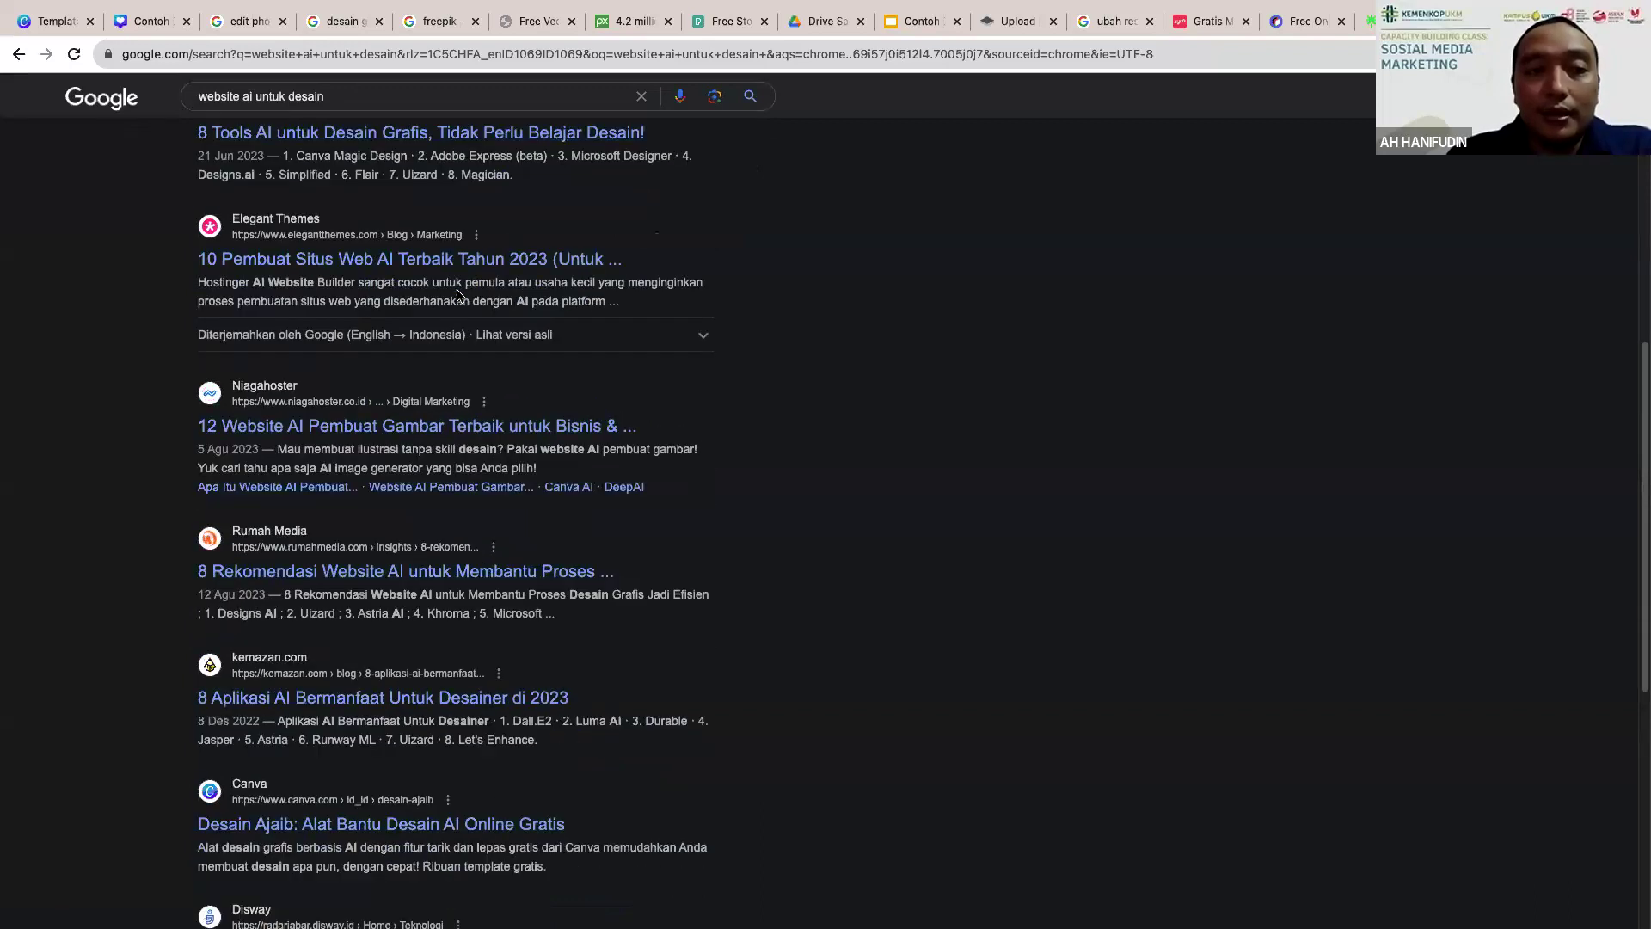
pyautogui.scroll(-4, 457, 296)
pyautogui.scroll(1, 457, 296)
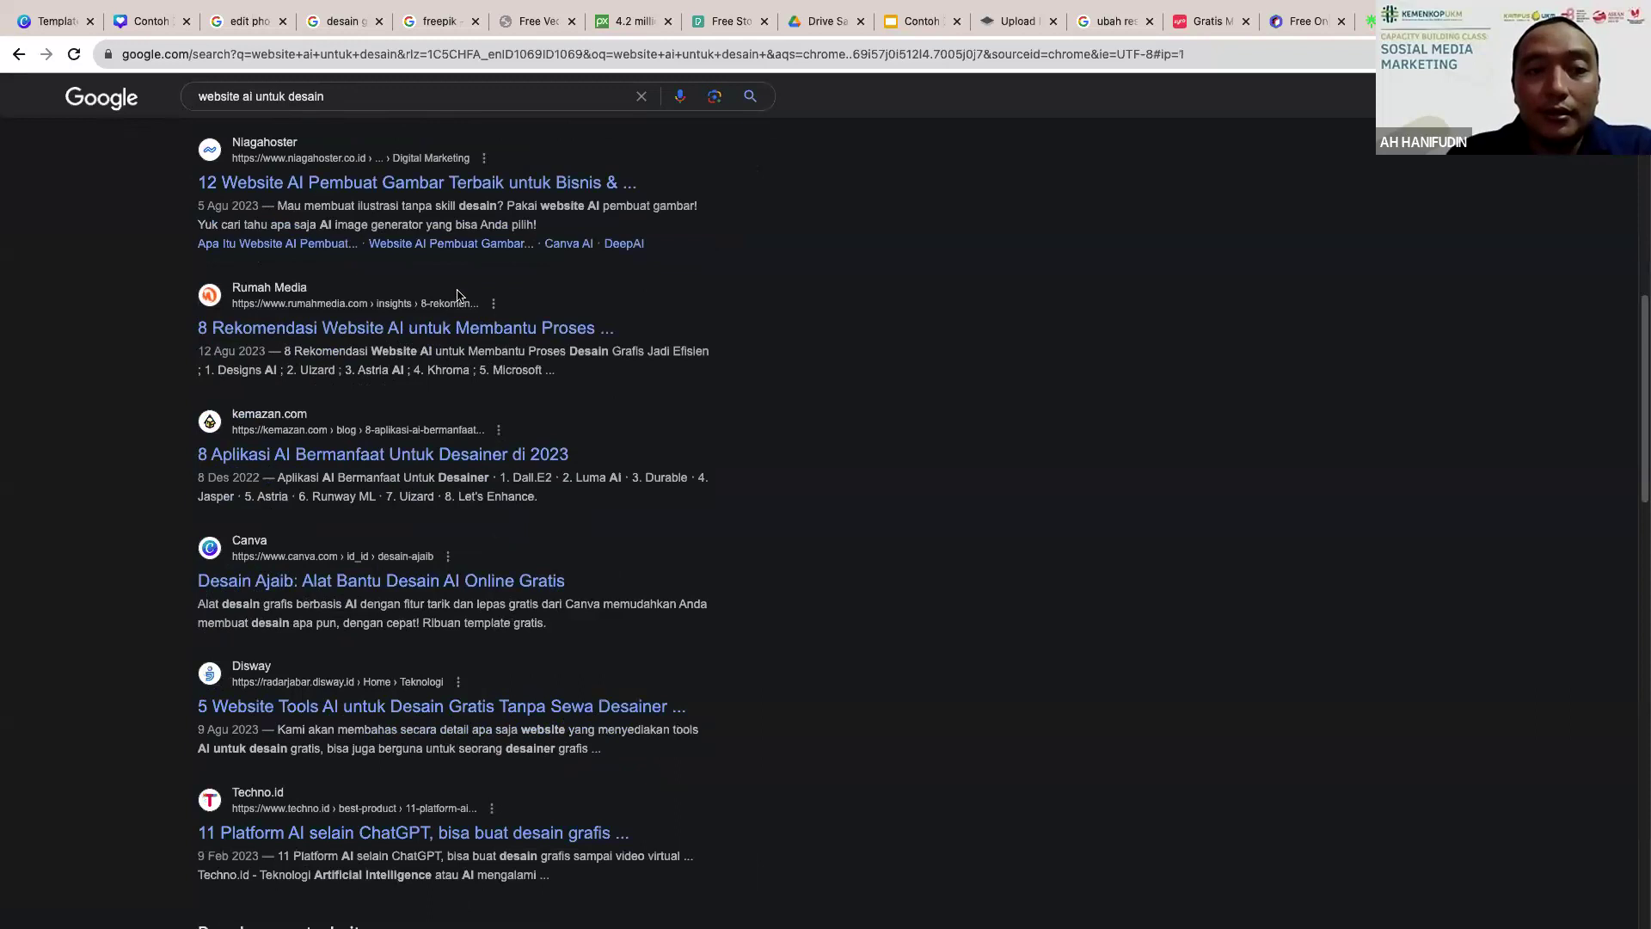
pyautogui.scroll(1, 458, 296)
pyautogui.scroll(-1, 457, 296)
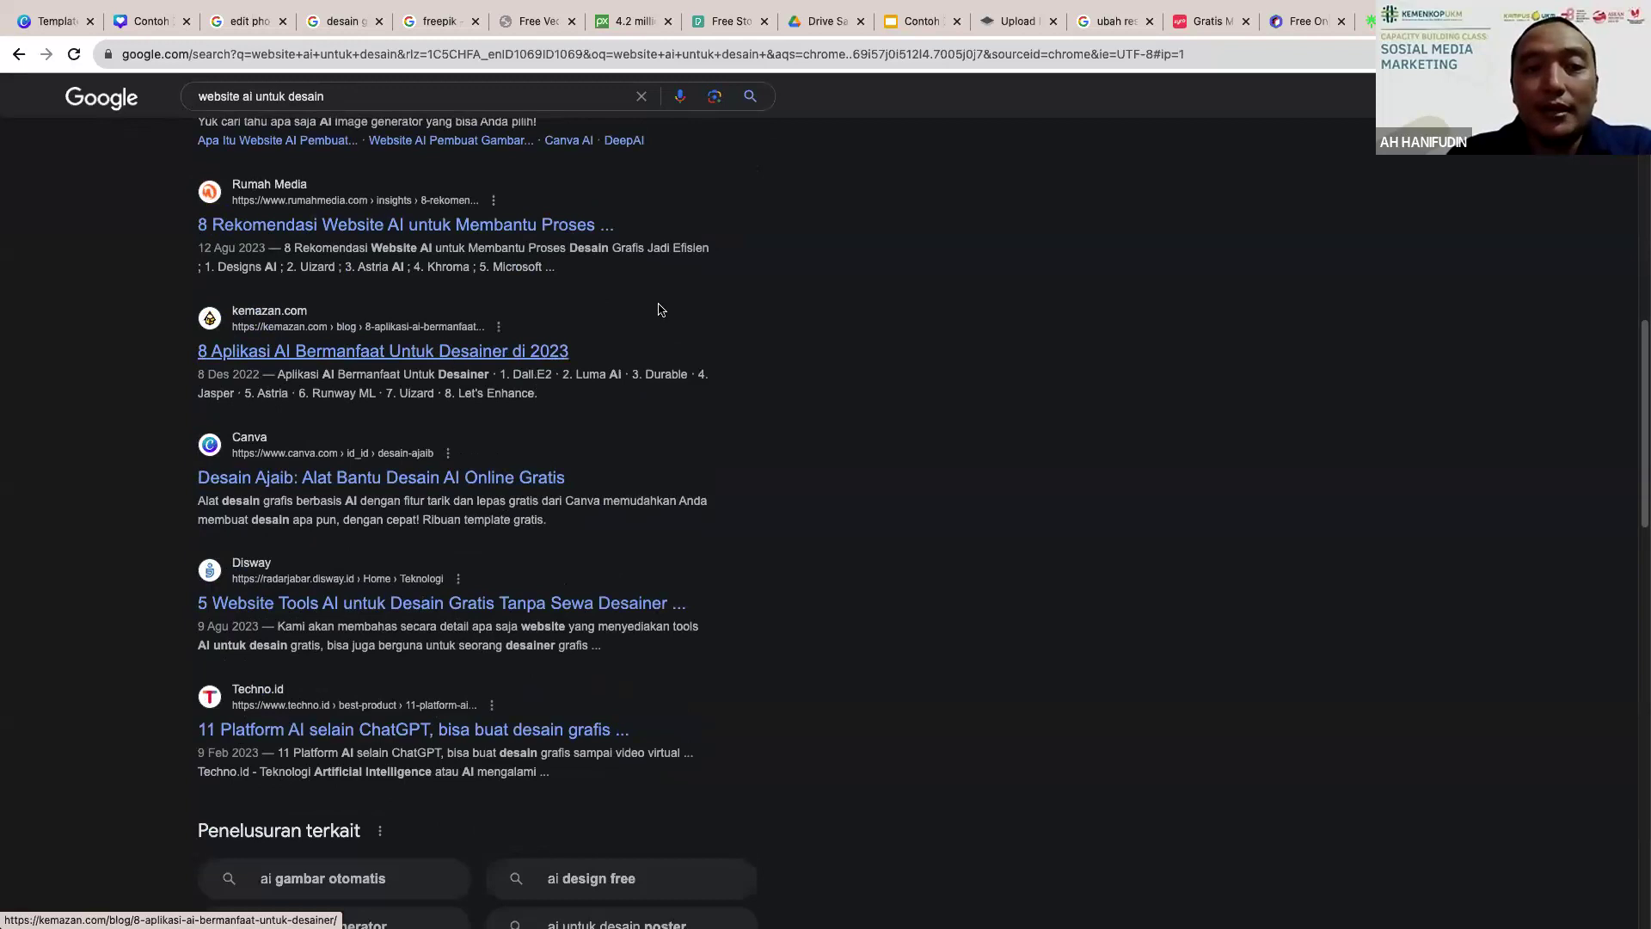
pyautogui.rightClick(457, 354)
pyautogui.click(525, 363)
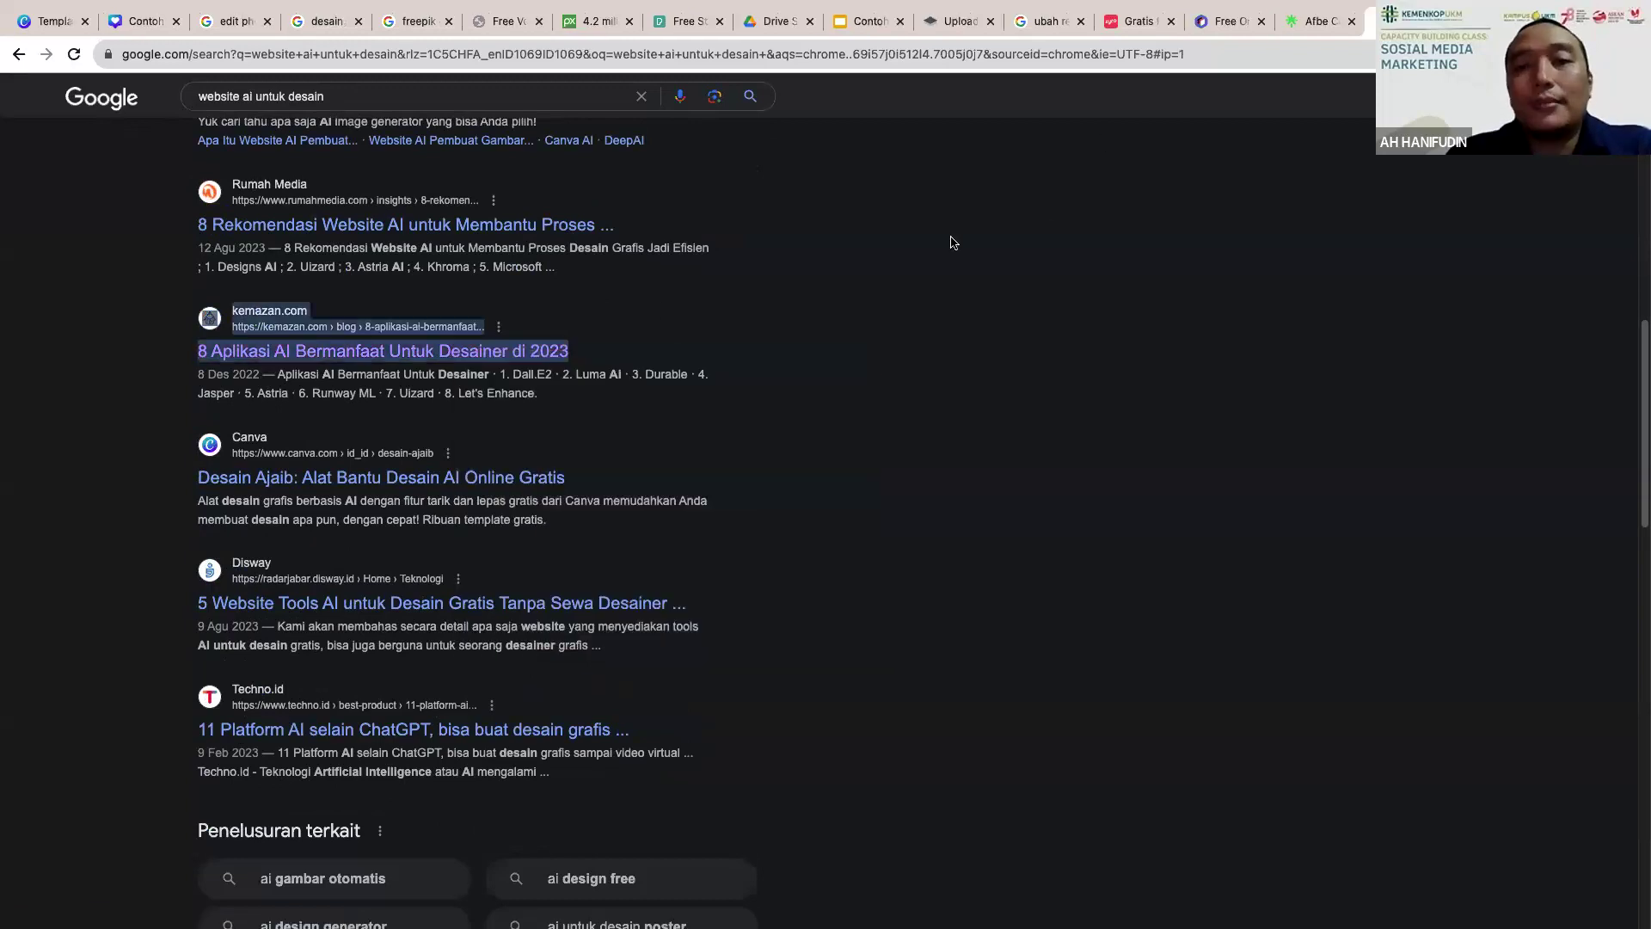
pyautogui.hotkey('ctrl', 'Tab')
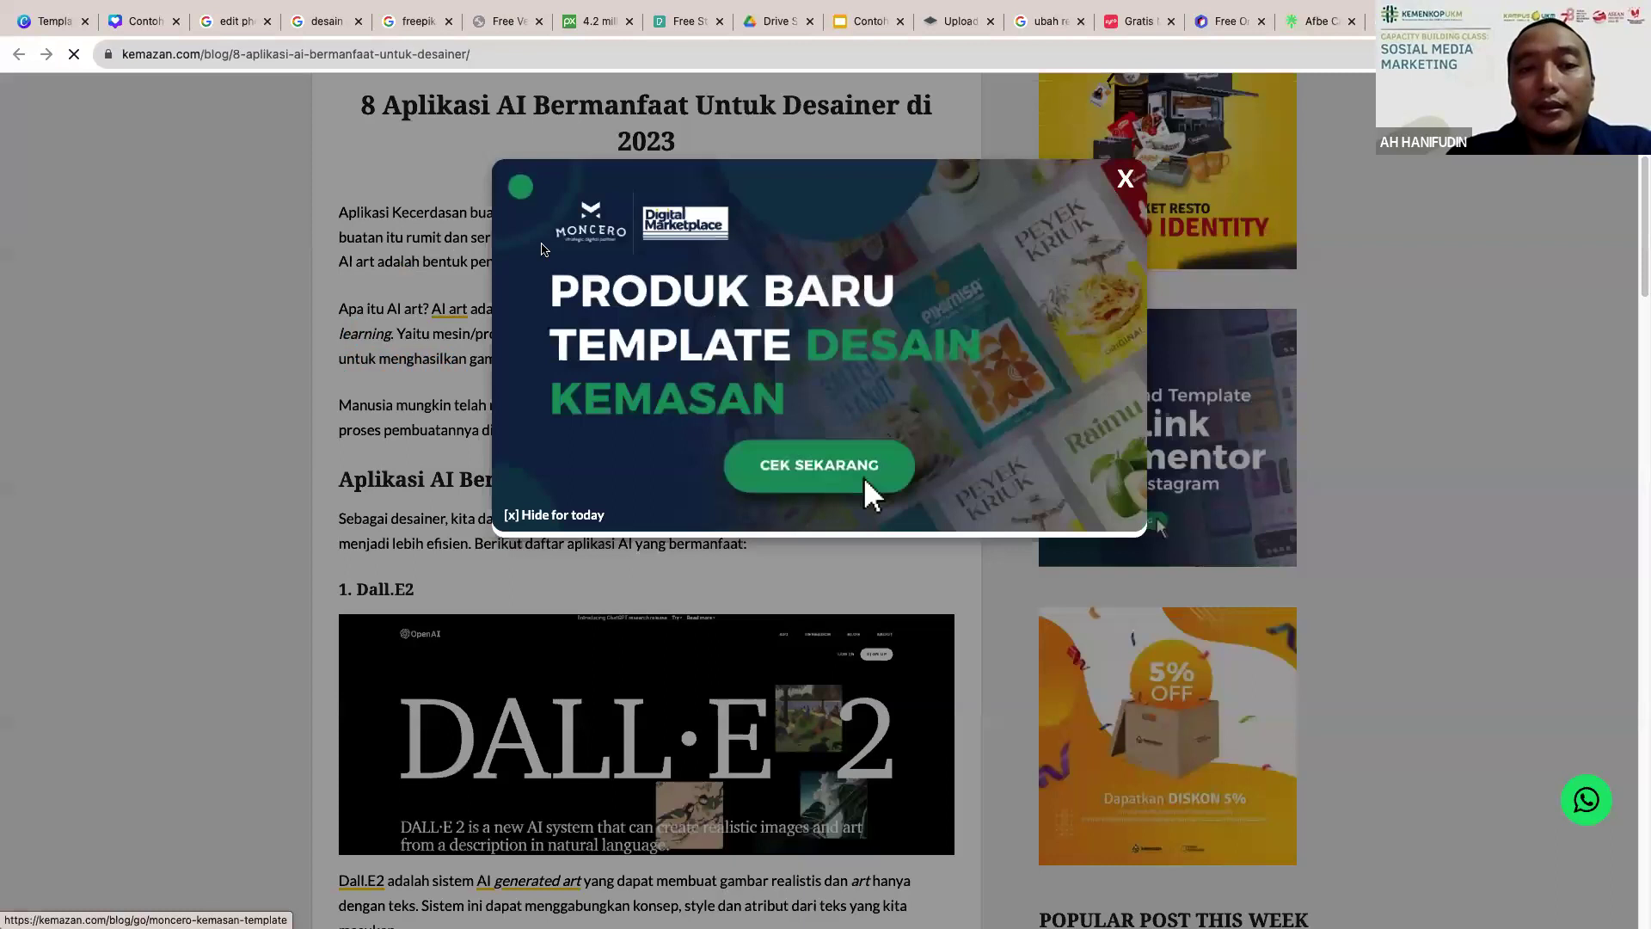
# Step: Read through the kemazan.com article's list of AI applications for designers, from Dall.E2 to Let's Enhance
pyautogui.scroll(-4, 540, 365)
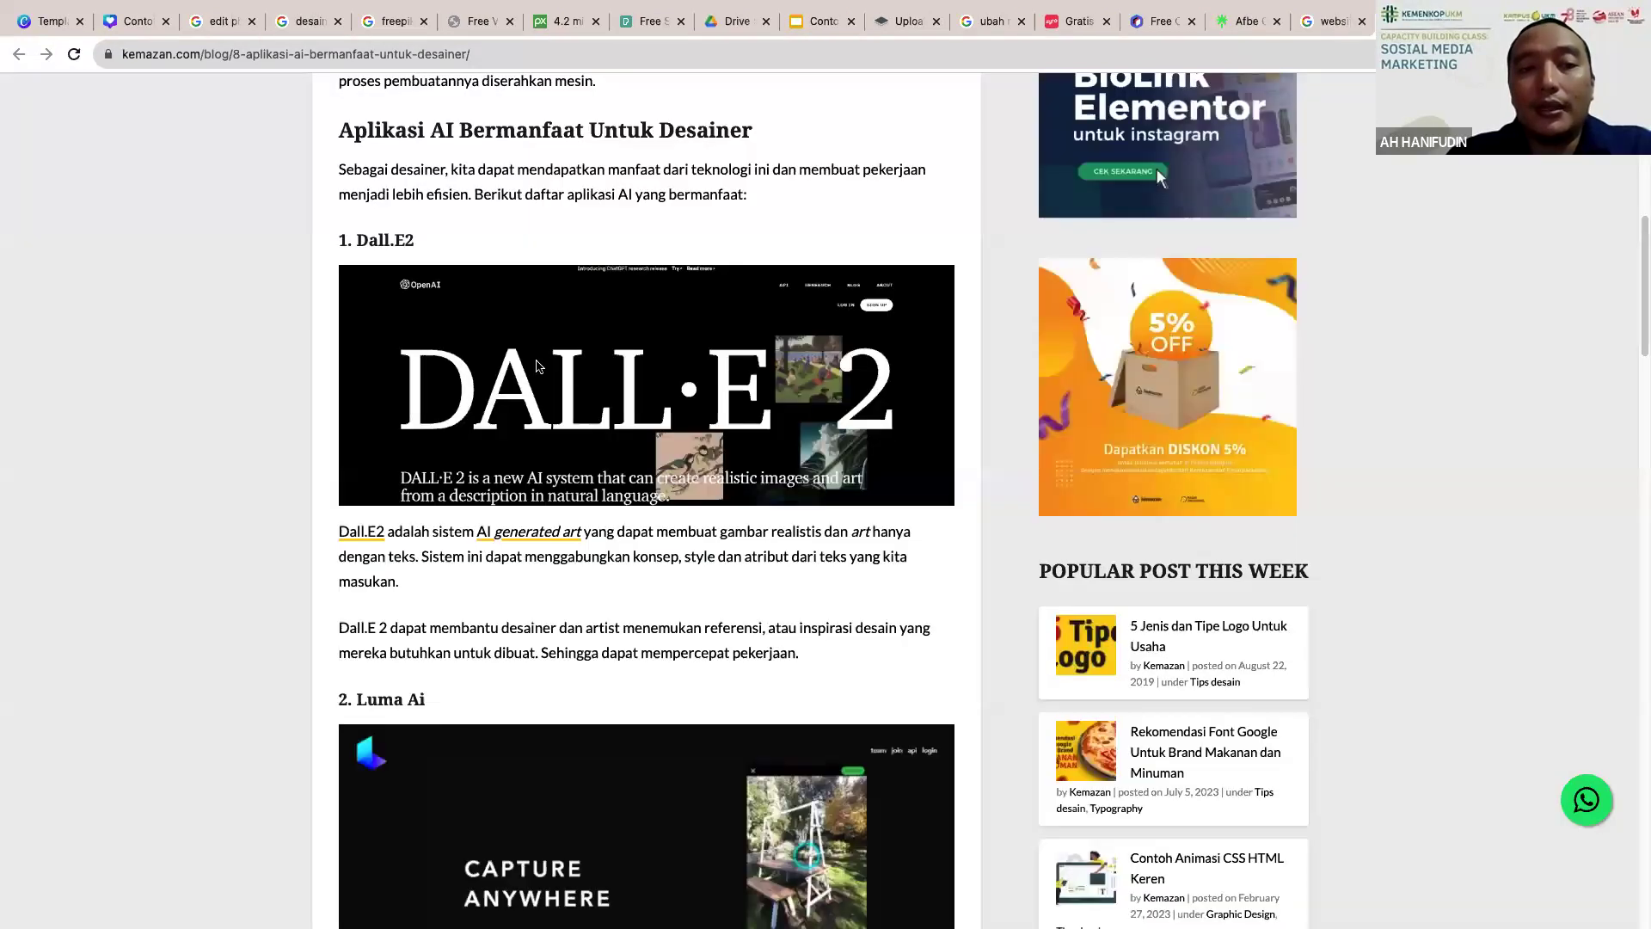
pyautogui.scroll(-13, 495, 303)
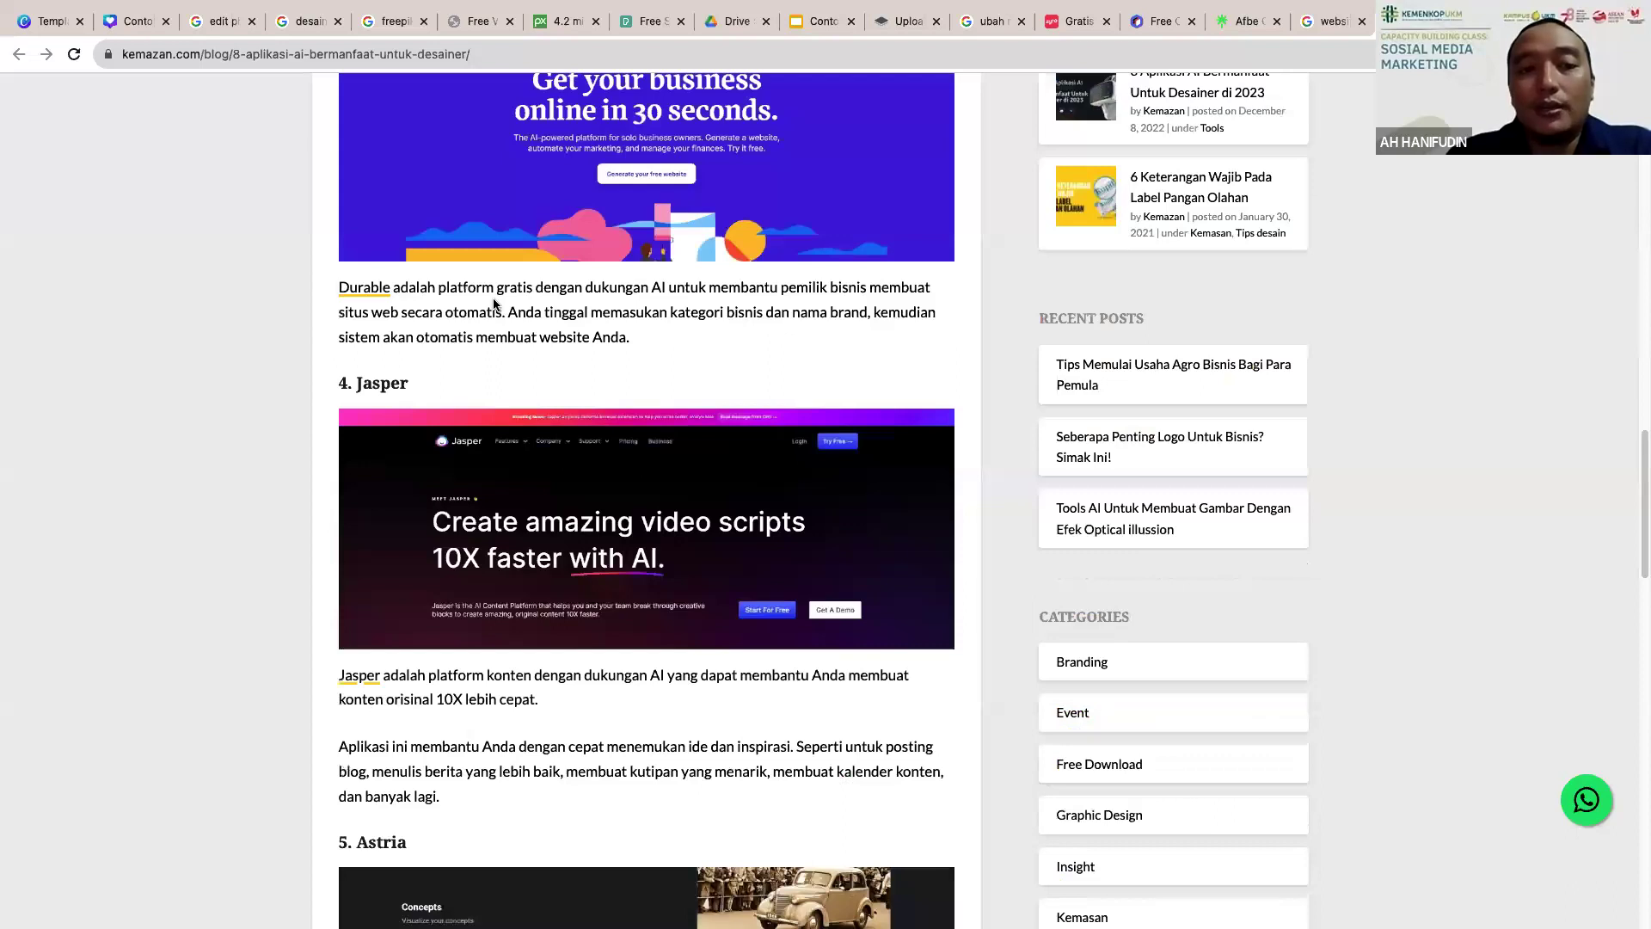
pyautogui.scroll(-13, 496, 302)
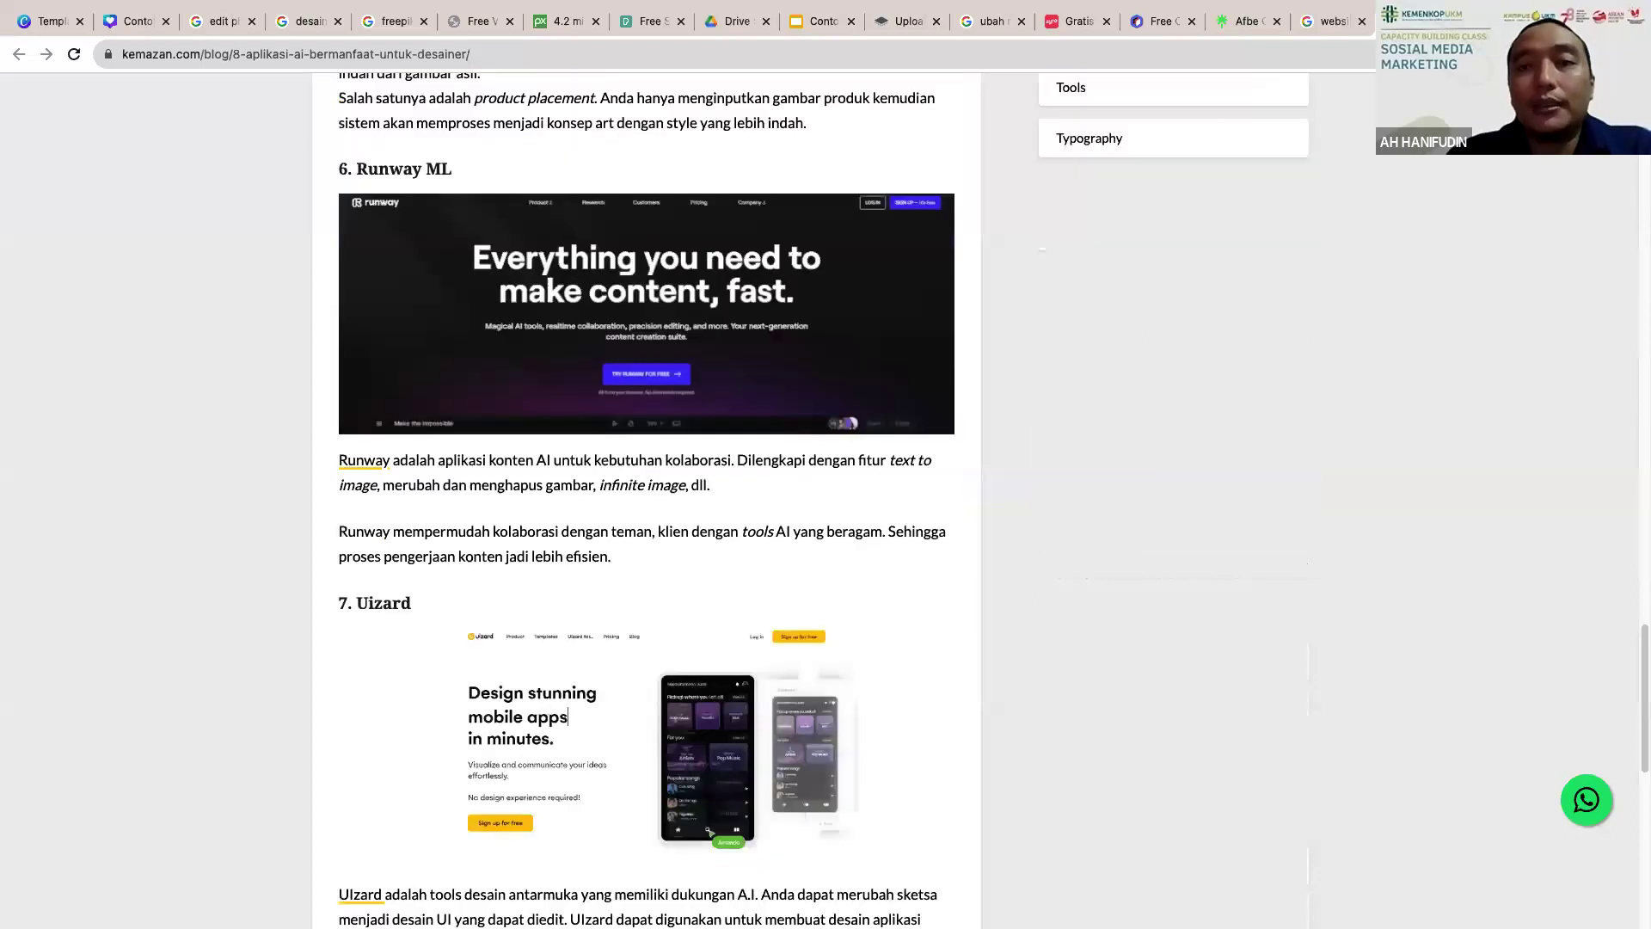
pyautogui.scroll(-10, 646, 464)
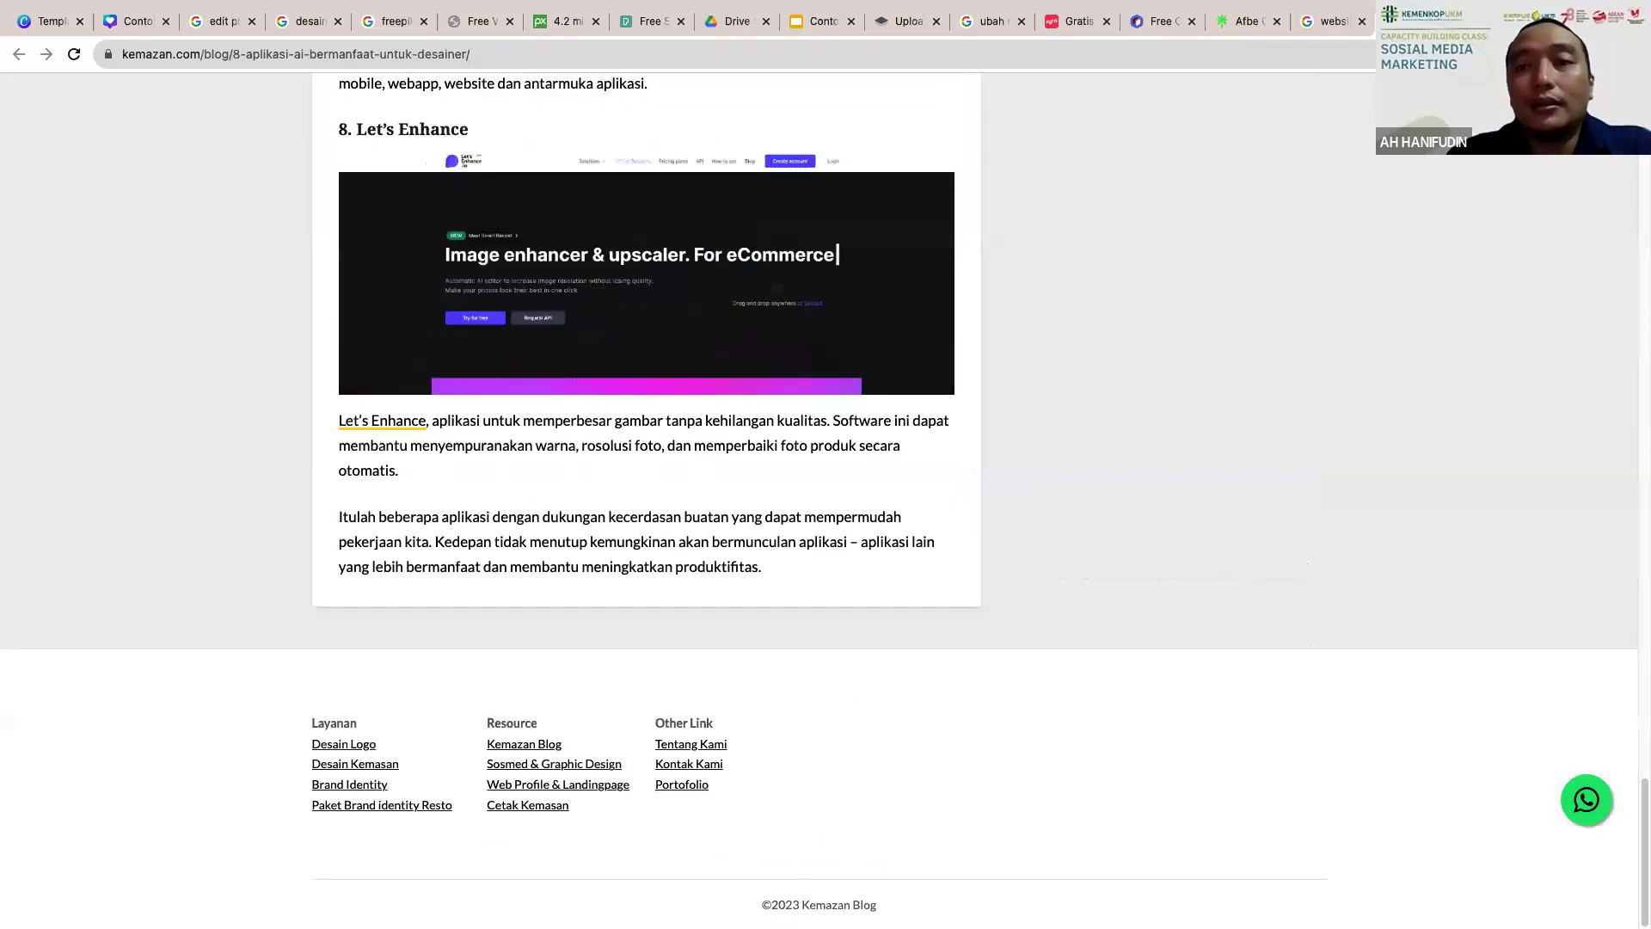
pyautogui.scroll(12, 588, 446)
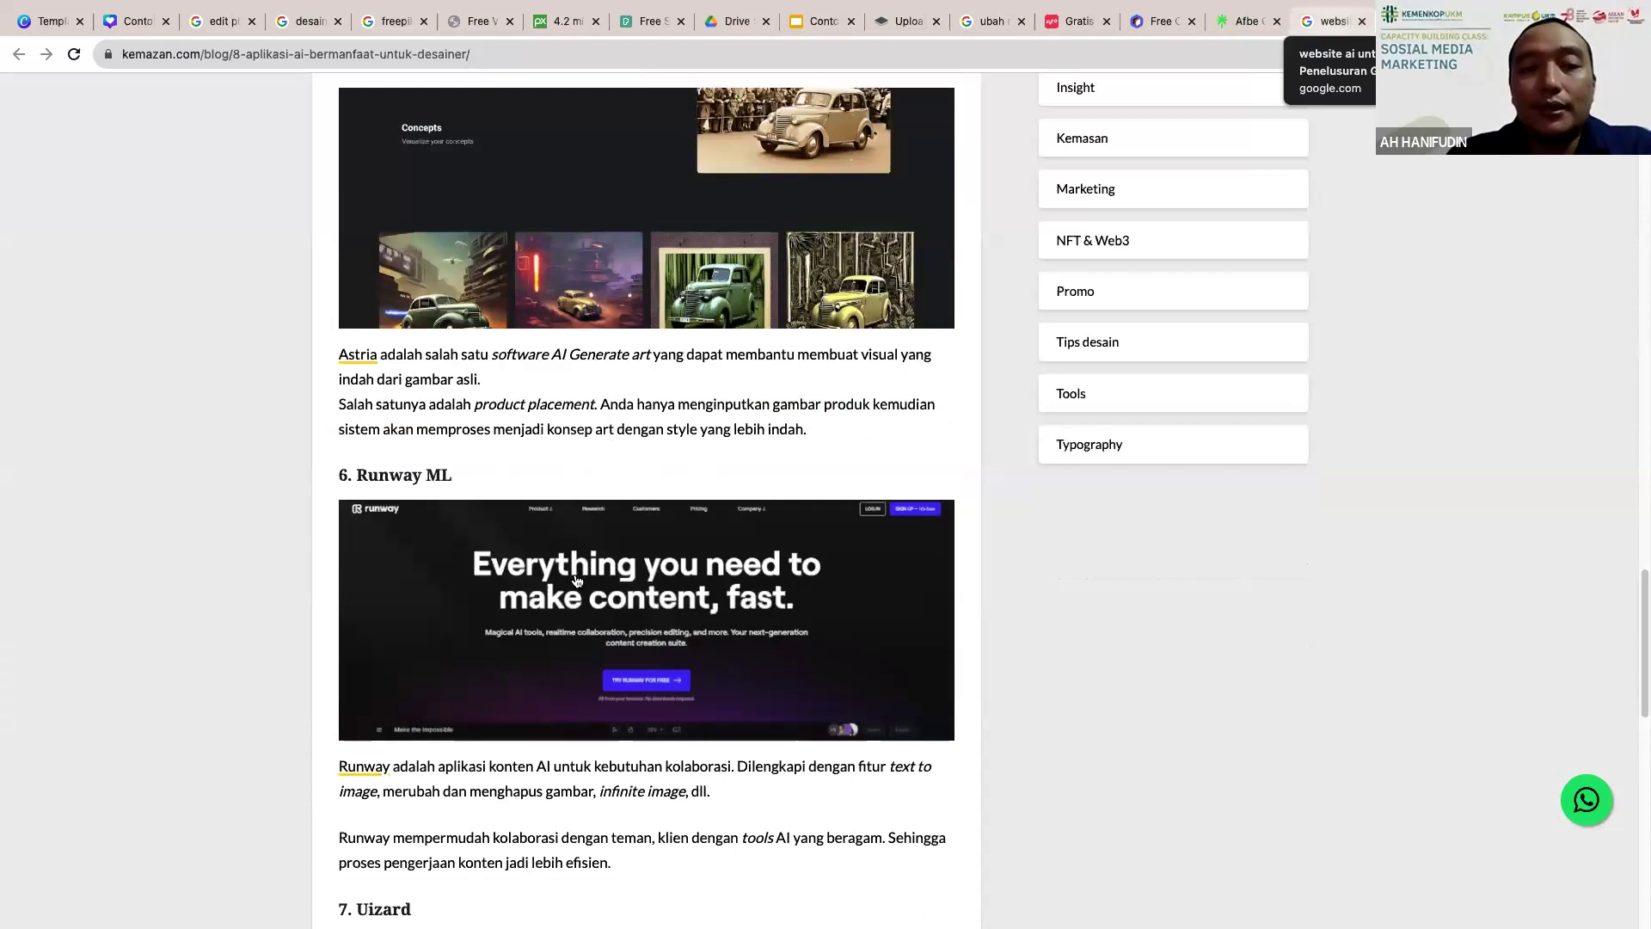
# Step: Return to the Google results and open the techno.id article "11 Platform AI selain ChatGPT, bisa buat desain grafis" in a separate tab
pyautogui.press('super+bracketleft')
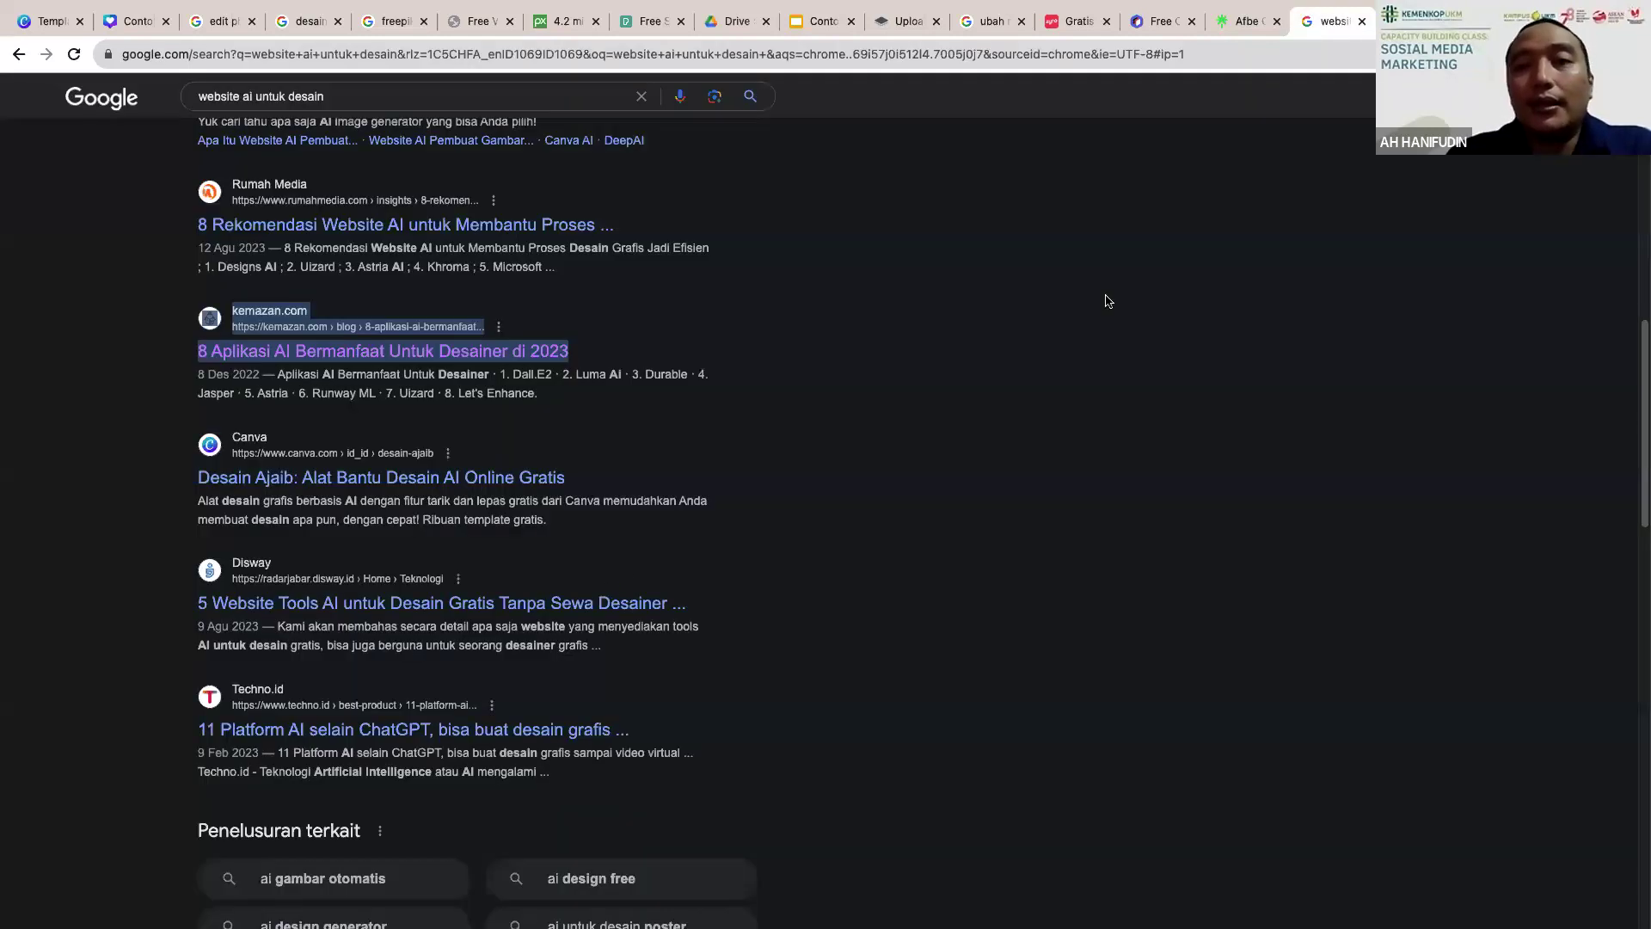
pyautogui.scroll(-2, 601, 516)
pyautogui.rightClick(576, 571)
pyautogui.click(636, 583)
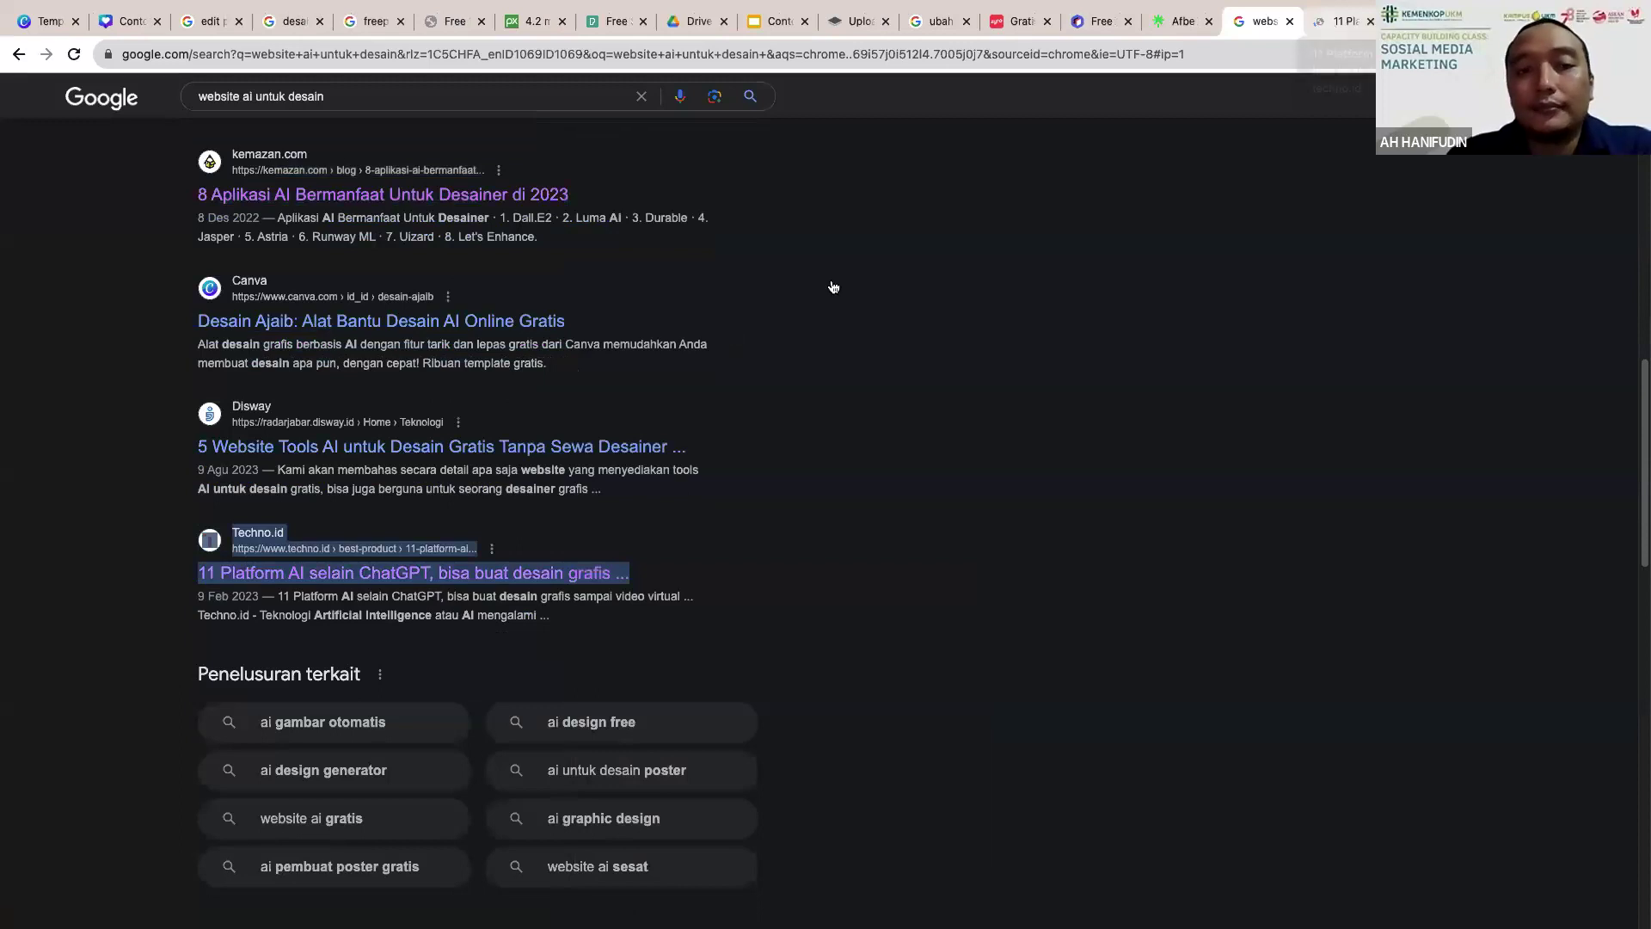
pyautogui.hotkey('ctrl', 'Tab')
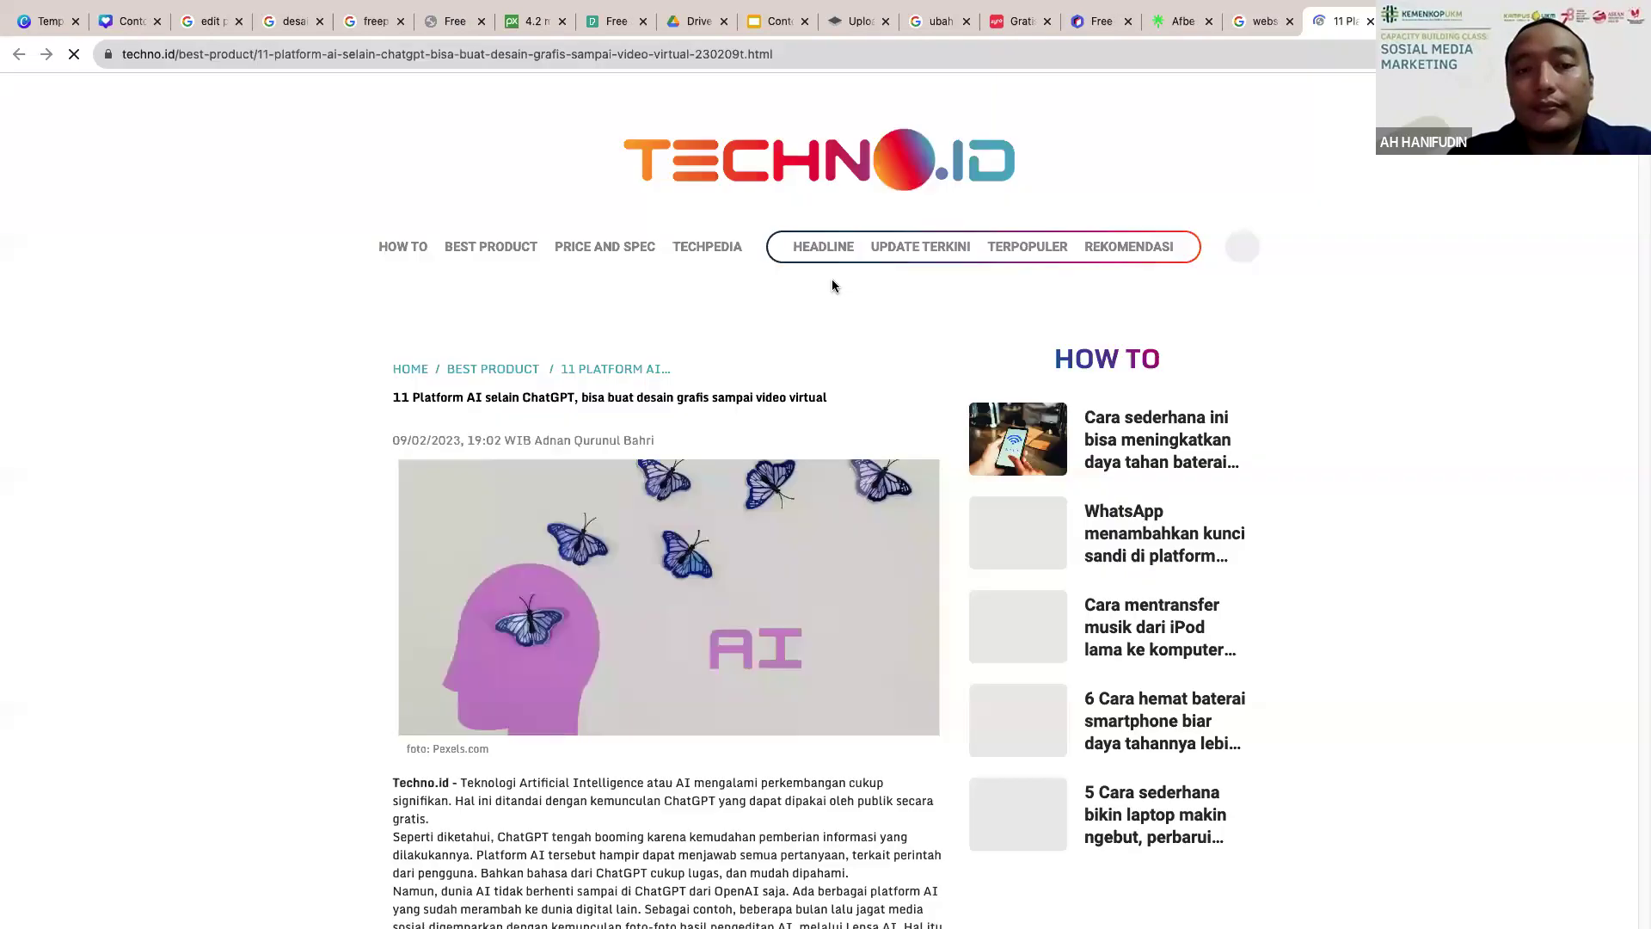
# Step: Skim the techno.id article on 11 AI platforms besides ChatGPT, from its introduction to the page footer and back
pyautogui.scroll(-2, 815, 300)
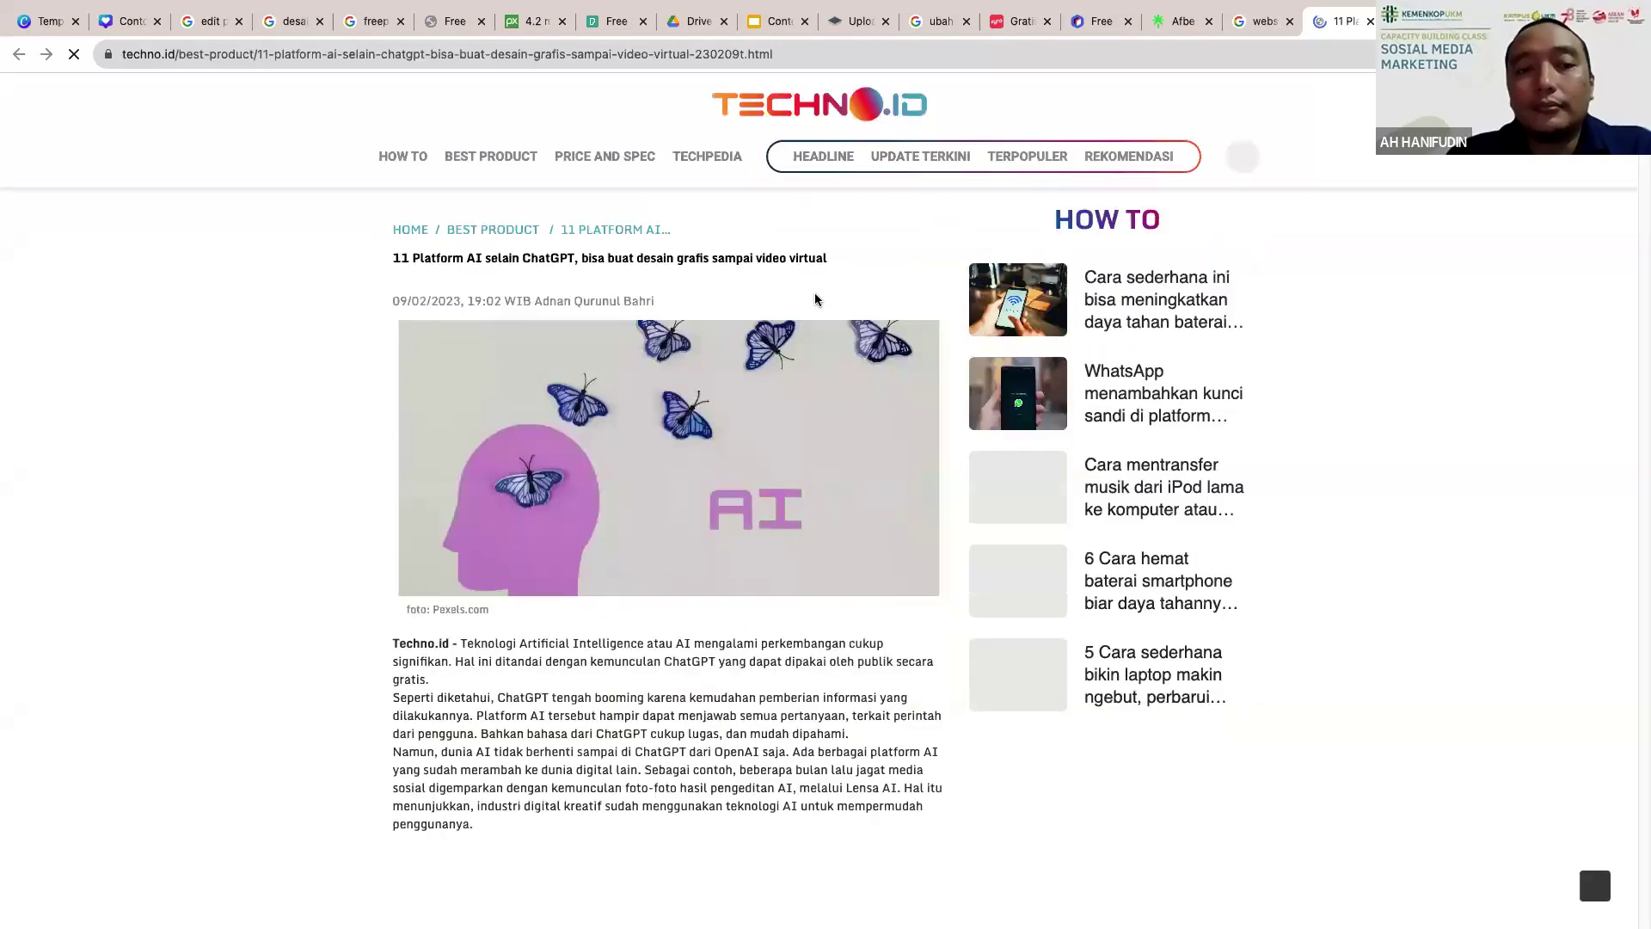
pyautogui.scroll(-5, 815, 299)
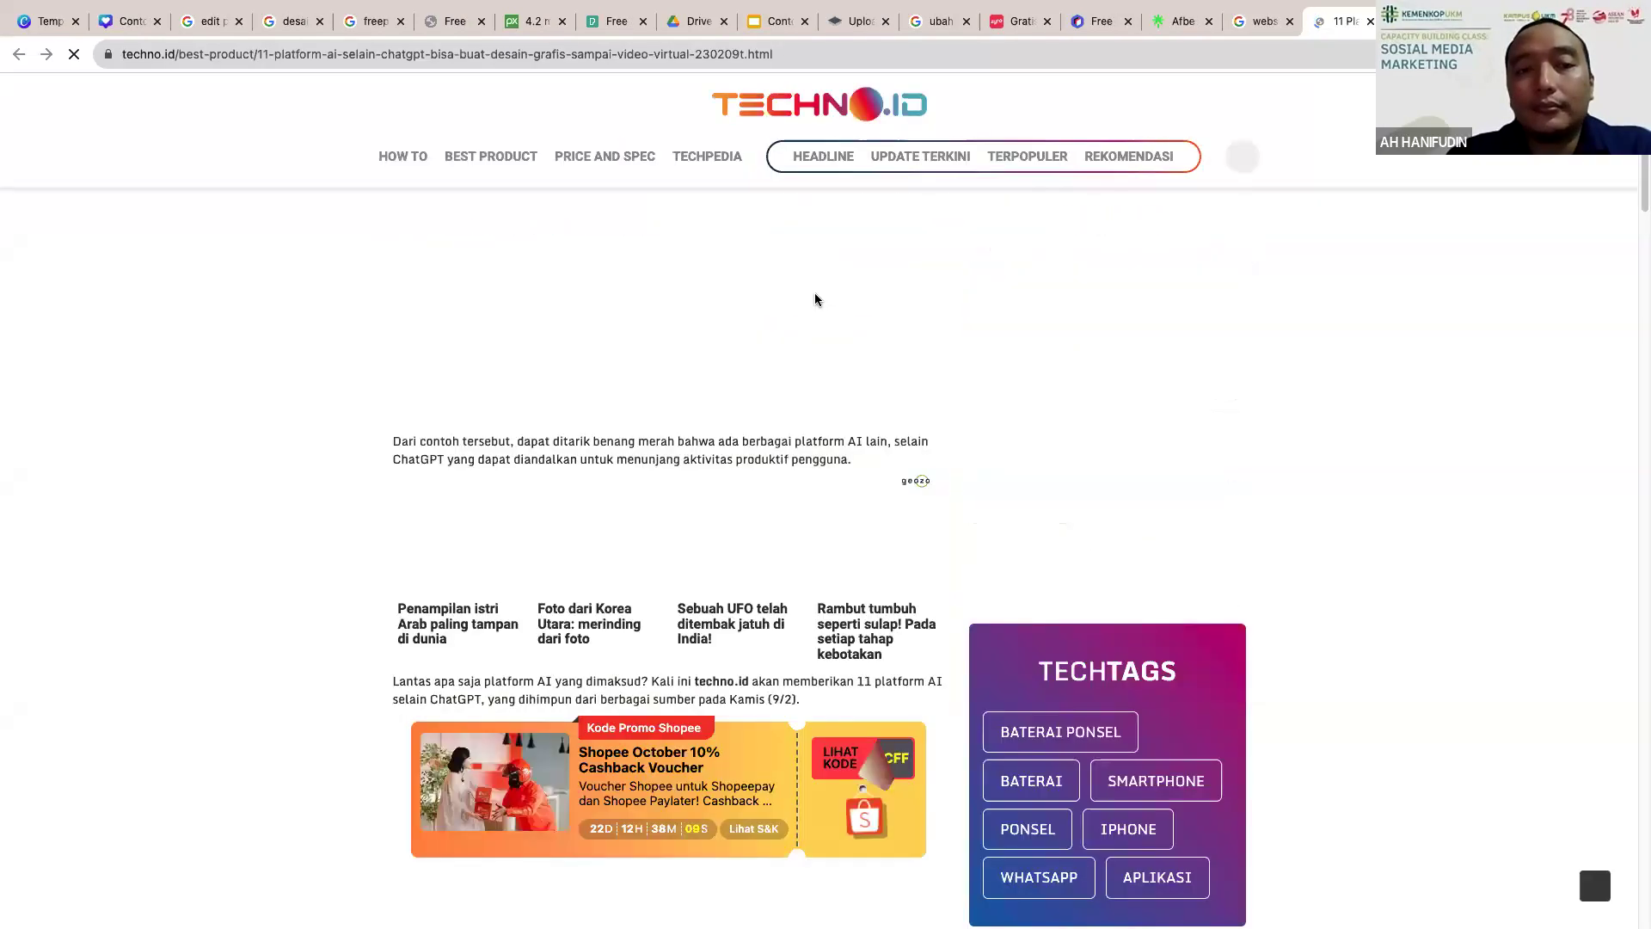
pyautogui.scroll(-10, 929, 274)
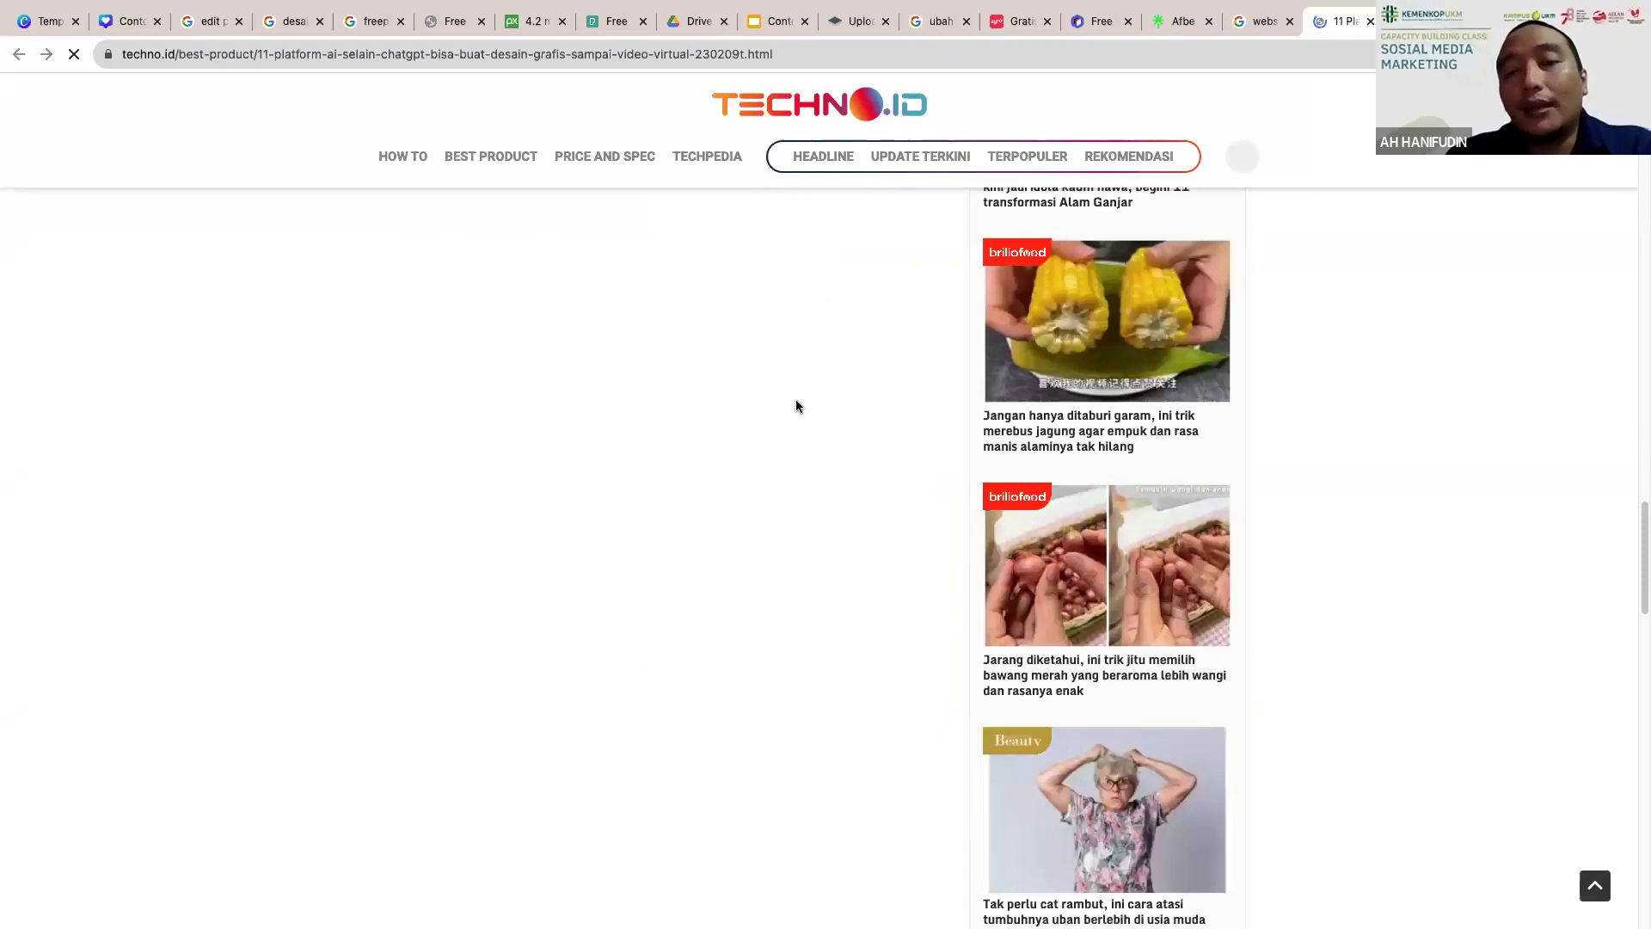
pyautogui.scroll(10, 799, 407)
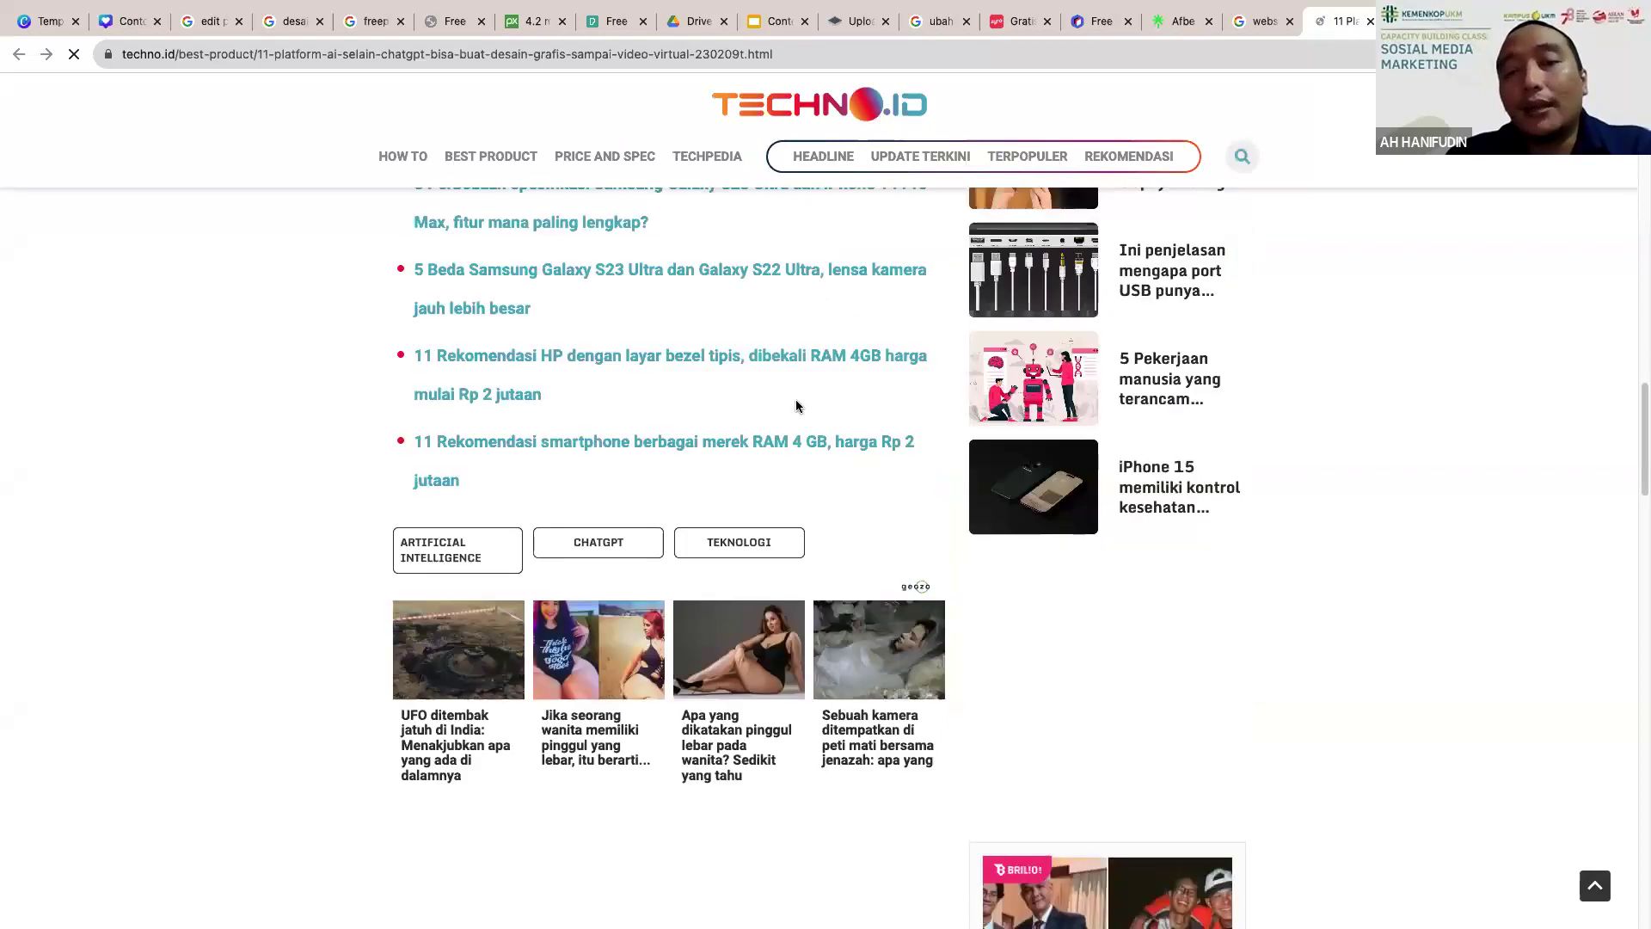
pyautogui.scroll(8, 796, 399)
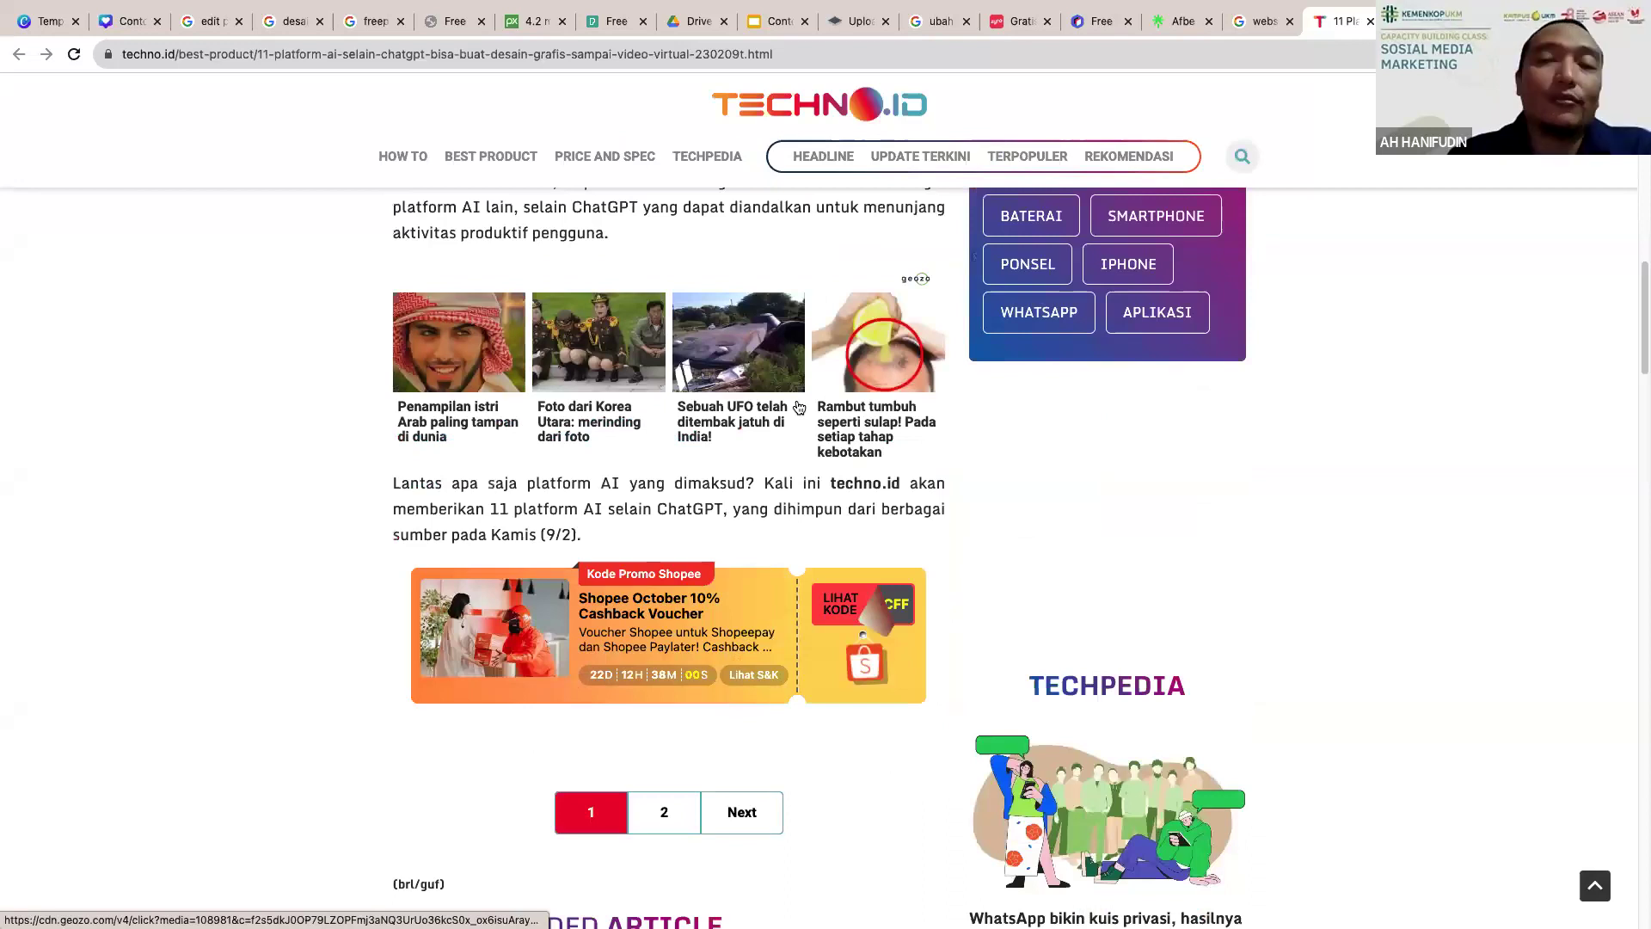
pyautogui.scroll(-10, 799, 407)
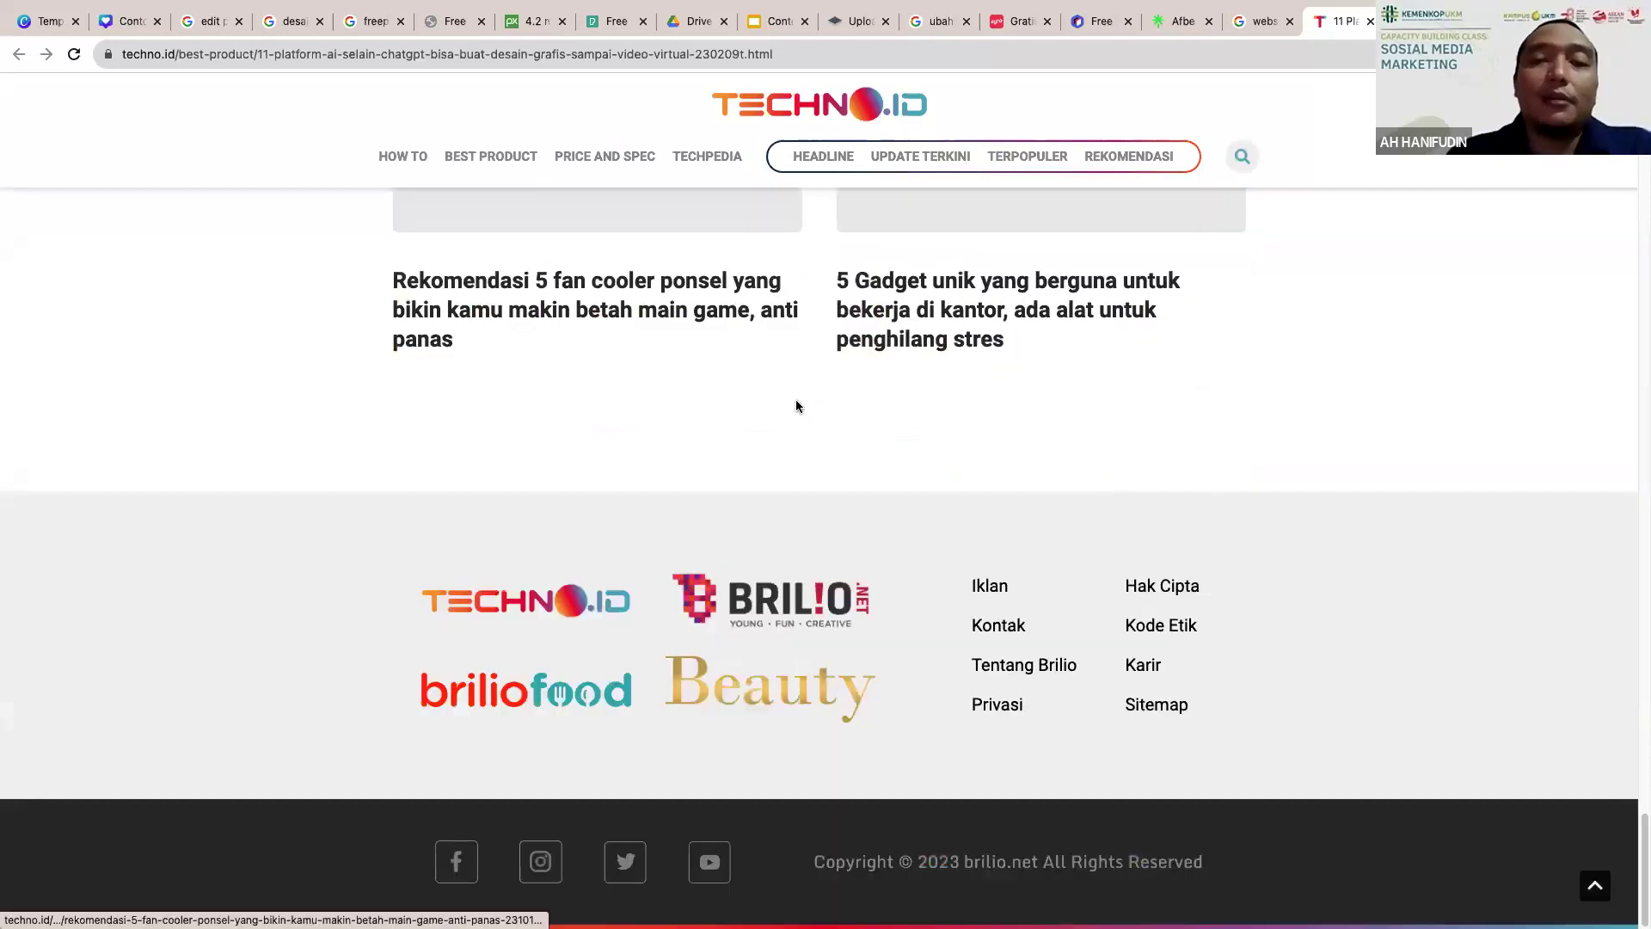
pyautogui.scroll(10, 797, 399)
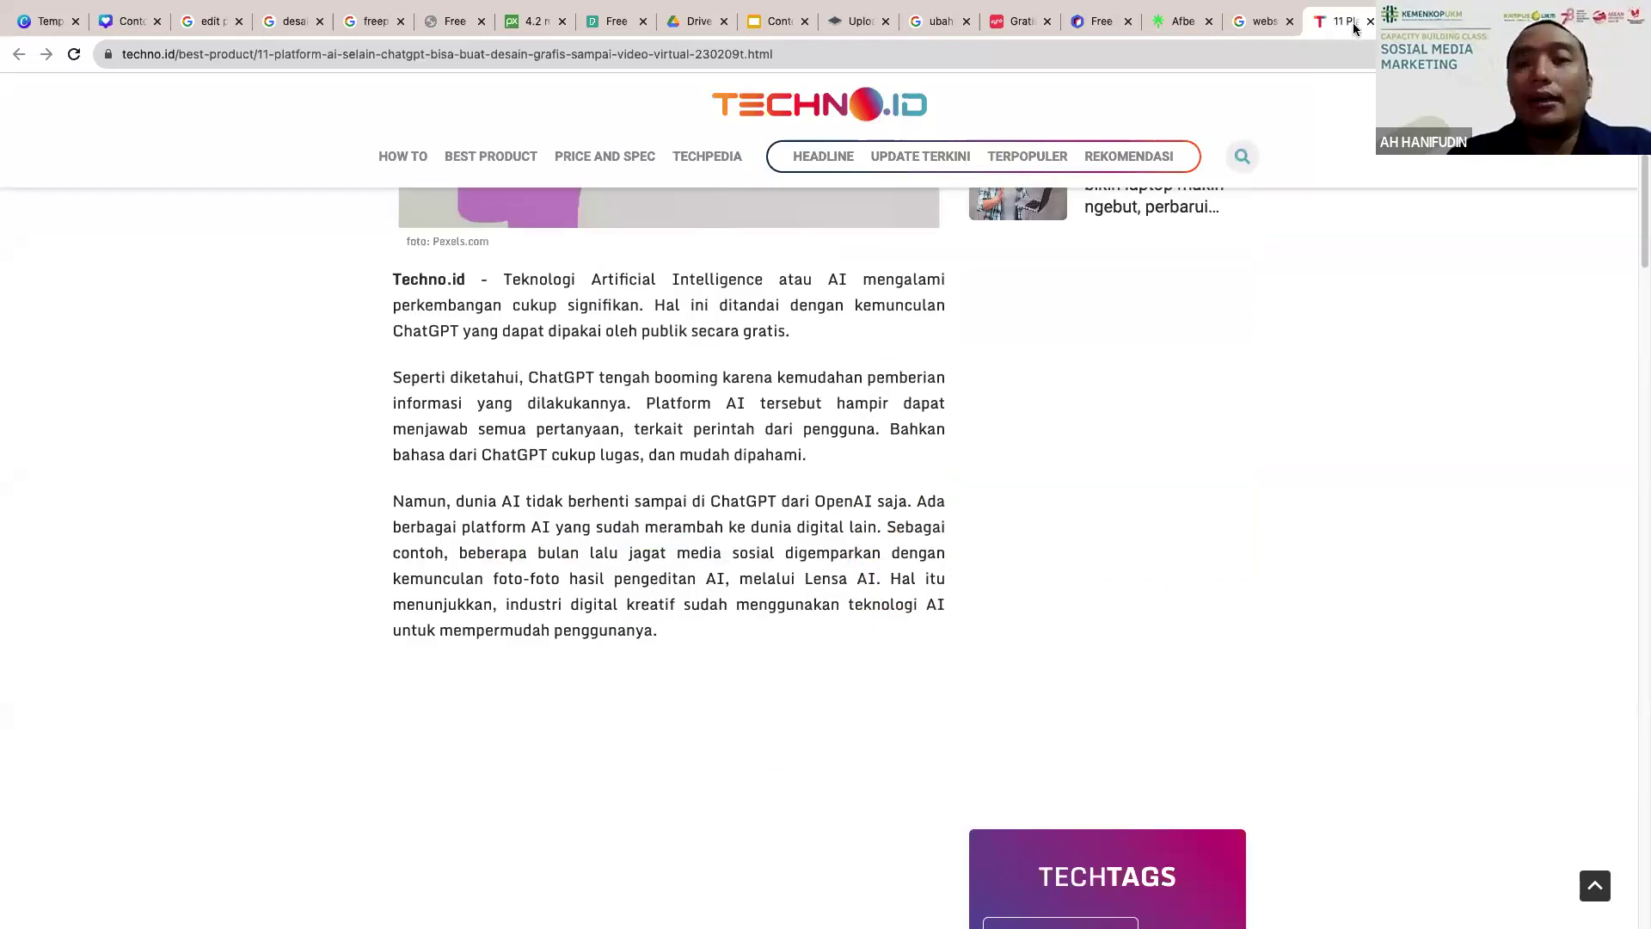
# Step: Close the techno.id, kemazan.com, Moncero marketplace and Linktree tabs, and return to the mockupbro.com page
pyautogui.click(1369, 21)
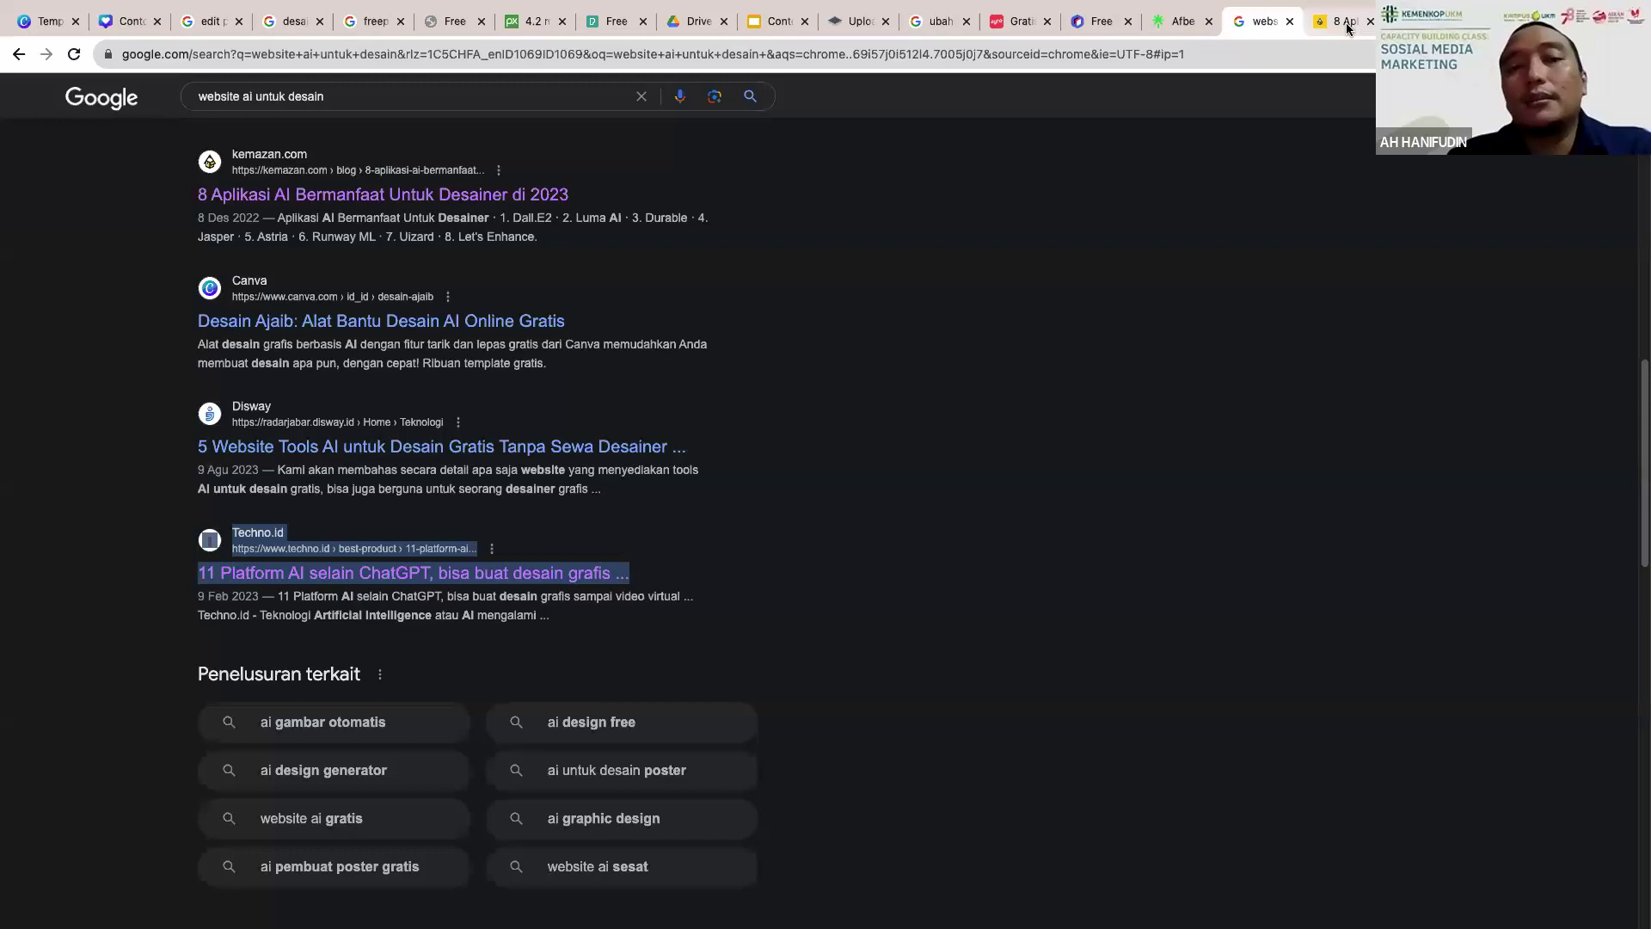
pyautogui.click(1348, 28)
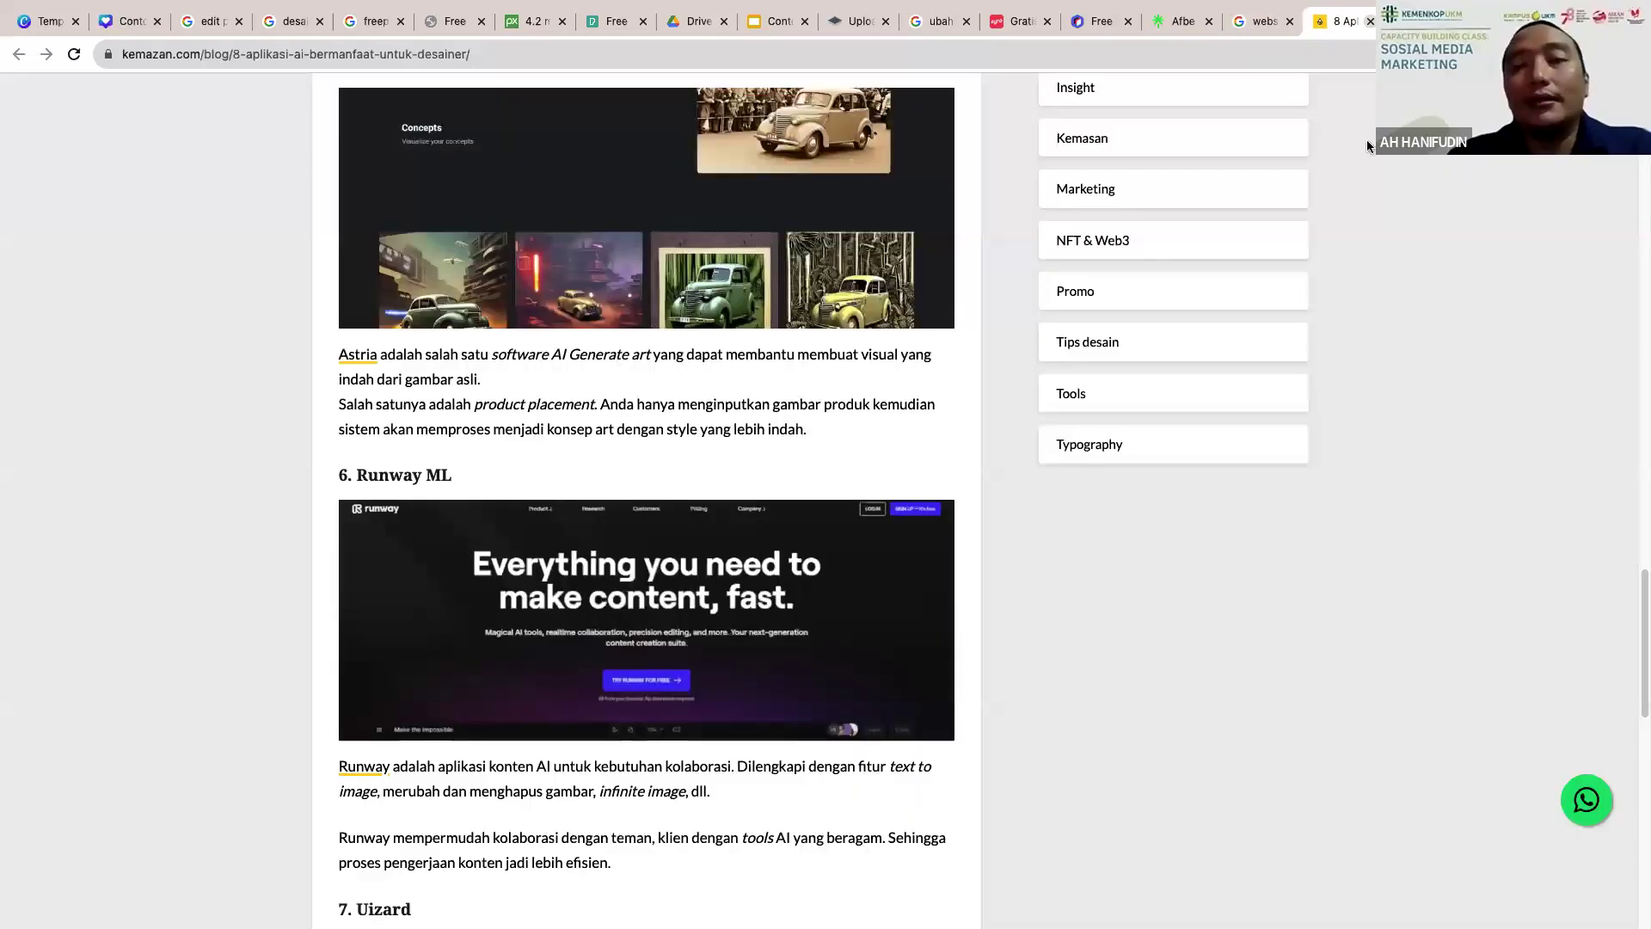
pyautogui.press('super+w')
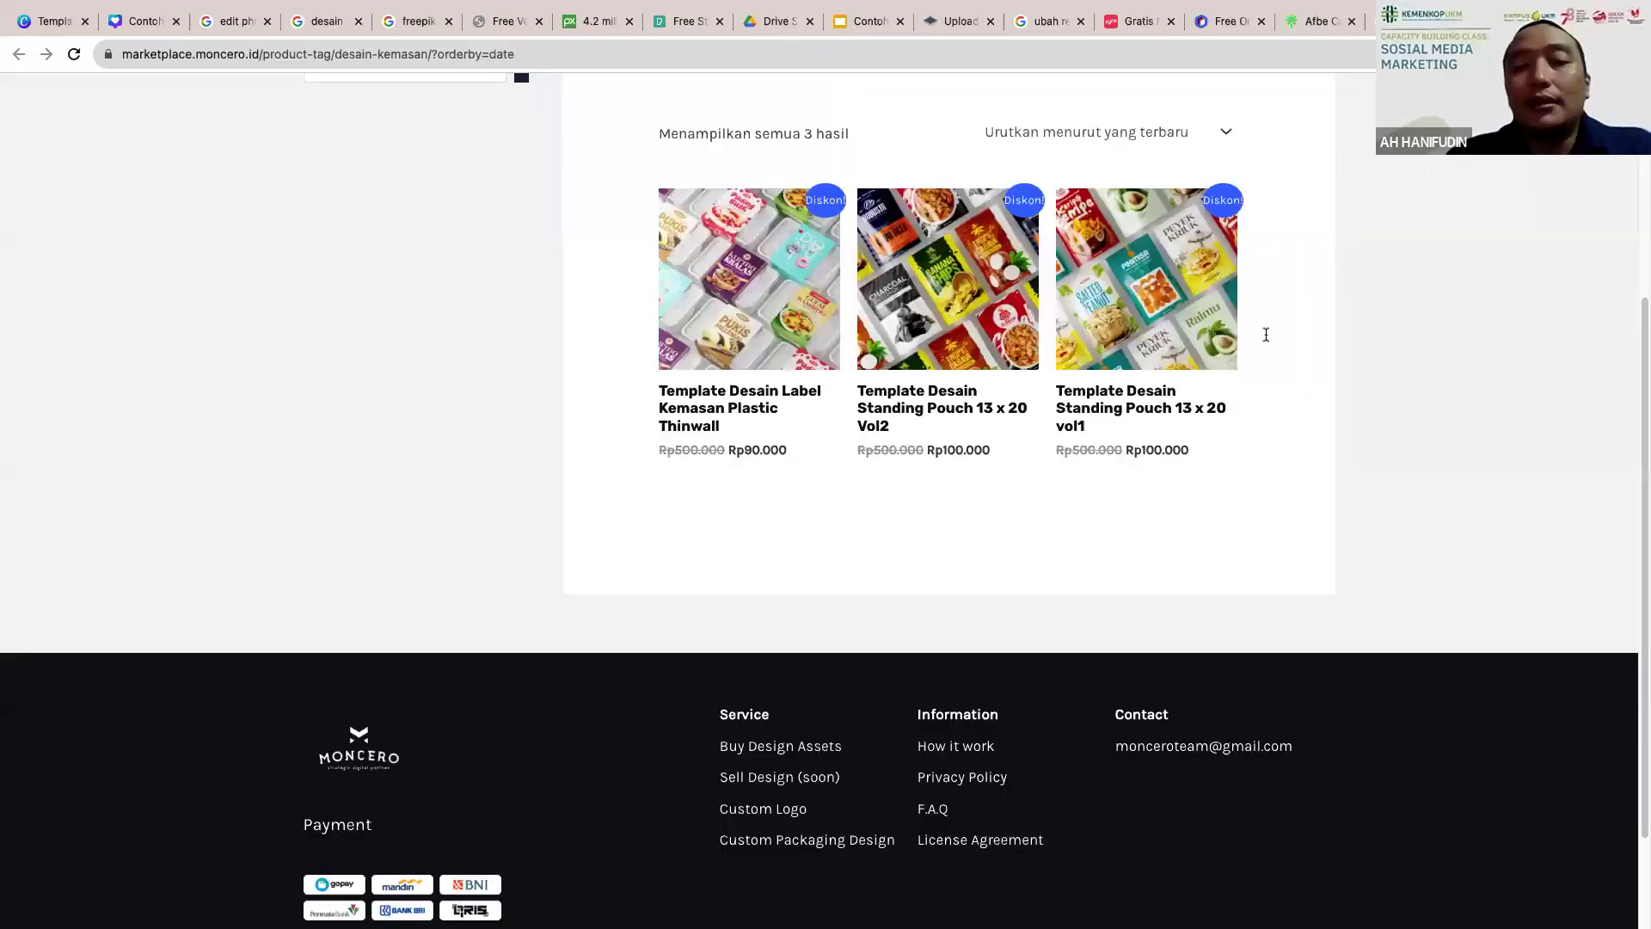
pyautogui.press('super+w')
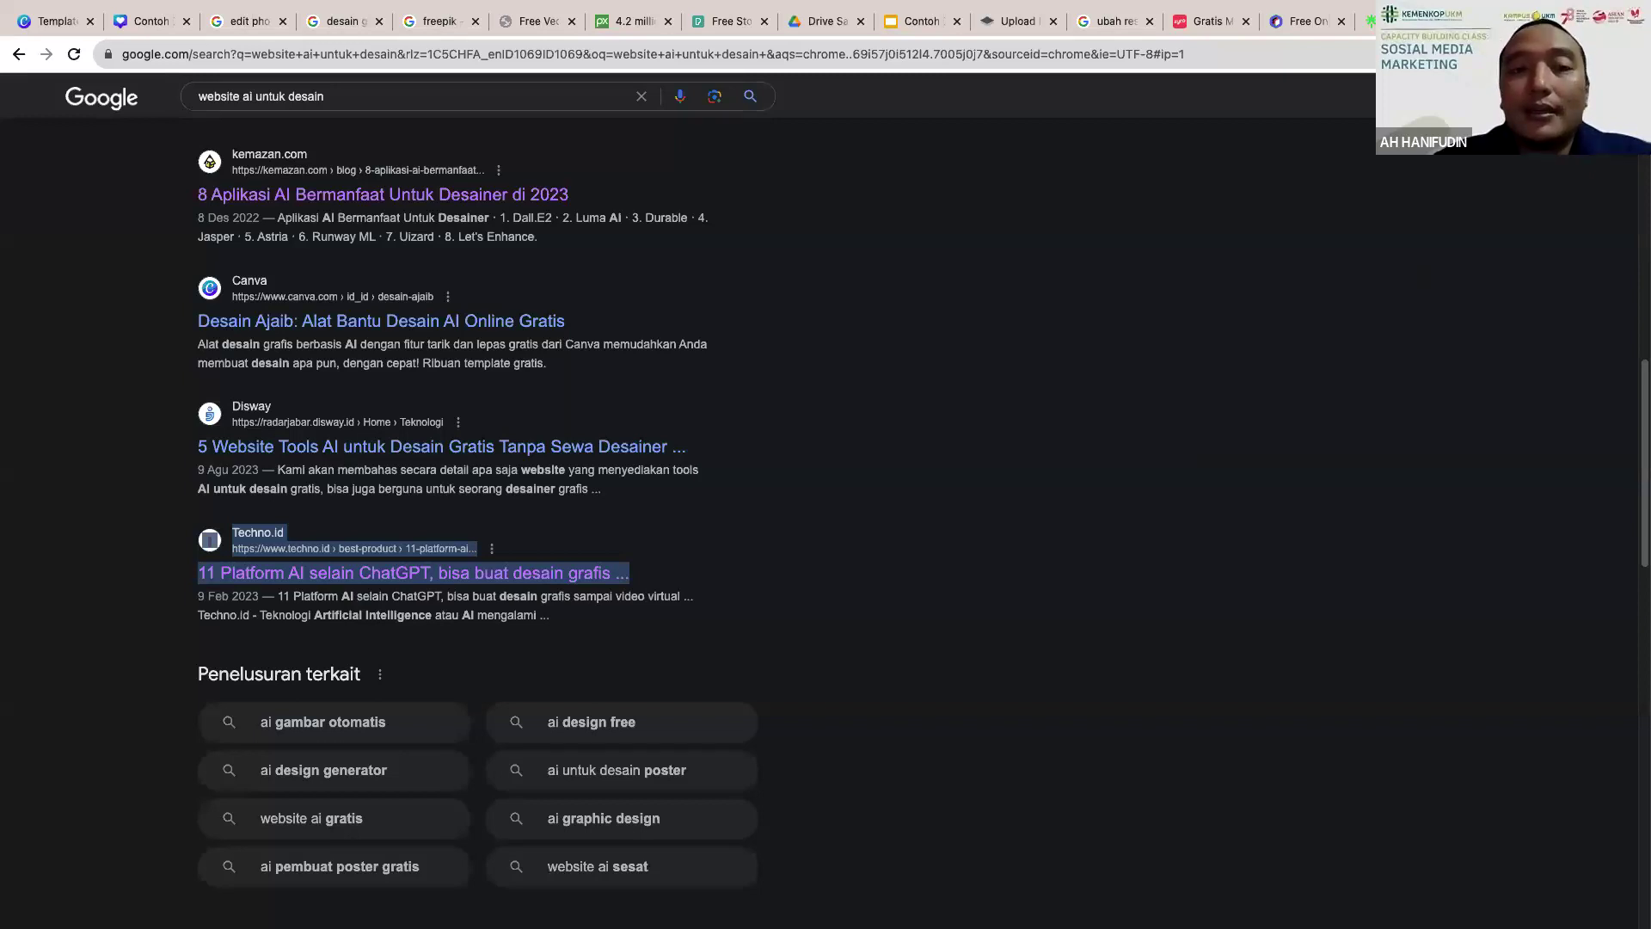
pyautogui.click(1369, 21)
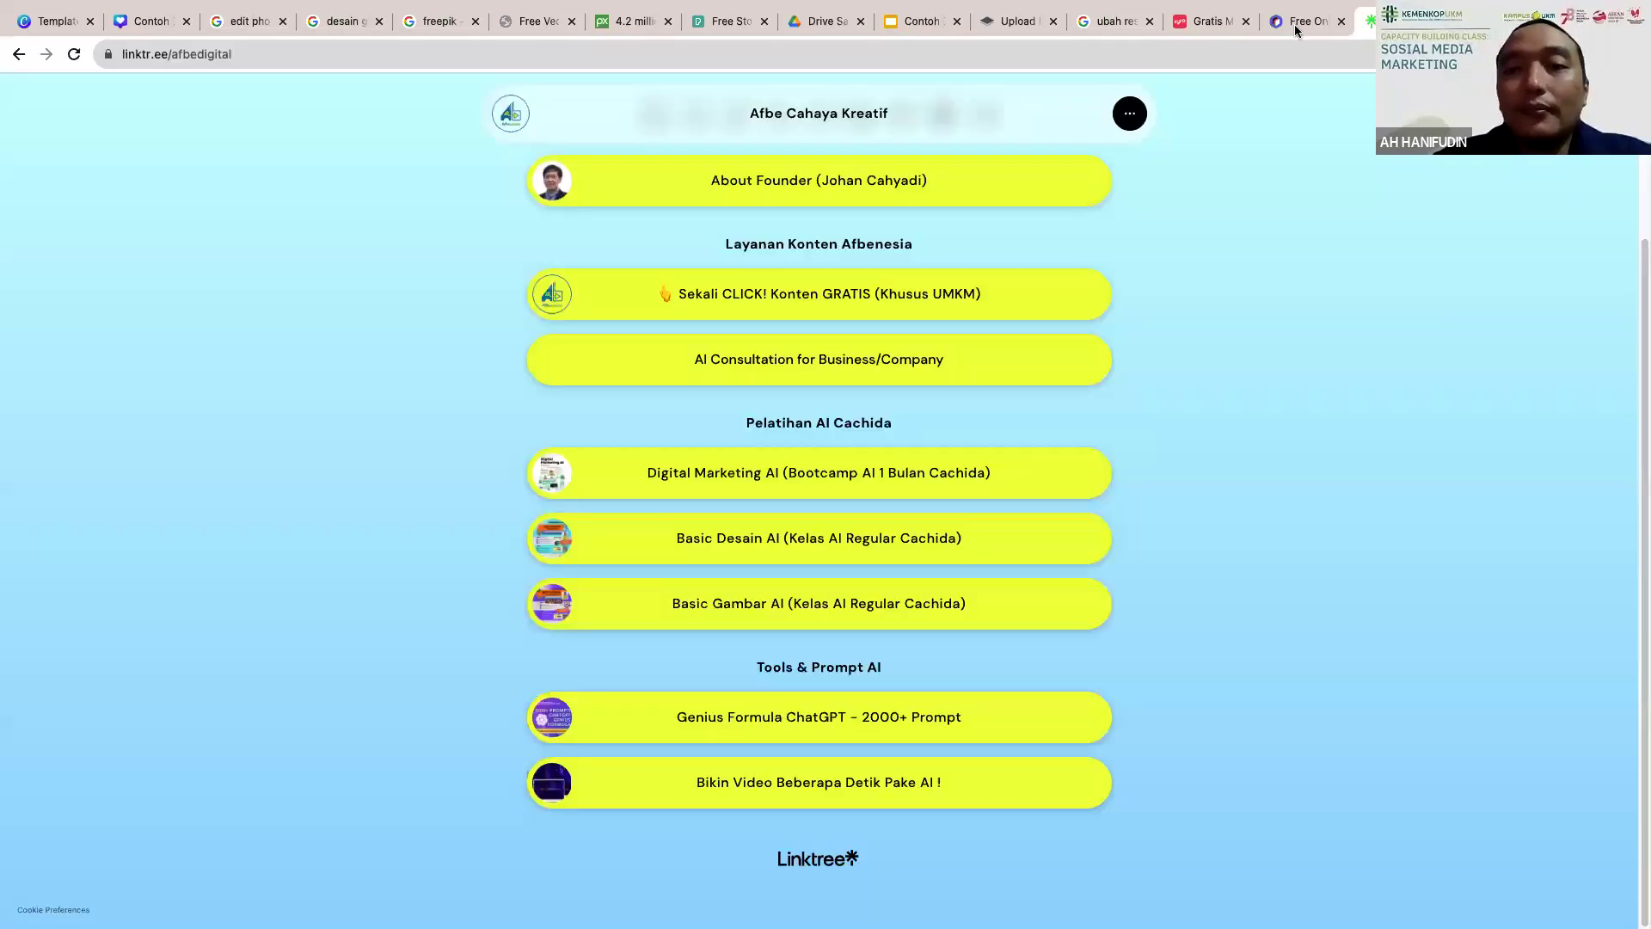
pyautogui.hotkey('ctrl', 'w')
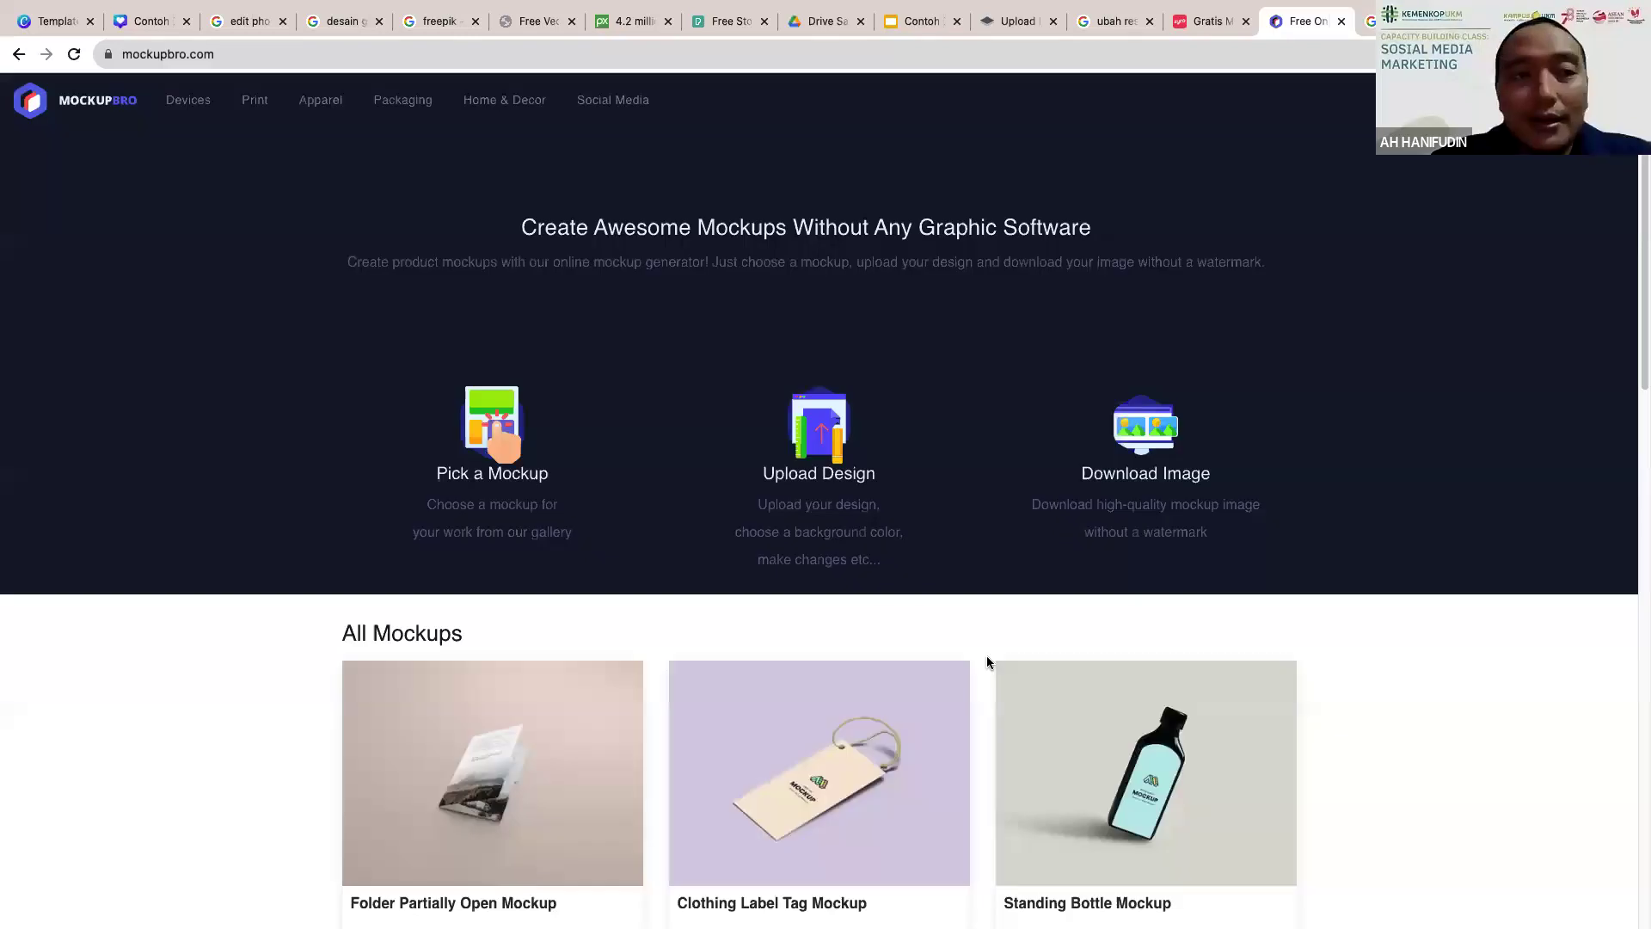